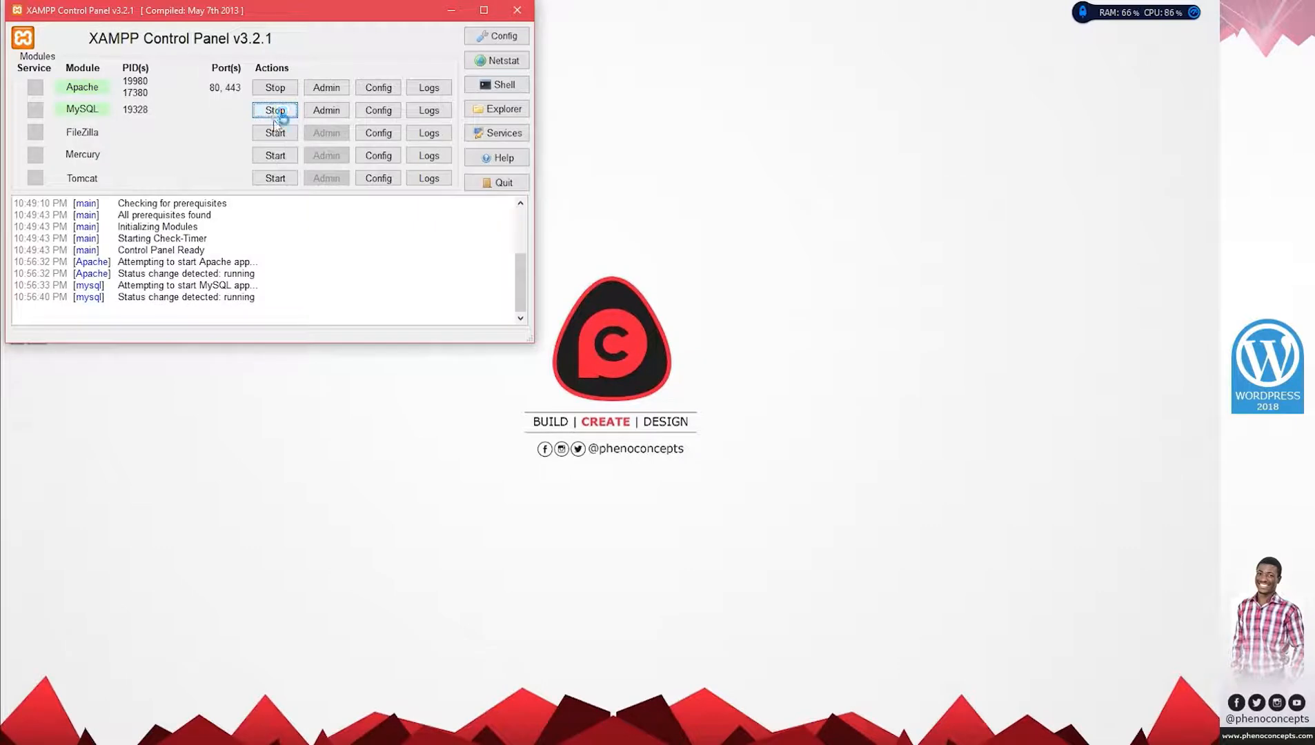
# Start MySQL in the XAMPP Control Panel so Apache and MySQL both run.
pyautogui.click(275, 112)
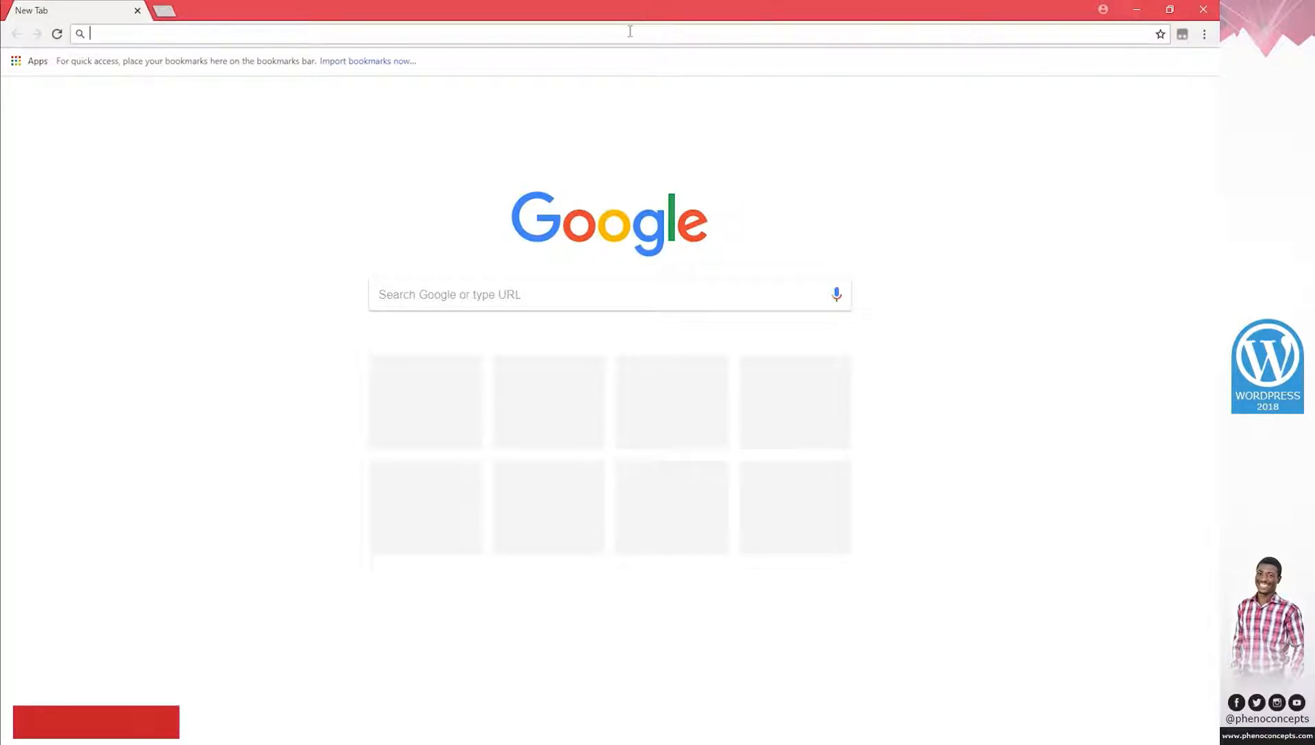
# Load localhost in Chrome to show the XAMPP welcome page, then minimize the browser.
pyautogui.write('localhost')
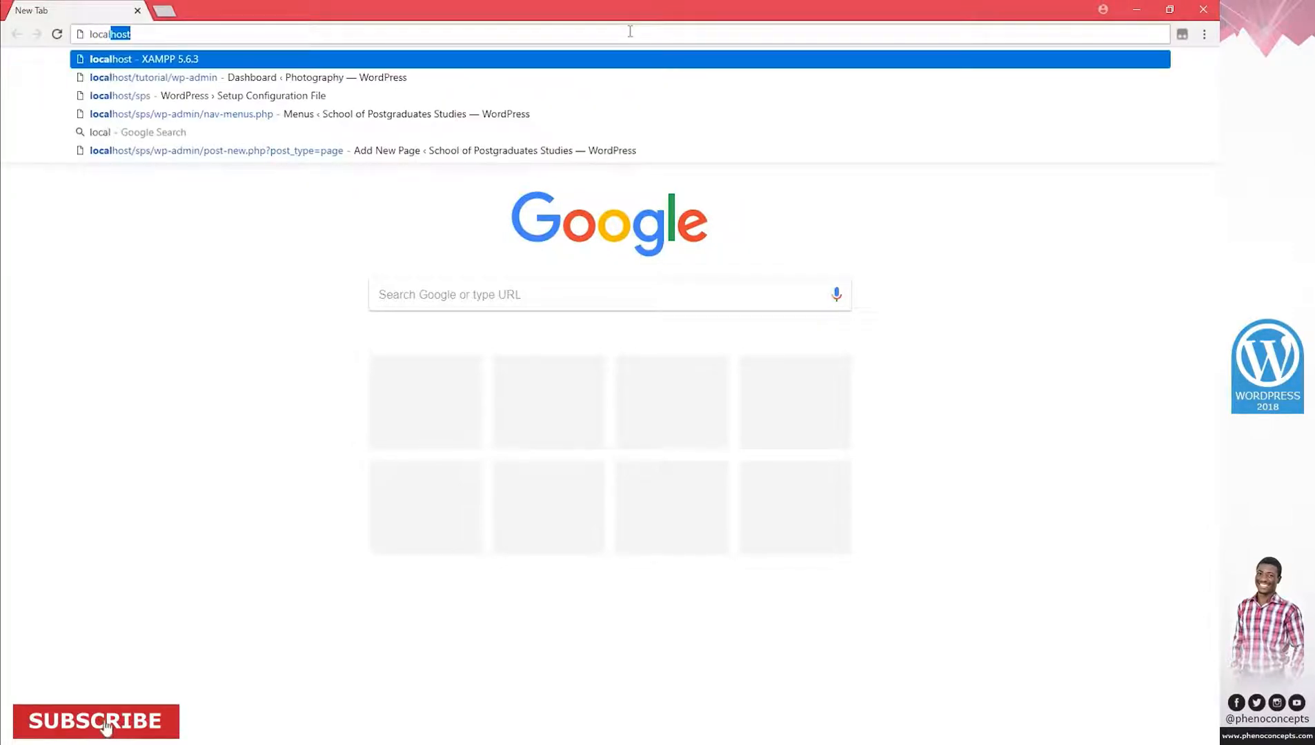
pyautogui.press('Return')
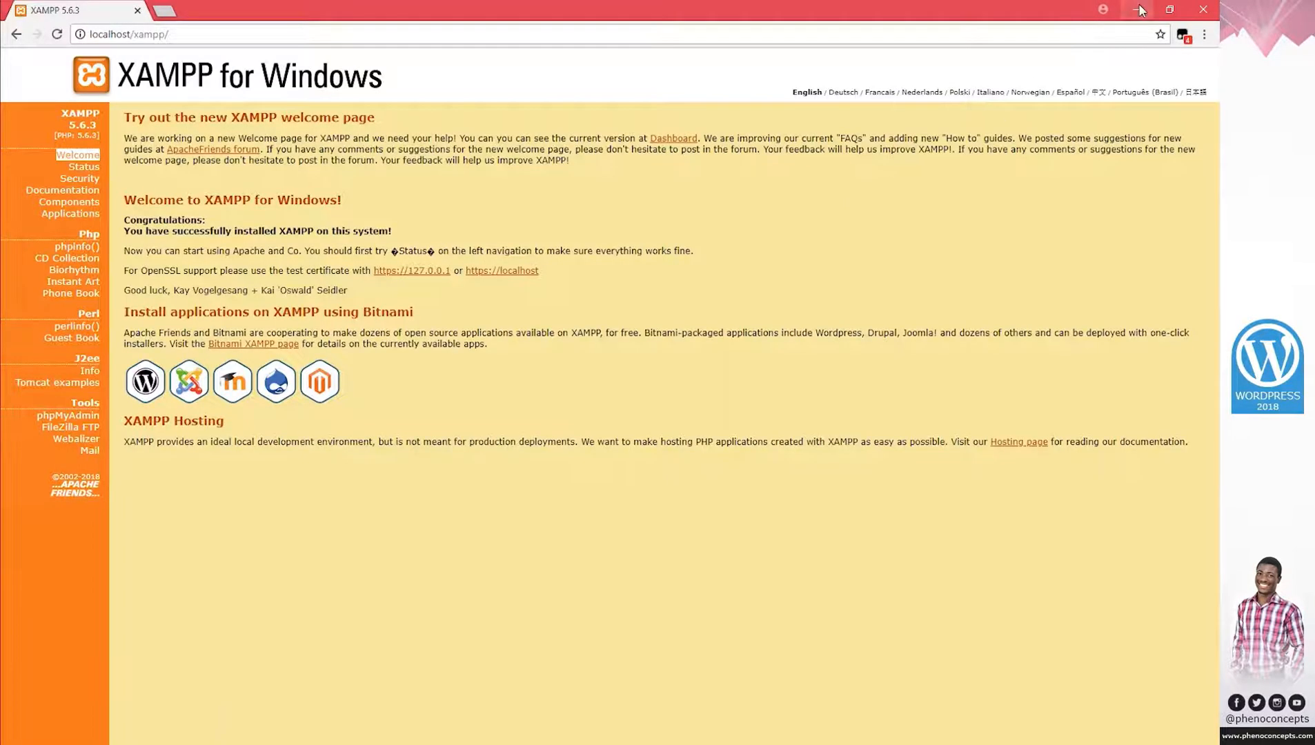
pyautogui.click(1136, 10)
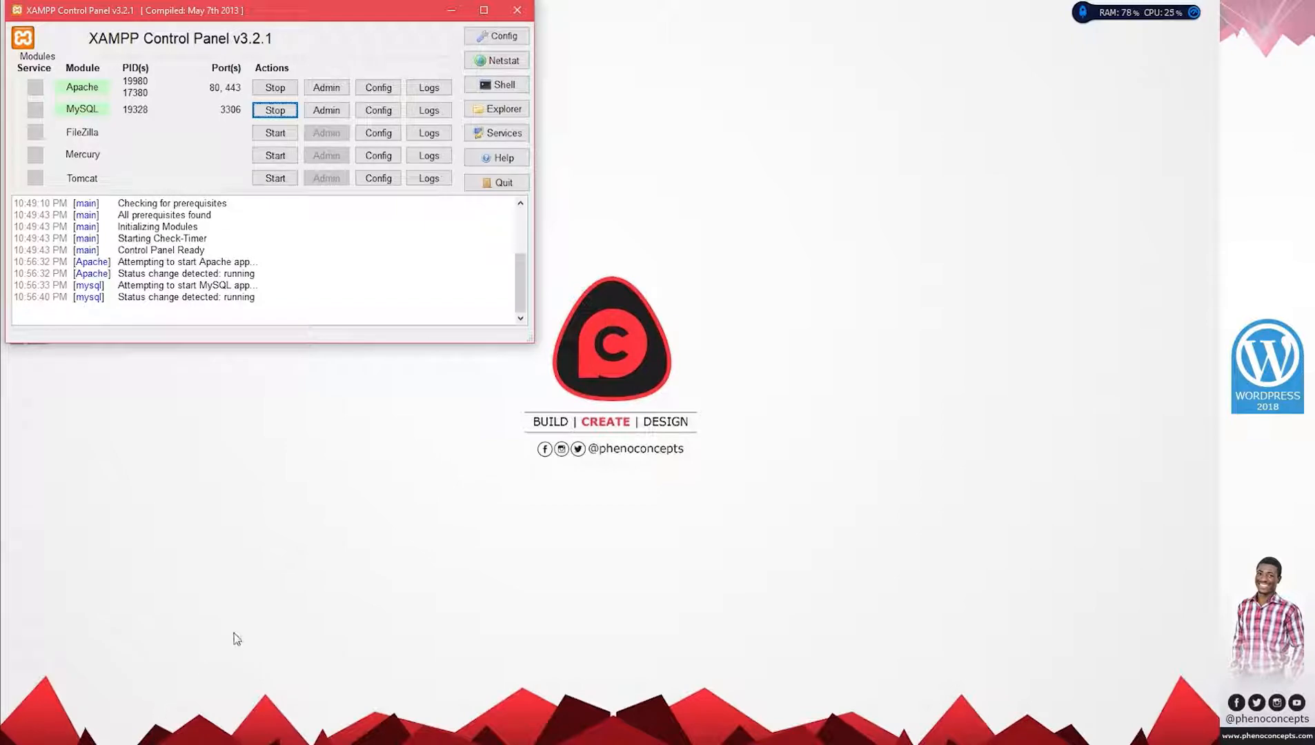
# Snap two Explorer windows side by side and browse one to C:\xampp\htdocs.
pyautogui.press('super+e')
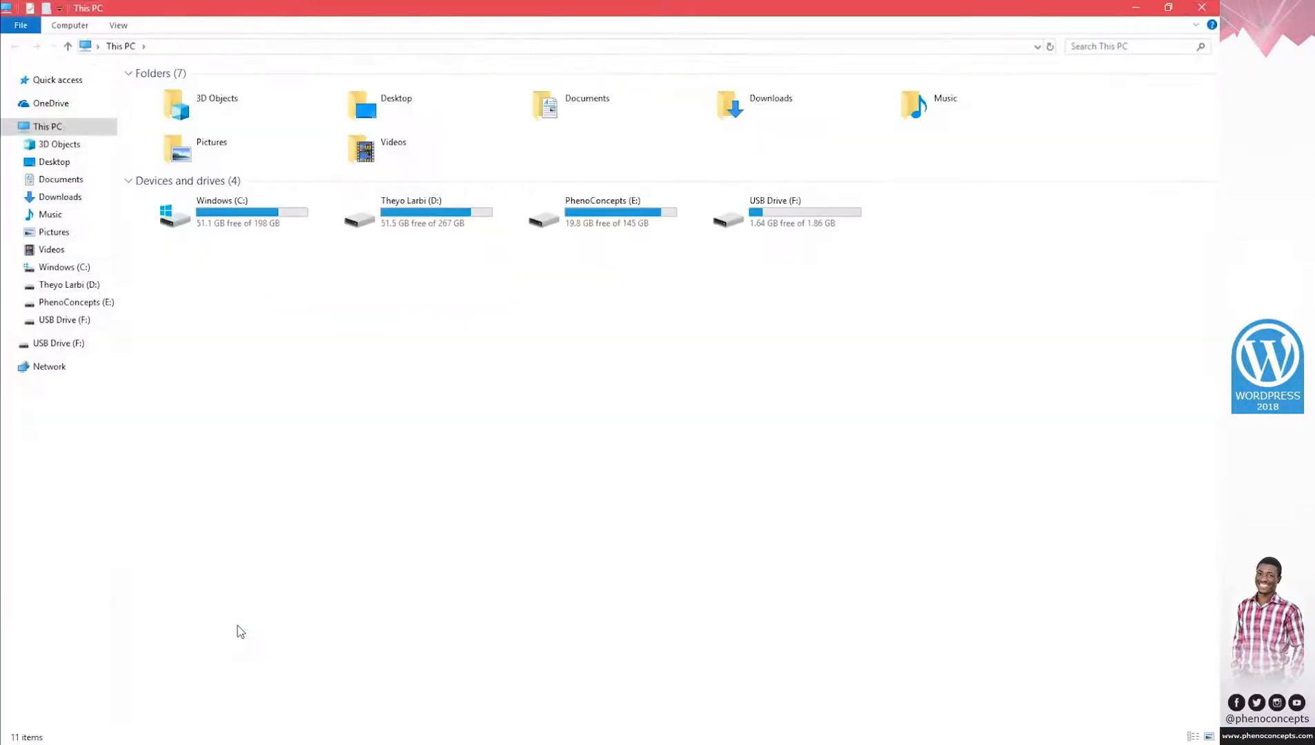
pyautogui.press('super+Right')
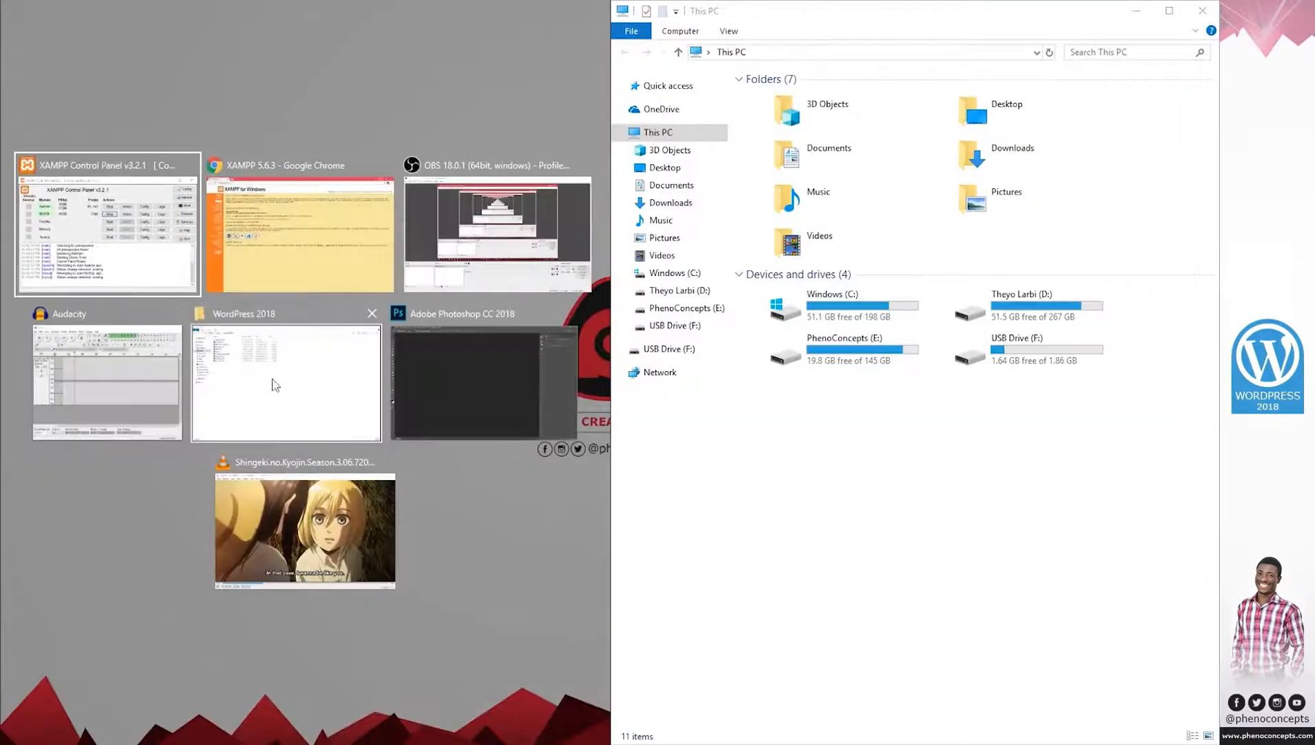
pyautogui.click(274, 380)
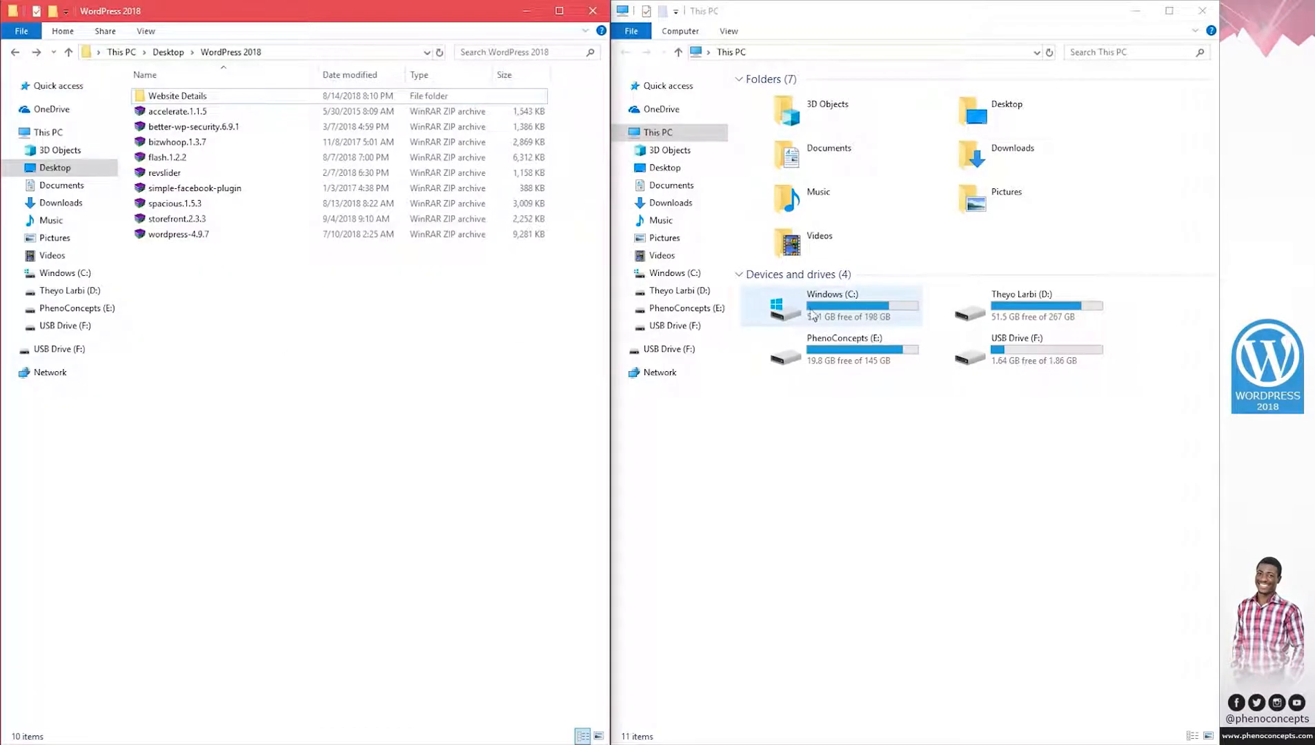
pyautogui.doubleClick(838, 305)
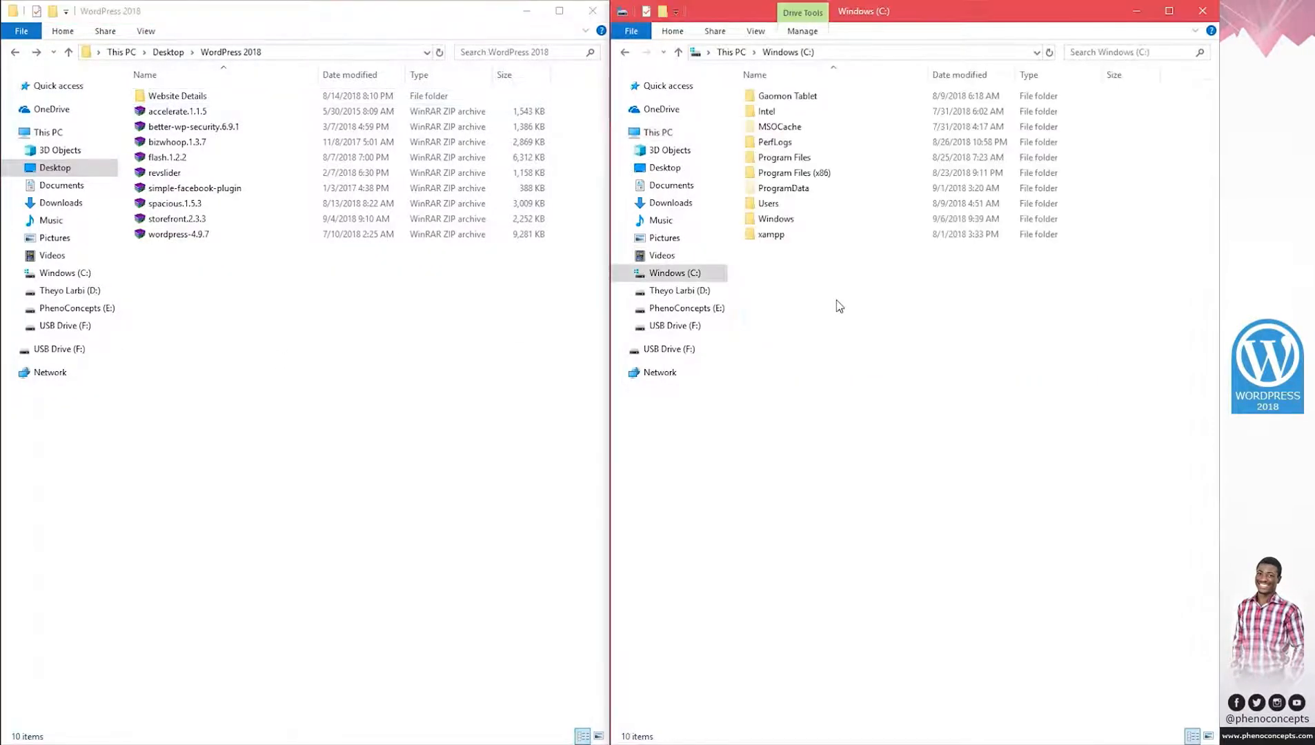
pyautogui.doubleClick(771, 234)
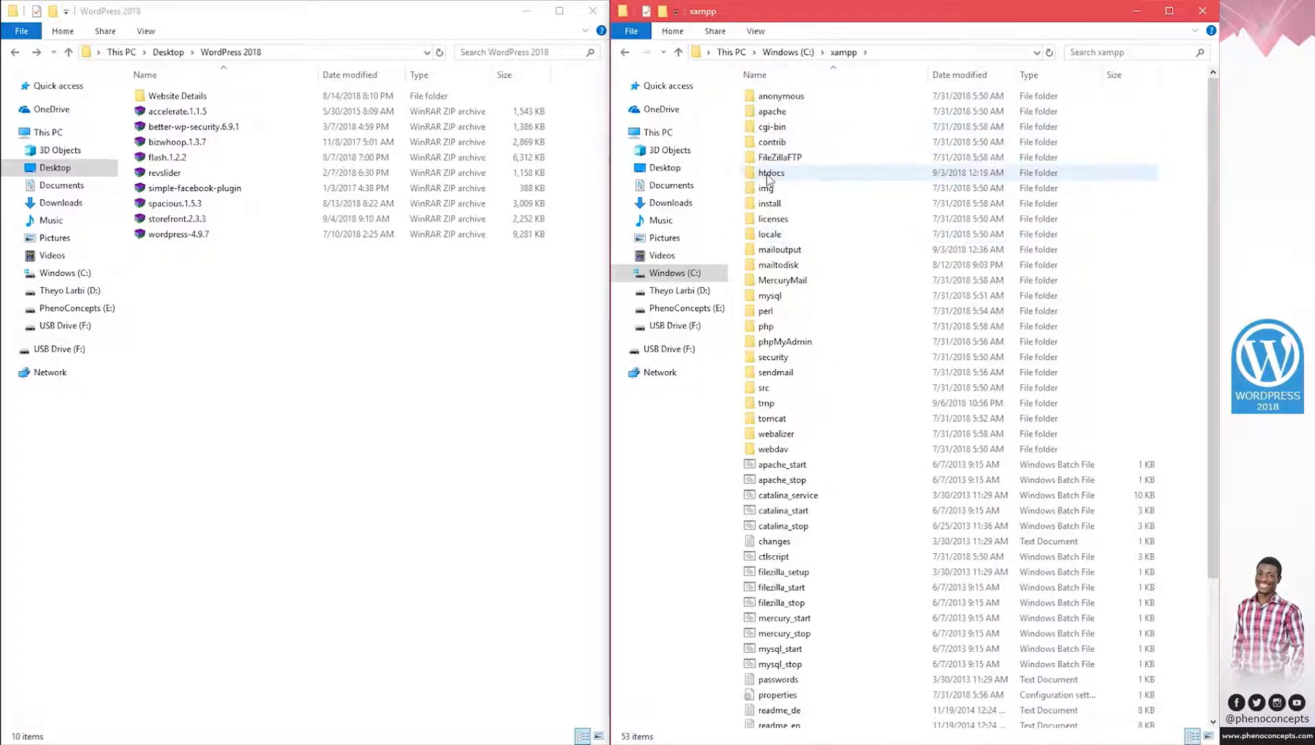
pyautogui.doubleClick(777, 175)
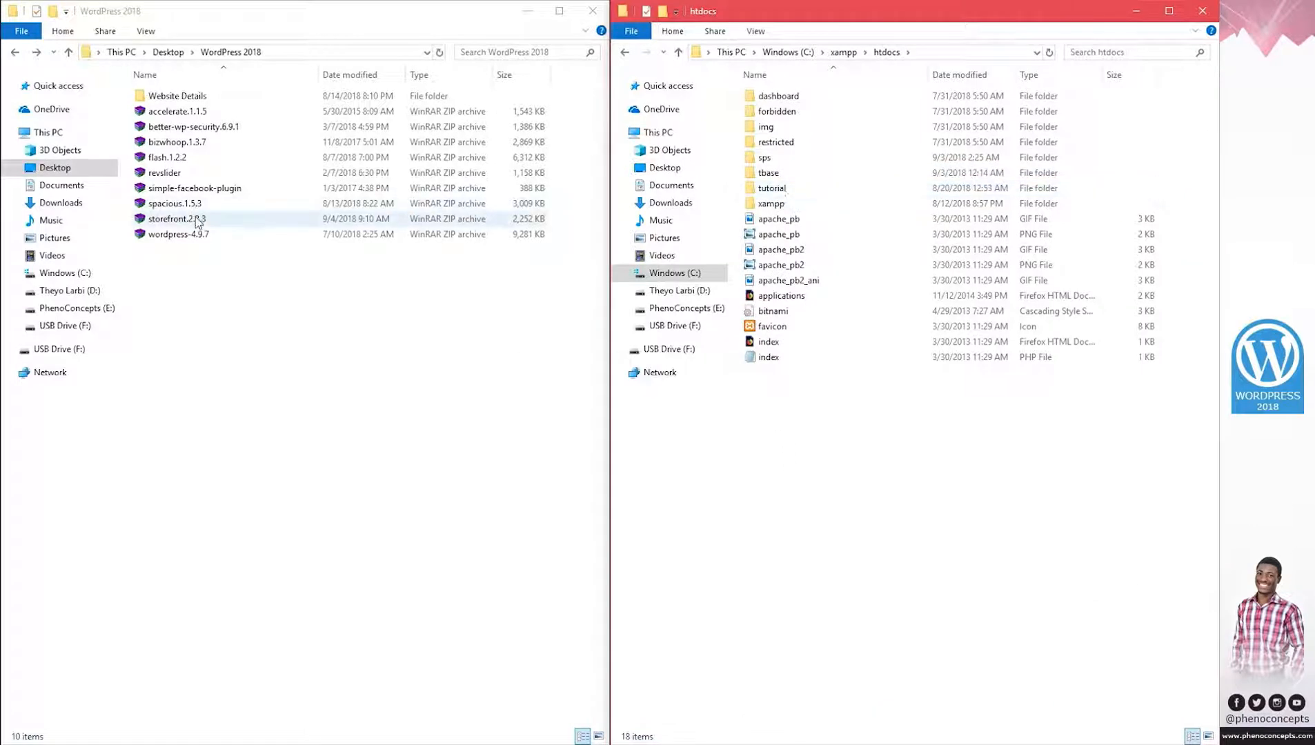
# Extract wordpress-4.9.7 into htdocs and open wp-config-sample from the wordpress folder.
pyautogui.moveTo(178, 238); pyautogui.dragTo(863, 445)
pyautogui.click(900, 465)
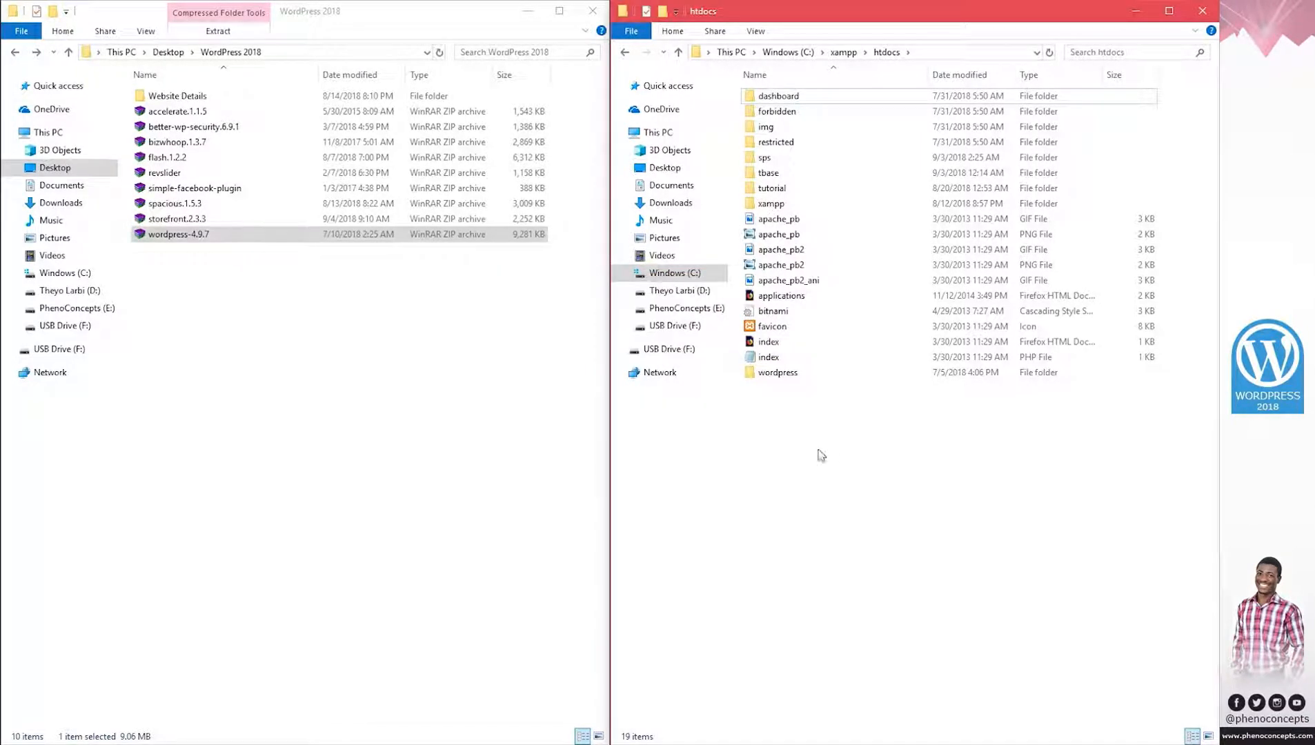
pyautogui.doubleClick(778, 374)
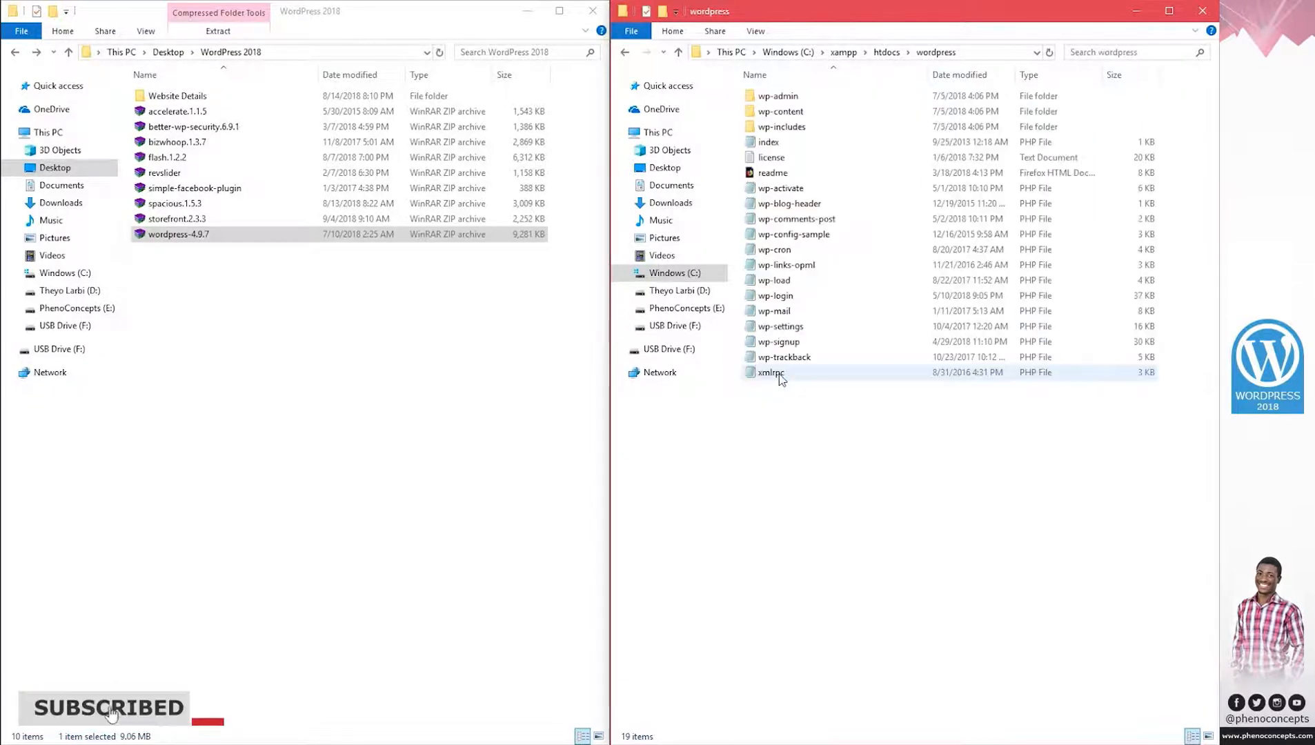
pyautogui.doubleClick(794, 235)
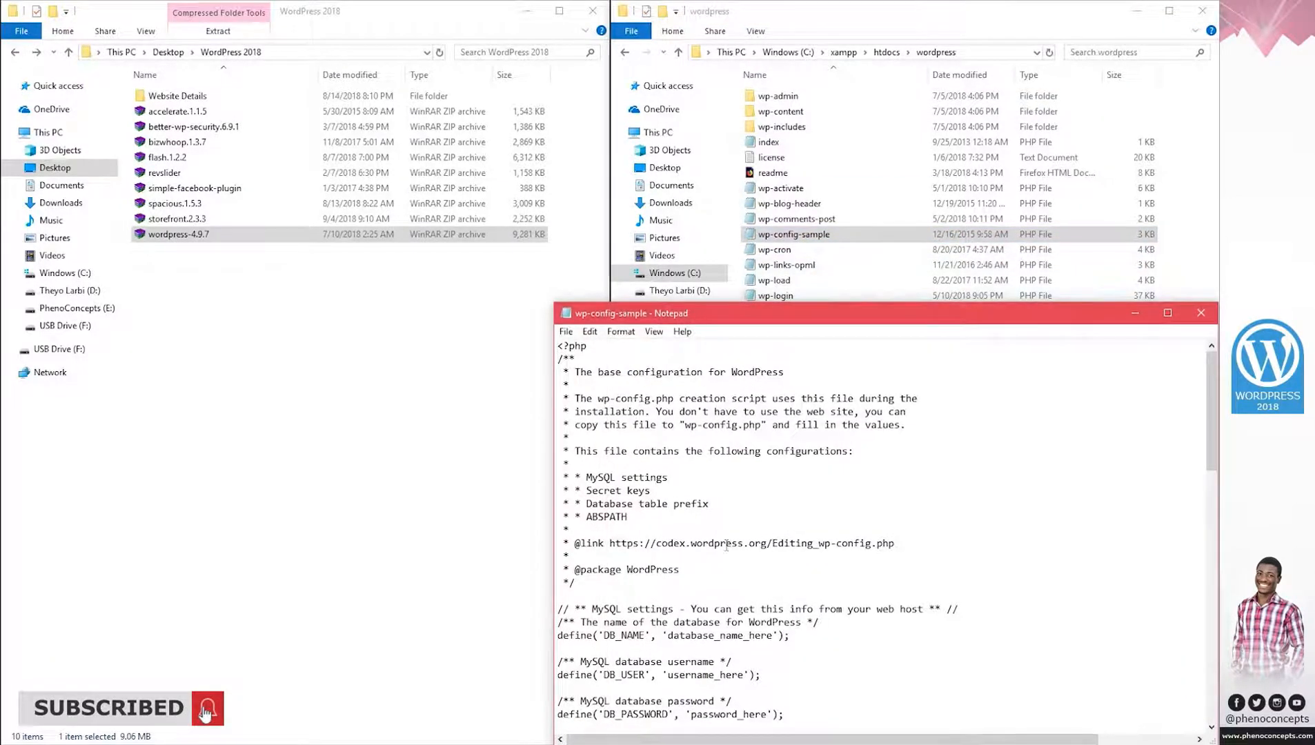
# Replace the database name placeholder in wp-config-sample with blog.
pyautogui.scroll(-4, 726, 547)
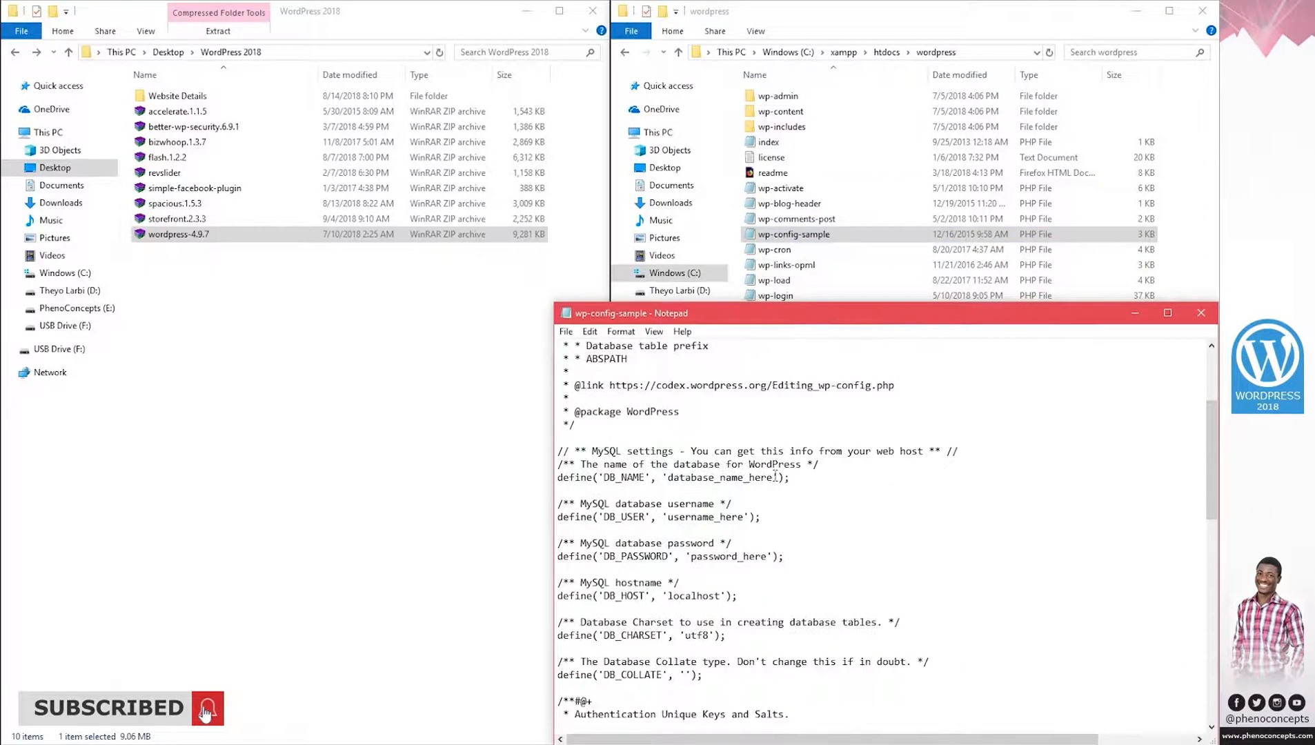
pyautogui.moveTo(775, 476); pyautogui.dragTo(668, 477)
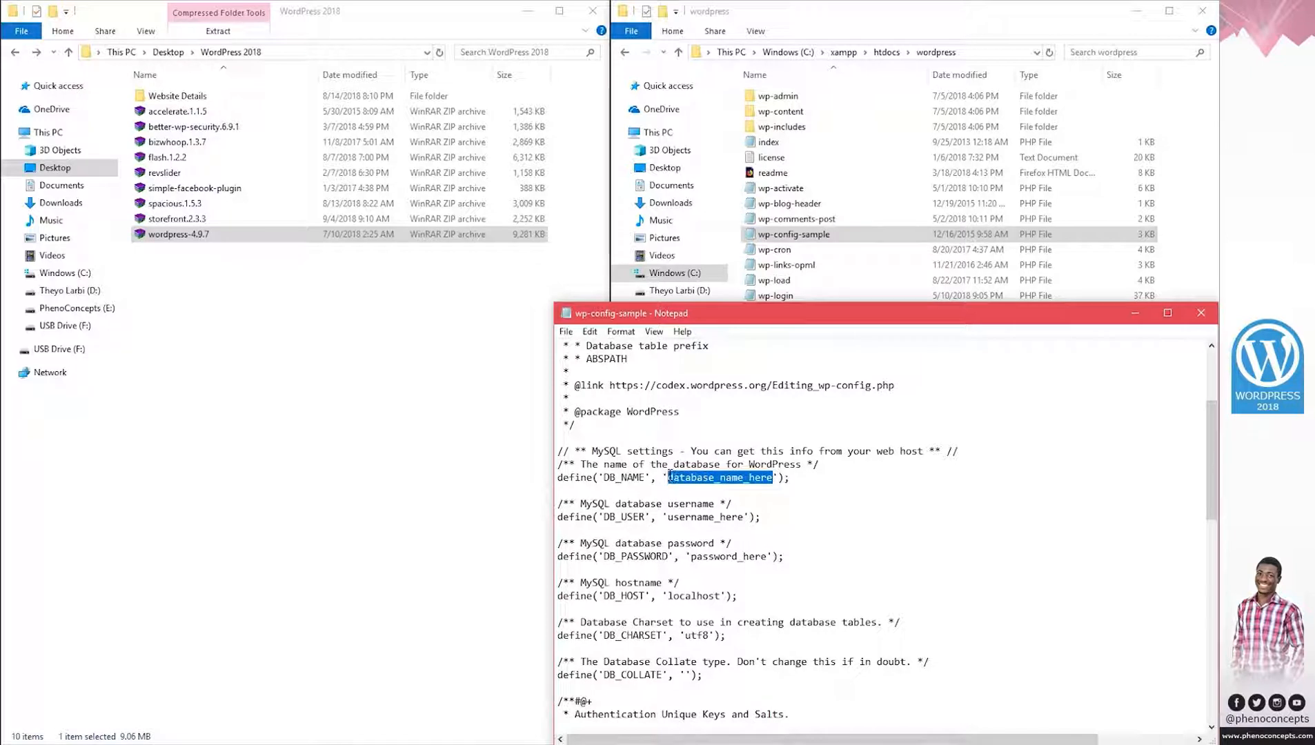
pyautogui.write('blog')
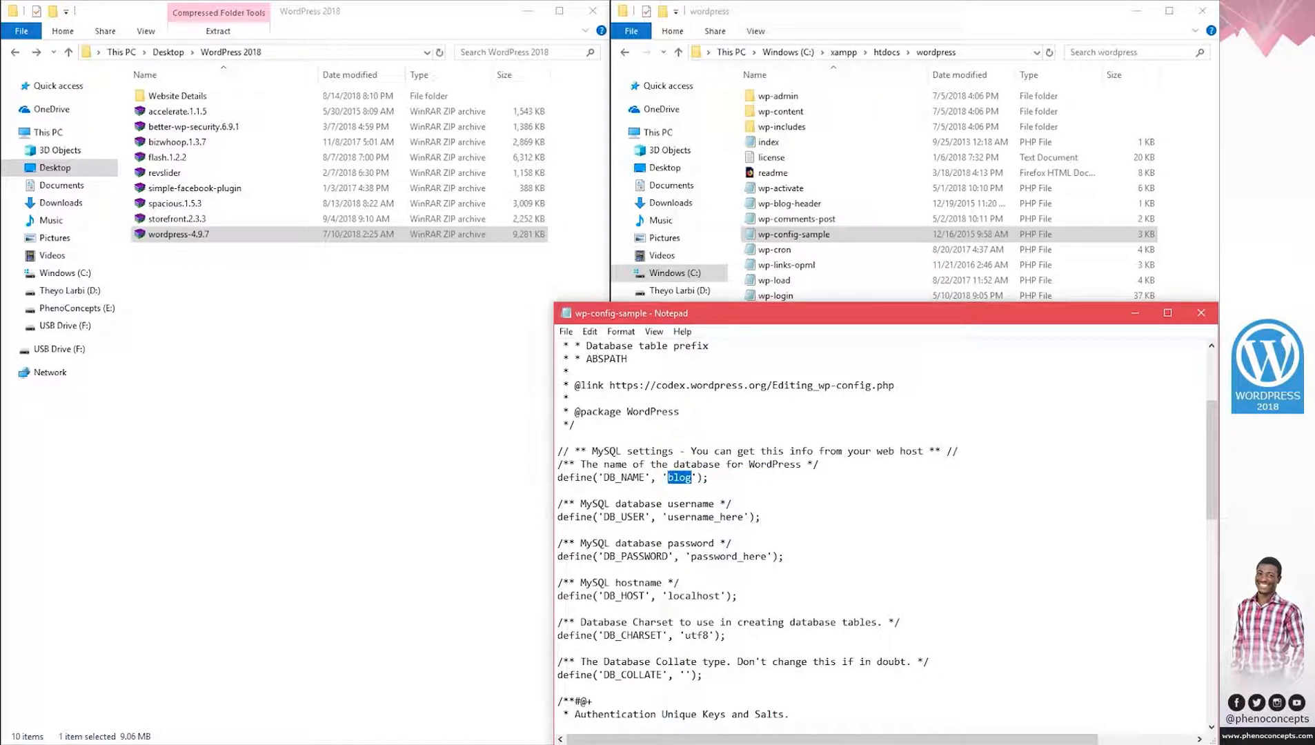
pyautogui.rightClick(680, 476)
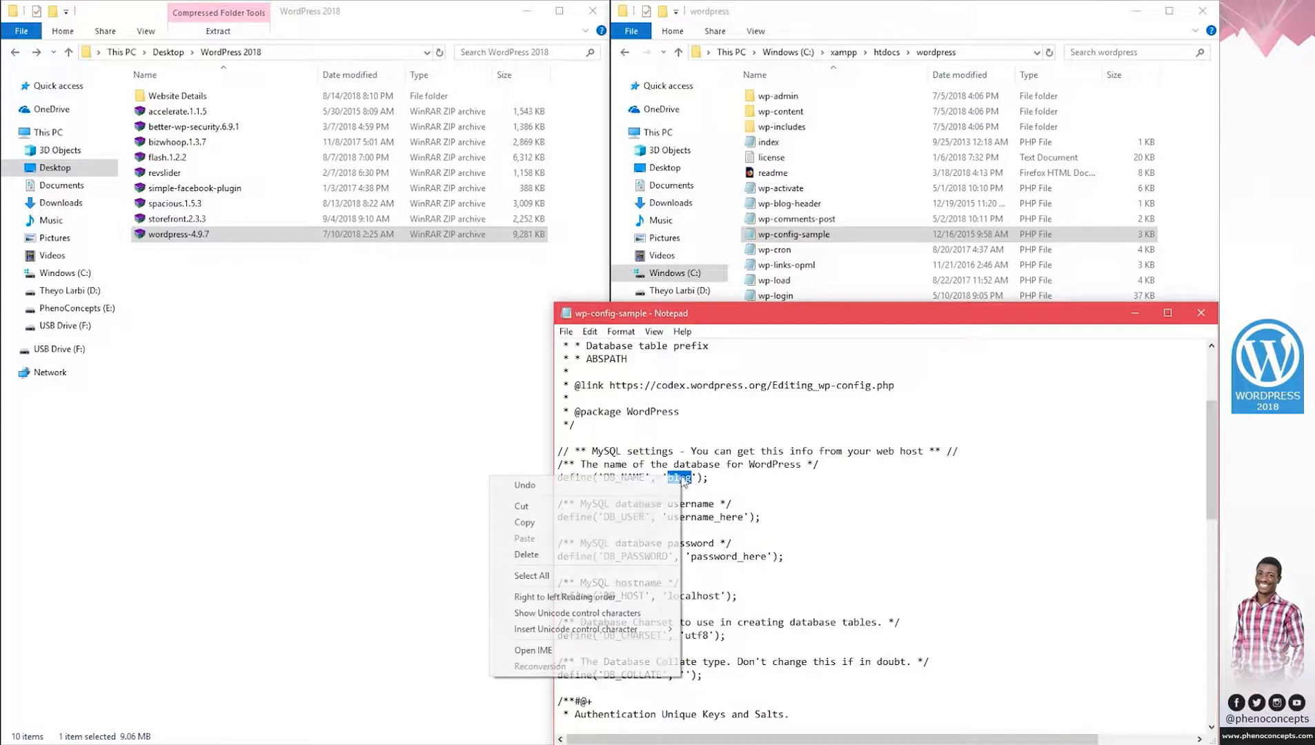
pyautogui.click(545, 522)
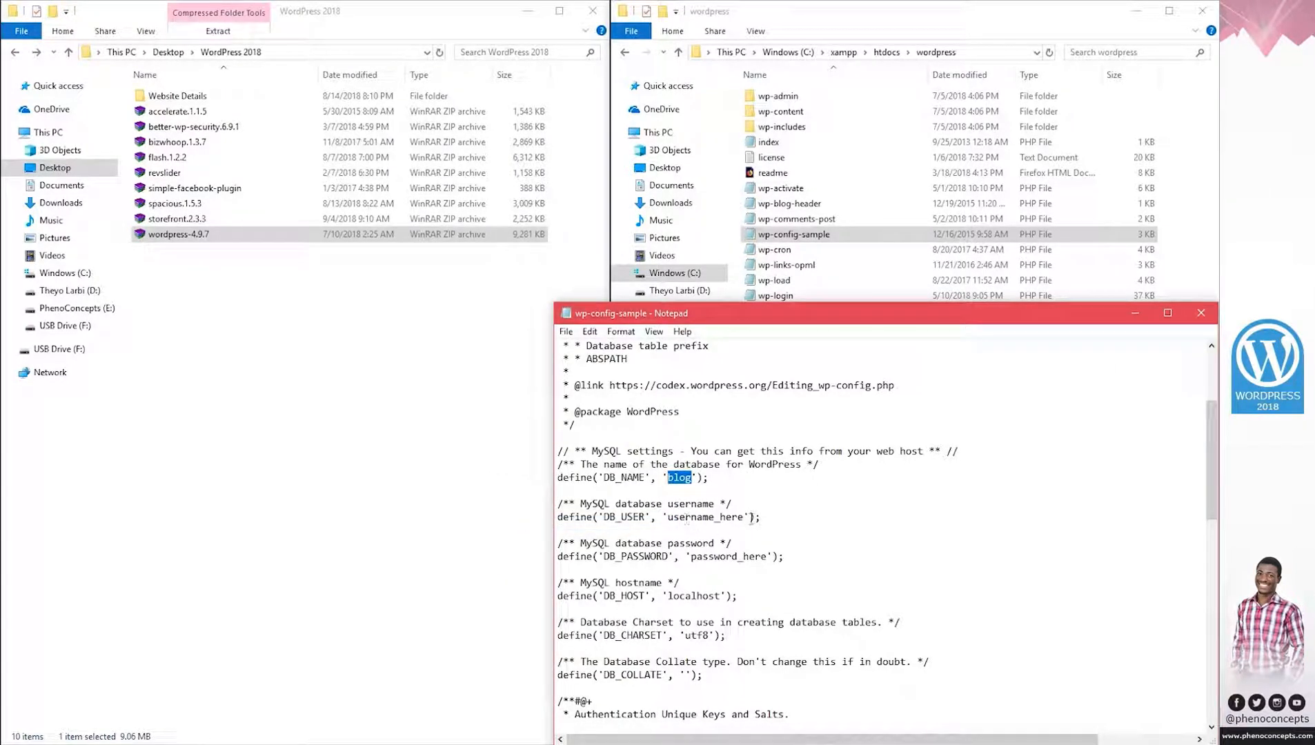
# Set DB_USER to root, leave DB_PASSWORD blank, and save the config file.
pyautogui.moveTo(750, 518); pyautogui.dragTo(671, 519)
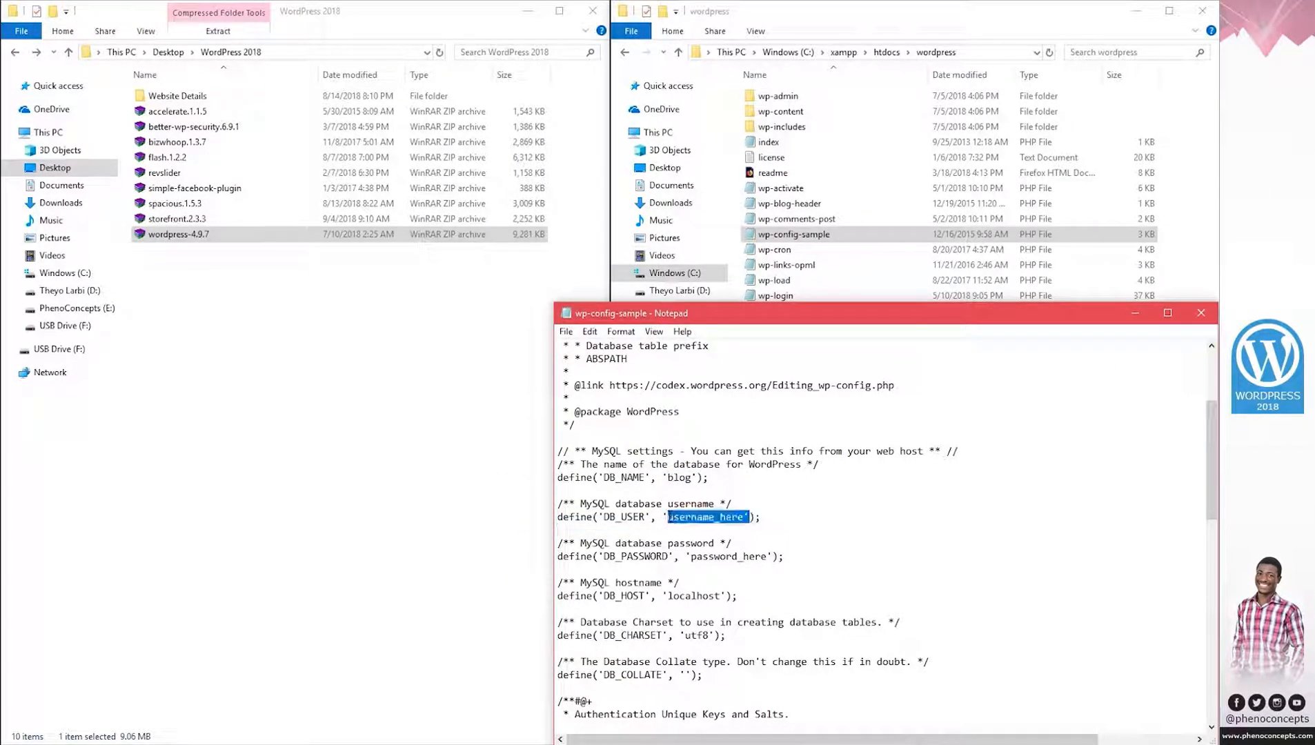
pyautogui.write('root')
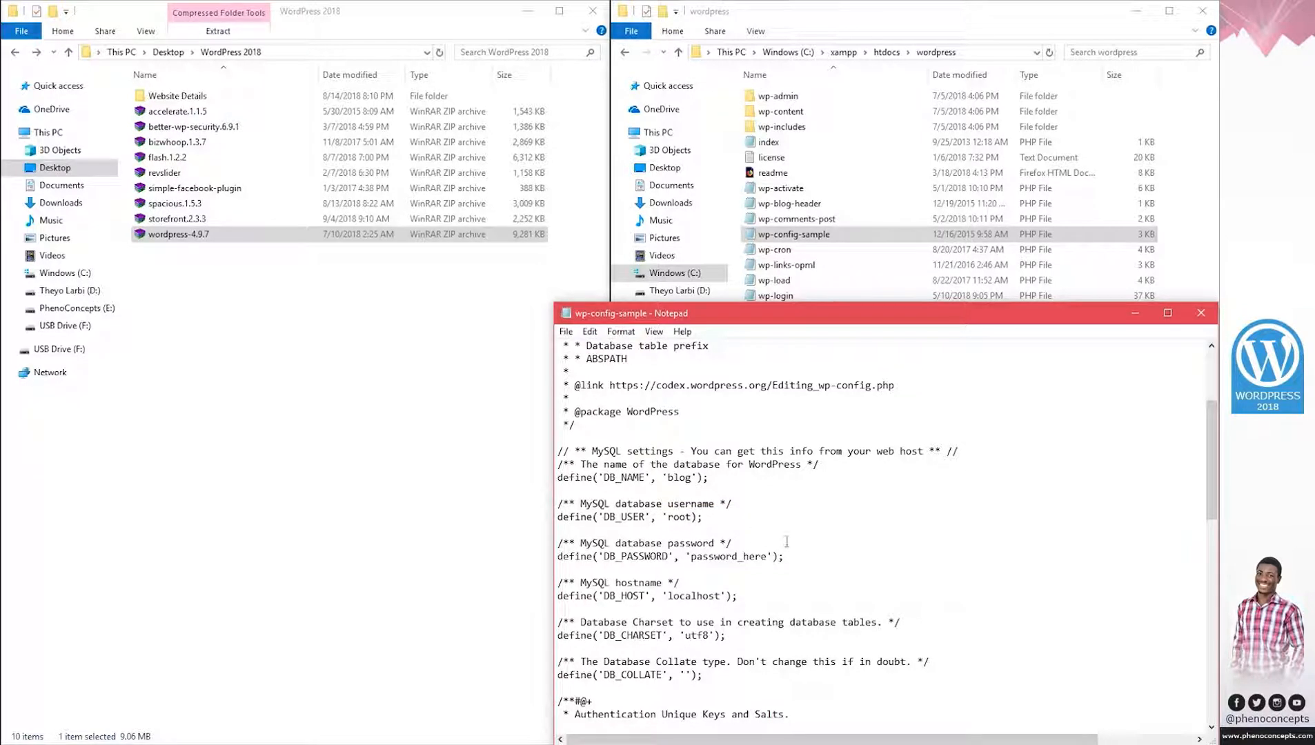
pyautogui.moveTo(768, 556); pyautogui.dragTo(692, 557)
pyautogui.press('BackSpace')
pyautogui.click(1201, 313)
pyautogui.click(570, 389)
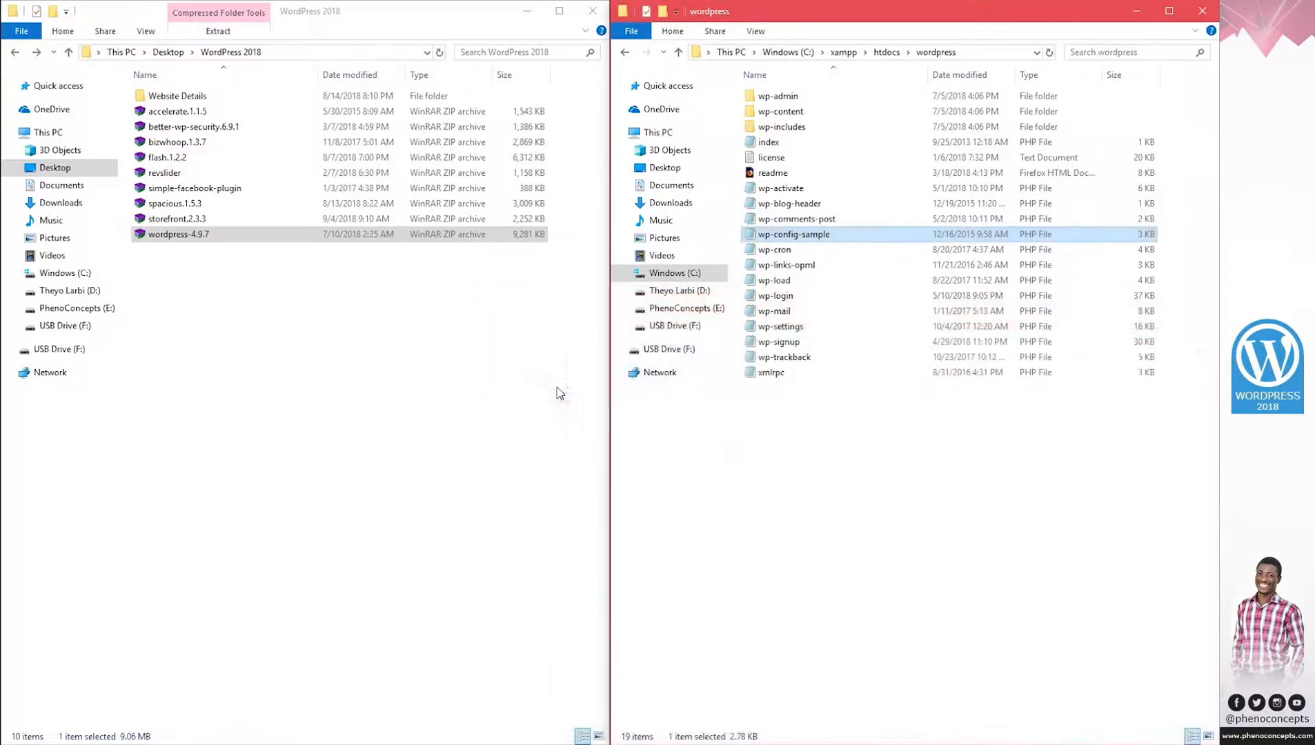
# Rename the wordpress folder in htdocs to blog.
pyautogui.click(624, 51)
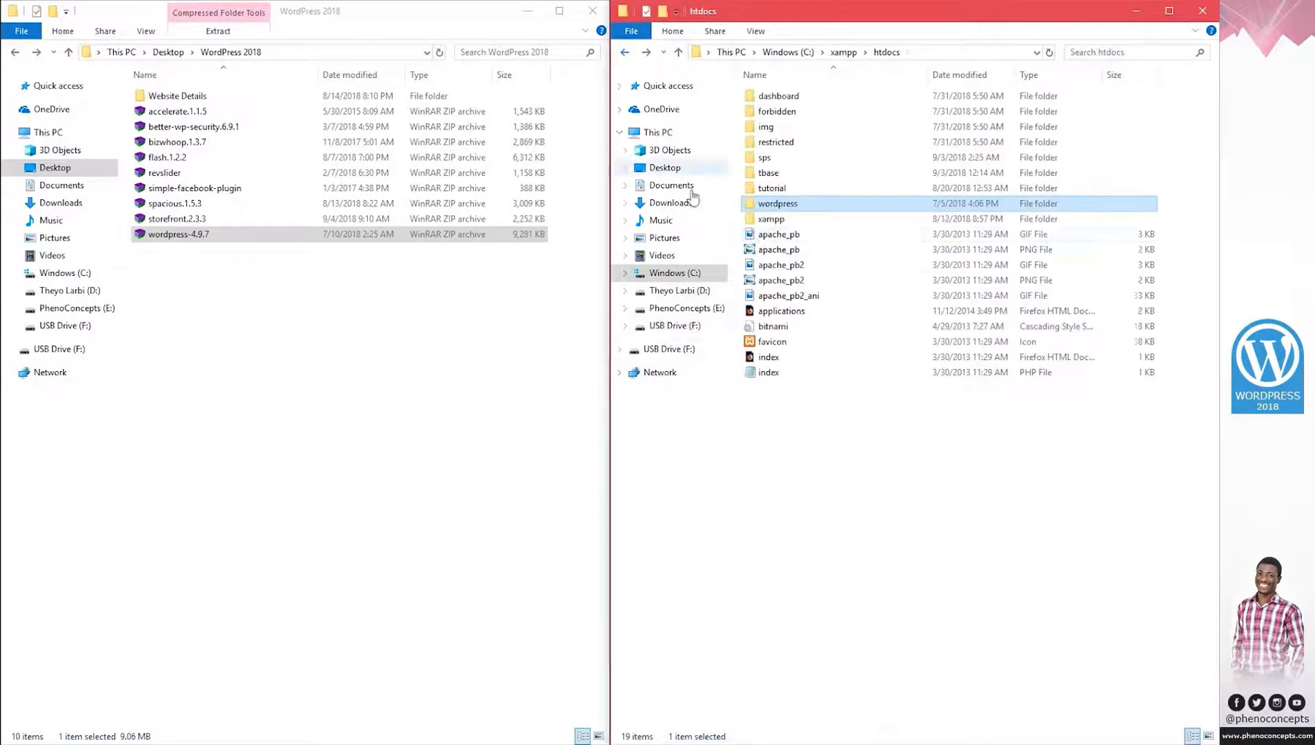
pyautogui.click(780, 206)
pyautogui.write('blog')
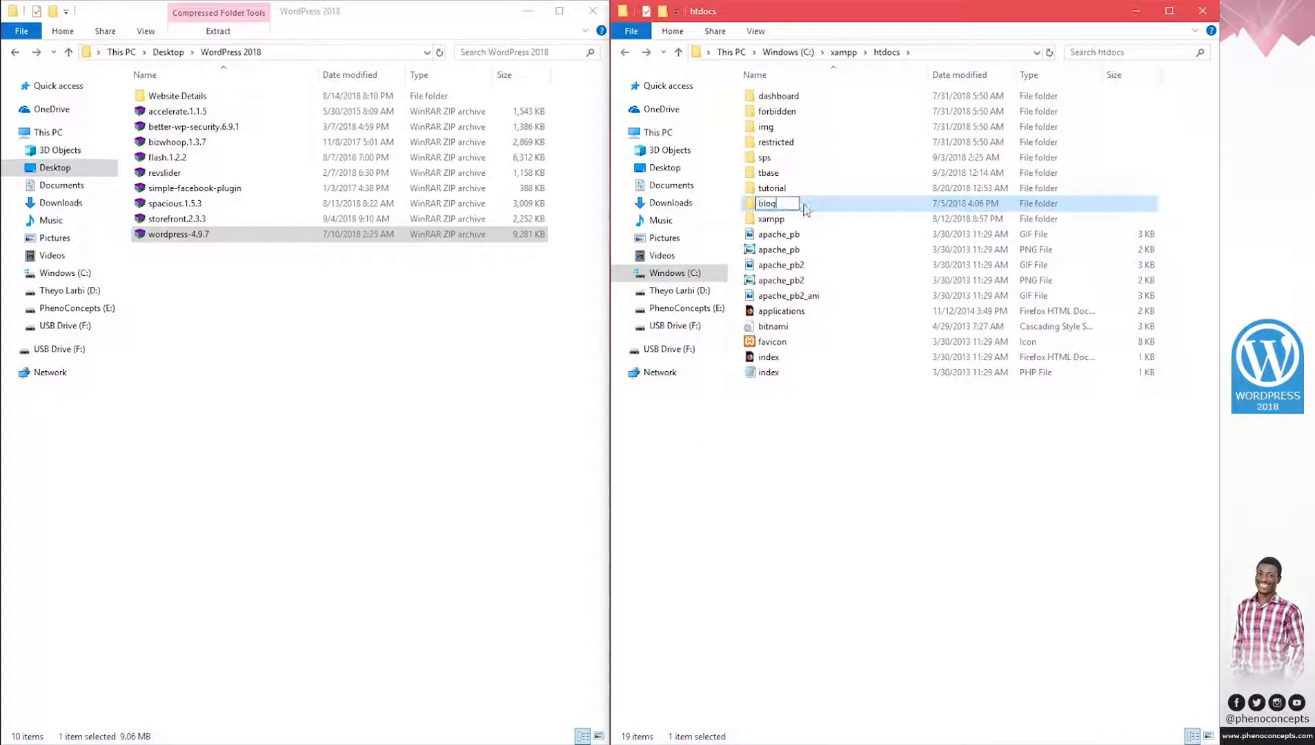
pyautogui.press('Return')
pyautogui.click(786, 440)
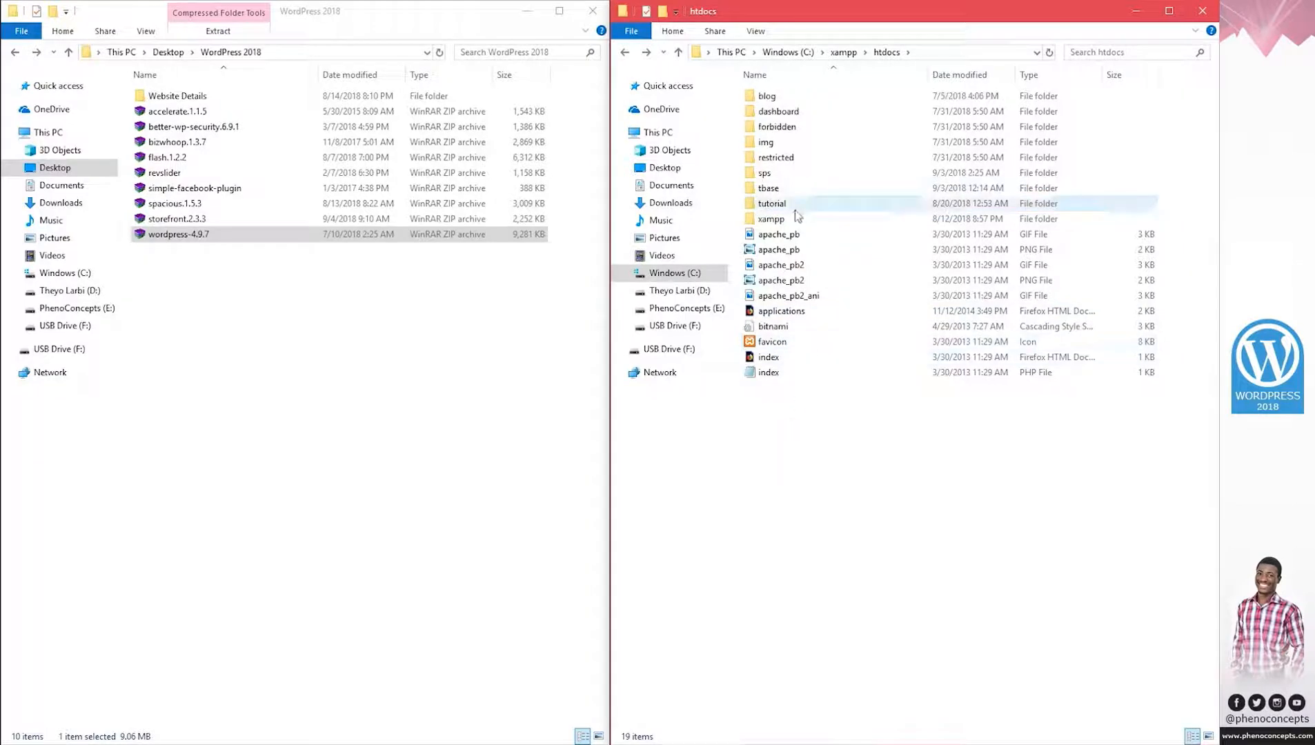
# Close both Explorer windows, minimize XAMPP, and return to the XAMPP page in Chrome.
pyautogui.click(603, 12)
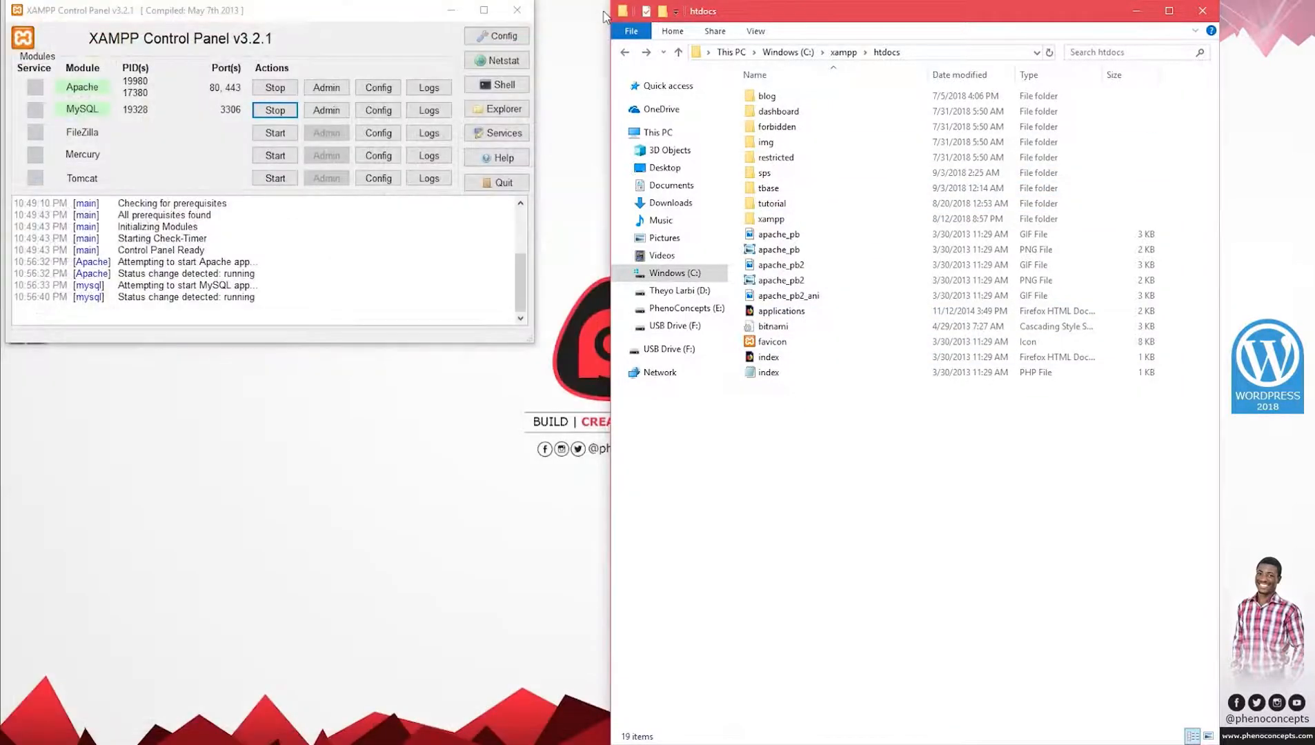
pyautogui.click(1199, 11)
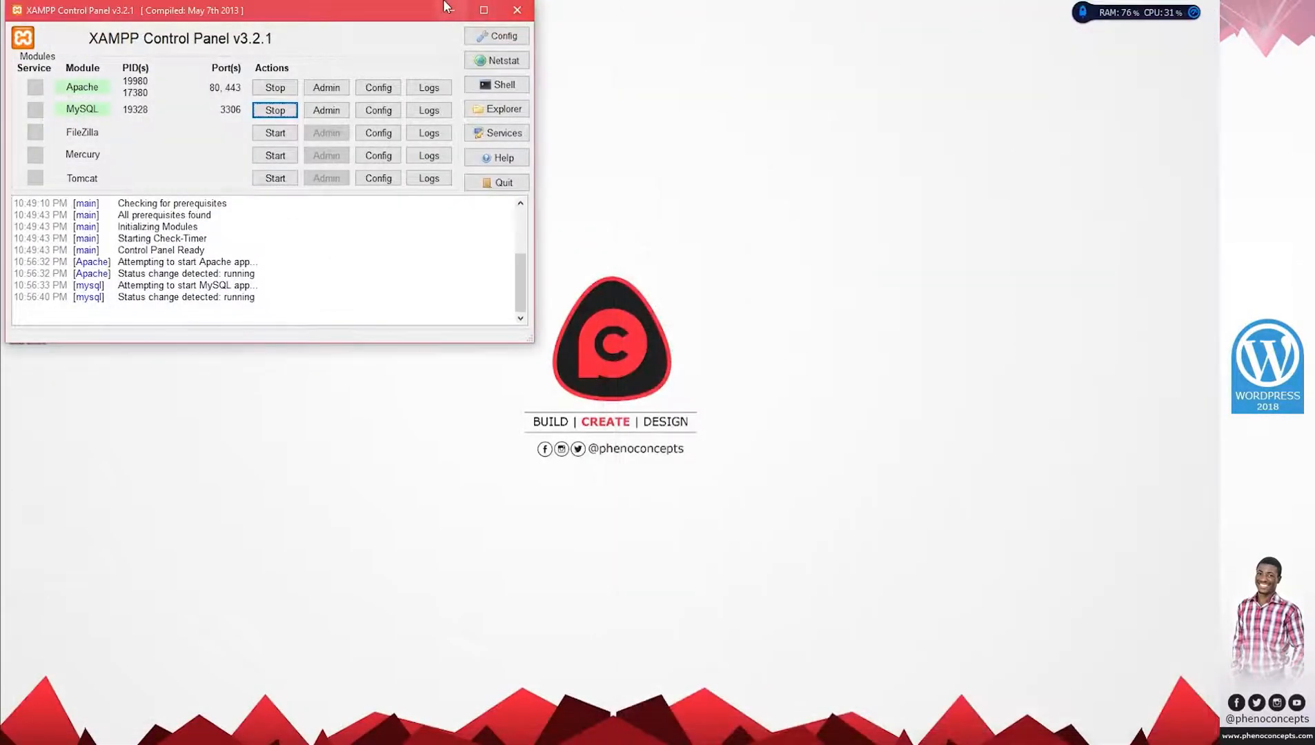
pyautogui.click(452, 10)
pyautogui.moveTo(256, 739)
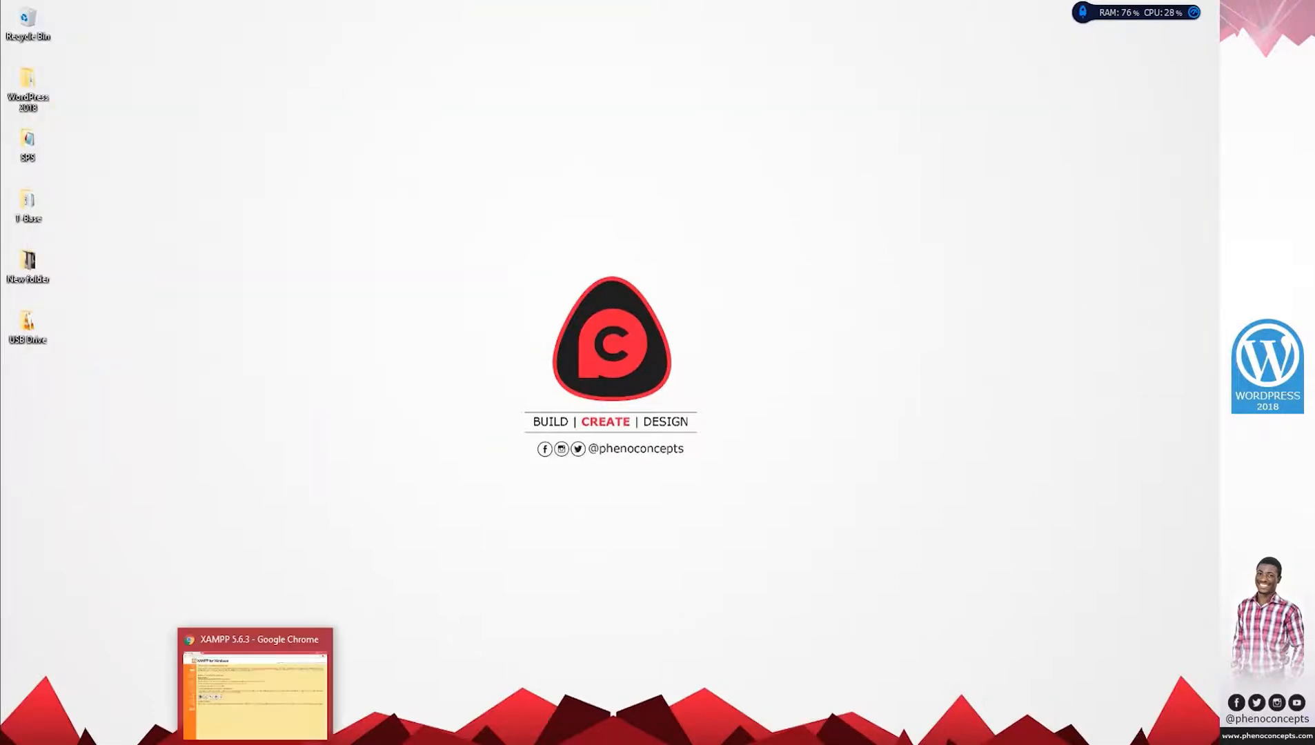
pyautogui.click(268, 710)
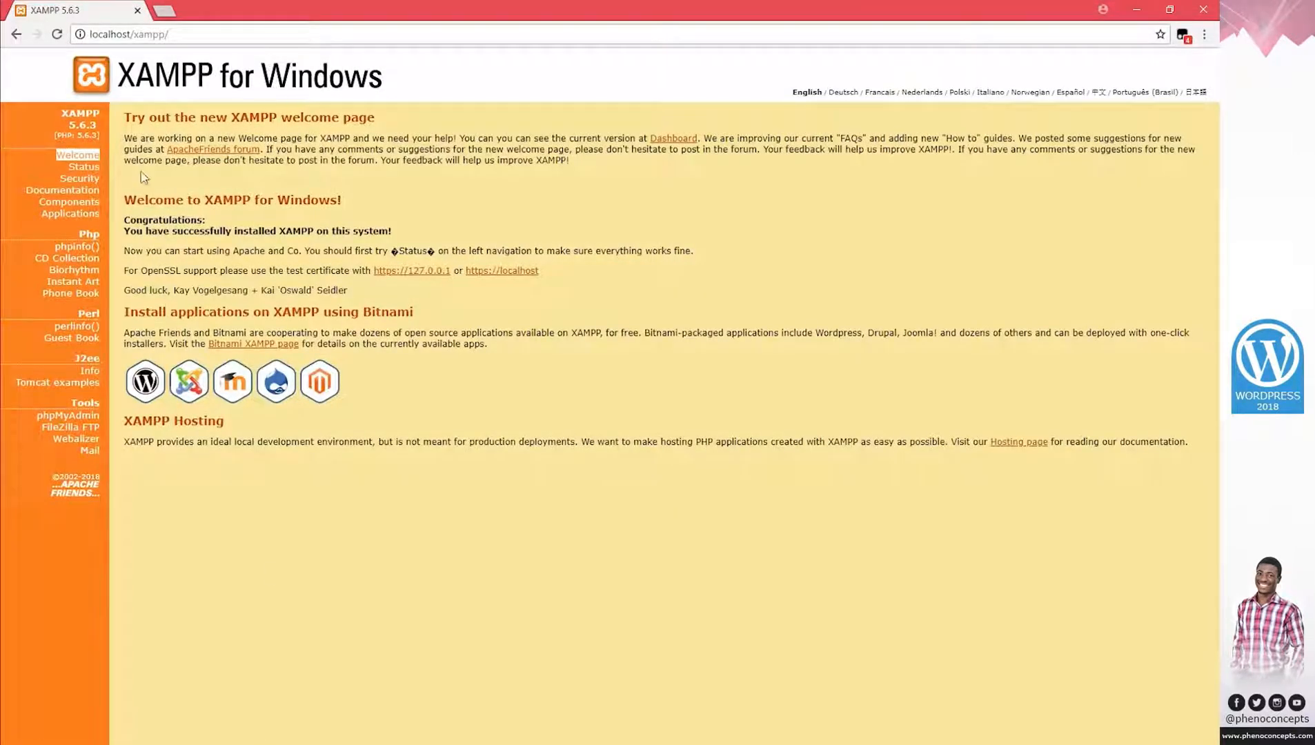
# Create a new database named blog in phpMyAdmin.
pyautogui.click(66, 417)
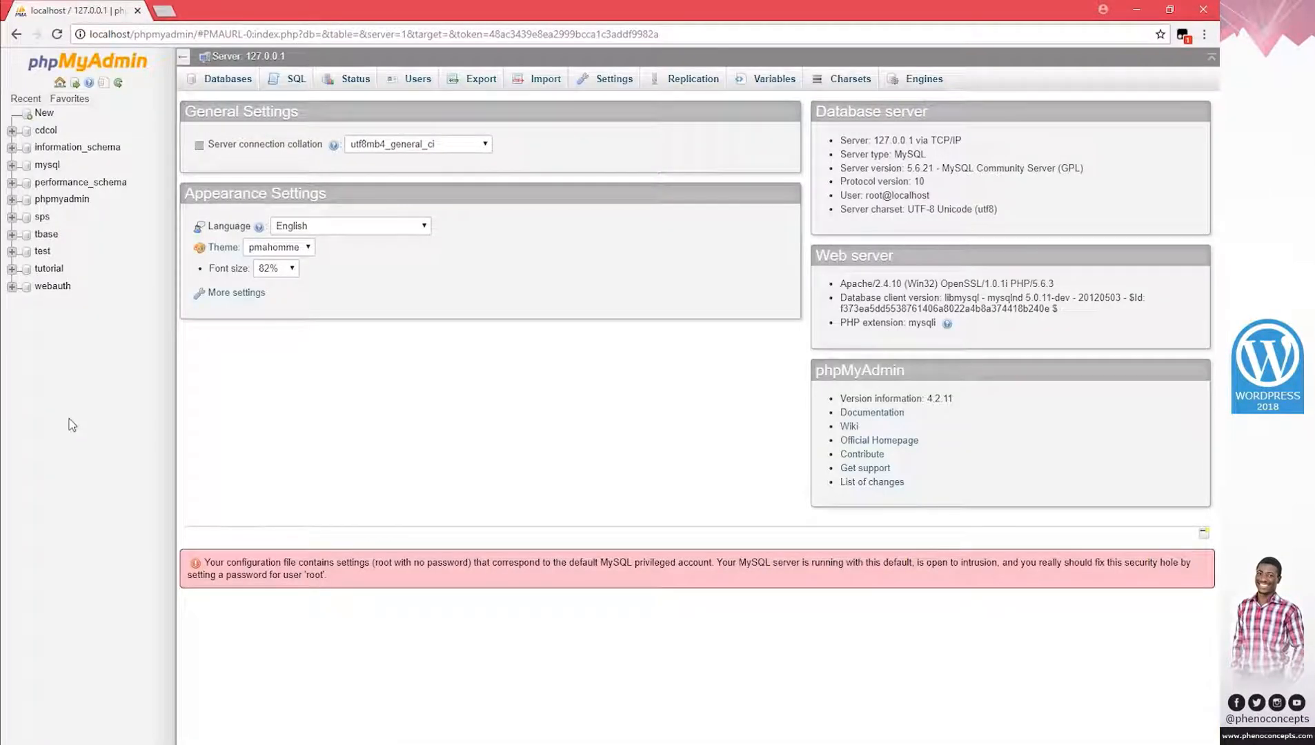
pyautogui.click(44, 115)
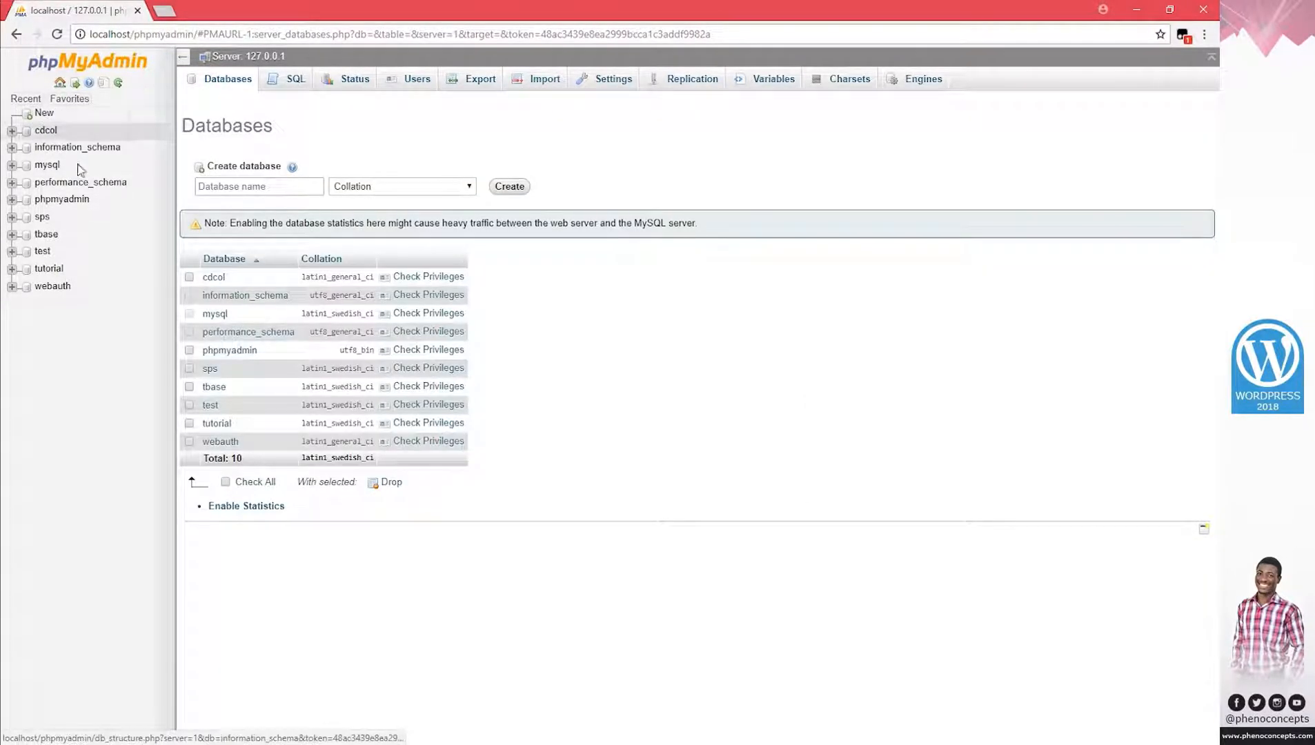
pyautogui.click(221, 187)
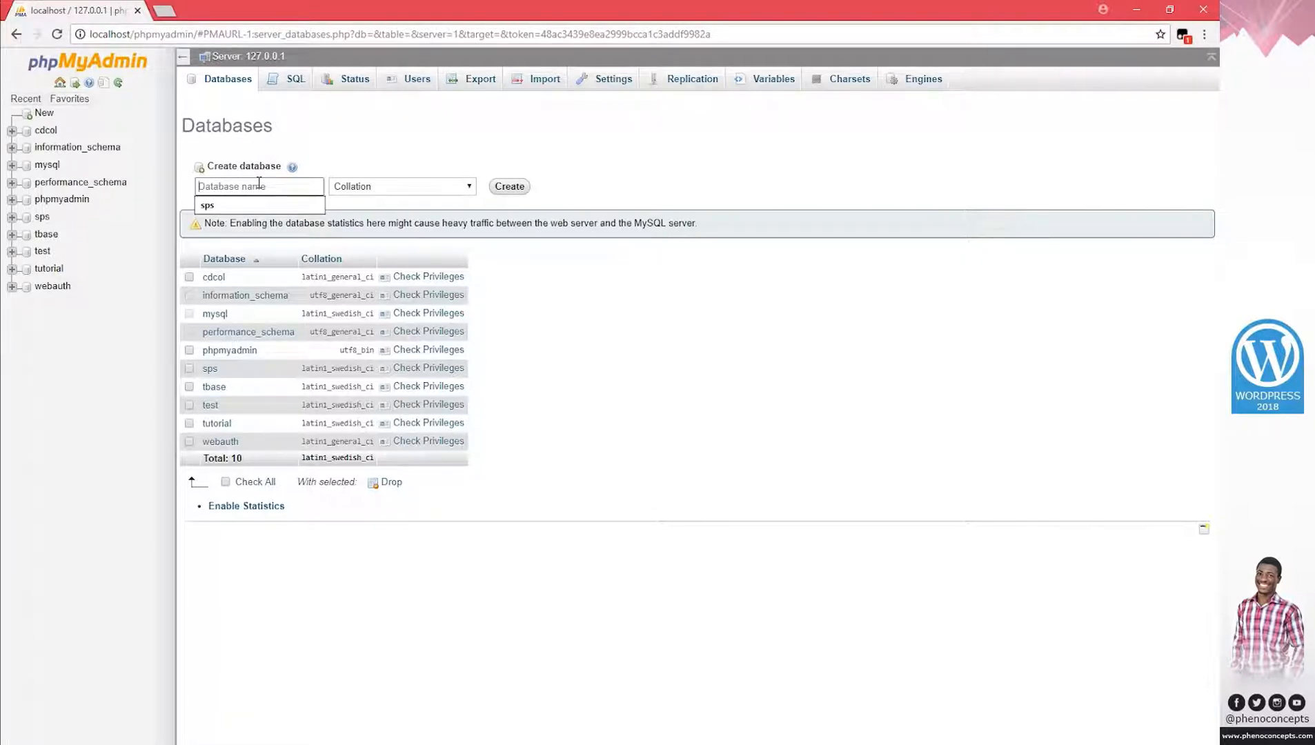
pyautogui.write('blog')
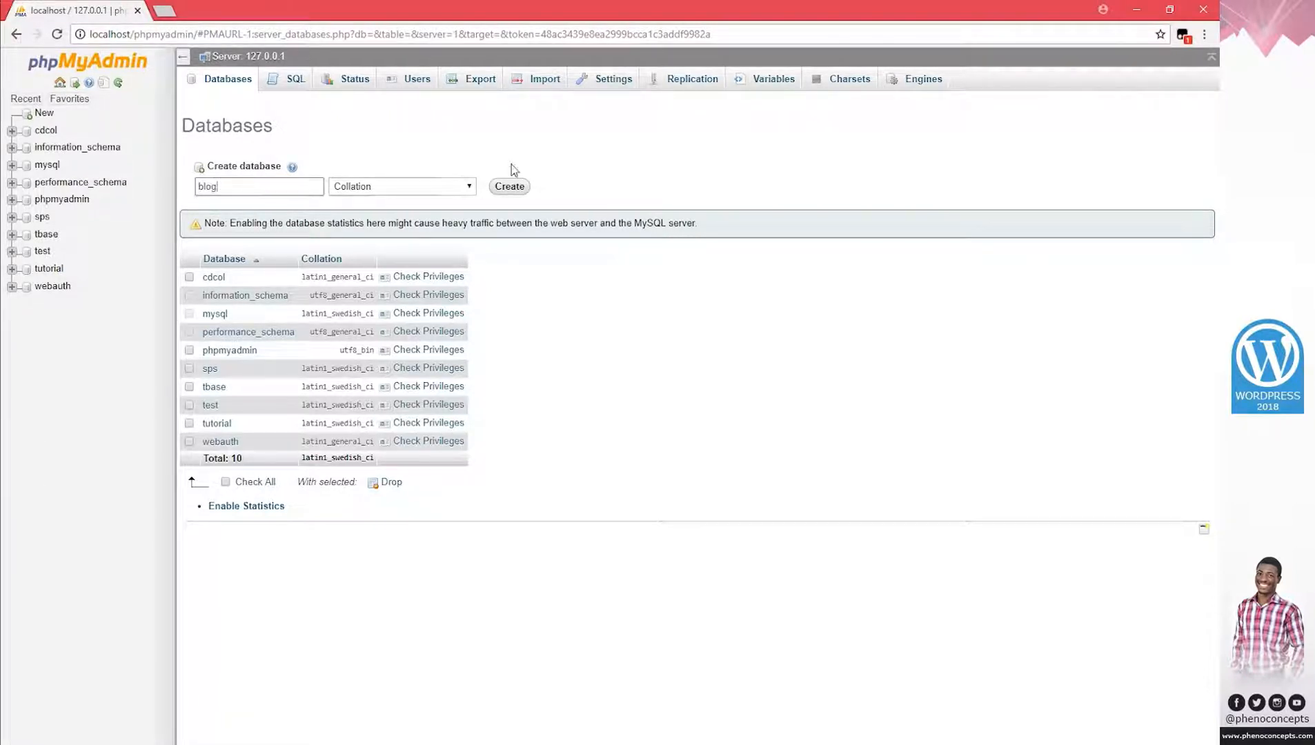
pyautogui.click(509, 186)
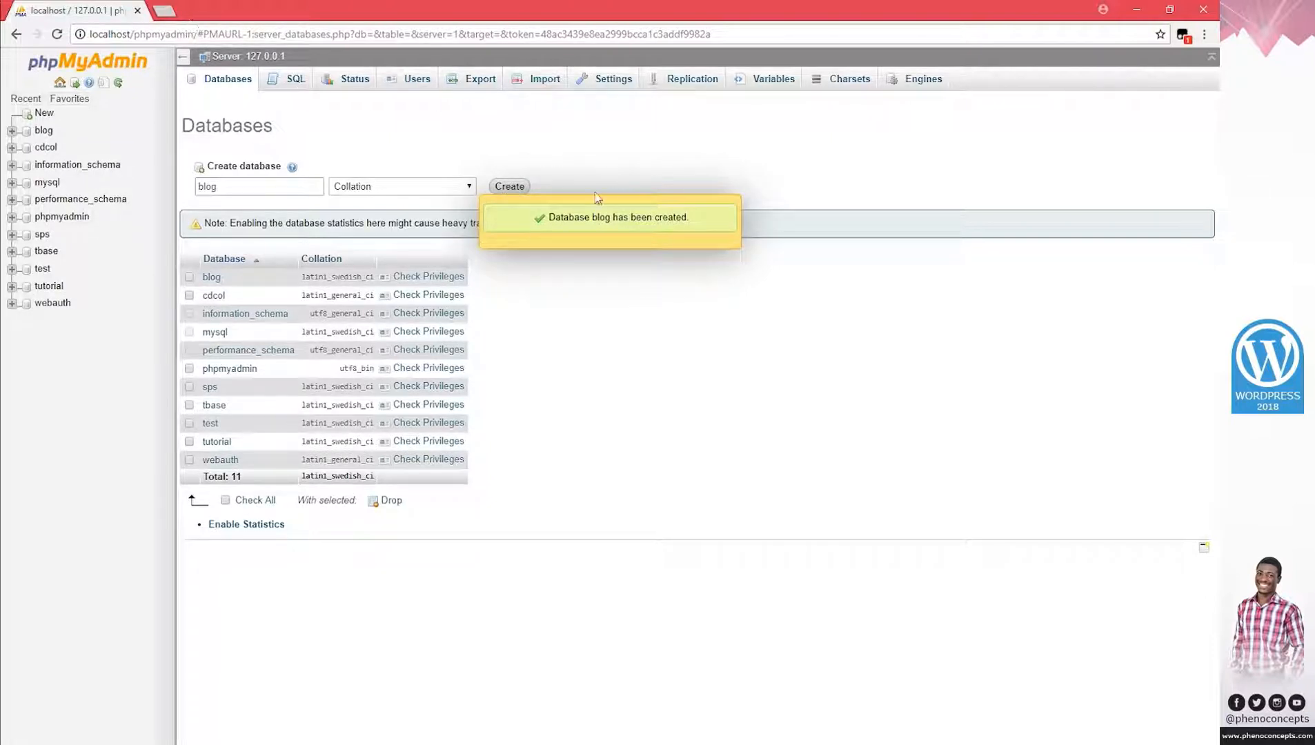
pyautogui.click(172, 15)
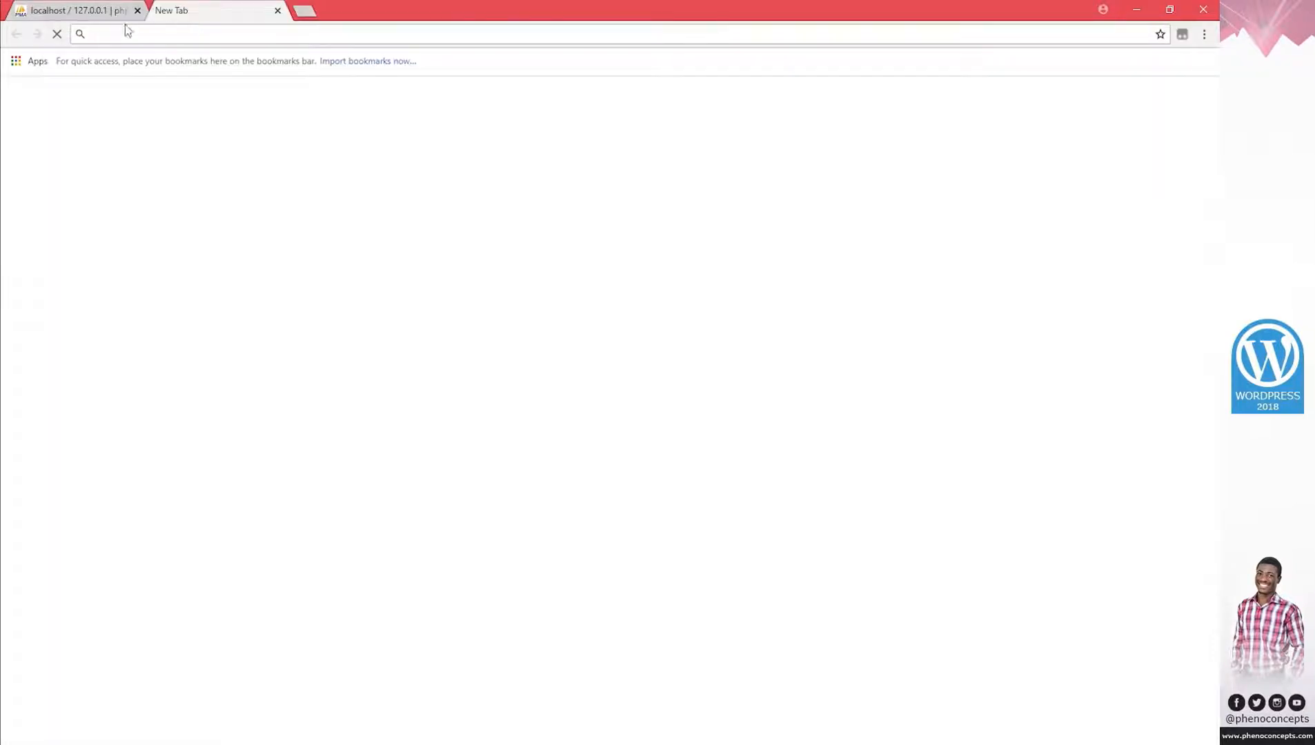
# Close the phpMyAdmin tab, load localhost/blog, and start the WordPress setup wizard.
pyautogui.click(121, 11)
pyautogui.click(138, 10)
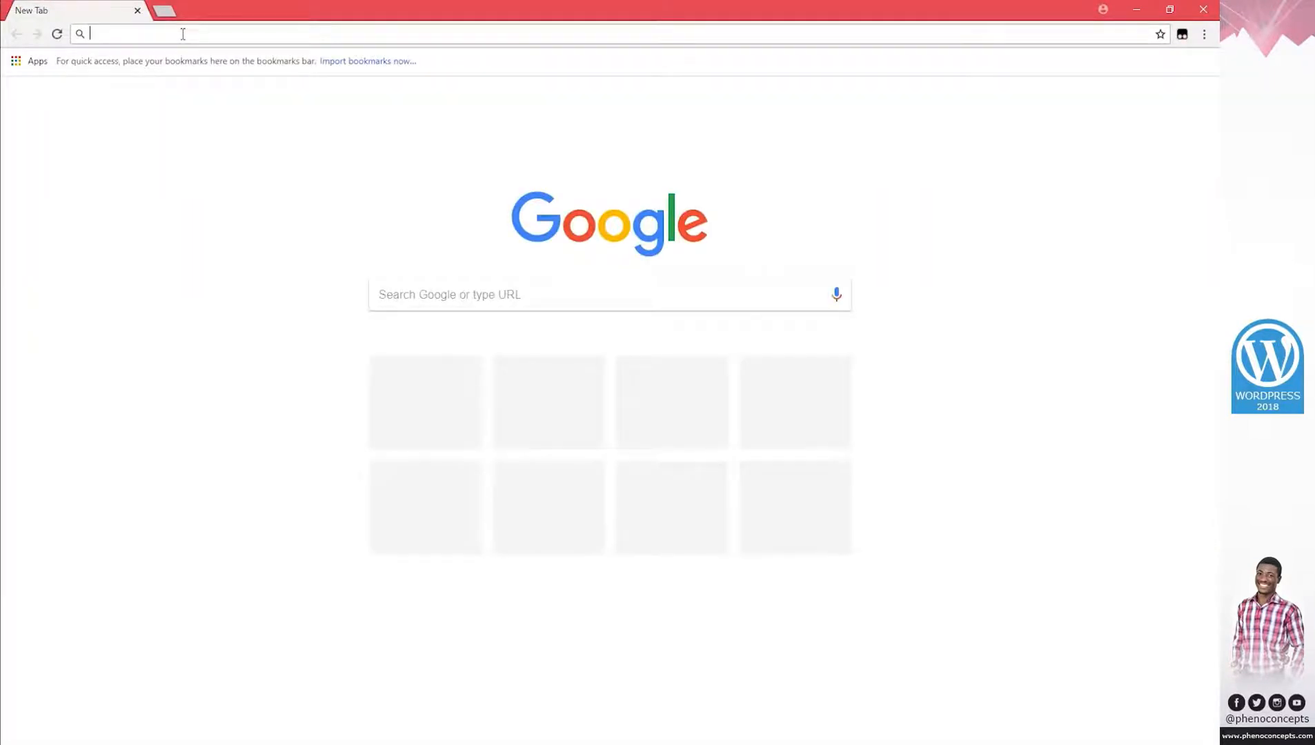
pyautogui.write('localhost')
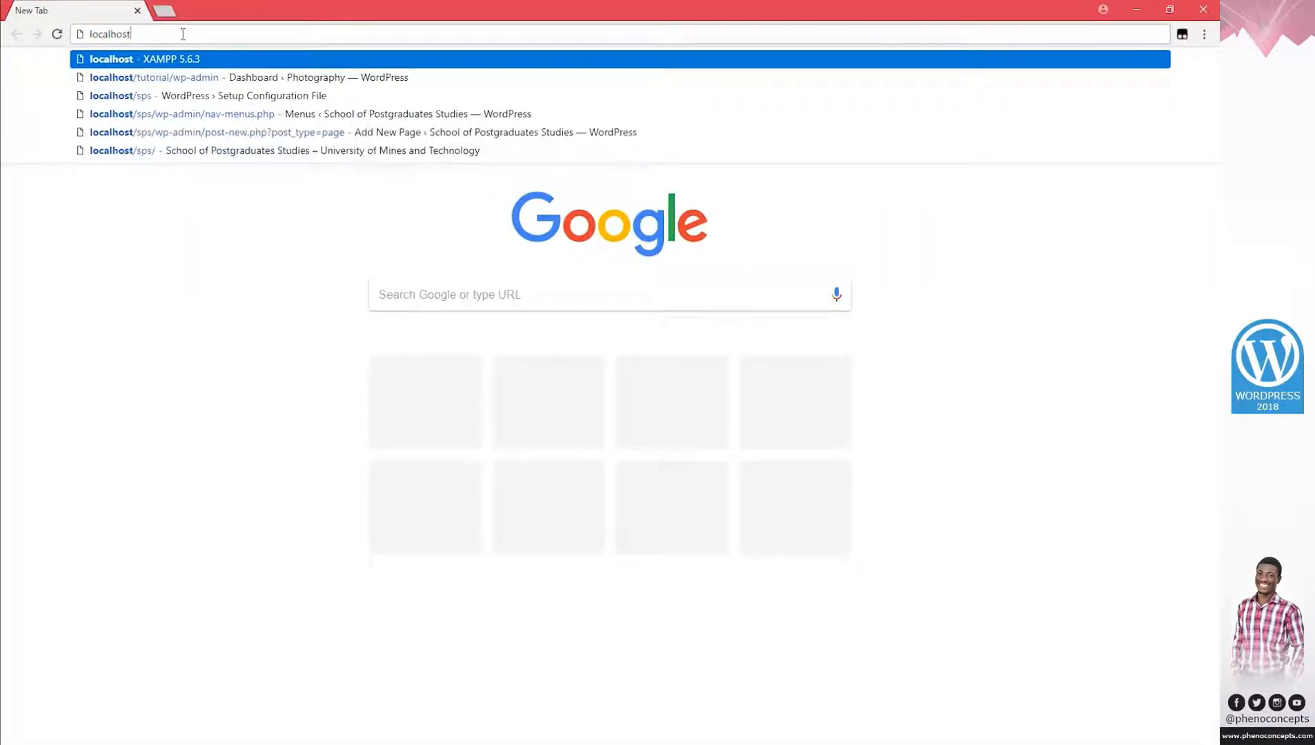
pyautogui.write('/')
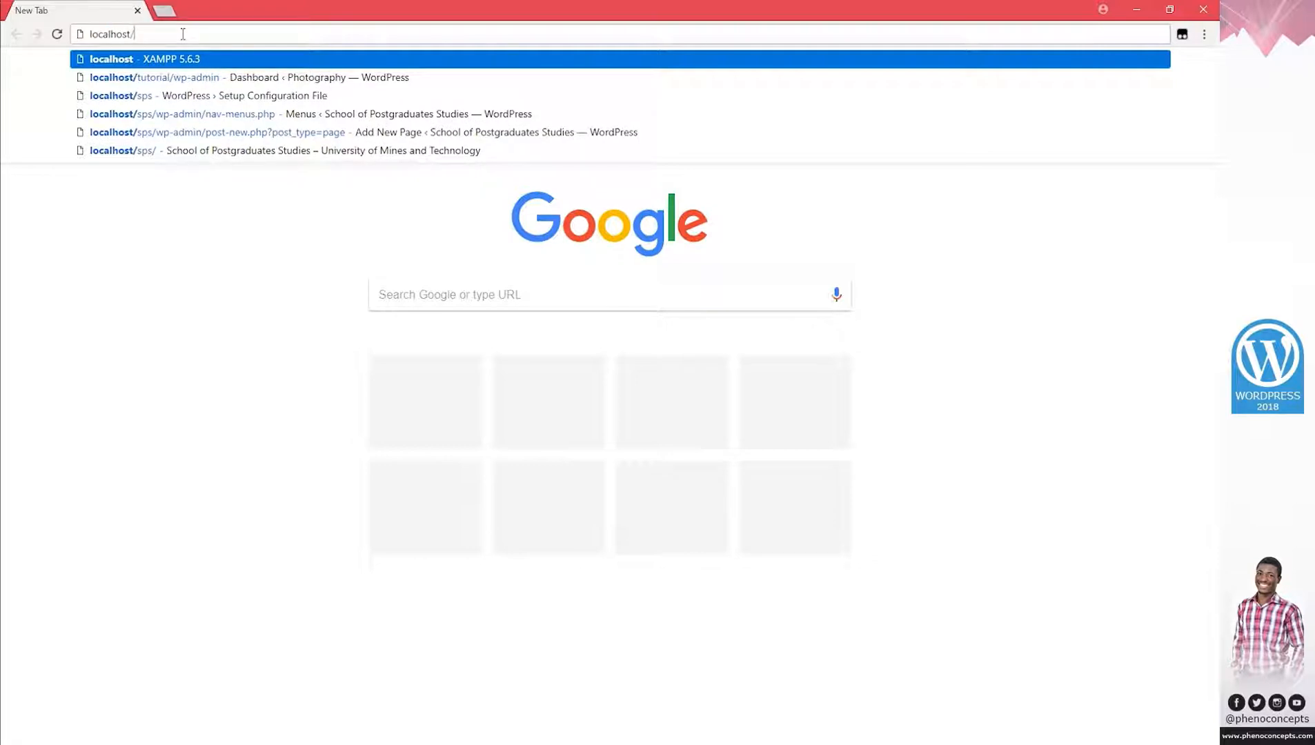
pyautogui.write('blog')
pyautogui.press('Return')
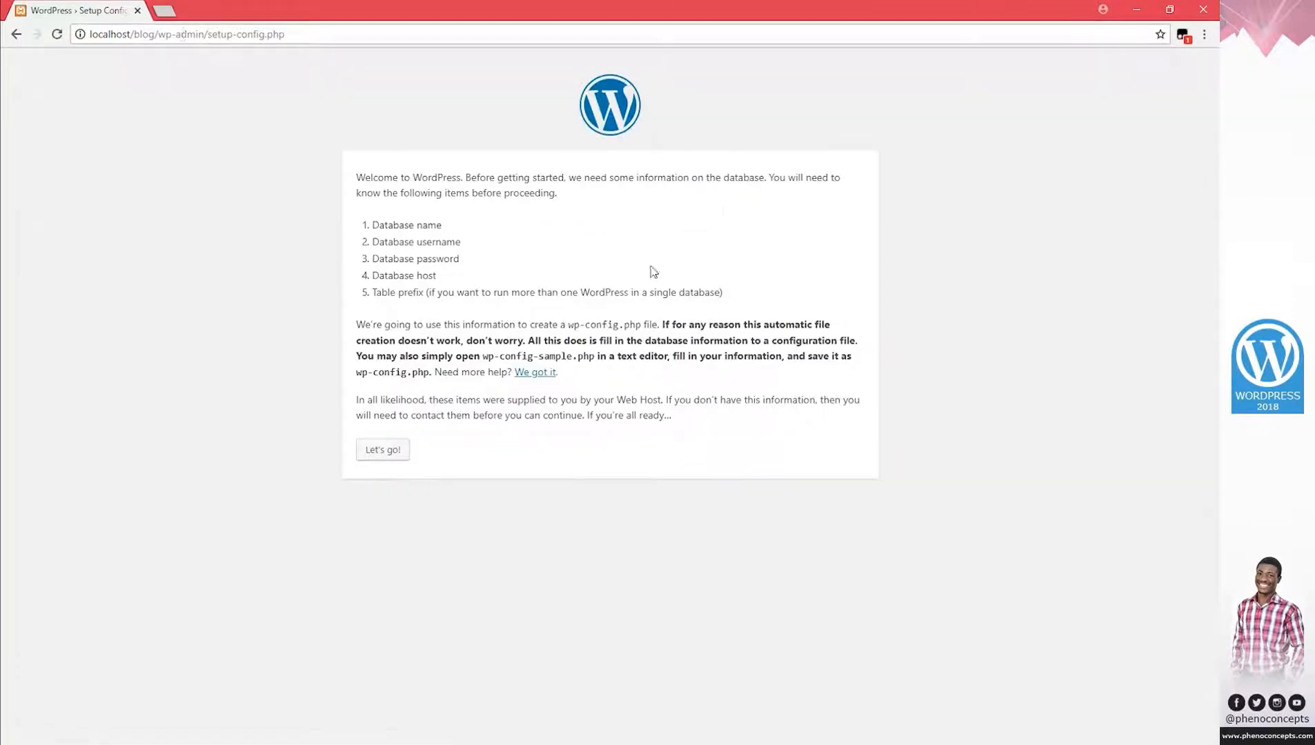
pyautogui.click(390, 451)
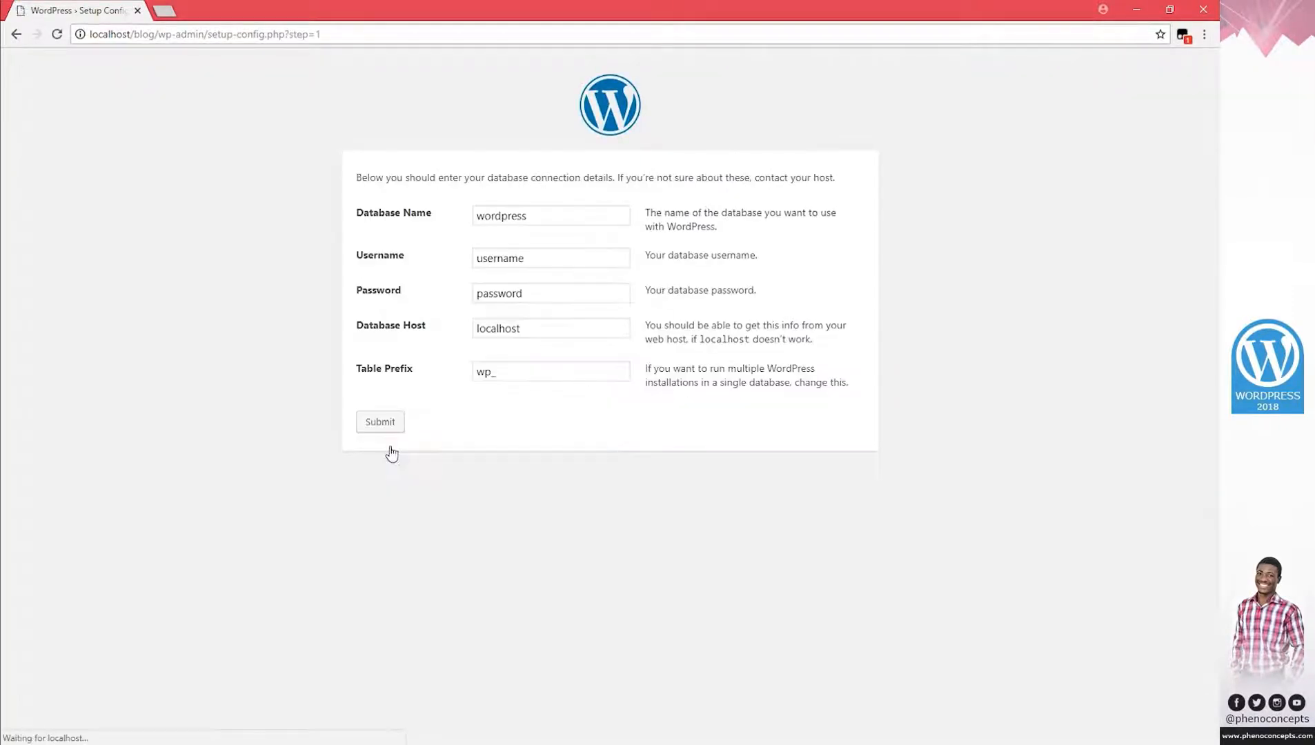
# Enter database blog, user root, empty password, host localhost, submit, and run the installation.
pyautogui.click(383, 220)
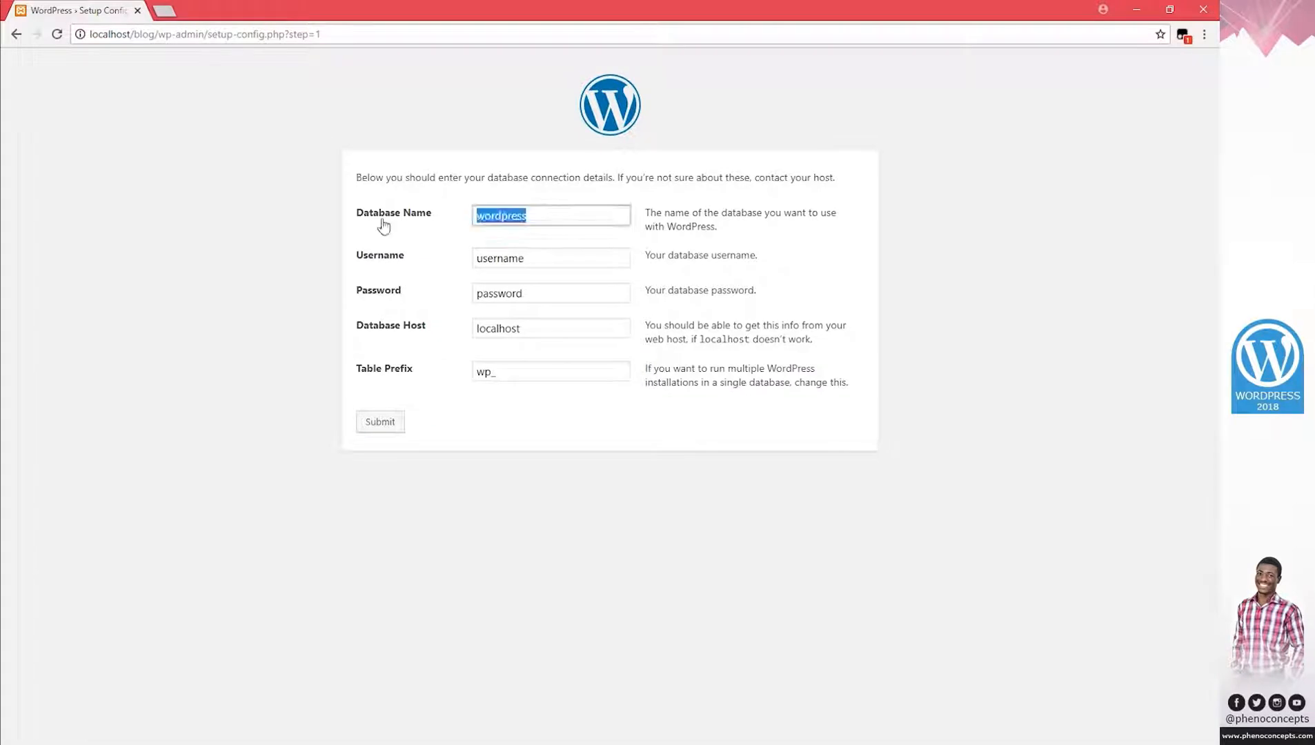
pyautogui.write('blog')
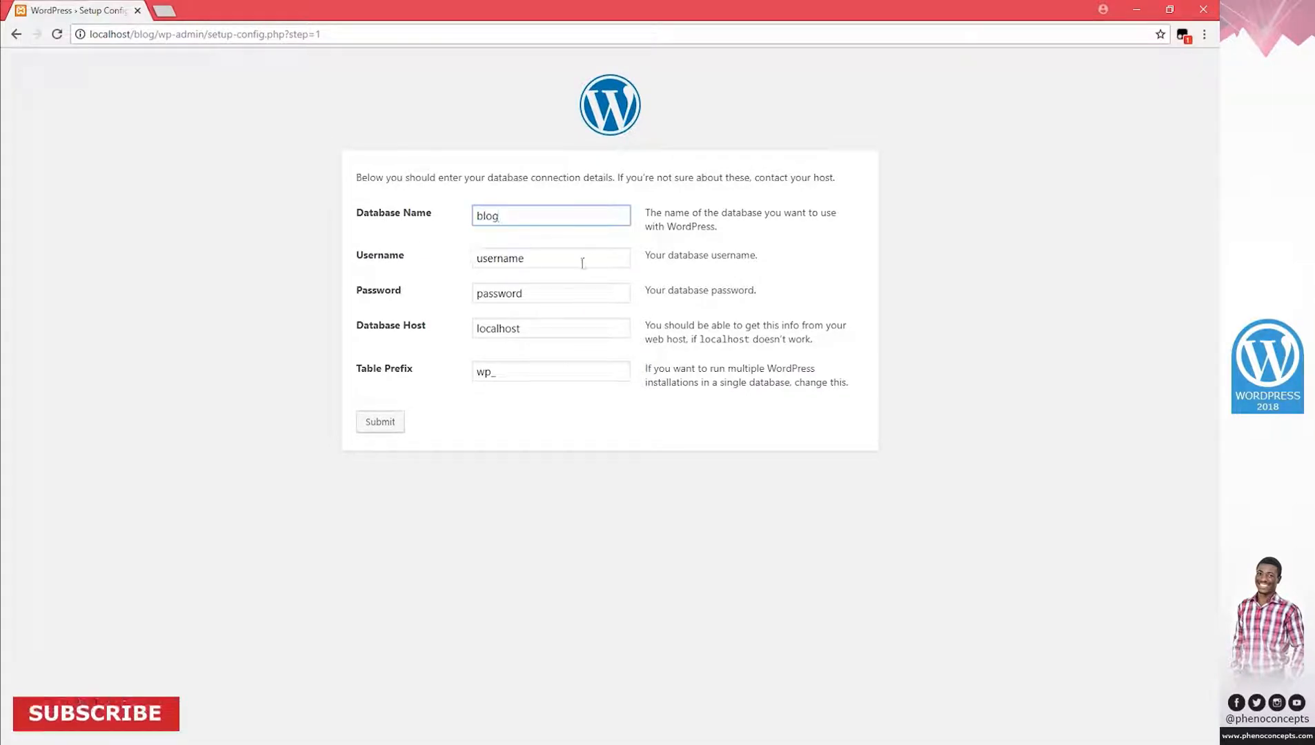
pyautogui.click(404, 265)
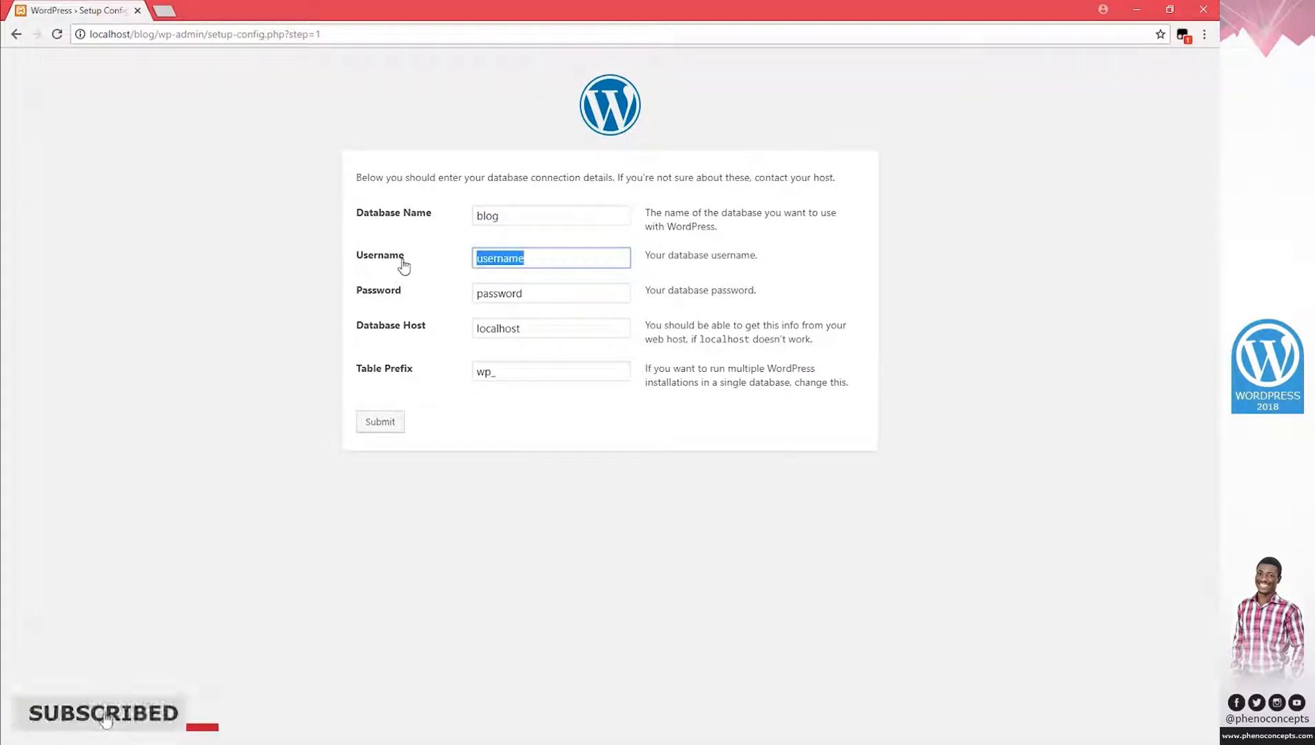
pyautogui.write('root')
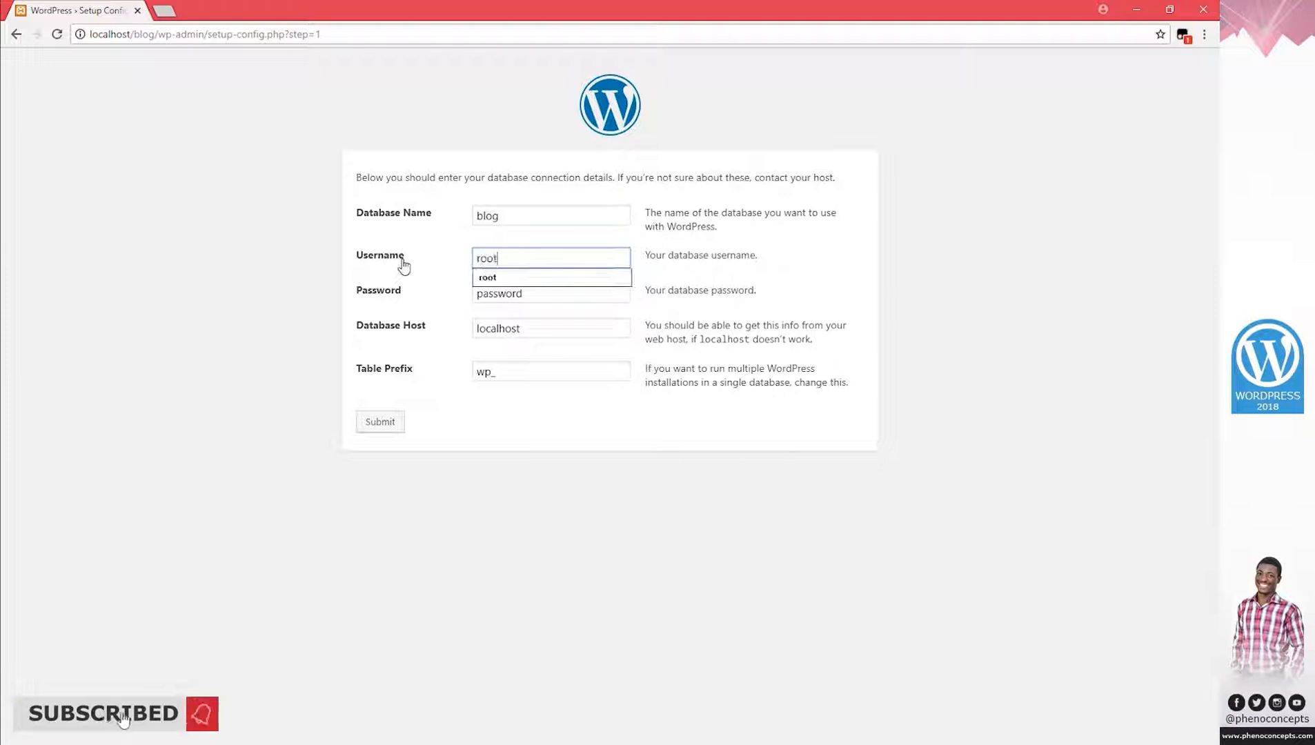
pyautogui.click(515, 278)
pyautogui.press('Tab')
pyautogui.press('BackSpace')
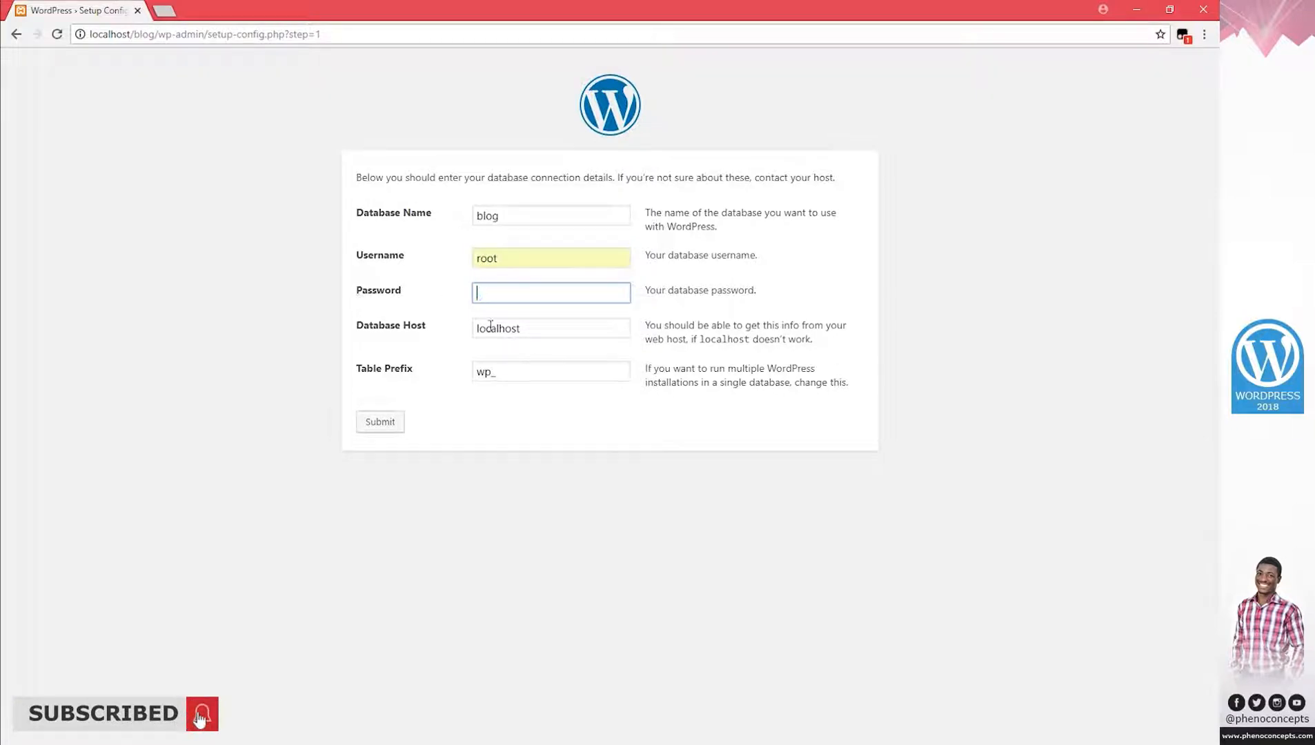
pyautogui.press('Tab')
pyautogui.click(528, 324)
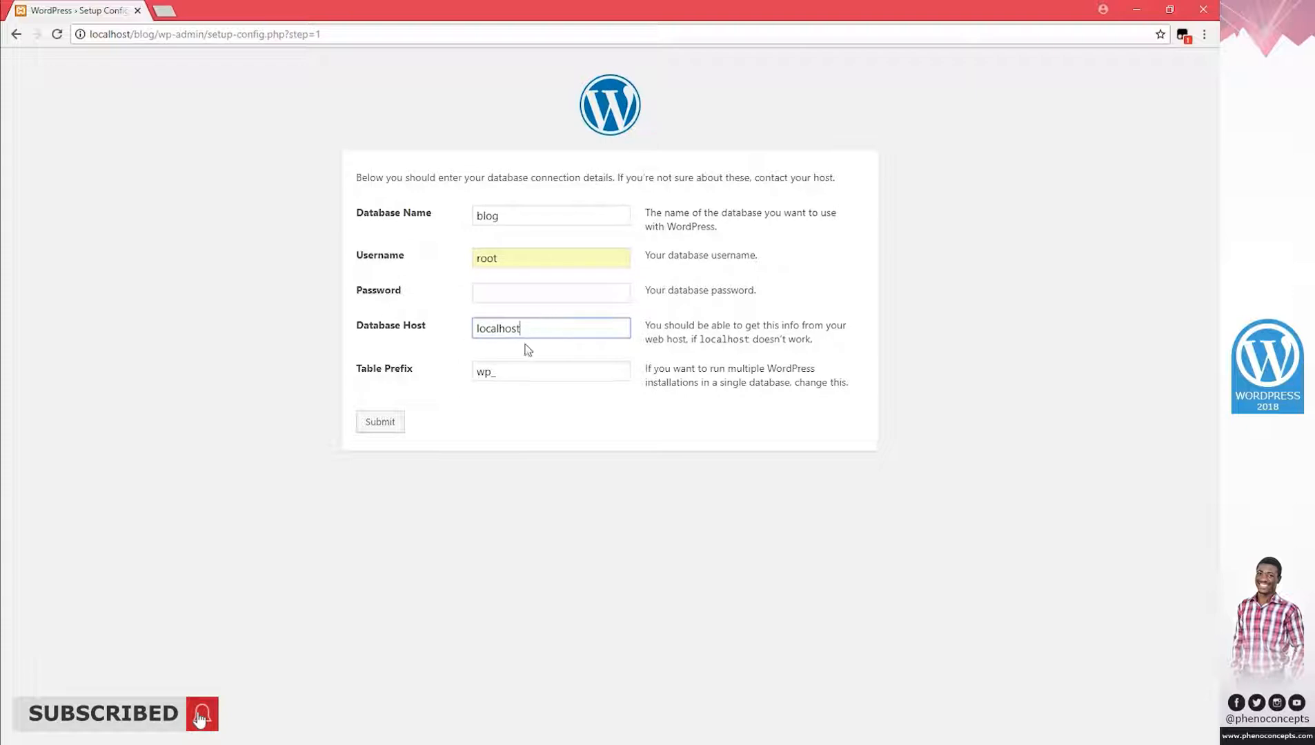
pyautogui.click(375, 423)
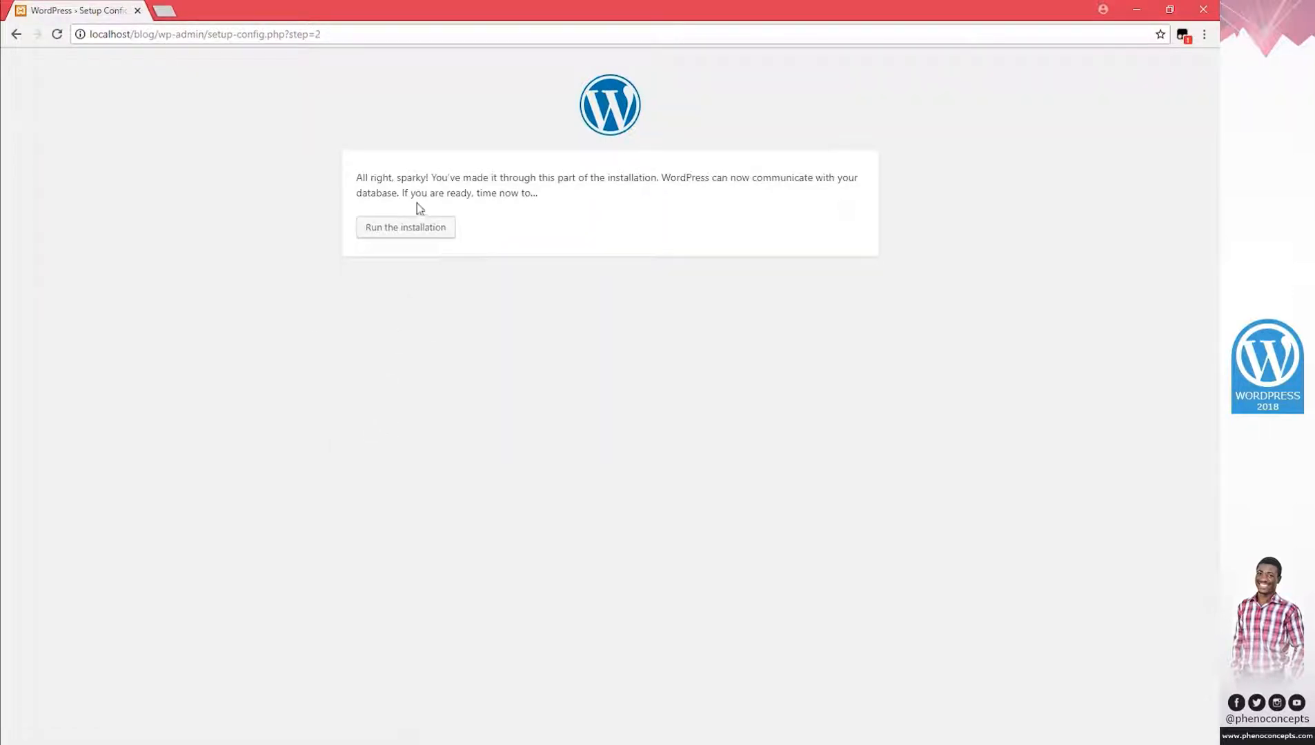
pyautogui.click(410, 232)
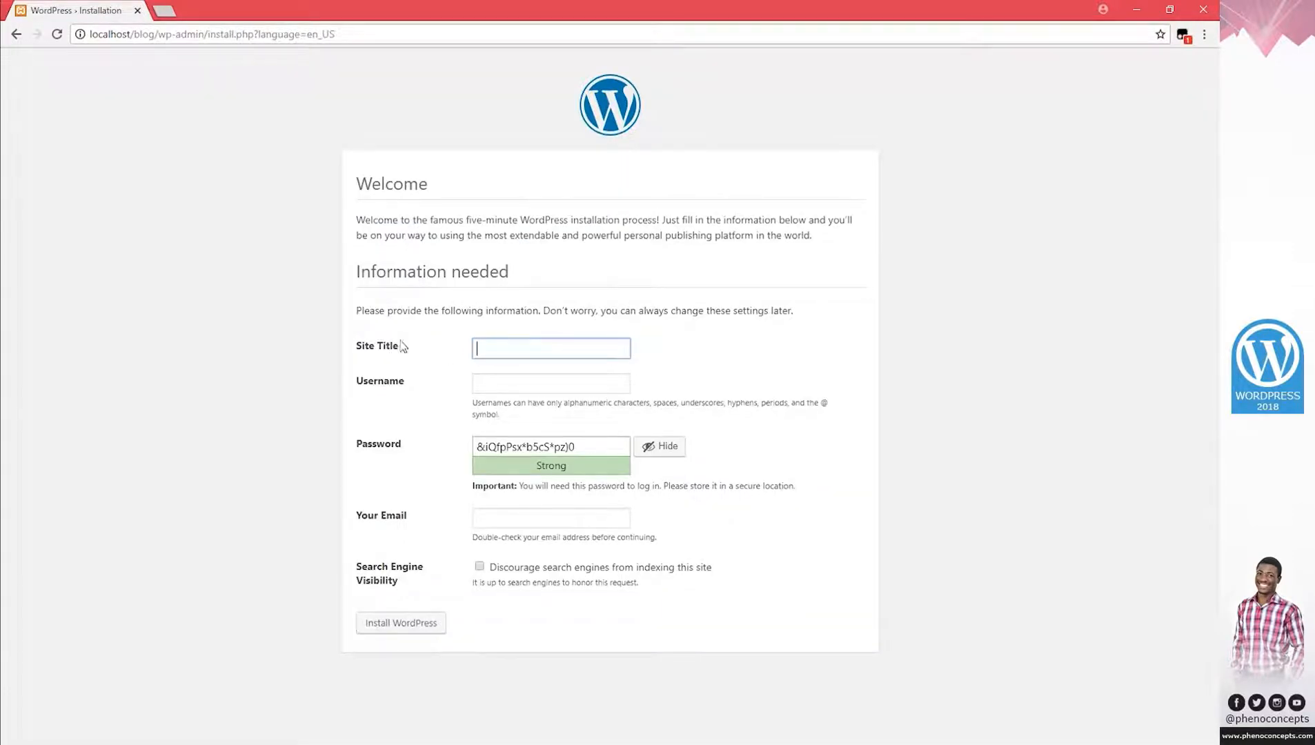
# Enter site title 'Blog Site' and an admin username, then select the generated password.
pyautogui.click(531, 343)
pyautogui.write('Blog Site')
pyautogui.click(526, 384)
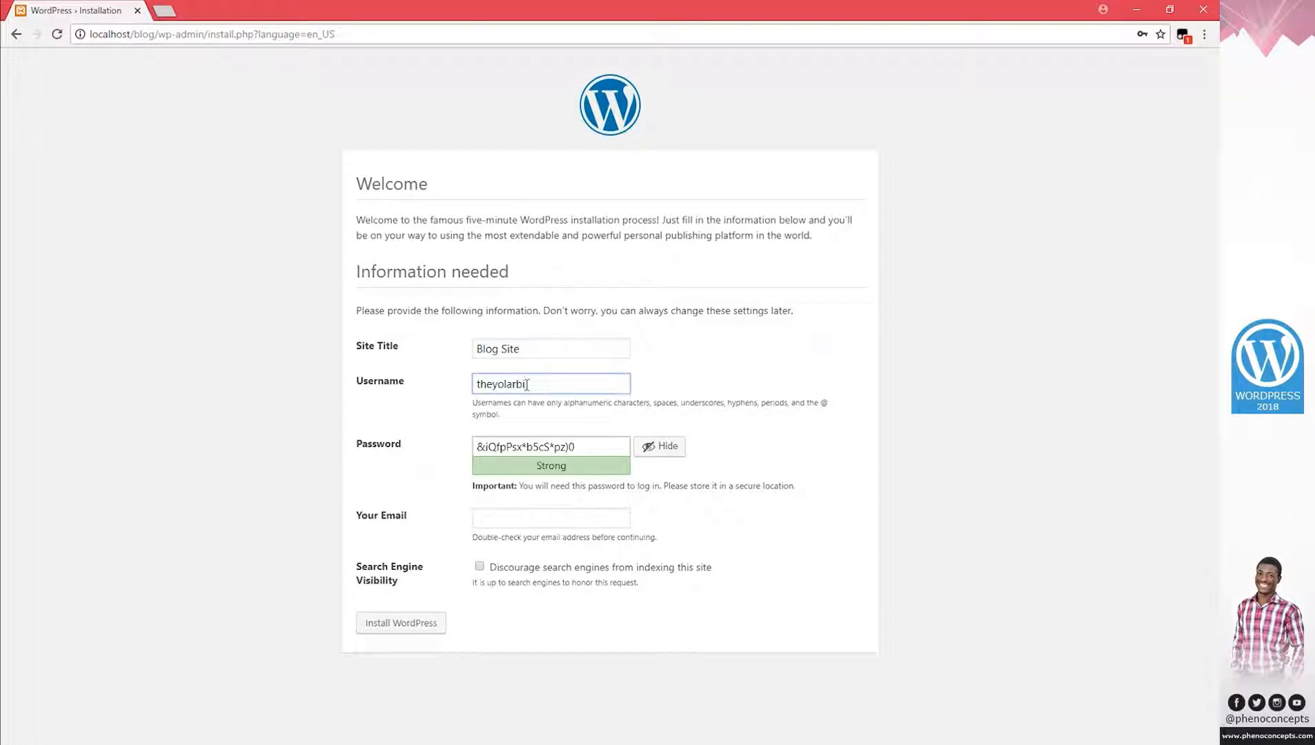
pyautogui.tripleClick(605, 444)
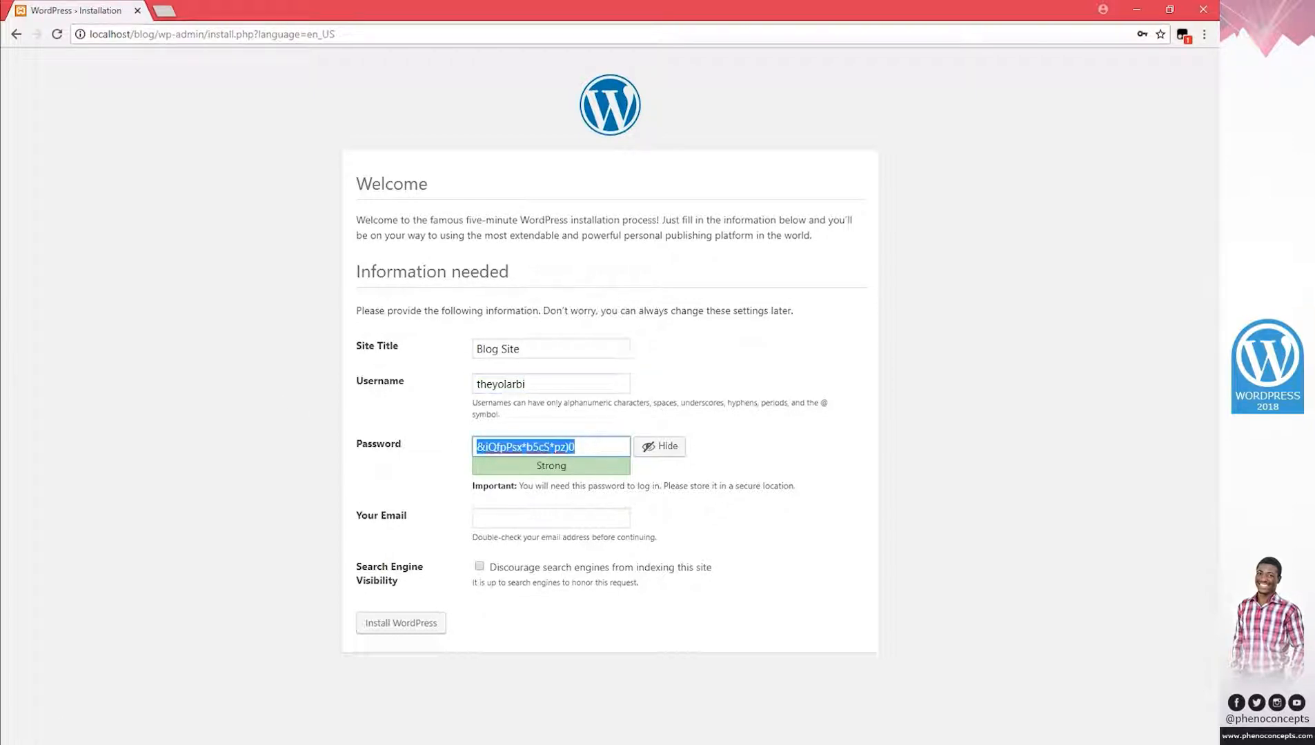
pyautogui.press('super')
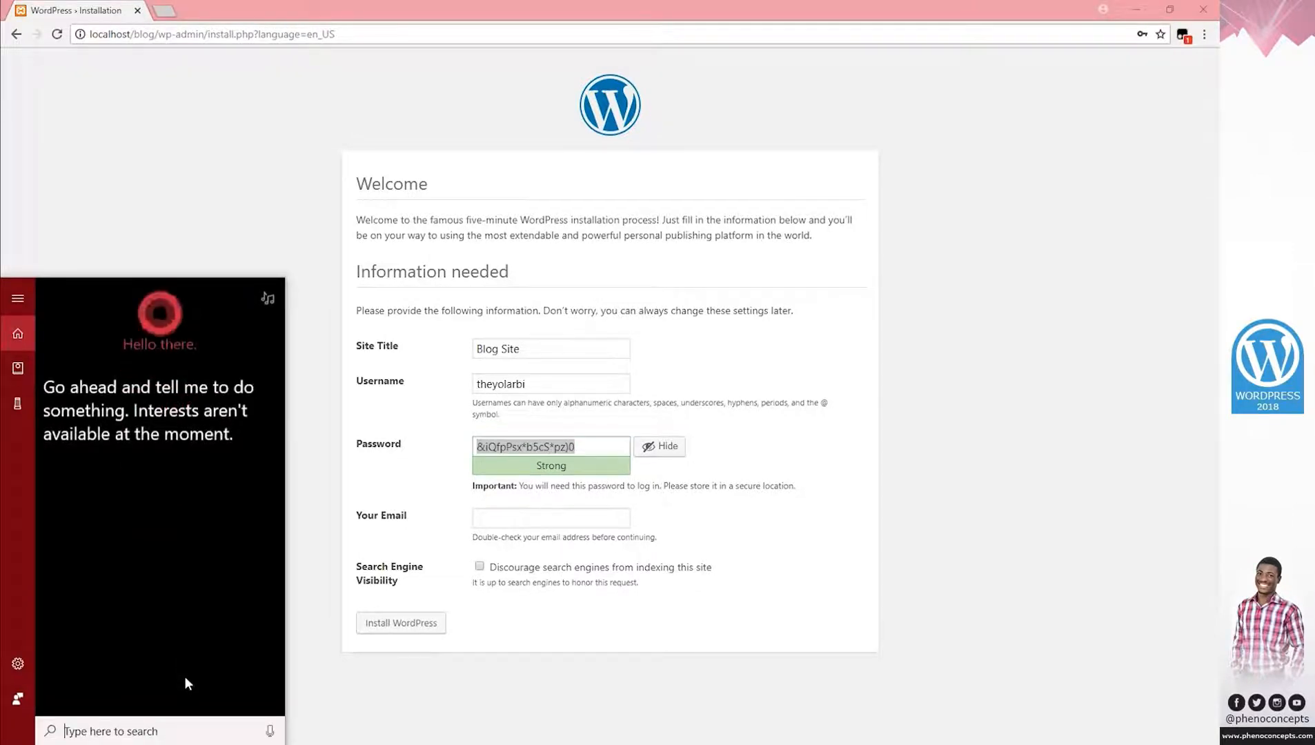
# Launch Notepad and copy the generated WordPress password.
pyautogui.write('notepad')
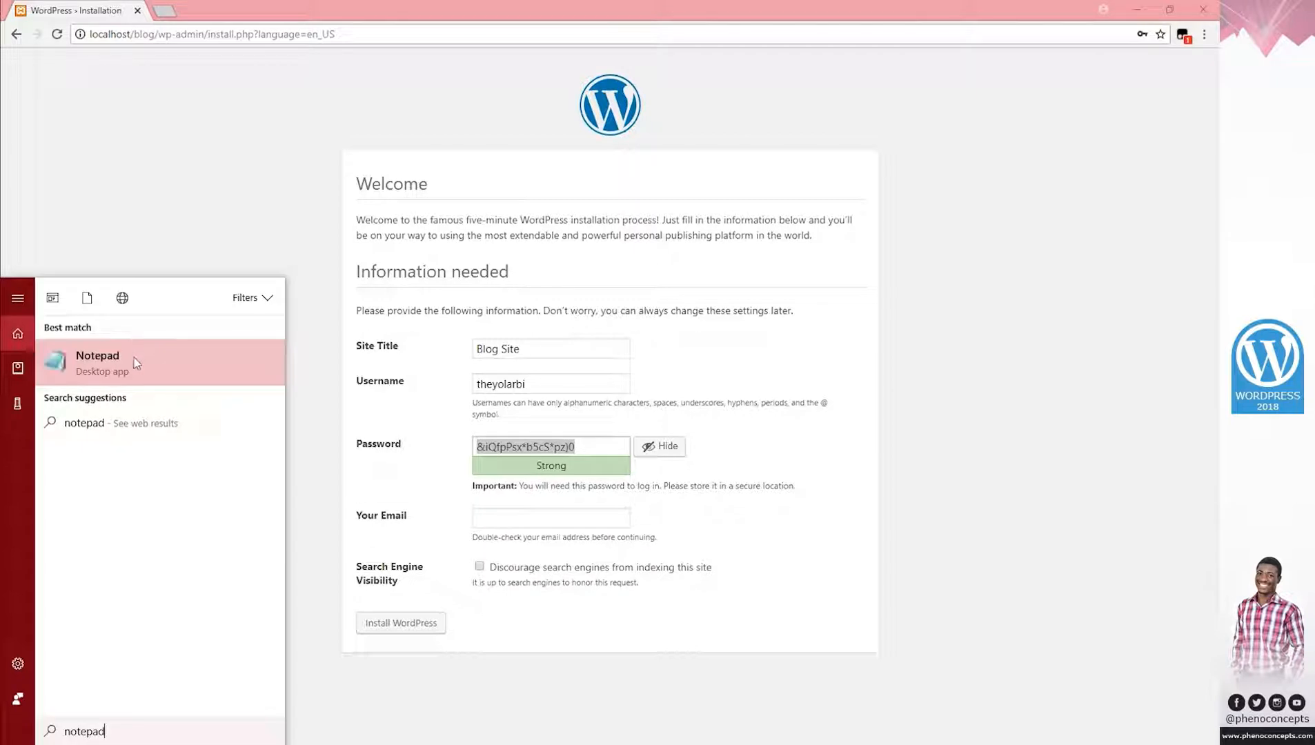
pyautogui.click(136, 363)
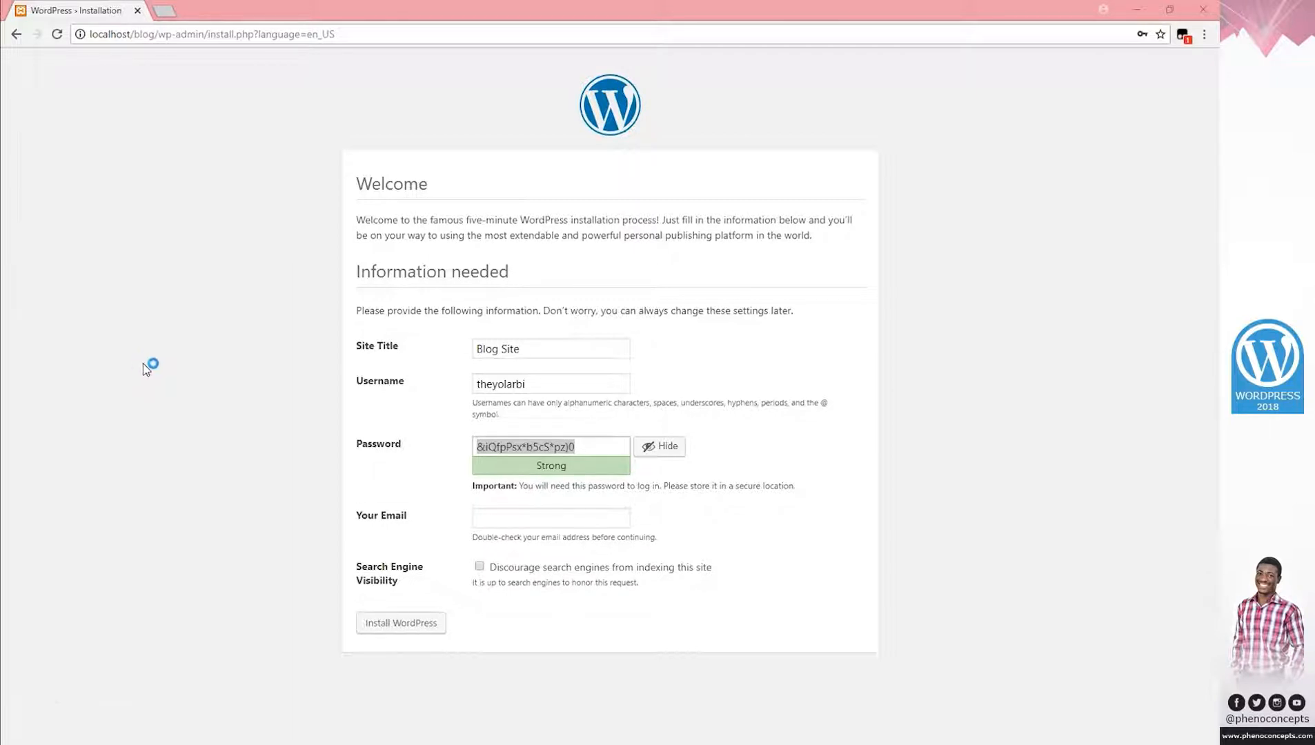
pyautogui.rightClick(514, 447)
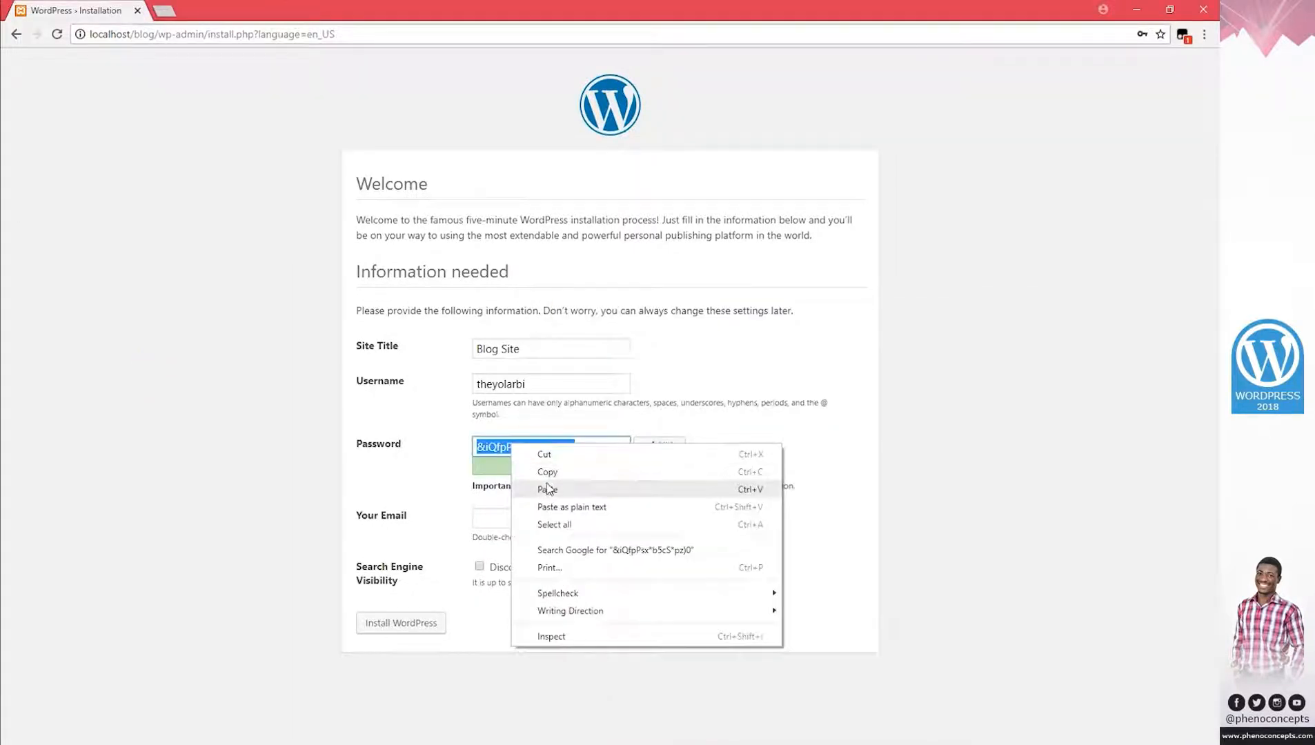
pyautogui.click(672, 472)
# Open the dimensions file and paste its saved password into the installation form's Password field.
pyautogui.click(791, 738)
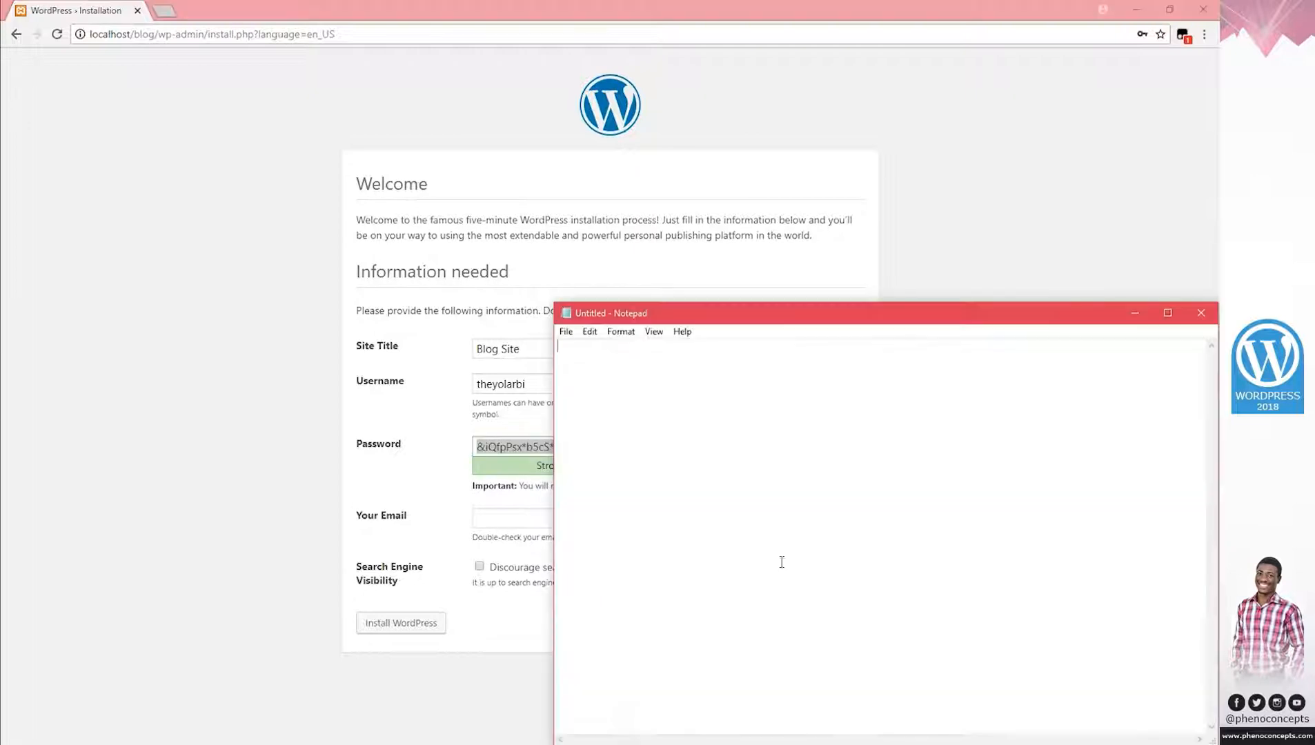
pyautogui.click(565, 331)
pyautogui.click(536, 364)
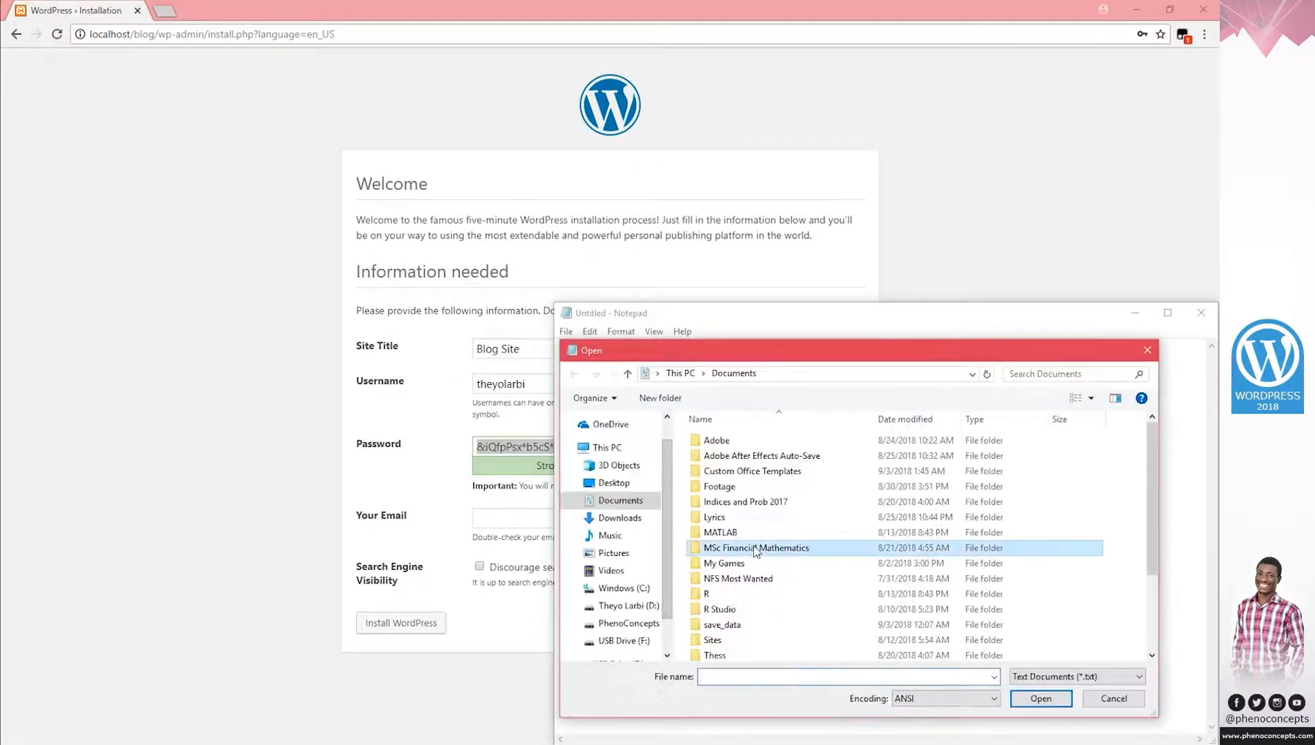
pyautogui.press('Return')
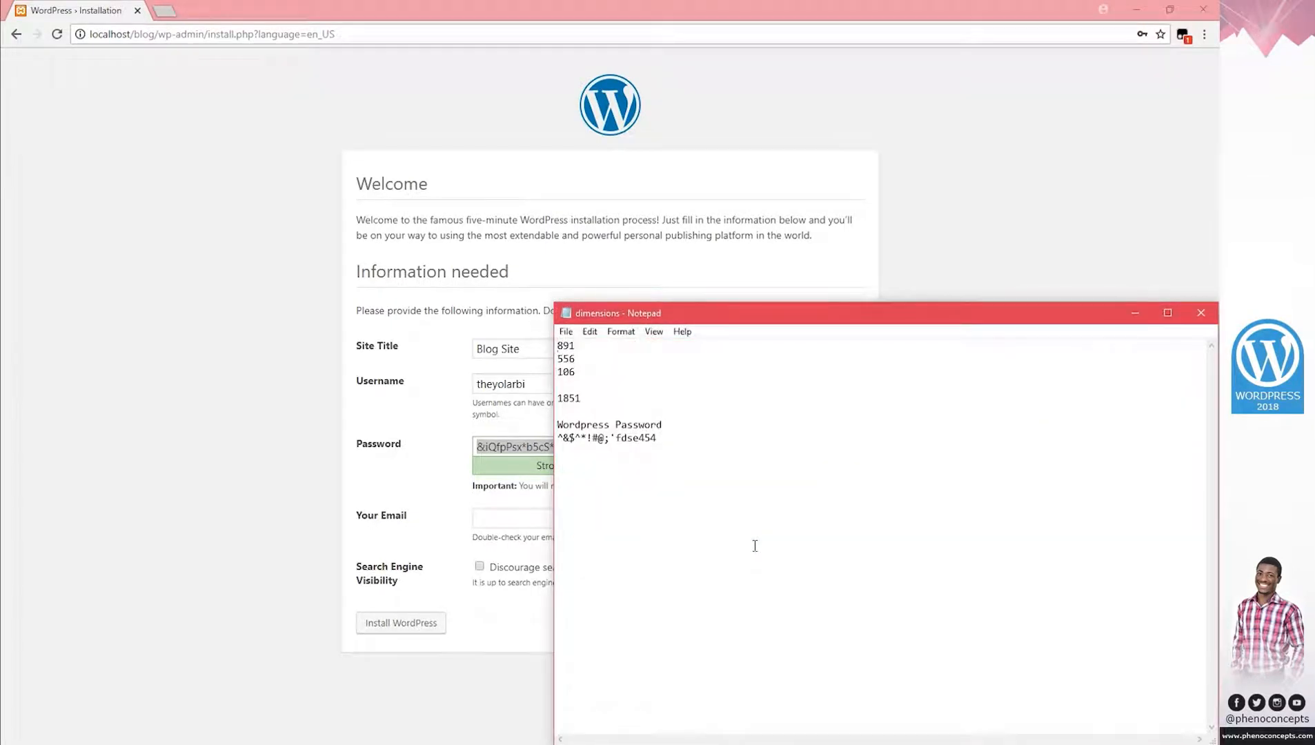
pyautogui.moveTo(676, 437); pyautogui.dragTo(535, 437)
pyautogui.hotkey('ctrl', 'c')
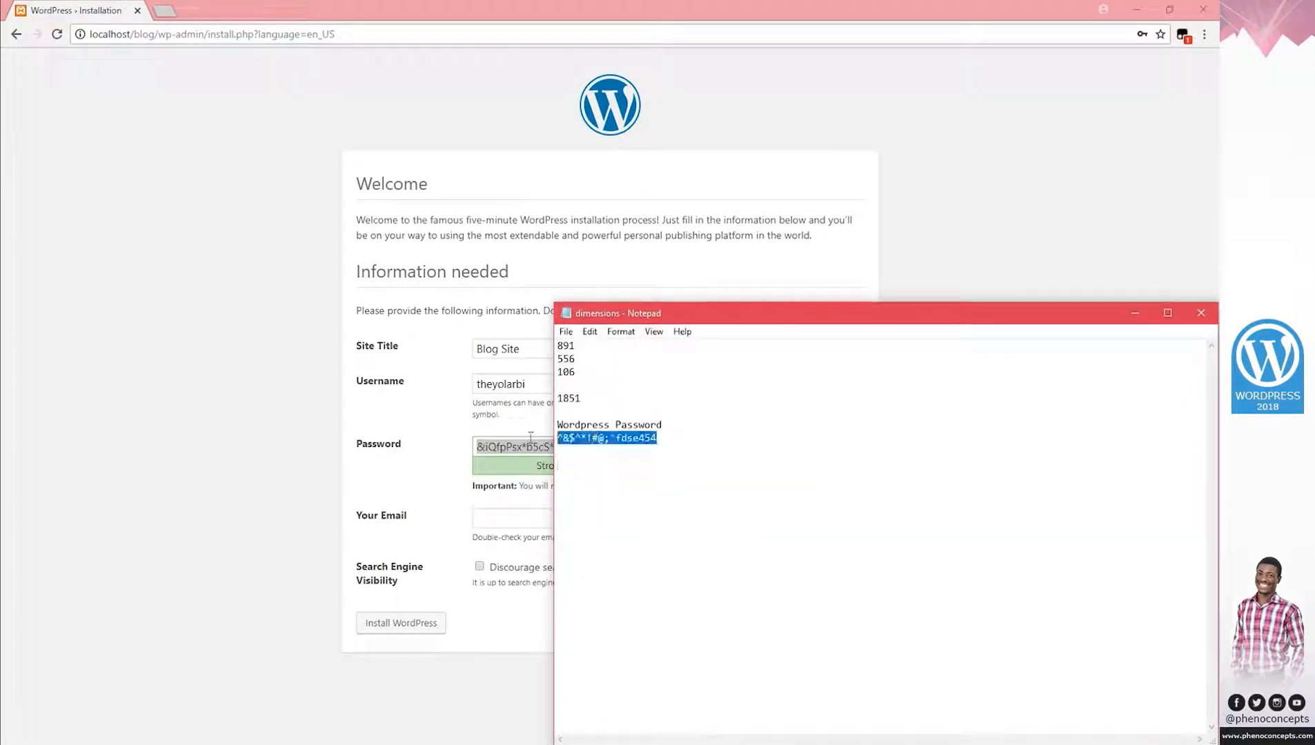
pyautogui.click(1135, 312)
pyautogui.hotkey('ctrl', 'v')
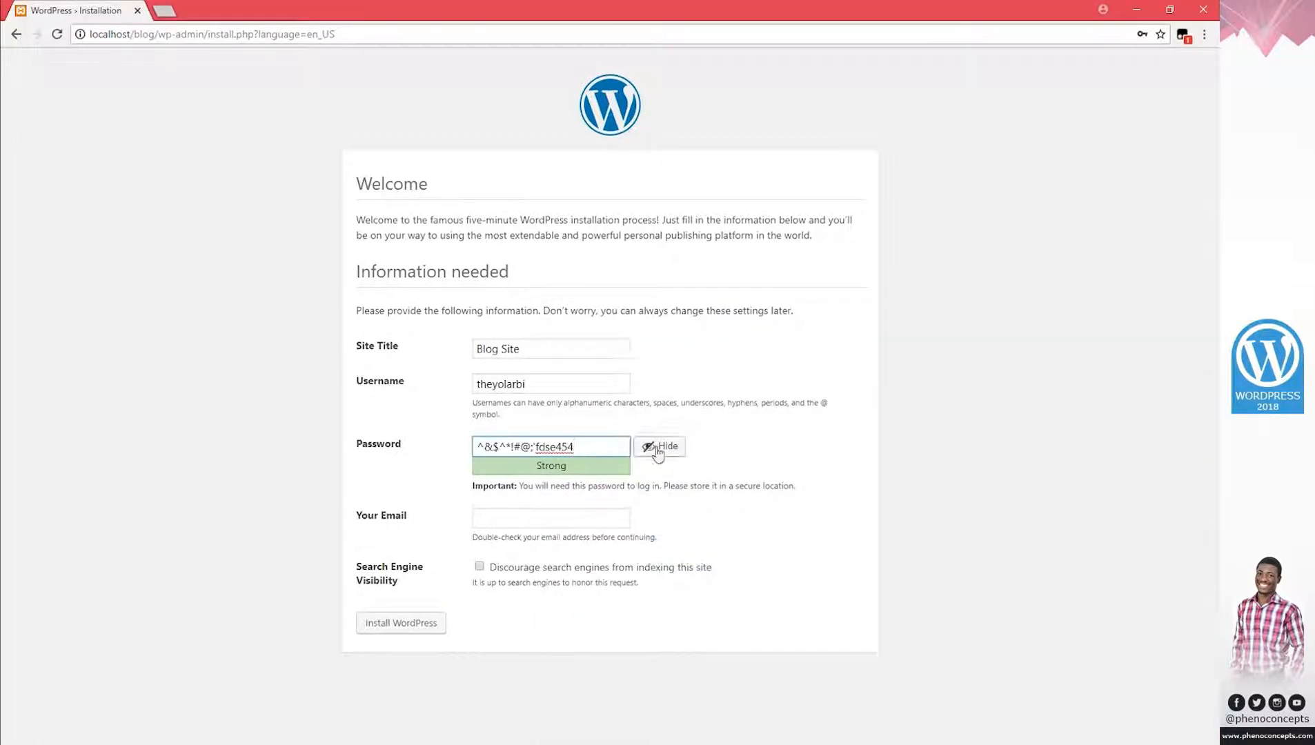
# Enter the admin e-mail address and install WordPress.
pyautogui.click(513, 526)
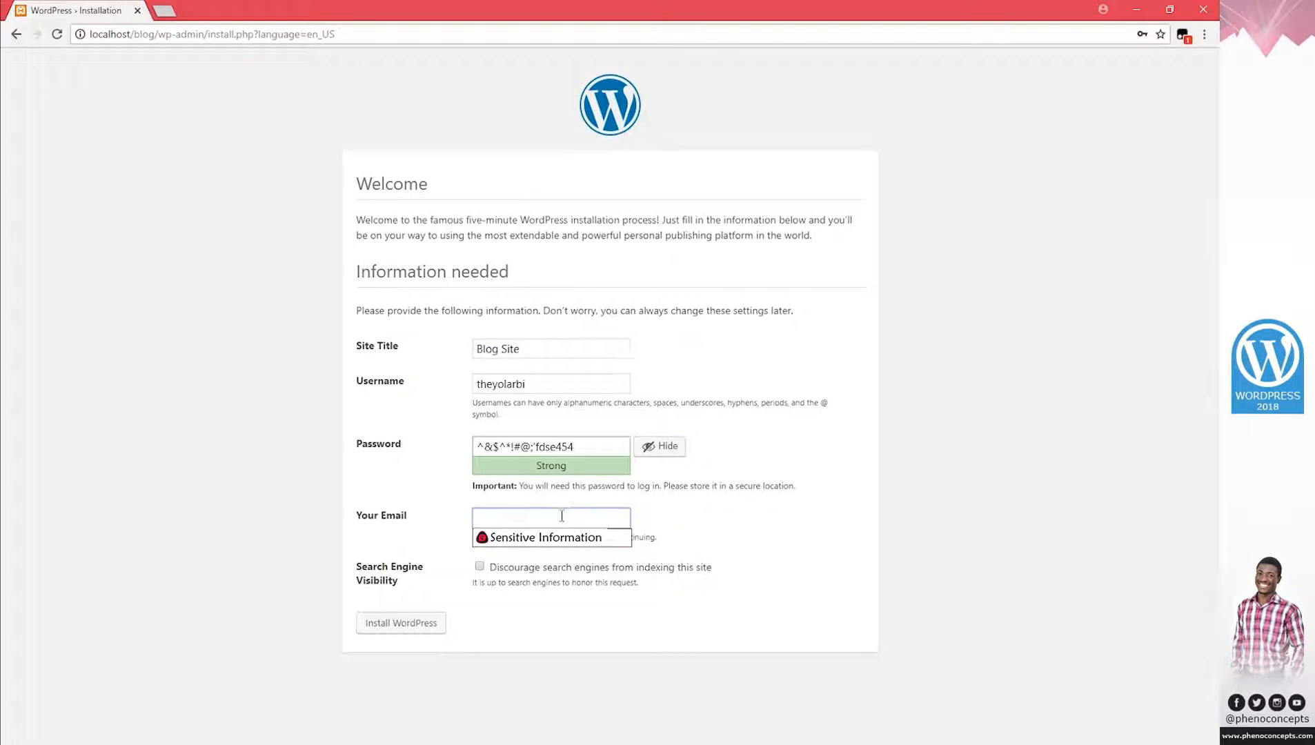
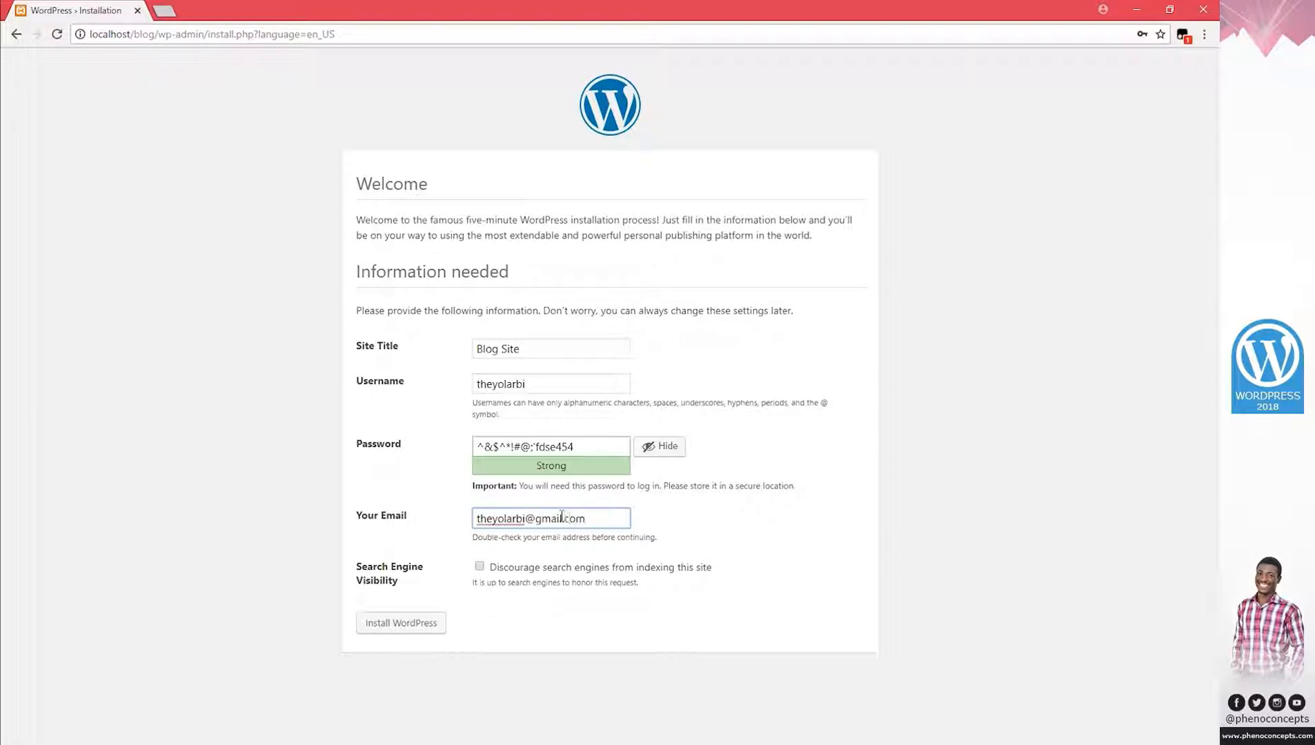
pyautogui.click(391, 625)
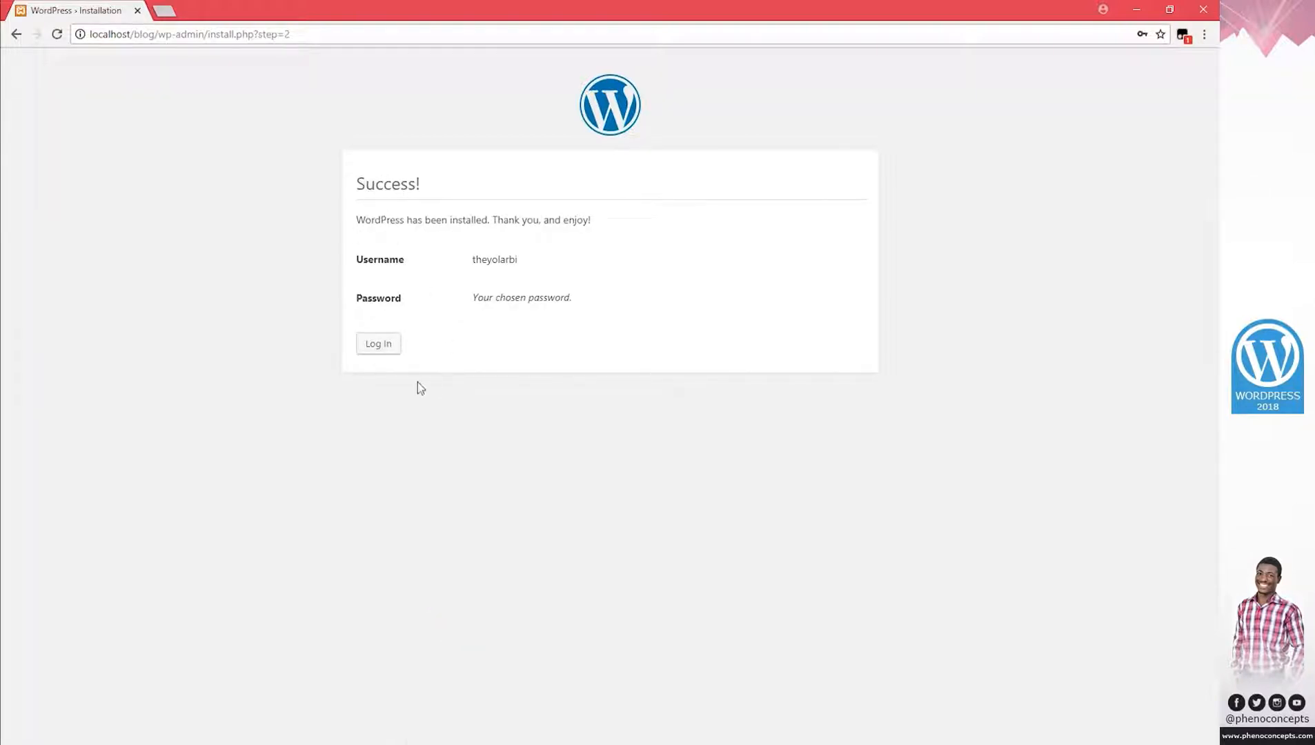
# Log in to the Blog Site admin as the admin user with the saved password pasted in.
pyautogui.click(386, 349)
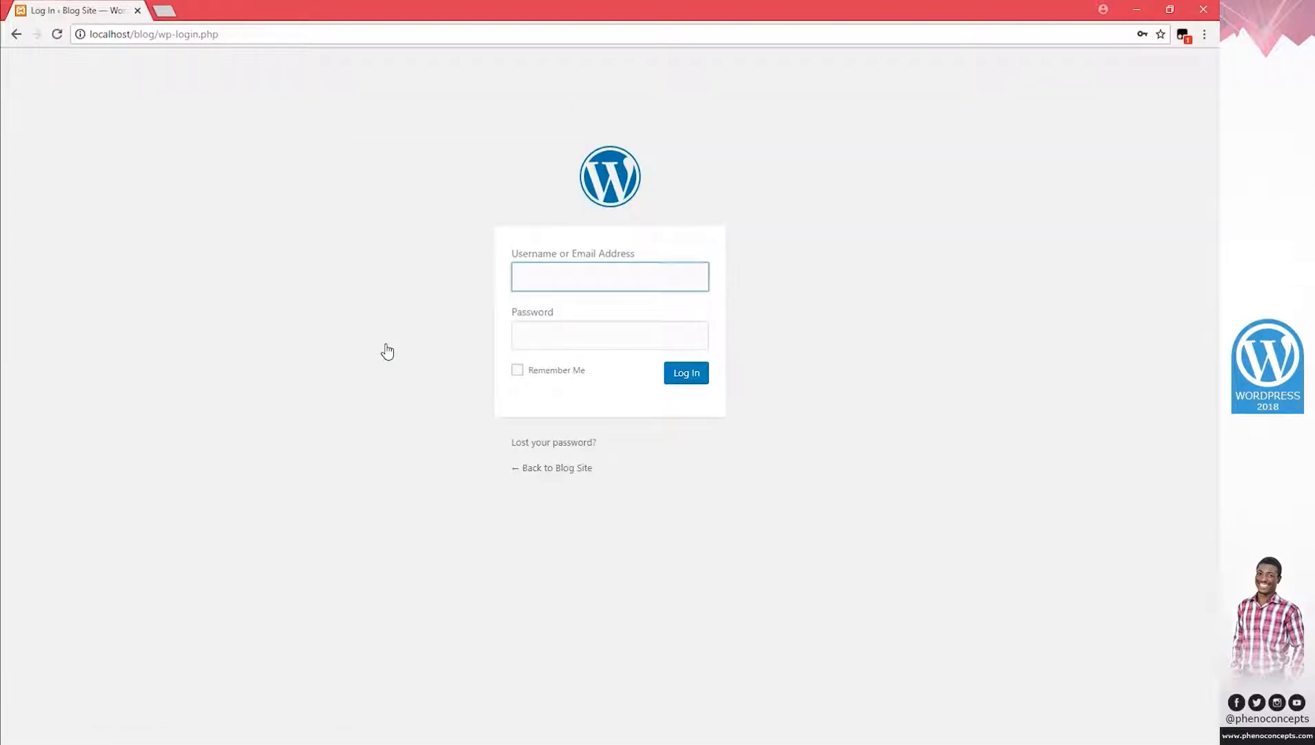
pyautogui.write('theyolarbi')
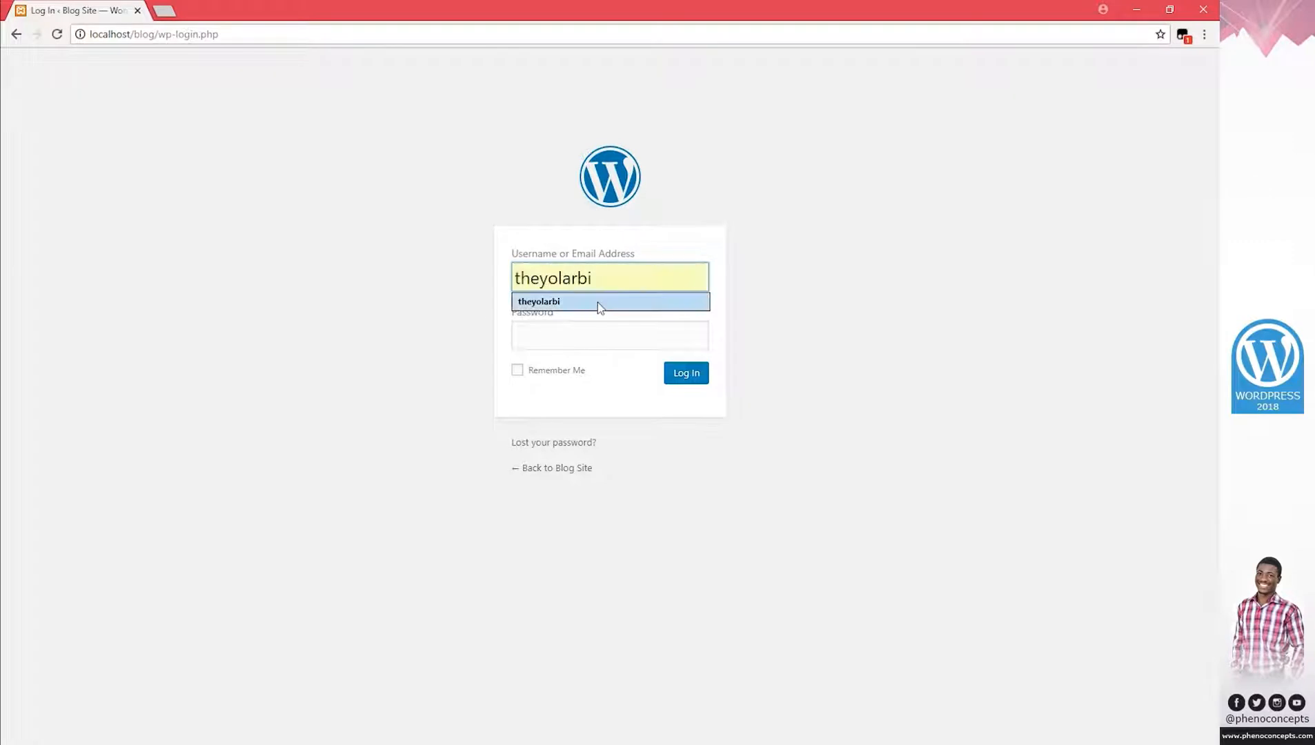
pyautogui.click(598, 302)
pyautogui.click(586, 326)
pyautogui.rightClick(582, 336)
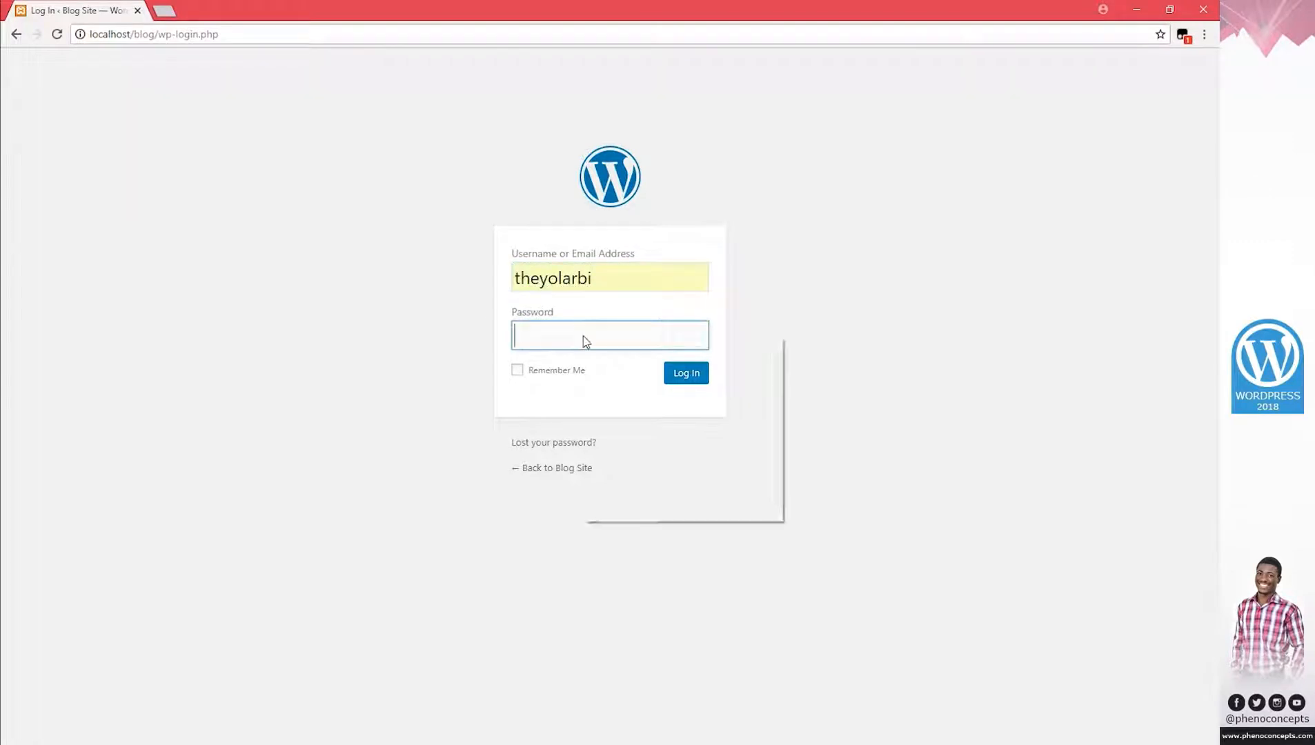
pyautogui.click(619, 410)
pyautogui.click(768, 743)
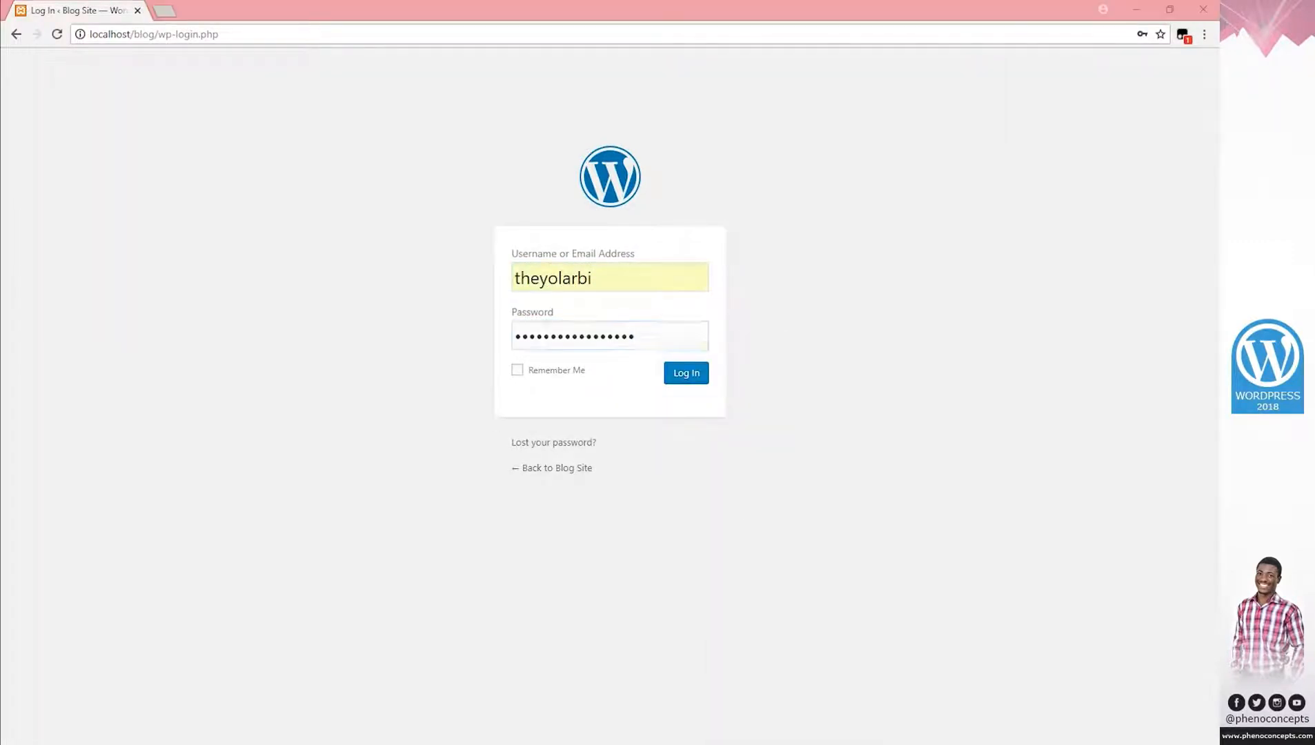
pyautogui.click(1134, 314)
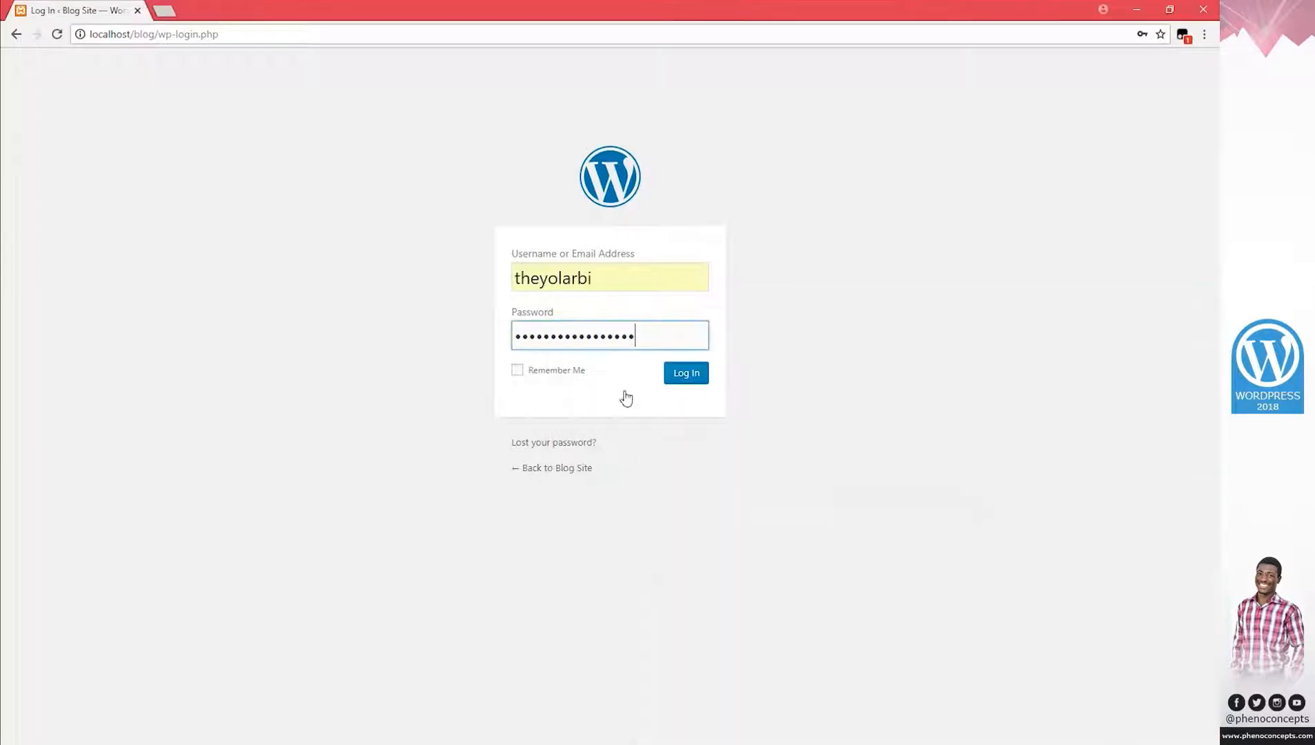
pyautogui.click(685, 373)
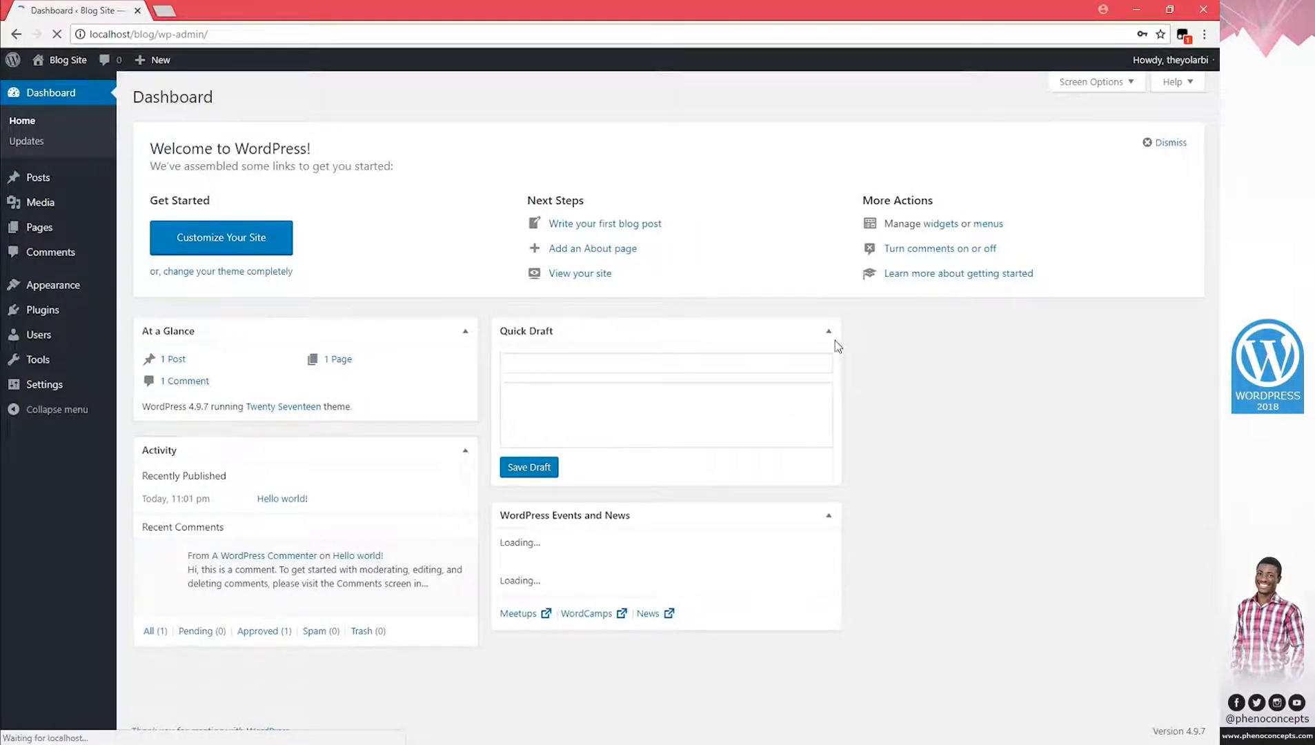
# Open the Blog Site front page in a new tab, confirm only Hello world! is listed, and return.
pyautogui.click(1133, 163)
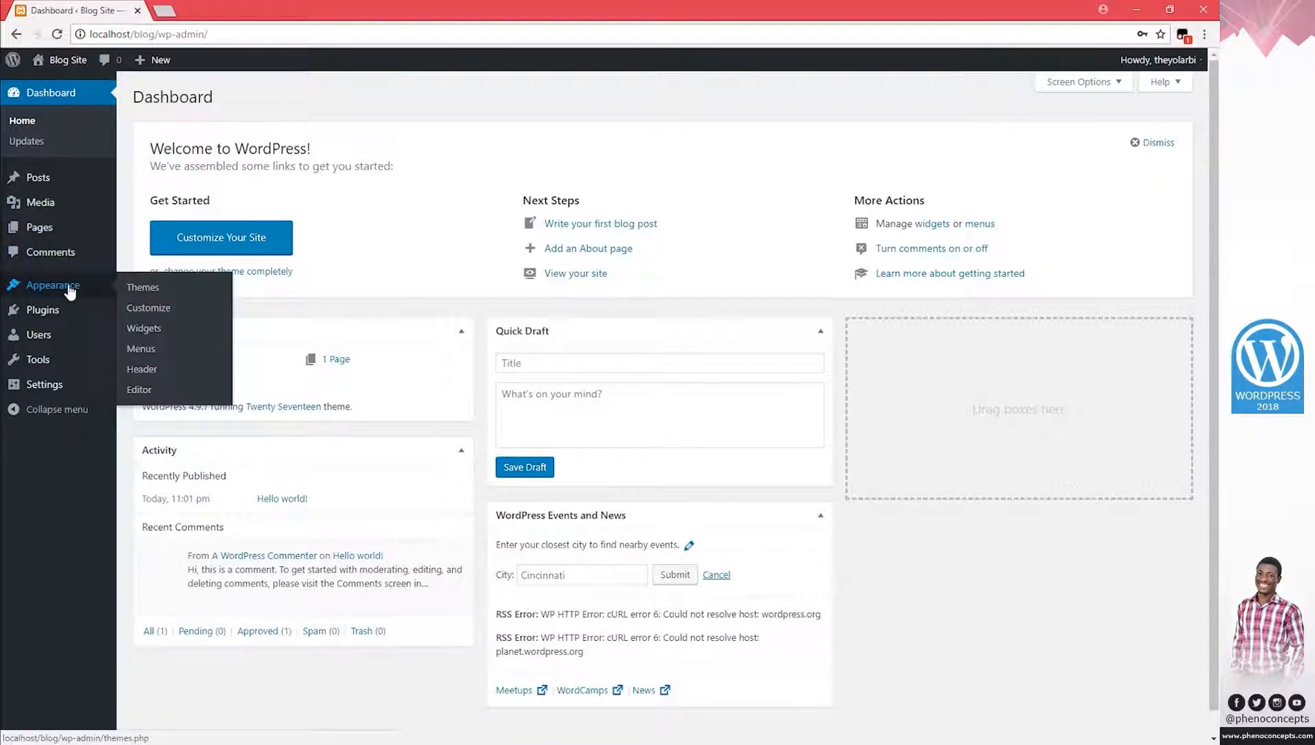
pyautogui.rightClick(62, 68)
pyautogui.click(104, 67)
pyautogui.click(185, 11)
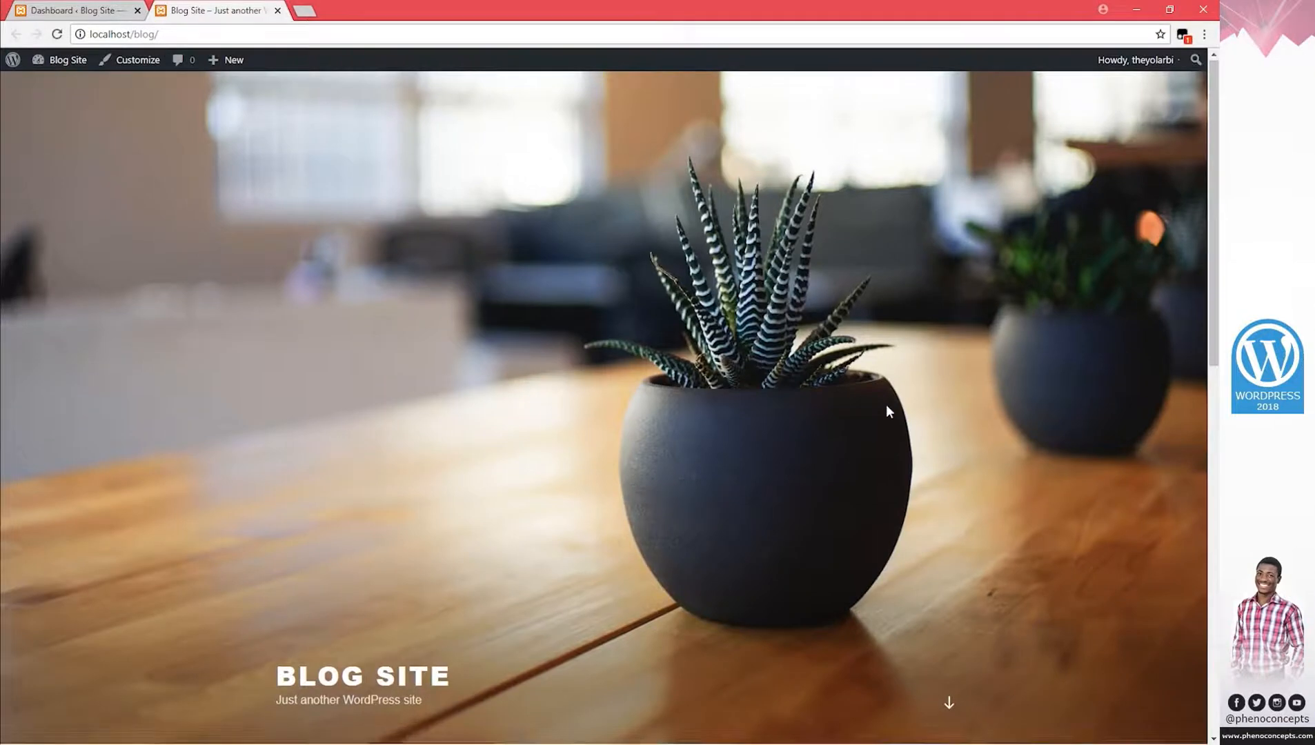
pyautogui.scroll(-8, 887, 407)
pyautogui.scroll(-3, 886, 406)
pyautogui.scroll(12, 887, 406)
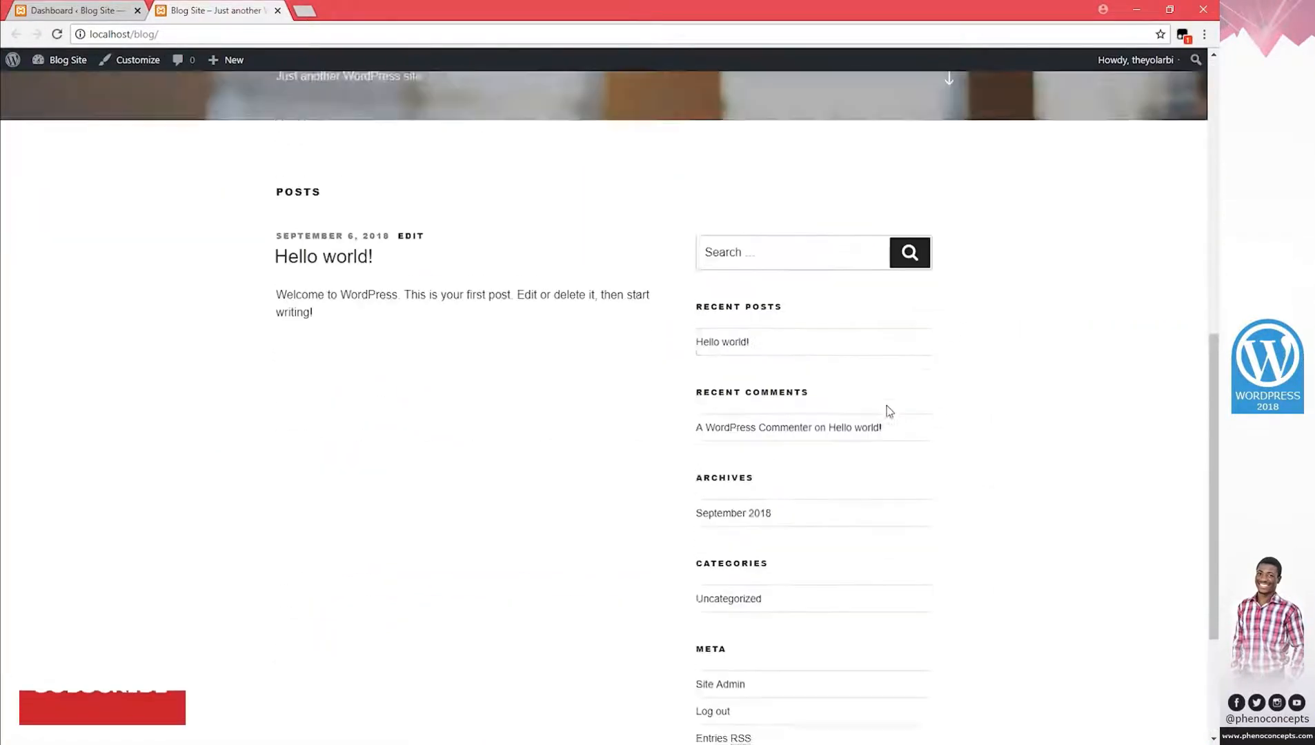
pyautogui.scroll(-7, 886, 407)
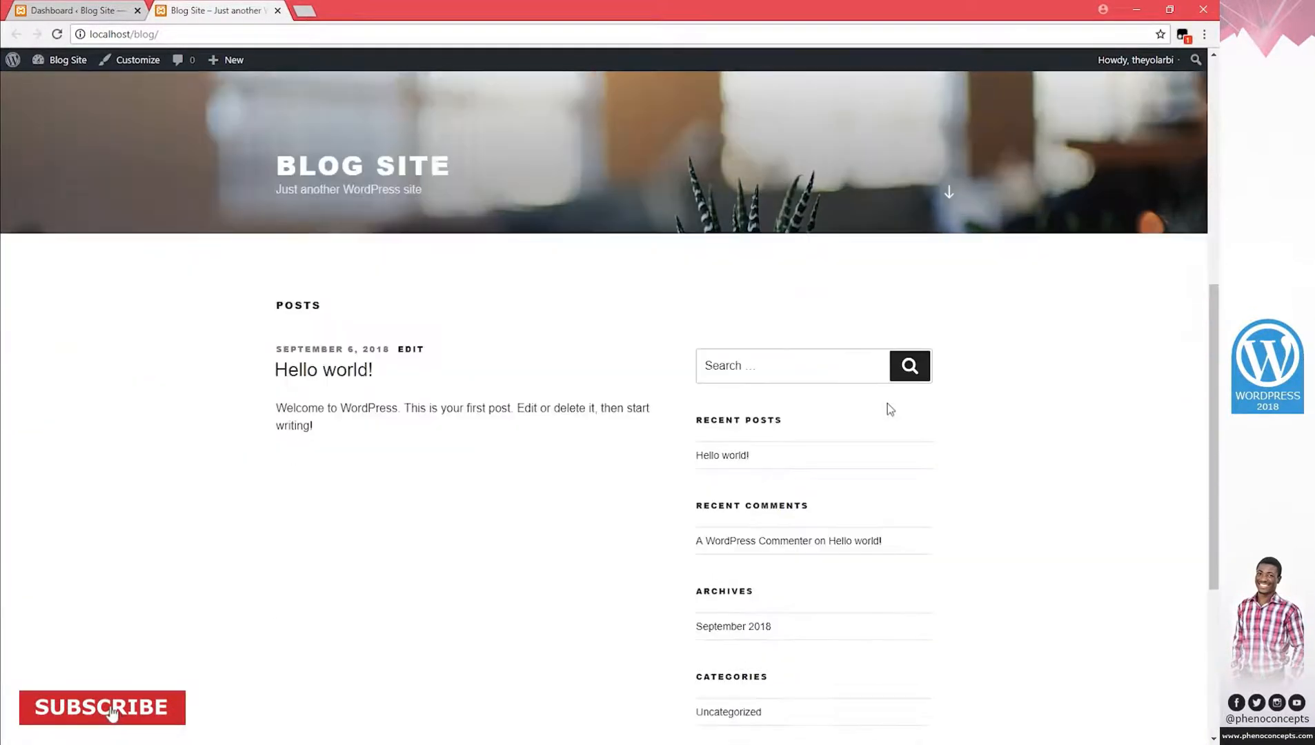
pyautogui.click(77, 15)
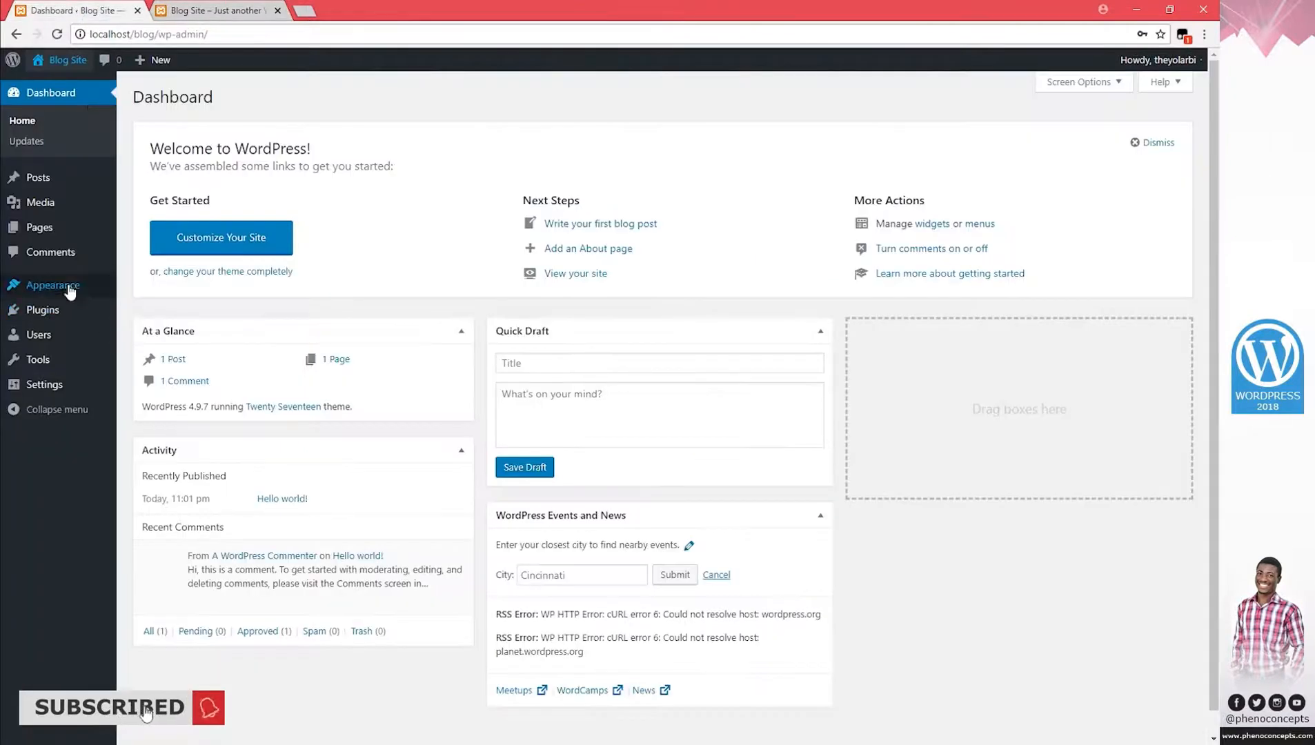
# Delete the Twenty Fifteen theme from Appearance > Themes.
pyautogui.click(97, 279)
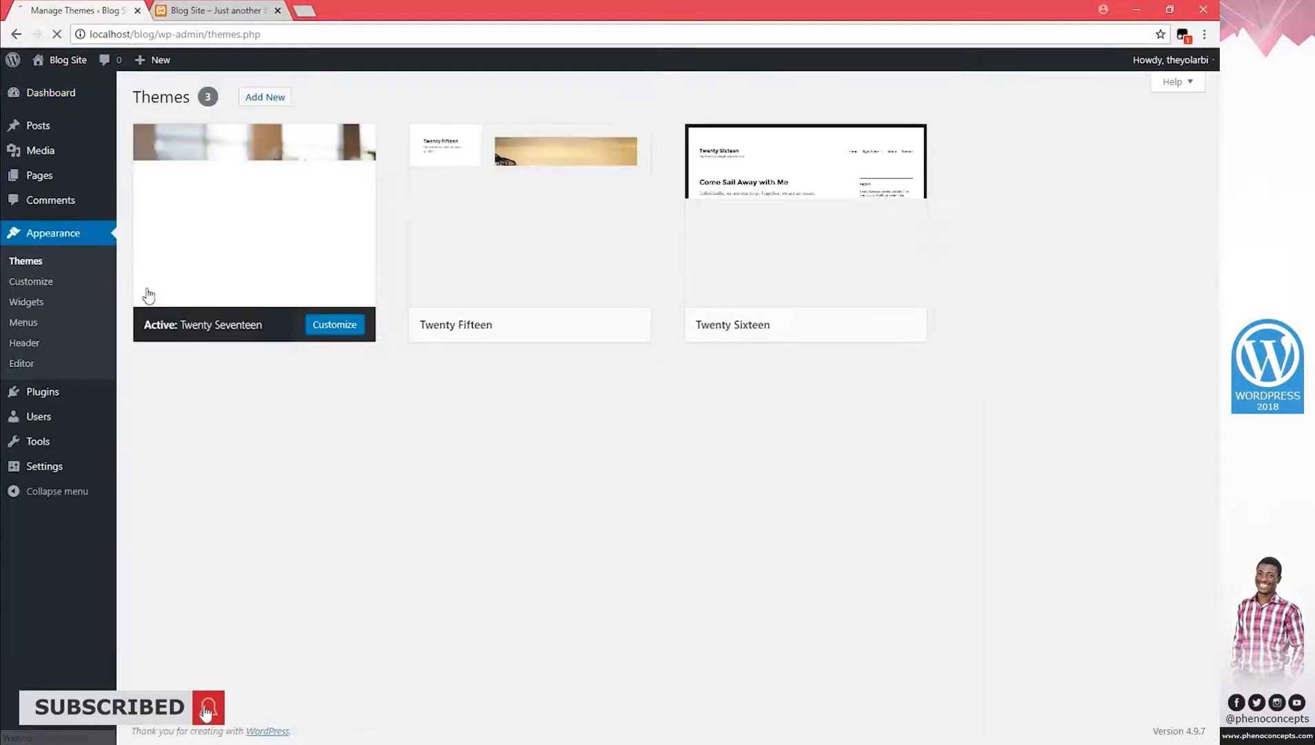
pyautogui.moveTo(317, 238)
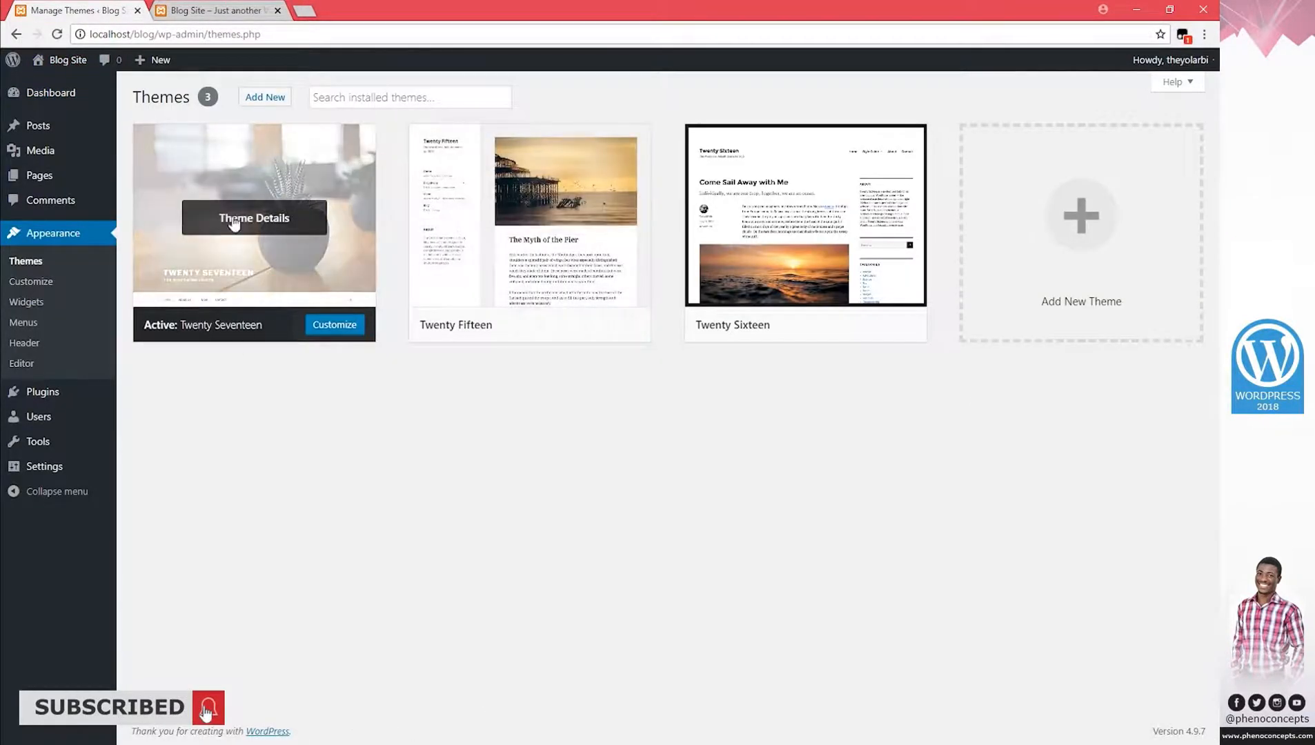
pyautogui.click(557, 281)
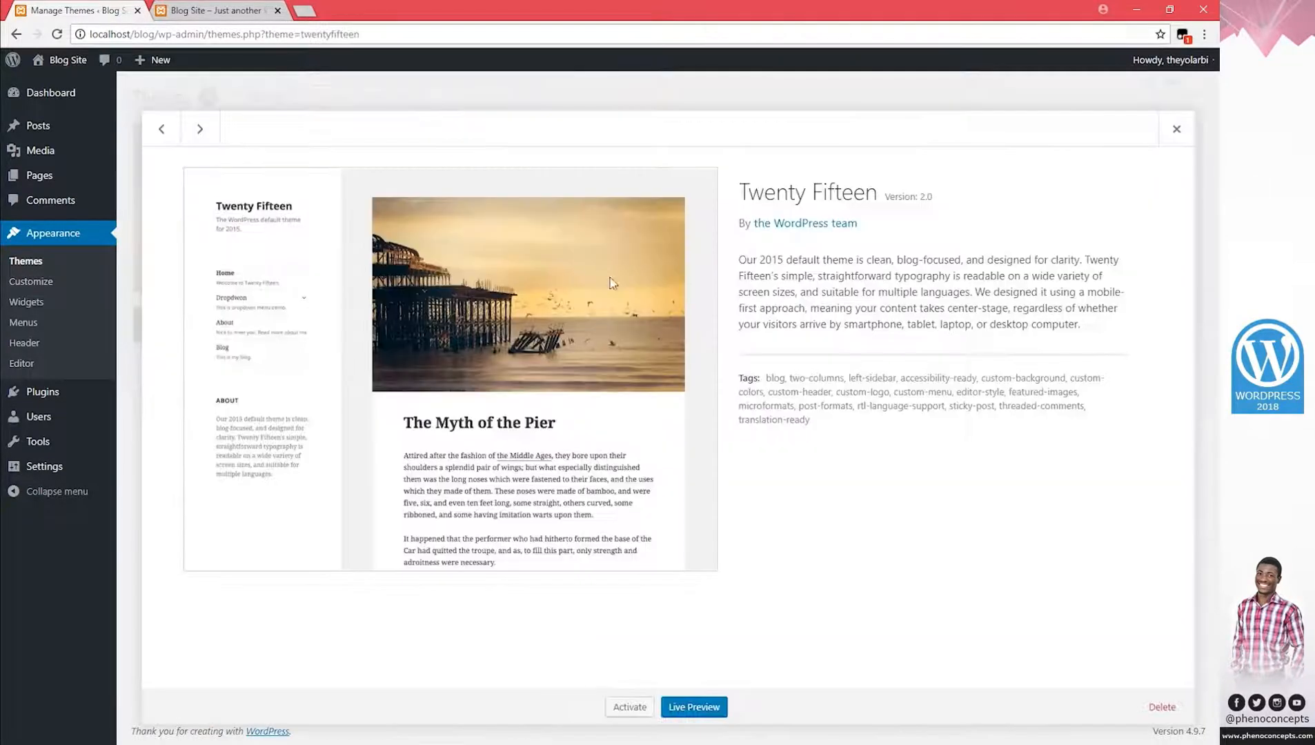
pyautogui.click(1163, 704)
pyautogui.click(695, 150)
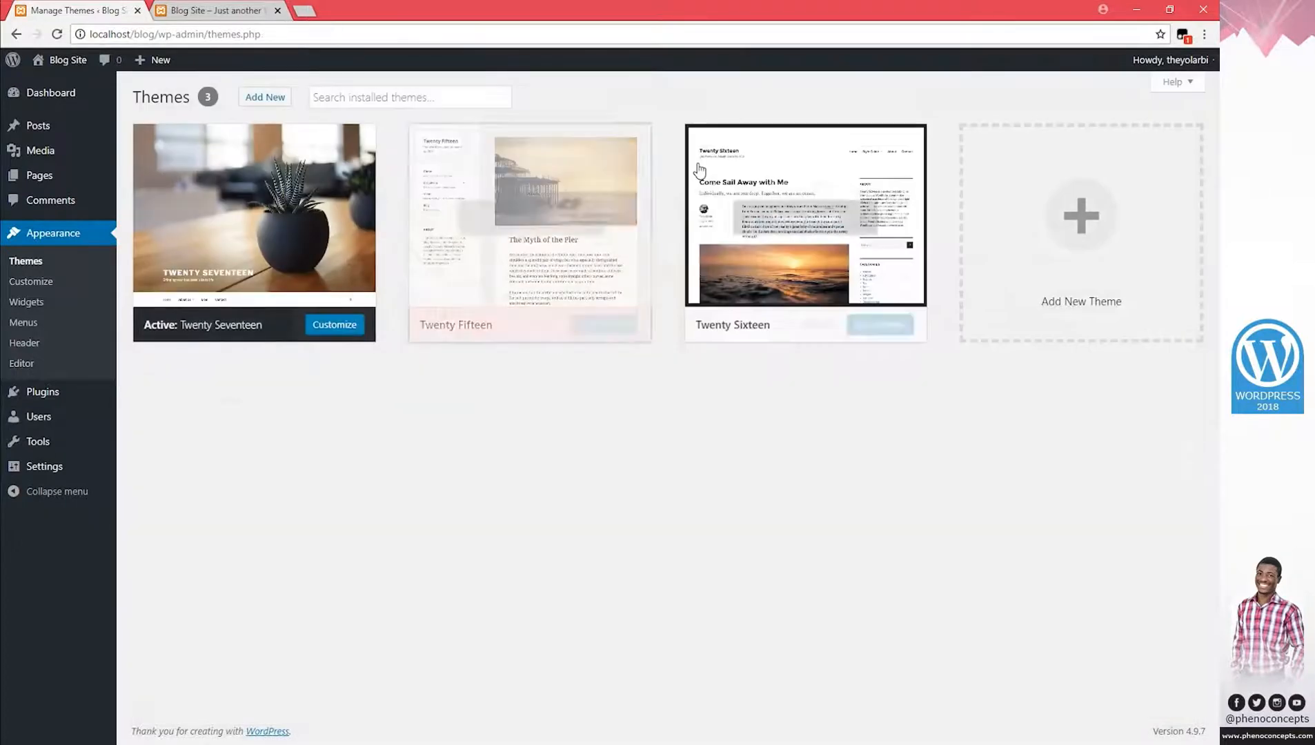
# Delete the Twenty Sixteen theme, then open the Add Themes page and File Explorer.
pyautogui.click(634, 268)
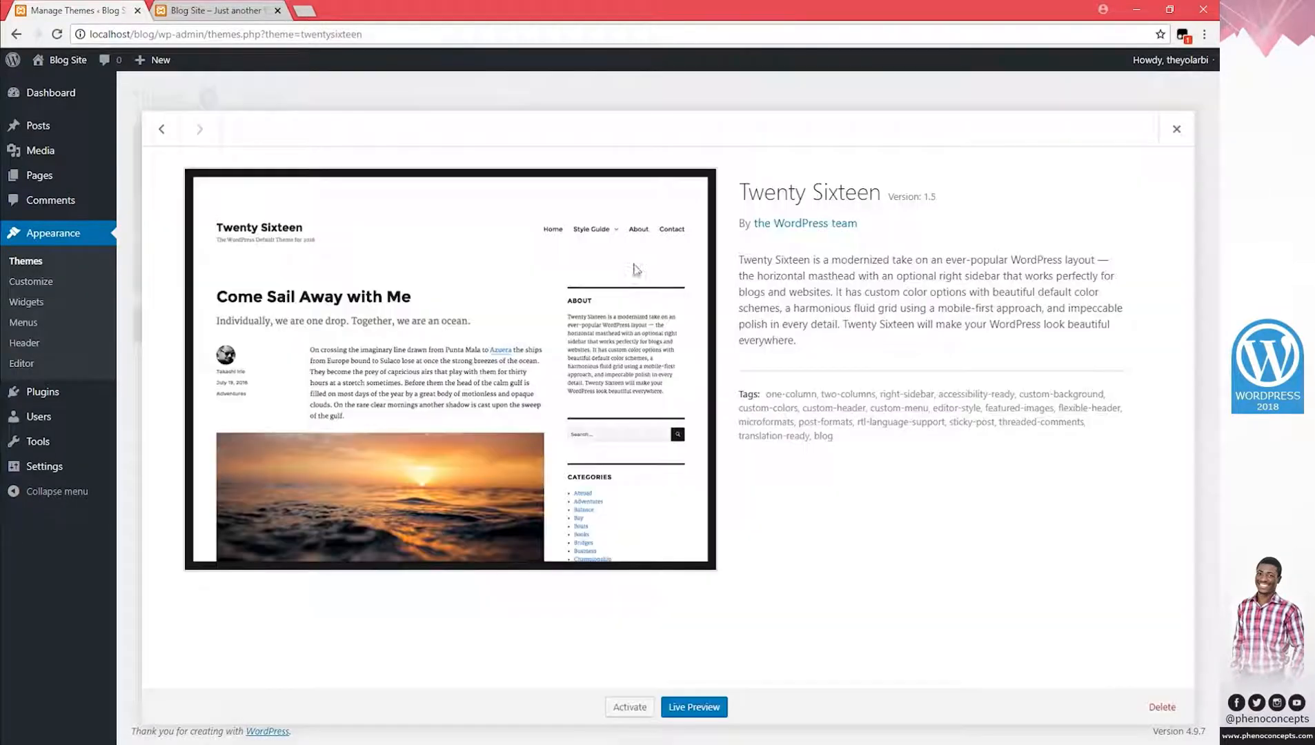
pyautogui.click(1163, 705)
pyautogui.click(693, 150)
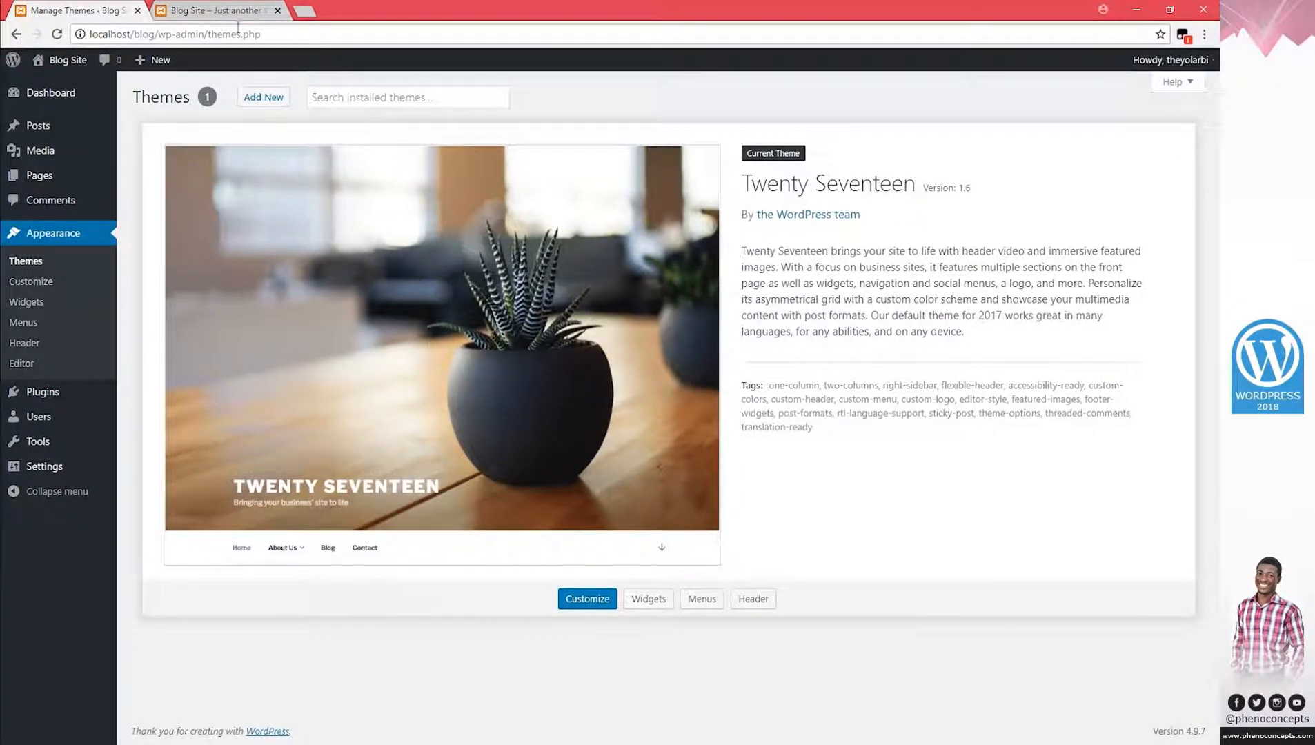
pyautogui.click(273, 104)
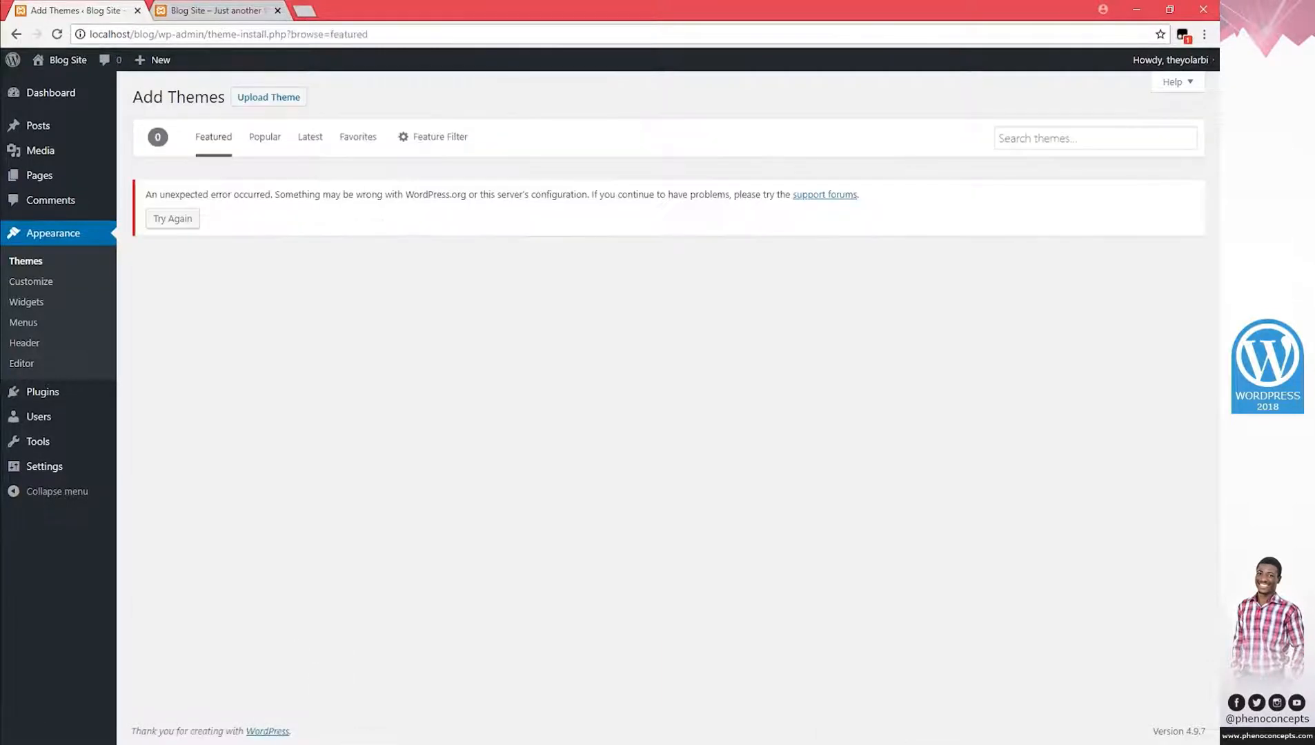
pyautogui.press('super+e')
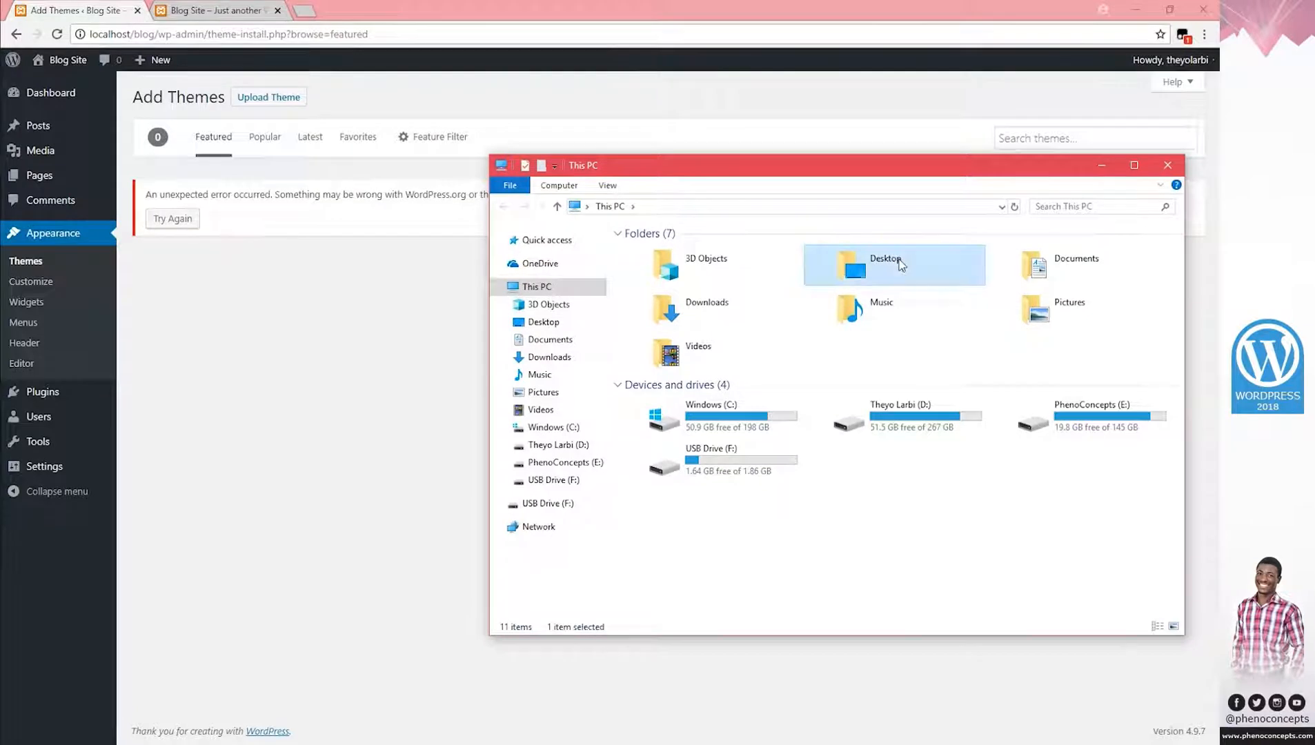
# Browse Desktop > WordPress 2018 to review the theme ZIP archives, then minimize File Explorer.
pyautogui.doubleClick(876, 257)
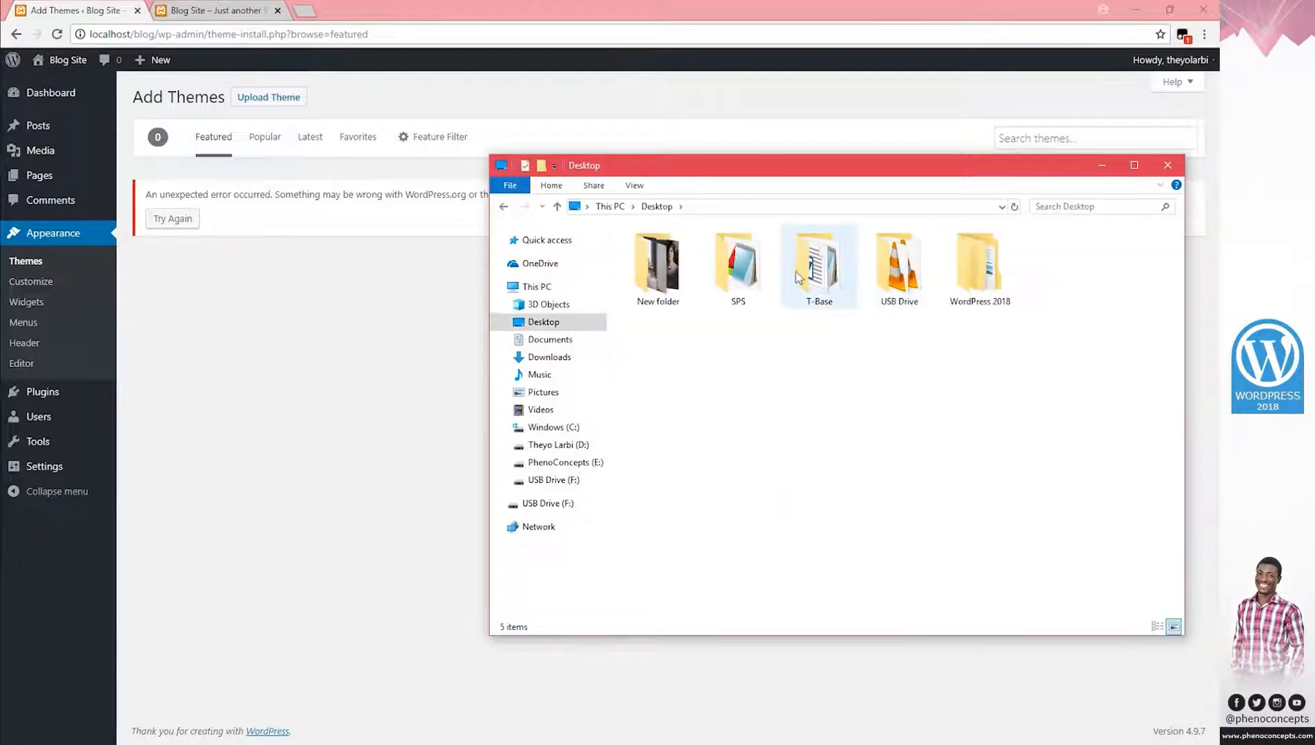
pyautogui.doubleClick(988, 275)
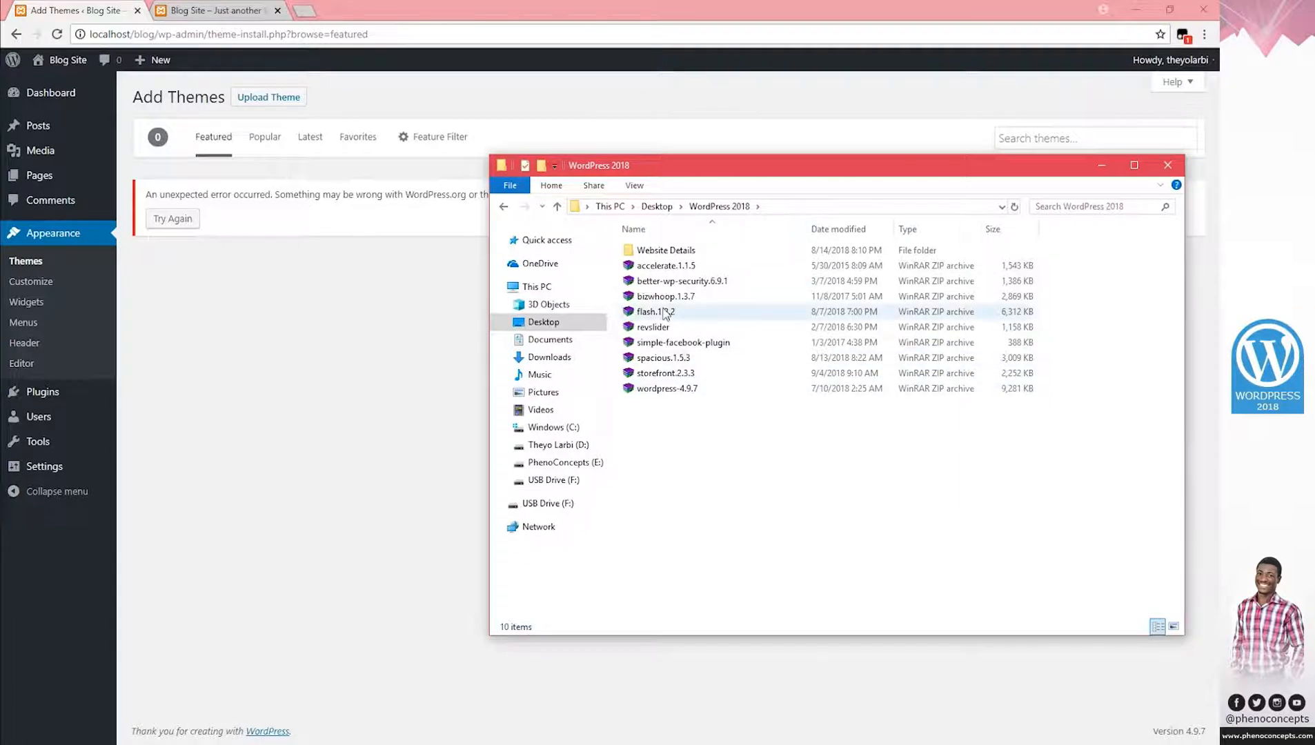
pyautogui.click(1099, 167)
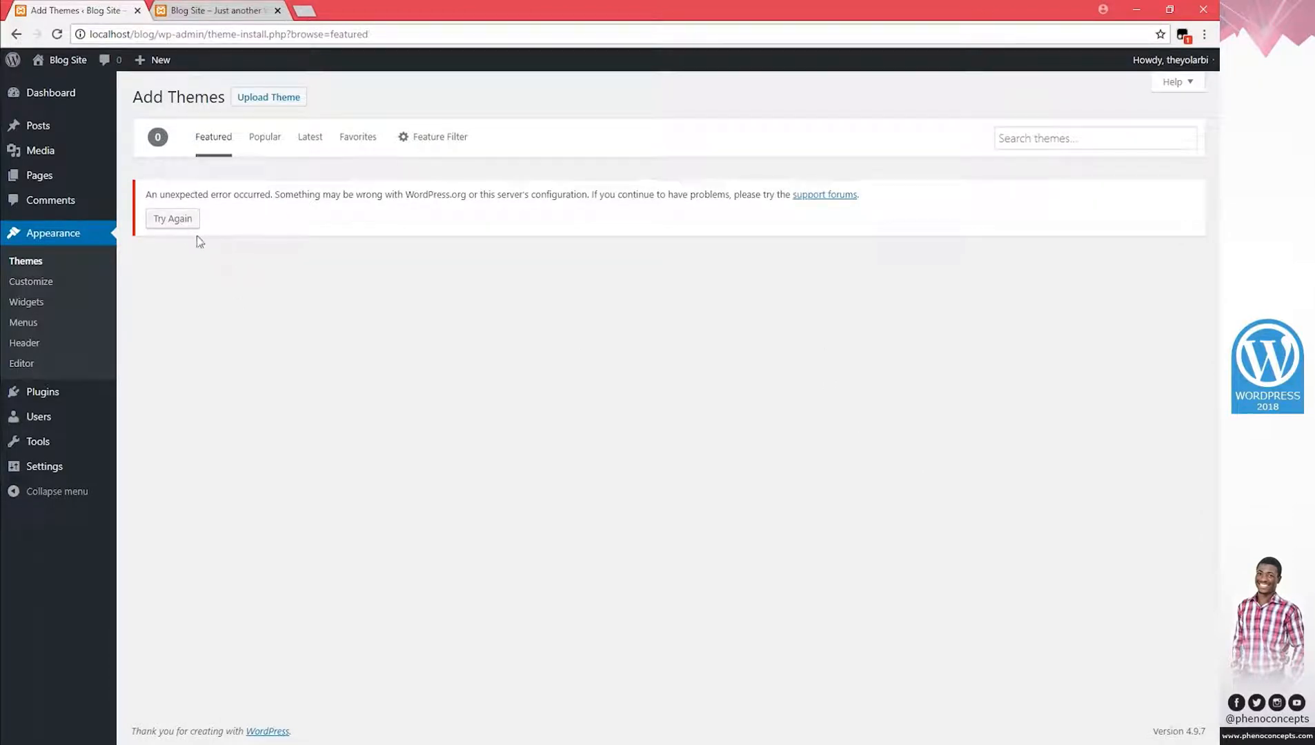
# Upload flash.1.2.2.zip via Upload Theme and Install Now, which fails on upload_max_filesize.
pyautogui.click(261, 97)
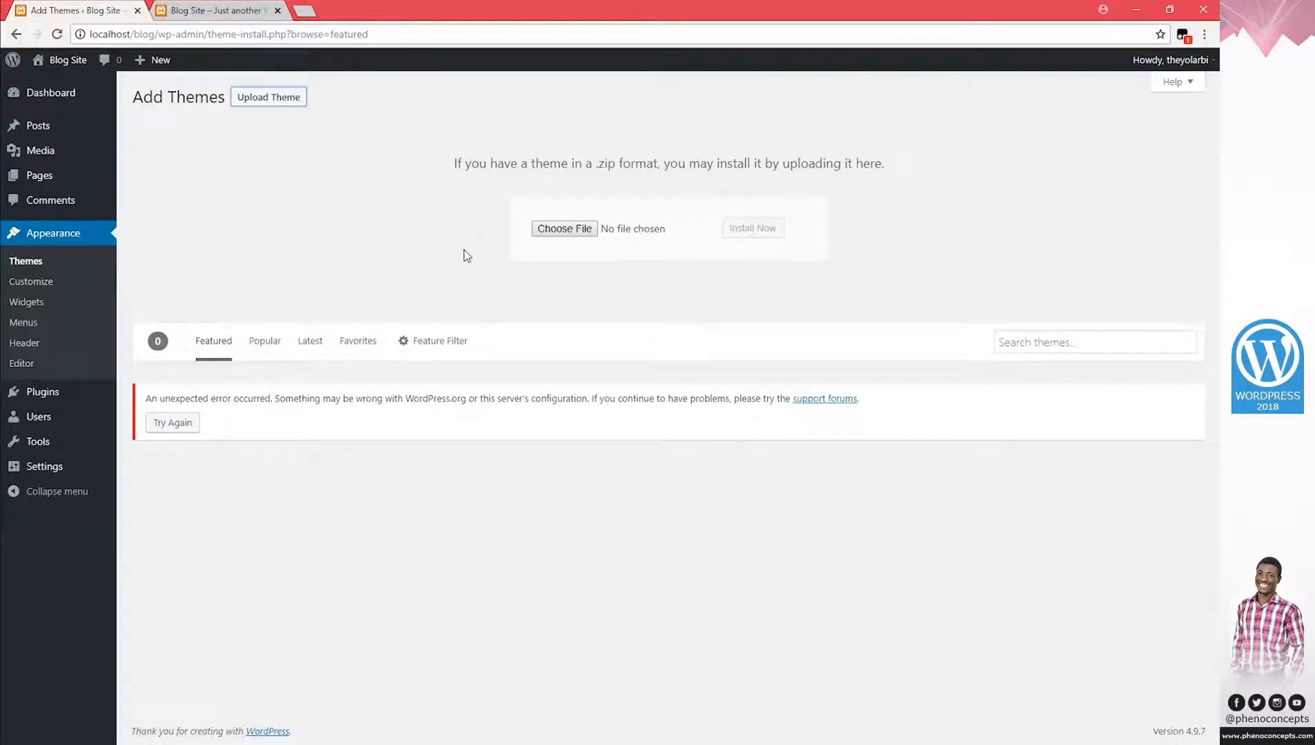
pyautogui.click(559, 228)
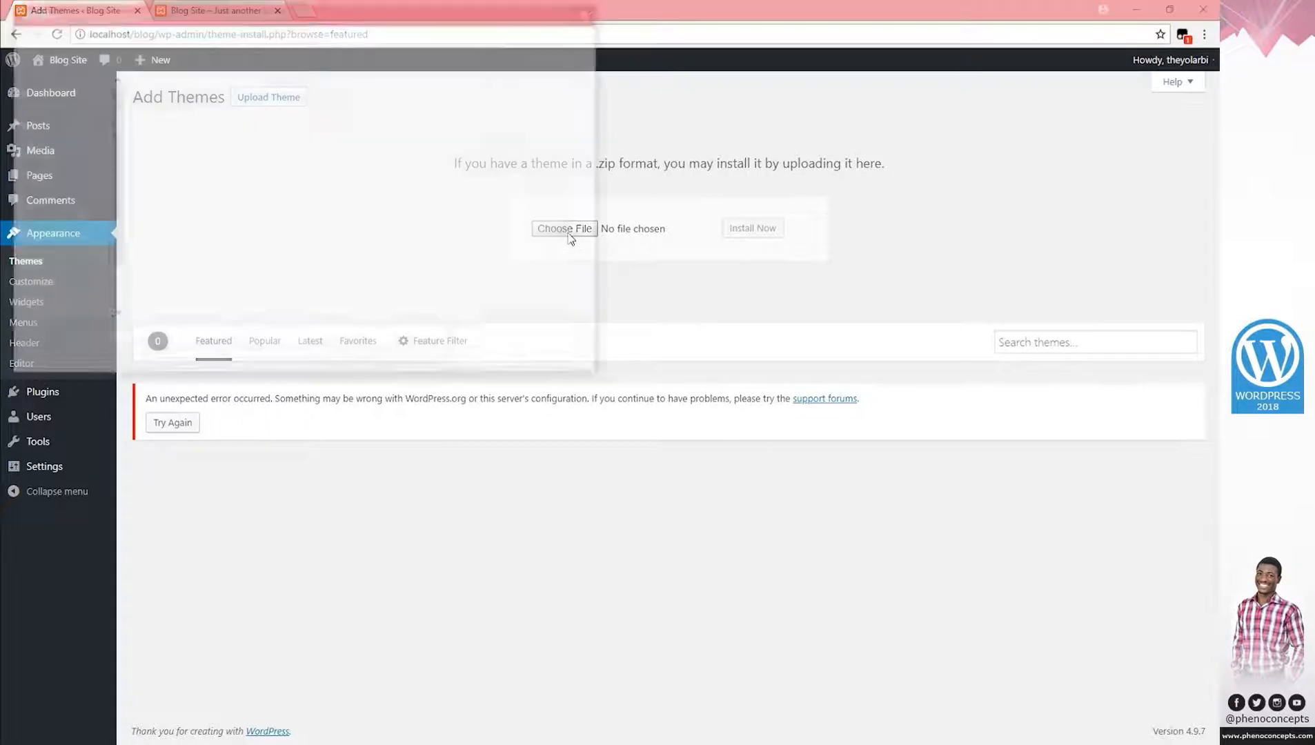
pyautogui.doubleClick(486, 123)
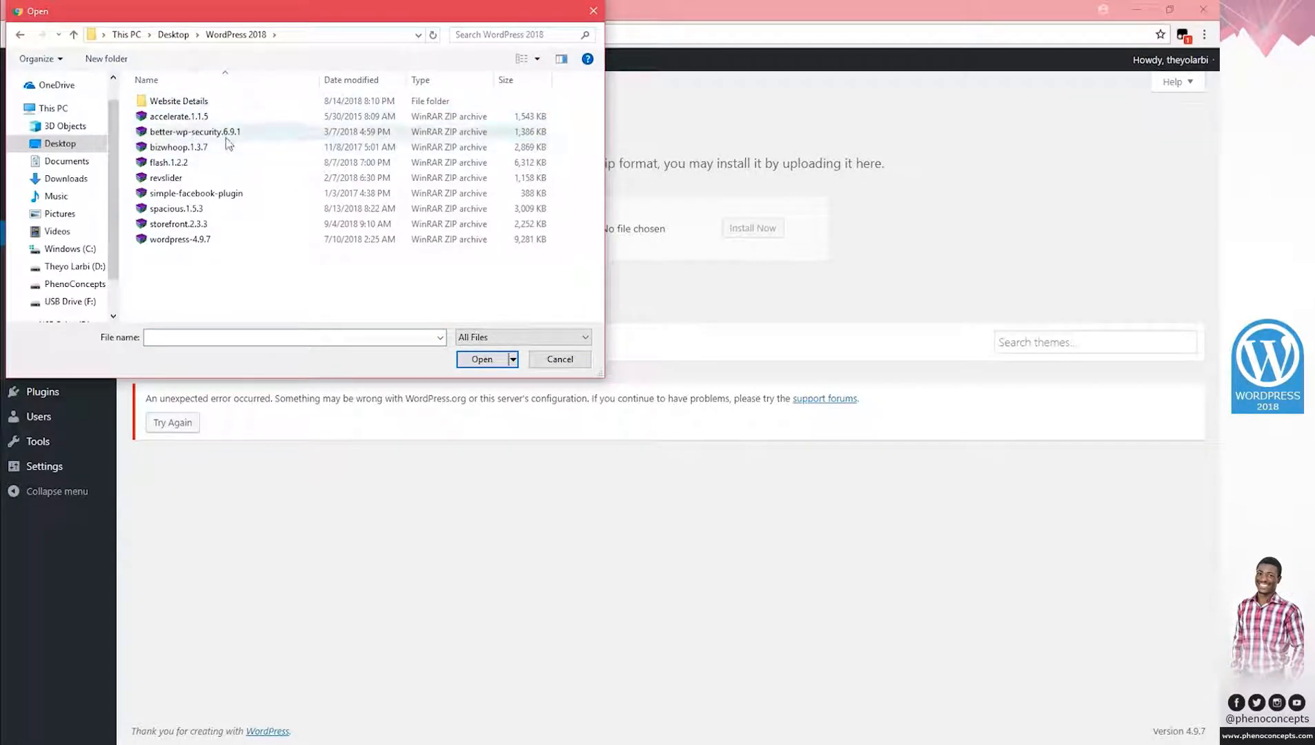
pyautogui.click(178, 164)
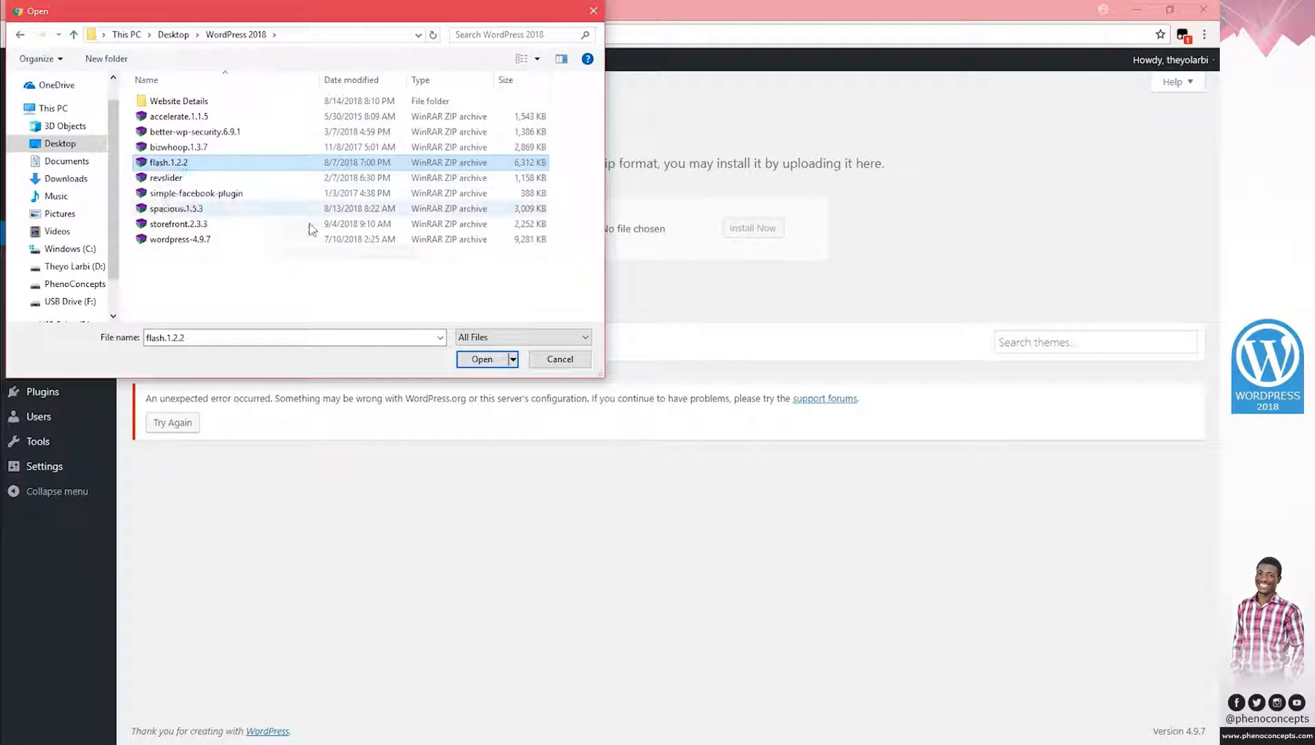
pyautogui.click(474, 359)
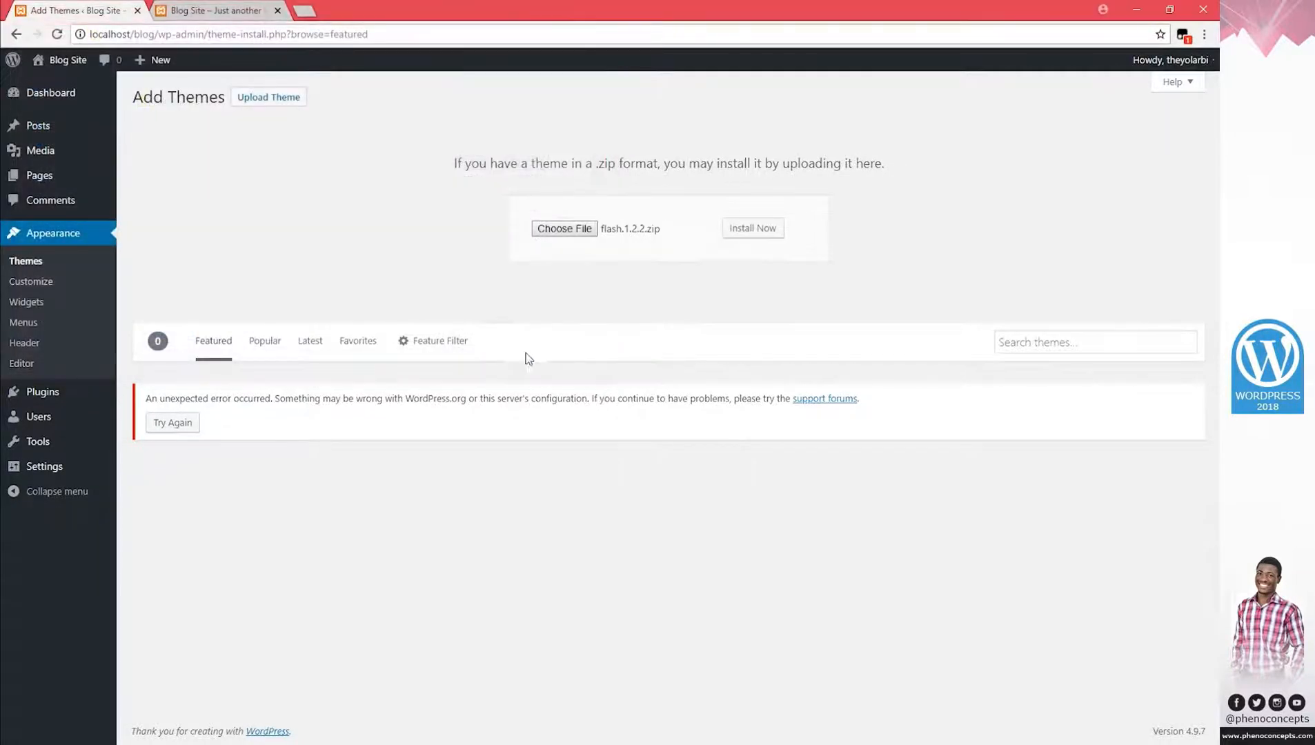
pyautogui.click(742, 230)
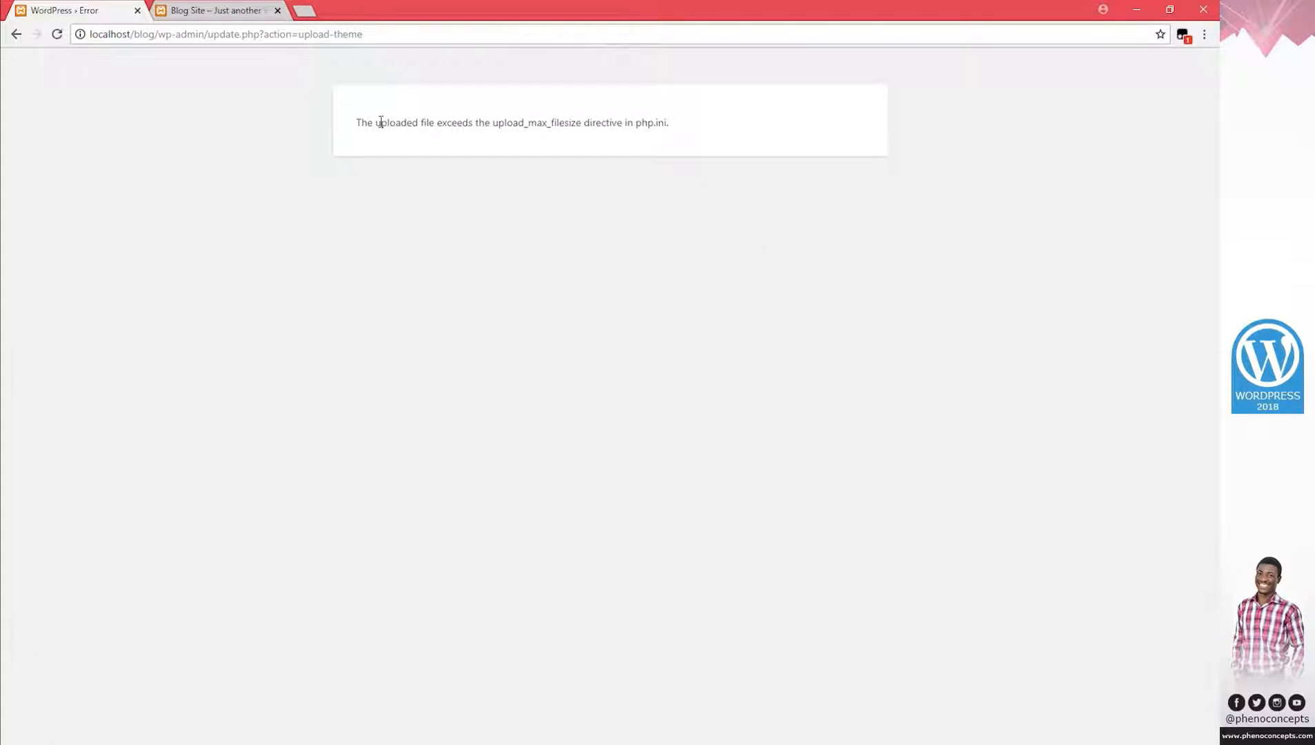
pyautogui.moveTo(359, 122); pyautogui.dragTo(653, 123)
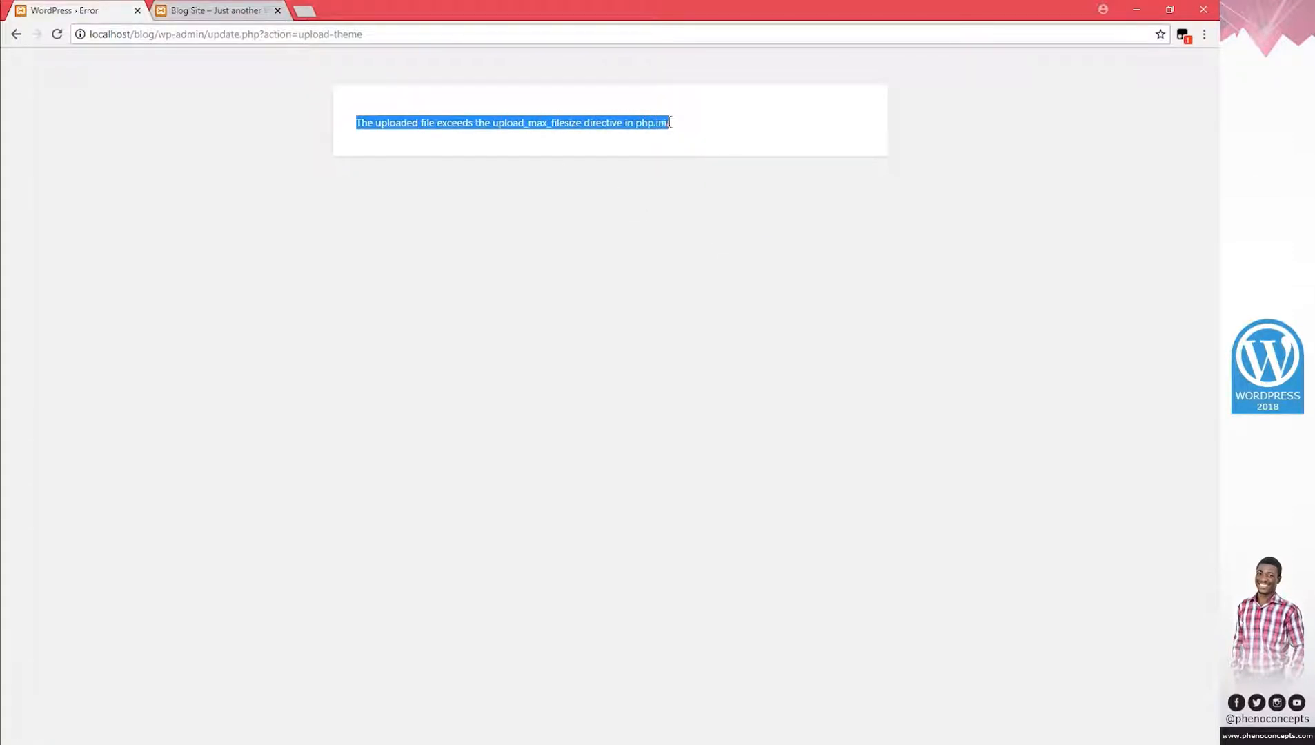
pyautogui.click(671, 125)
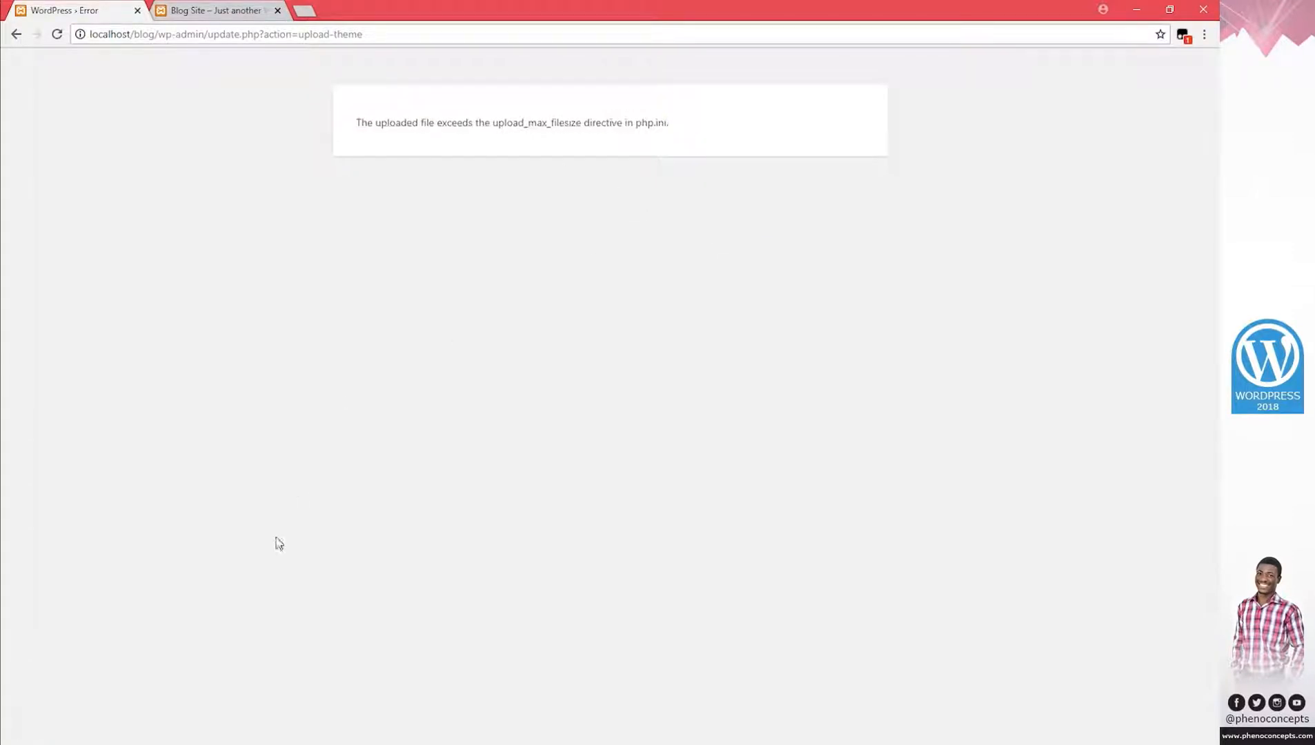
pyautogui.hotkey('alt', 'Tab')
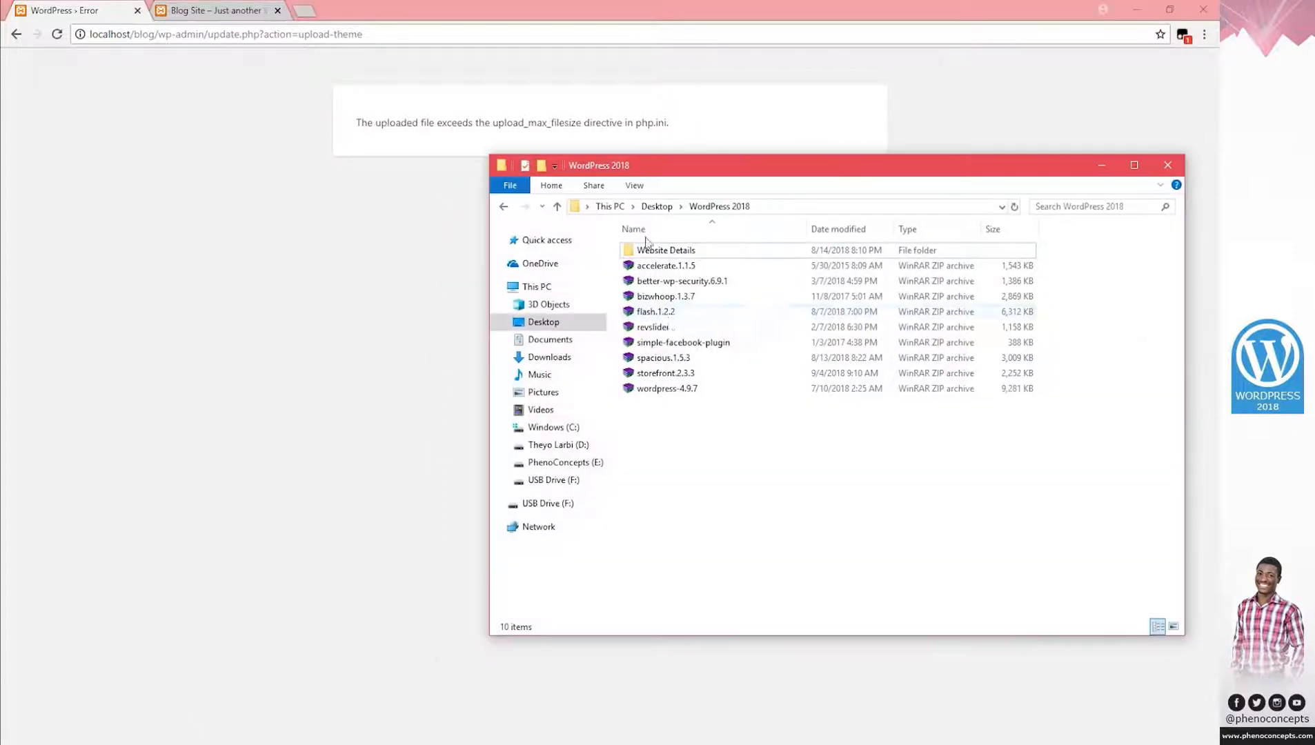
# Cancel an attempted extraction of flash.1.2.2 and tile two File Explorer windows side by side.
pyautogui.click(660, 317)
pyautogui.rightClick(661, 317)
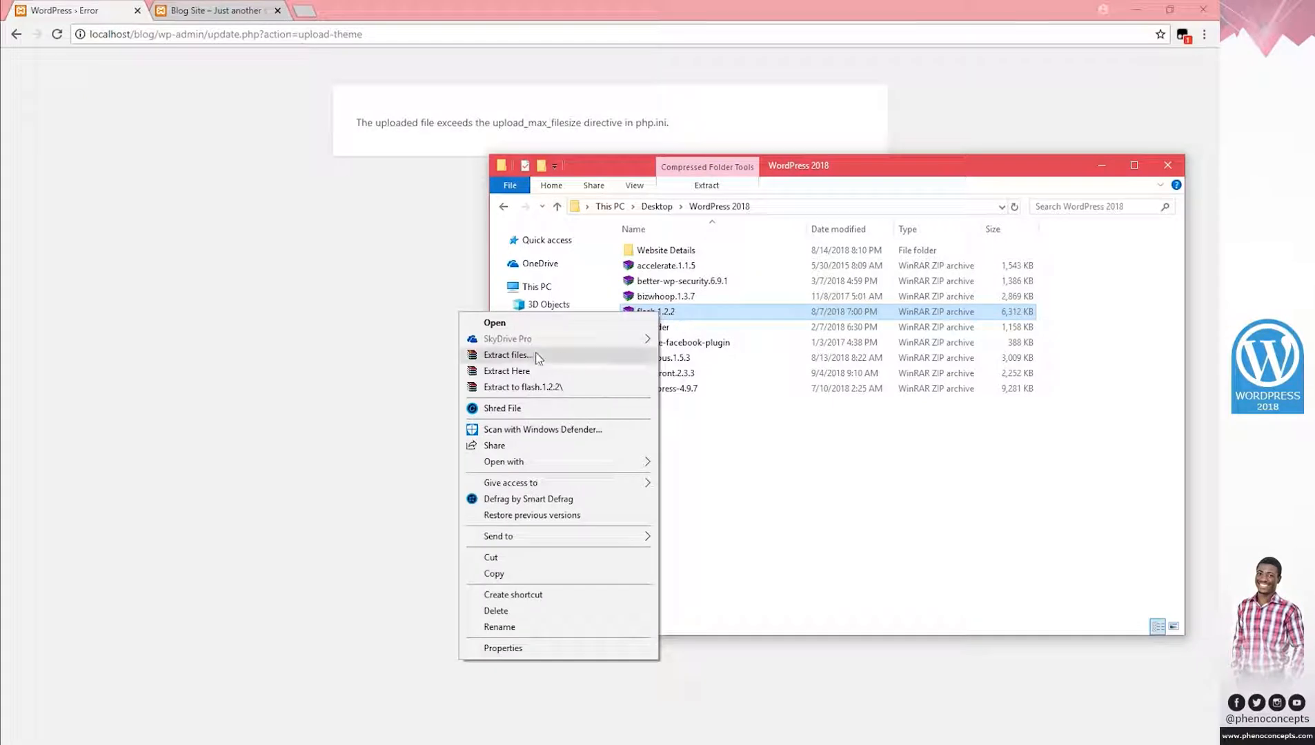
pyautogui.click(510, 355)
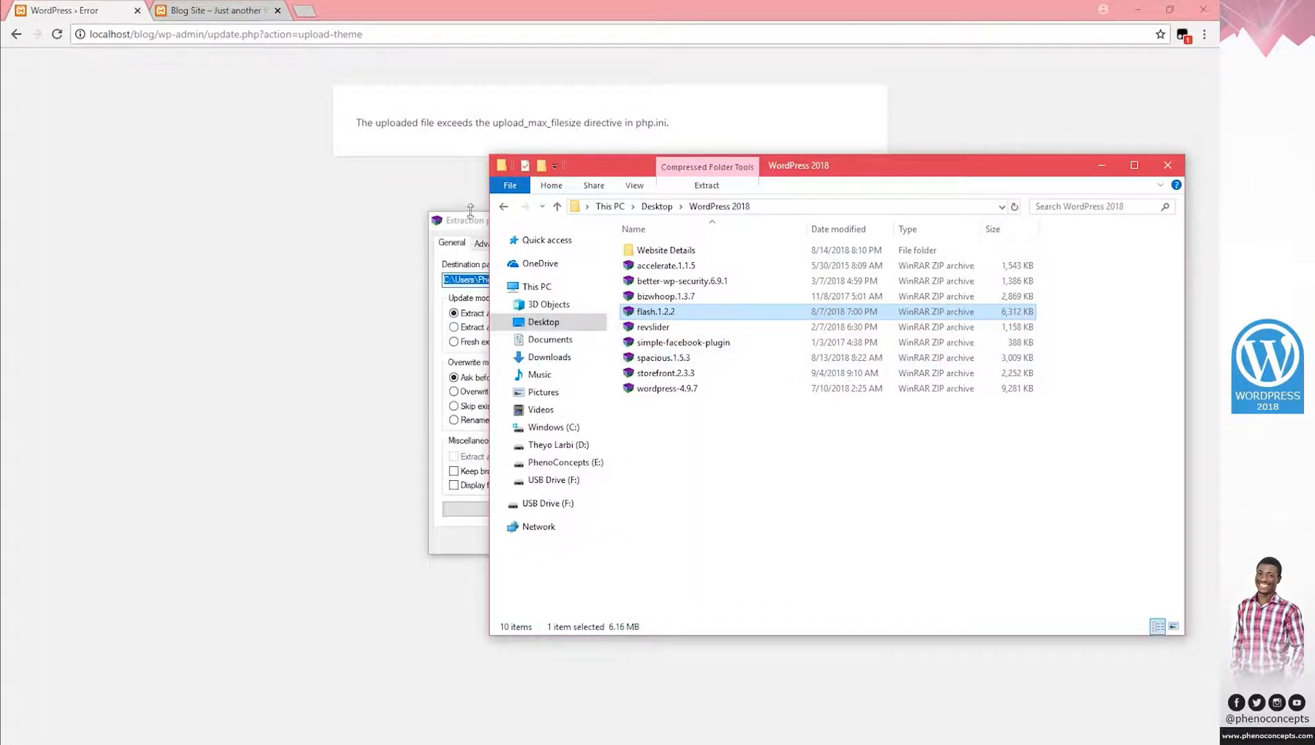
pyautogui.click(473, 228)
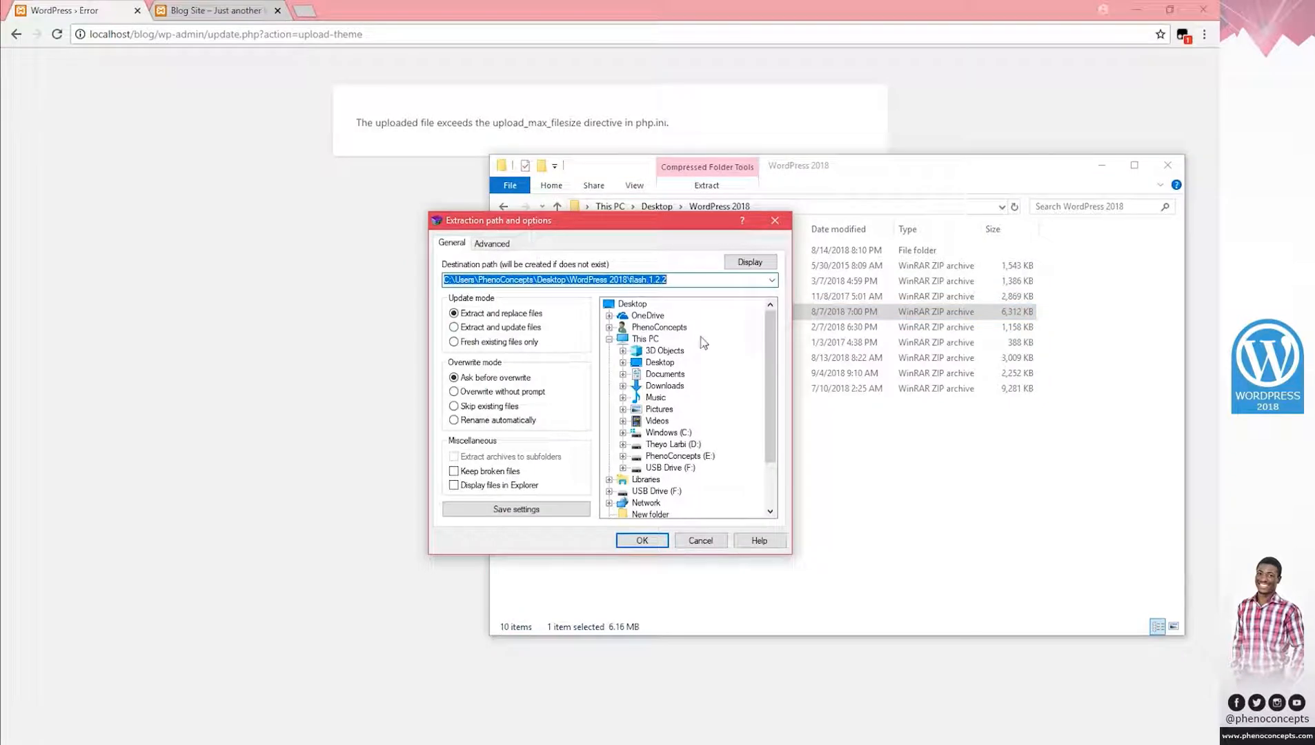
pyautogui.click(775, 220)
pyautogui.moveTo(823, 170); pyautogui.dragTo(2, 276)
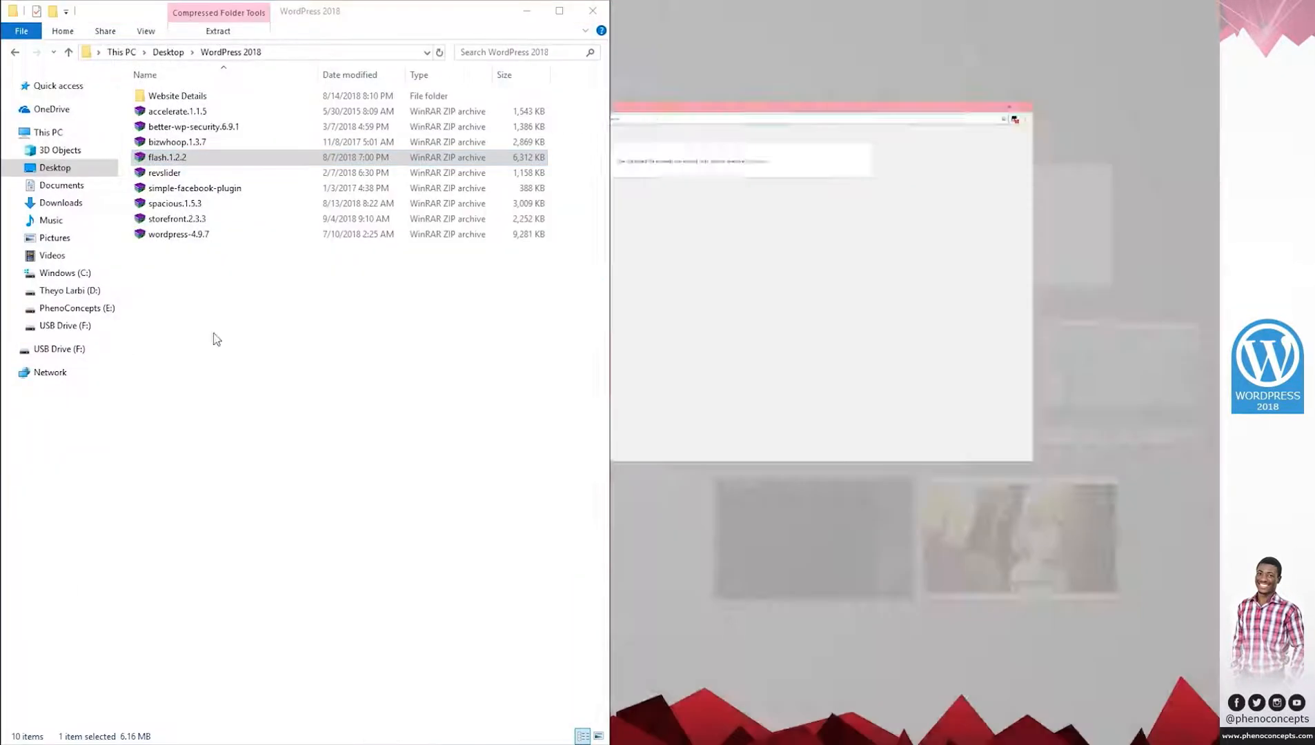
pyautogui.press('super+e')
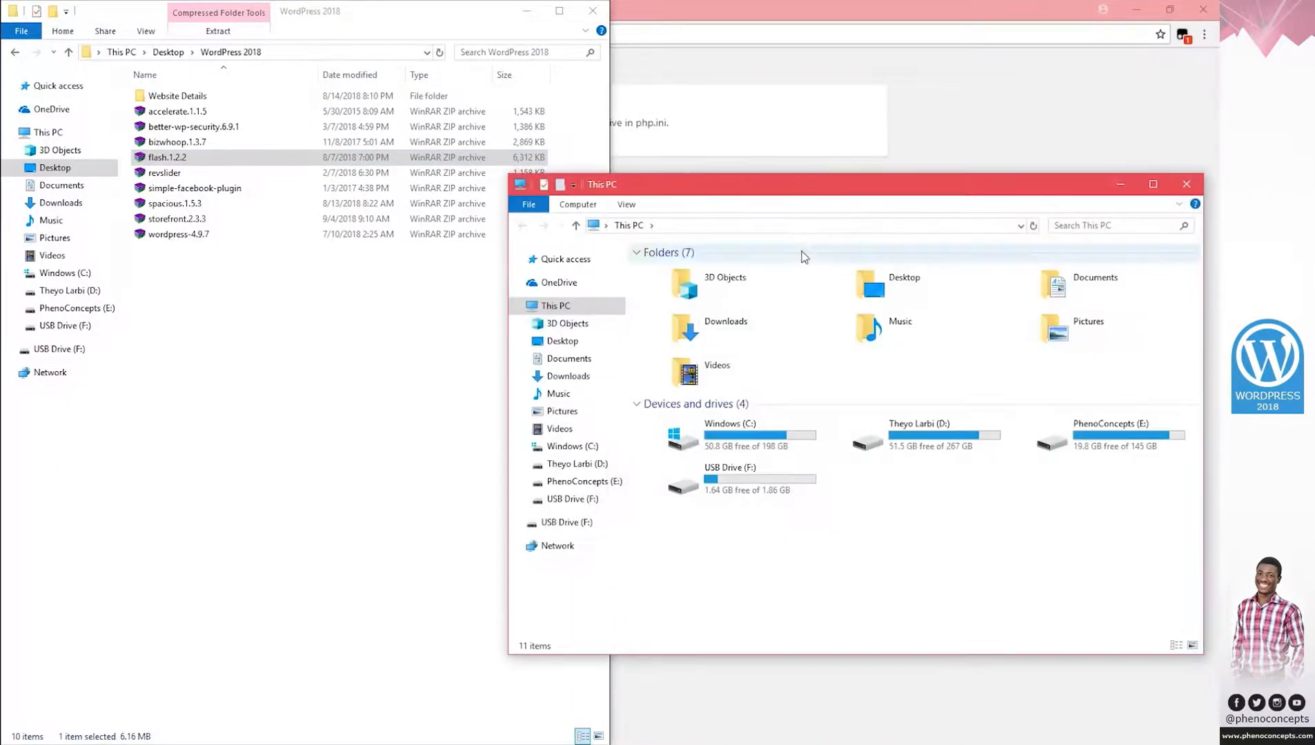
pyautogui.moveTo(804, 188); pyautogui.dragTo(1218, 220)
# Open C:\xampp\htdocs\blog\wp-content\themes and extract flash.1.2.2 into it with WinRAR Extract Here.
pyautogui.doubleClick(847, 301)
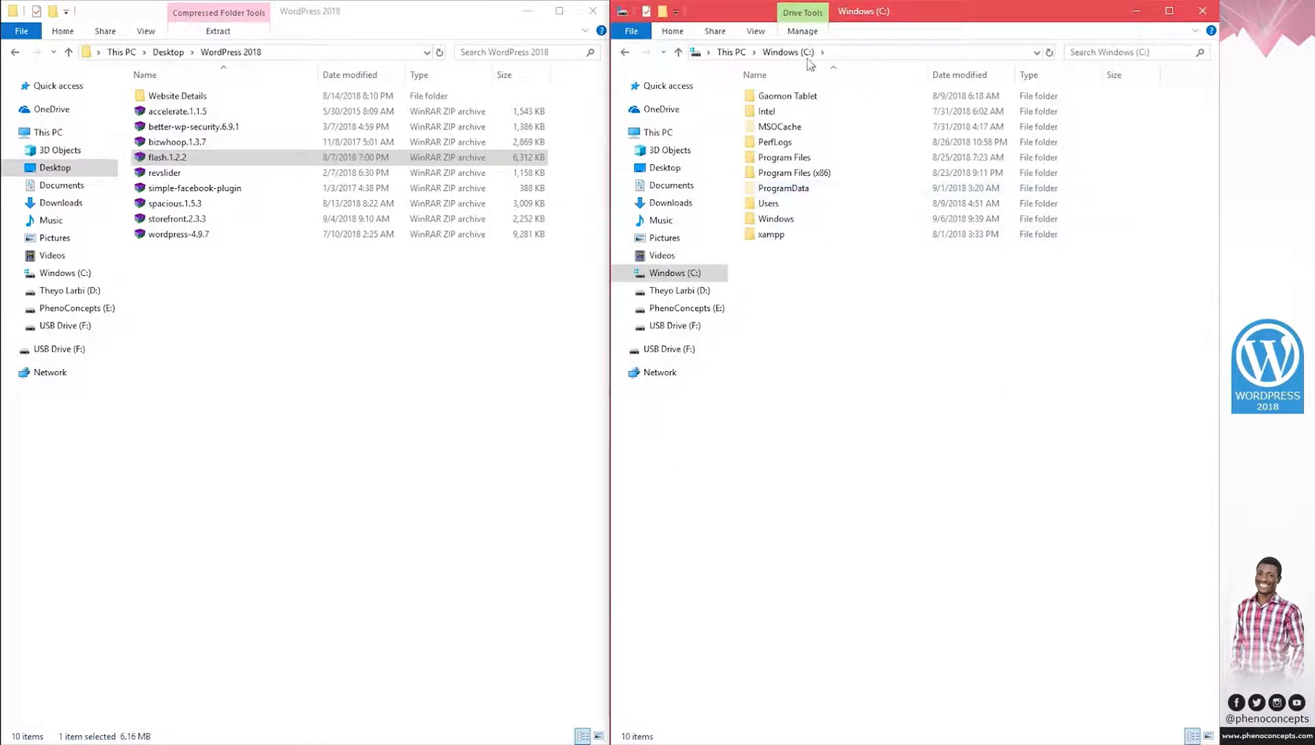
pyautogui.doubleClick(771, 234)
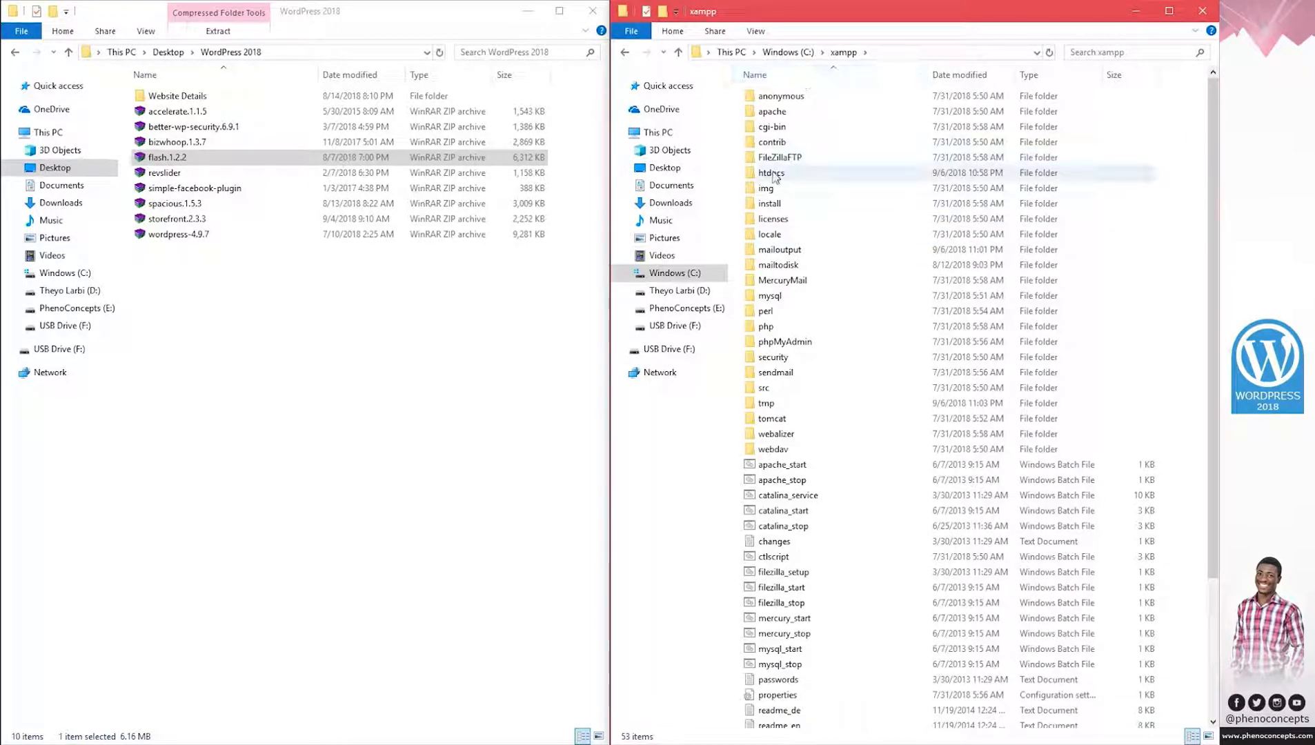
pyautogui.doubleClick(773, 176)
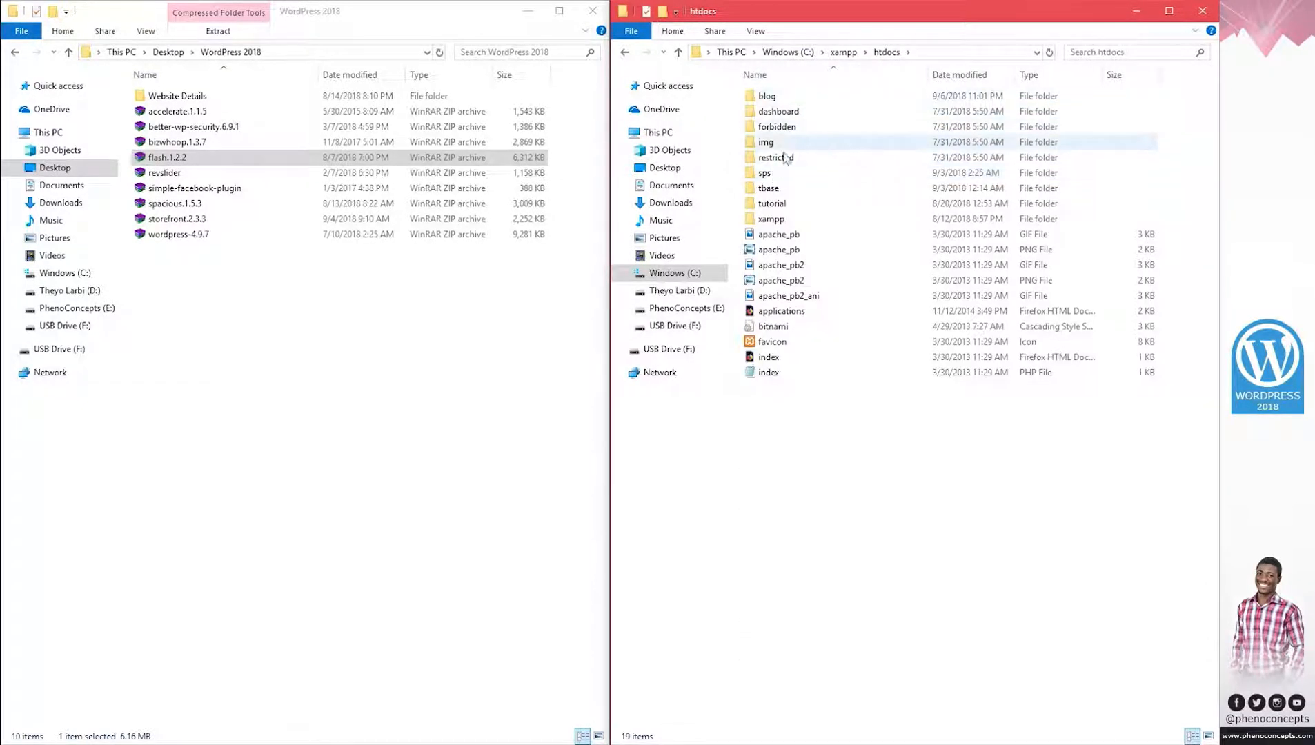
pyautogui.doubleClick(772, 101)
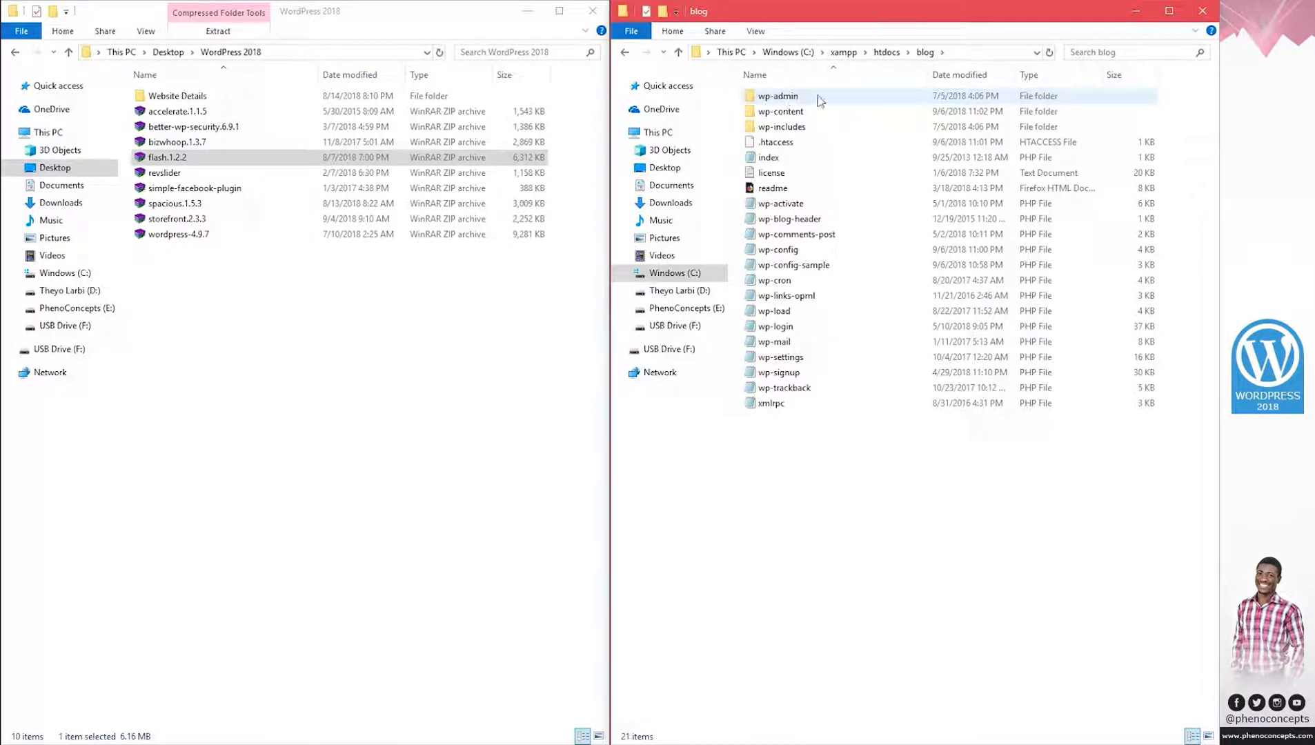
pyautogui.doubleClick(786, 115)
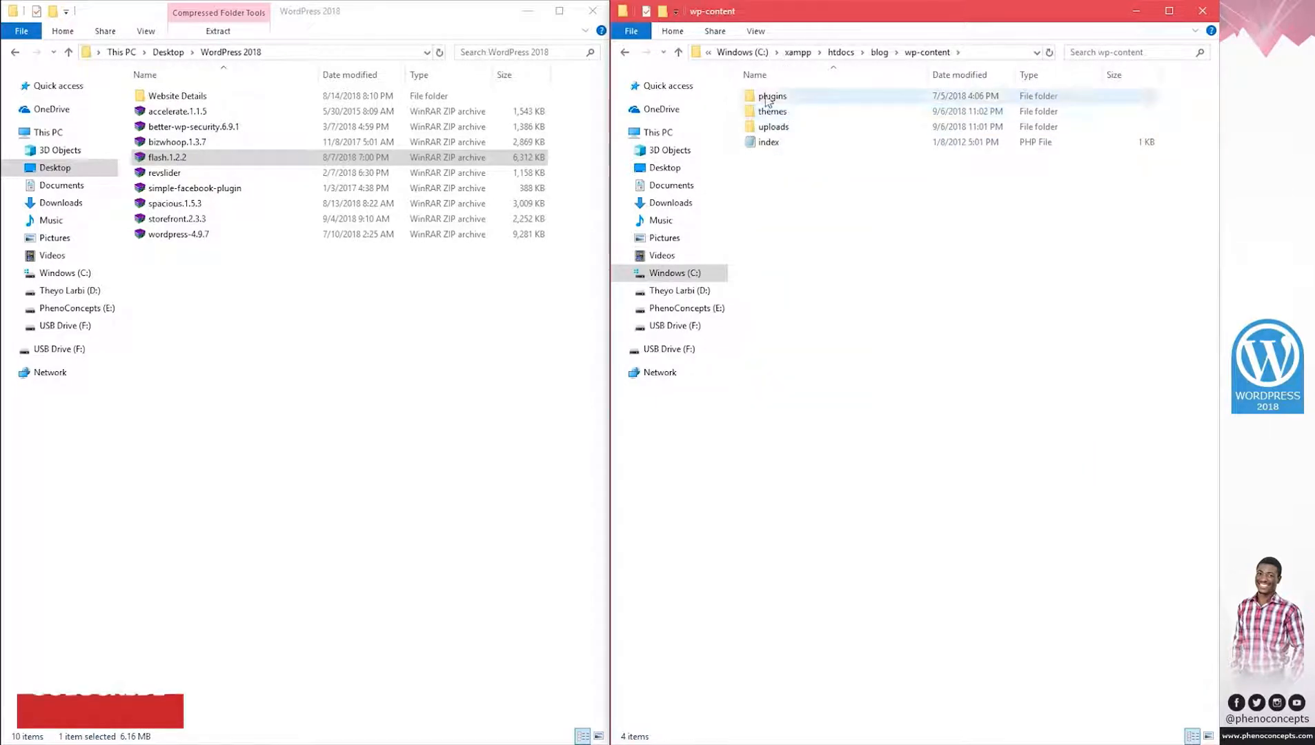
pyautogui.doubleClick(785, 116)
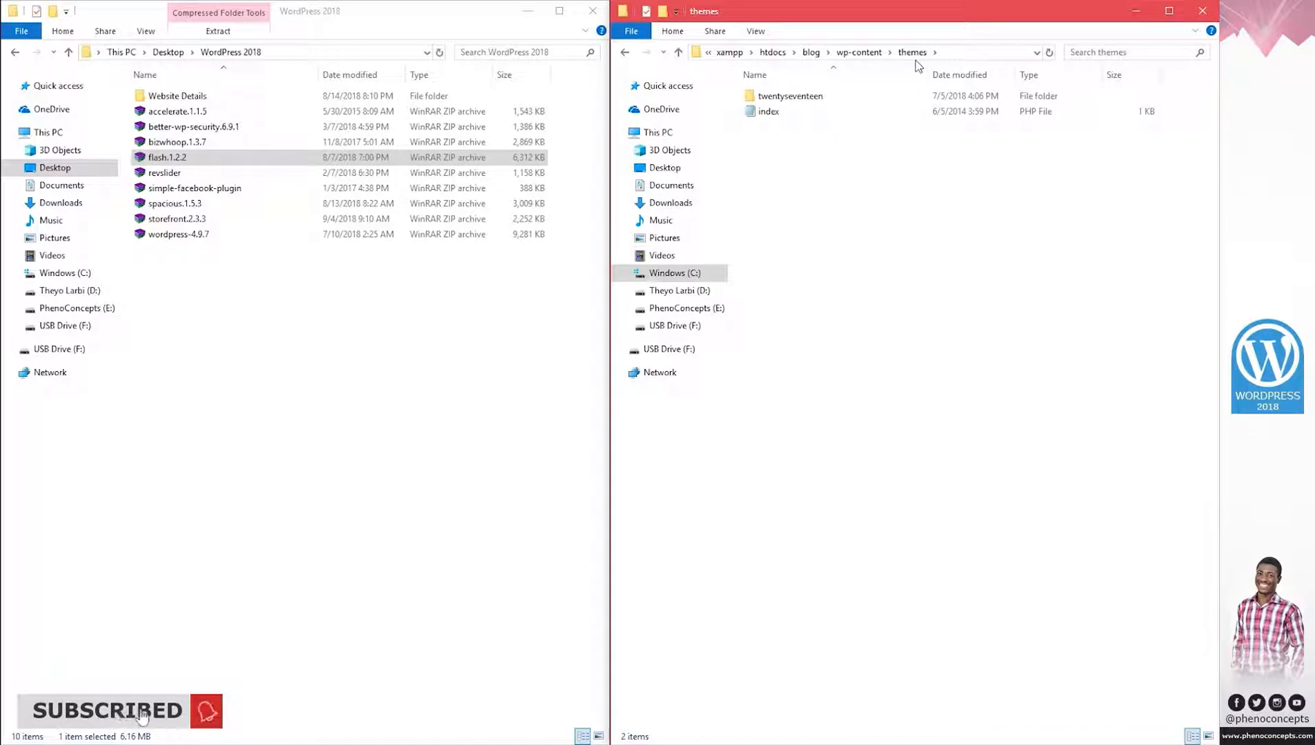
pyautogui.click(985, 55)
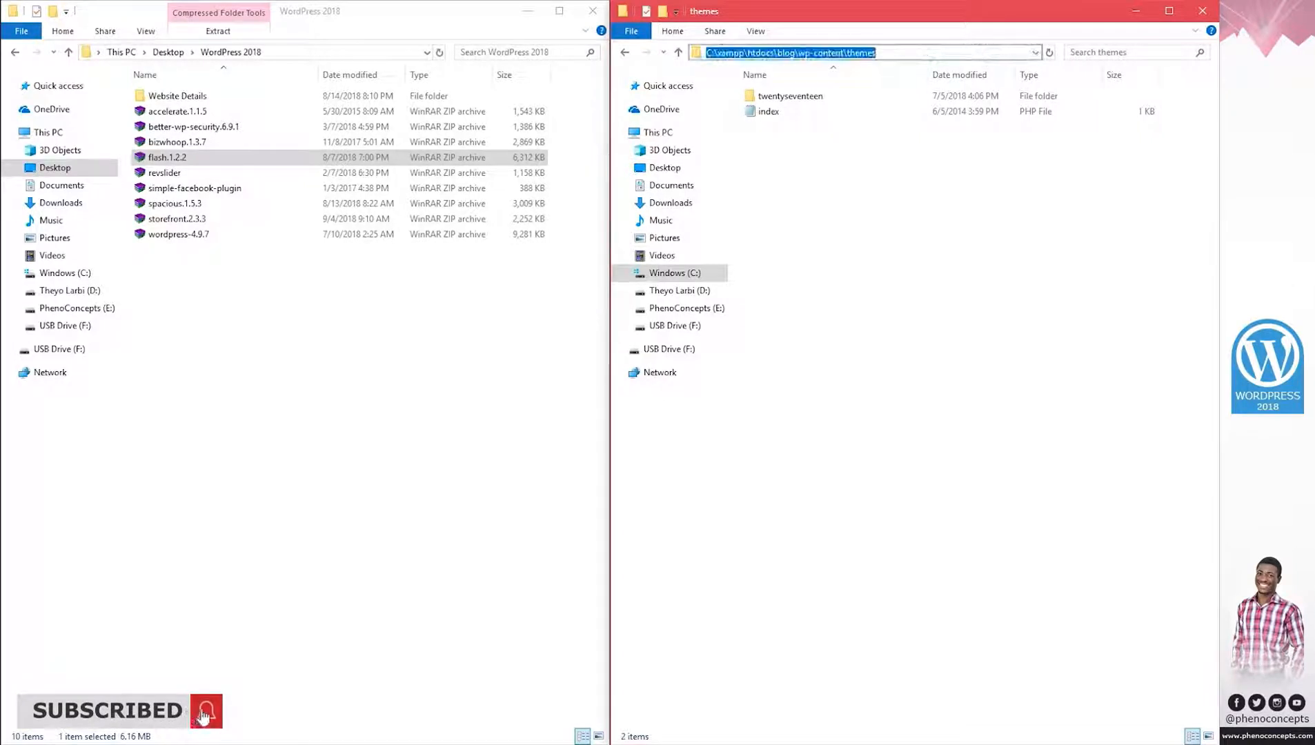
pyautogui.click(918, 53)
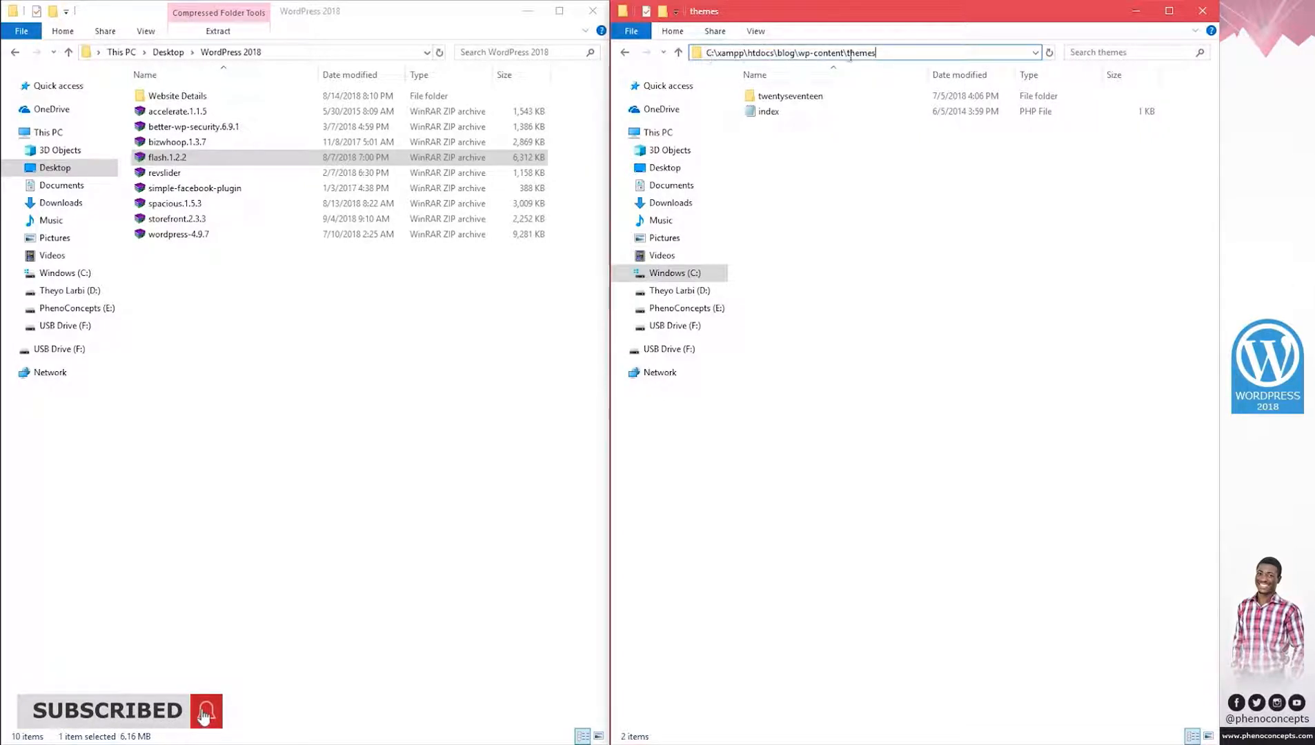
pyautogui.click(800, 172)
pyautogui.moveTo(155, 160); pyautogui.dragTo(898, 225)
pyautogui.click(941, 254)
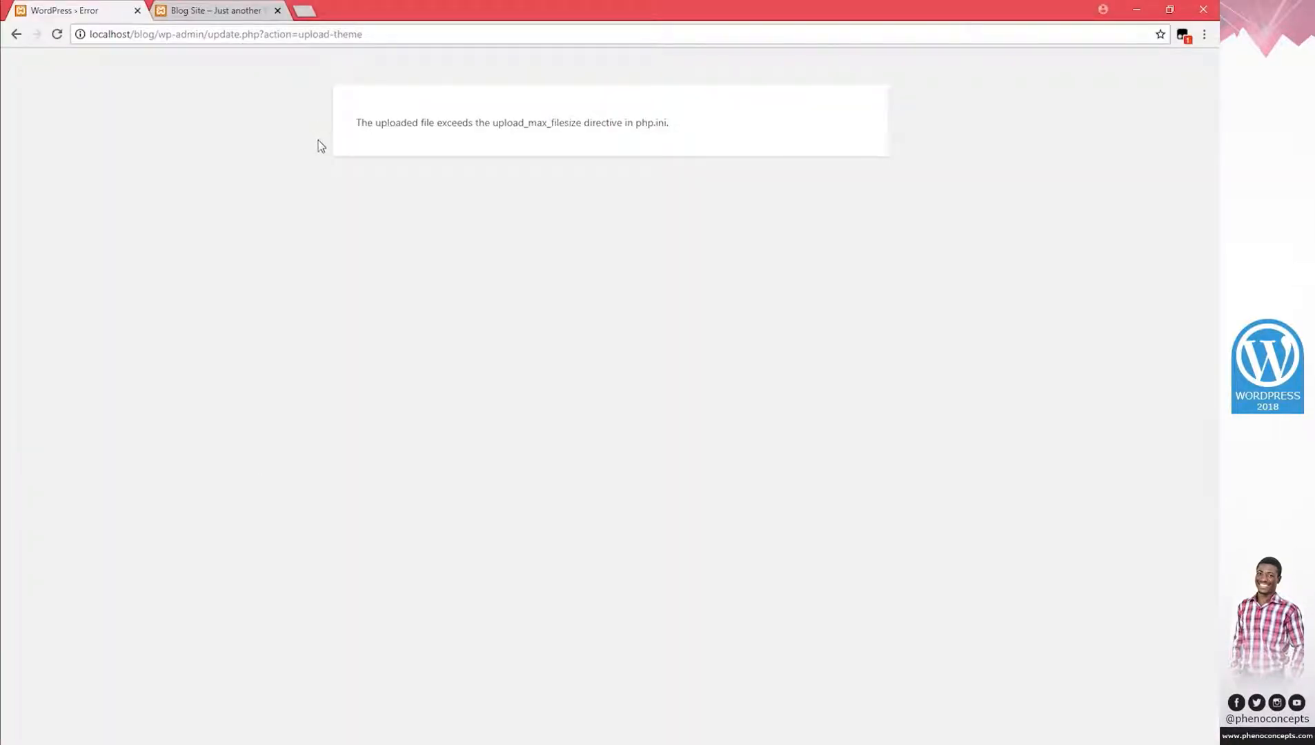
# Return the browser to Add Themes, delete the twentyseventeen theme folder, and close Explorer.
pyautogui.click(15, 33)
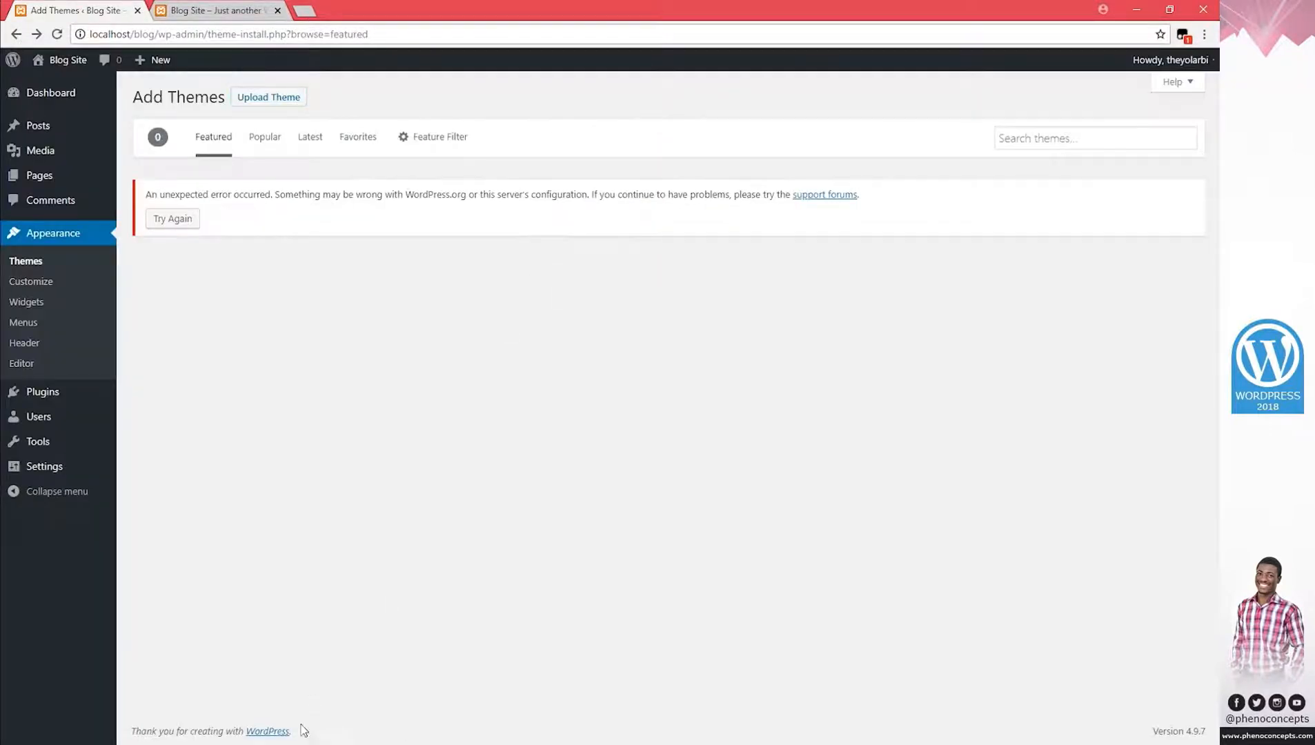
pyautogui.click(256, 743)
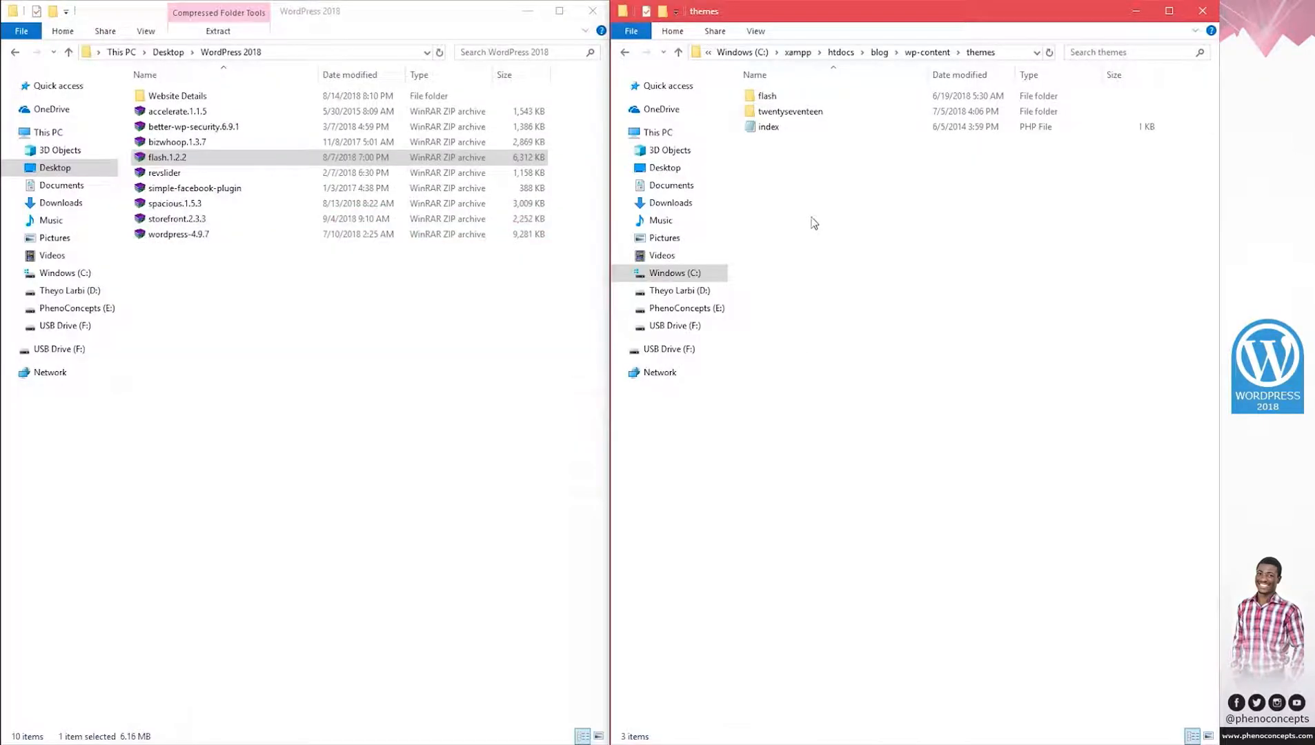
pyautogui.click(784, 113)
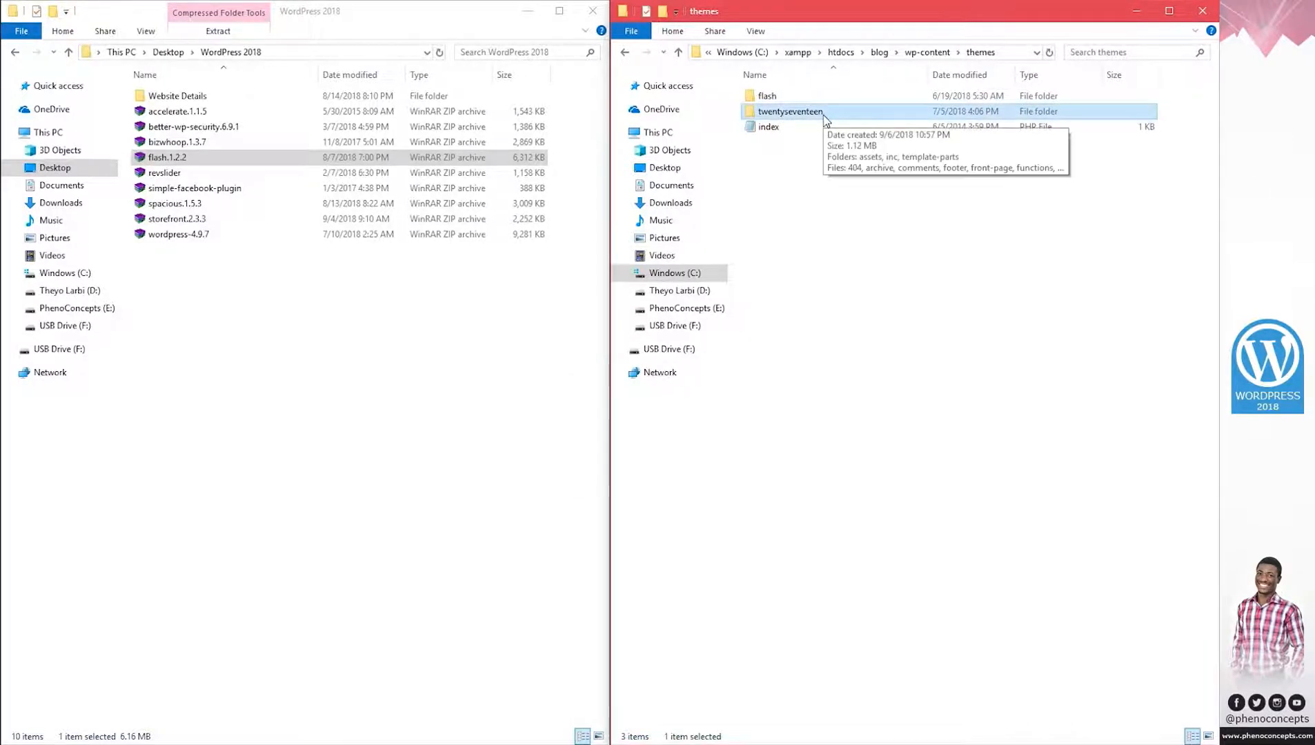
pyautogui.press('Delete')
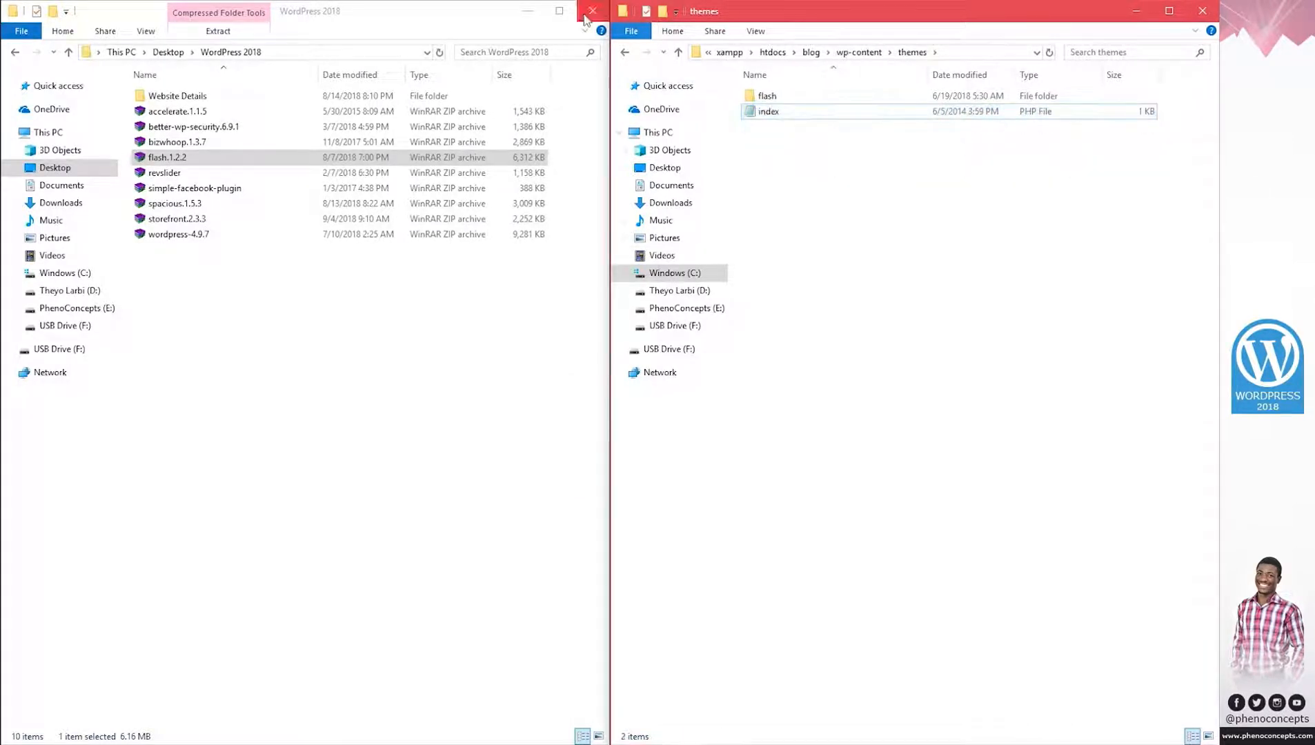
pyautogui.click(1202, 11)
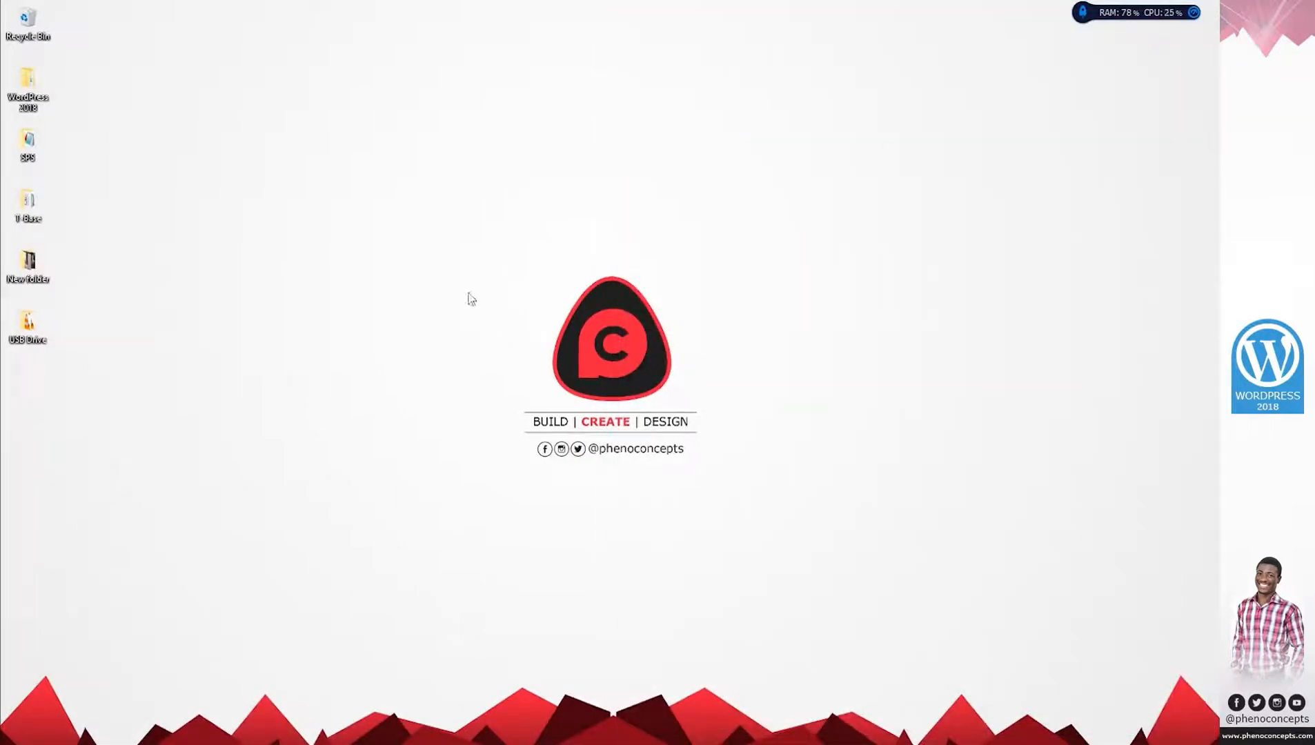
pyautogui.click(257, 743)
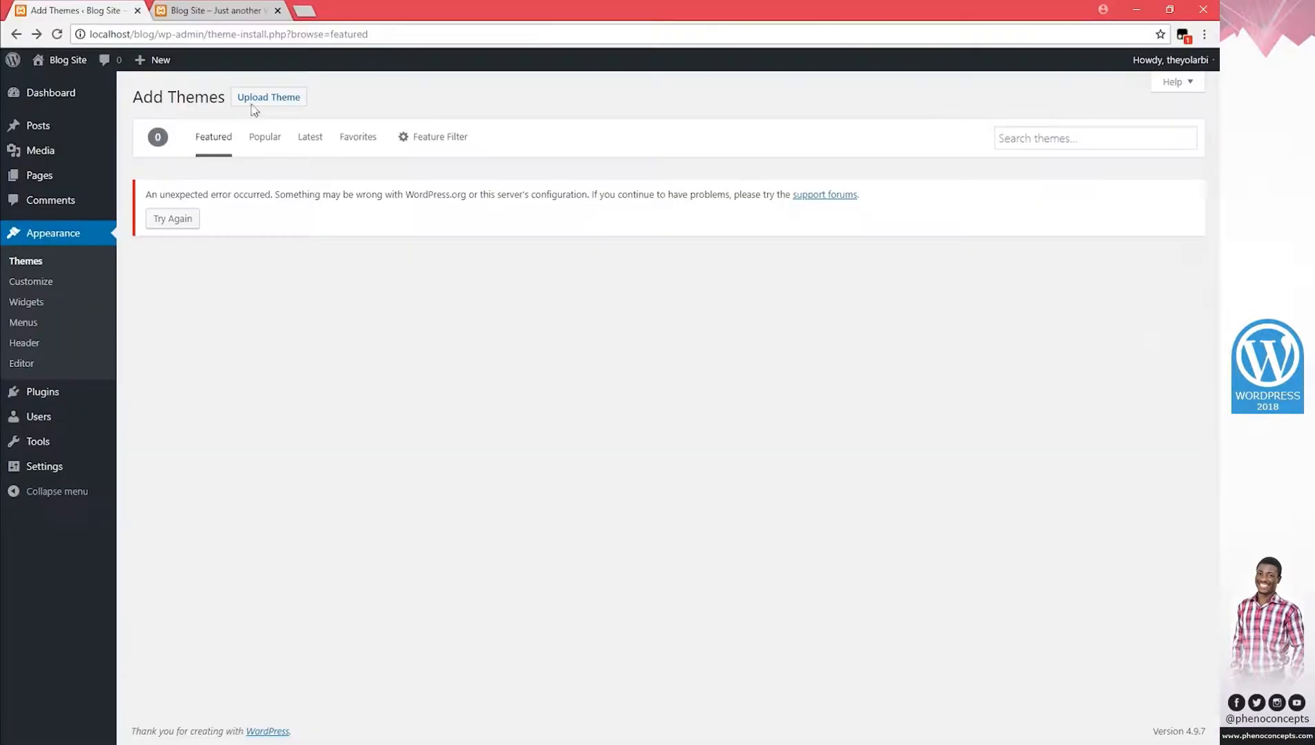
# Activate the Flash theme and reload the Blog Site tab to see its new design.
pyautogui.click(36, 263)
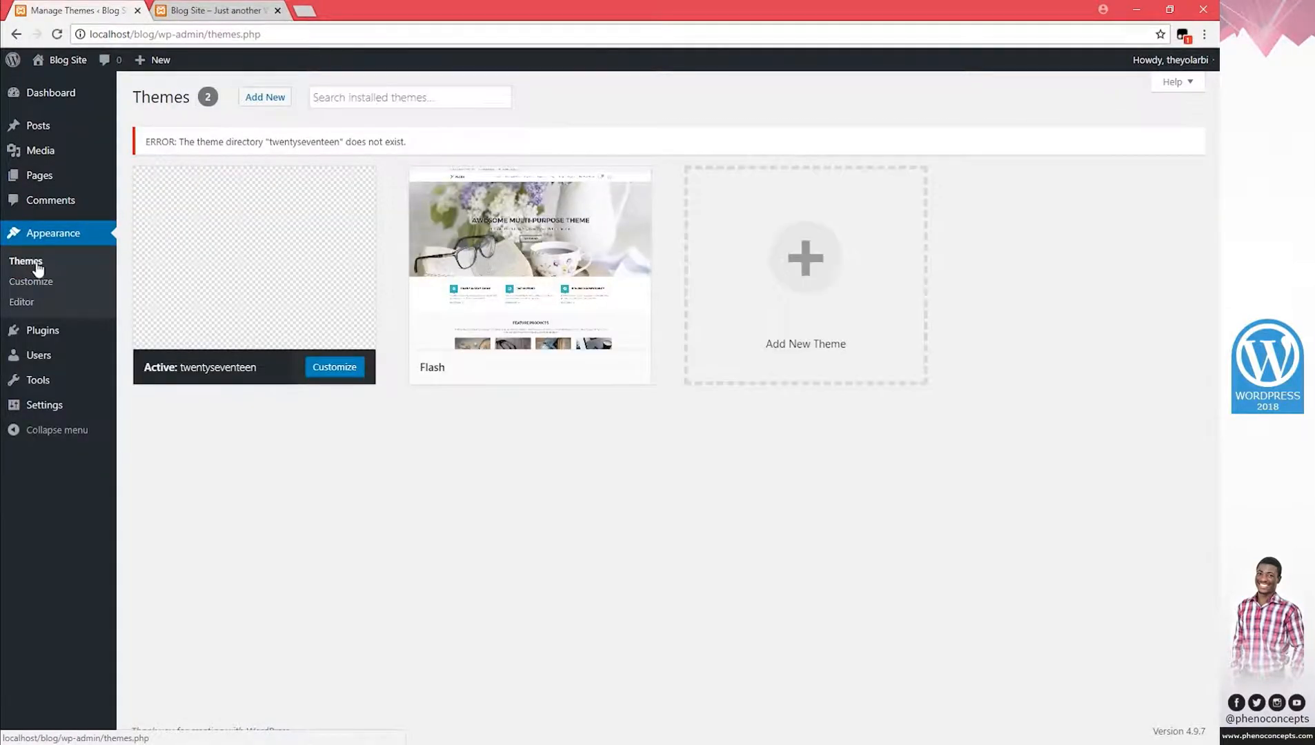
pyautogui.click(530, 329)
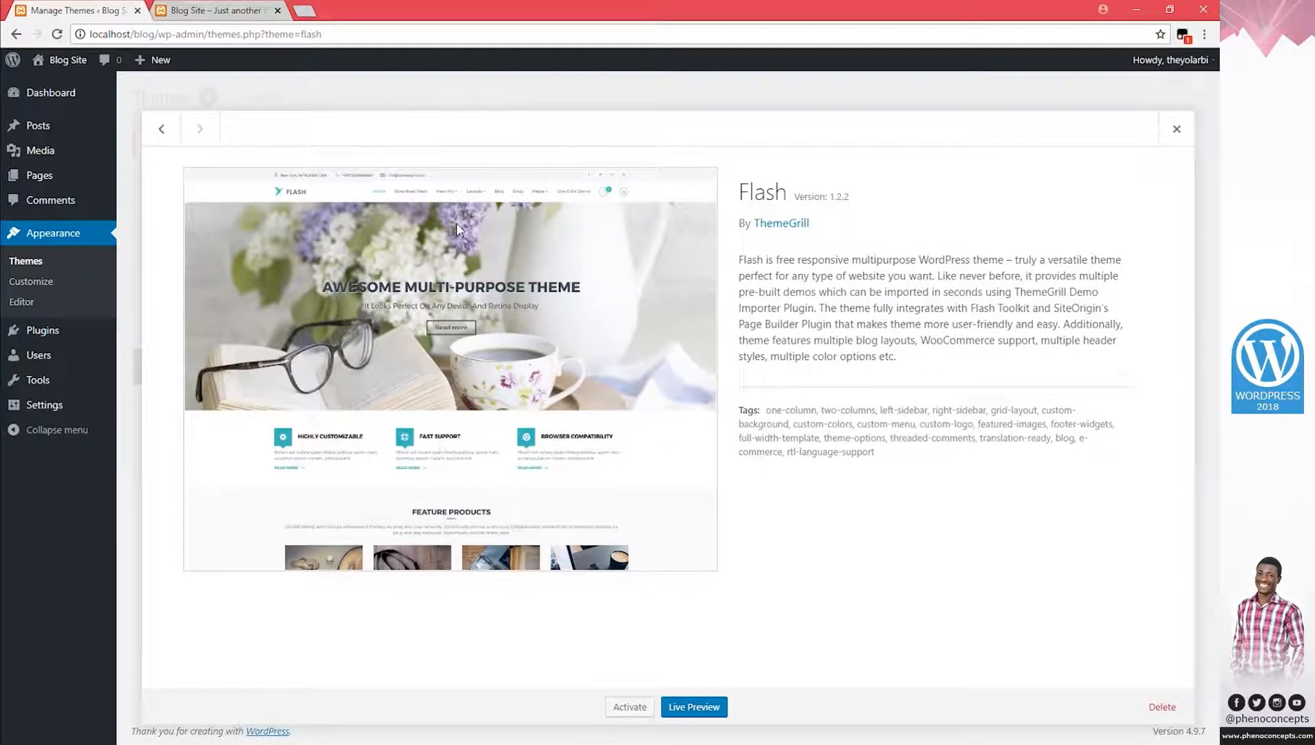
pyautogui.click(620, 706)
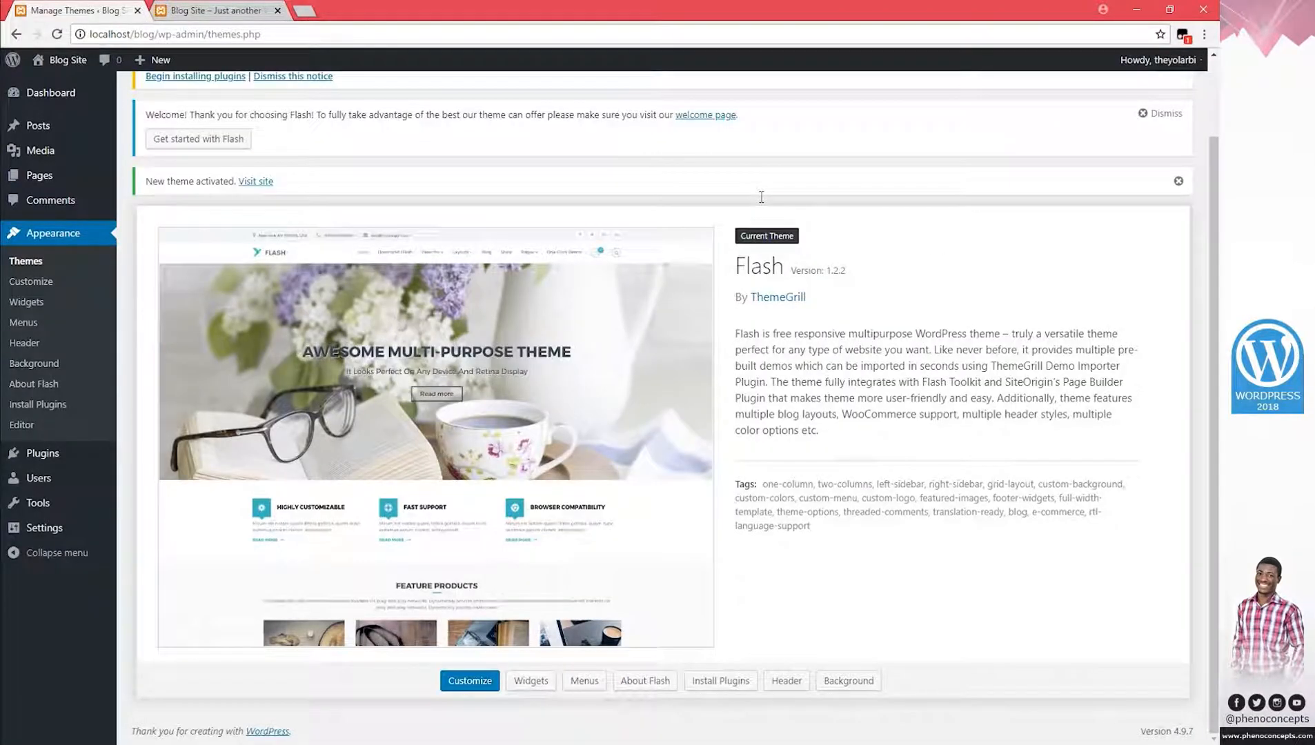
pyautogui.click(197, 10)
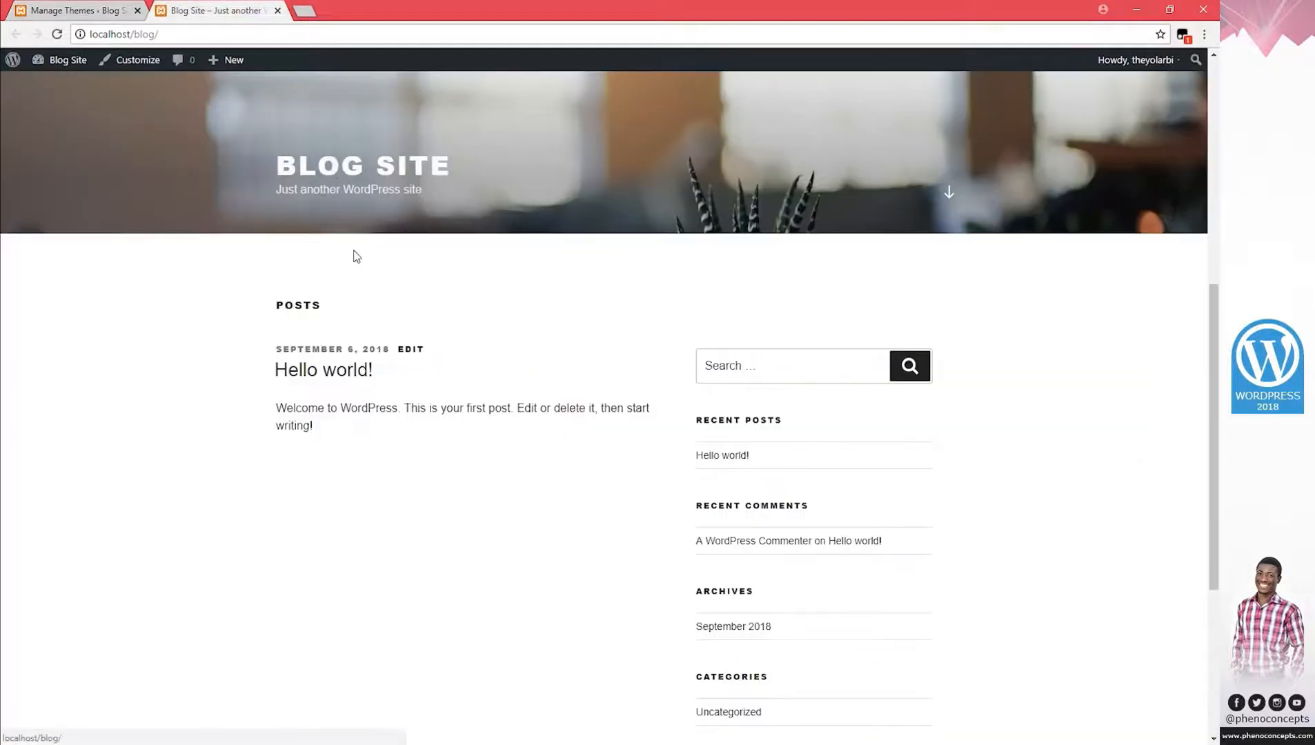
pyautogui.click(353, 176)
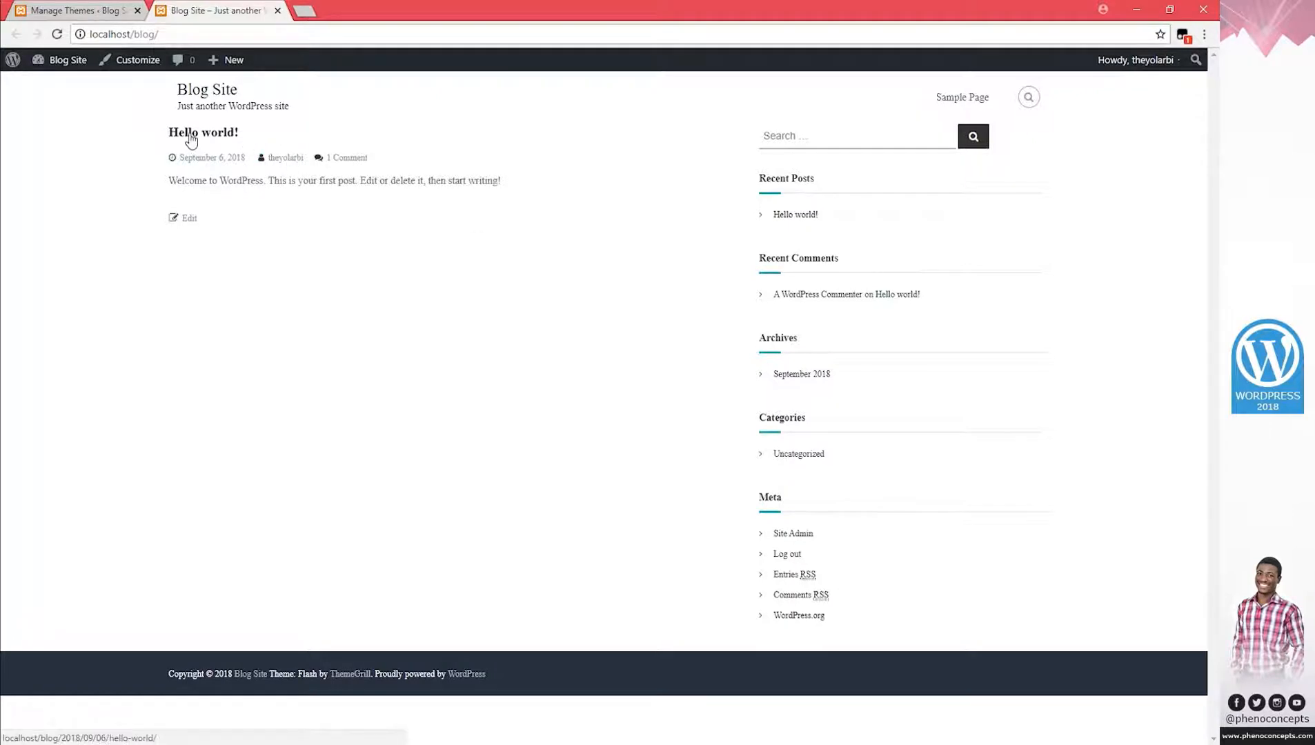
pyautogui.click(76, 10)
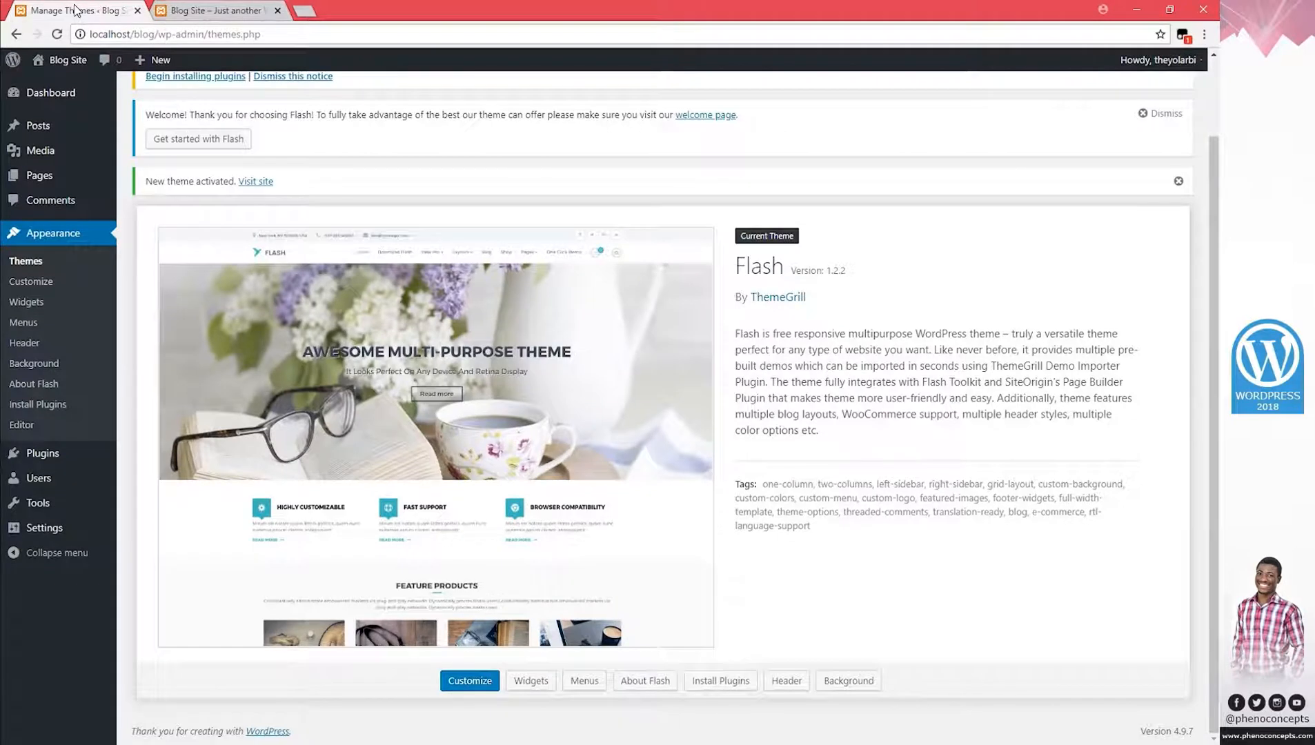
pyautogui.moveTo(82, 177)
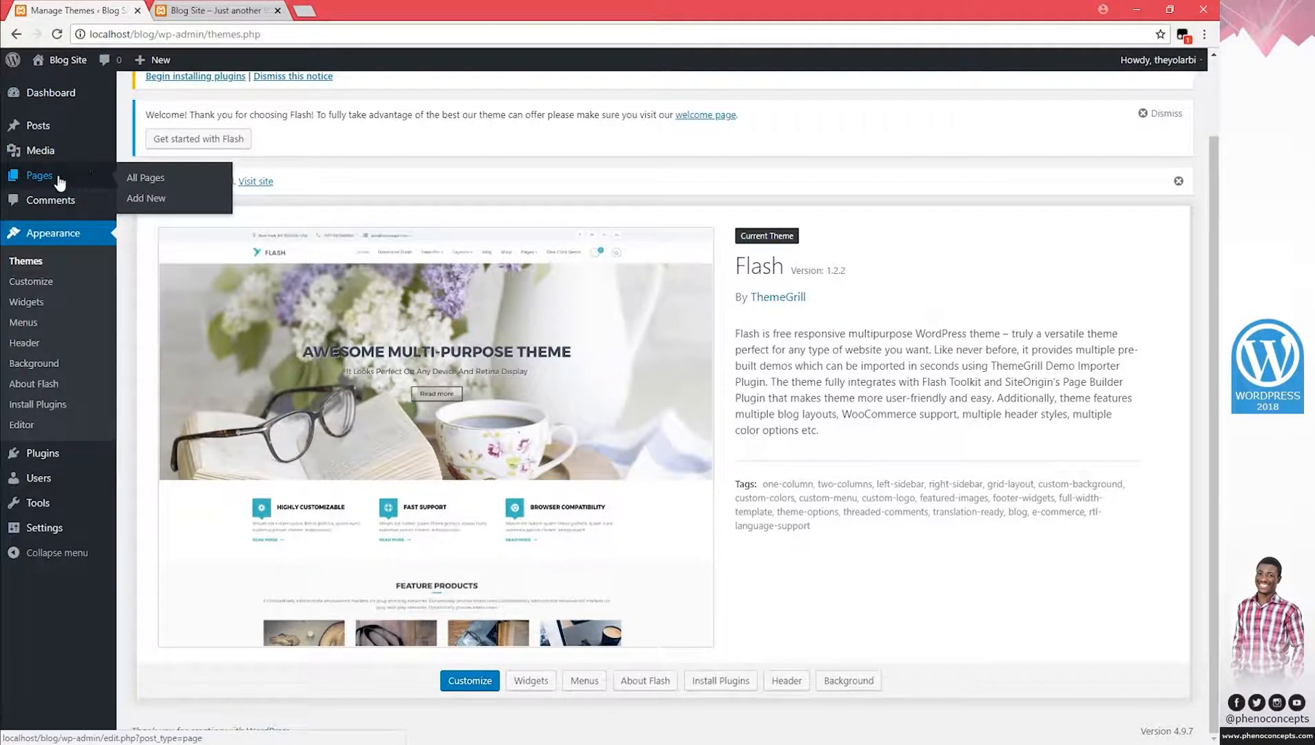
# Publish a new page titled 'Home' on the Default Template, then check the front page tab.
pyautogui.click(136, 198)
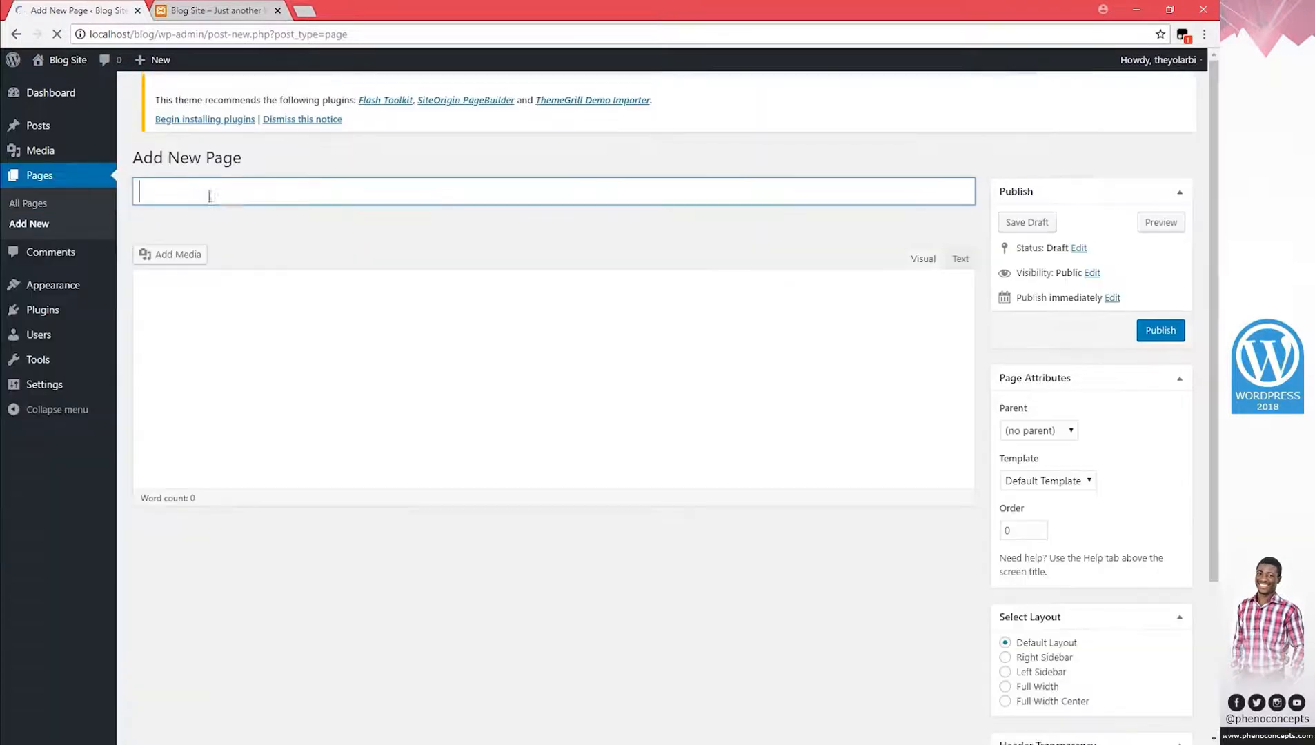
pyautogui.write('Home')
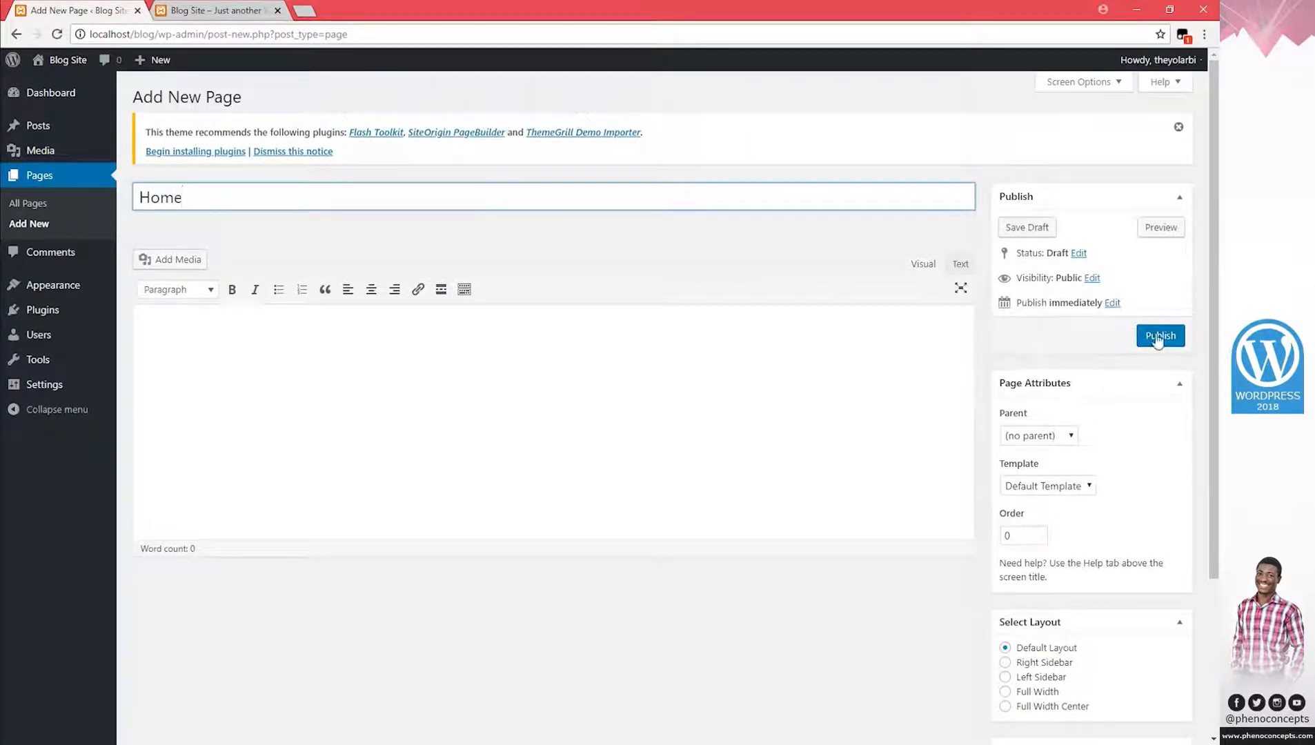
pyautogui.click(1063, 492)
pyautogui.click(1062, 494)
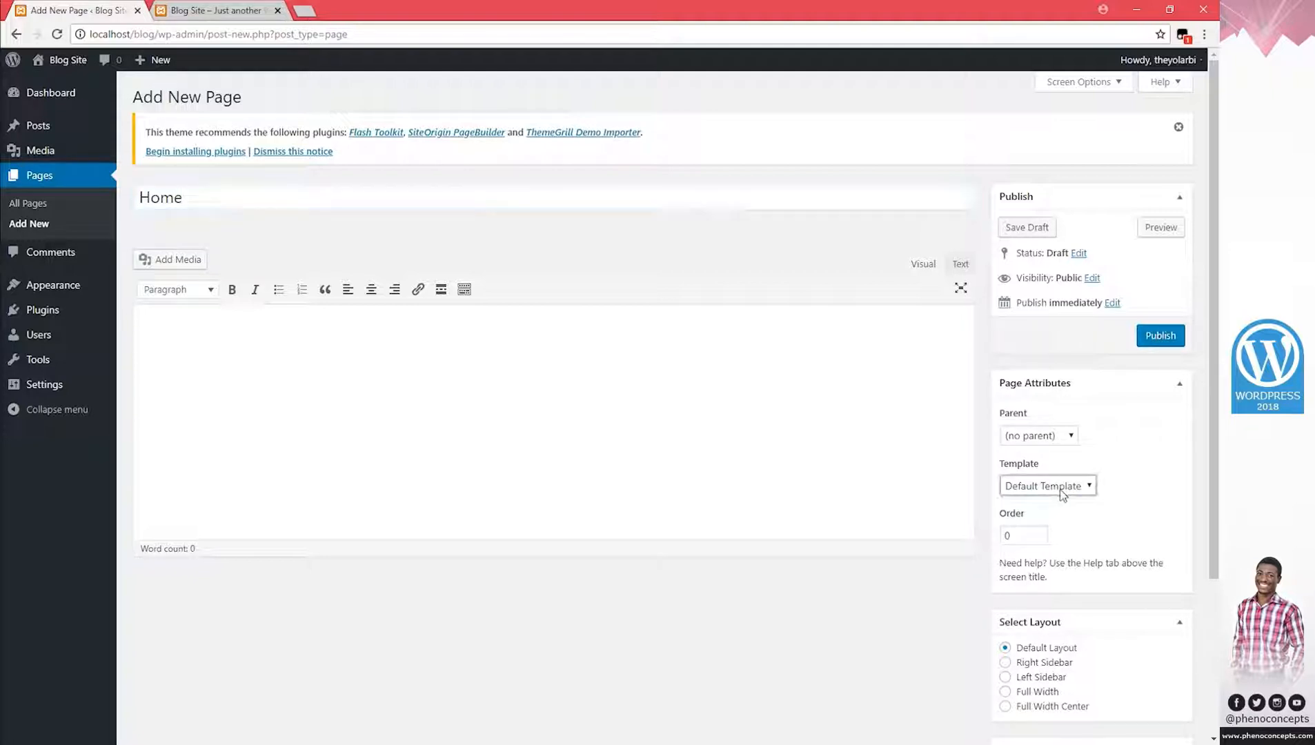
pyautogui.click(1161, 337)
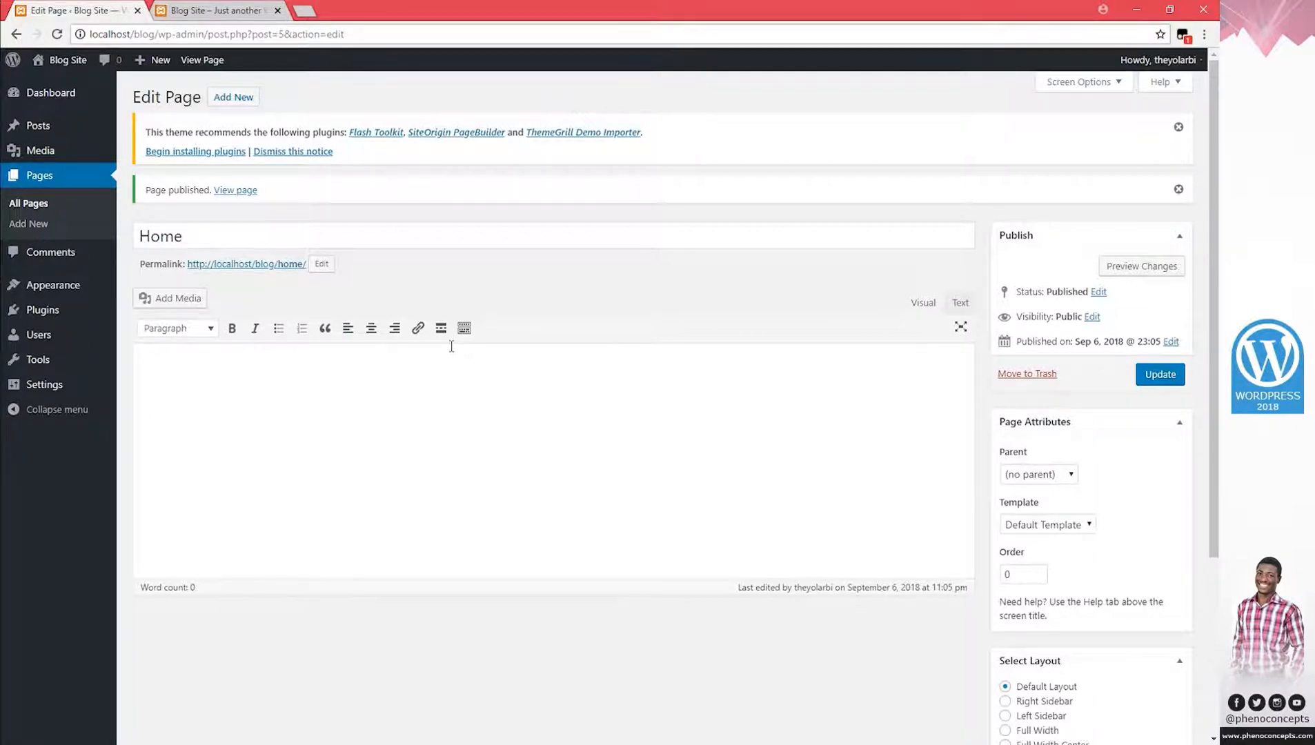
pyautogui.click(1049, 527)
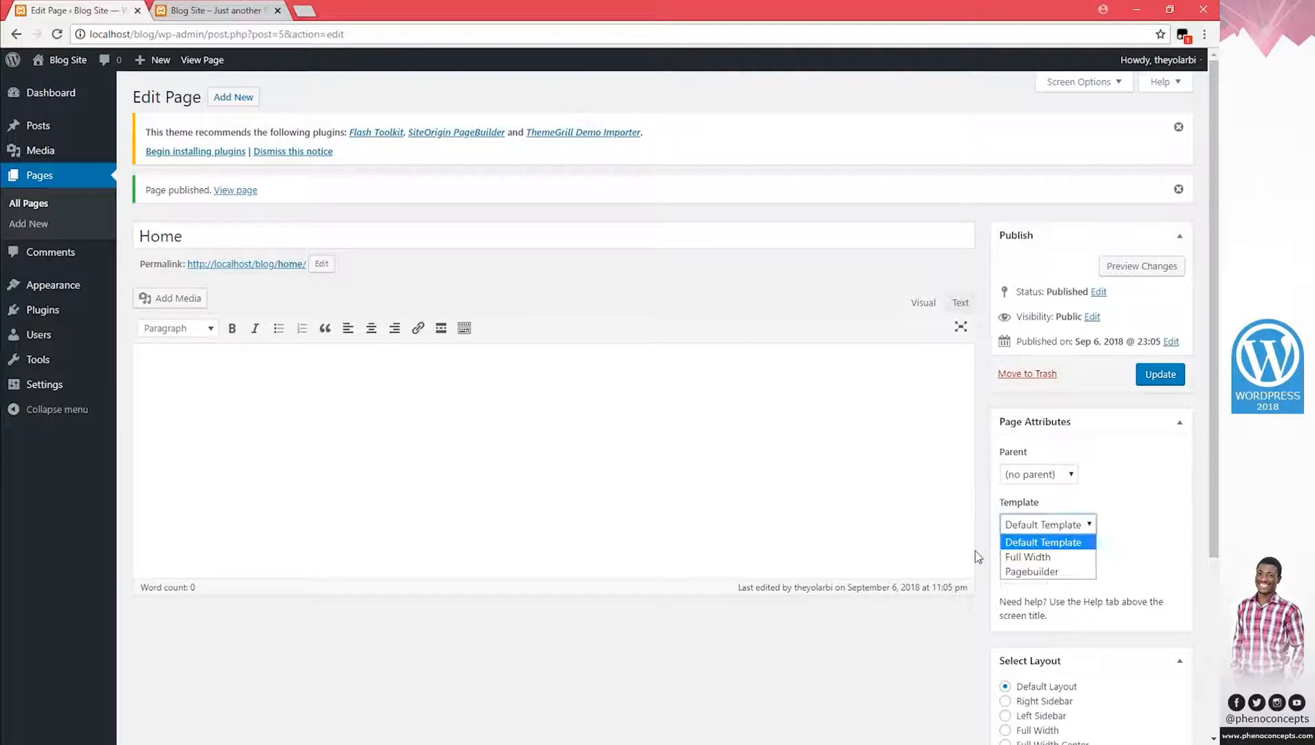
pyautogui.click(1045, 545)
pyautogui.click(194, 14)
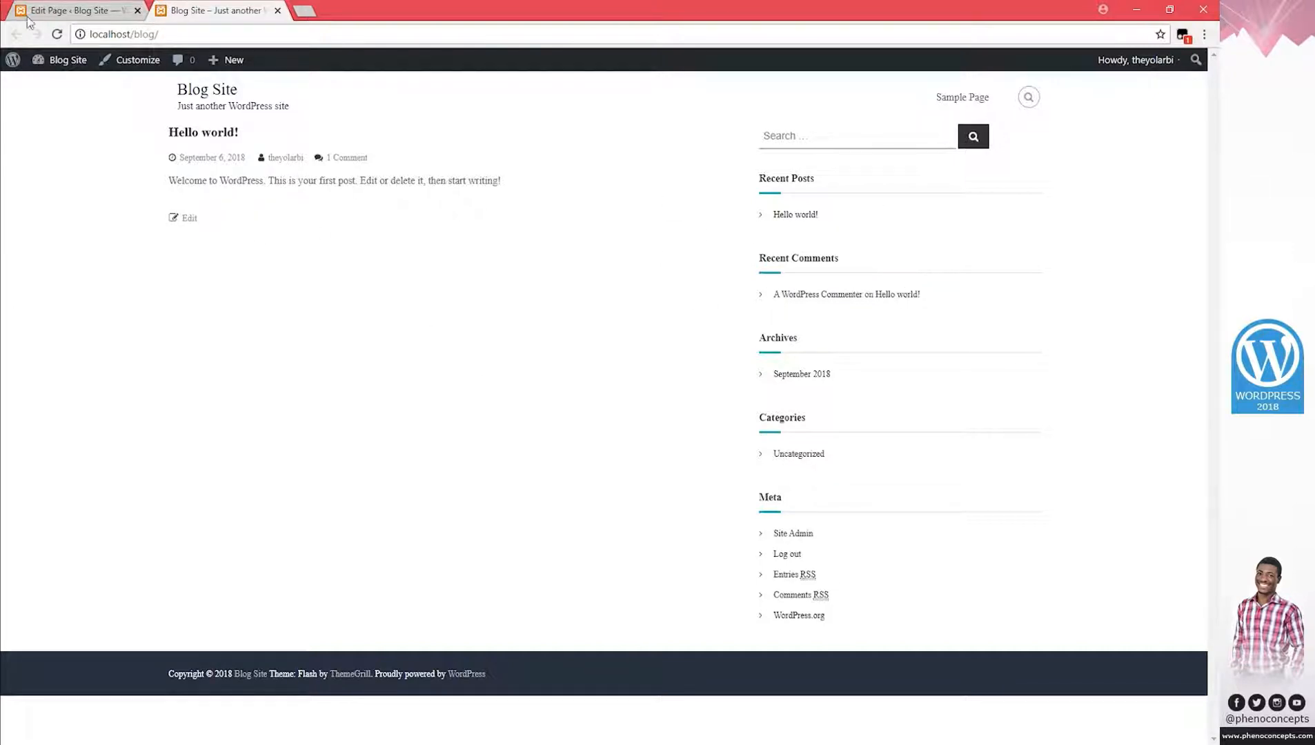
pyautogui.click(73, 14)
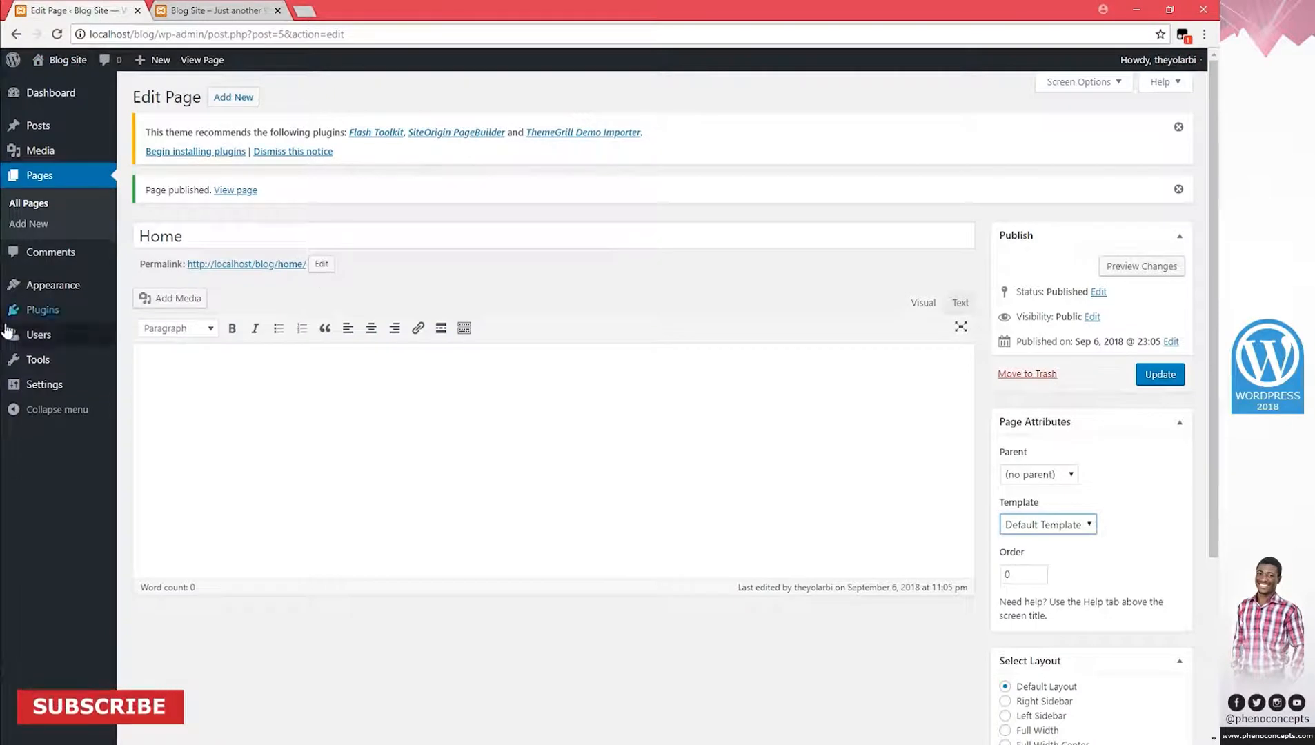
# Bulk-trash the Privacy Policy and Sample Page pages, then go to the Plugins list.
pyautogui.click(46, 181)
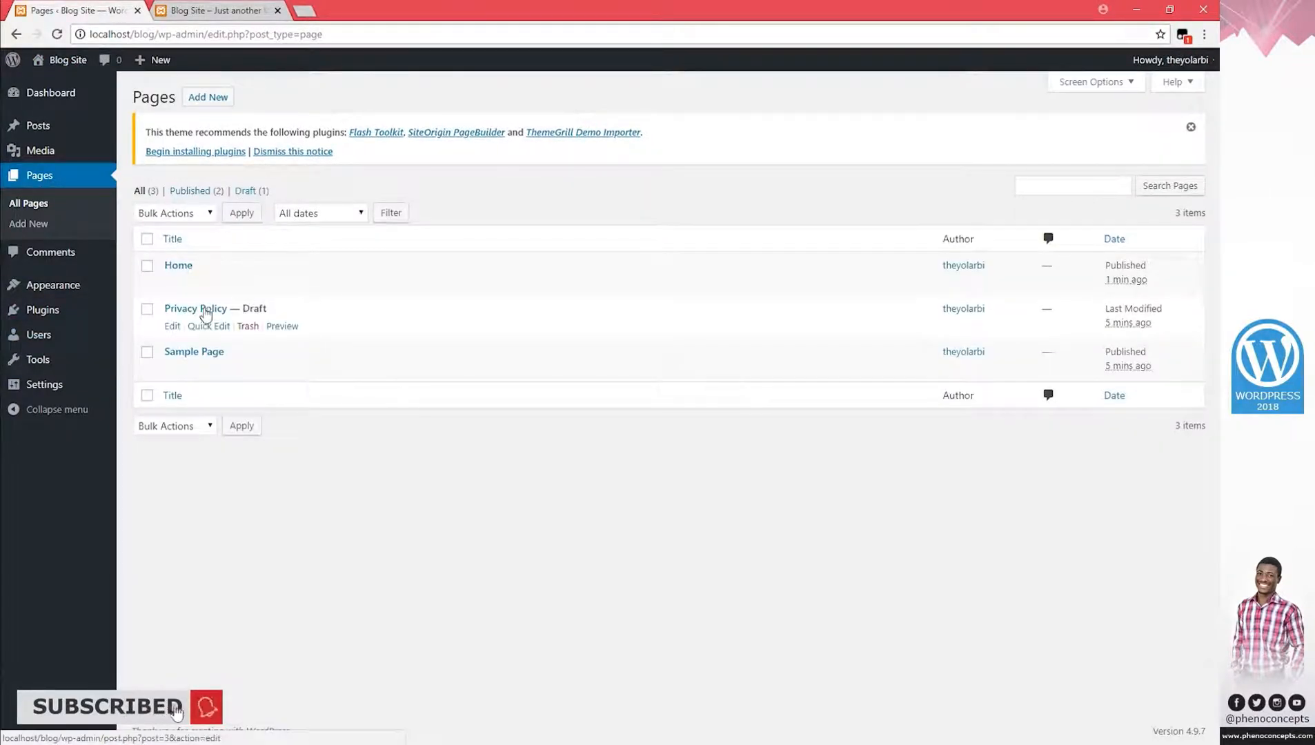
pyautogui.click(147, 308)
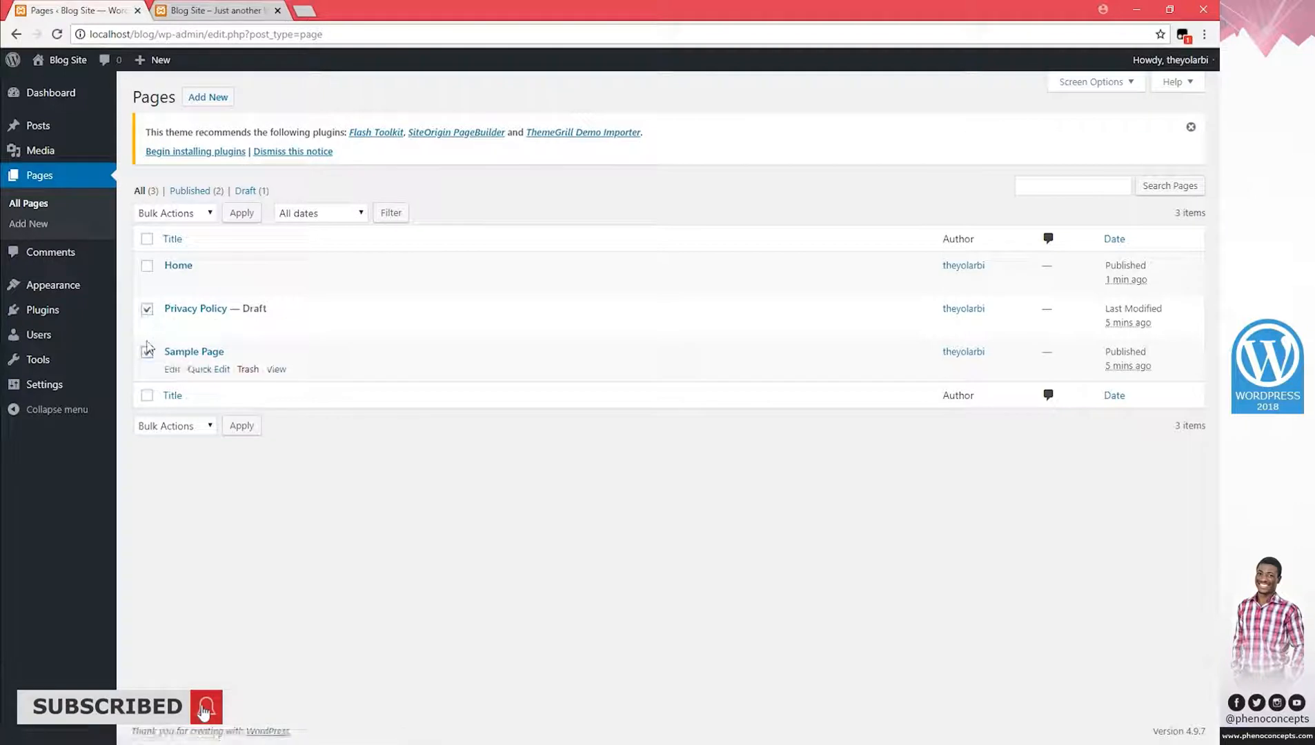
pyautogui.click(178, 212)
pyautogui.click(199, 251)
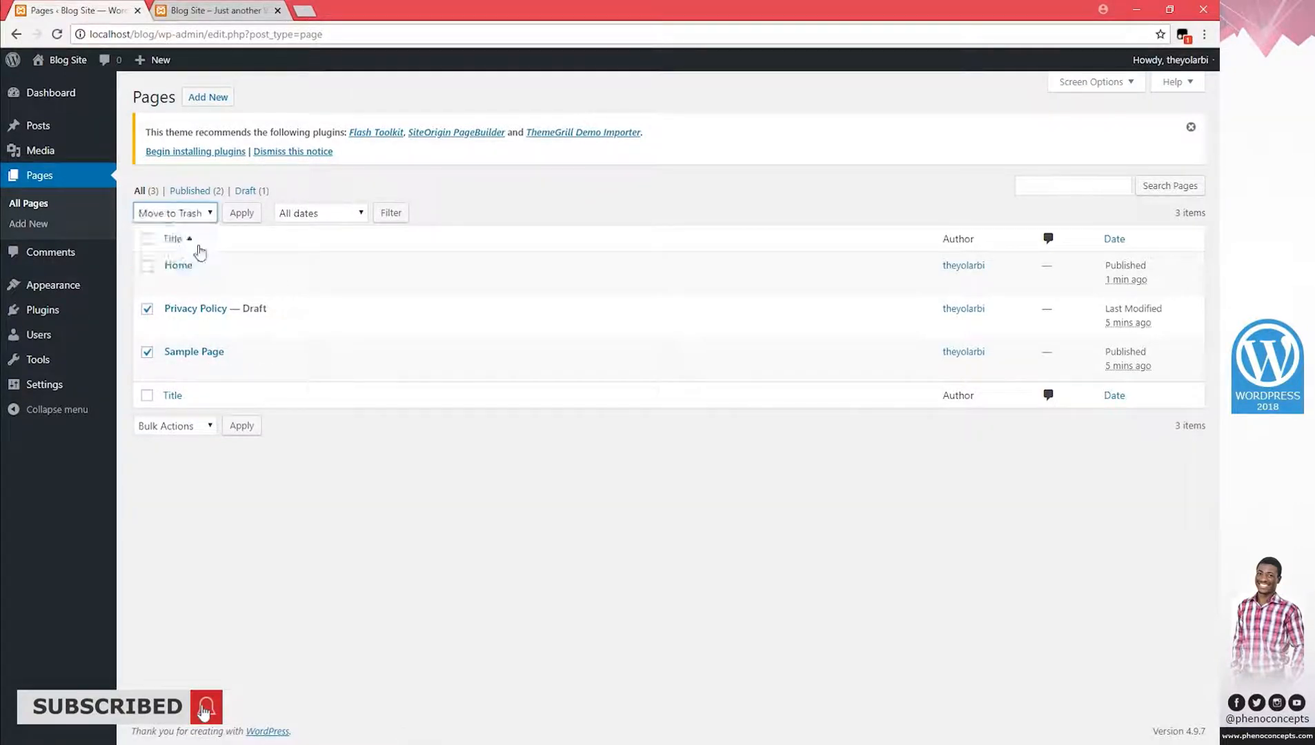
pyautogui.click(241, 212)
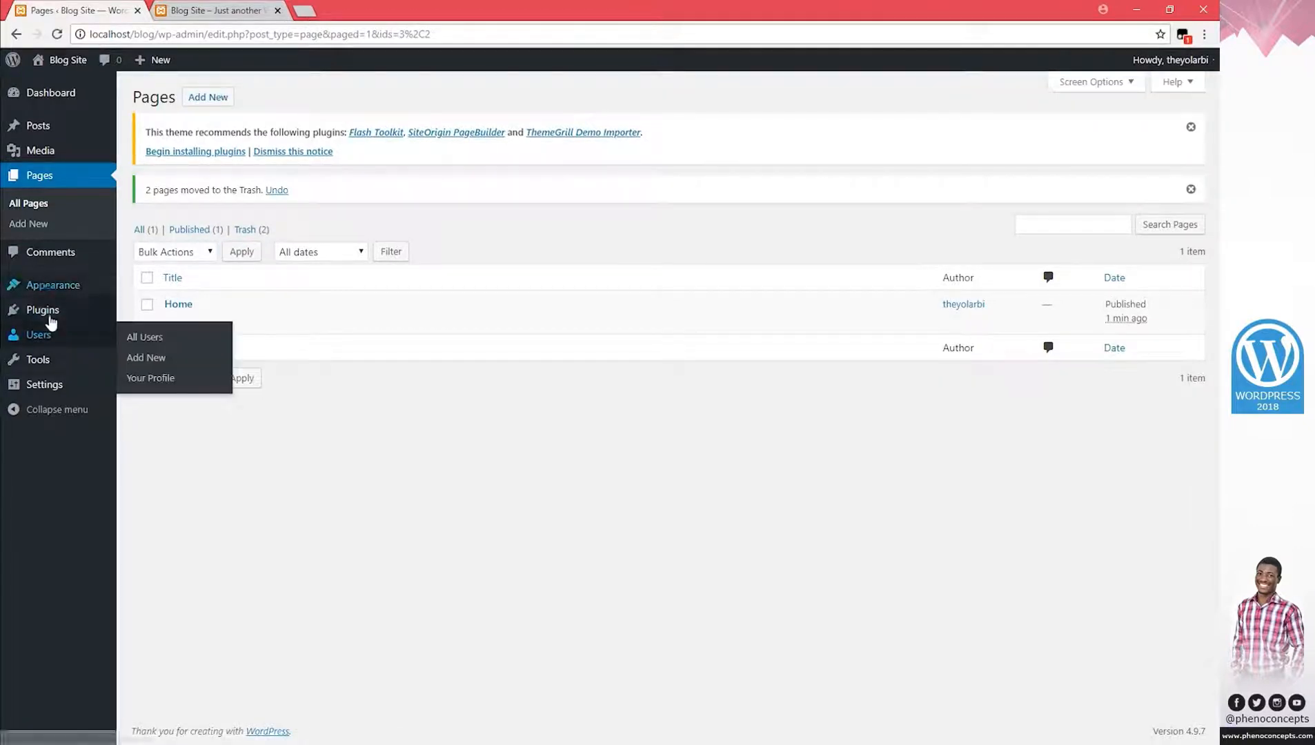
pyautogui.click(58, 311)
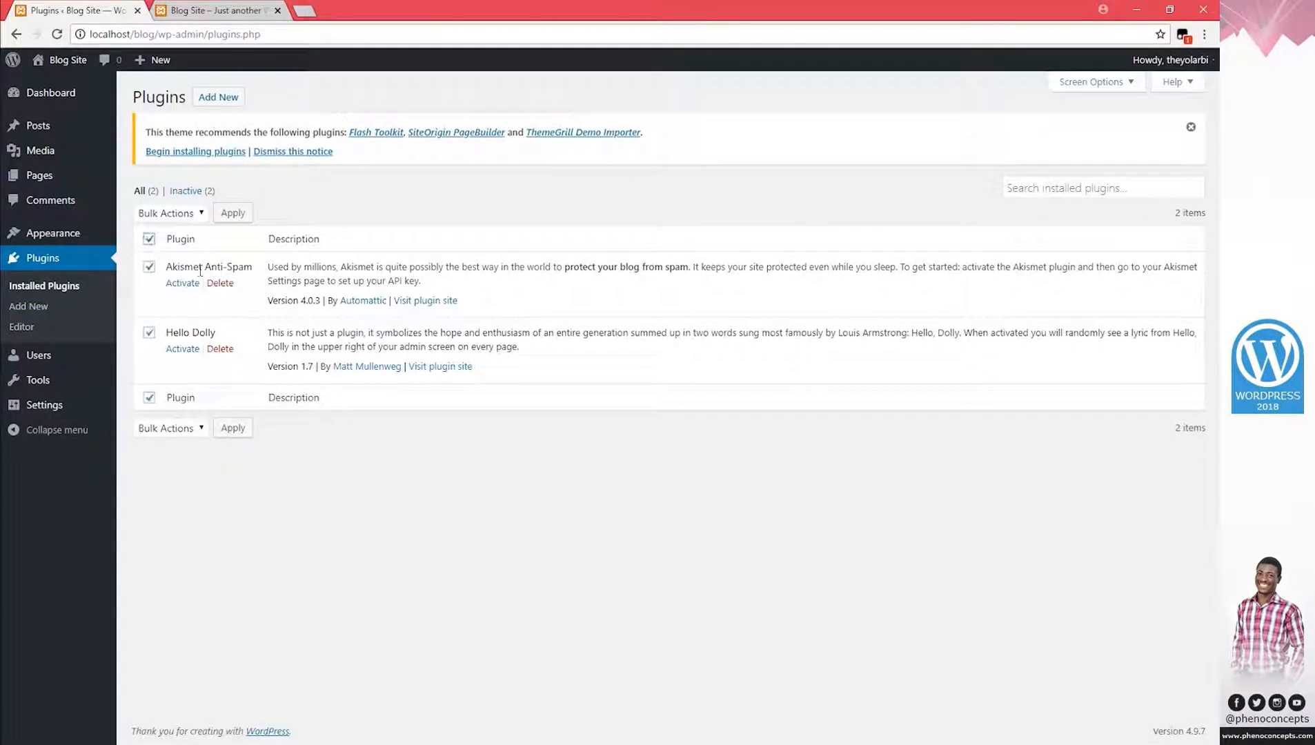
# Bulk-delete the Akismet Anti-Spam and Hello Dolly plugins, confirming with OK, then open Posts.
pyautogui.click(180, 215)
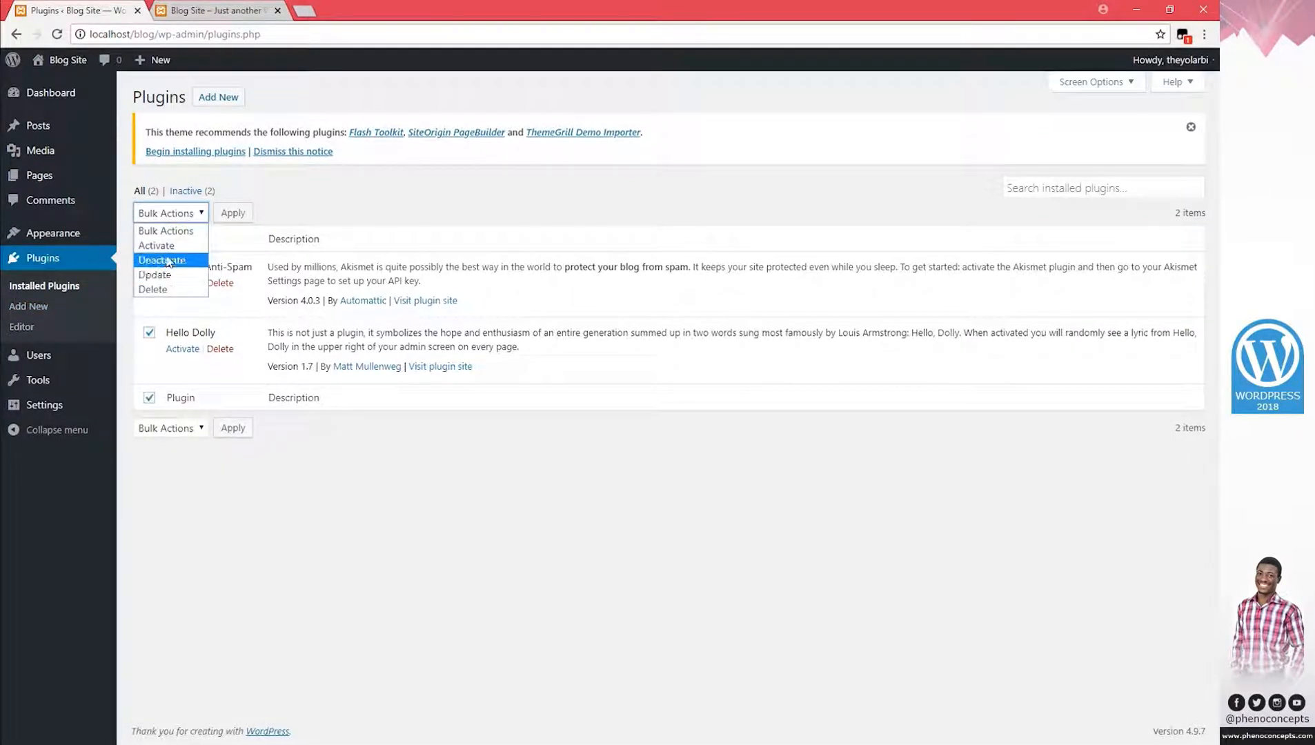
pyautogui.click(162, 217)
pyautogui.click(166, 218)
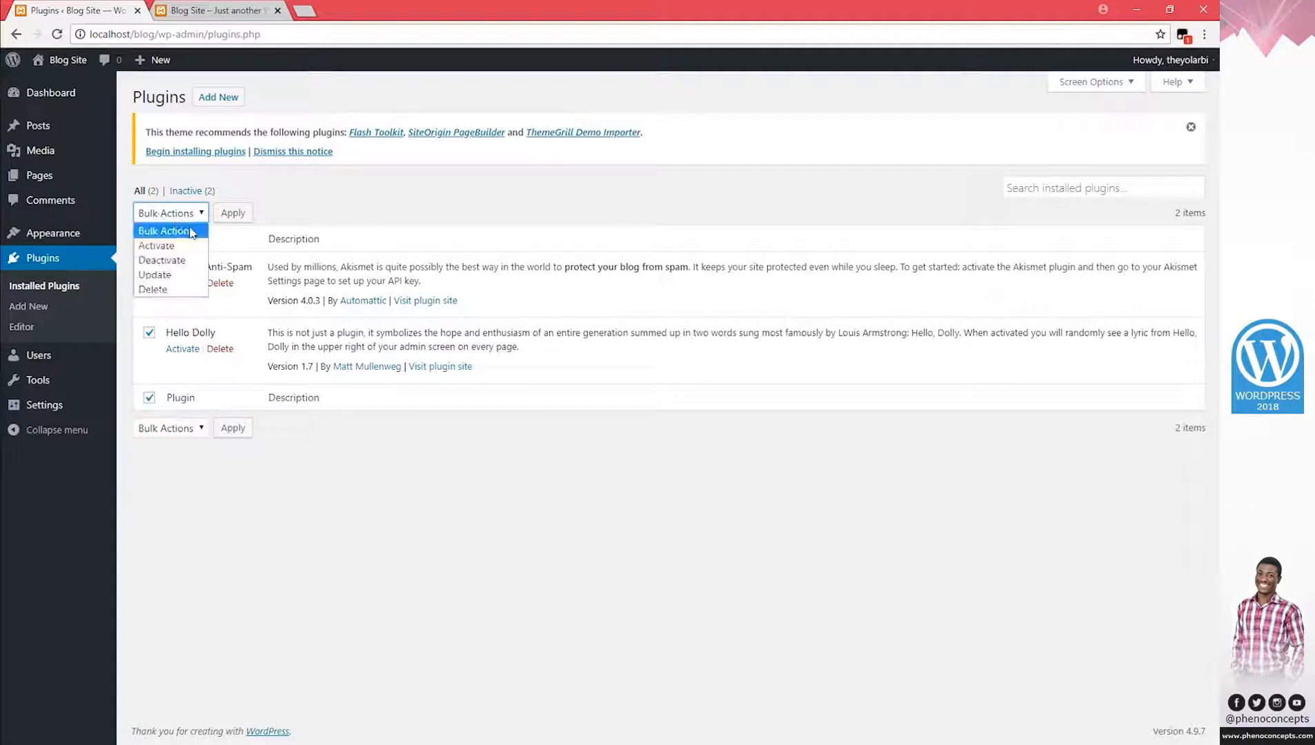
pyautogui.click(178, 294)
pyautogui.click(232, 217)
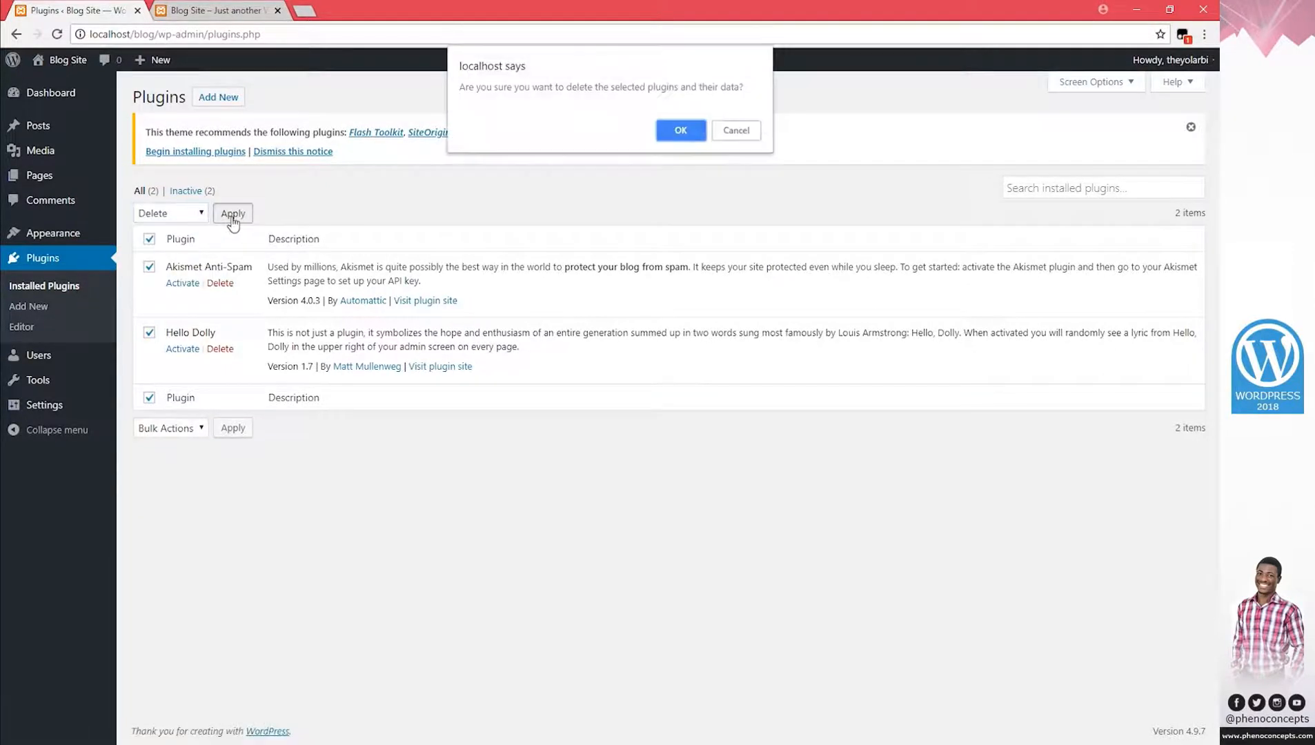
pyautogui.click(663, 132)
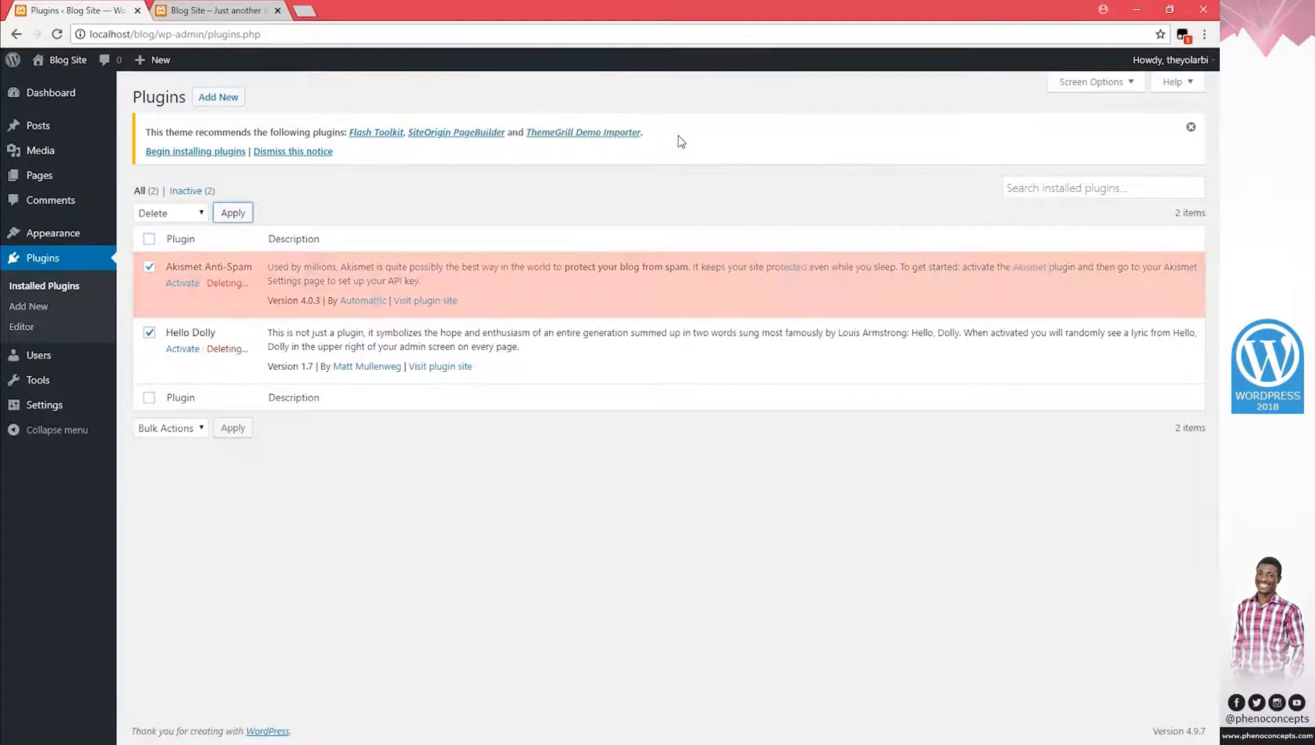
pyautogui.click(221, 10)
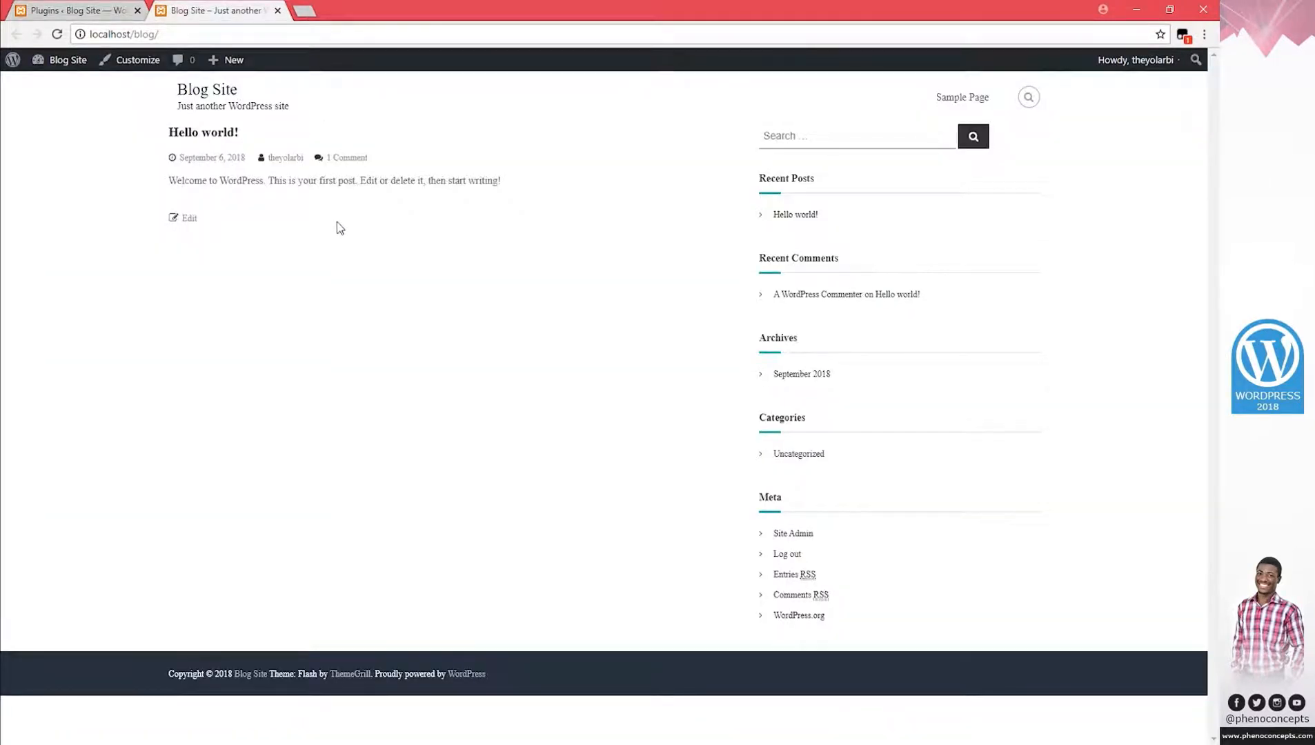
pyautogui.click(95, 11)
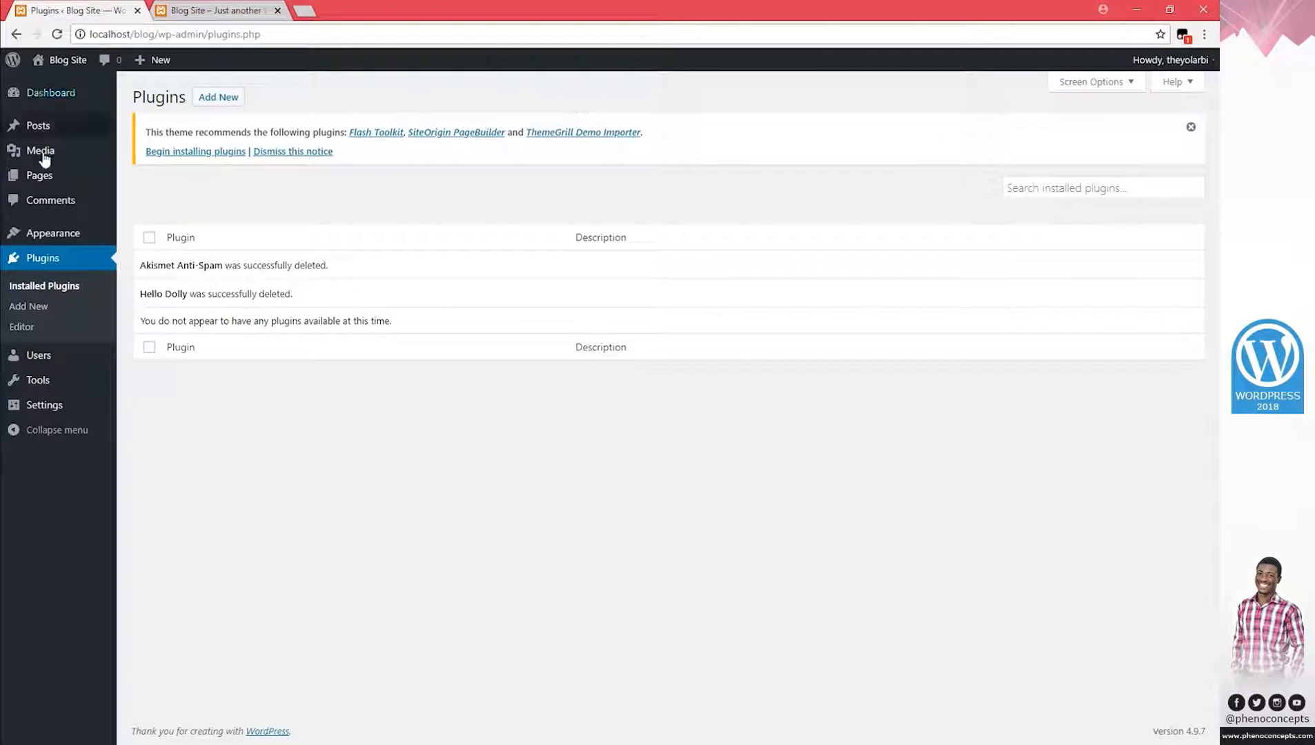
pyautogui.click(49, 125)
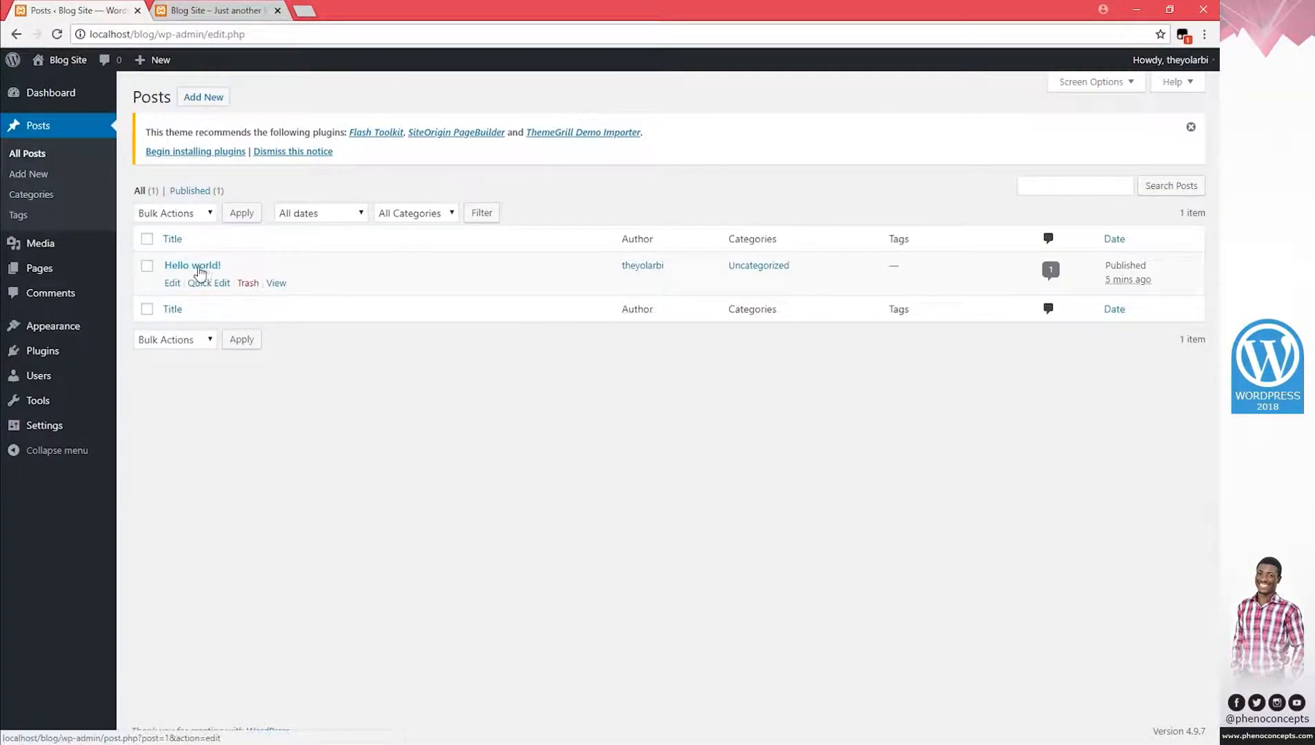
# Reload and review the blog front page, then start a blank post from Posts > Add New.
pyautogui.click(187, 8)
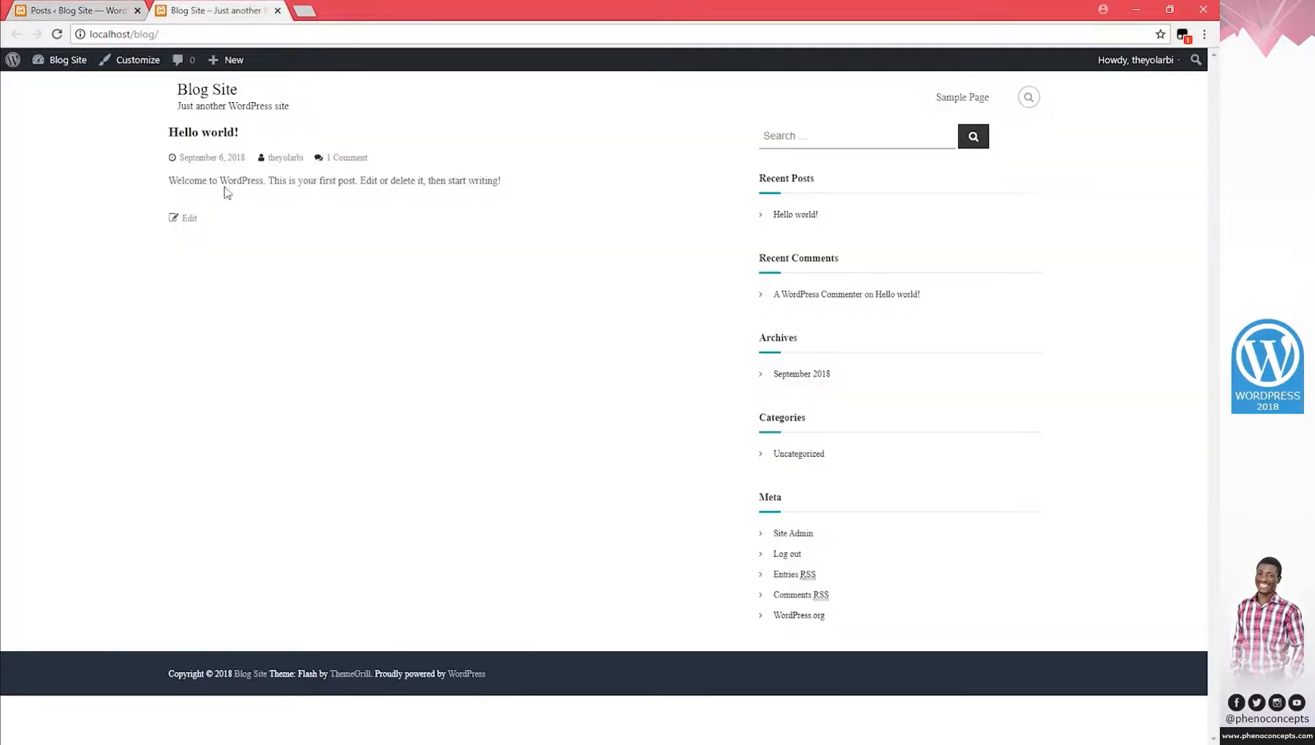
pyautogui.moveTo(195, 183); pyautogui.dragTo(432, 185)
pyautogui.click(445, 190)
pyautogui.click(199, 95)
pyautogui.click(74, 11)
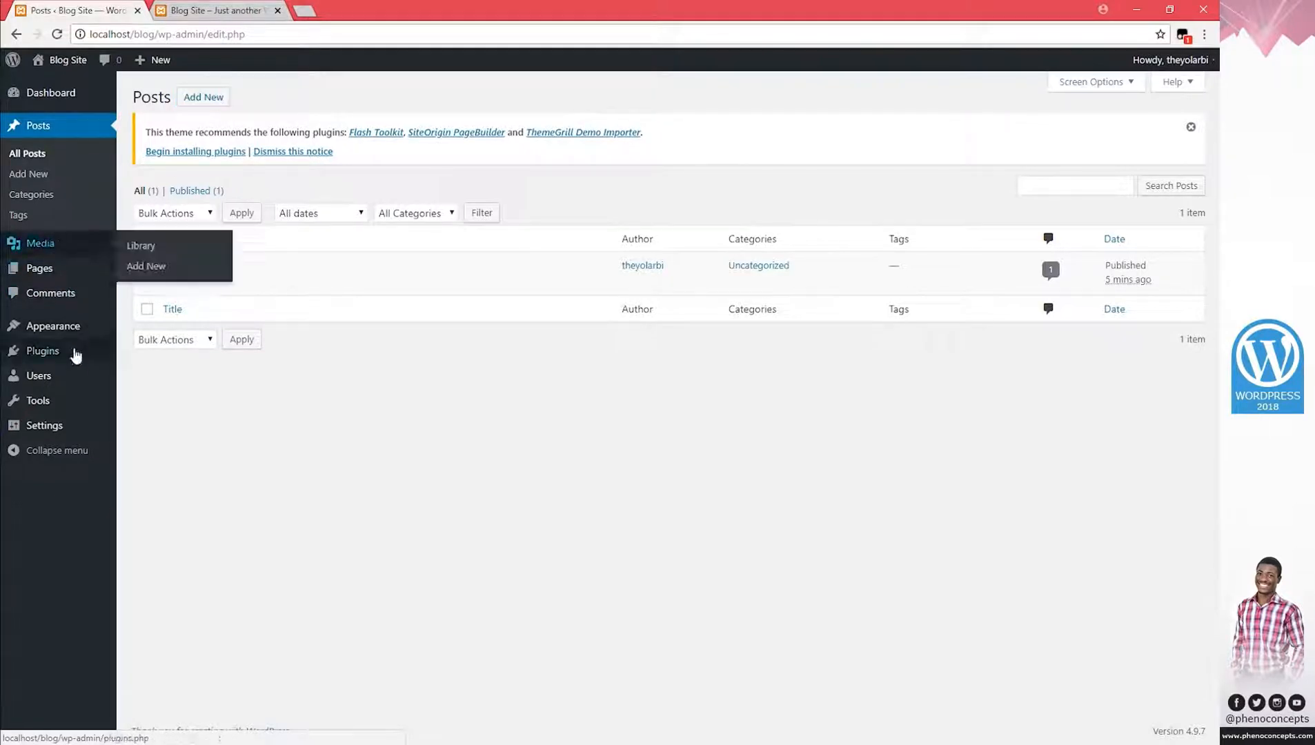
pyautogui.moveTo(64, 334)
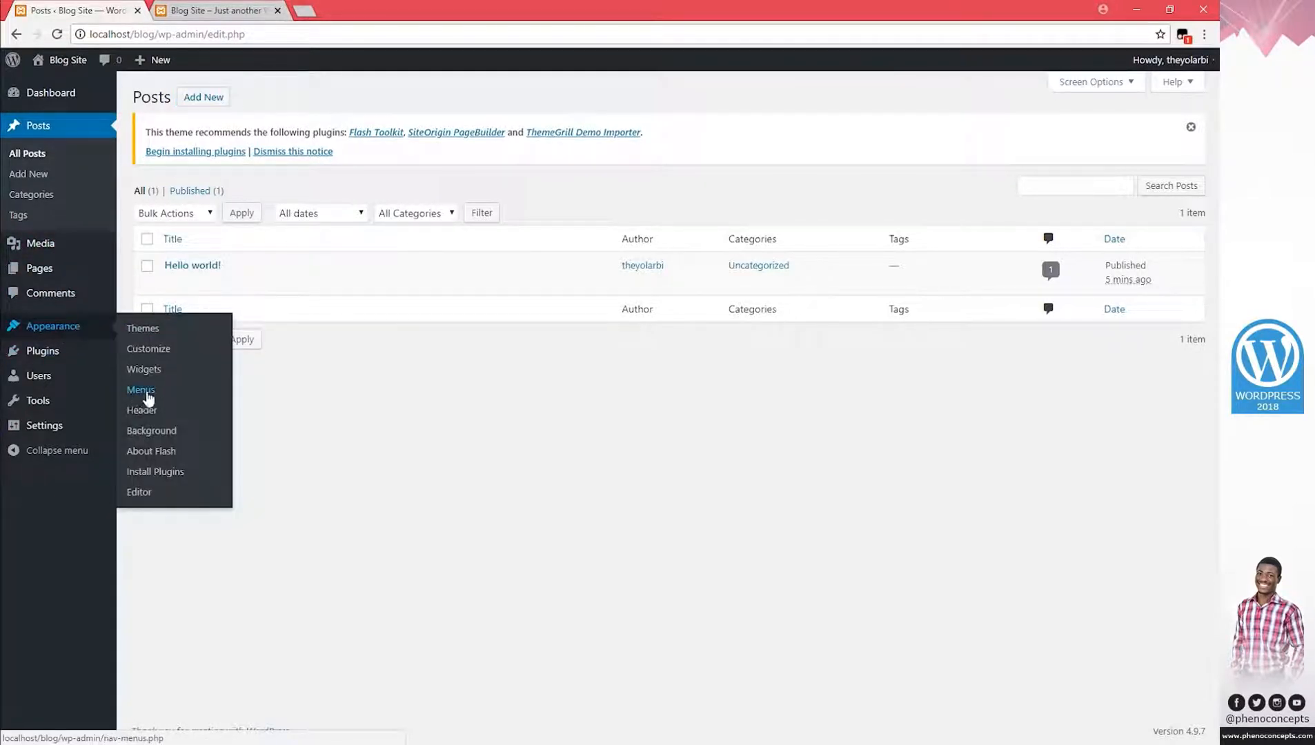
pyautogui.click(214, 10)
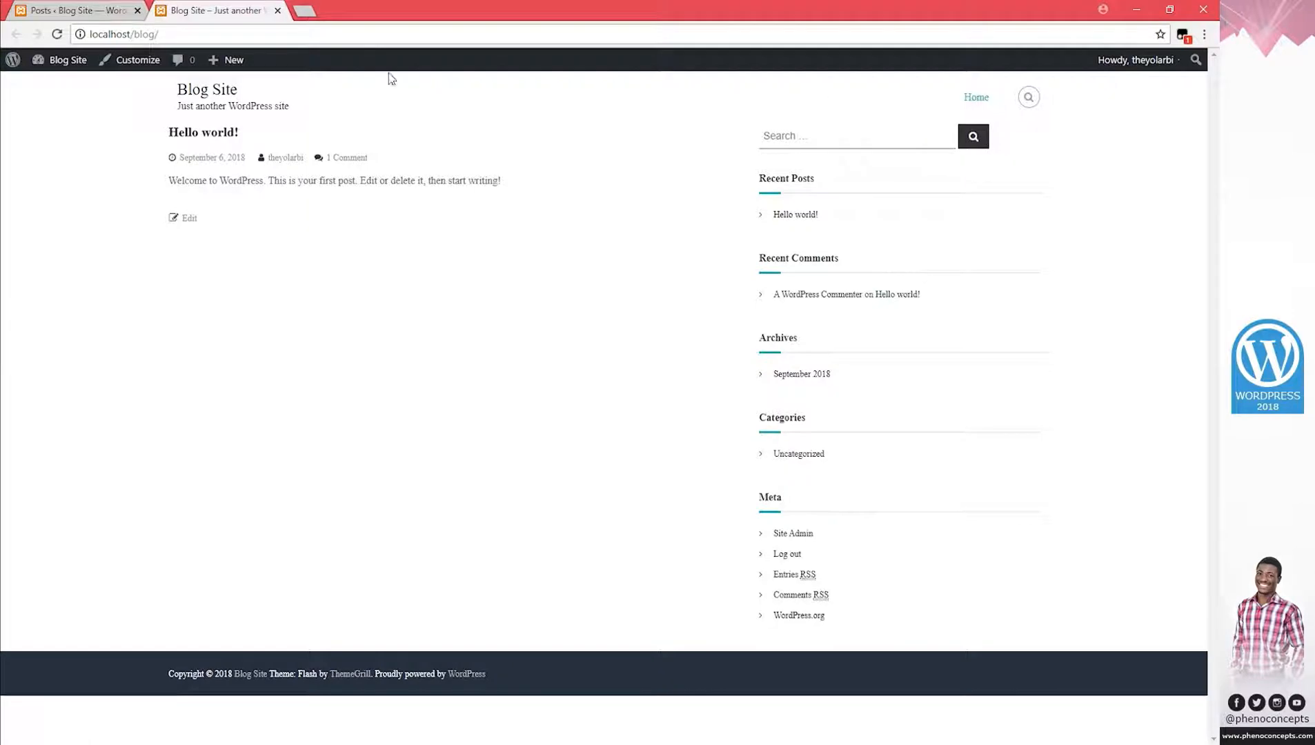
pyautogui.click(83, 17)
pyautogui.click(201, 98)
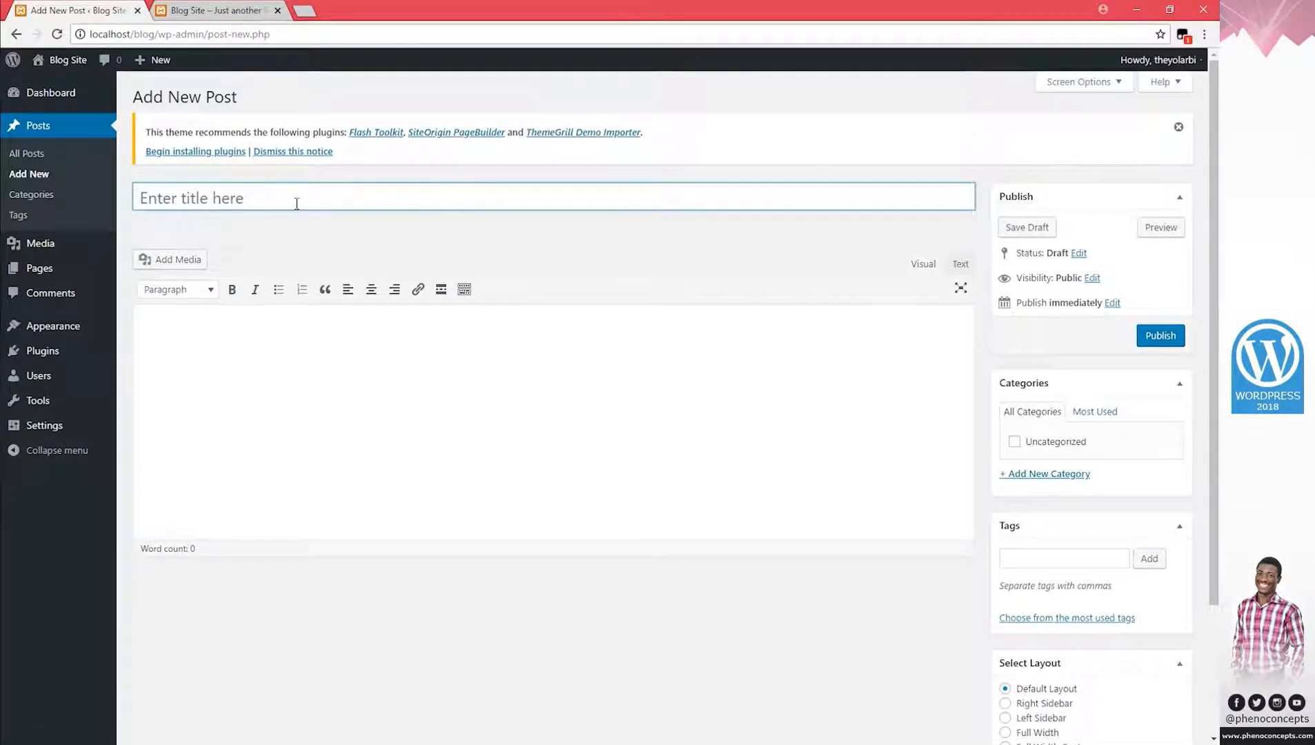
# In File Explorer, open Website Details > Images > Featured Images and select all three images.
pyautogui.click(142, 744)
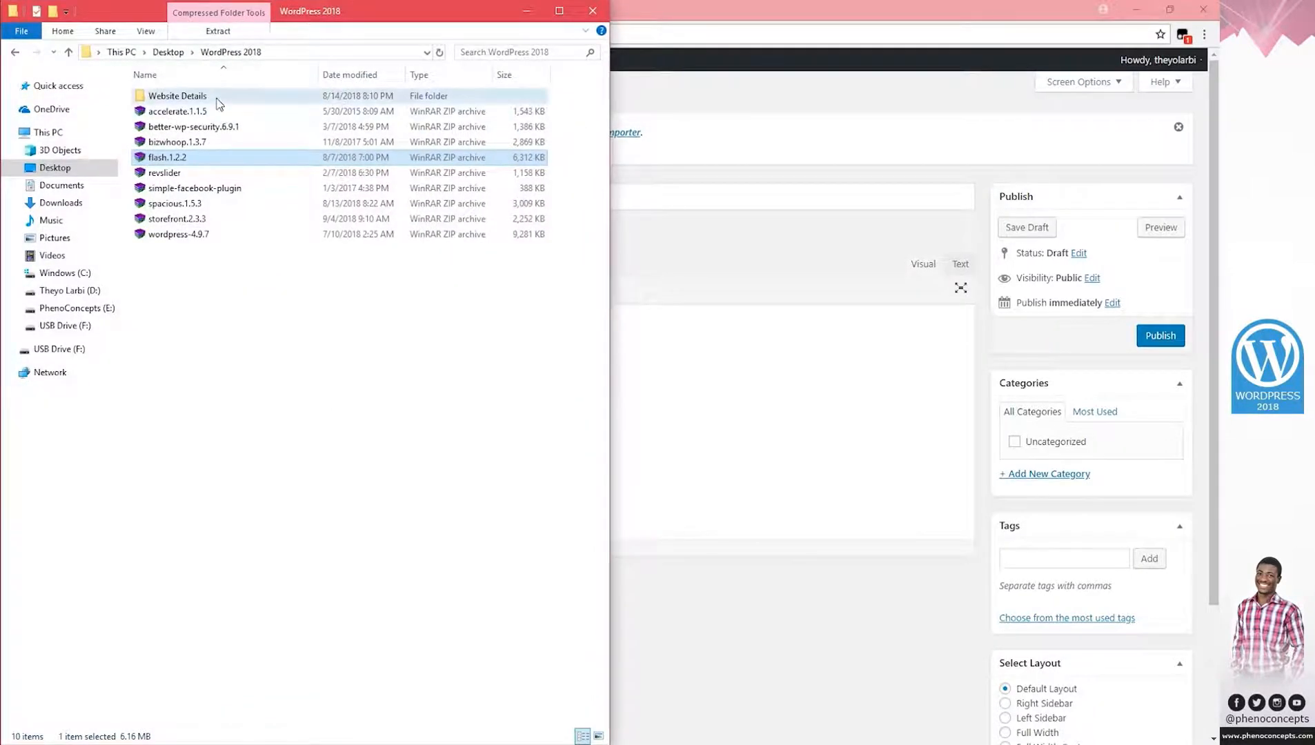
pyautogui.doubleClick(215, 102)
pyautogui.click(559, 10)
pyautogui.doubleClick(176, 91)
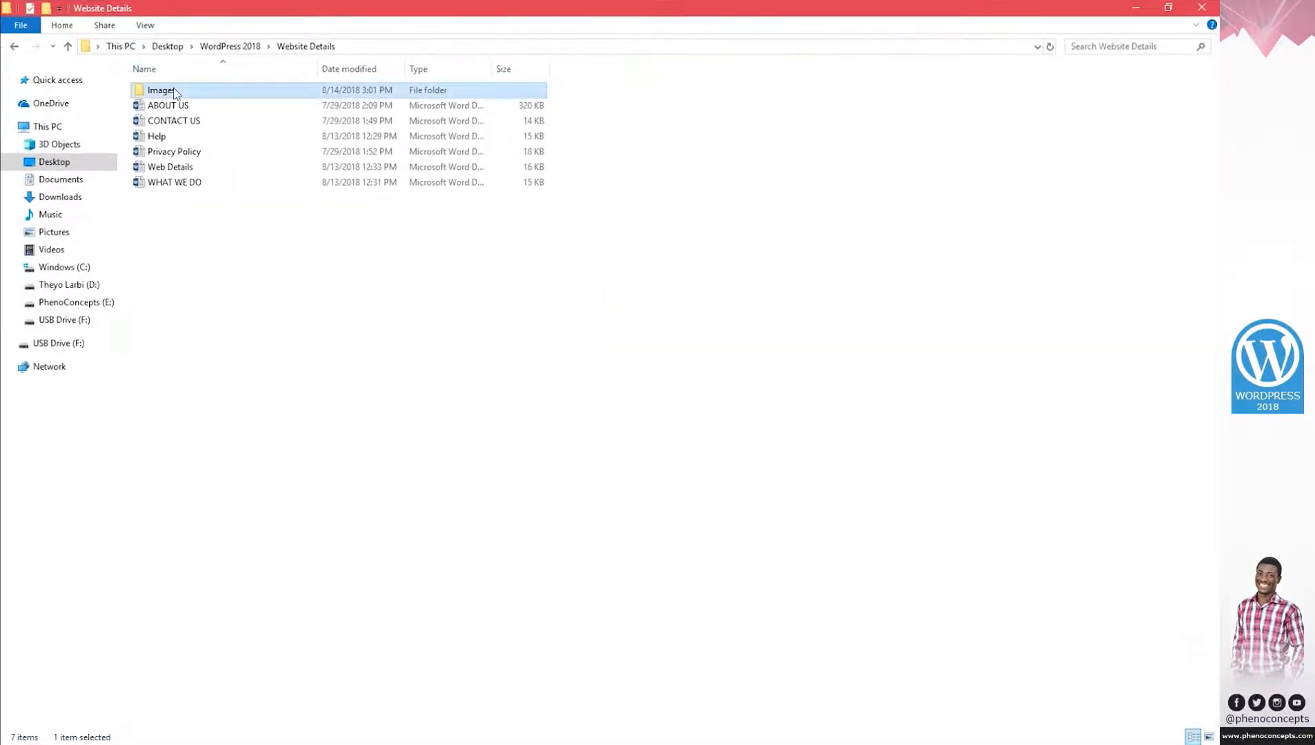
pyautogui.doubleClick(176, 91)
pyautogui.moveTo(373, 144); pyautogui.dragTo(120, 55)
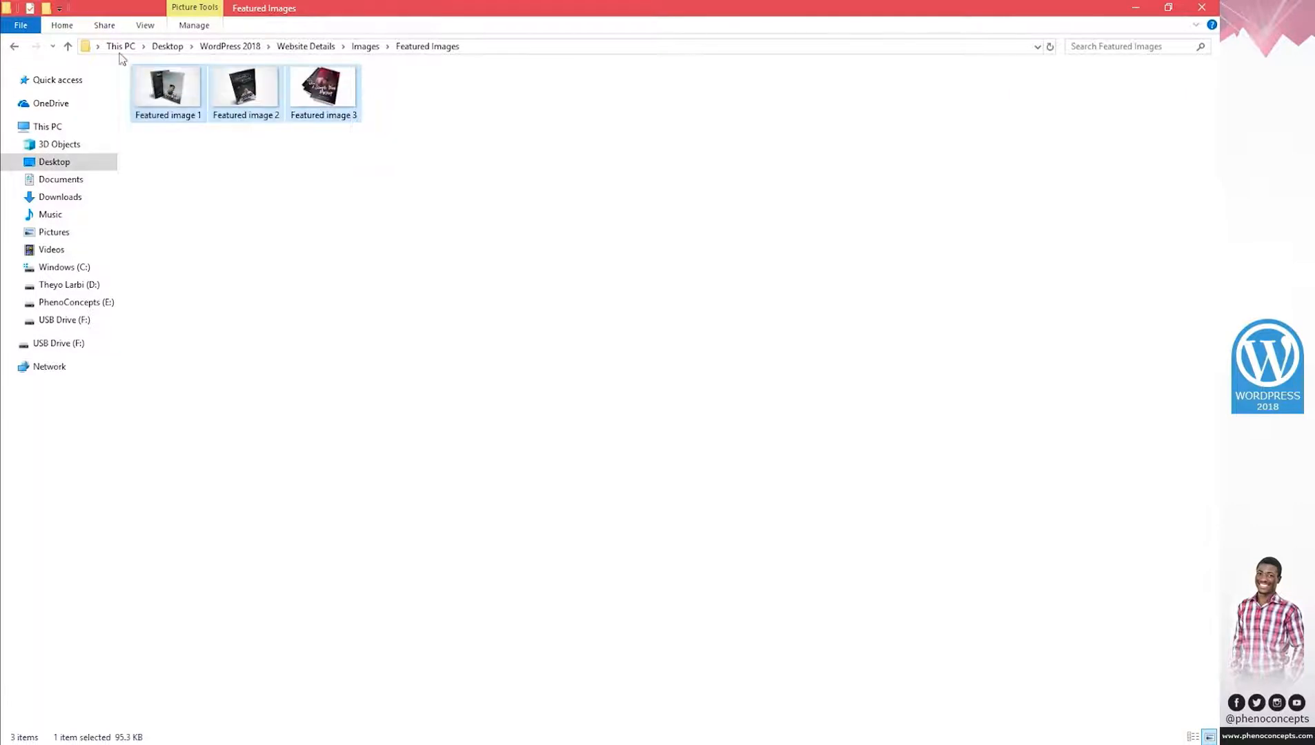
# Open the Media Library in a new tab and drag the three featured images into it.
pyautogui.hotkey('alt', 'Tab')
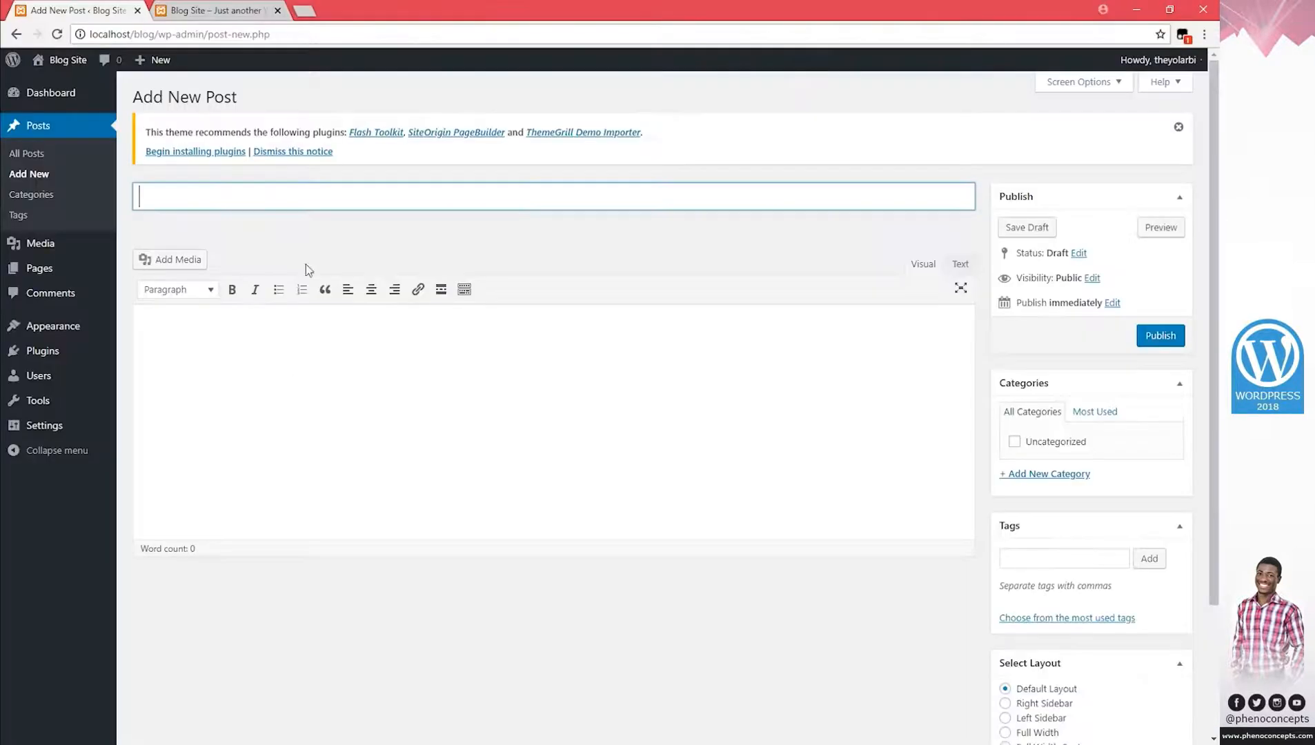
pyautogui.click(47, 246)
pyautogui.rightClick(47, 247)
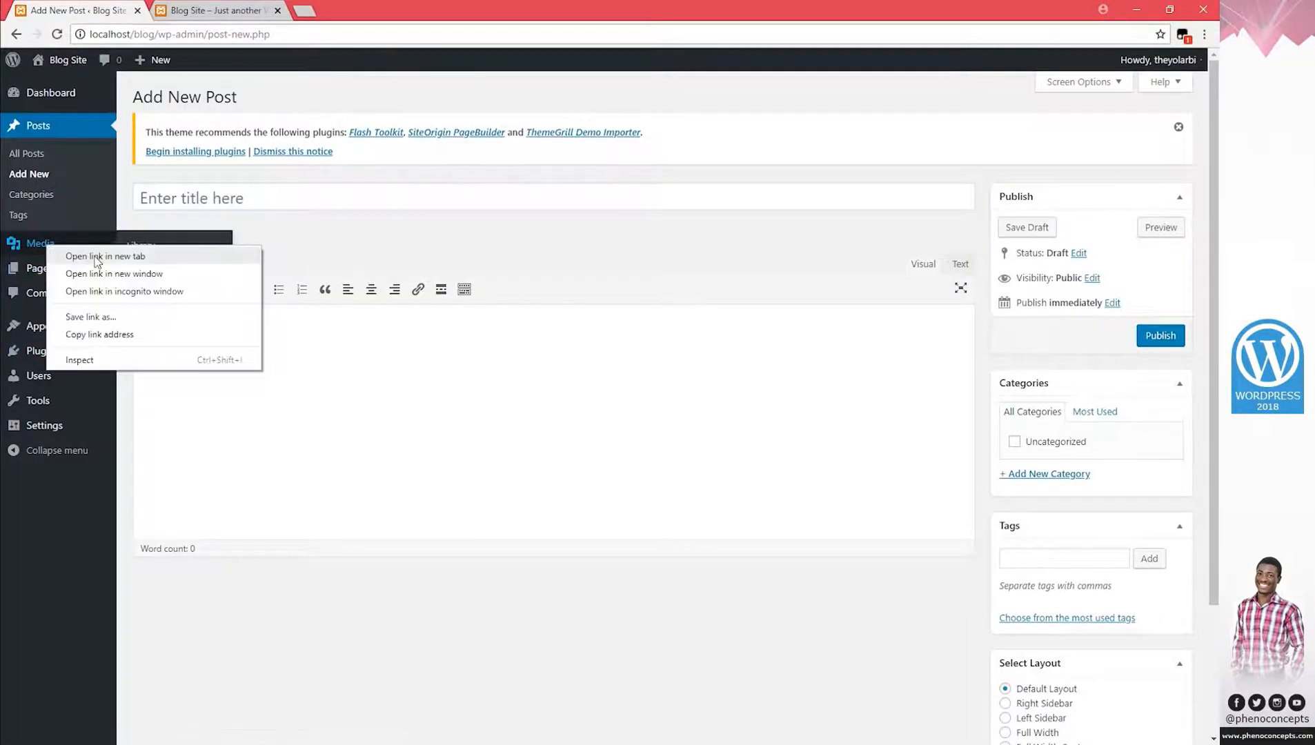
pyautogui.click(104, 258)
pyautogui.click(324, 10)
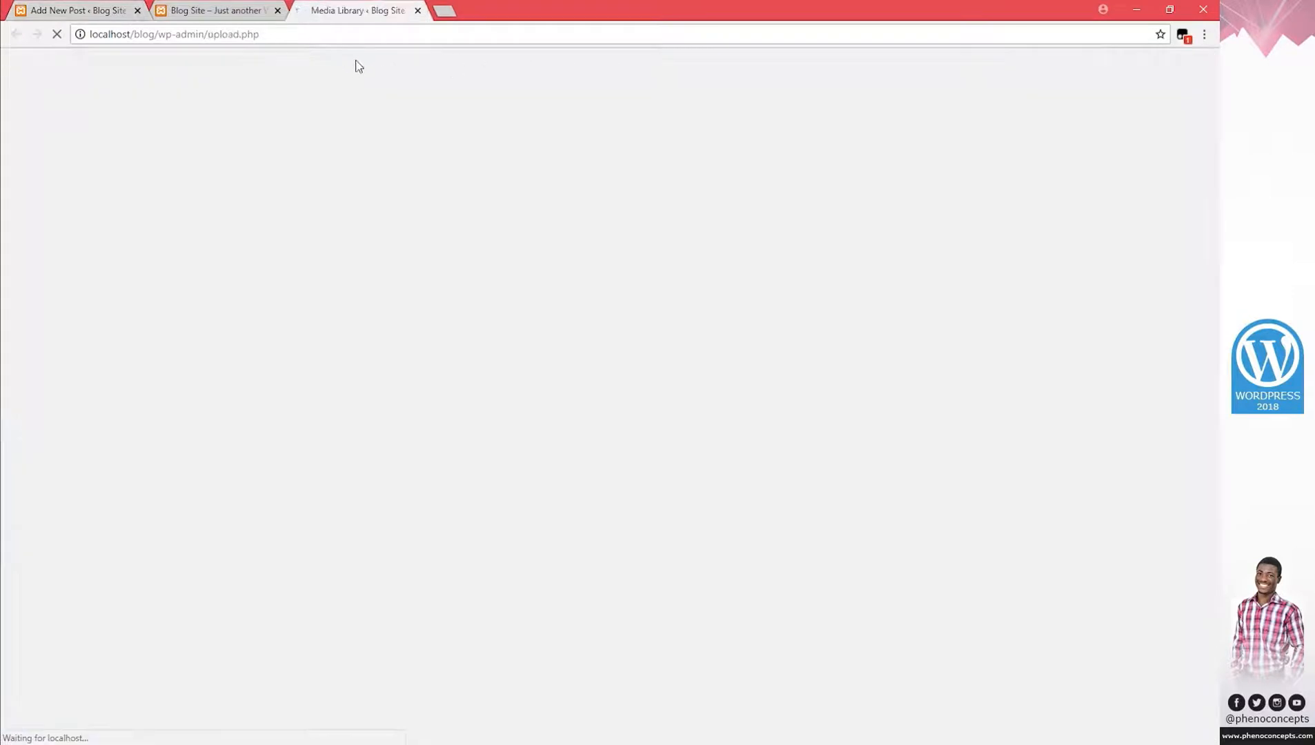
pyautogui.hotkey('alt', 'Tab')
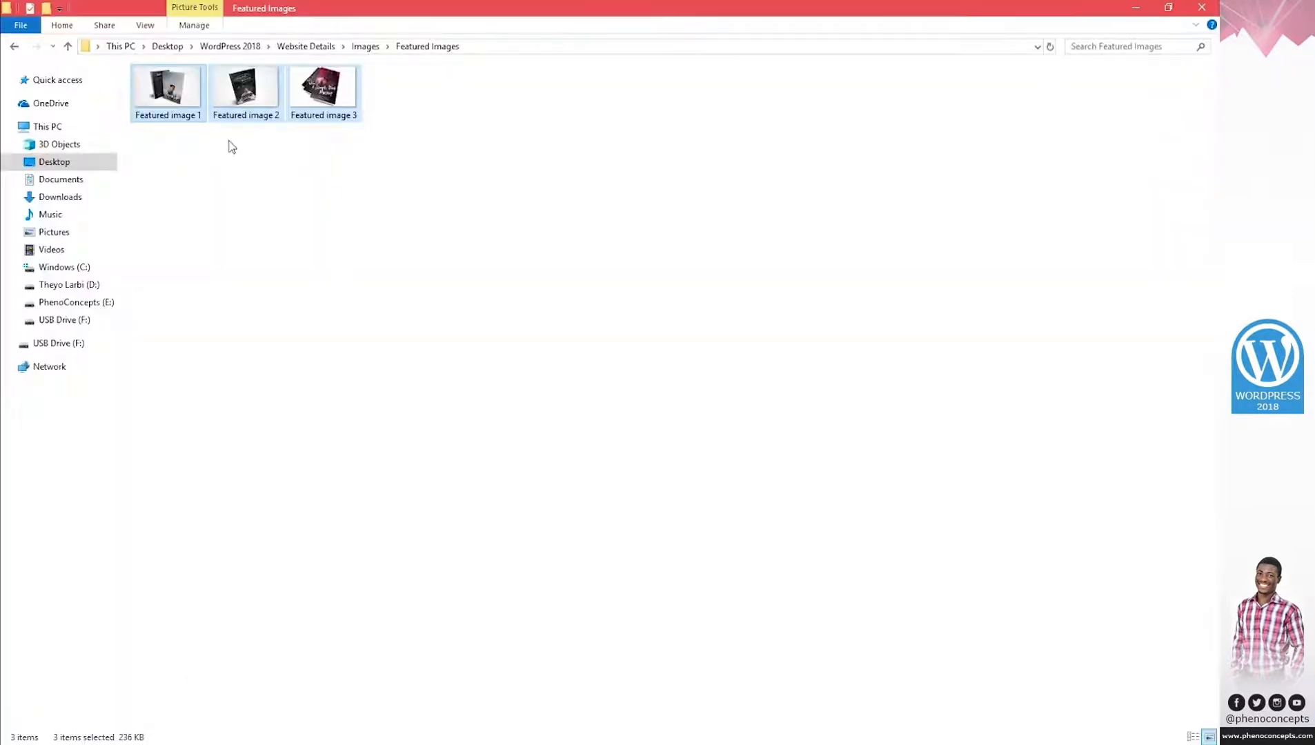
pyautogui.moveTo(158, 95); pyautogui.dragTo(405, 320)
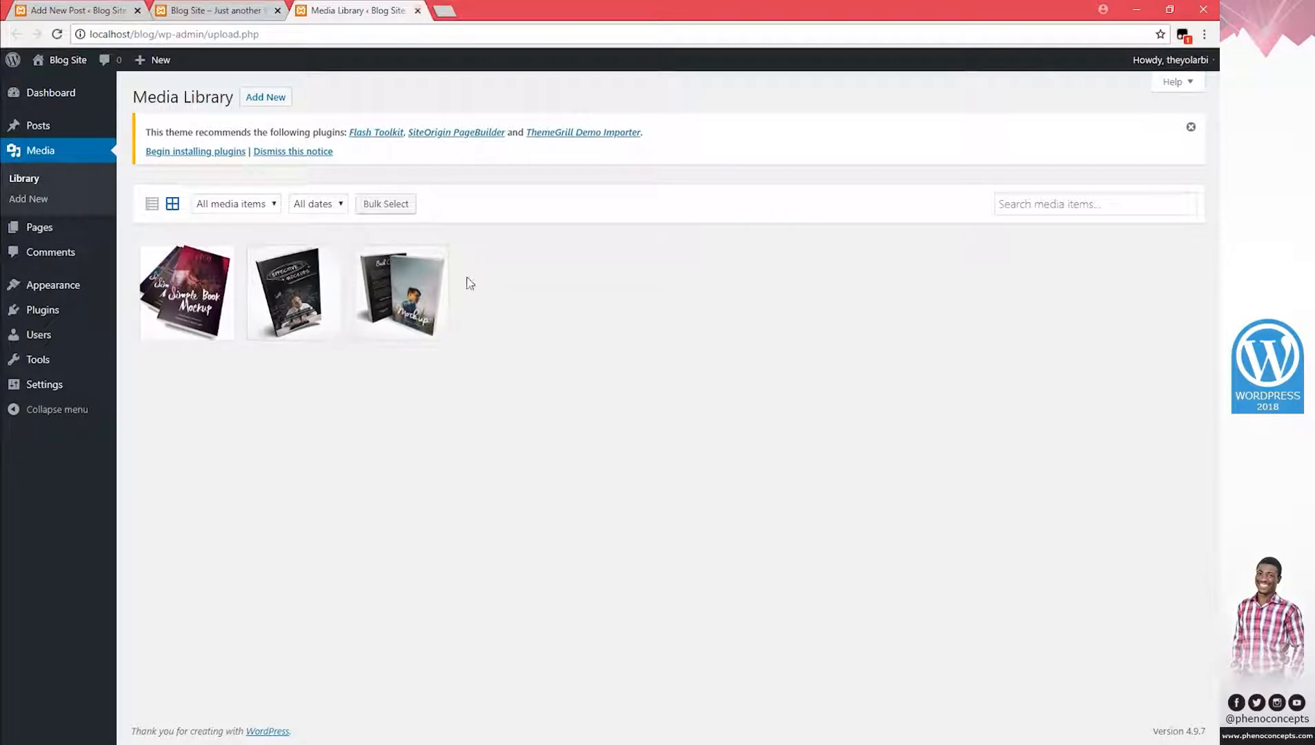
pyautogui.click(417, 10)
# Close the front-page tab and title the new post 'Mockup' so the draft autosaves.
pyautogui.click(277, 11)
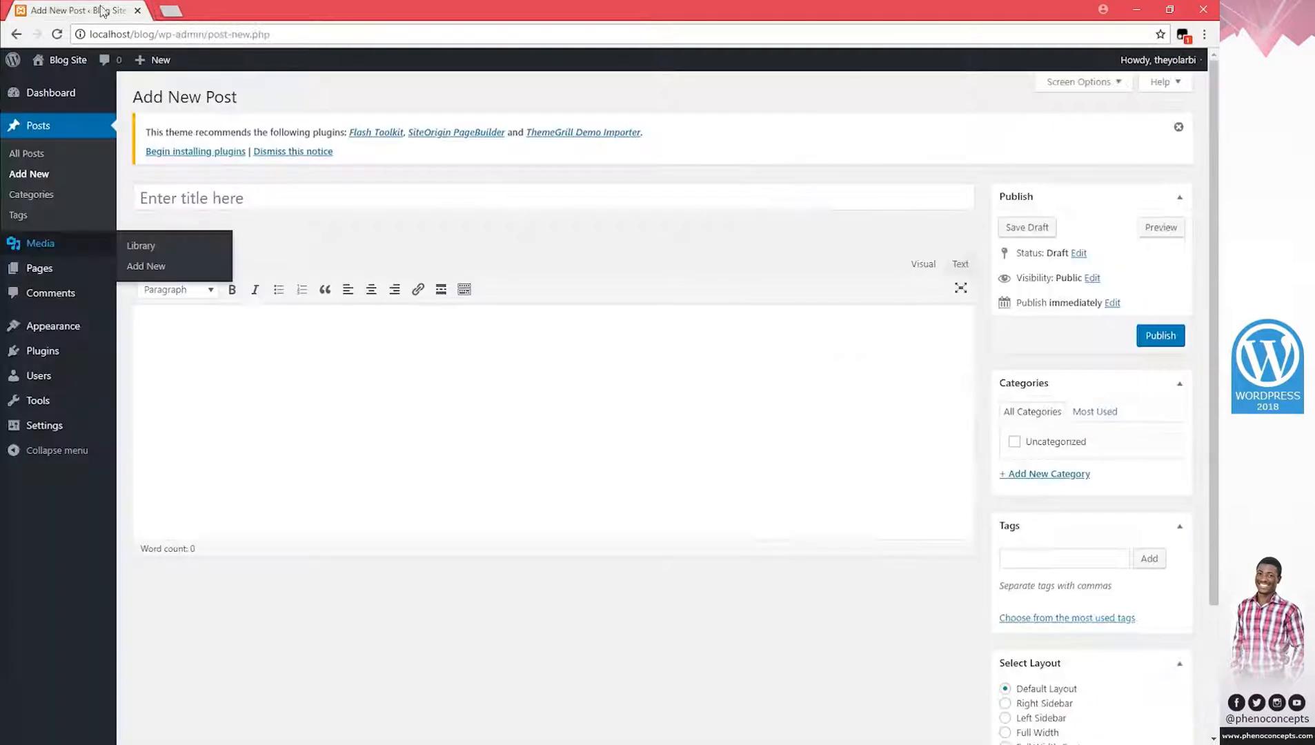
pyautogui.click(290, 189)
pyautogui.write('Mockup')
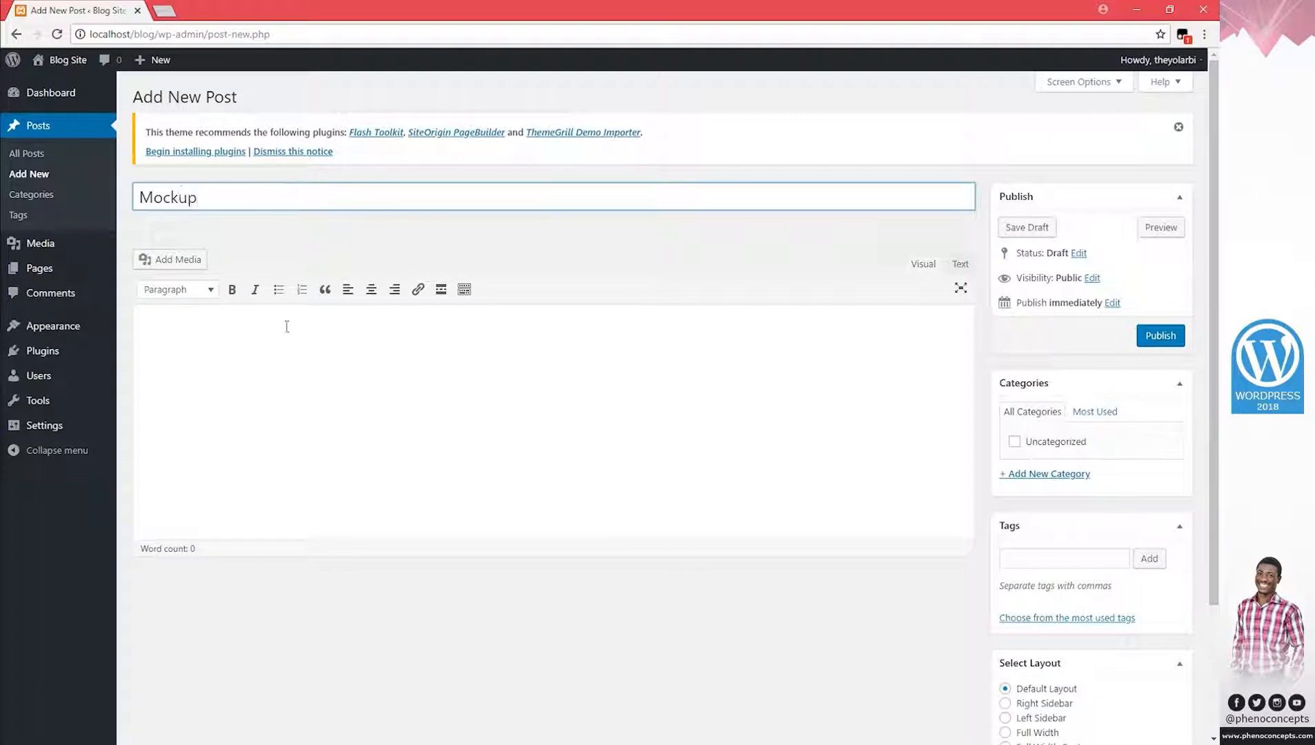
pyautogui.click(283, 363)
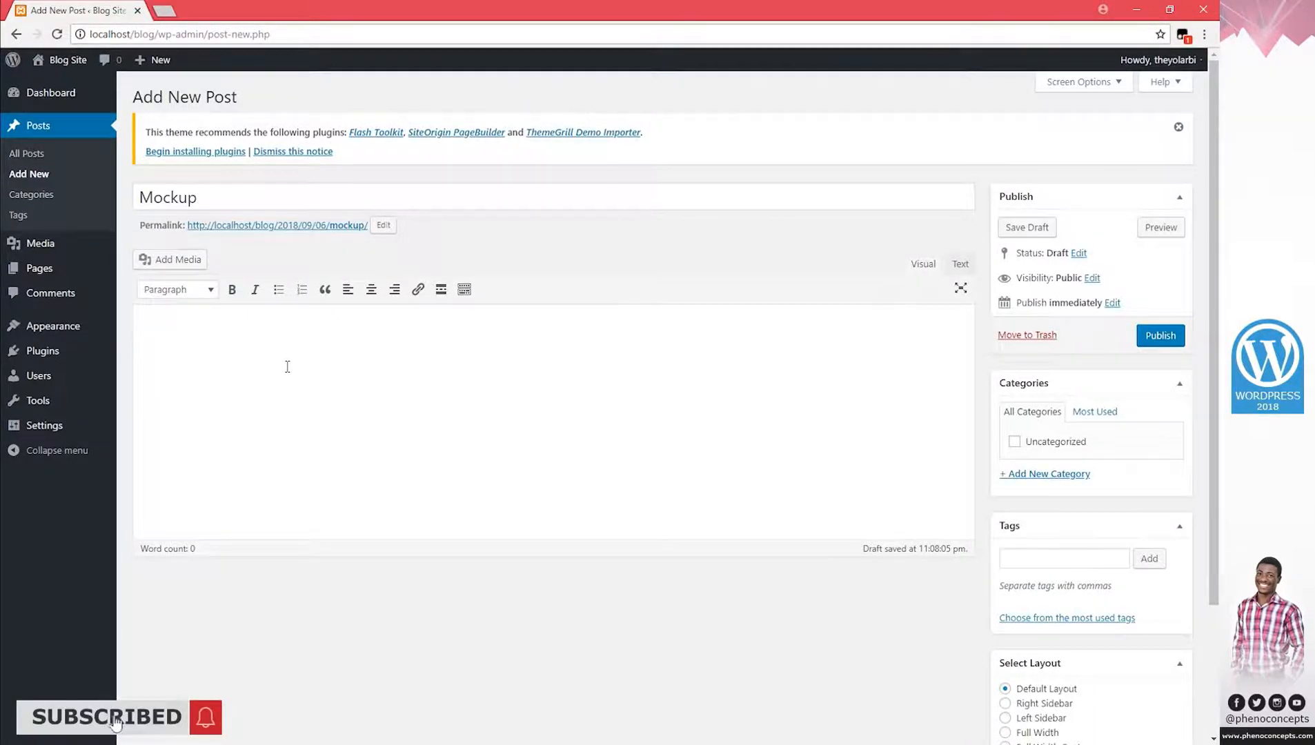
pyautogui.press('super+e')
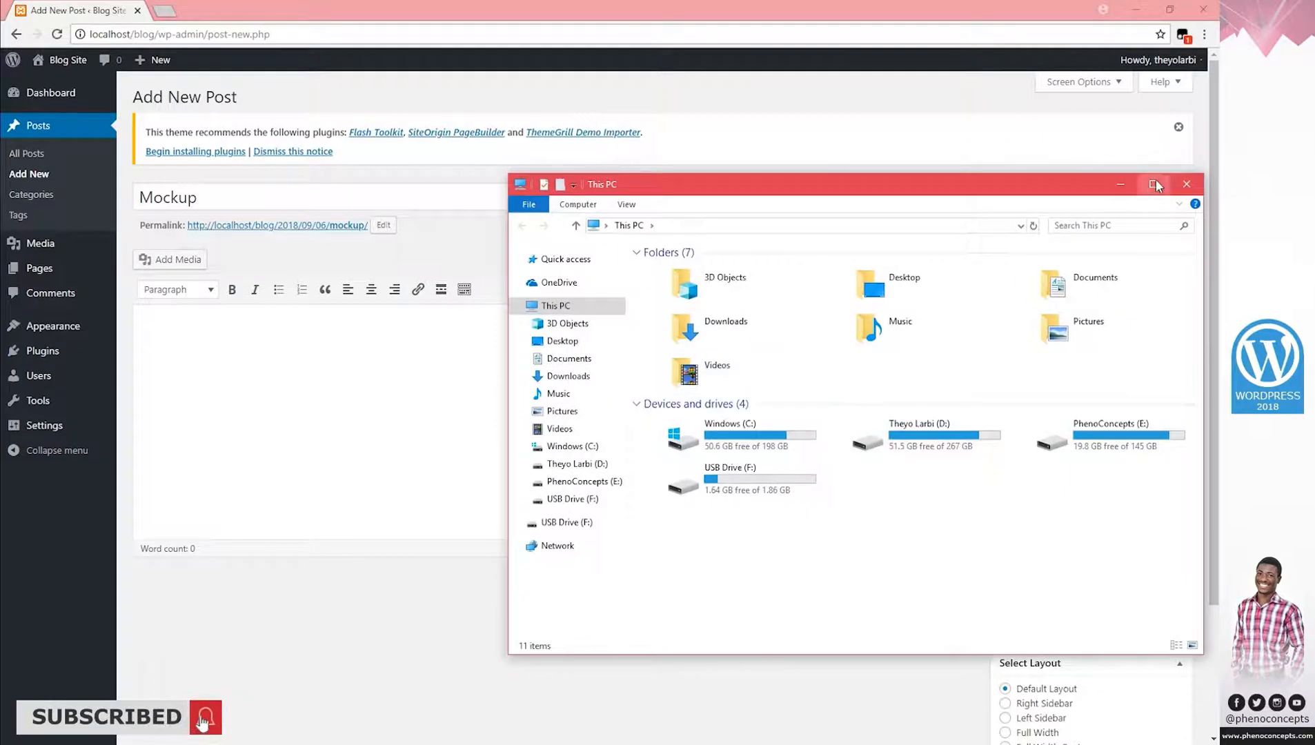
# Copy the help text from E: > Phenomenal Concepts > Templates > Glamour Flyer Template into the Mockup body.
pyautogui.click(1154, 184)
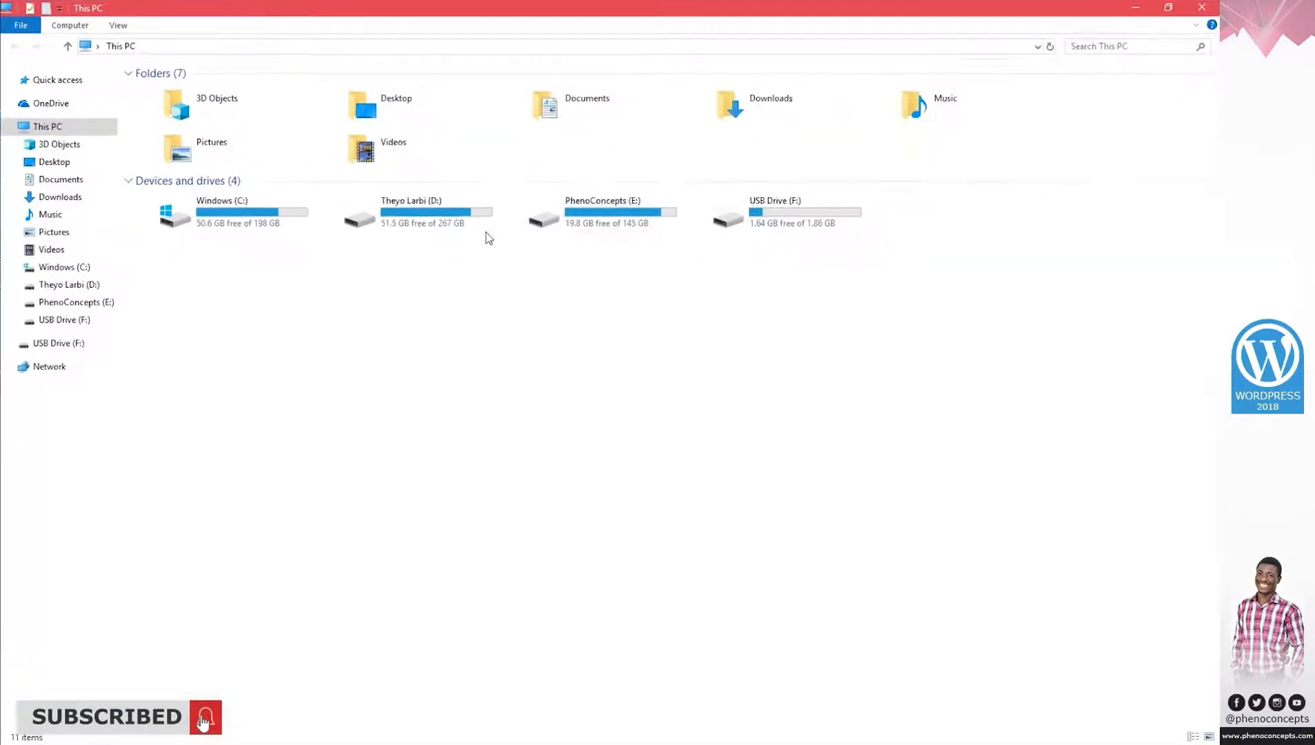
pyautogui.doubleClick(610, 210)
pyautogui.doubleClick(211, 138)
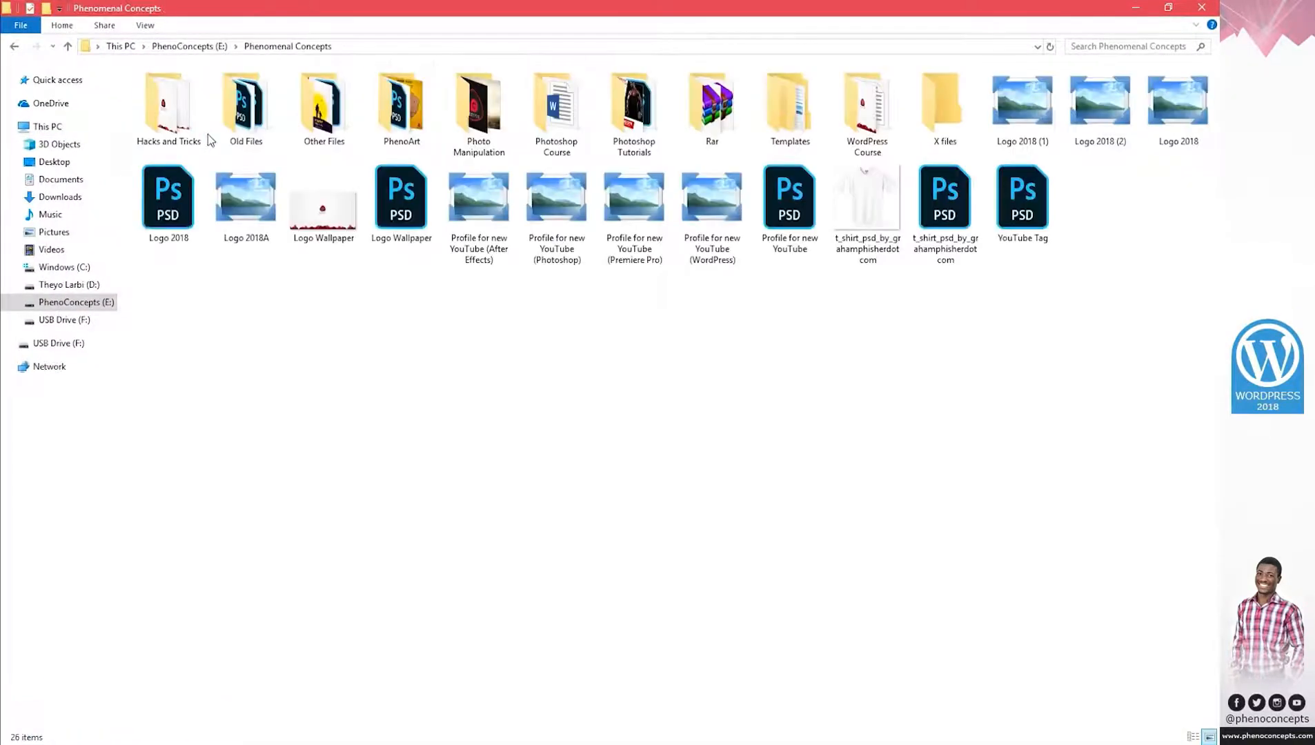
pyautogui.doubleClick(786, 103)
pyautogui.doubleClick(704, 408)
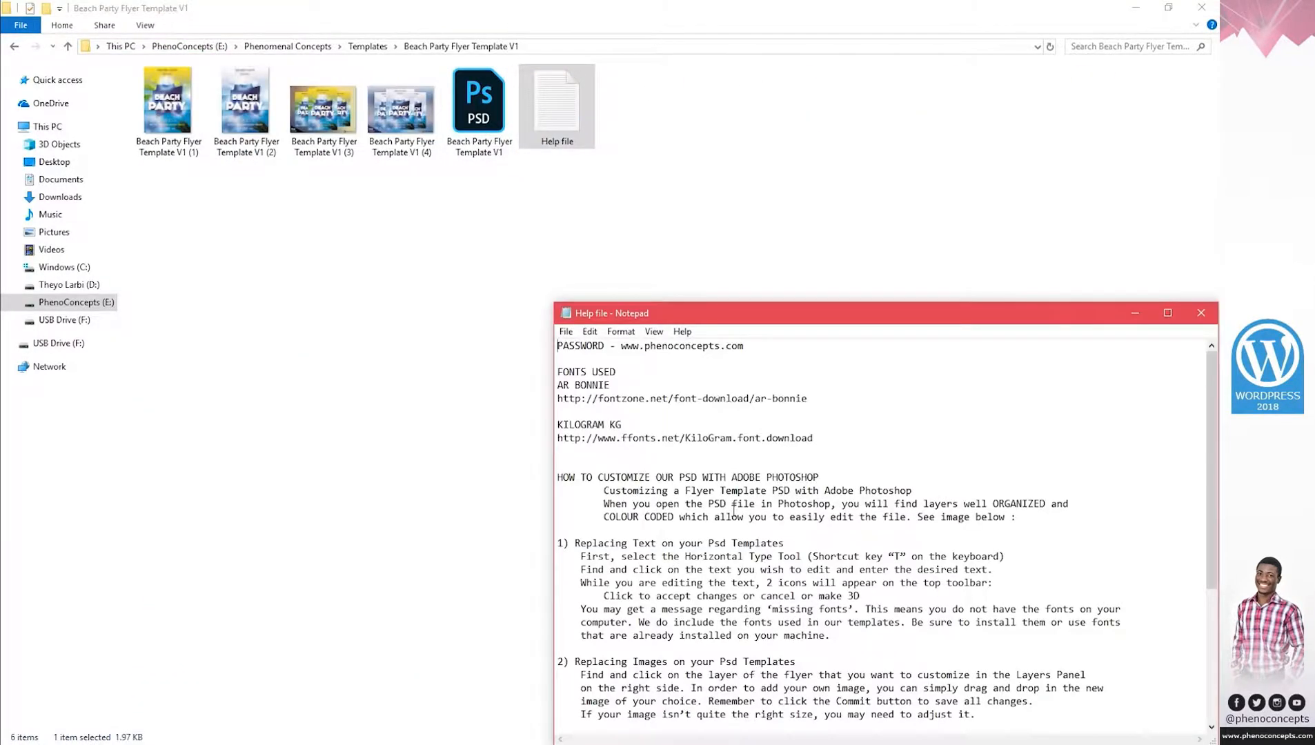
pyautogui.hotkey('ctrl', 'a')
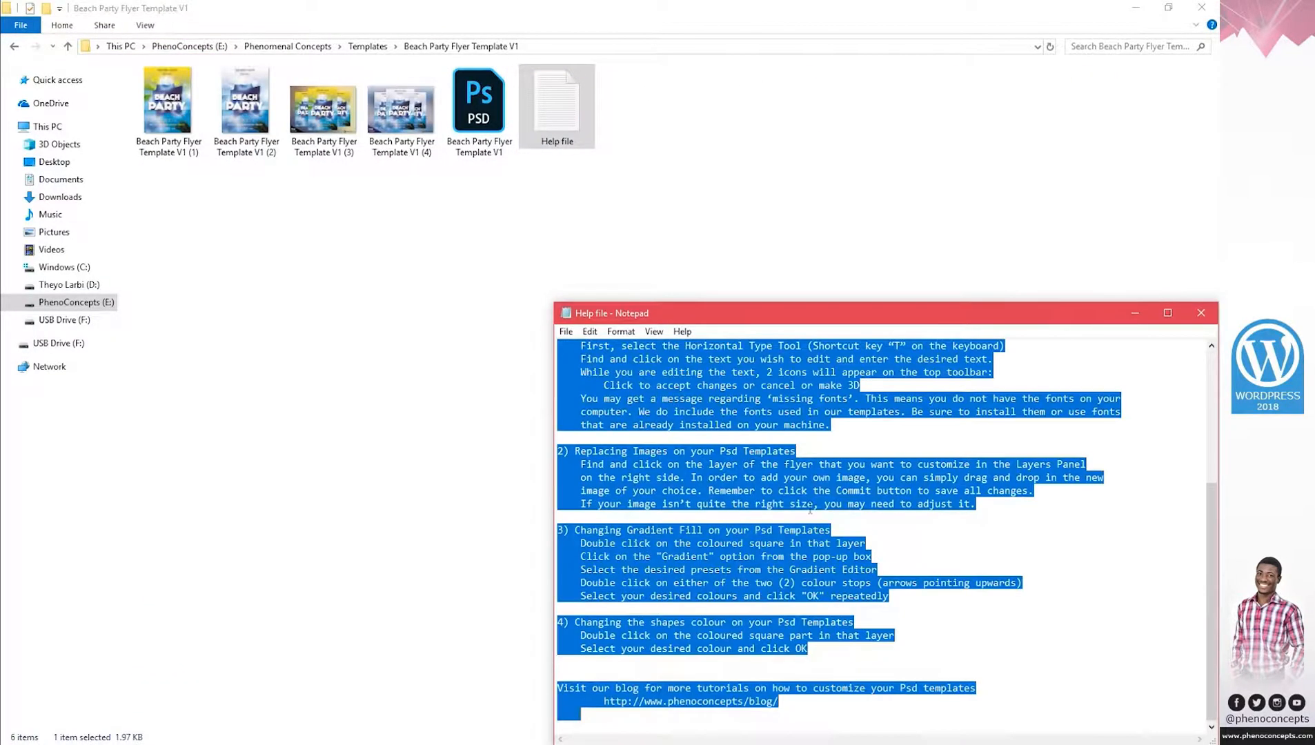
pyautogui.click(1136, 315)
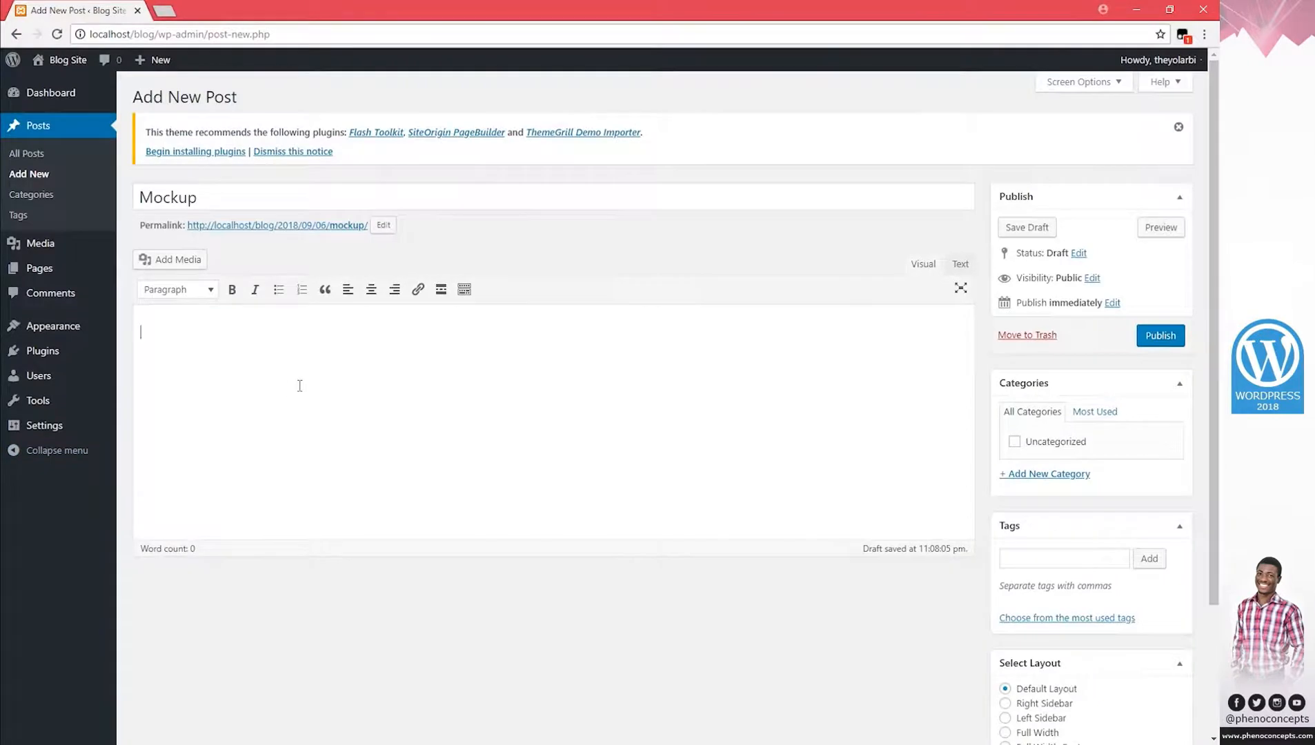
pyautogui.hotkey('ctrl', 'v')
# Set the third book mockup image from the Media Library as the post's featured image.
pyautogui.scroll(10, 233, 411)
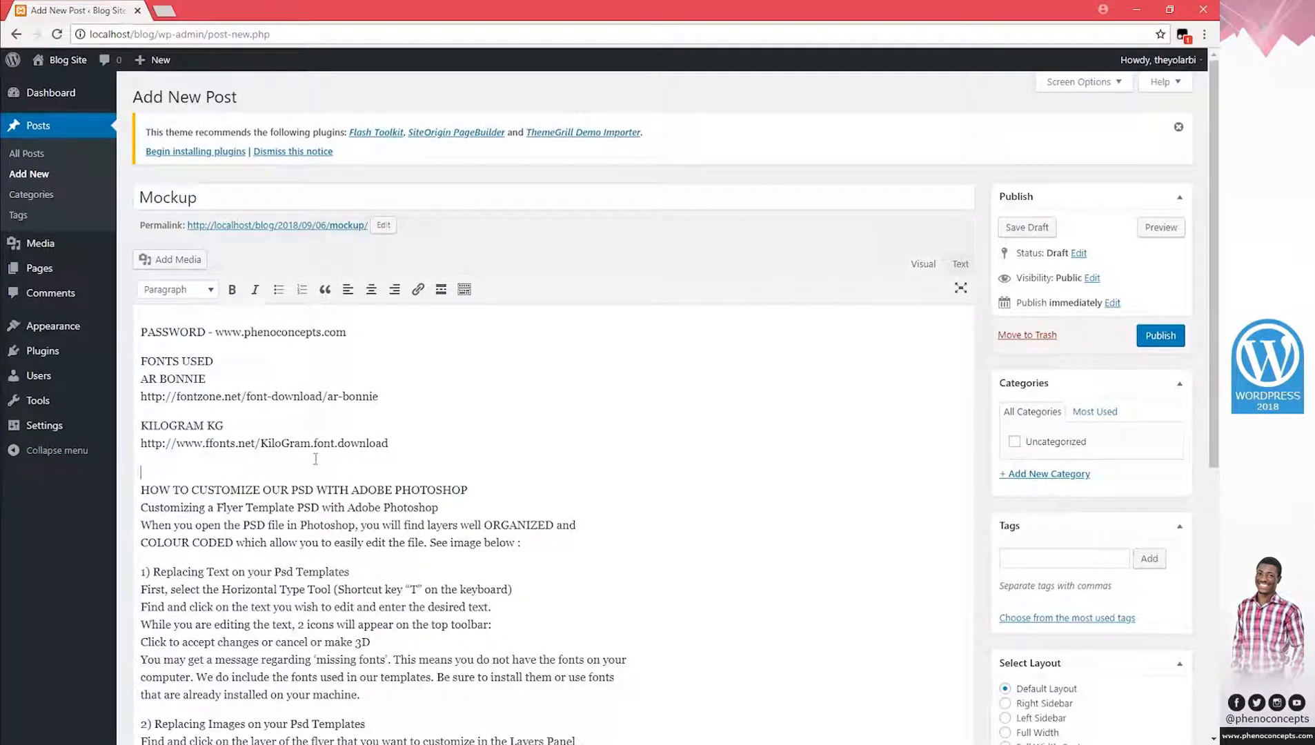
pyautogui.scroll(-3, 744, 420)
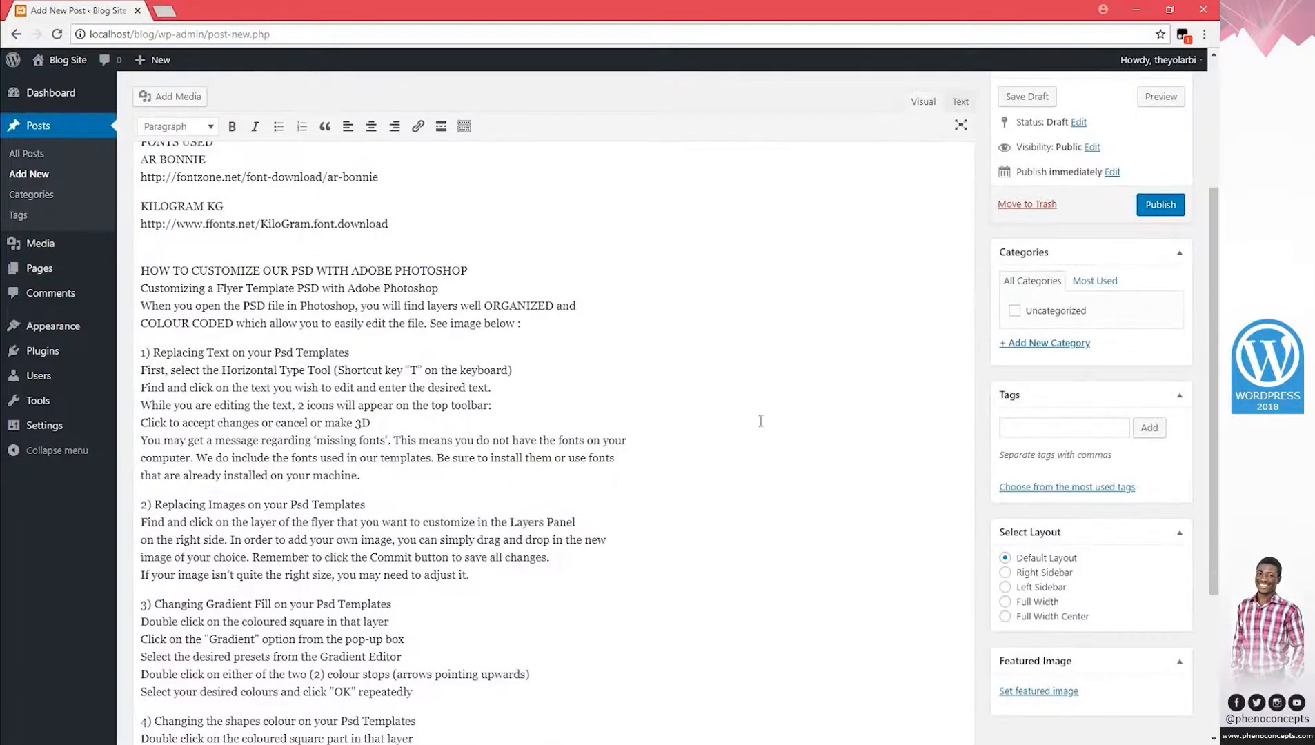
pyautogui.scroll(-1, 761, 420)
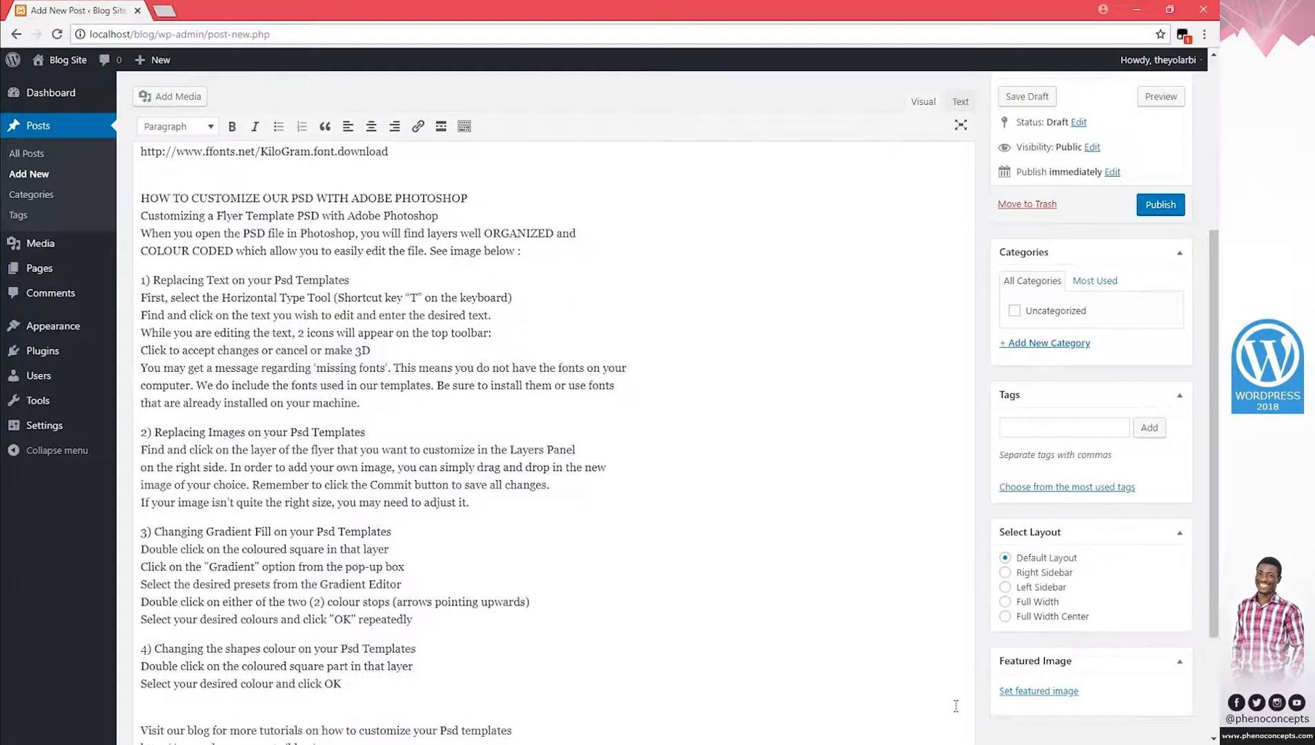
pyautogui.click(1053, 692)
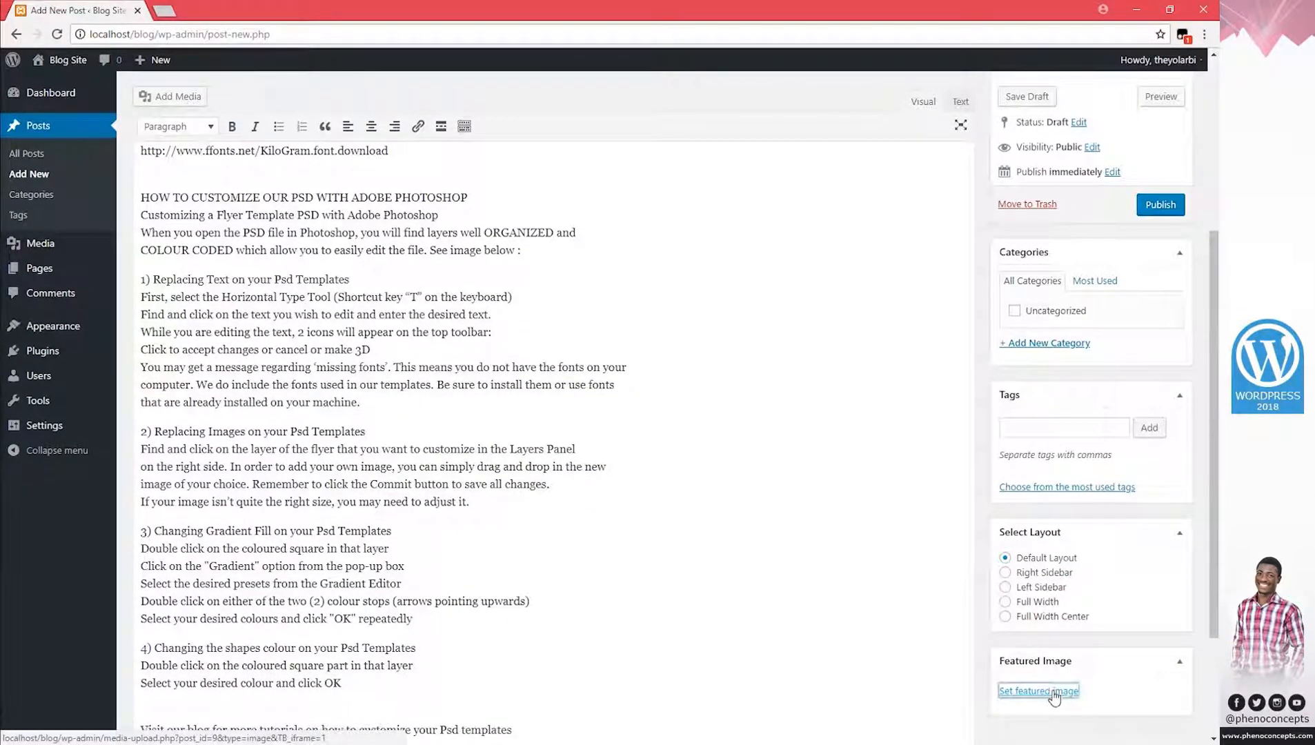
pyautogui.click(155, 122)
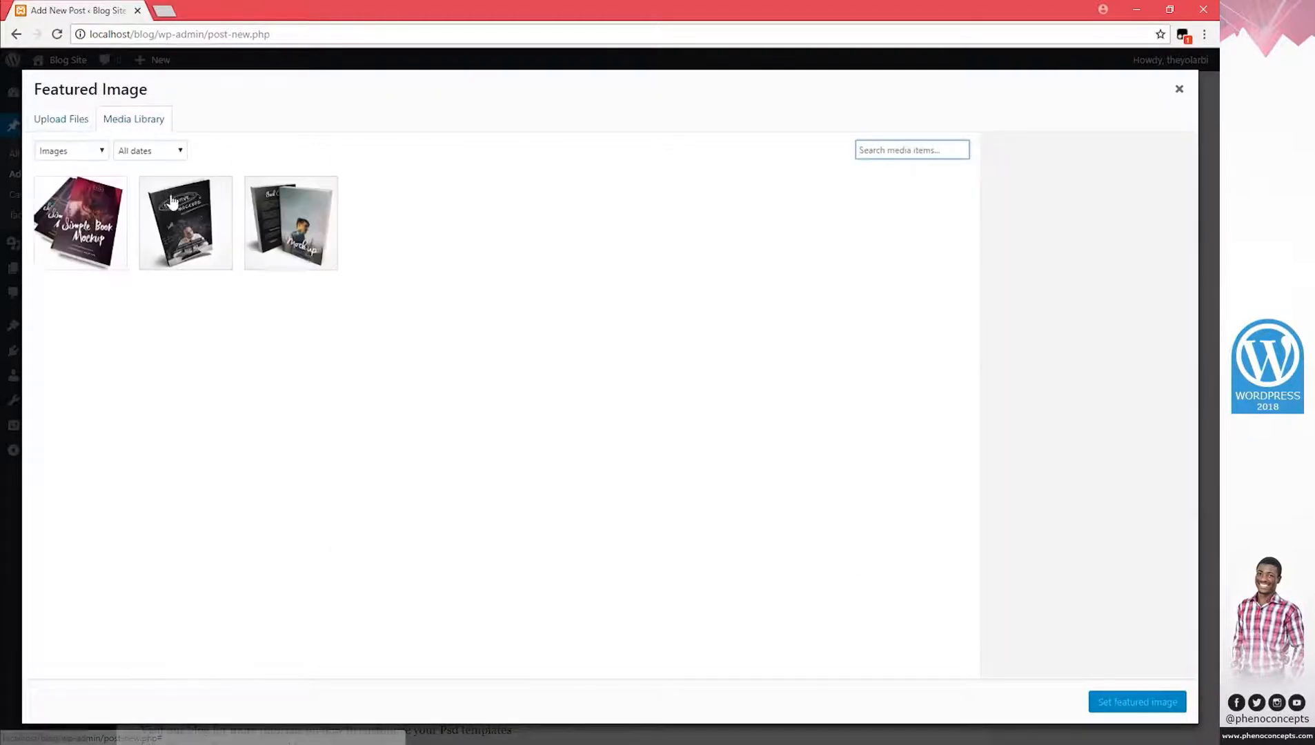
pyautogui.click(304, 238)
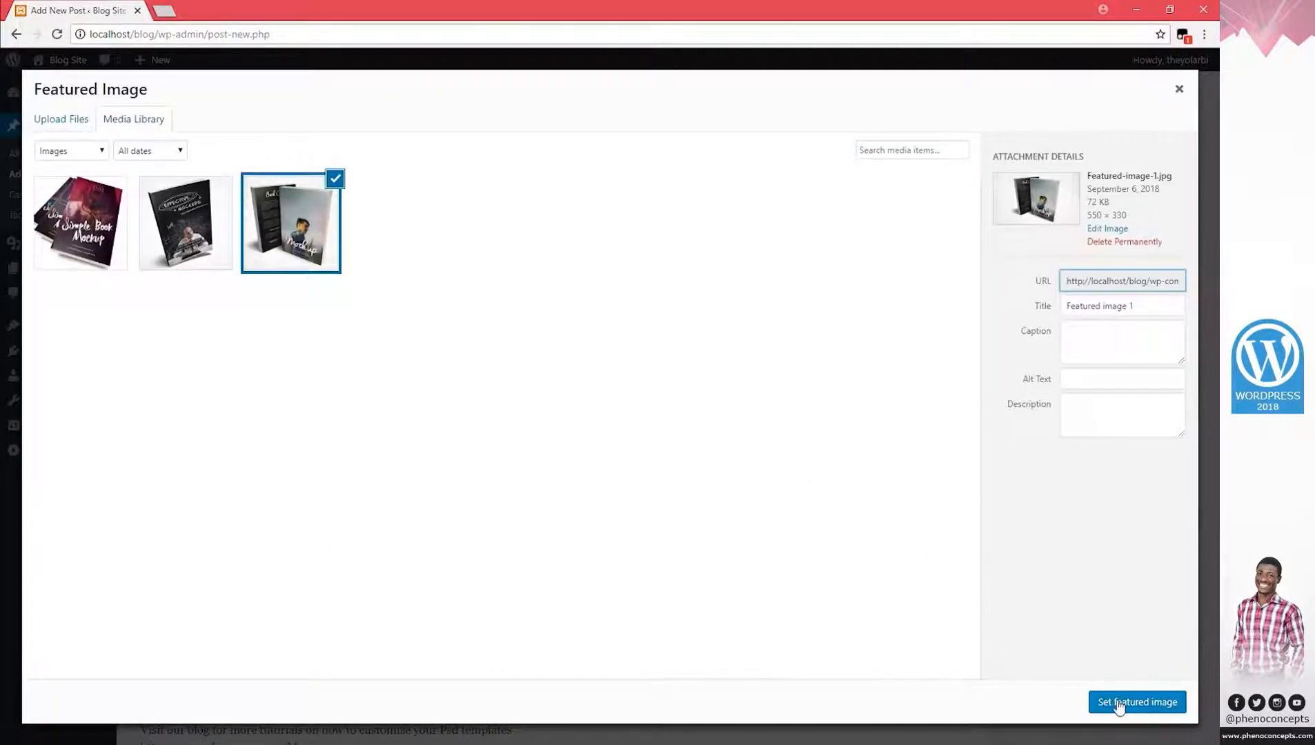
pyautogui.click(1118, 703)
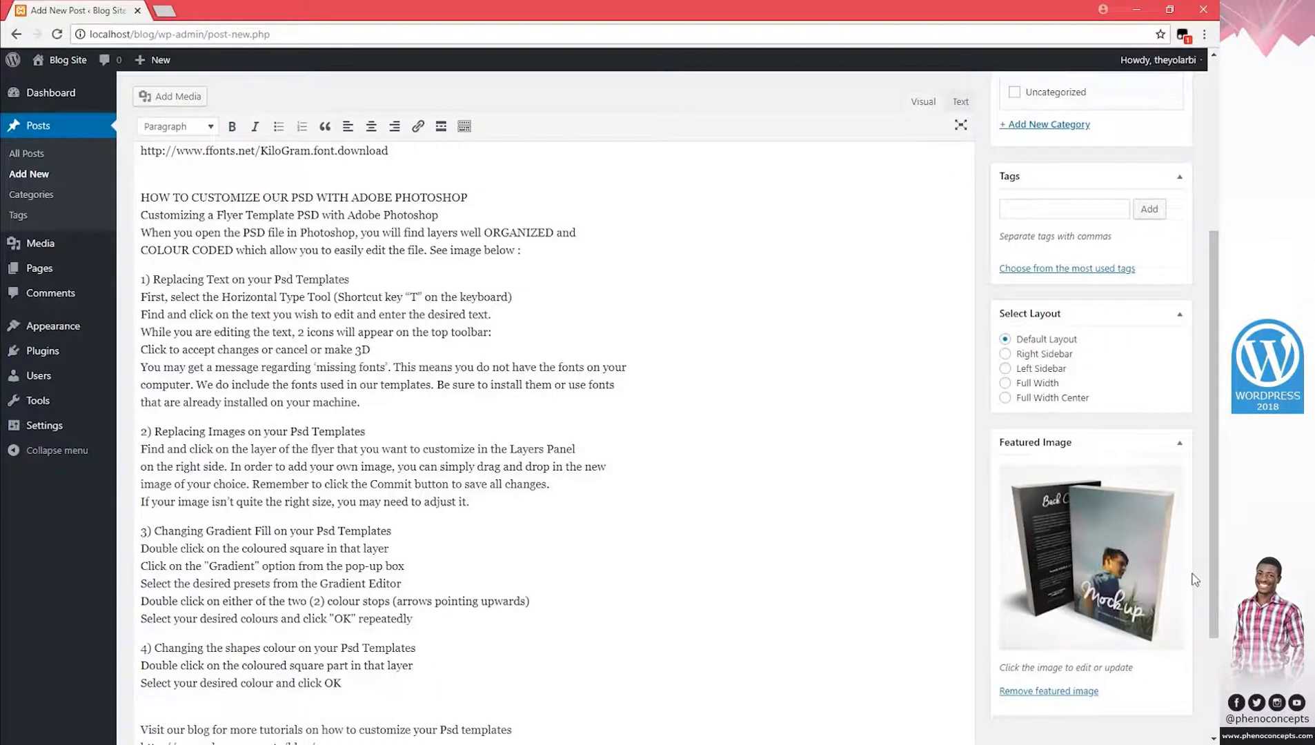
pyautogui.scroll(2, 1195, 579)
pyautogui.click(1075, 364)
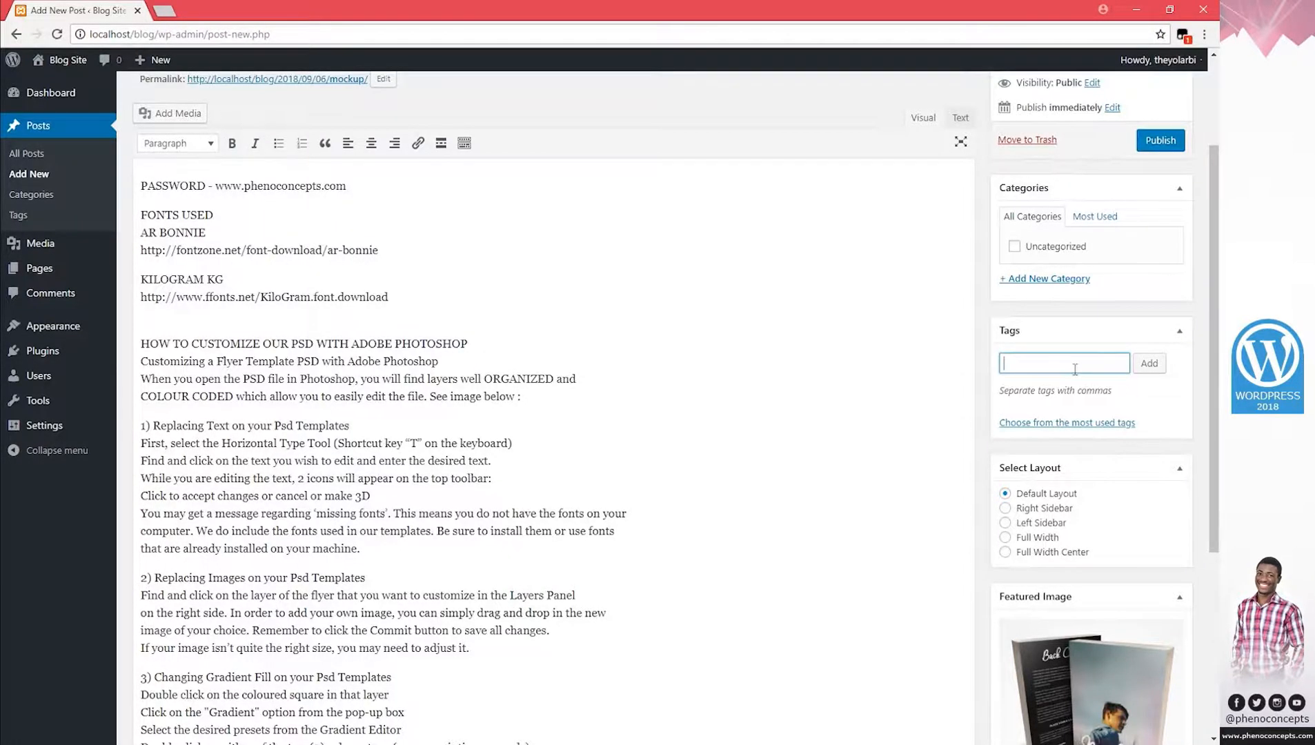
# Add the tags books, mockup and person to the Mockup post.
pyautogui.scroll(-2, 1074, 389)
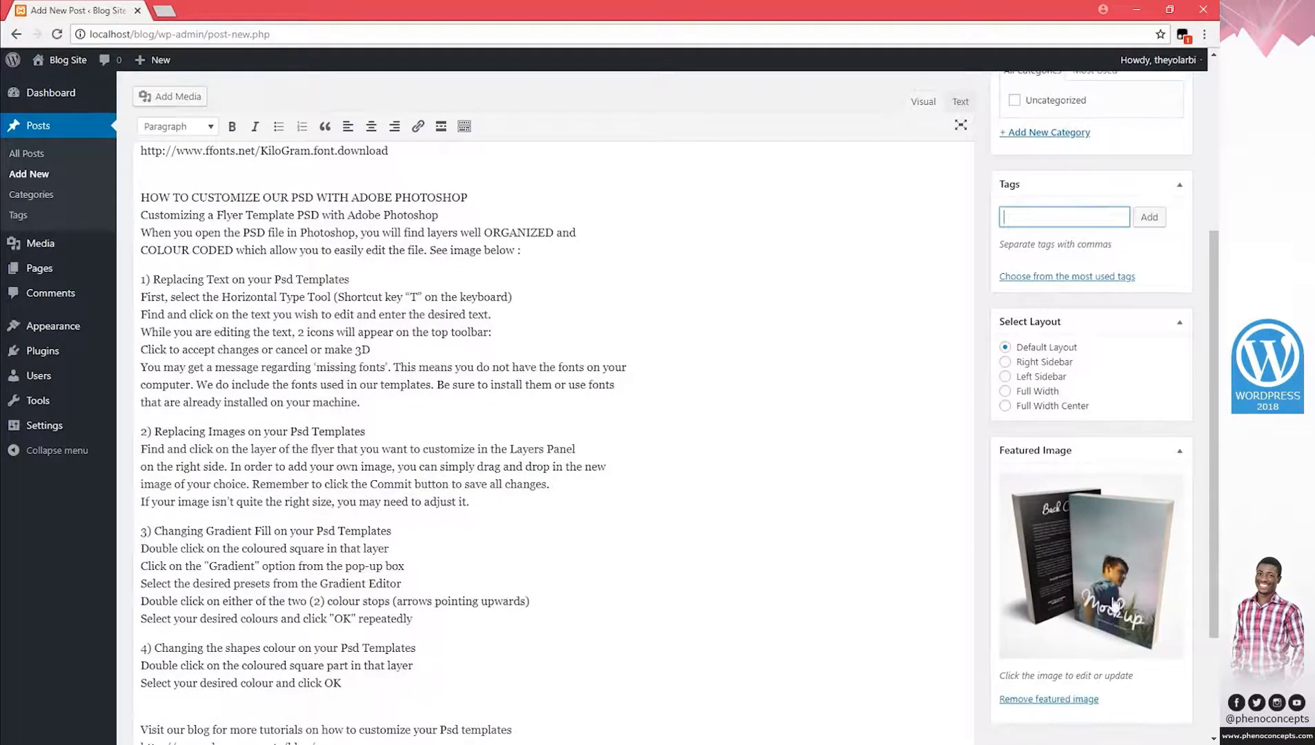
pyautogui.write('books, mockup,')
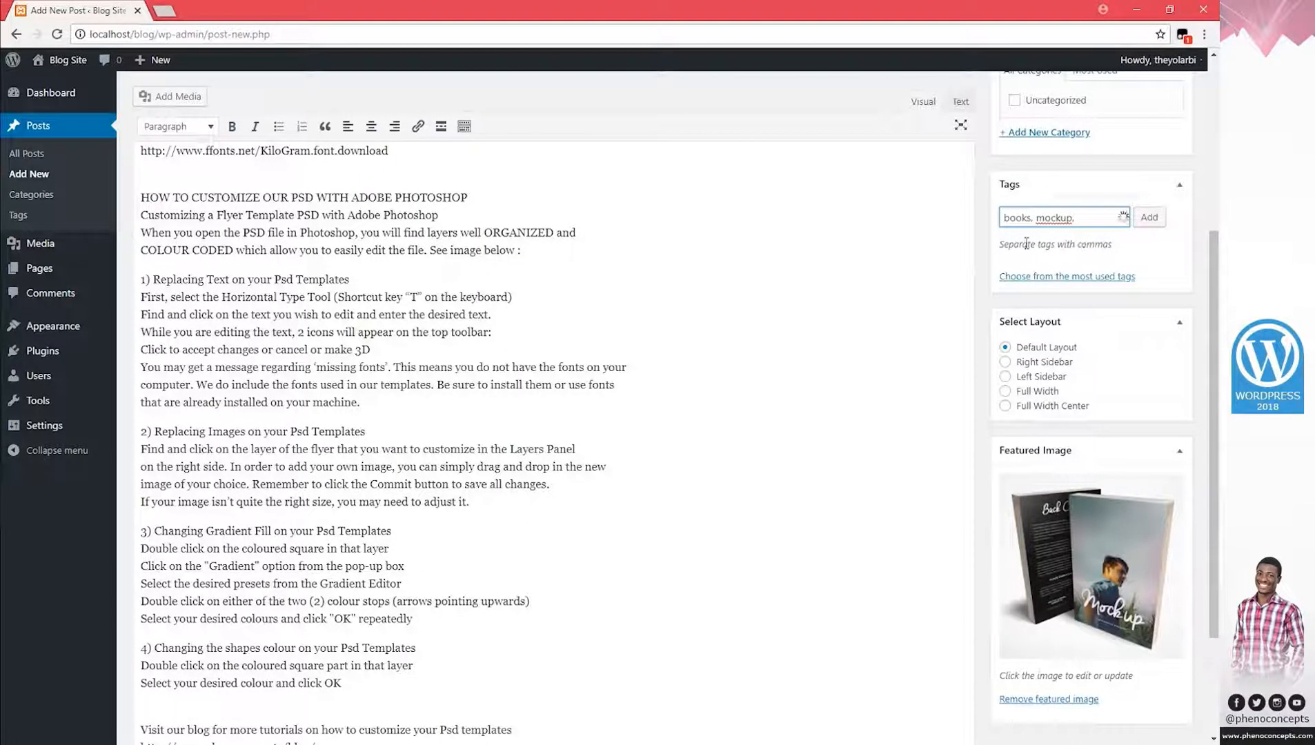
pyautogui.moveTo(1027, 244); pyautogui.dragTo(1091, 244)
pyautogui.click(1086, 242)
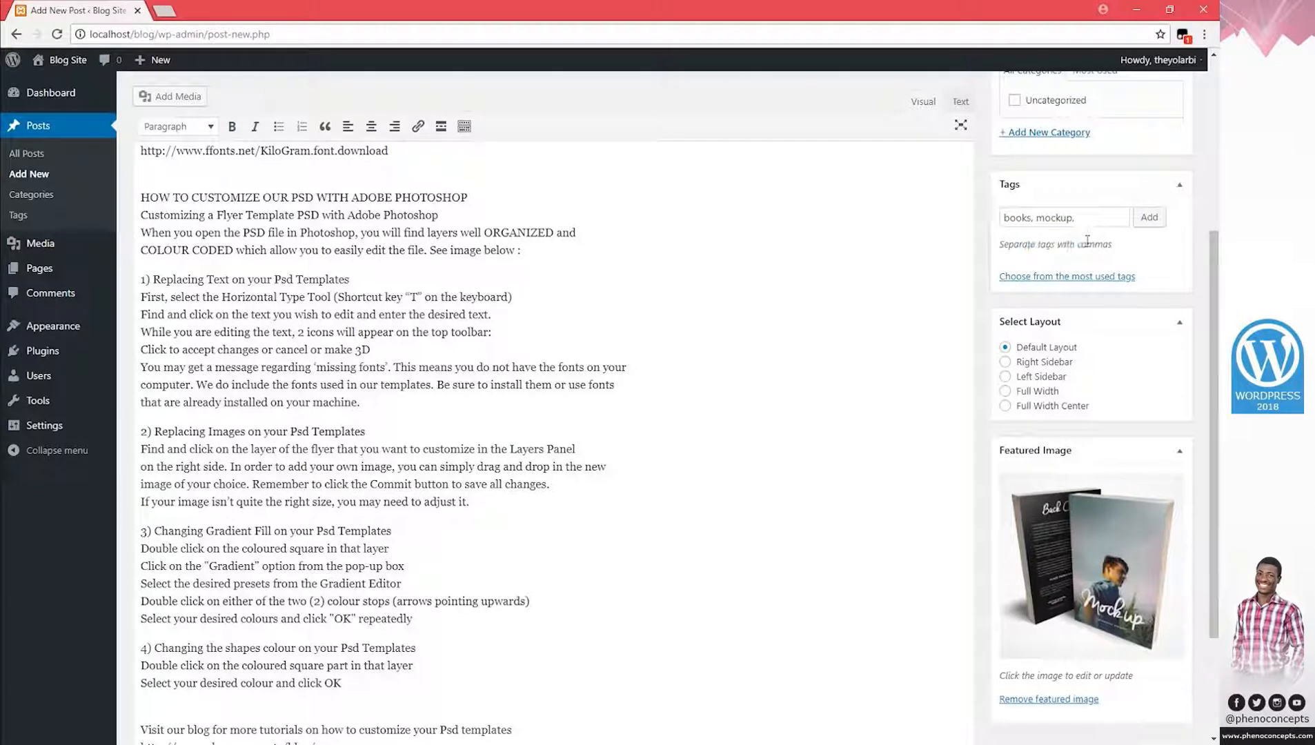
pyautogui.click(1083, 214)
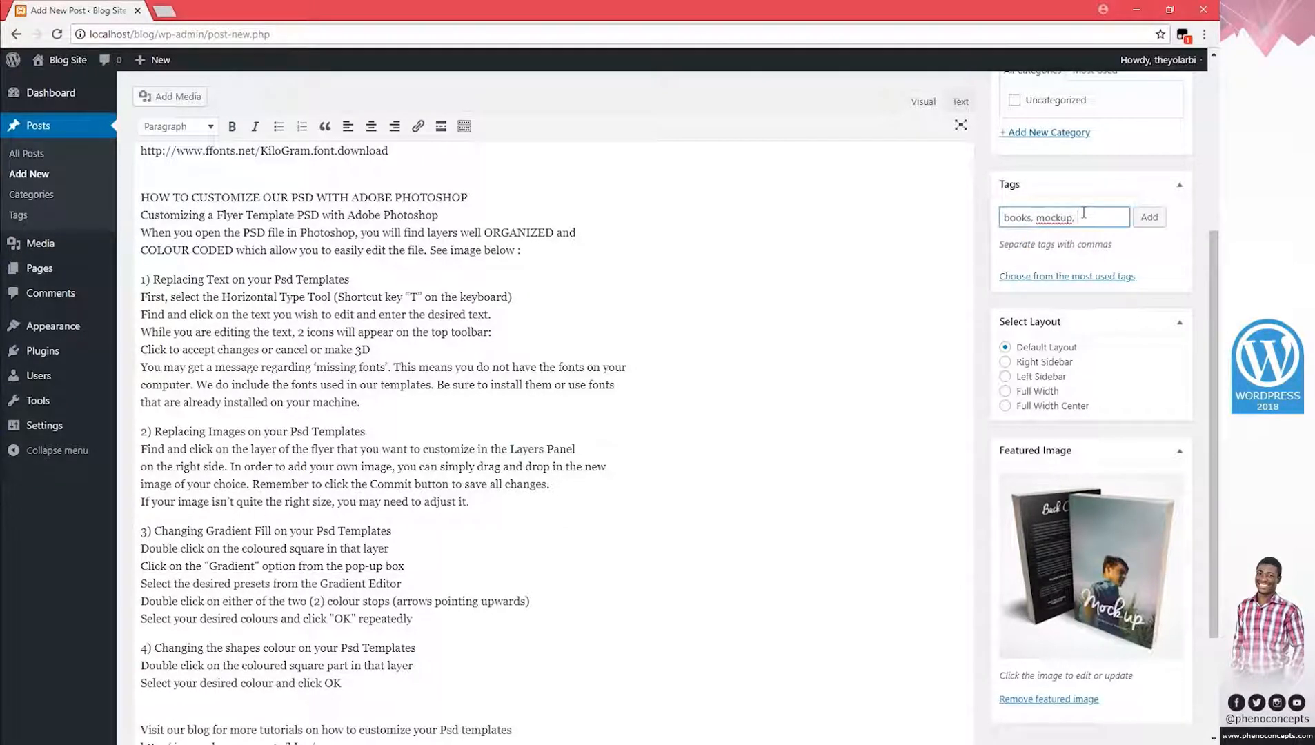
pyautogui.write('person')
pyautogui.click(1148, 219)
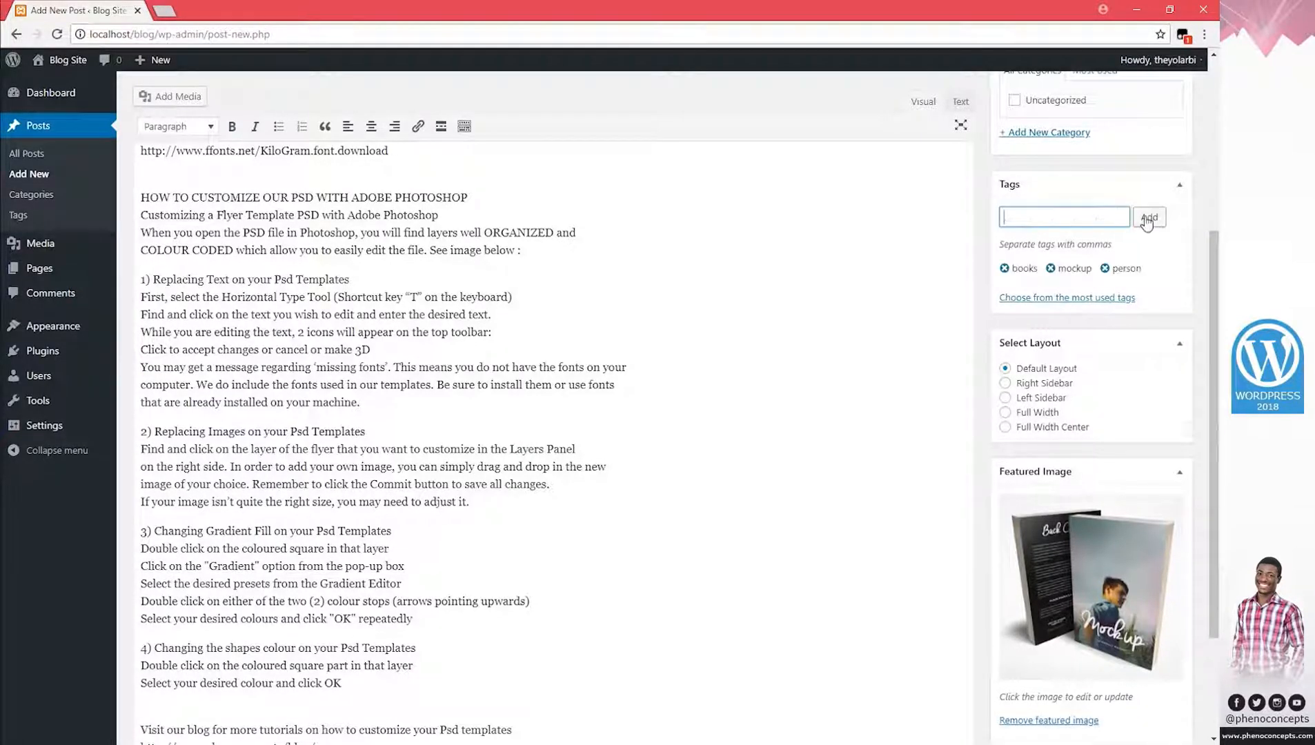
pyautogui.scroll(3, 1218, 248)
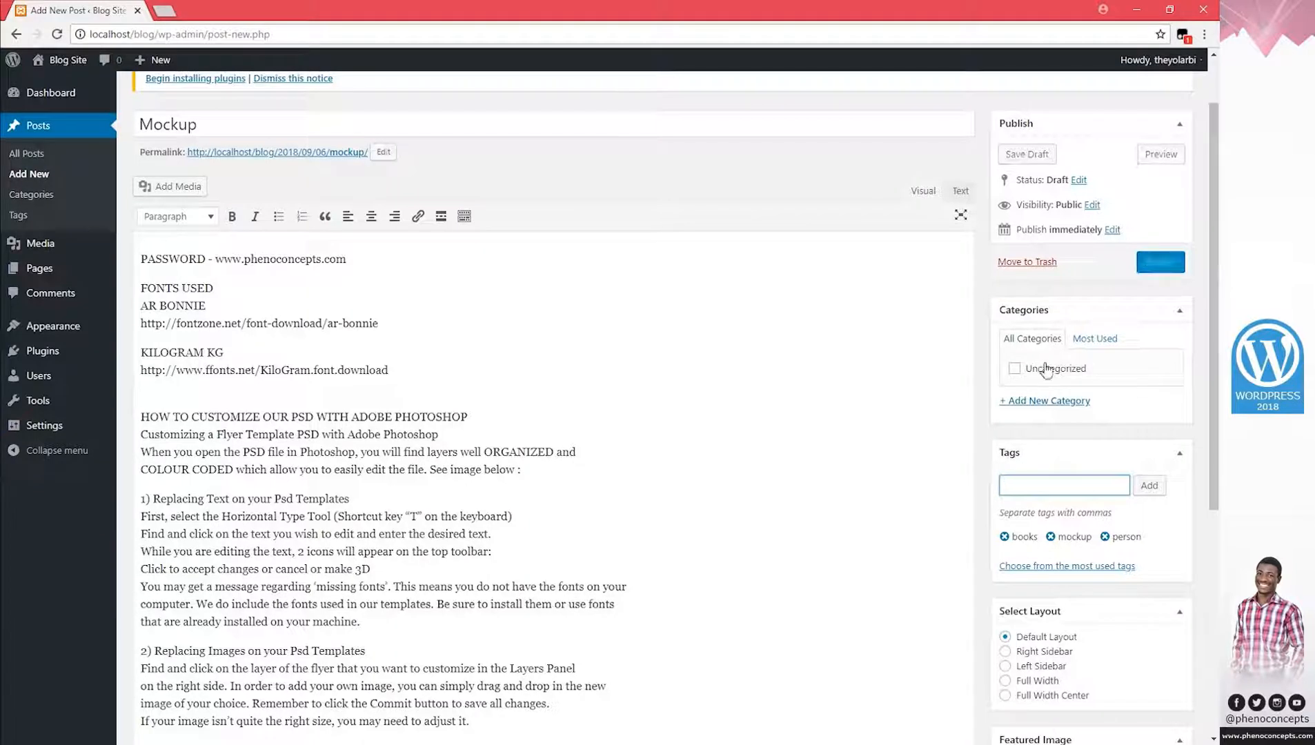
# Create a new Books category for the Mockup post and publish it.
pyautogui.click(1056, 403)
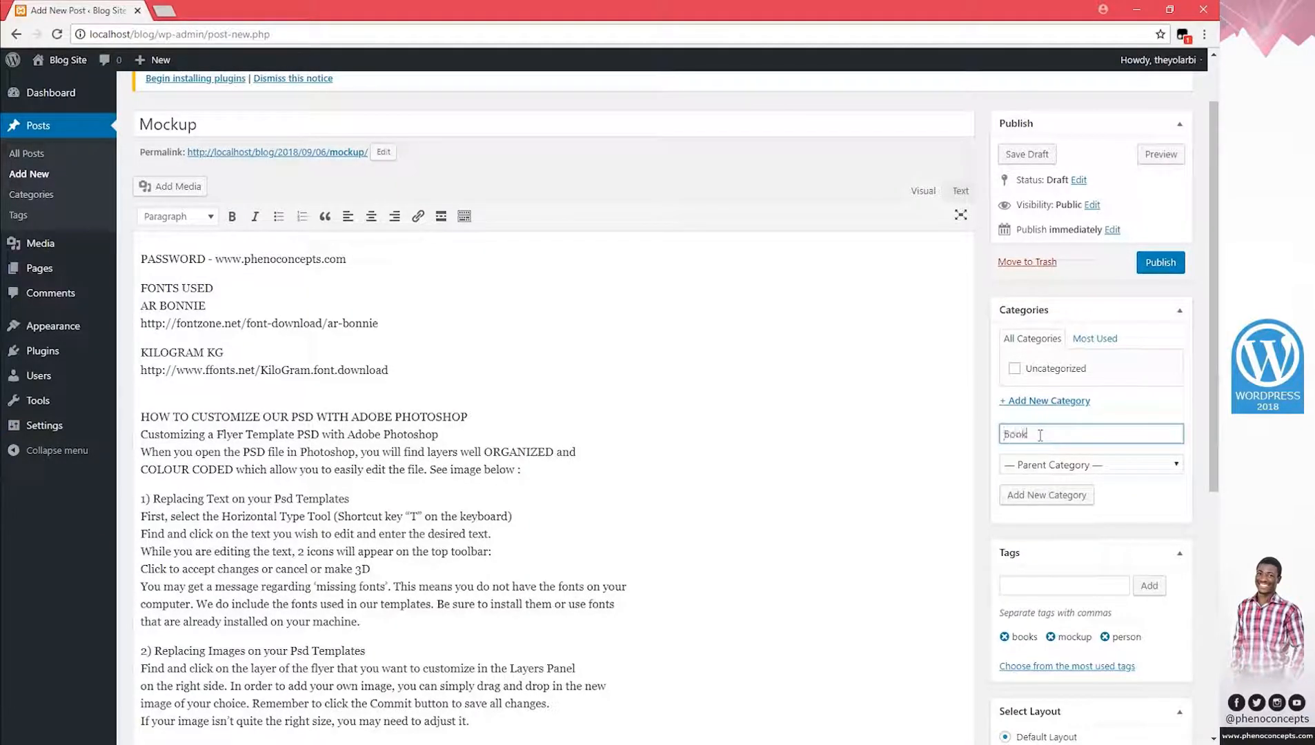
pyautogui.click(1050, 494)
pyautogui.click(1158, 266)
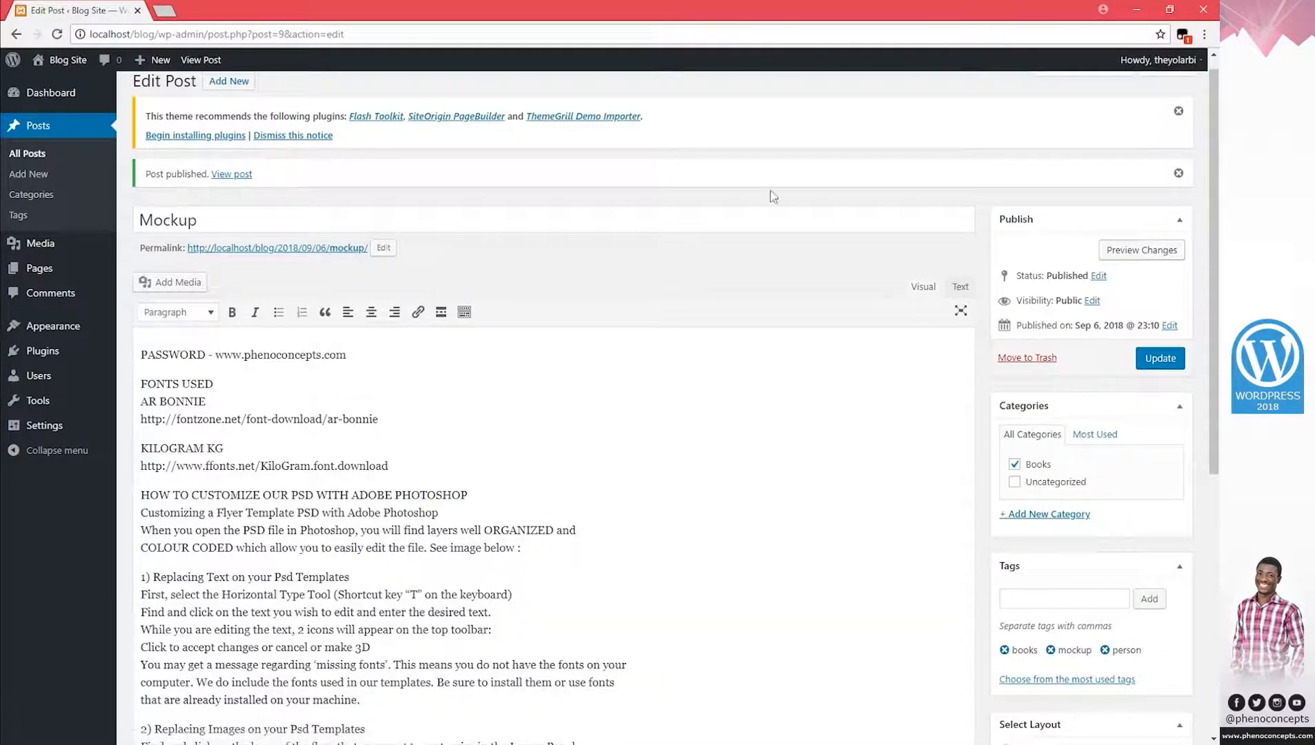
pyautogui.click(241, 81)
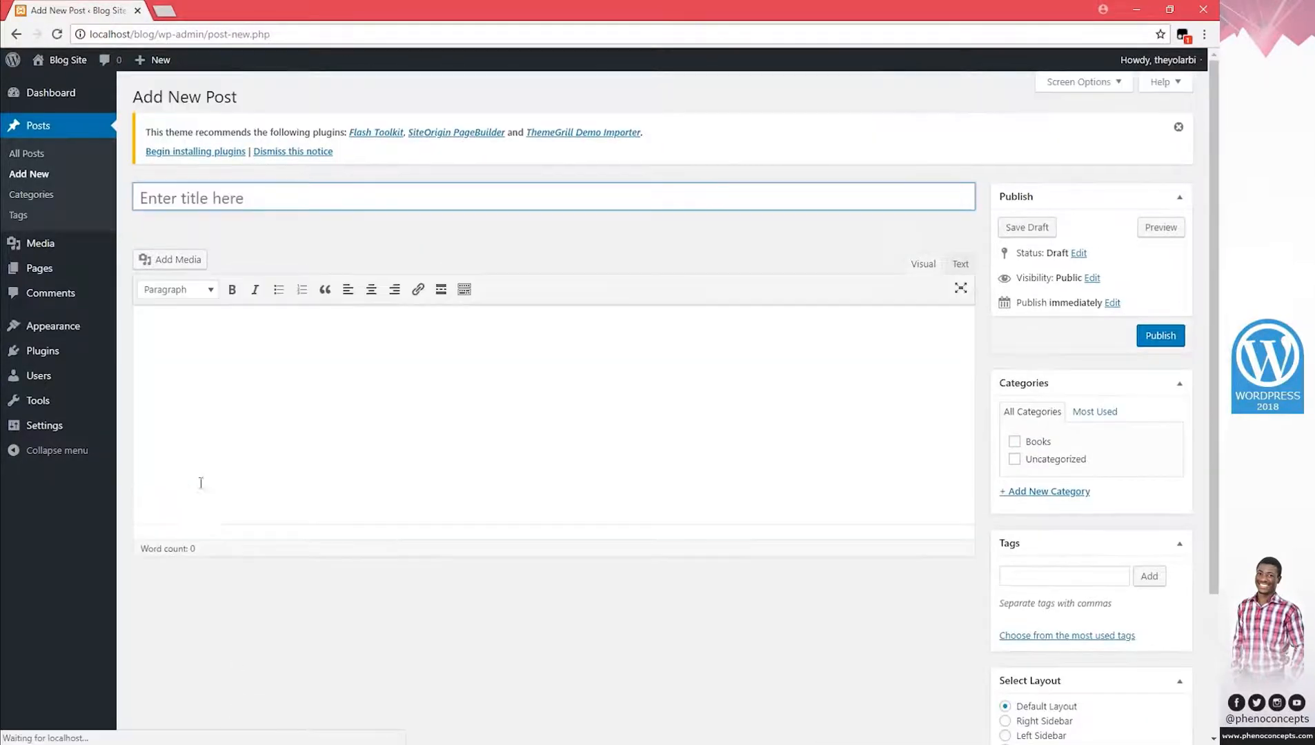
# Preview Featured image 1 and Featured image 2 in the image folder.
pyautogui.click(164, 743)
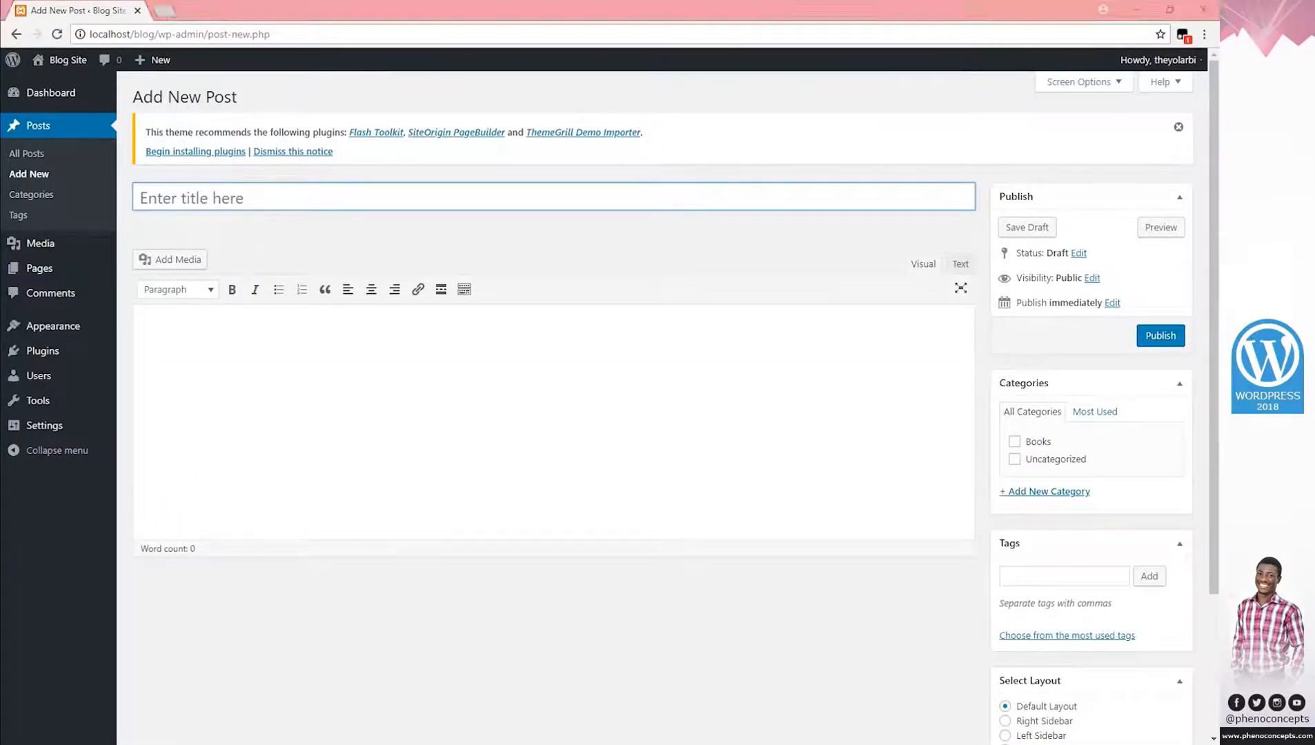
pyautogui.doubleClick(182, 83)
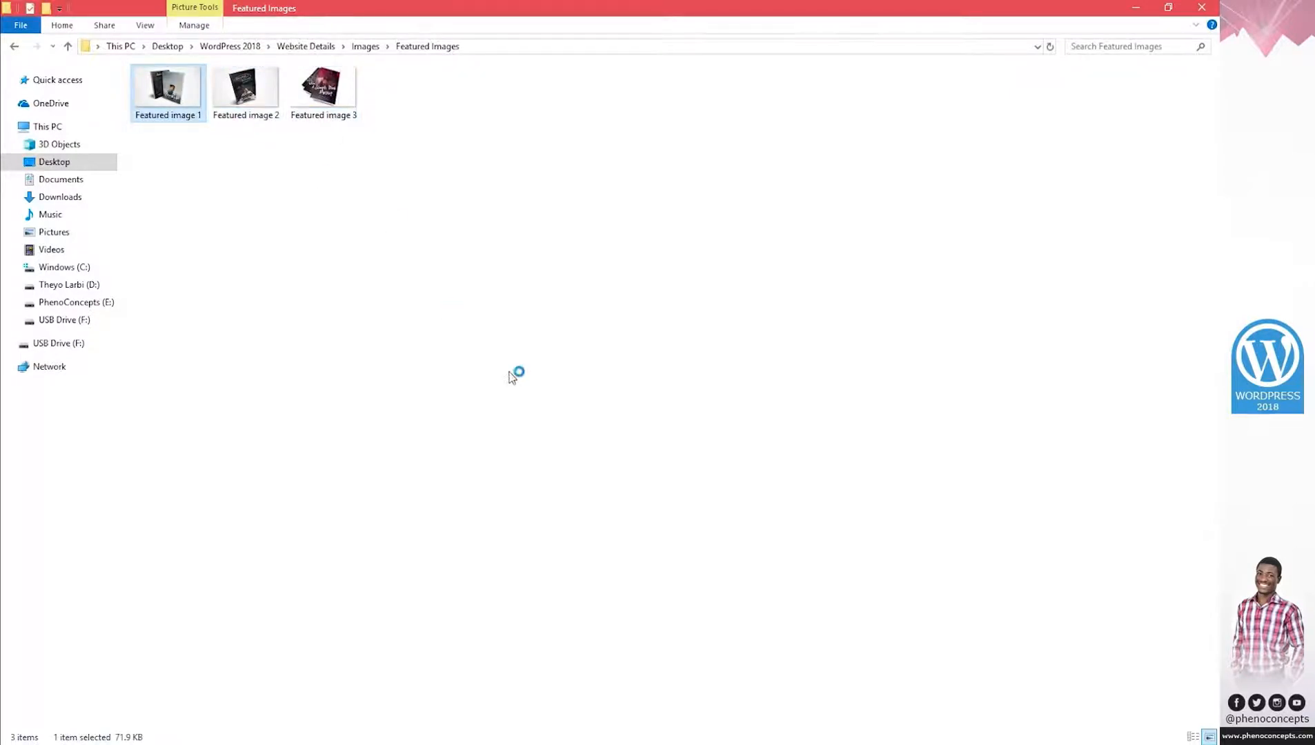
pyautogui.press('Right')
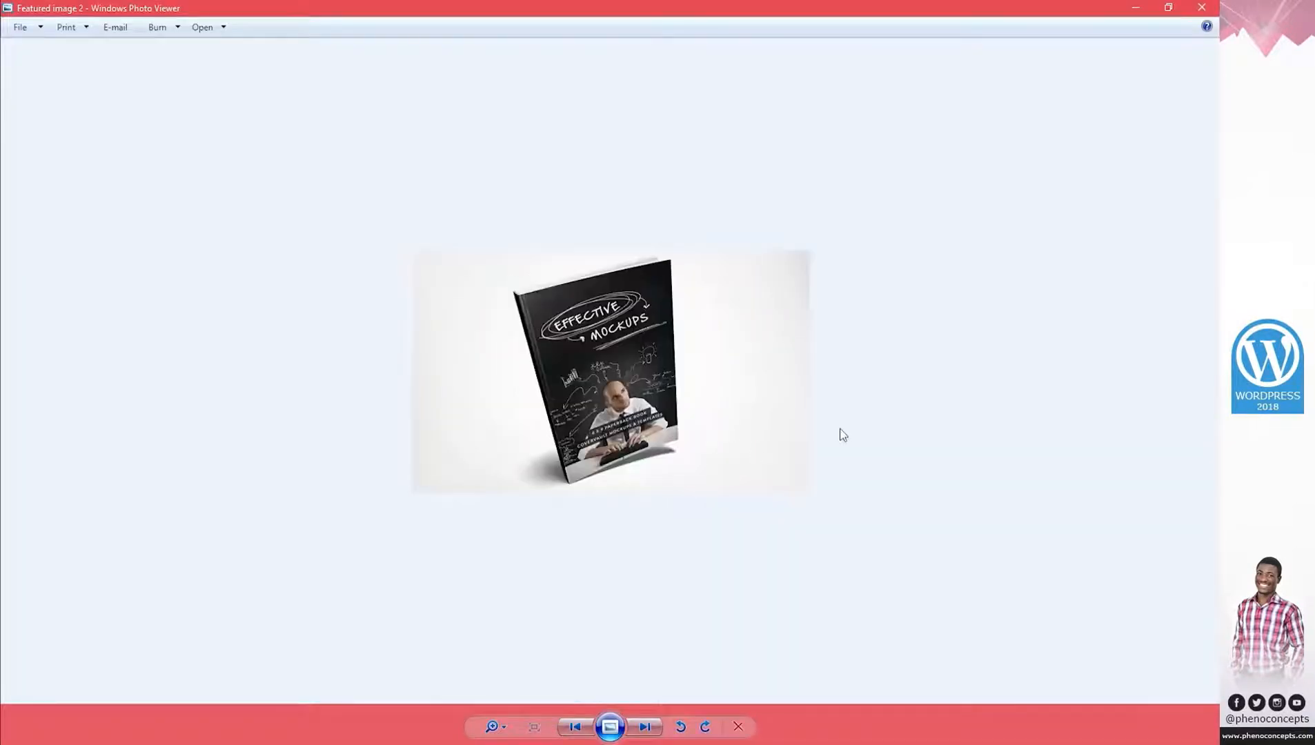
pyautogui.click(1201, 7)
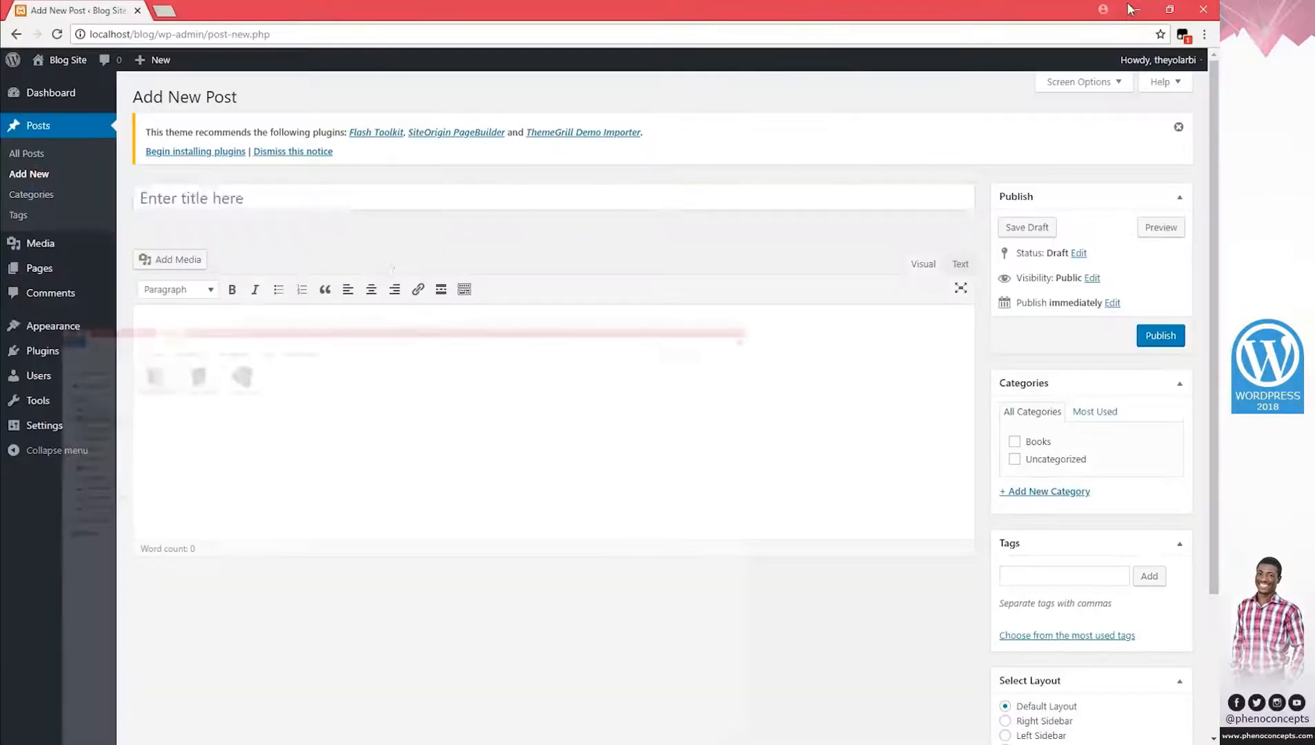
pyautogui.click(388, 186)
# Title the new post 'Effective Mockups' and paste the tutorial text into its body.
pyautogui.write('Eff')
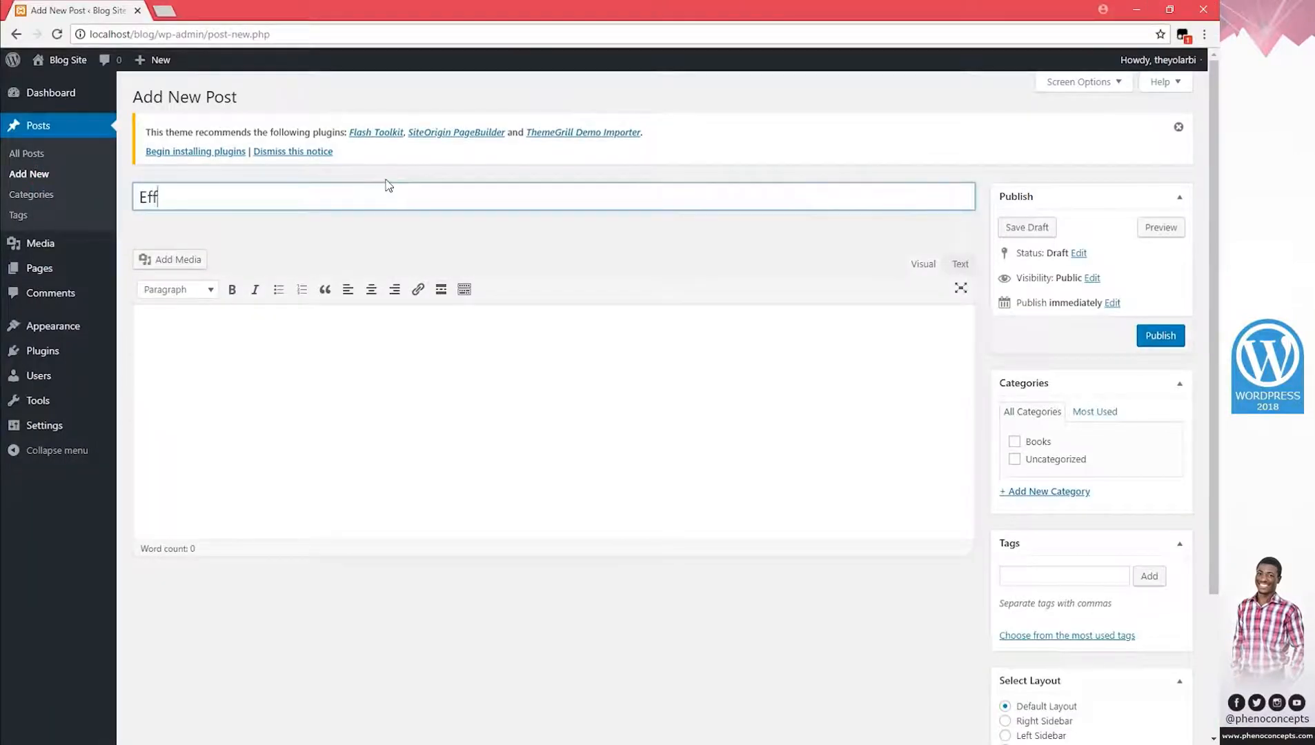
pyautogui.write('ective Mok')
pyautogui.write('kups')
pyautogui.click(341, 345)
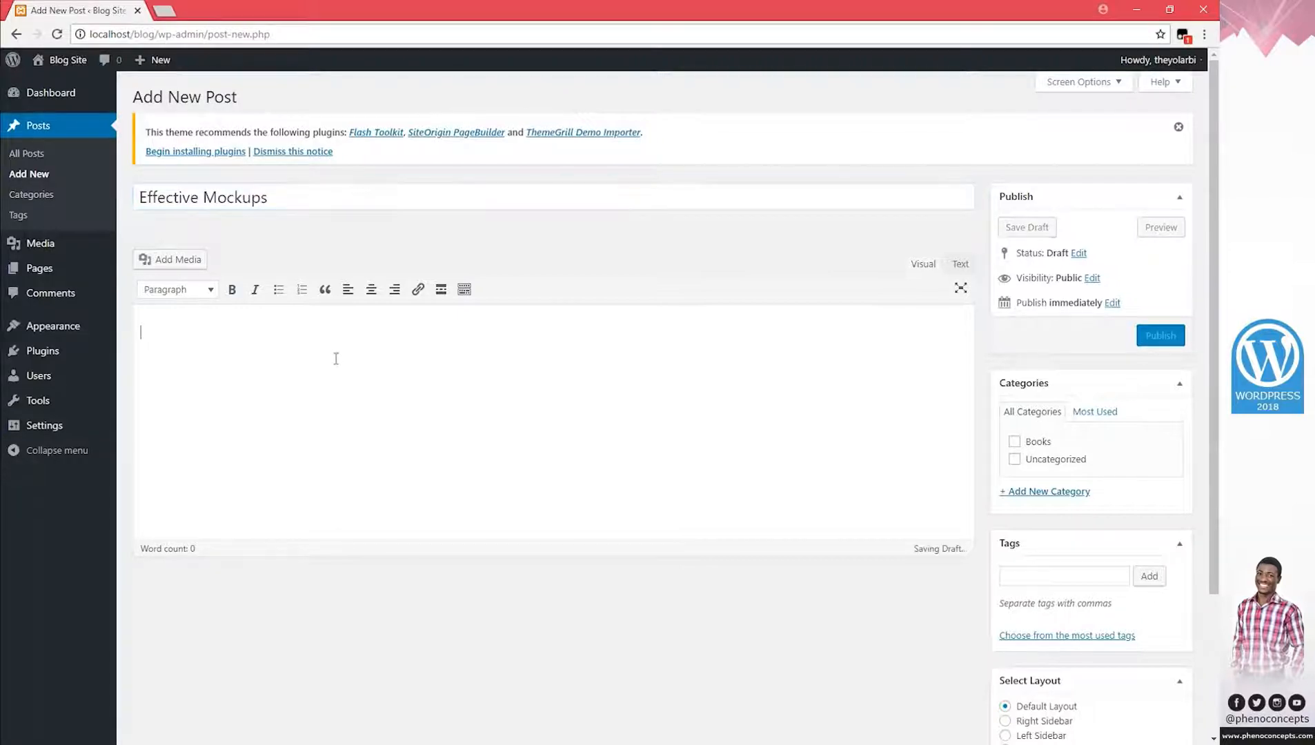
pyautogui.hotkey('ctrl', 'v')
pyautogui.scroll(5, 476, 376)
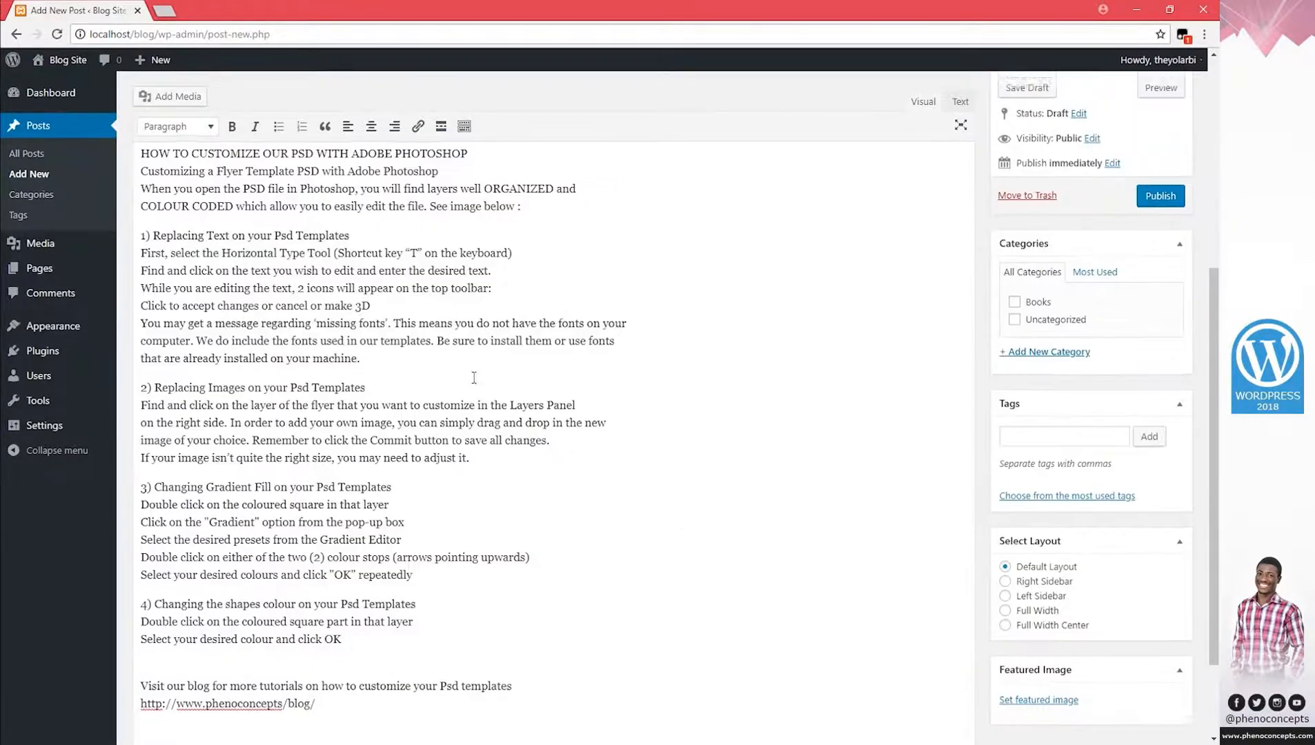
pyautogui.scroll(-4, 725, 545)
# Set the Effective Mockups book image as the post's featured image.
pyautogui.click(1056, 695)
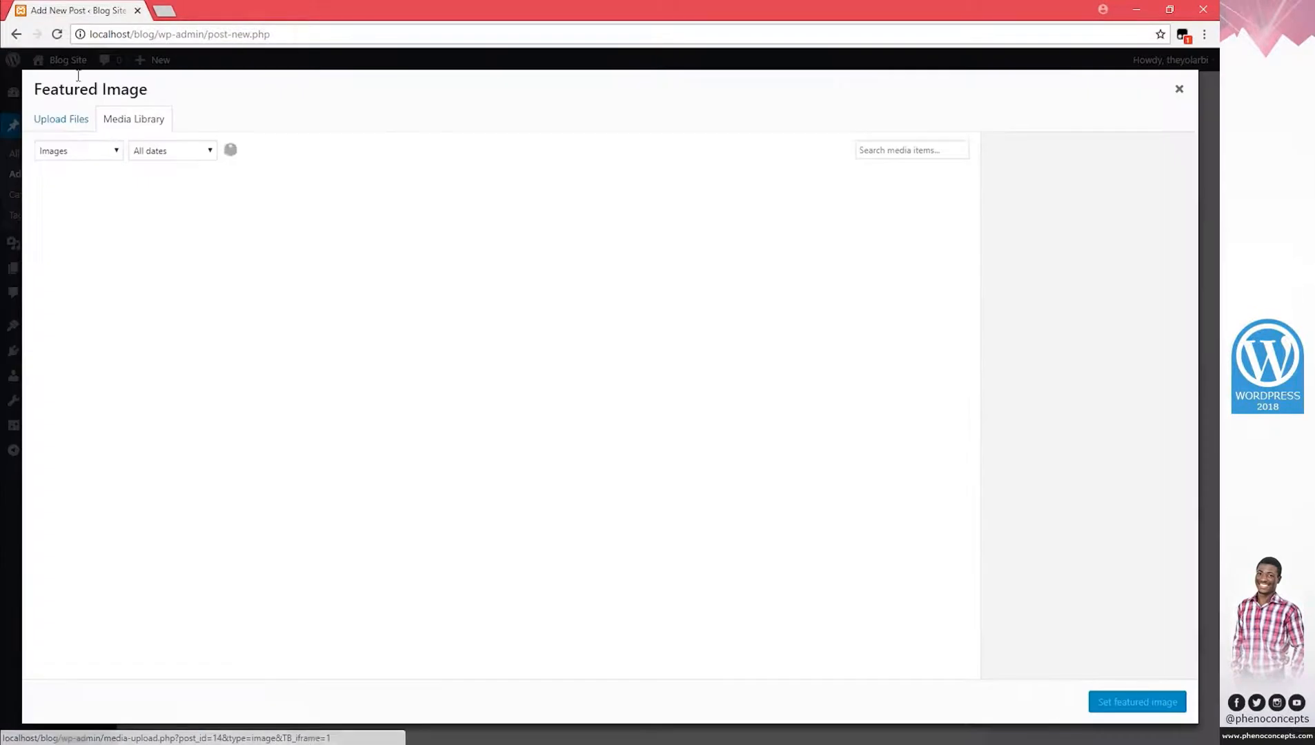
pyautogui.click(206, 231)
pyautogui.click(1141, 699)
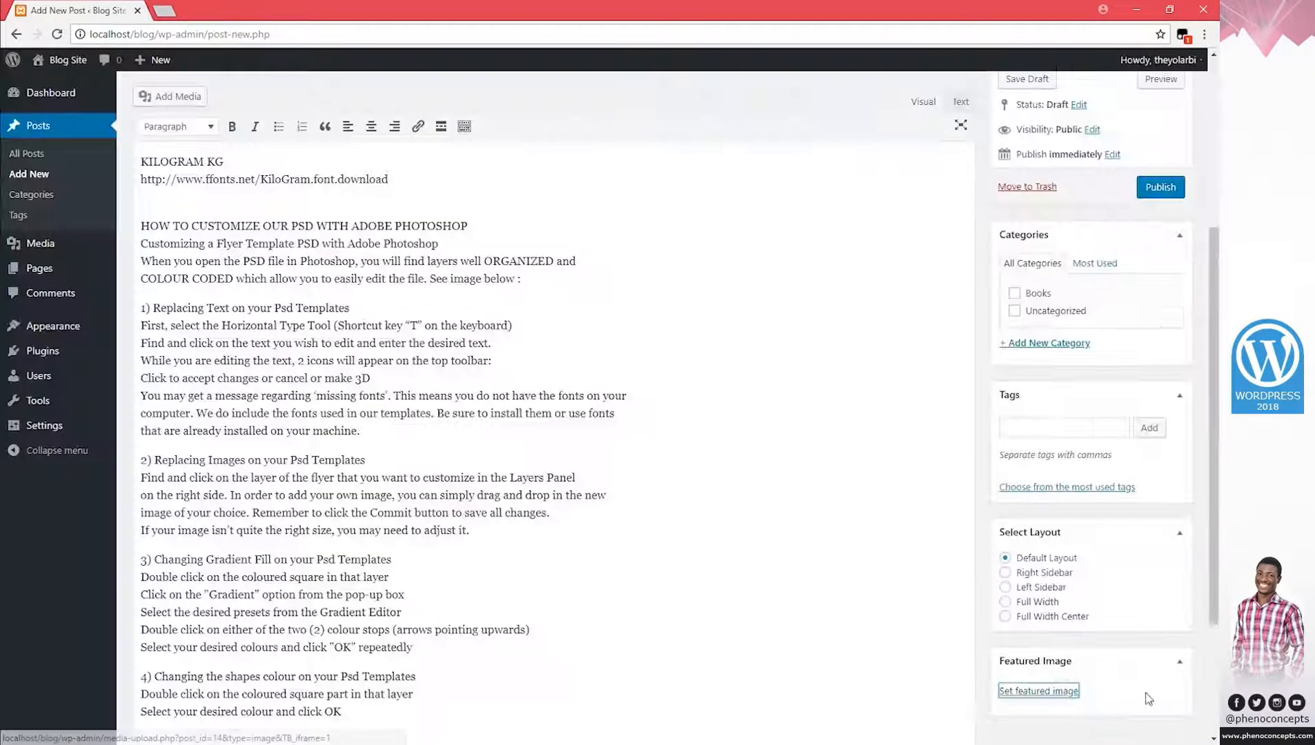
pyautogui.scroll(3, 1124, 586)
pyautogui.scroll(-2, 1121, 545)
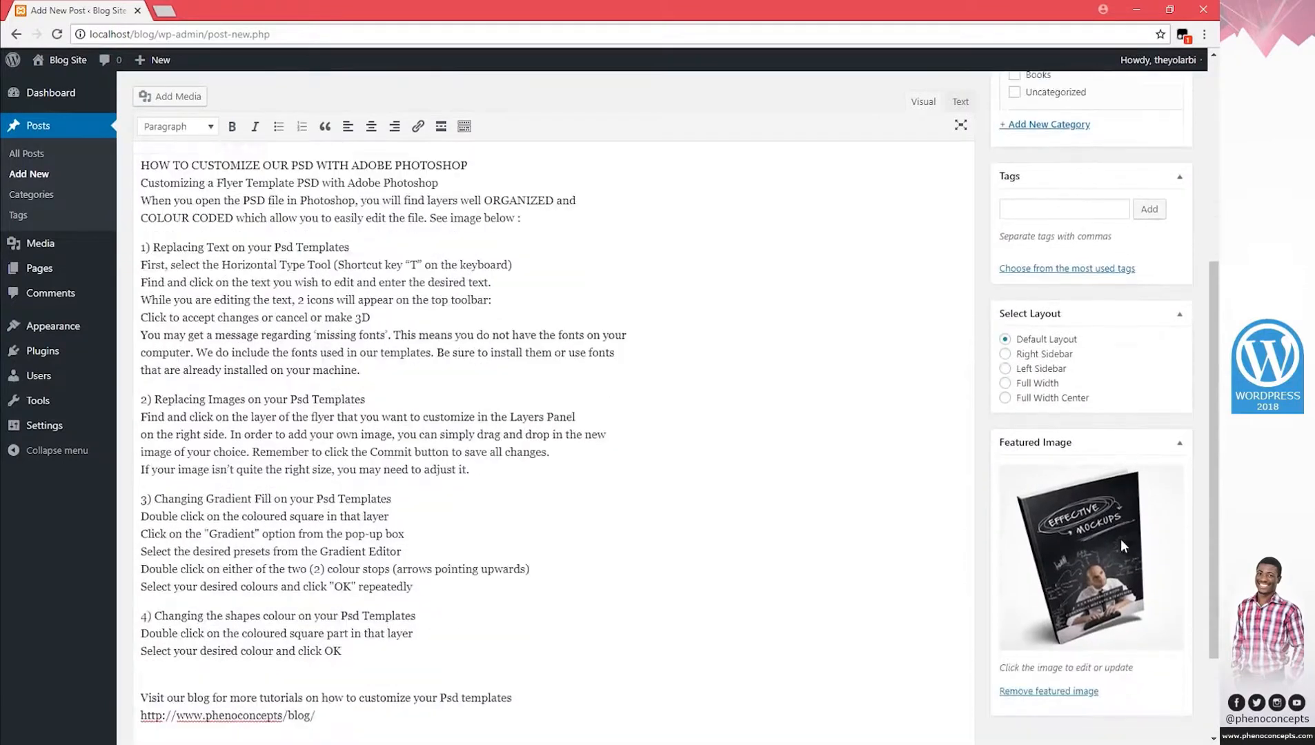
pyautogui.scroll(3, 1097, 448)
# Tag the post books, mockup and person from most used tags, plus effective and black.
pyautogui.click(1068, 361)
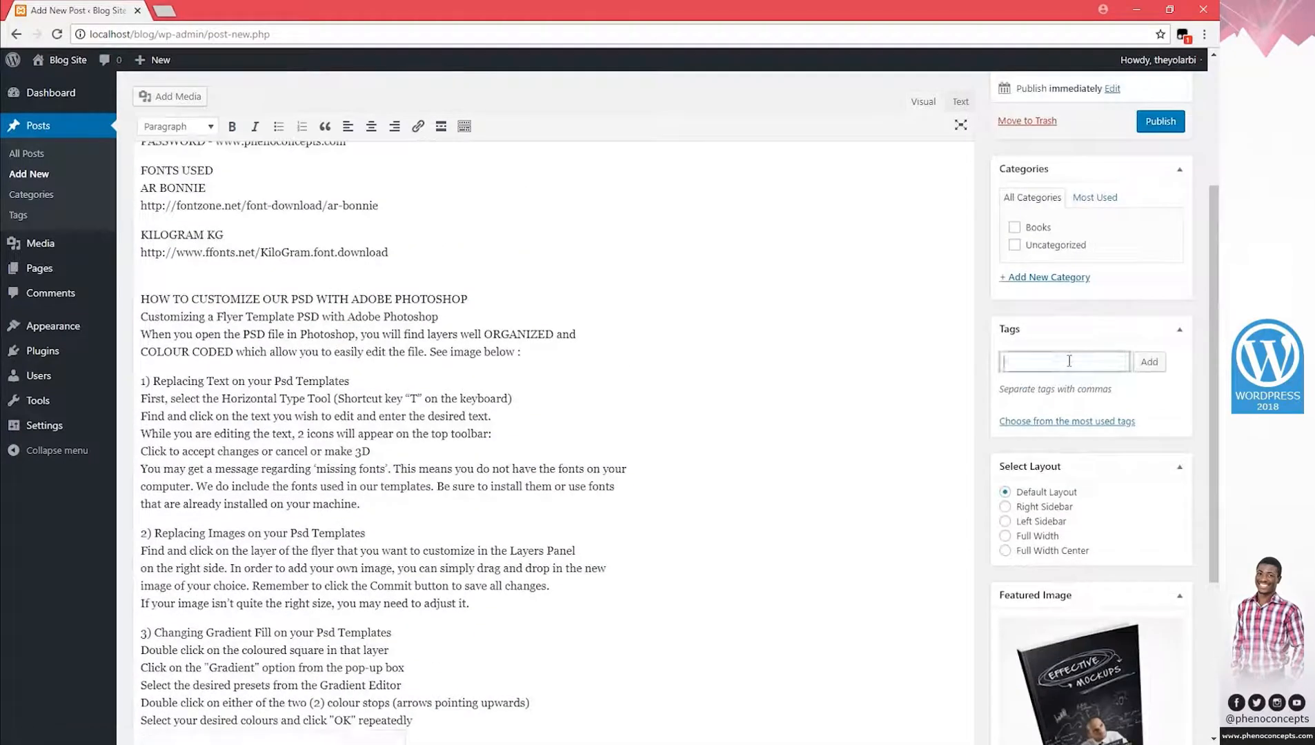
pyautogui.click(1086, 422)
pyautogui.click(1017, 449)
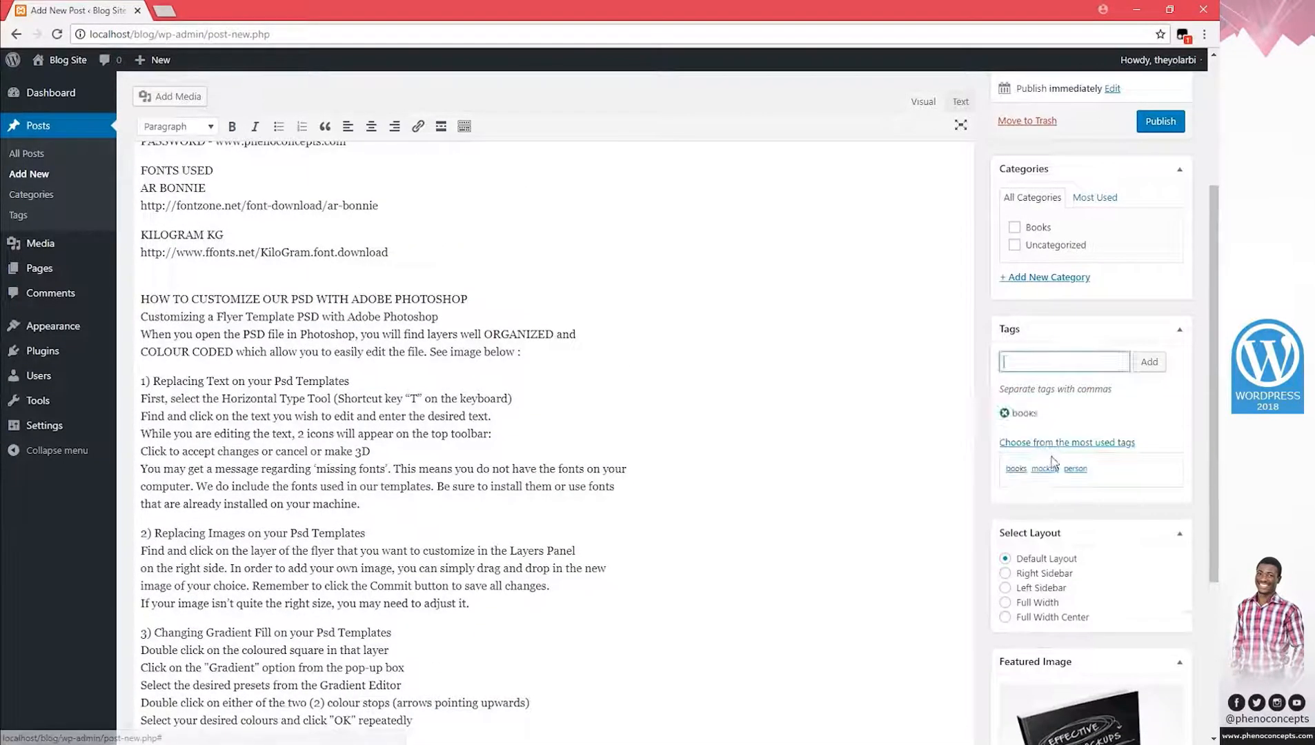
pyautogui.click(1045, 469)
pyautogui.click(1074, 469)
pyautogui.scroll(-2, 1183, 557)
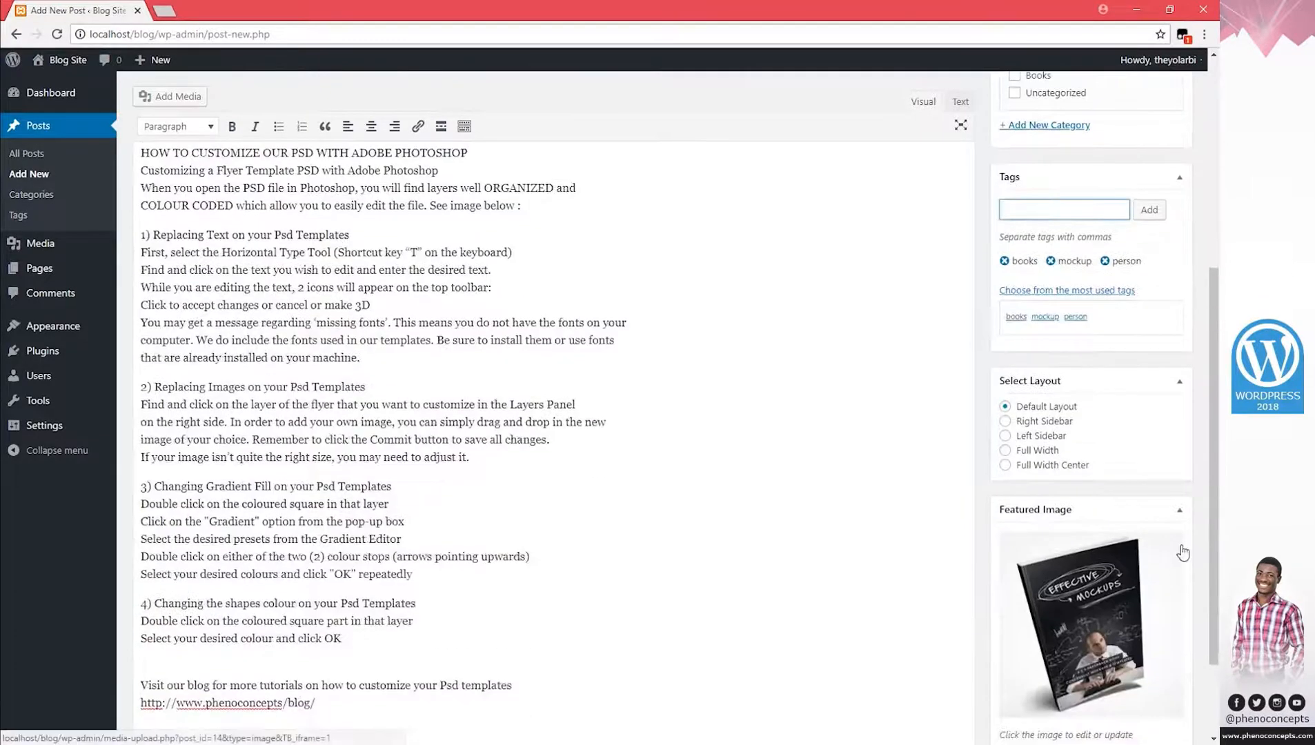
pyautogui.click(1057, 215)
pyautogui.write('effective')
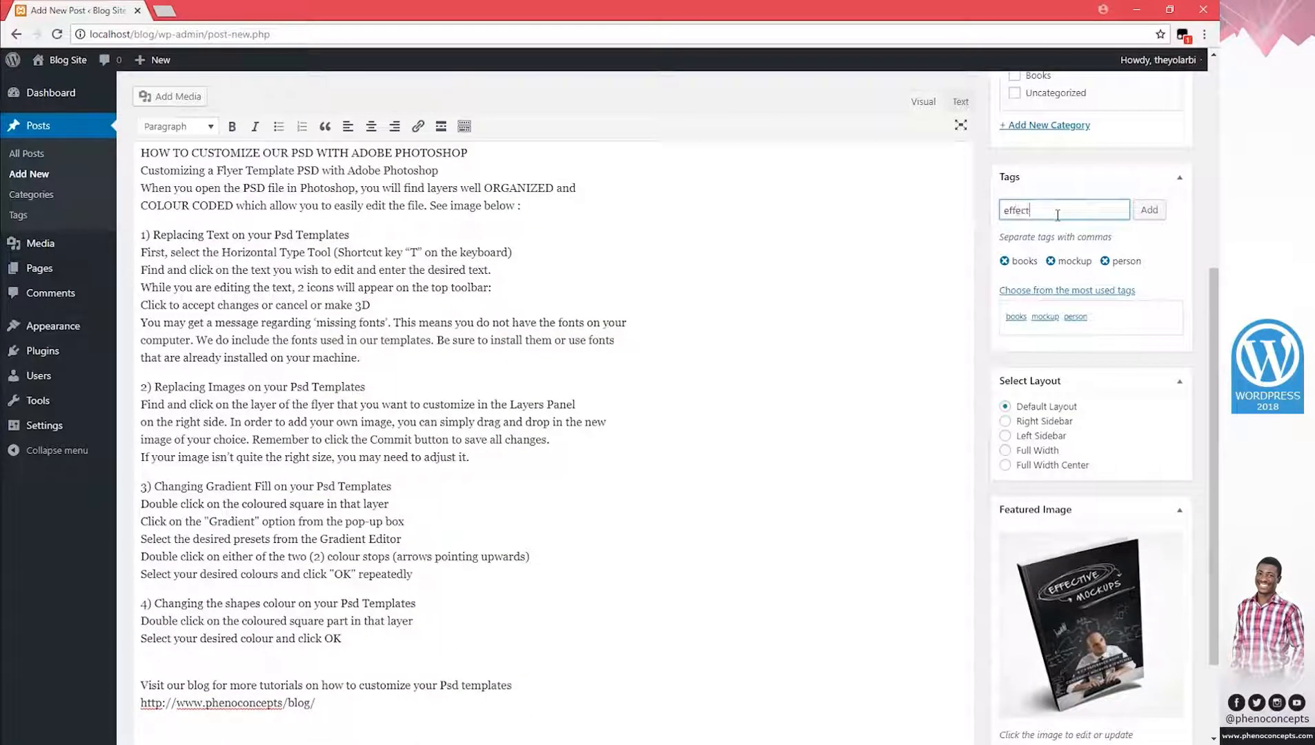
pyautogui.click(1149, 210)
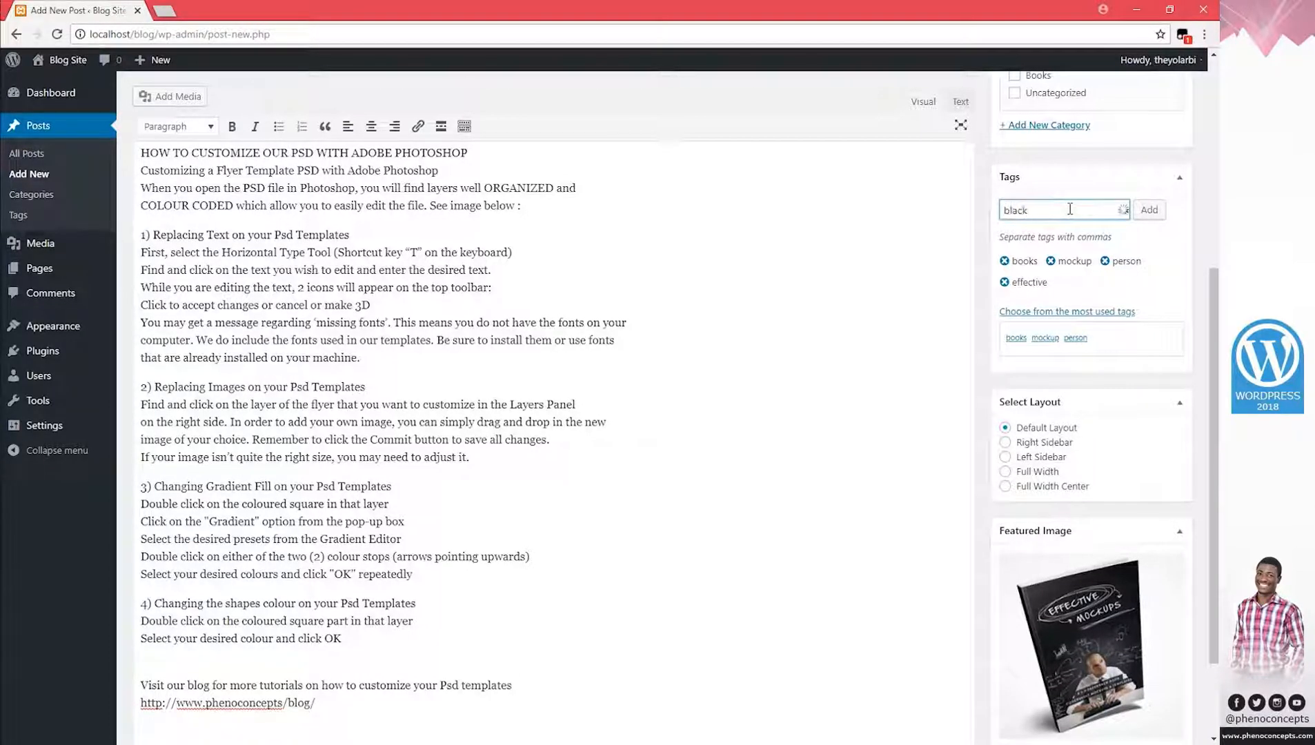
pyautogui.click(1148, 210)
# Put the post in the Books category and publish it.
pyautogui.scroll(5, 1143, 276)
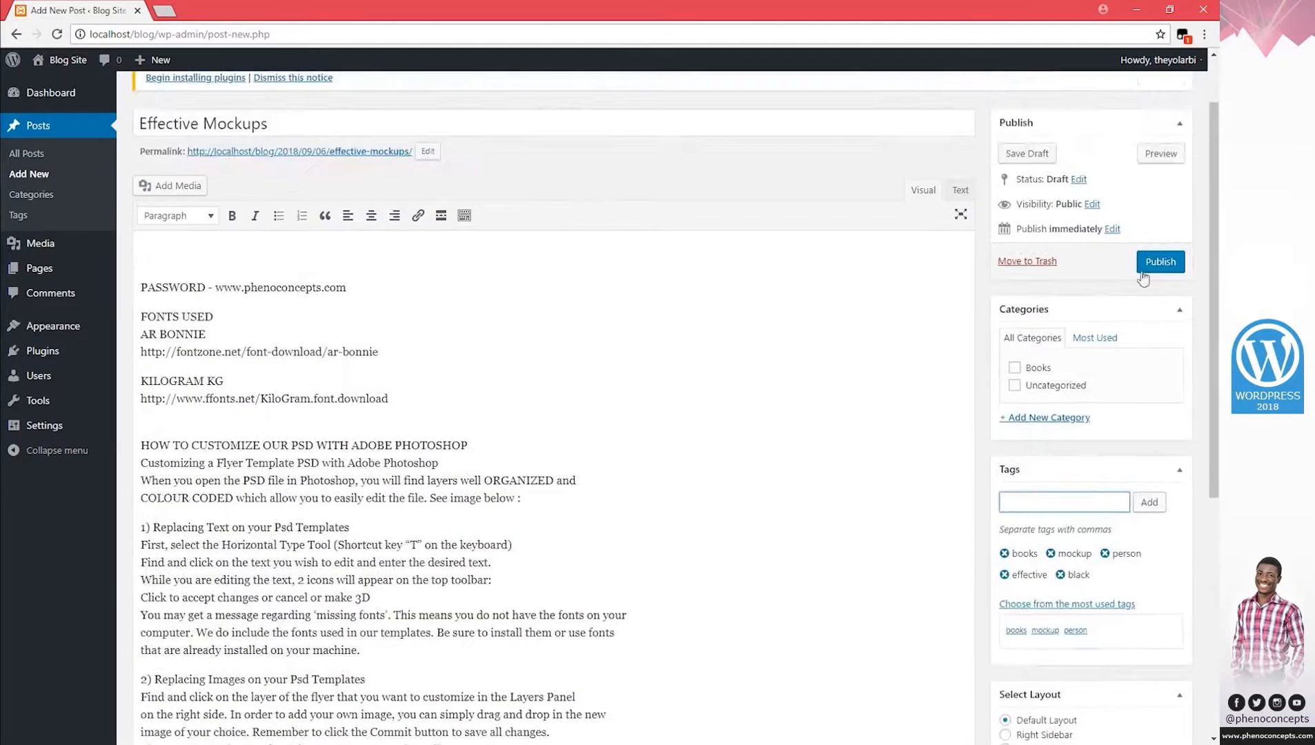
pyautogui.click(1015, 368)
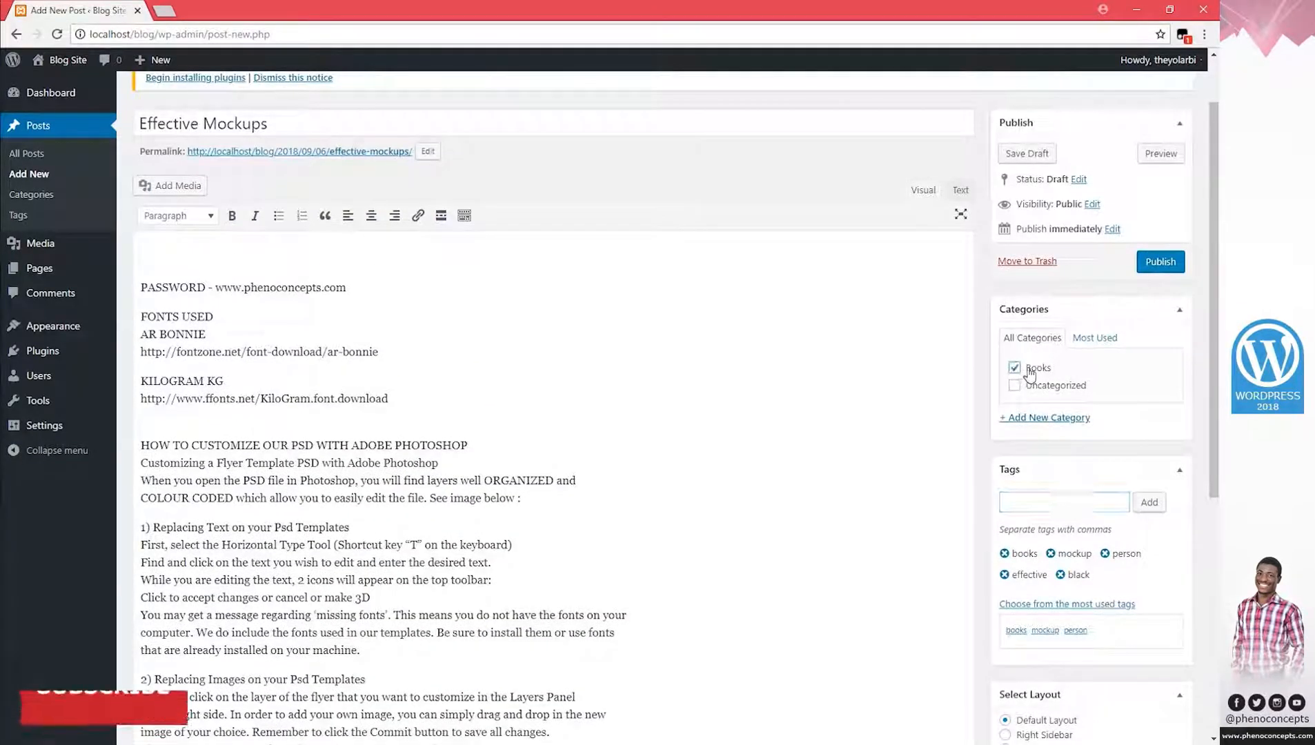
pyautogui.click(1160, 261)
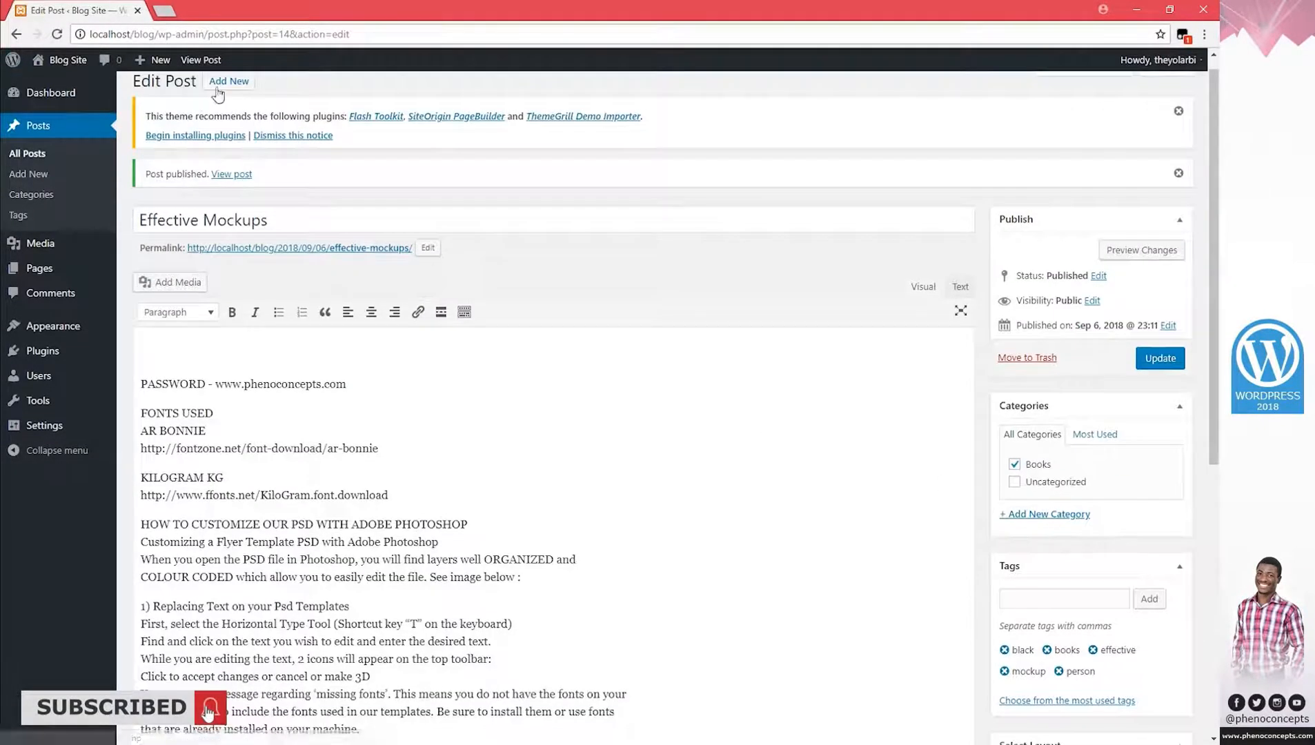
# Start a new post and preview Featured image 3 in the image folder.
pyautogui.click(221, 85)
pyautogui.moveTo(150, 743)
pyautogui.click(151, 704)
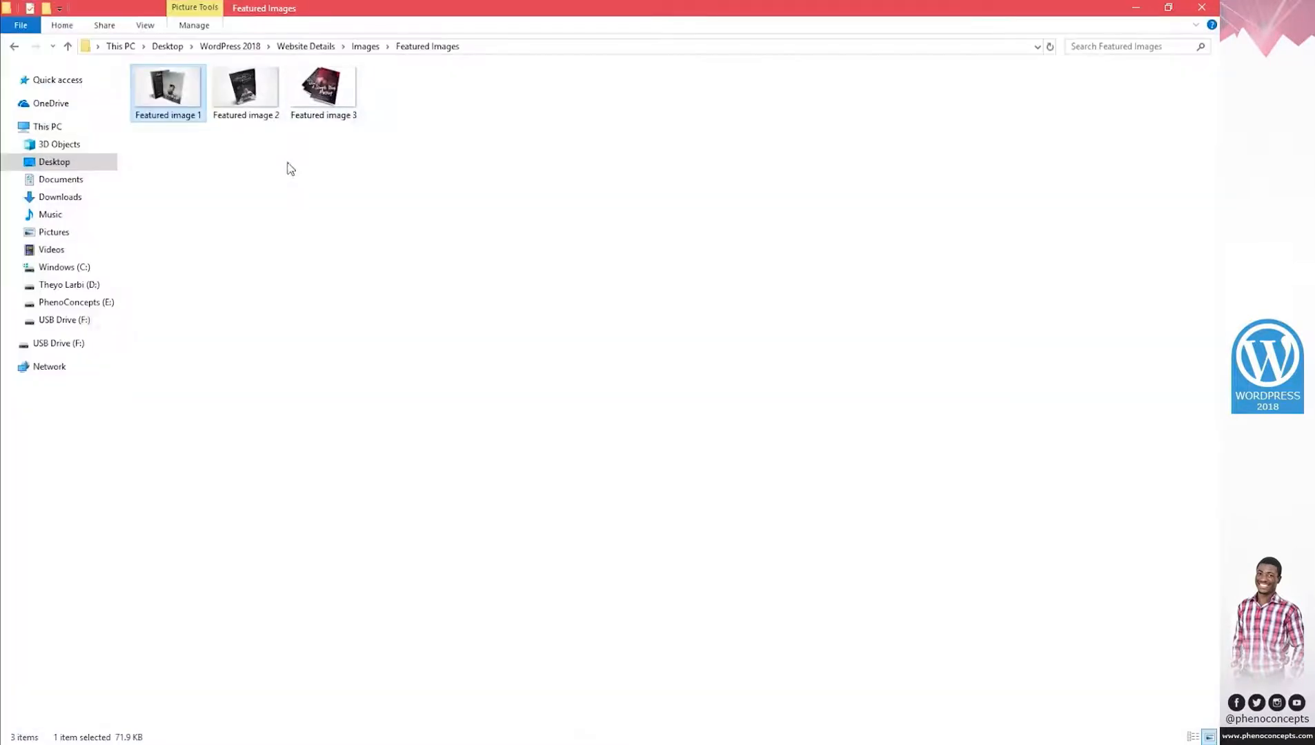
pyautogui.doubleClick(340, 94)
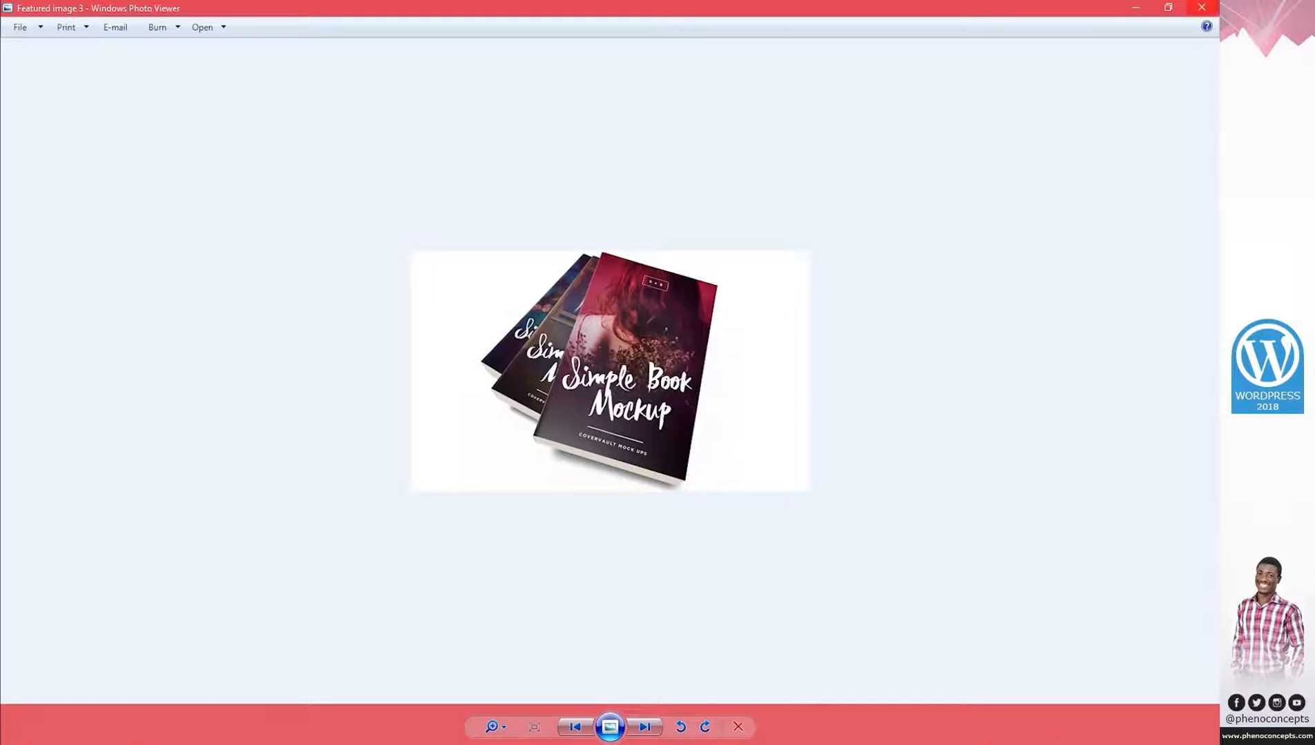
pyautogui.click(1201, 7)
pyautogui.click(1134, 7)
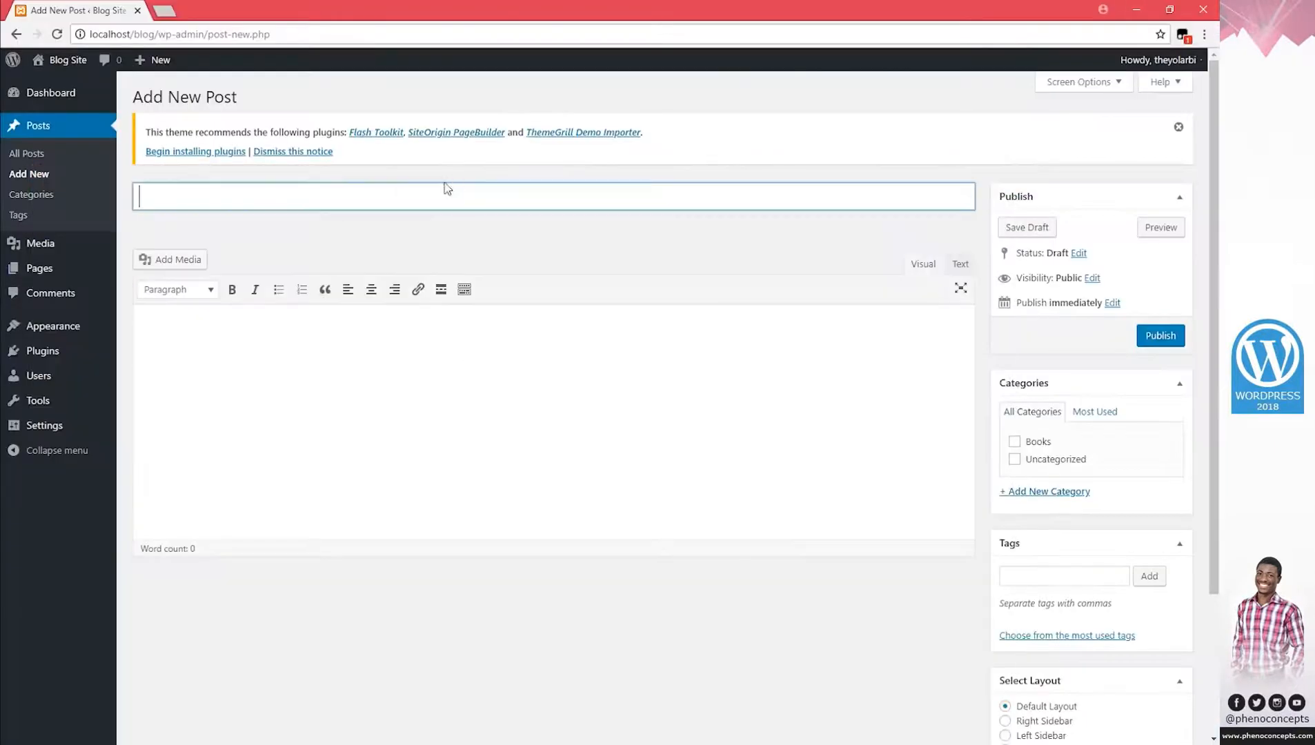
# Title the post 'Simple Book Mockup', paste the tutorial text, and set its cover as featured image.
pyautogui.write('Simple Book Moc')
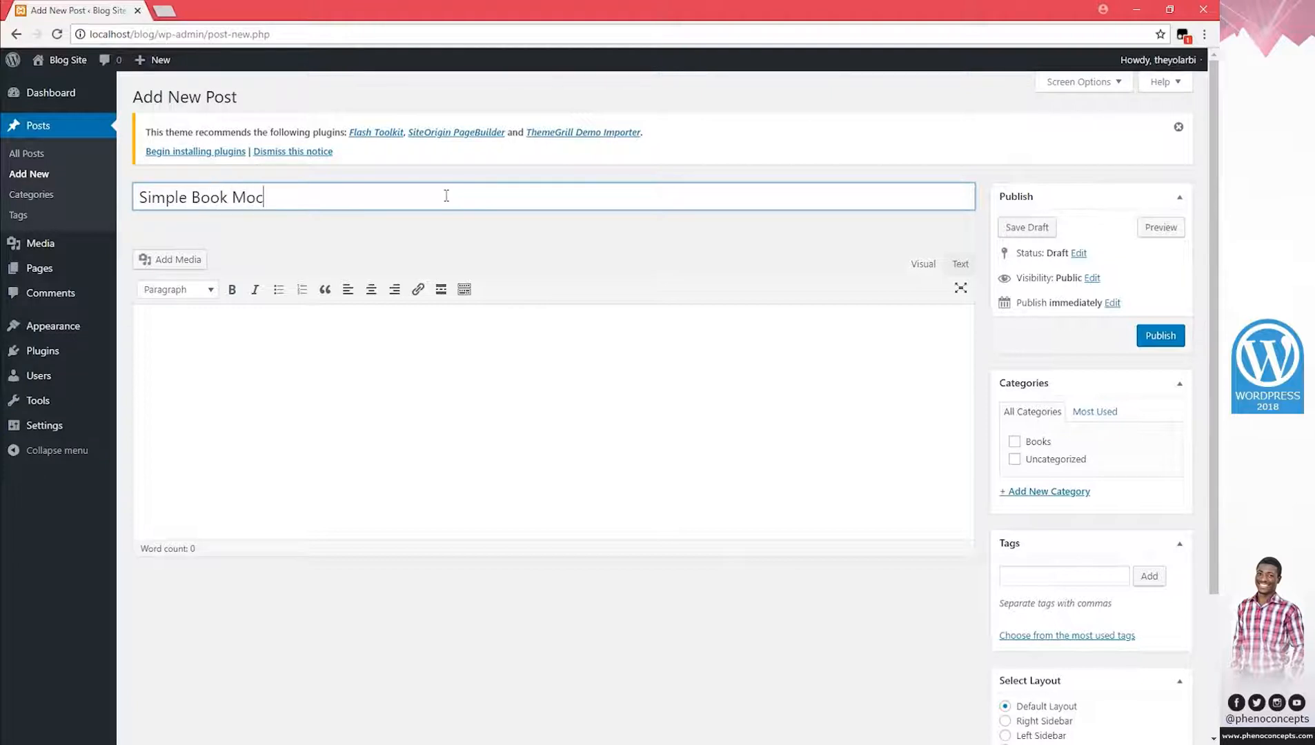
pyautogui.write('kup')
pyautogui.click(295, 367)
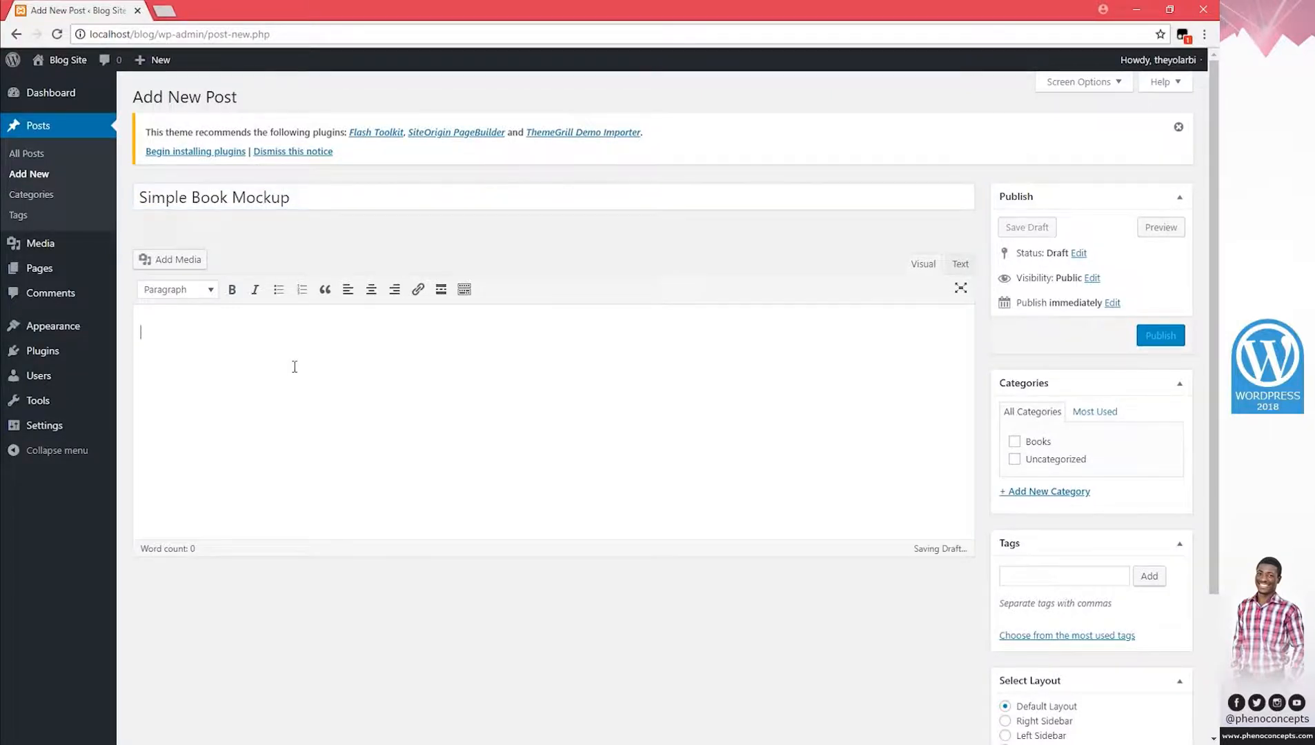
pyautogui.write('HOW TO CUSTOMIZE OUR PSD WITH ADOBE PHOTOSHOP Customizing a Flyer Template PSD with Adobe Photoshop When you open the PSD file in Photoshop, you will find layers well ORGANIZED and COLOUR CODED which allow you to easily edit the file. See image below :  1) Replacing Text on your Psd Templates First, select the Horizontal Type Tool (Shortcut key "T" on the keyboard) Find and click on the text you wish to edit and enter the desired text. While you are editing the text, 2 icons will appear on the top toolbar: Click to accept changes or cancel or make 3D You may get a message regarding ‘missing fonts’. This means you do not have the fonts on your computer. We do include the fonts used in our templates. Be sure to install them or use fonts that are already installed on your machine.  2) Replacing Images on your Psd Templates Find and click on the layer of the flyer that you want to customize in the Layers Panel on the right side. In order to add your own image, you can simply drag and drop in the new image of your choice. Remember to click the Commit button to save all changes. If your image isn’t quite the right size, you may need to adjust it.  3) Changing Gradient Fill on your Psd Templates Double click on the coloured square in that layer Click on the "Gradient" option from the pop-up box Select the desired presets from the Gradient Editor Double click on either of the two (2) colour stops (arrows pointing upwards) Select your desired colours and click "OK" repeatedly  4) Changing the shapes colour on your Psd Templates Double click on the coloured square part in that layer Select your desired colour and click OK   Visit our blog for more tutorials on how to customize your Psd templates http://www.phenoconcepts/blog/')
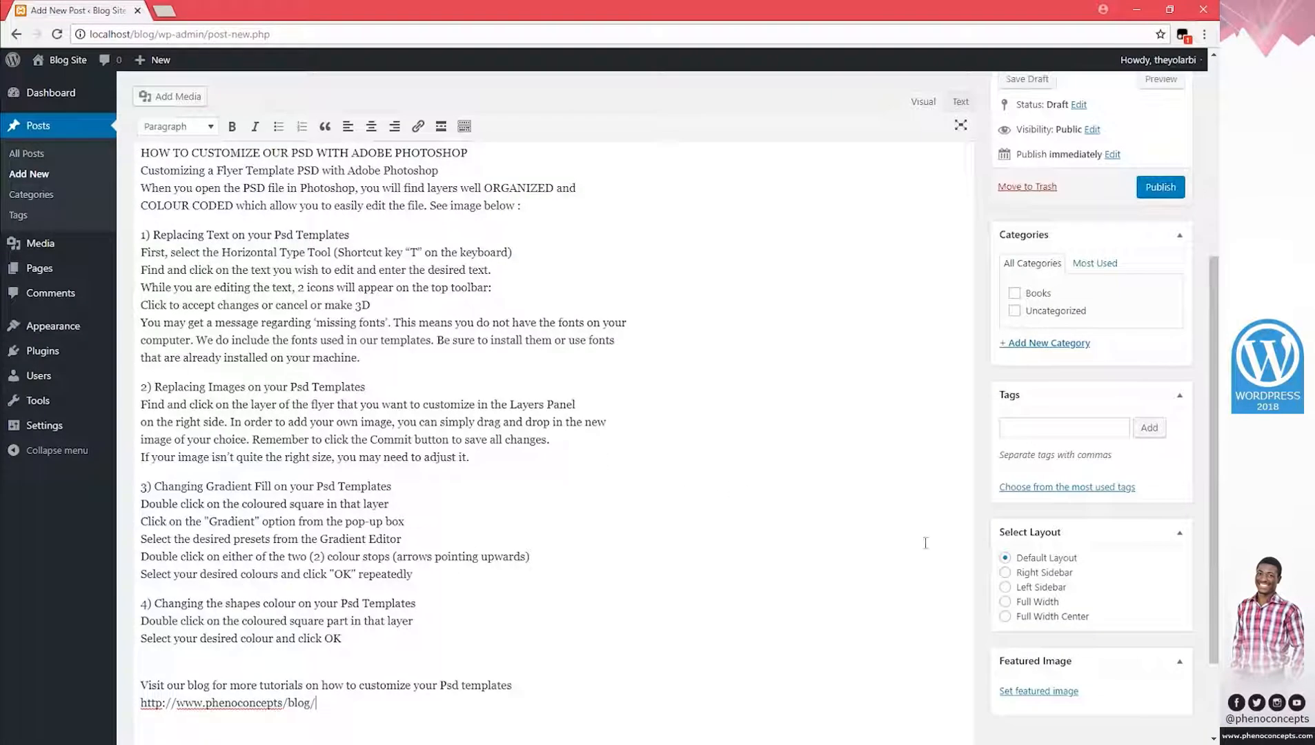
pyautogui.click(1038, 691)
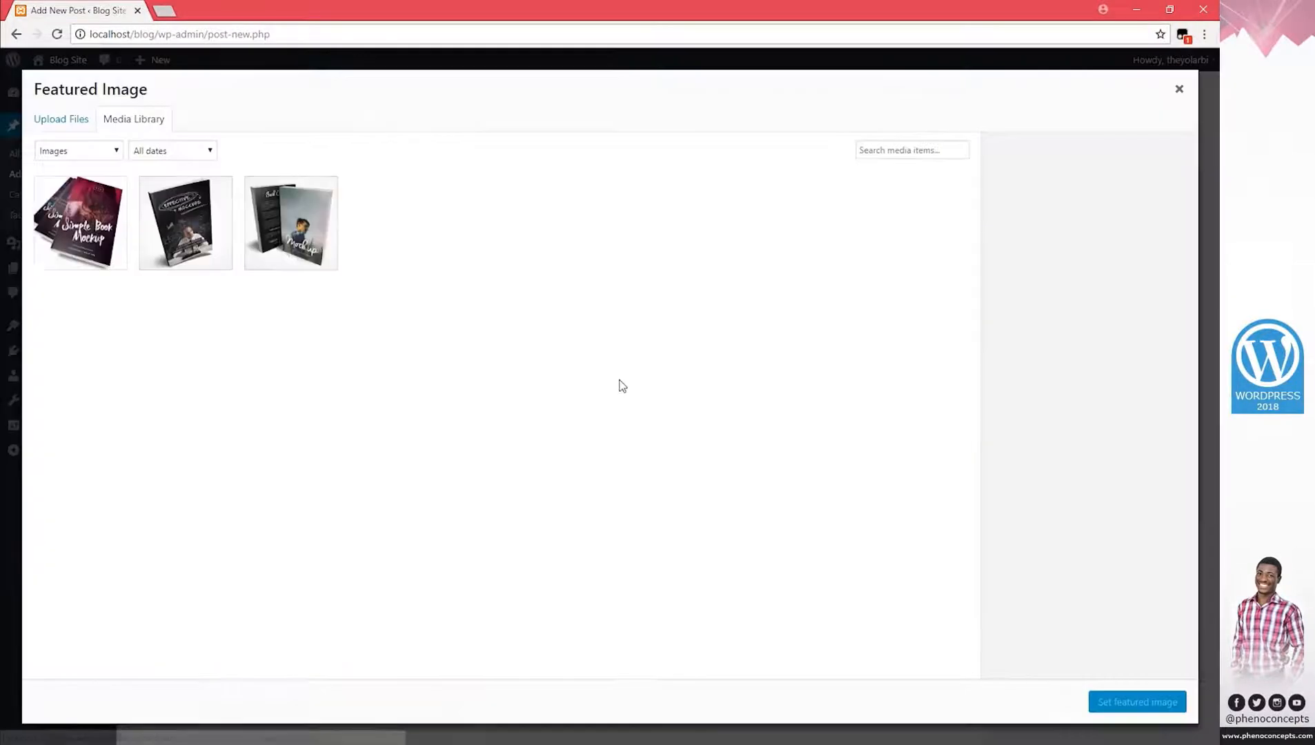
pyautogui.click(94, 214)
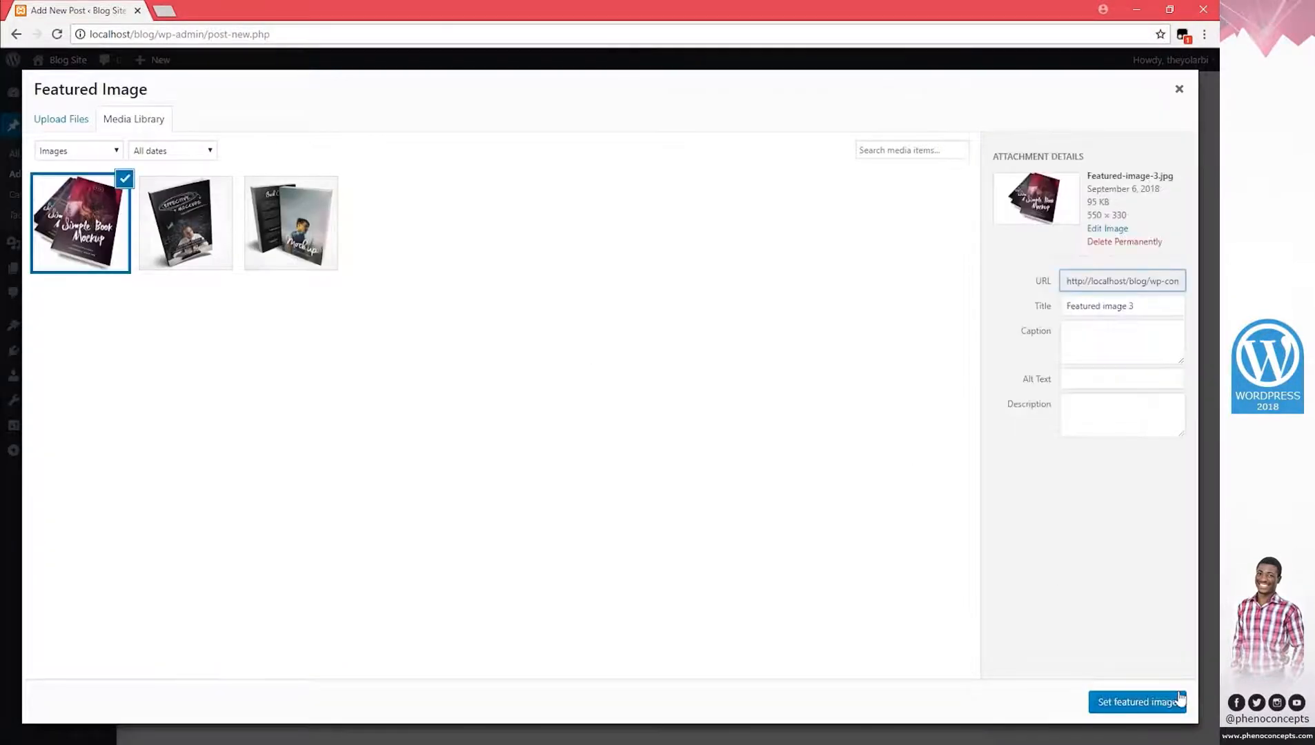
pyautogui.click(1164, 701)
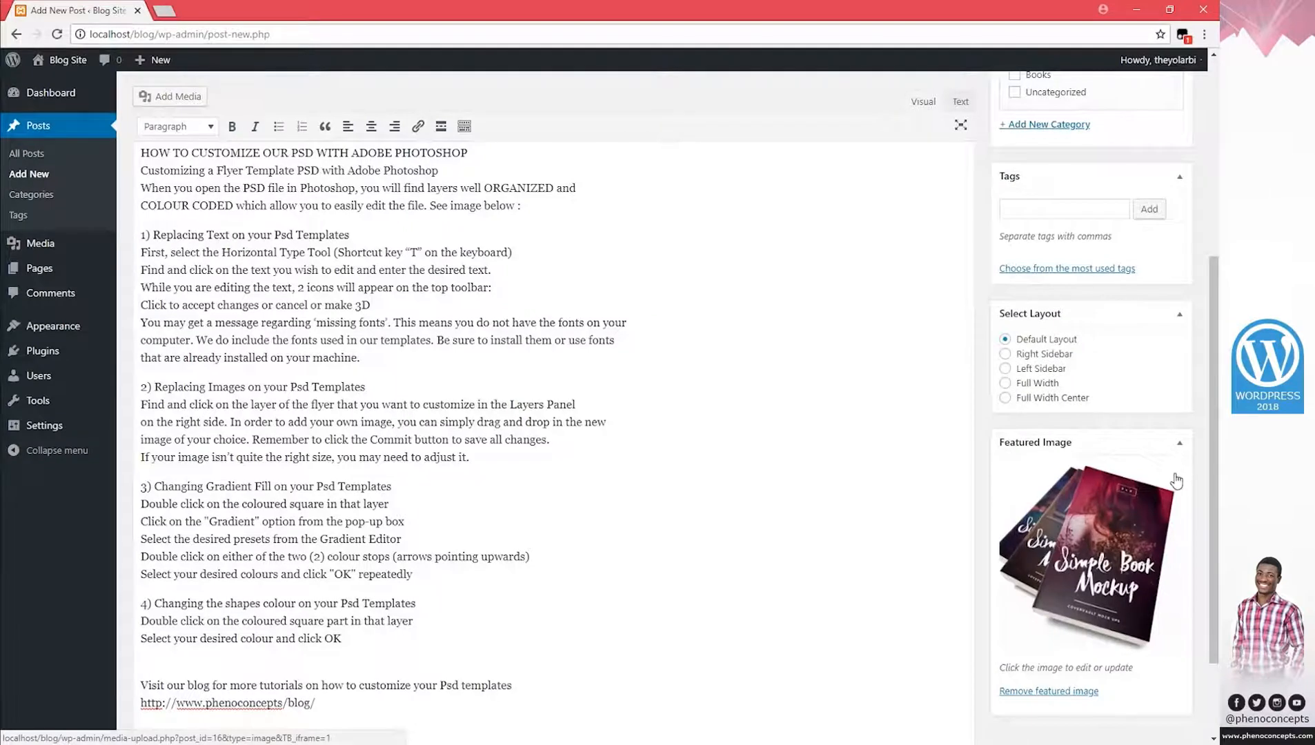
# Tag the post books, person and mockup from most used tags, plus purple.
pyautogui.click(1116, 270)
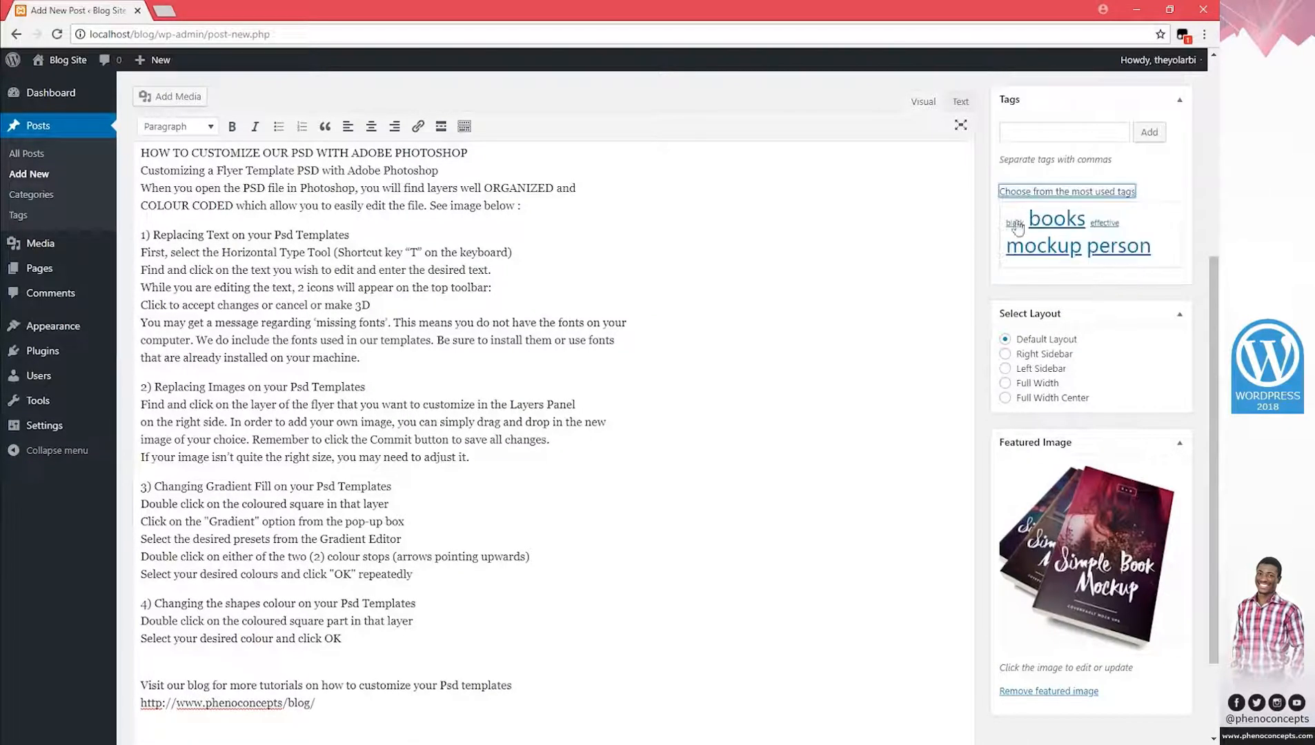
pyautogui.click(1055, 219)
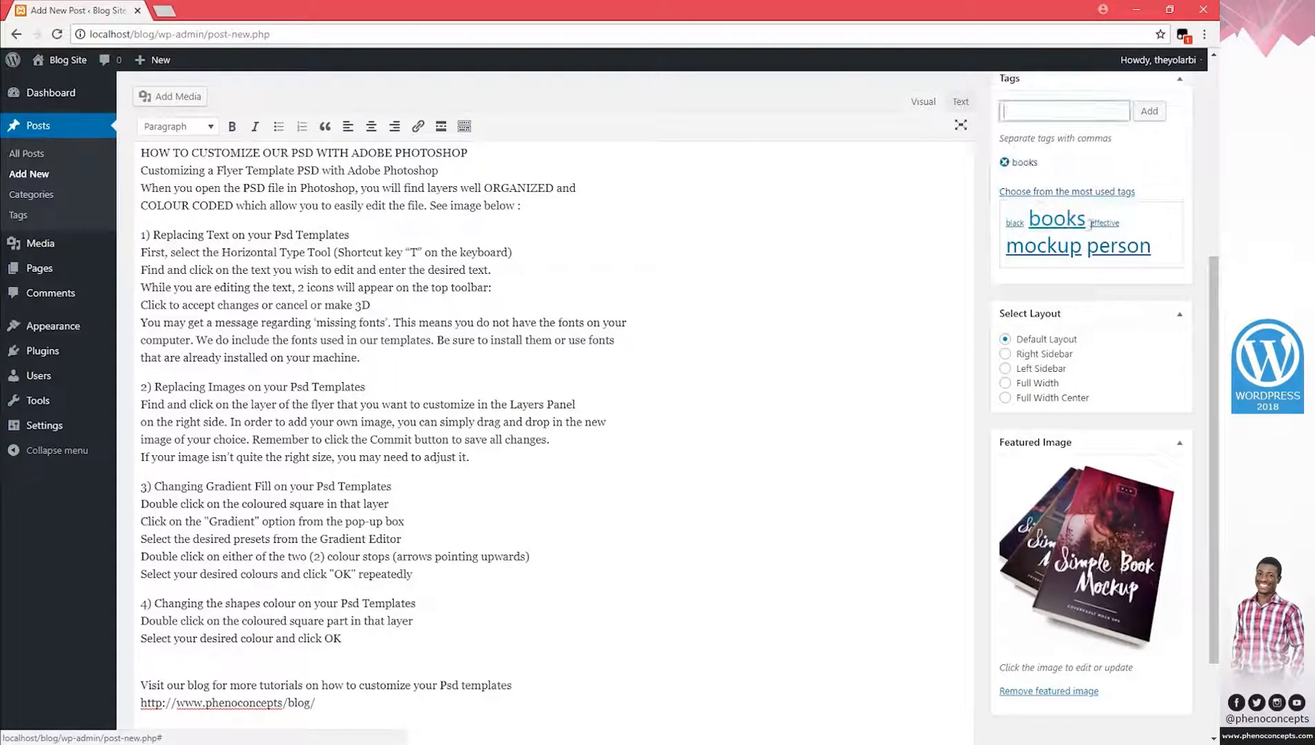
pyautogui.click(1070, 250)
pyautogui.click(1112, 248)
pyautogui.click(1043, 247)
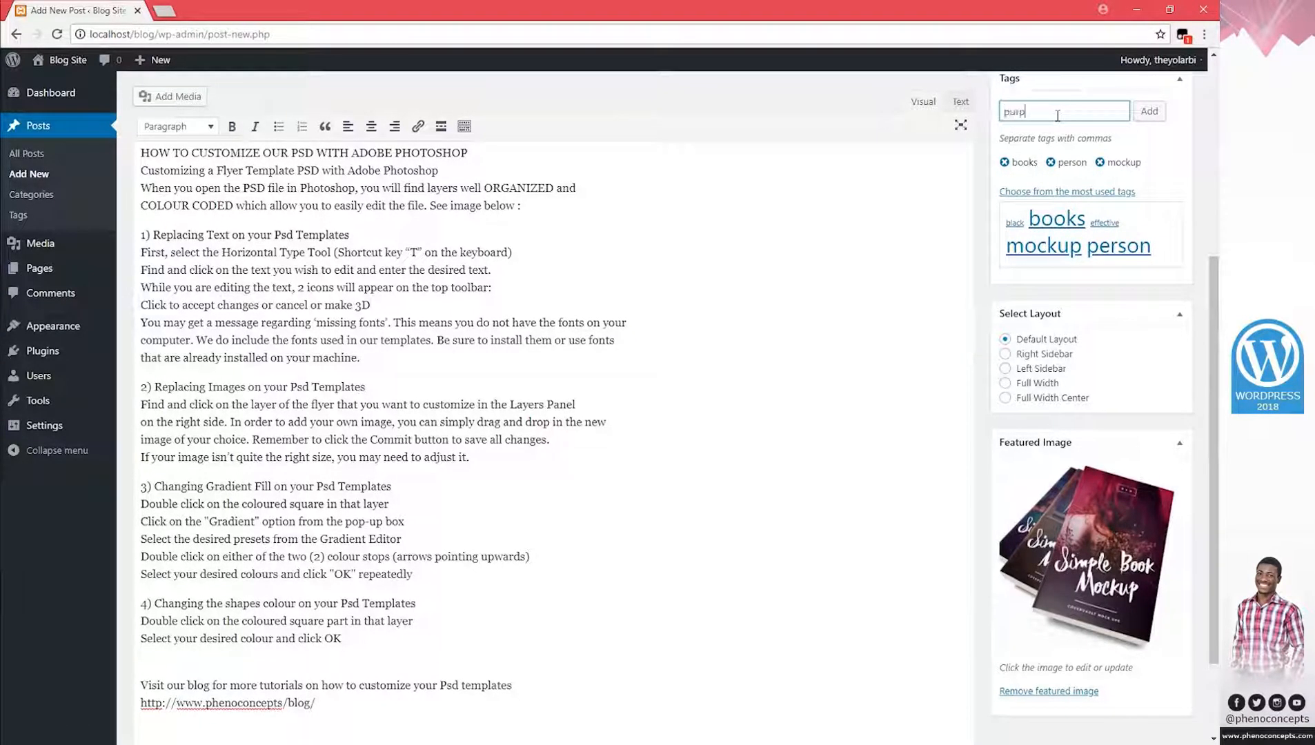
pyautogui.click(1148, 113)
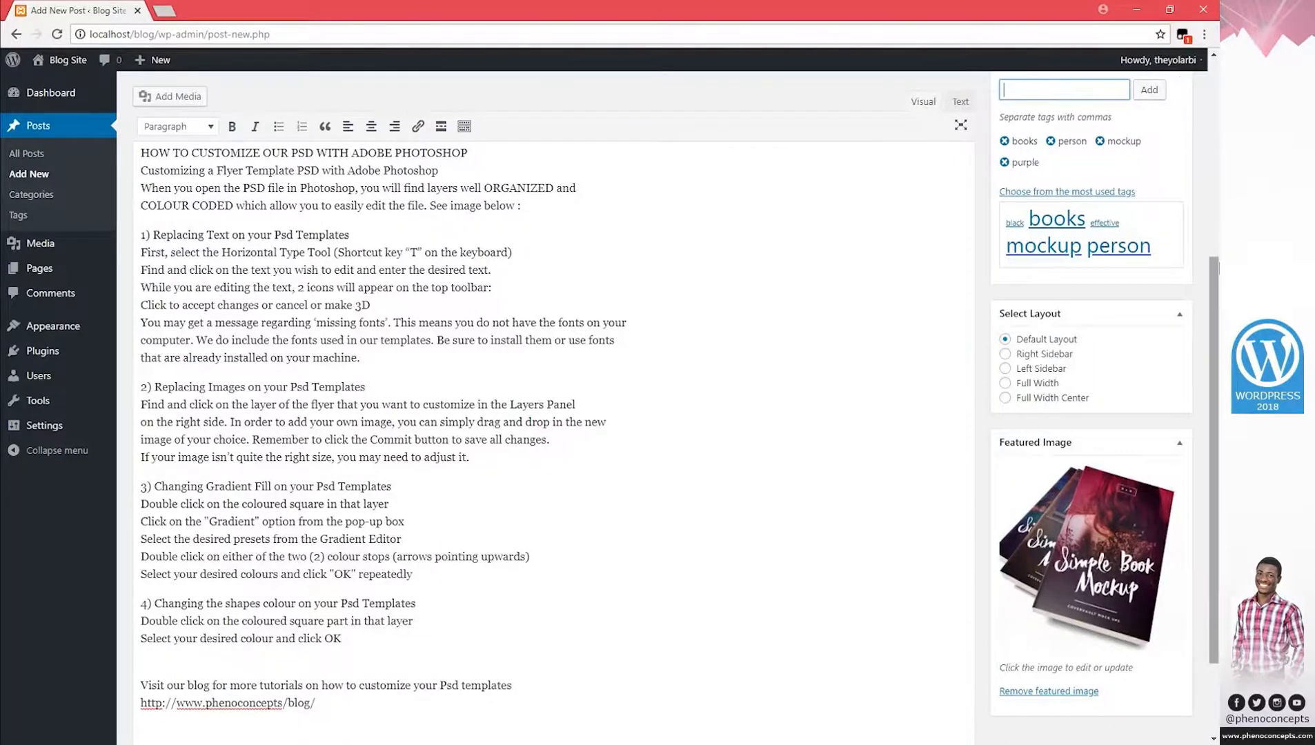
# Put the post in the Books category and publish it.
pyautogui.scroll(5, 1034, 393)
pyautogui.click(1014, 397)
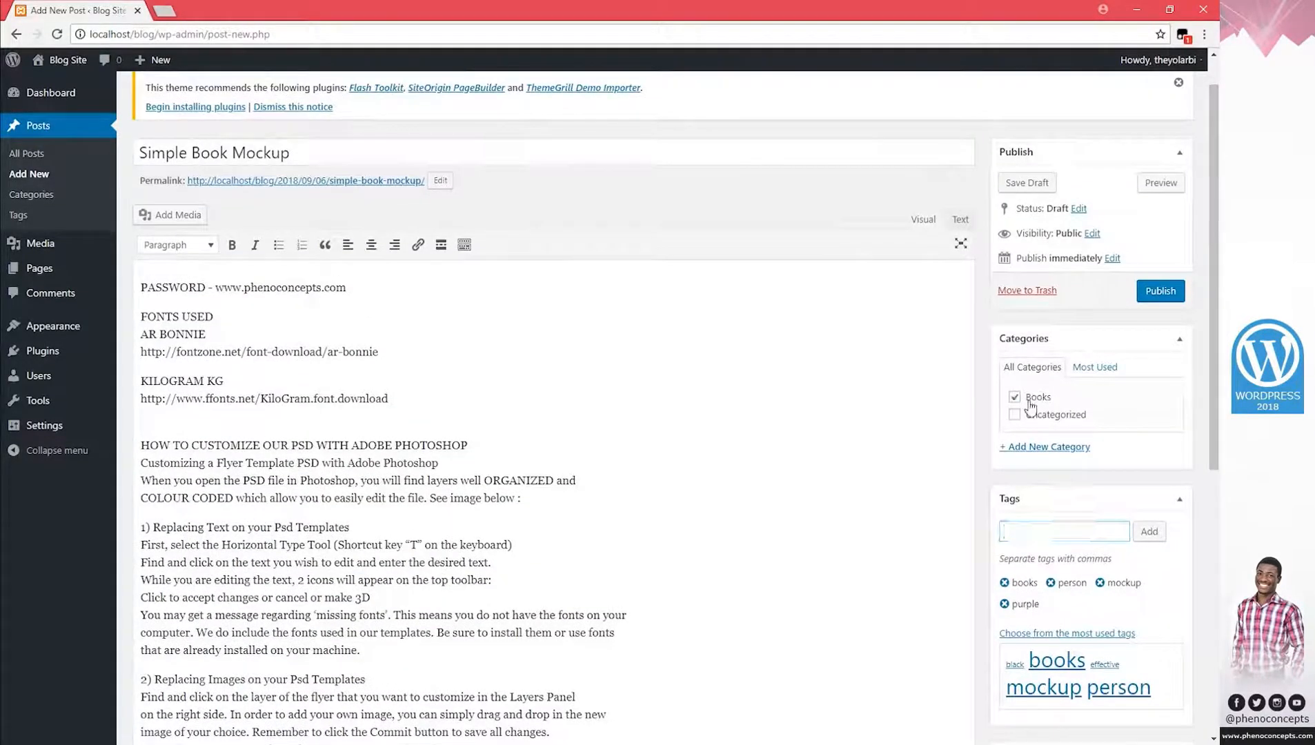
pyautogui.click(1175, 295)
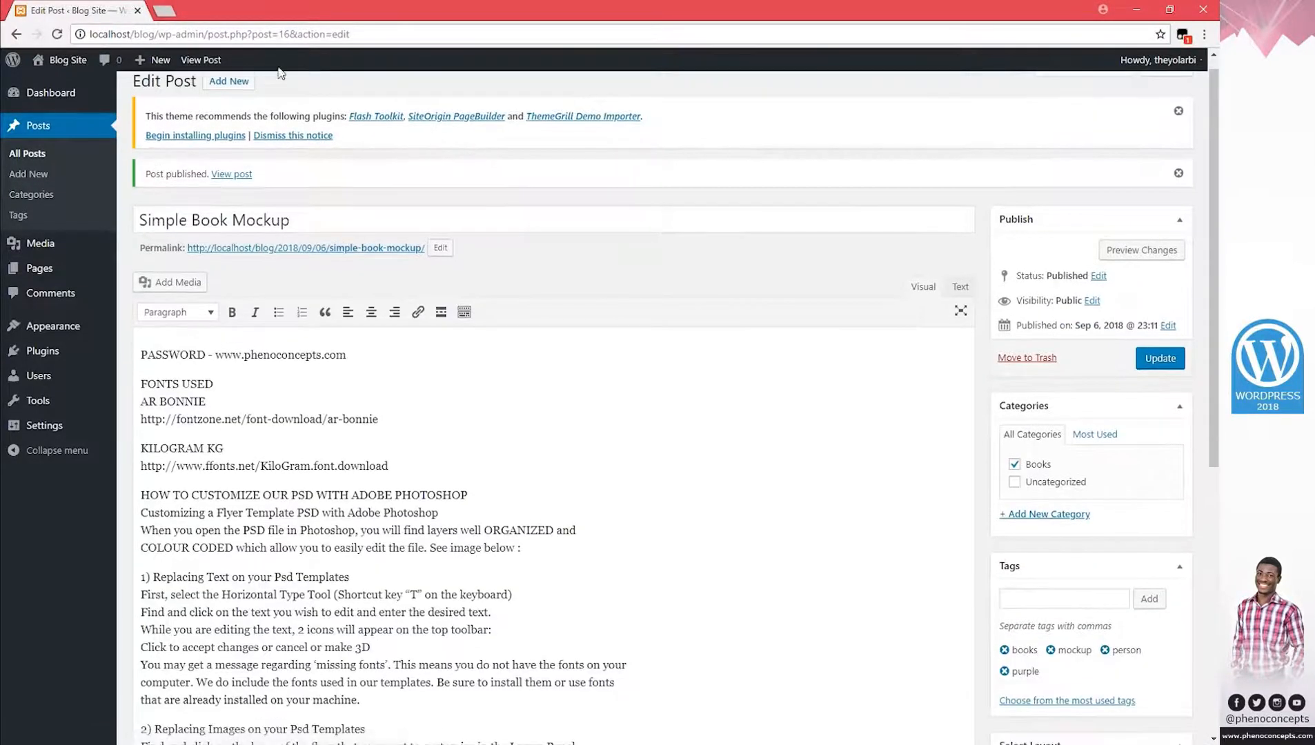
# Open the blog front page in a new tab to review it, then open Hello world! in another tab.
pyautogui.rightClick(55, 66)
pyautogui.click(83, 69)
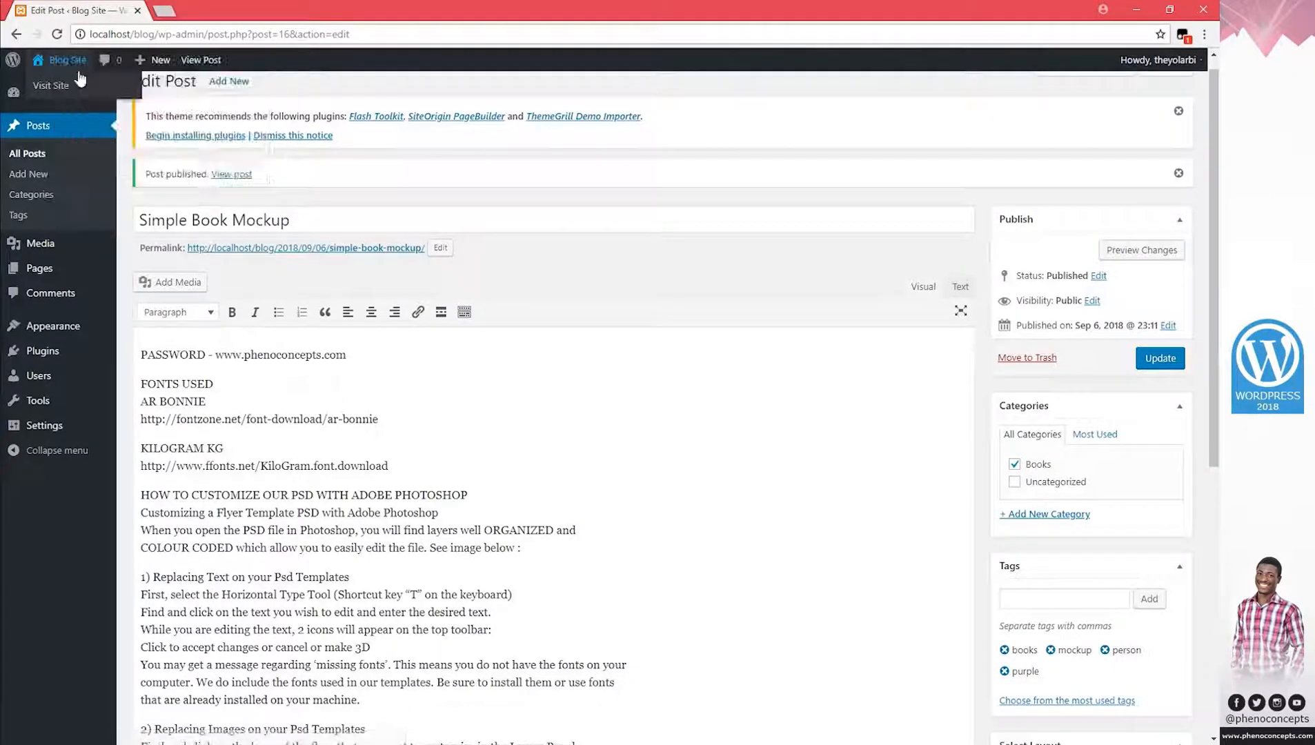
pyautogui.click(207, 11)
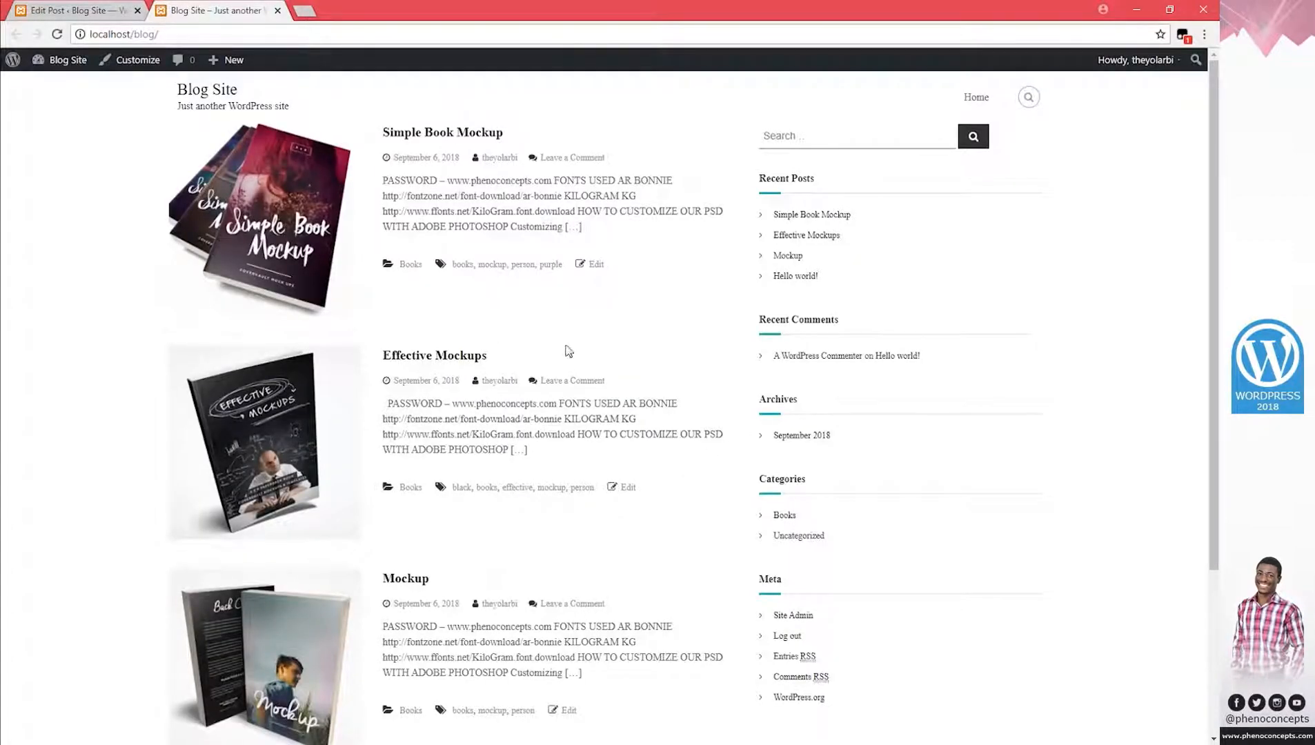
pyautogui.scroll(-3, 570, 356)
pyautogui.scroll(4, 590, 378)
pyautogui.scroll(-3, 311, 378)
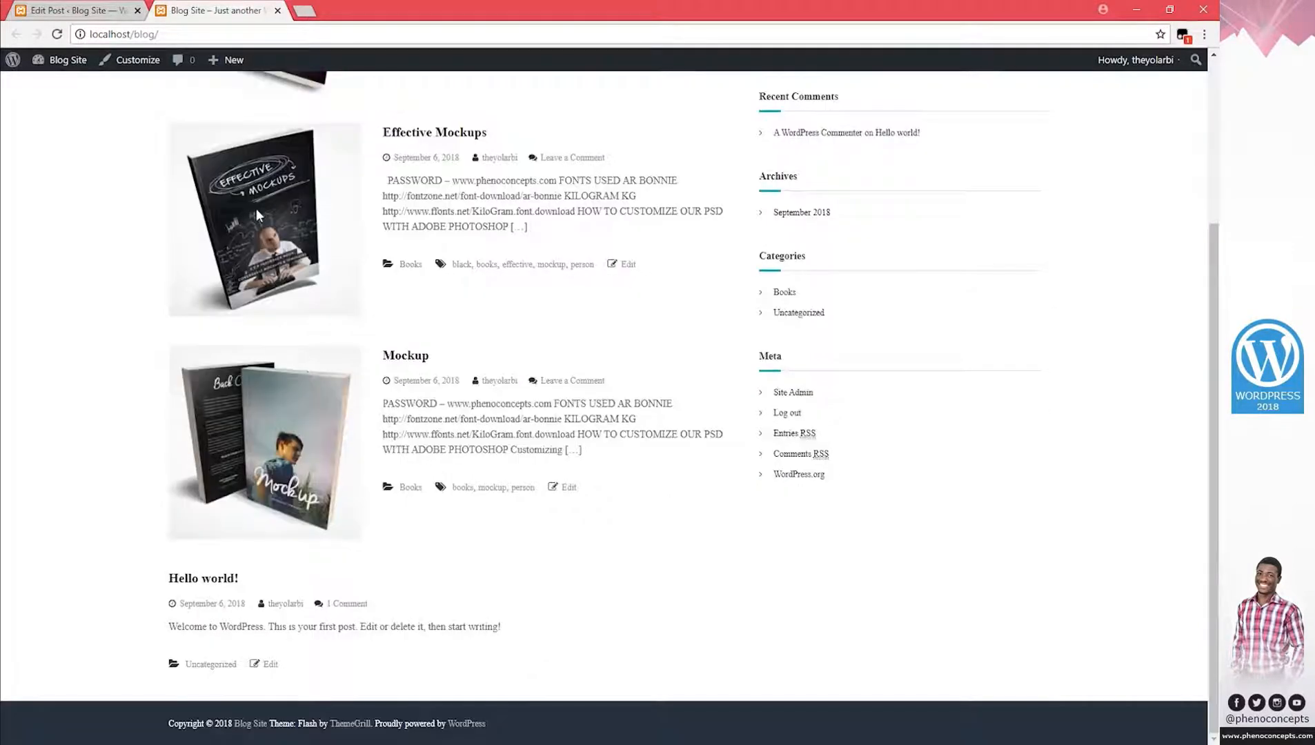
pyautogui.middleClick(222, 585)
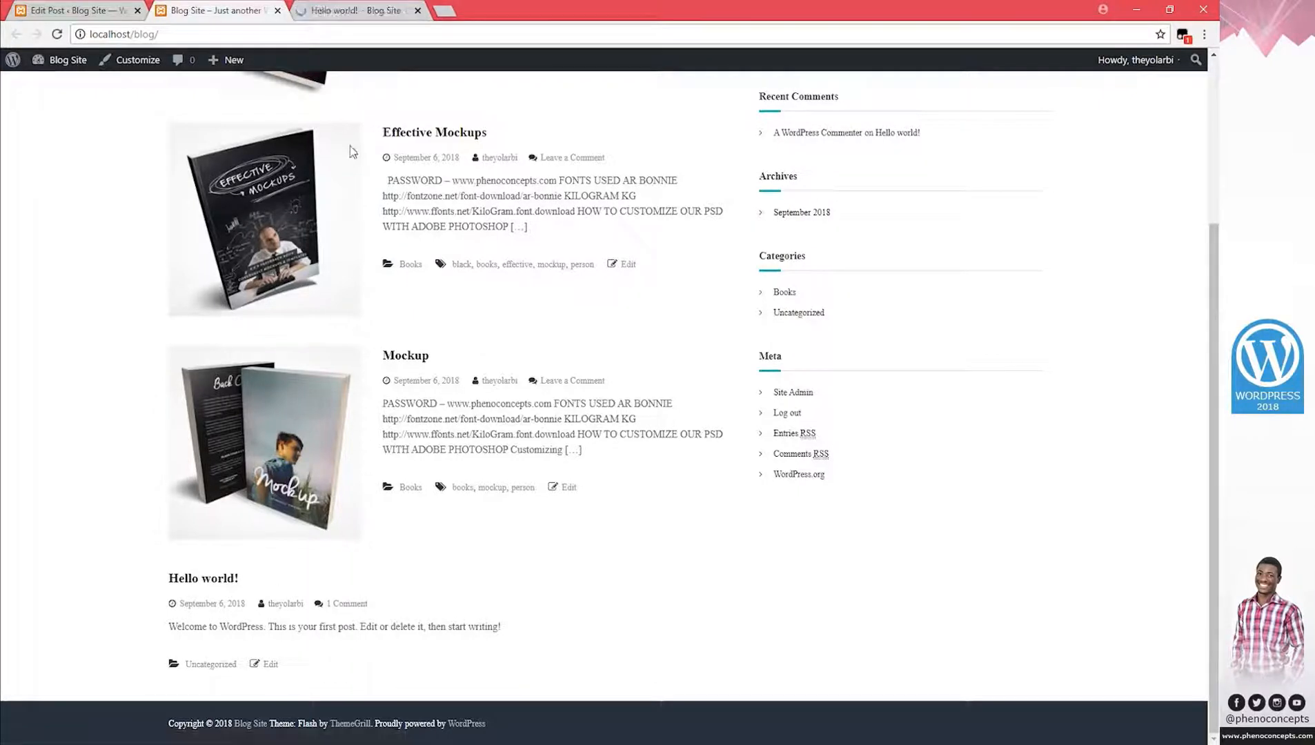
pyautogui.click(360, 11)
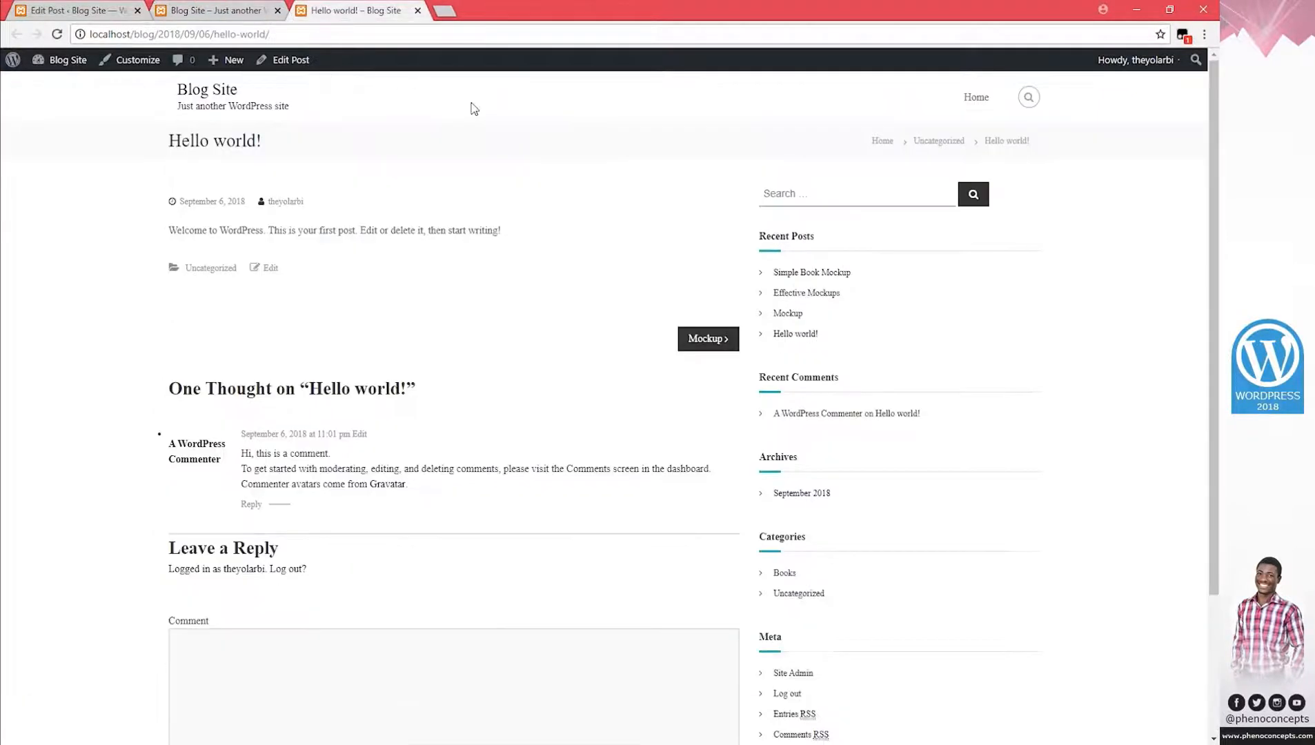
# Open the Hello world! post in the editor, look it over, and close that tab.
pyautogui.click(290, 60)
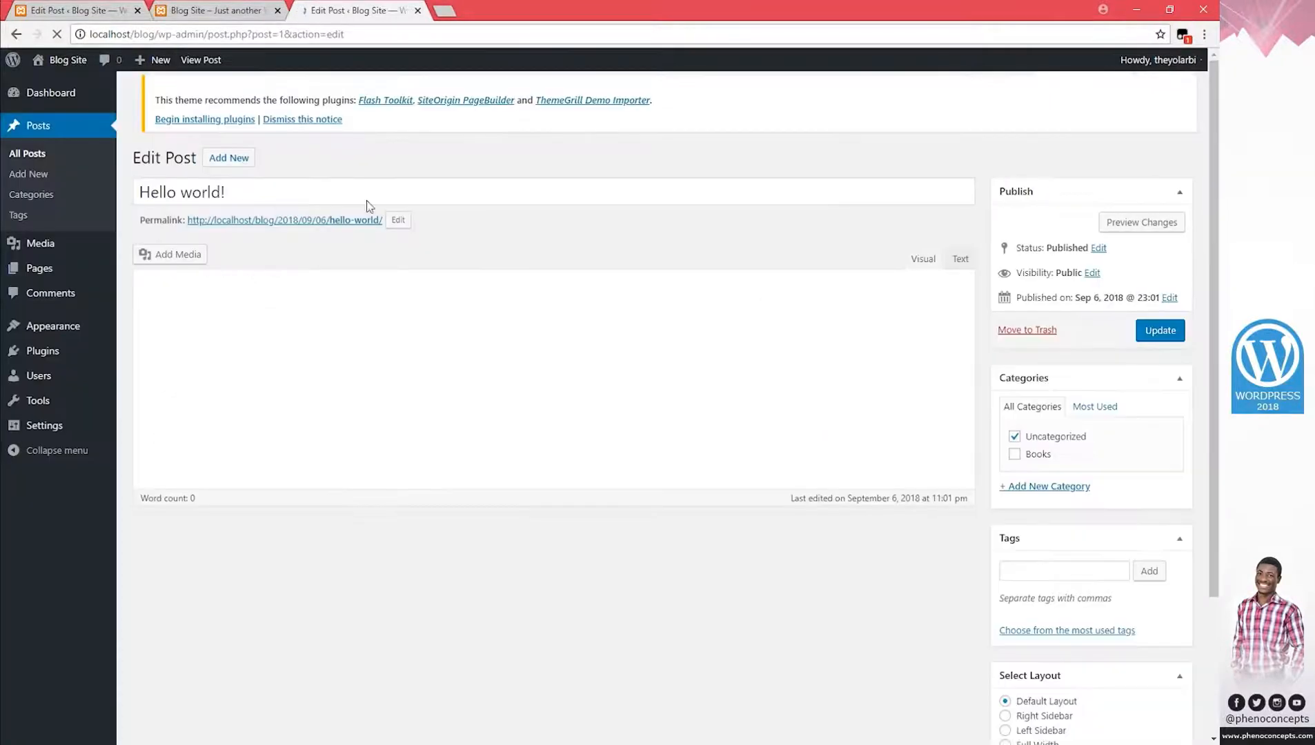
pyautogui.scroll(-3, 1007, 620)
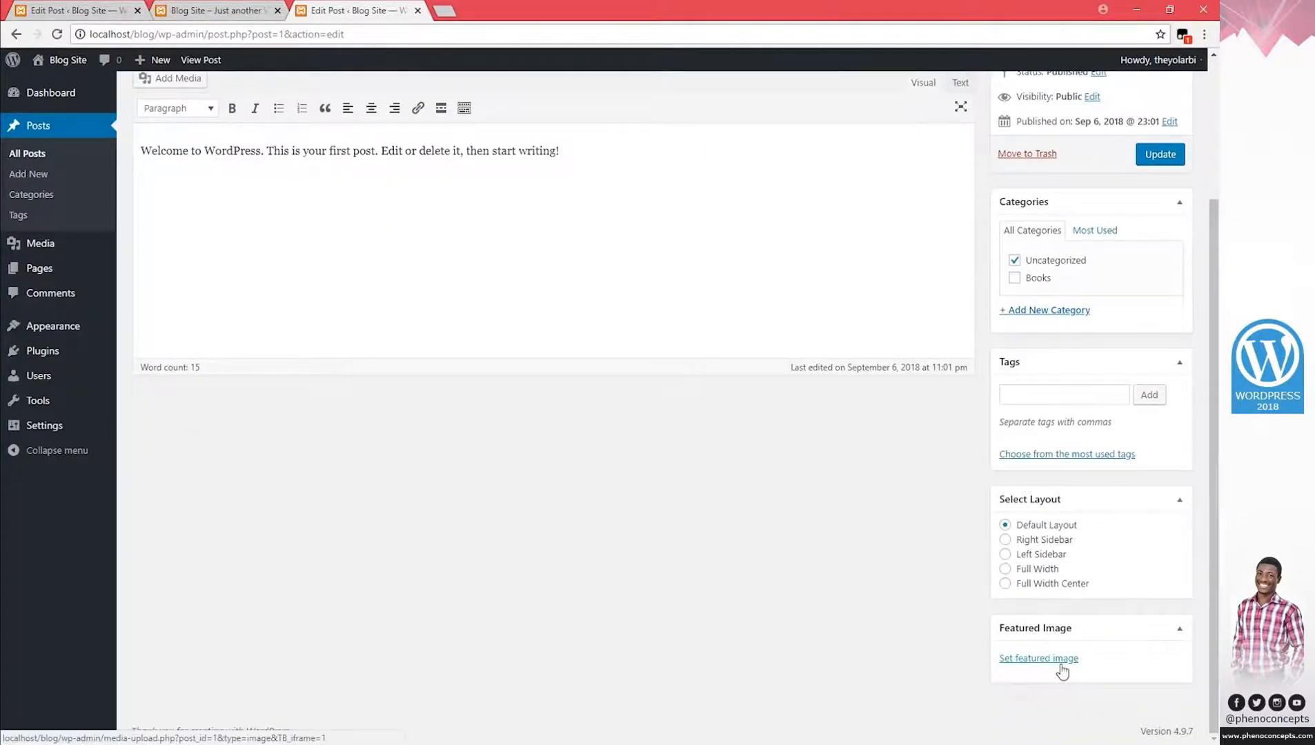
pyautogui.scroll(3, 757, 498)
pyautogui.click(418, 10)
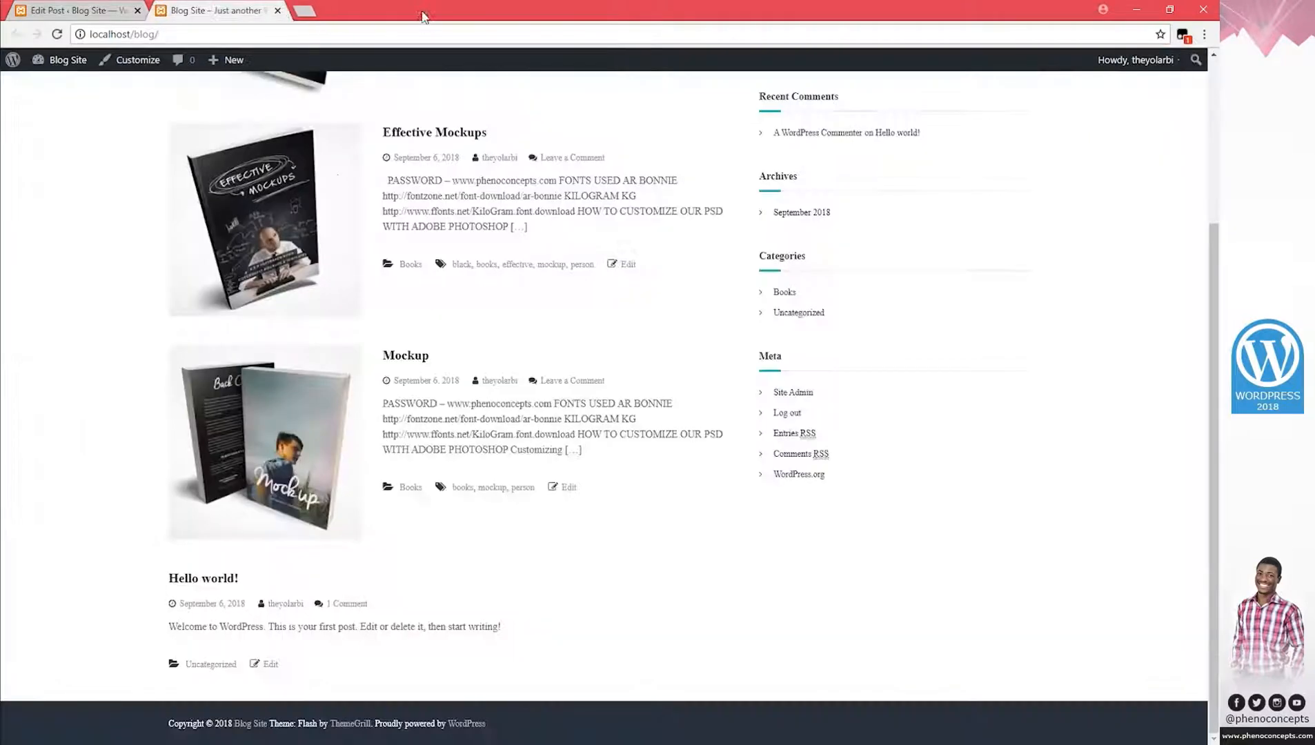
# Review the blog front page, highlighting the Recent Posts and Meta sidebar headings.
pyautogui.moveTo(218, 581); pyautogui.dragTo(257, 595)
pyautogui.scroll(3, 344, 552)
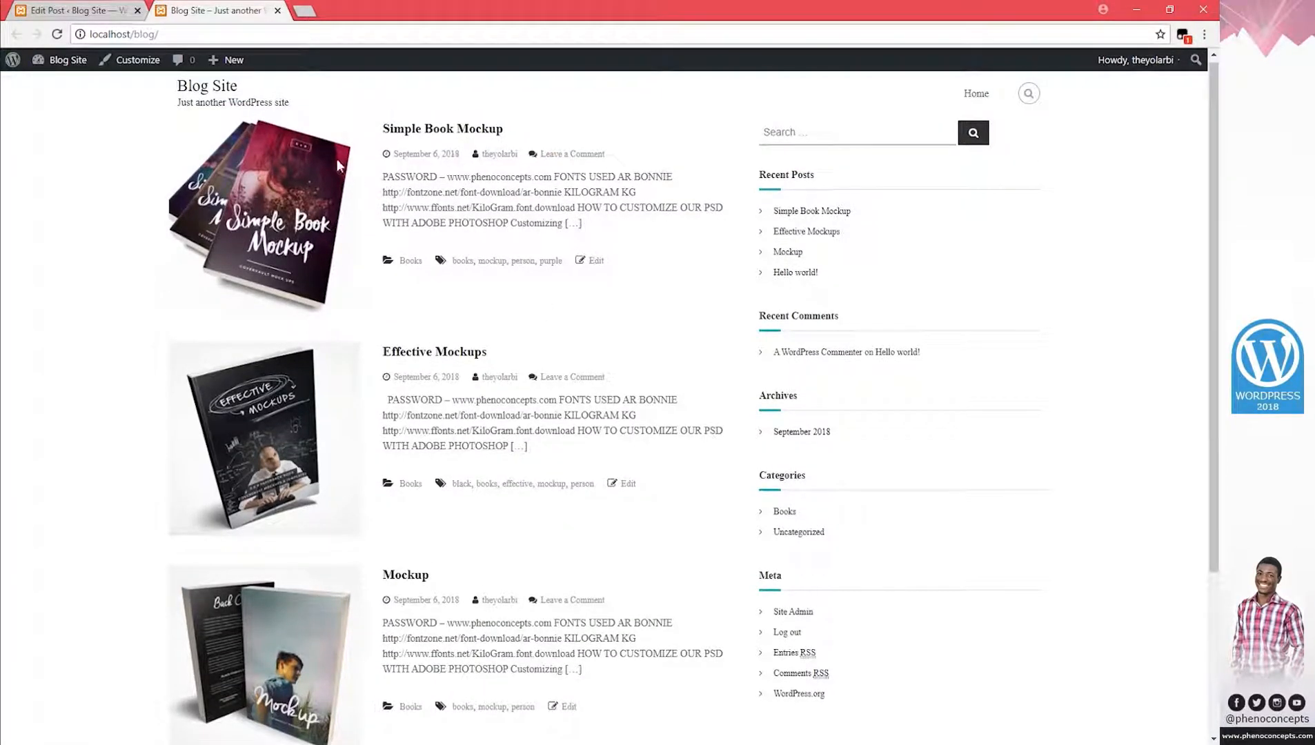
pyautogui.scroll(1, 540, 319)
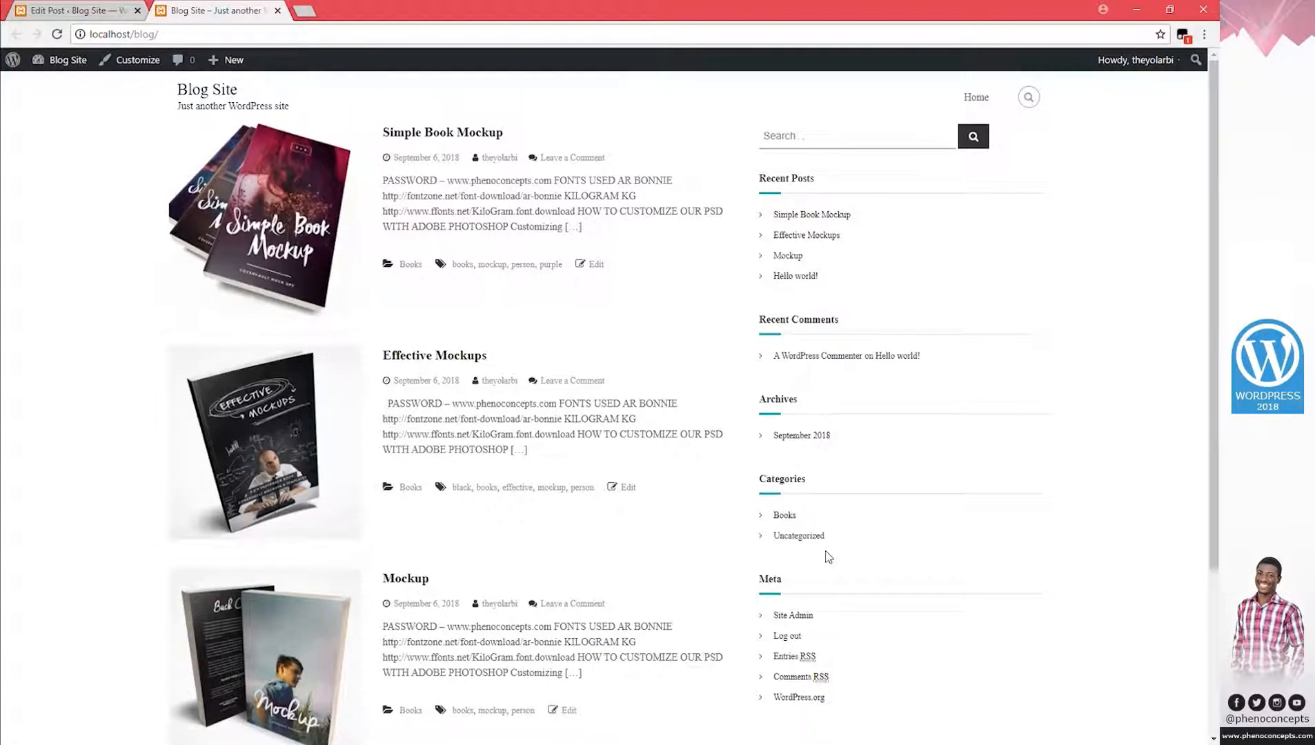
pyautogui.moveTo(775, 181); pyautogui.dragTo(826, 185)
pyautogui.click(916, 275)
pyautogui.moveTo(766, 580); pyautogui.dragTo(796, 590)
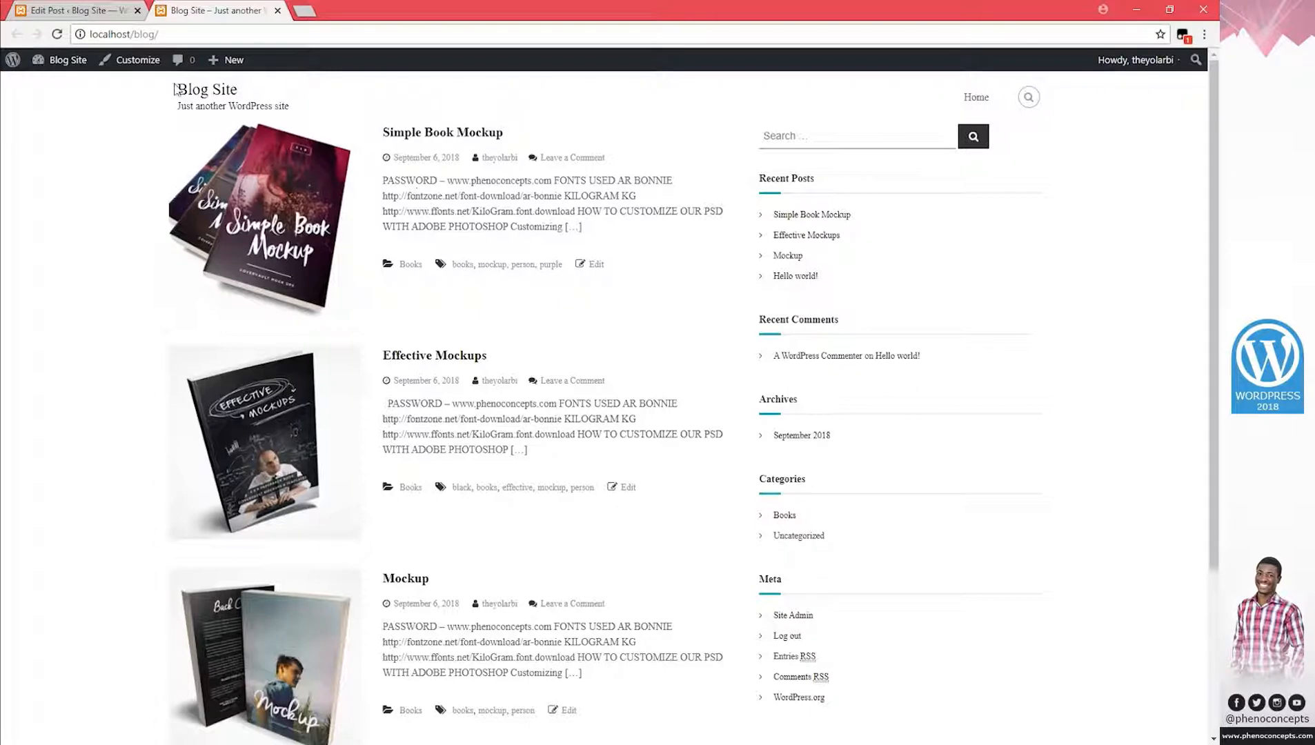
# Go from the post editor to Appearance > Customize to open the site customizer.
pyautogui.click(73, 10)
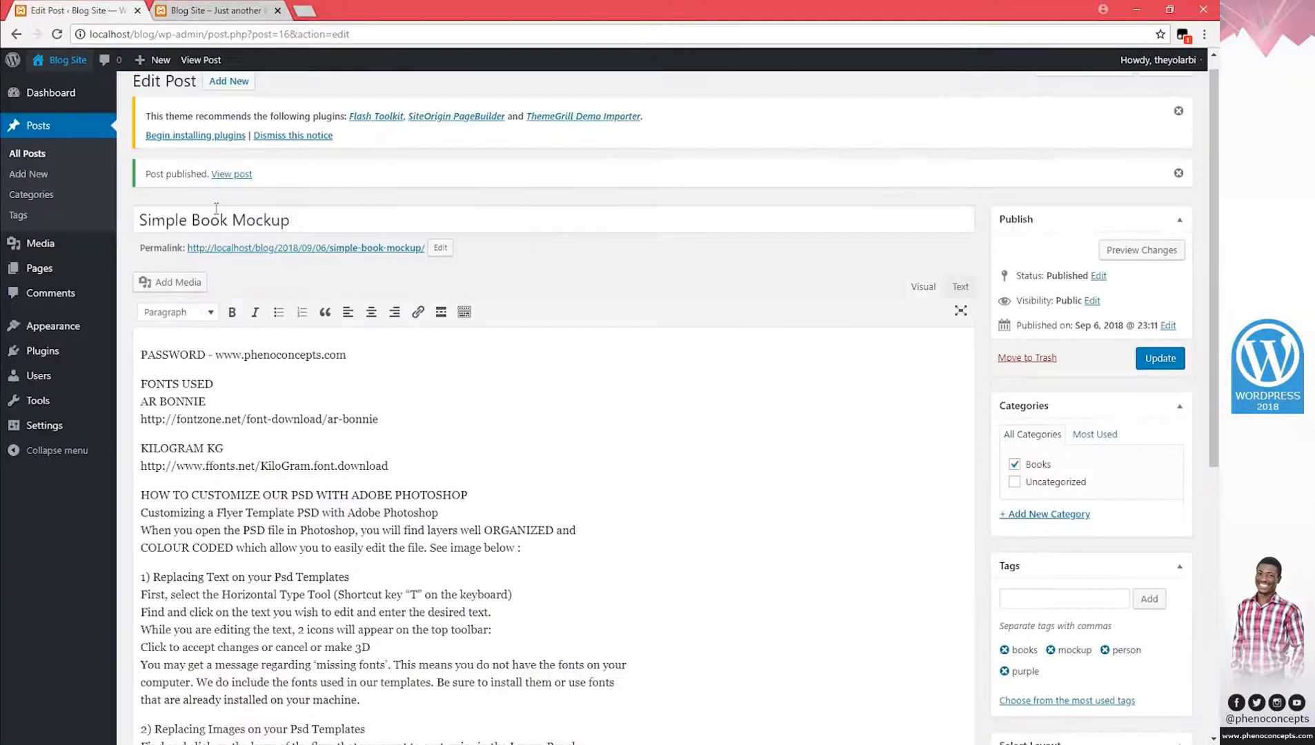
pyautogui.moveTo(54, 350)
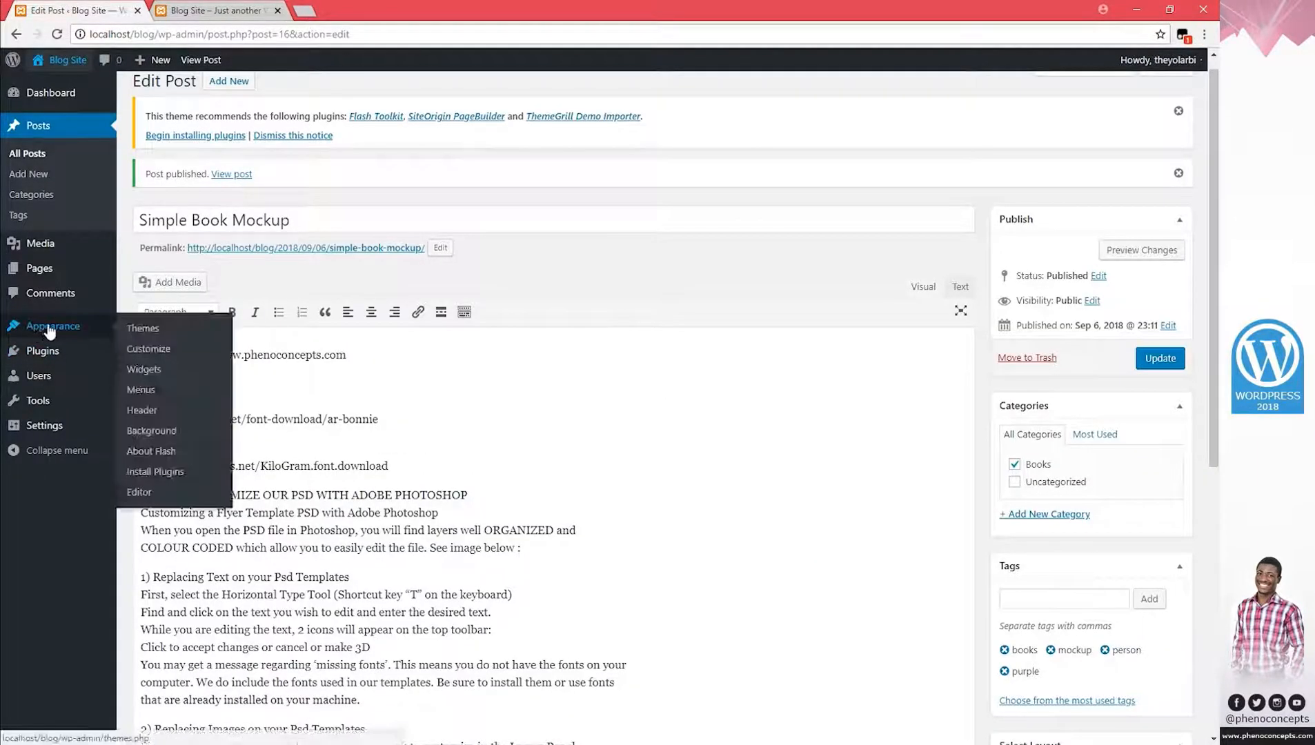
pyautogui.click(143, 351)
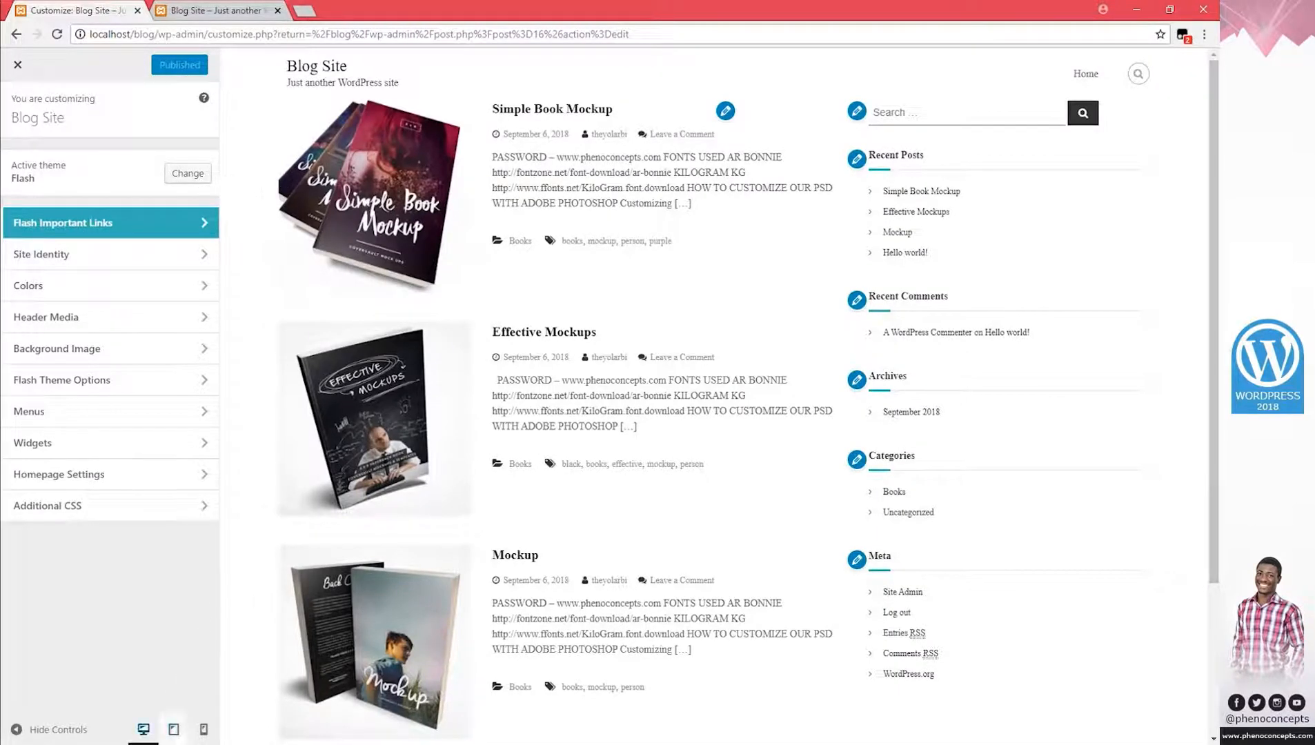
pyautogui.click(155, 744)
pyautogui.click(172, 743)
# In Site Identity, open Select logo and note the suggested 150 × 150 pixel logo size.
pyautogui.click(108, 257)
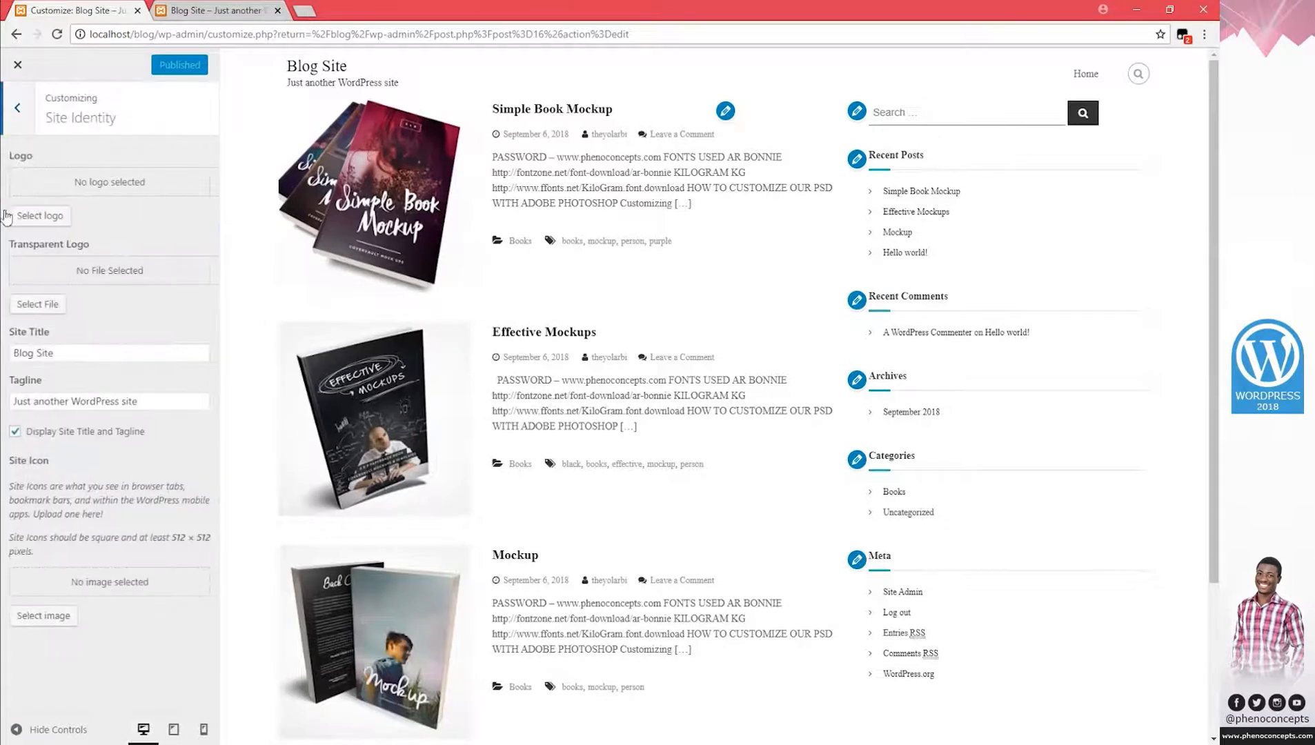
pyautogui.click(65, 217)
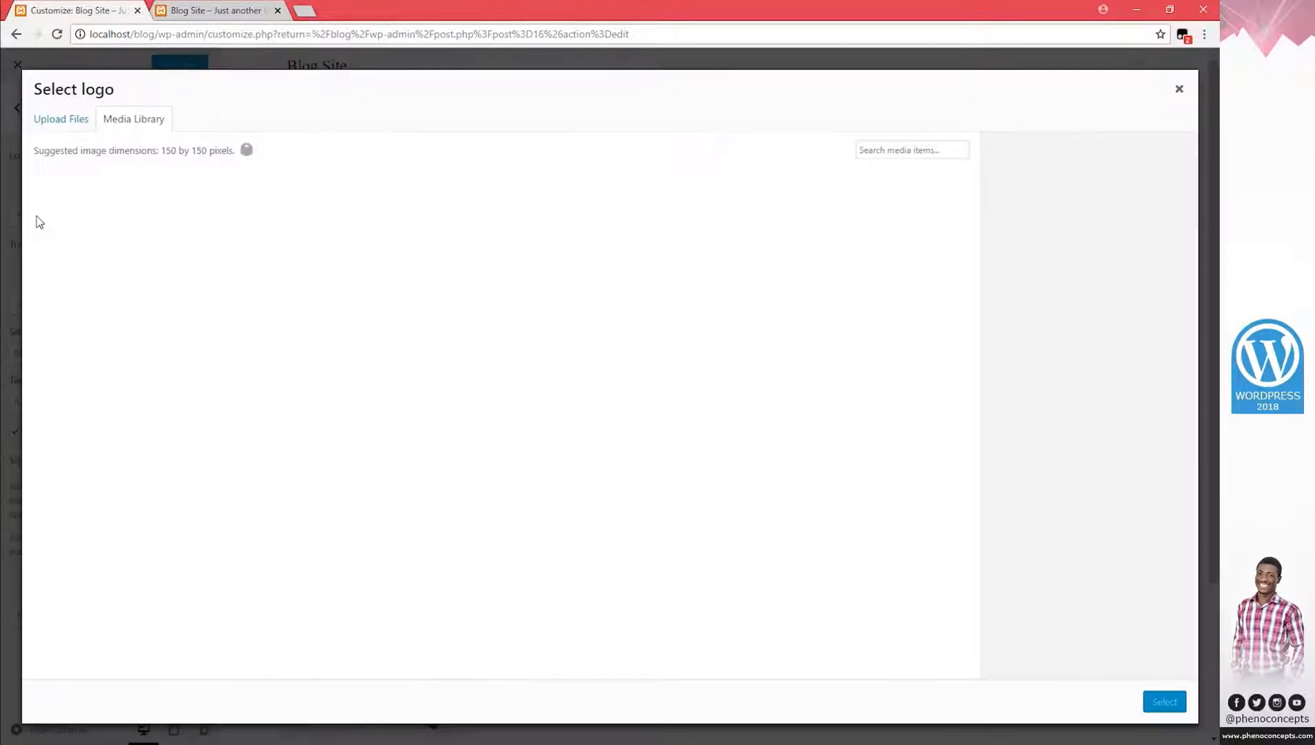
pyautogui.moveTo(162, 151); pyautogui.dragTo(216, 148)
pyautogui.click(260, 161)
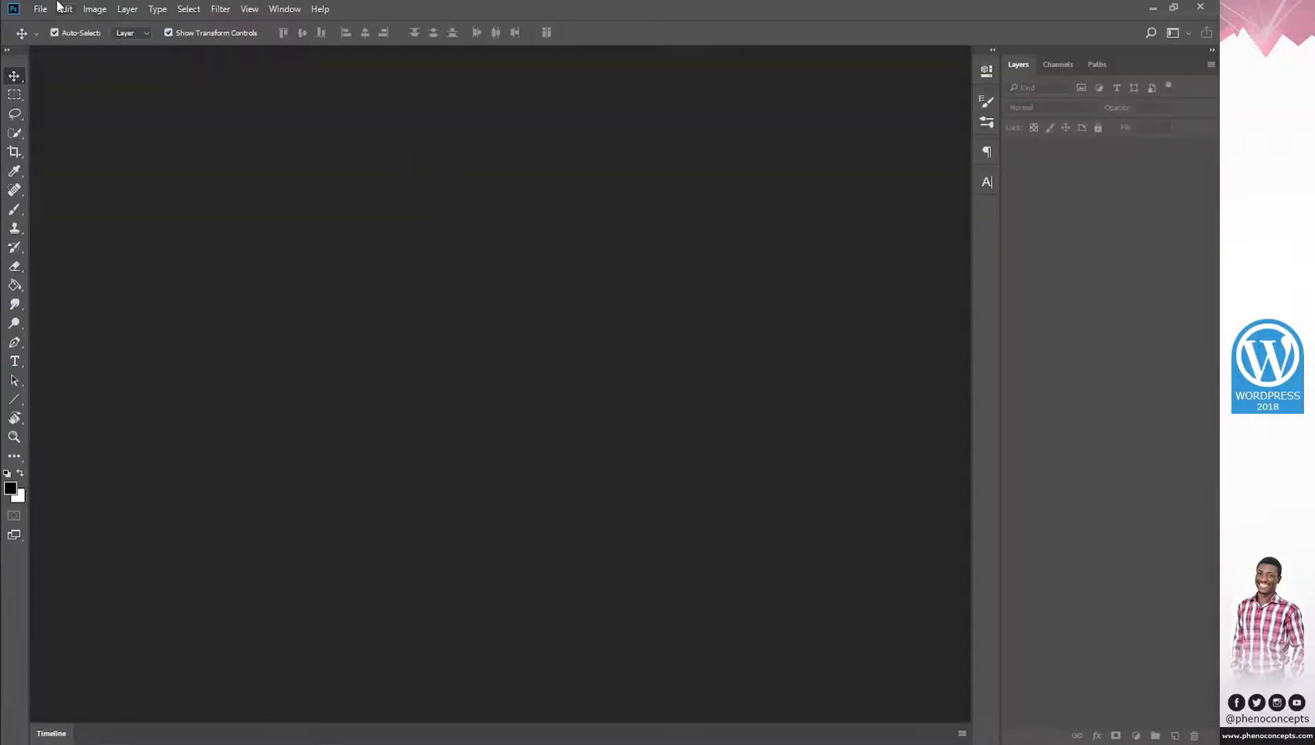
pyautogui.click(40, 9)
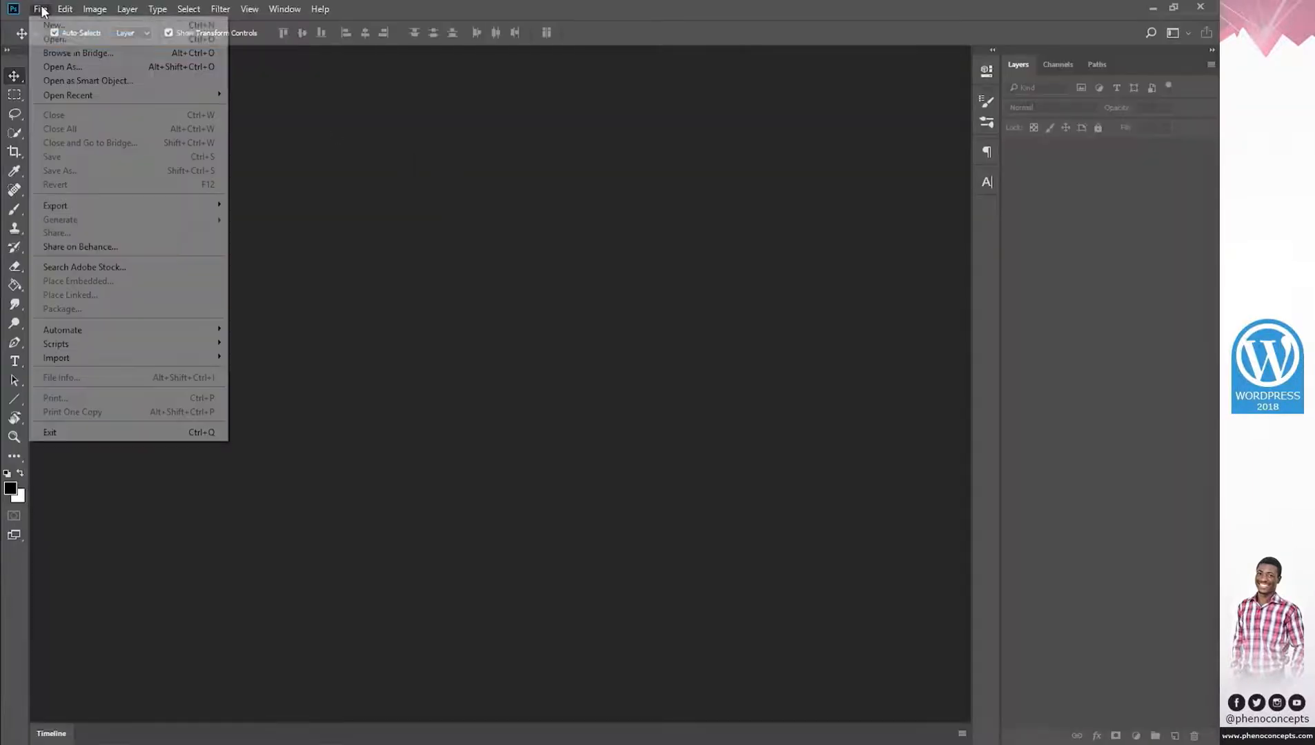
# Create a new Photoshop document 150 × 150 pixels.
pyautogui.click(67, 26)
pyautogui.doubleClick(575, 241)
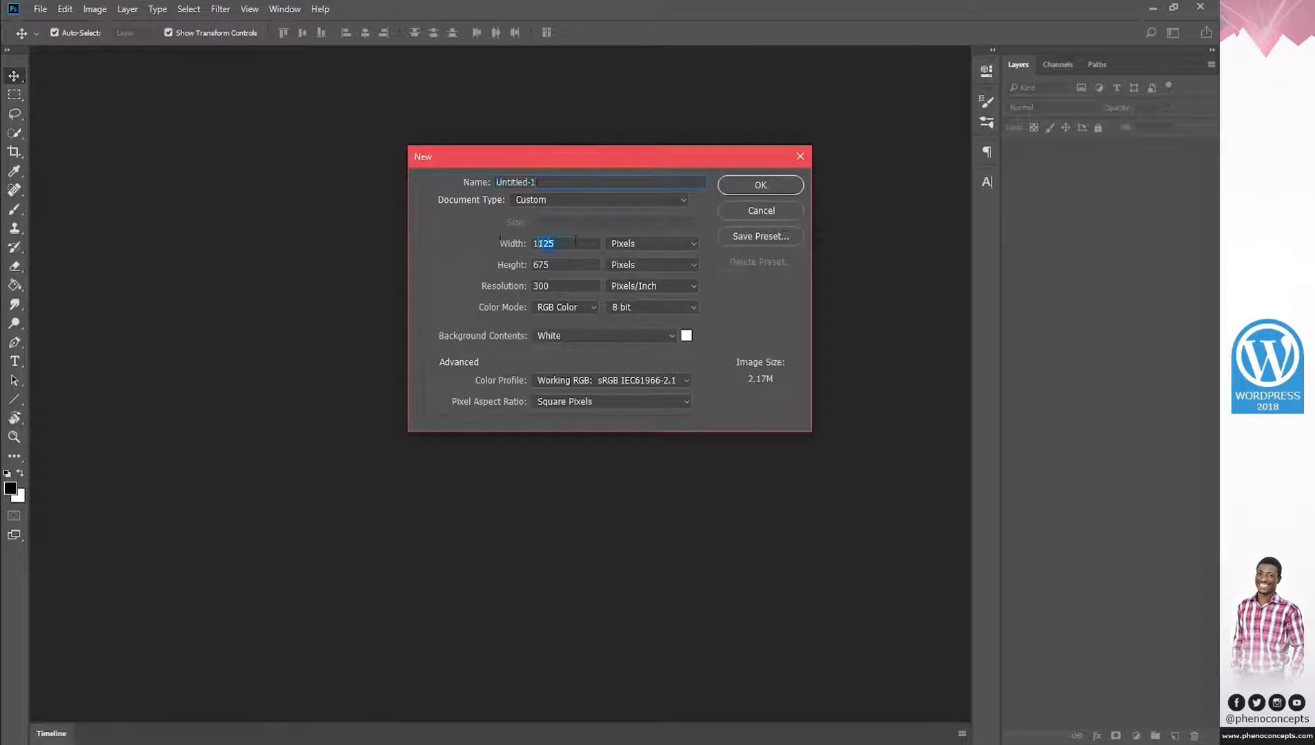
pyautogui.write('15015')
pyautogui.press('Return')
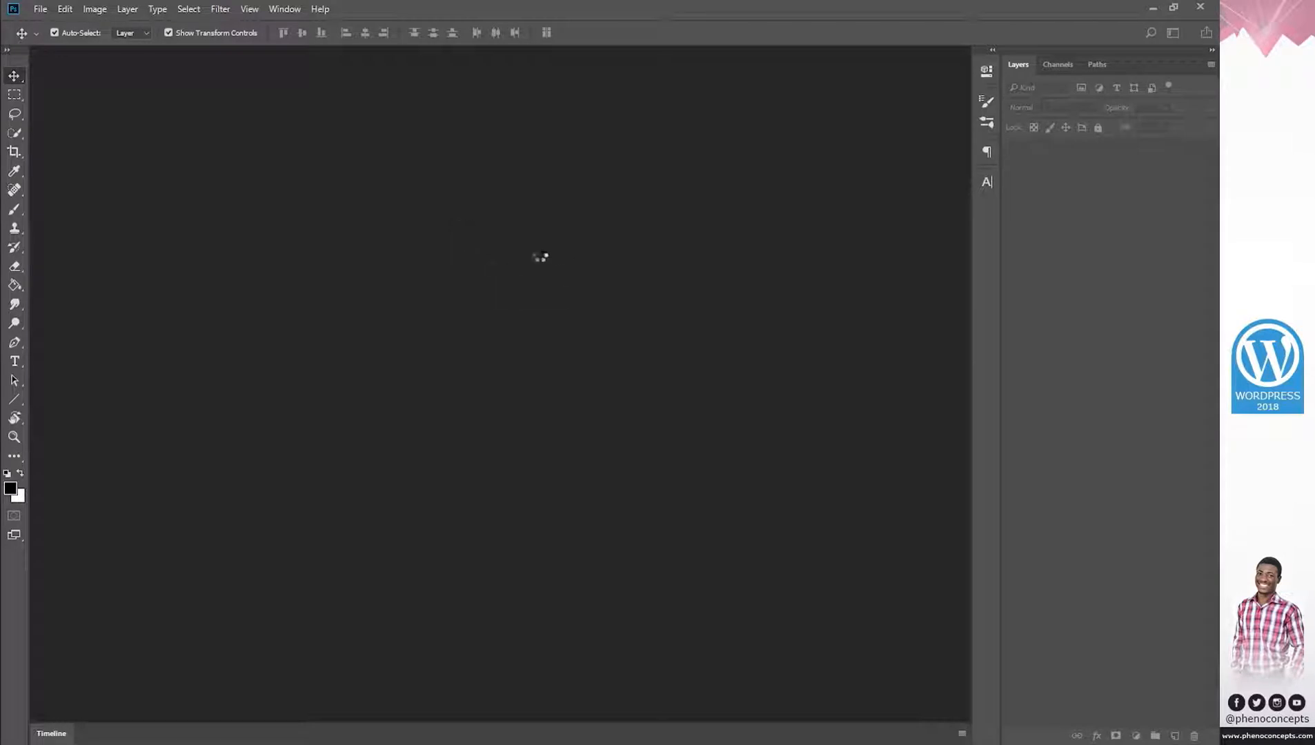
# Type BLOG on the canvas at 12 pt, nudge it slightly lower, and commit it.
pyautogui.click(15, 361)
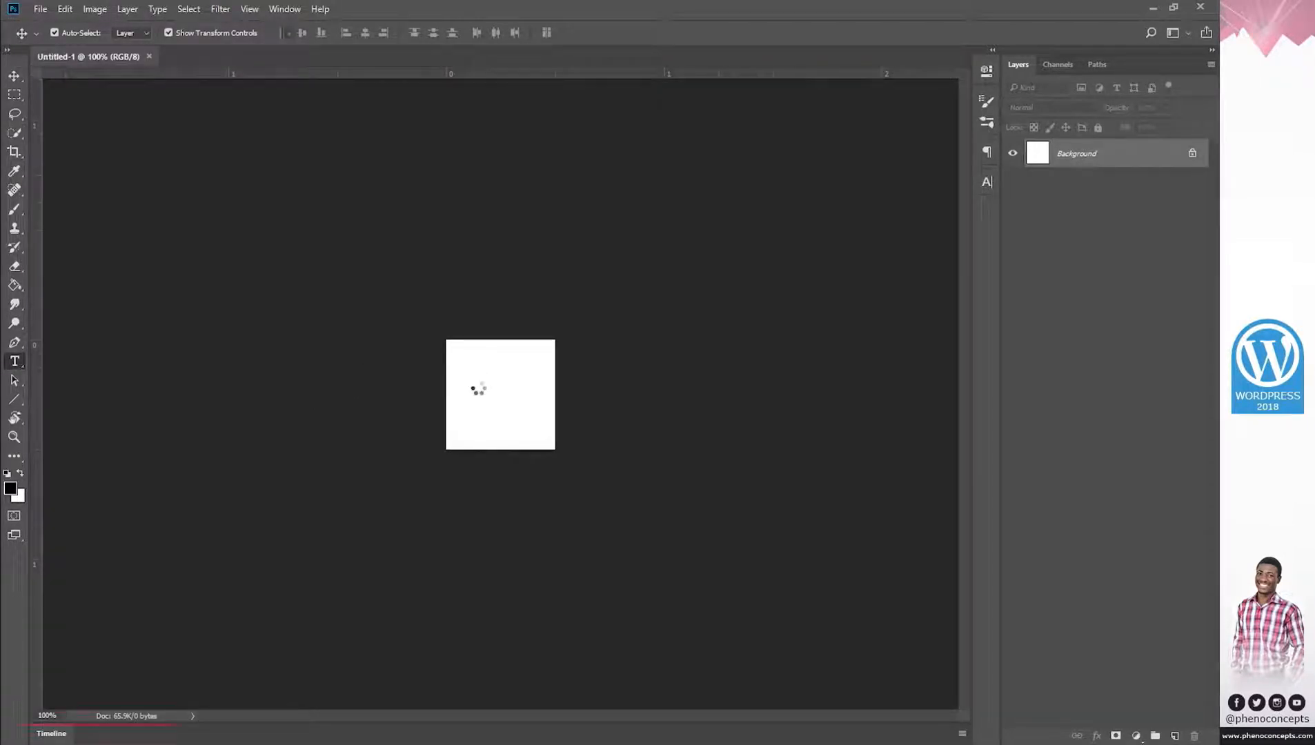
pyautogui.click(478, 388)
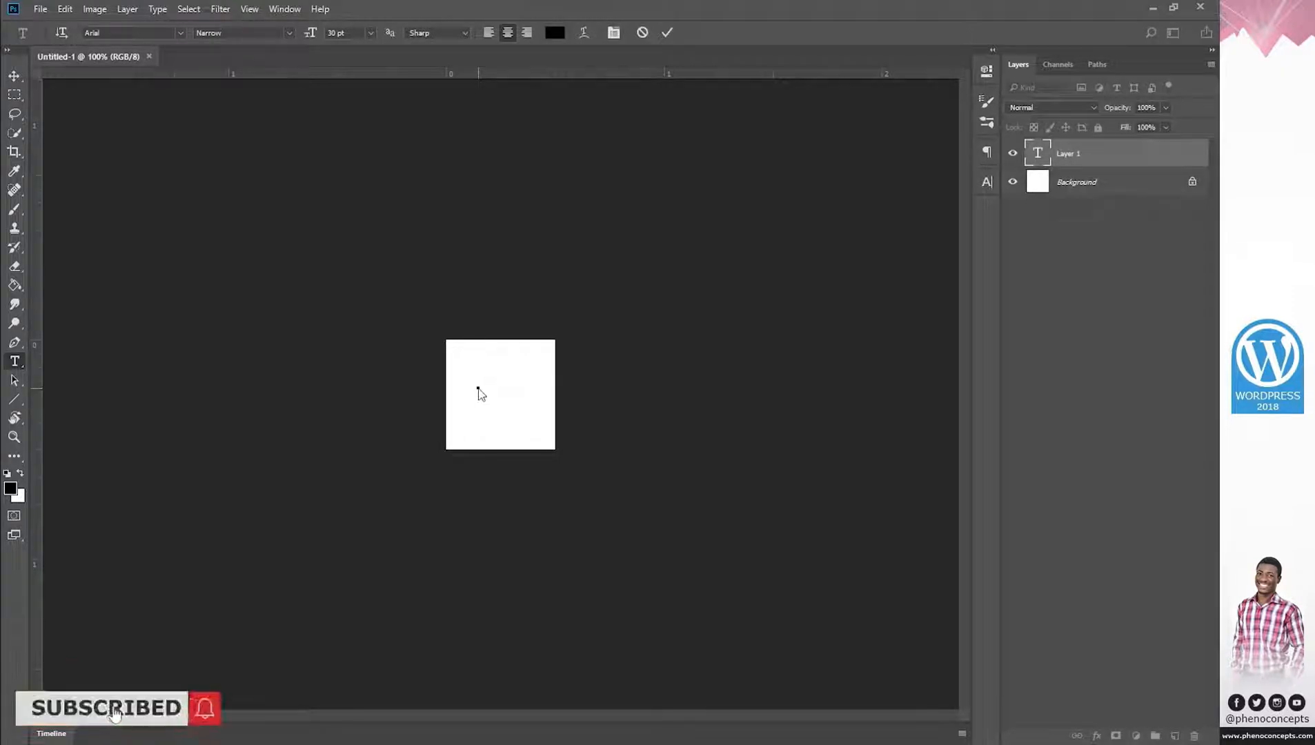
pyautogui.write('BLOG')
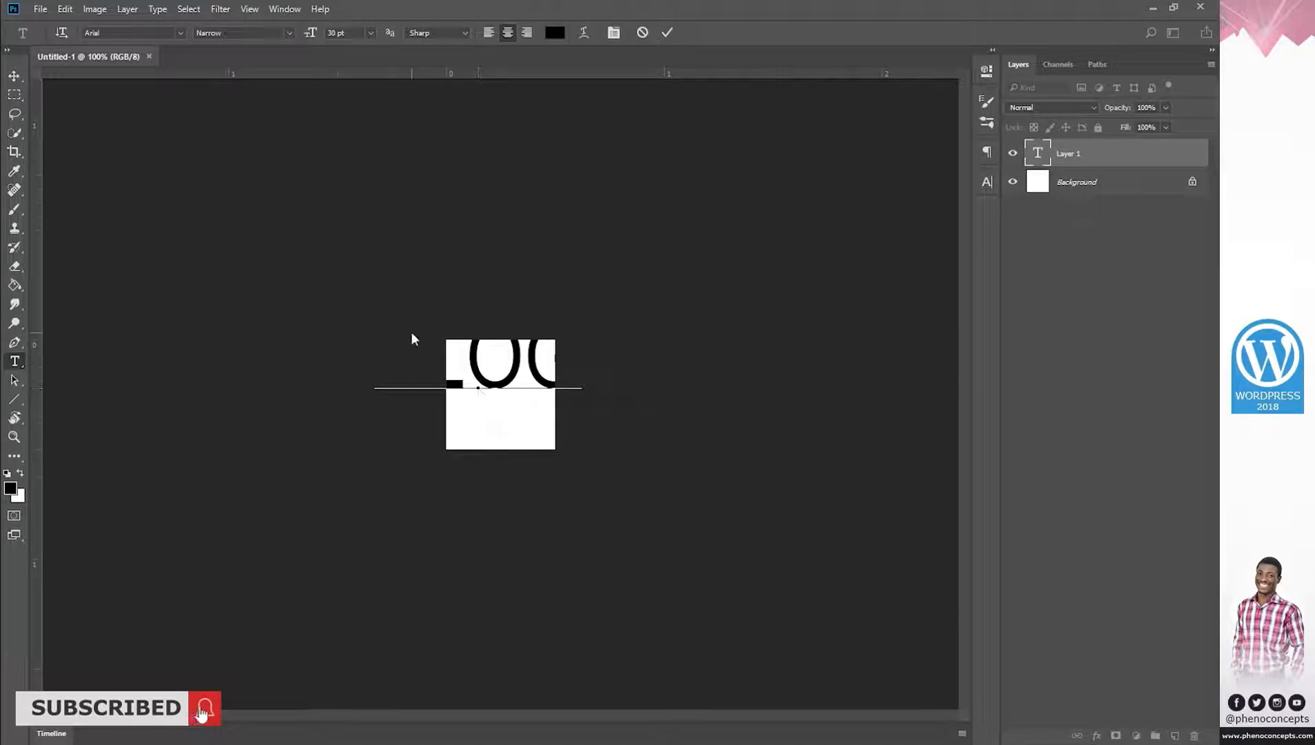
pyautogui.hotkey('ctrl', 'a')
pyautogui.click(371, 33)
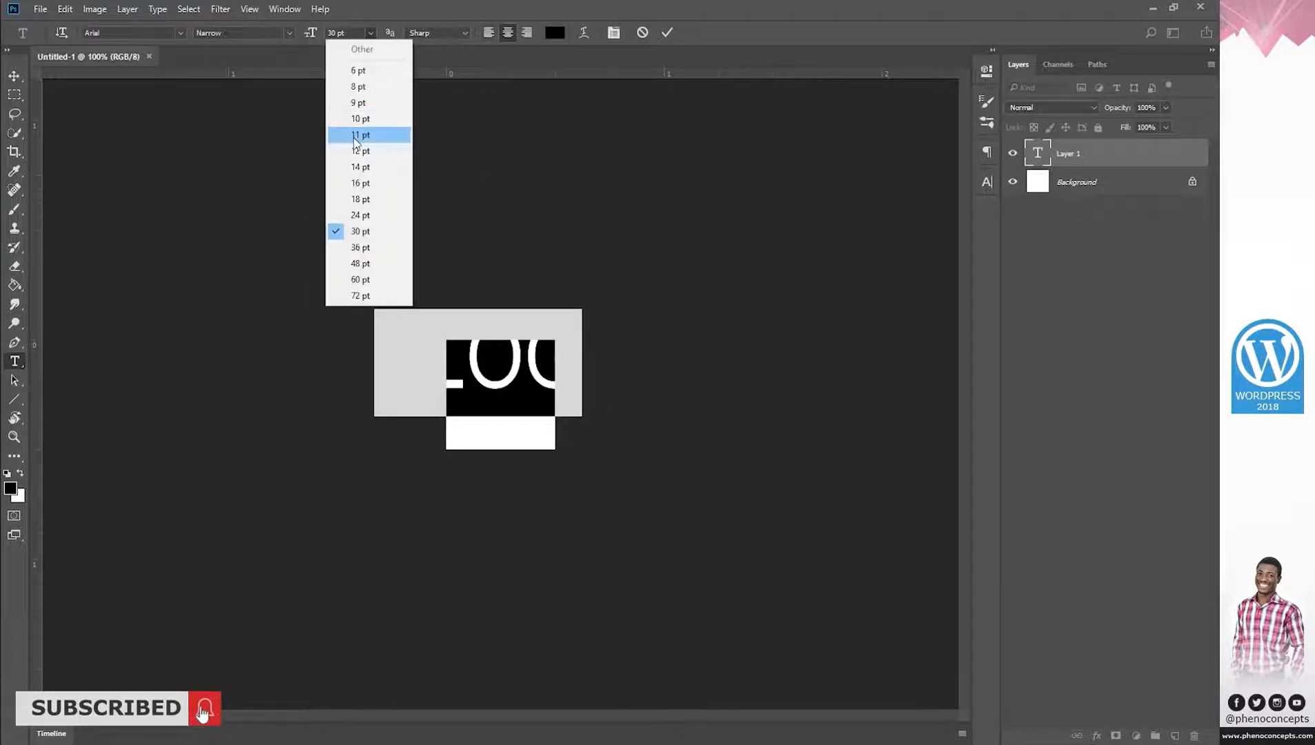
pyautogui.click(371, 161)
pyautogui.click(526, 382)
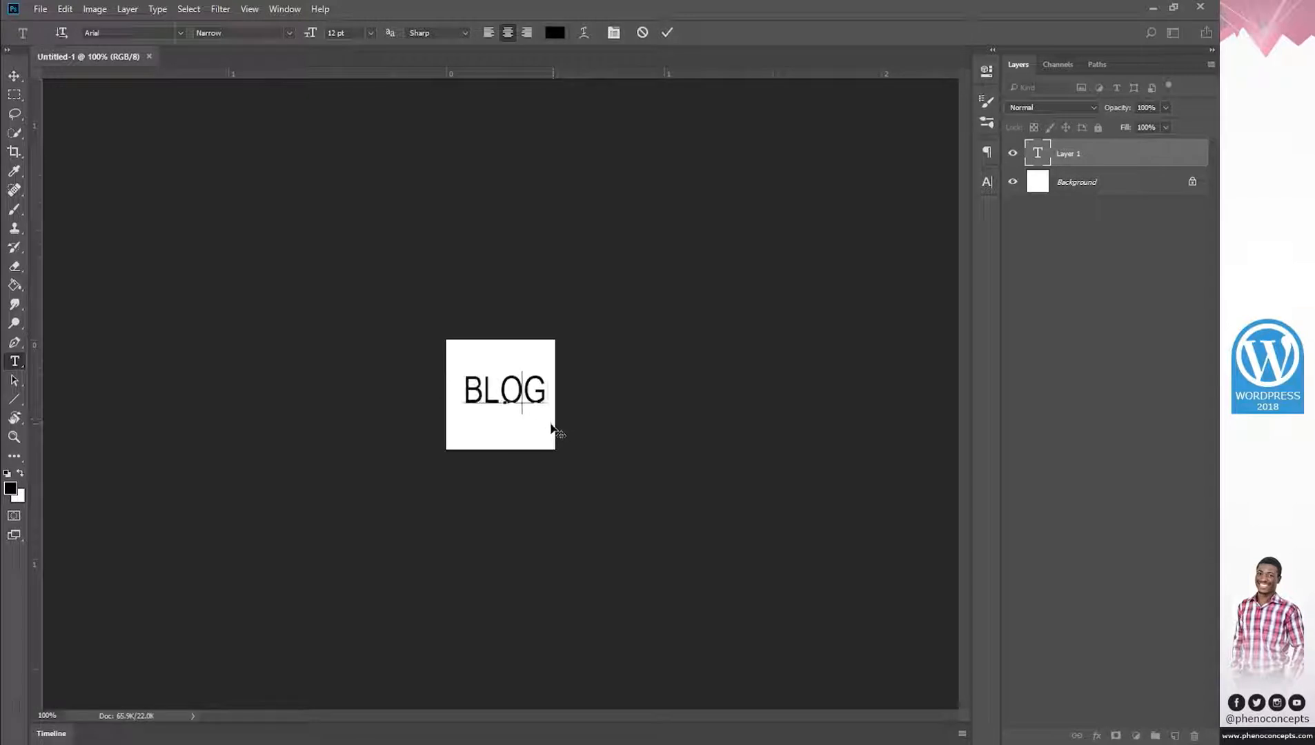
pyautogui.moveTo(548, 422); pyautogui.dragTo(548, 423)
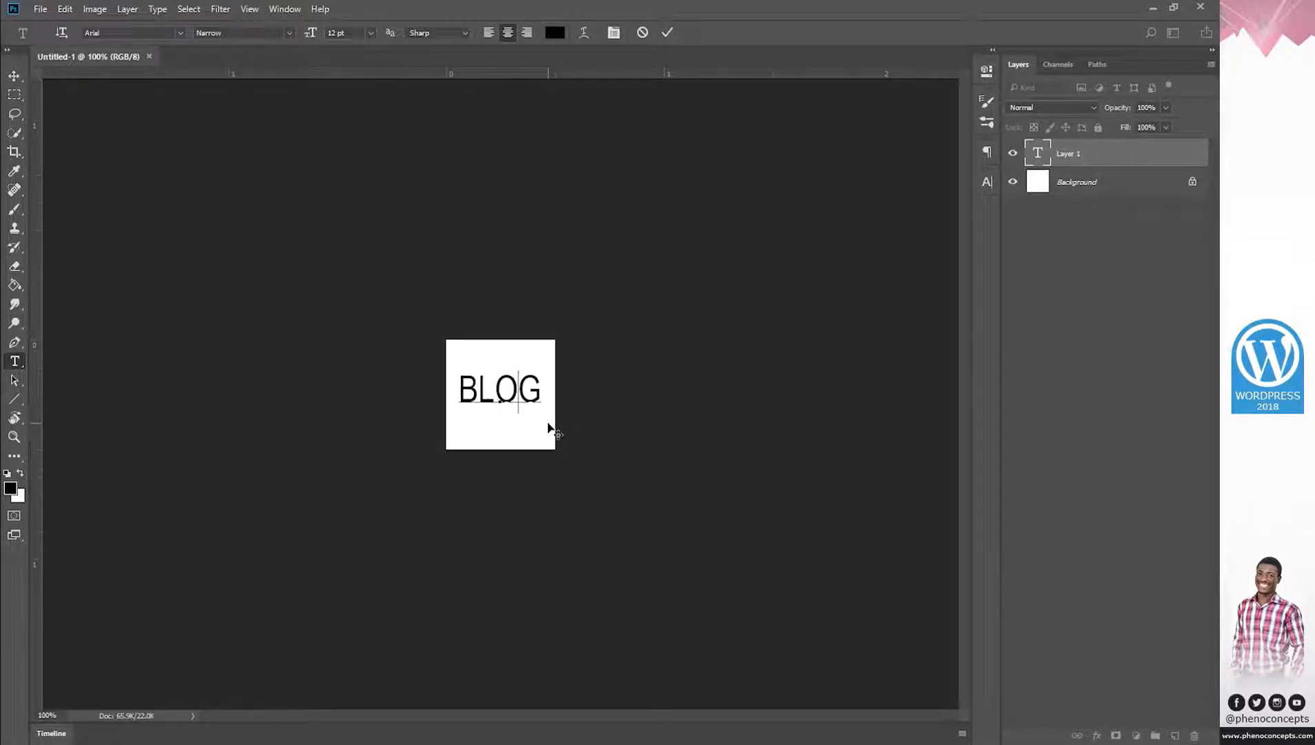
pyautogui.click(667, 31)
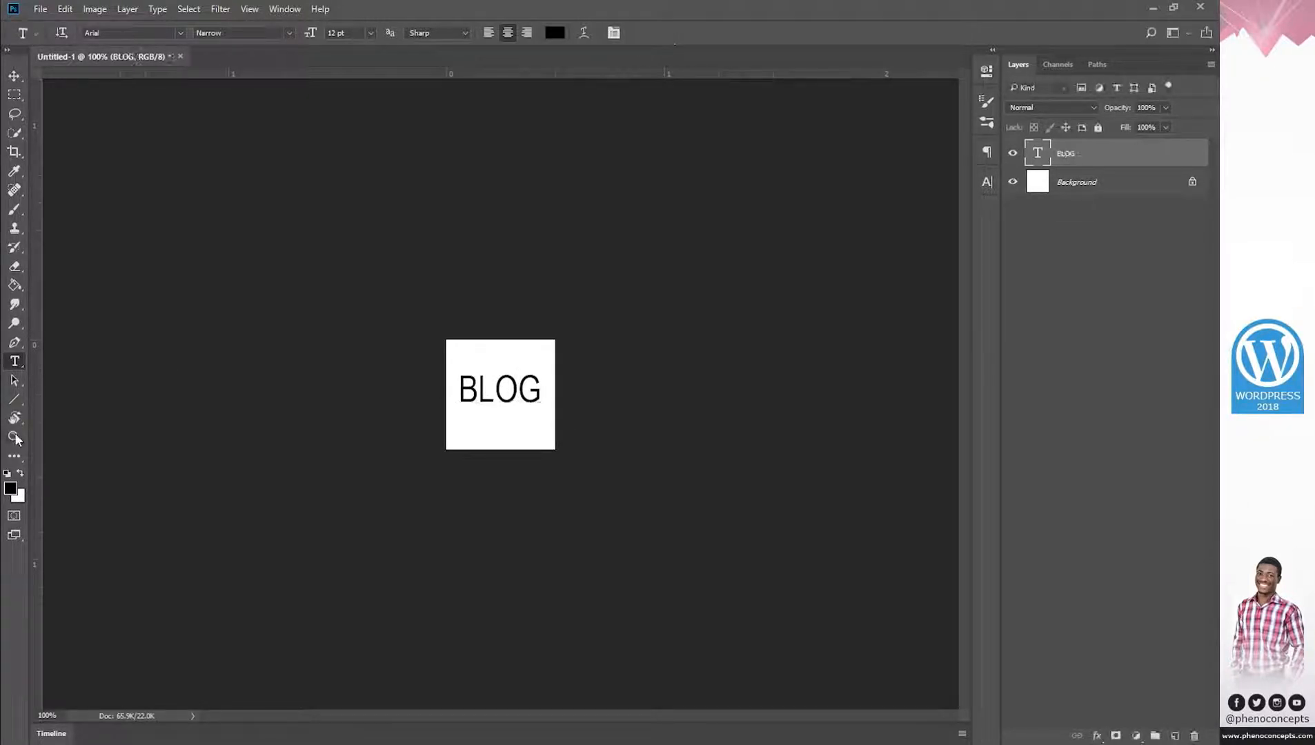
# Draw a black Ellipse 1 circle behind BLOG and scale it to 150% to fill the canvas.
pyautogui.moveTo(13, 402)
pyautogui.mouseDown()
pyautogui.moveTo(48, 401)
pyautogui.moveTo(33, 401)
pyautogui.mouseUp()
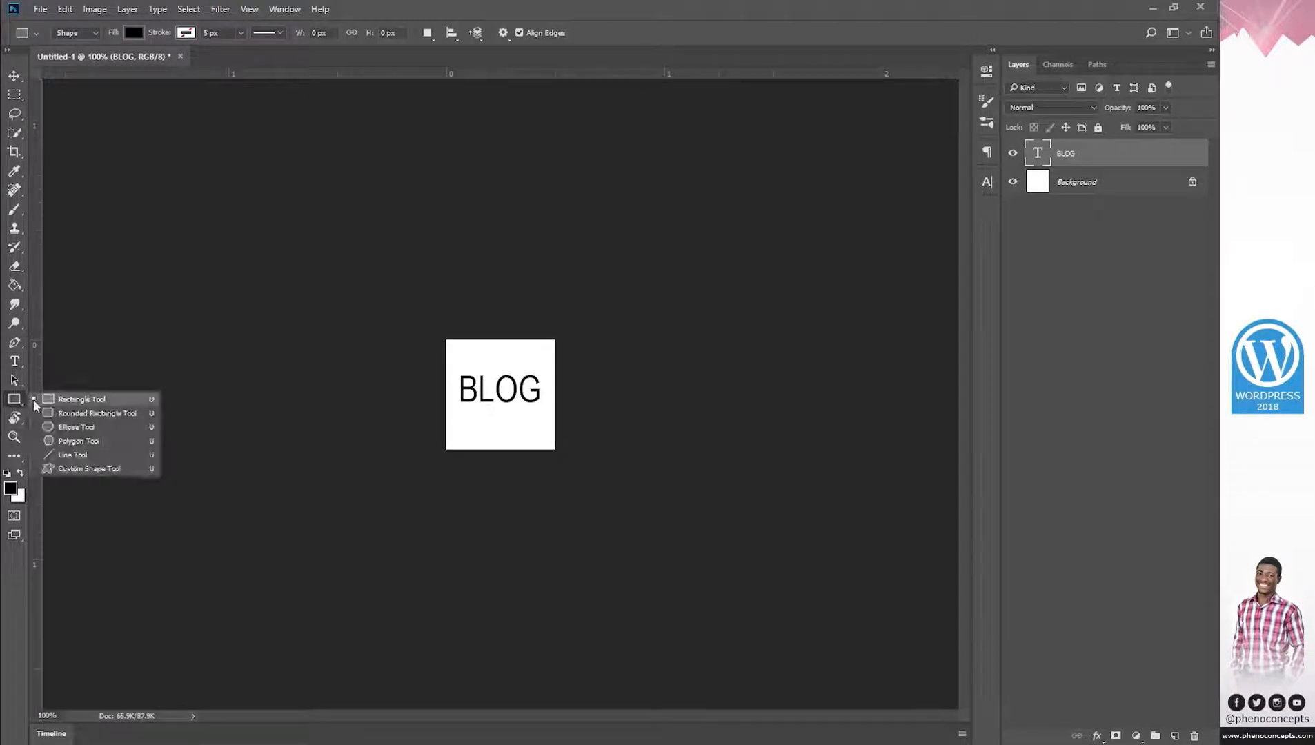
pyautogui.click(77, 428)
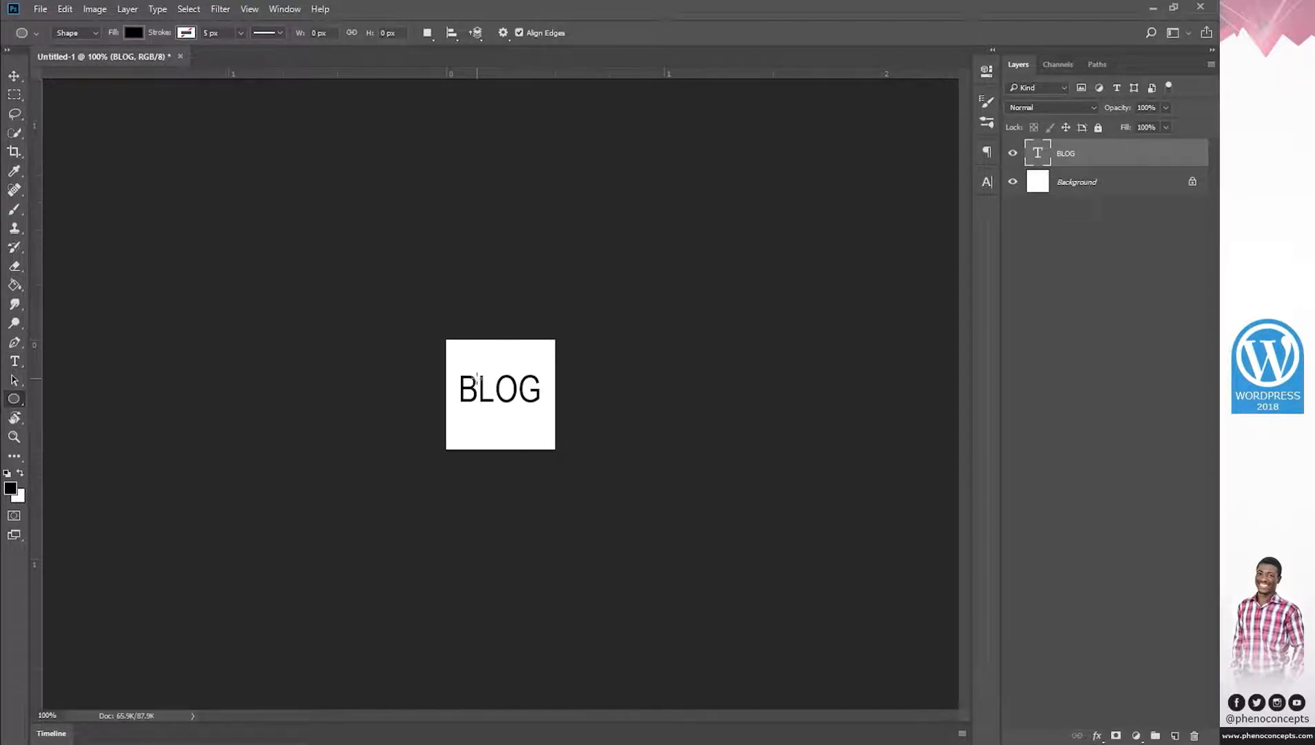
pyautogui.click(476, 378)
pyautogui.click(592, 302)
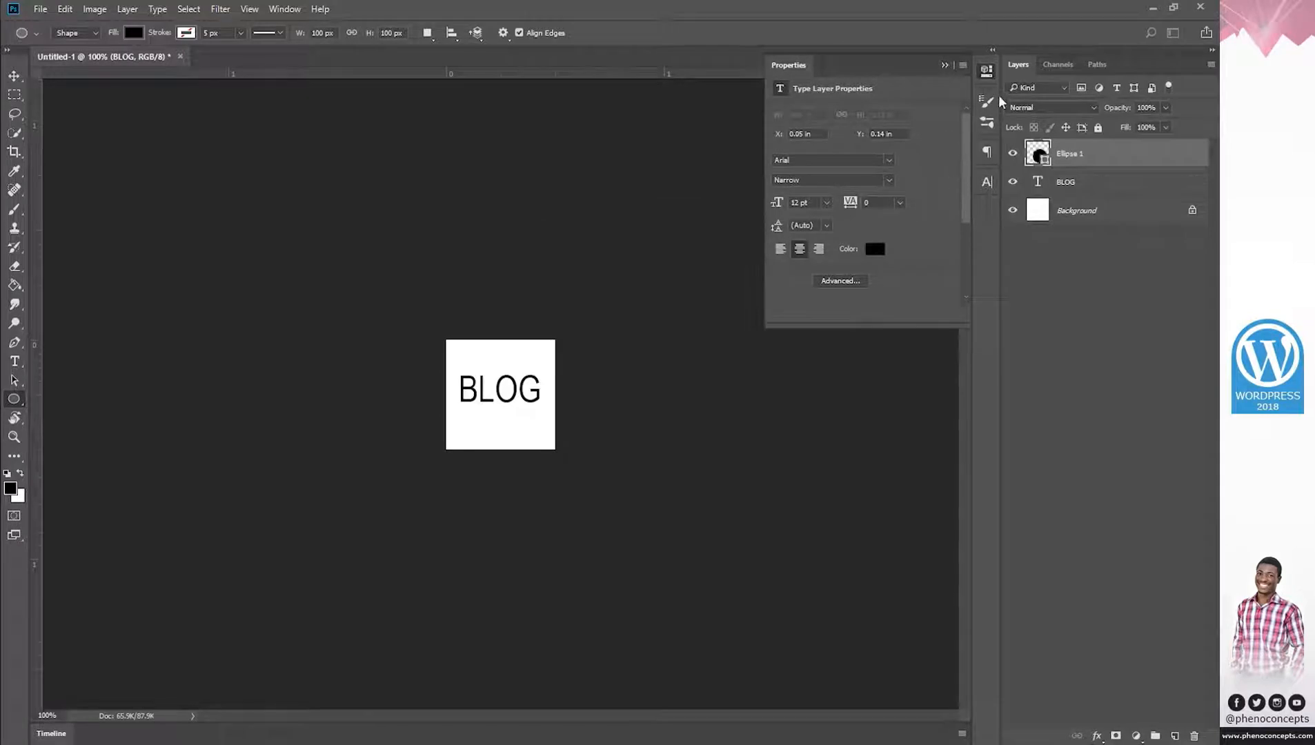
pyautogui.moveTo(1078, 155); pyautogui.dragTo(1094, 190)
pyautogui.press('v')
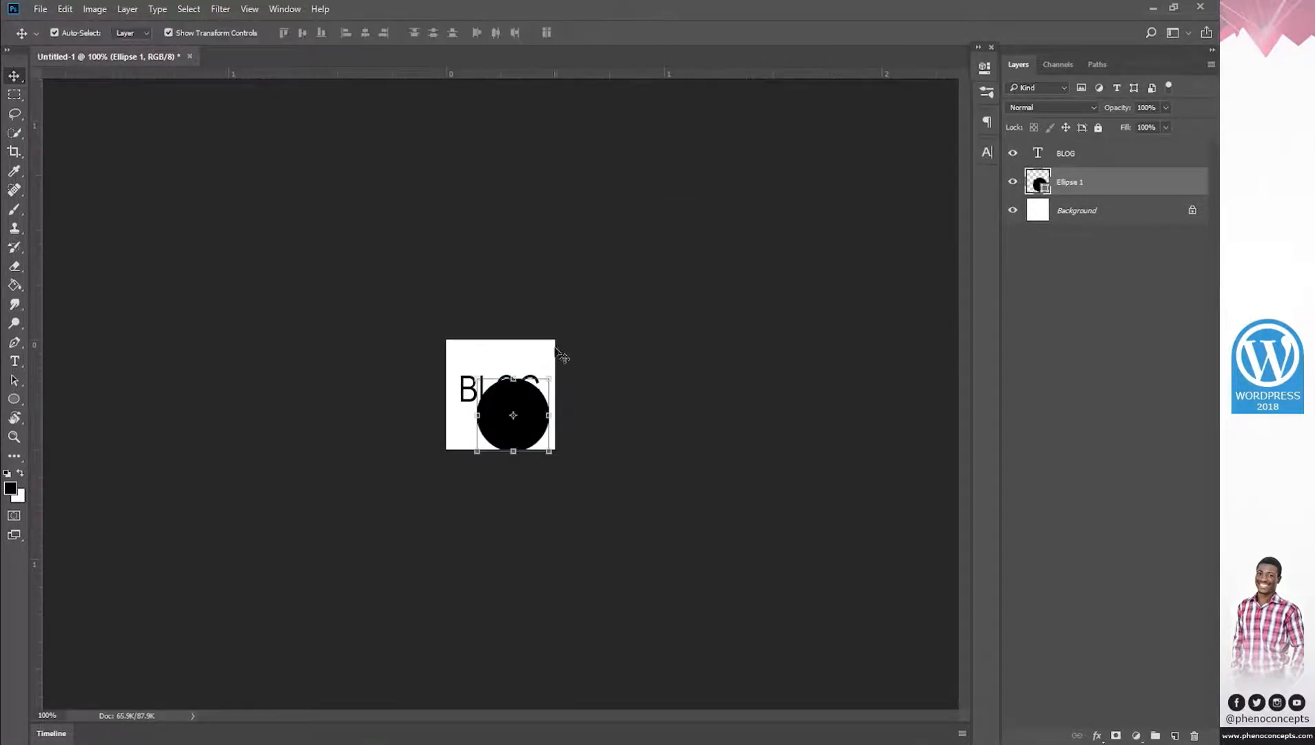
pyautogui.moveTo(478, 376)
pyautogui.mouseDown()
pyautogui.moveTo(447, 348)
pyautogui.moveTo(485, 376)
pyautogui.mouseUp()
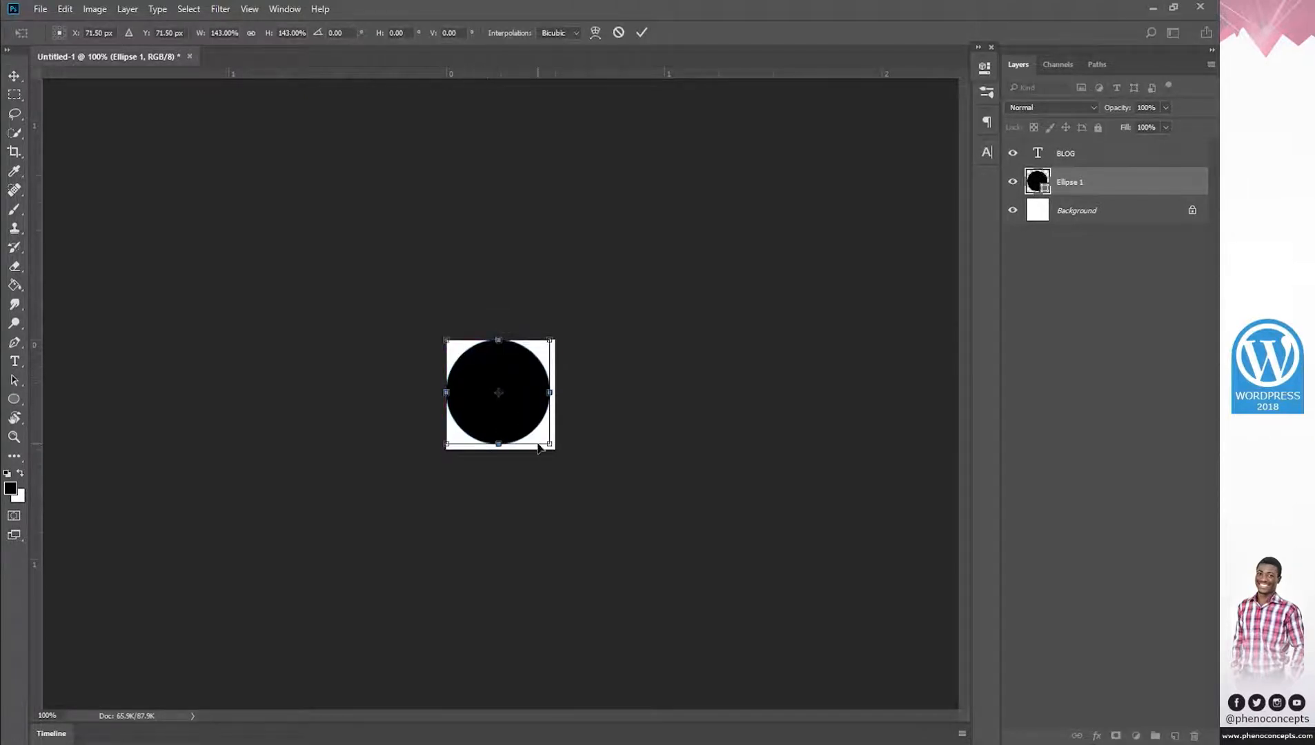
pyautogui.moveTo(545, 438); pyautogui.dragTo(555, 449)
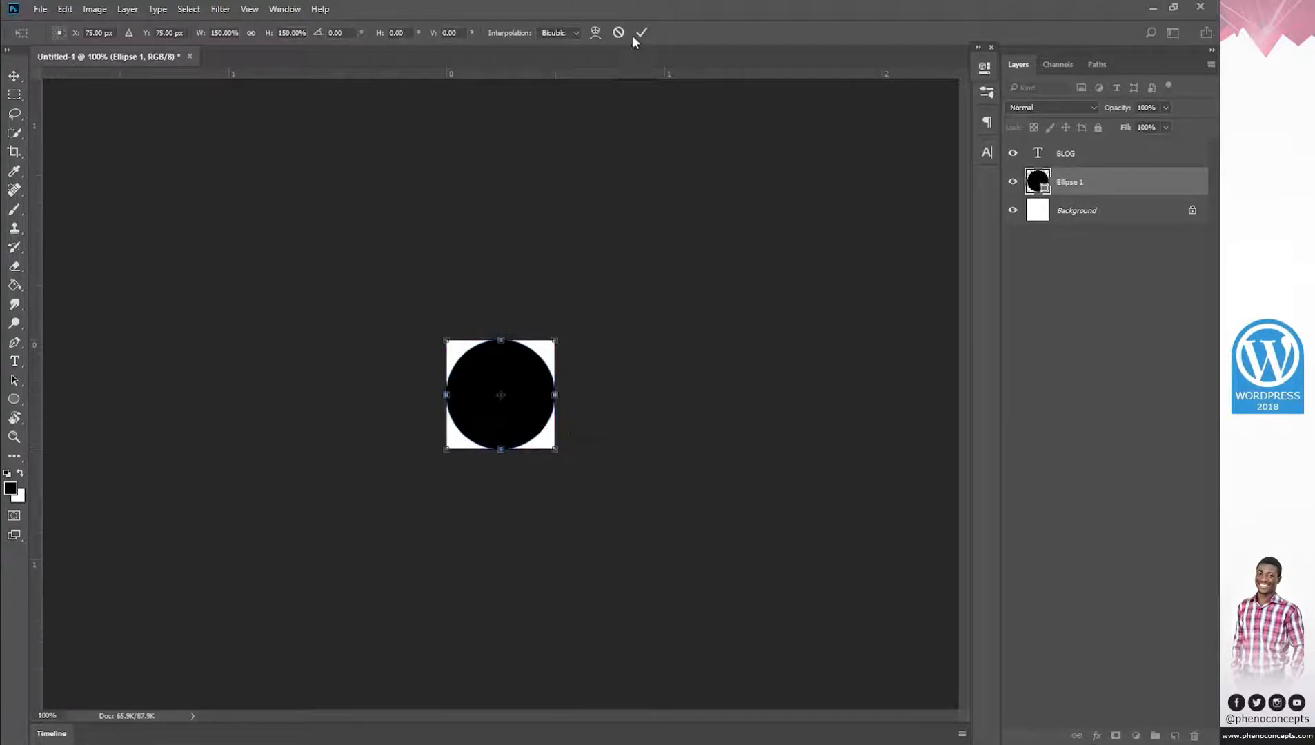
pyautogui.press('Return')
# Make the BLOG text white (ffffff) and bold.
pyautogui.doubleClick(1037, 153)
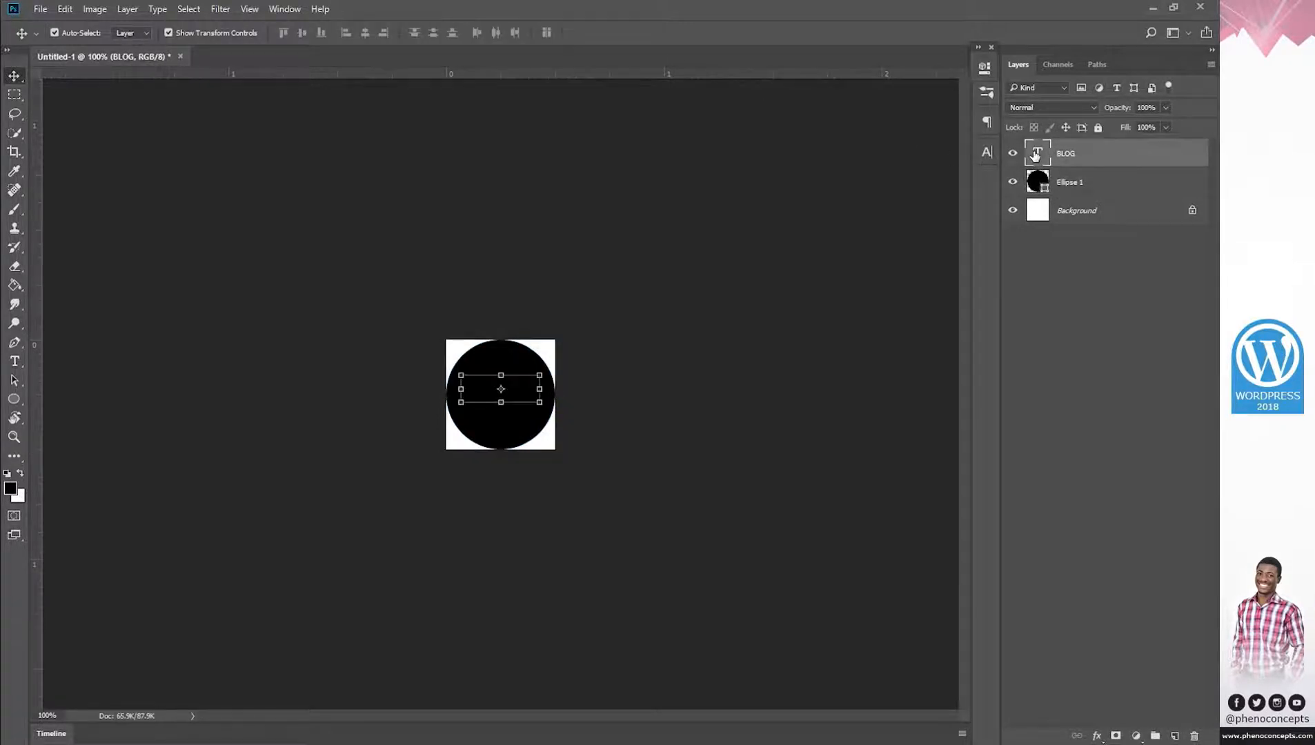
pyautogui.click(554, 33)
pyautogui.write('ffffff')
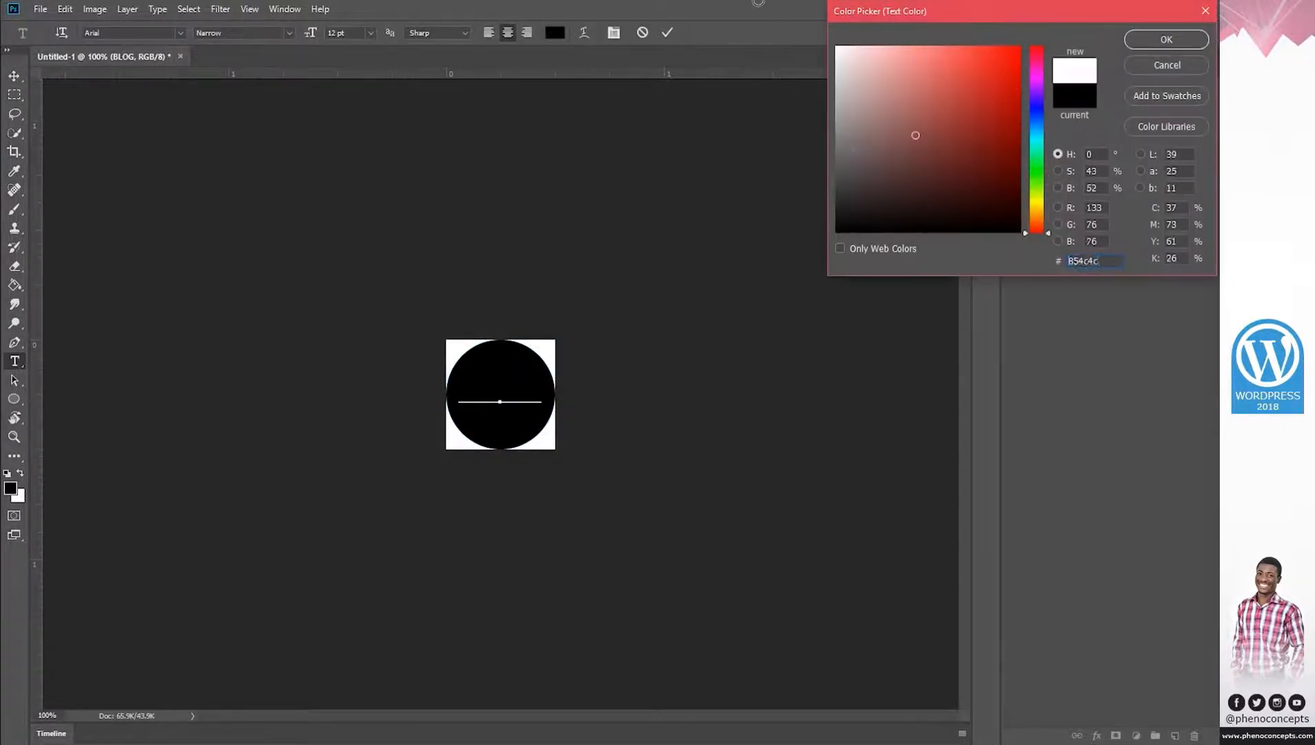
pyautogui.click(1165, 38)
pyautogui.click(668, 32)
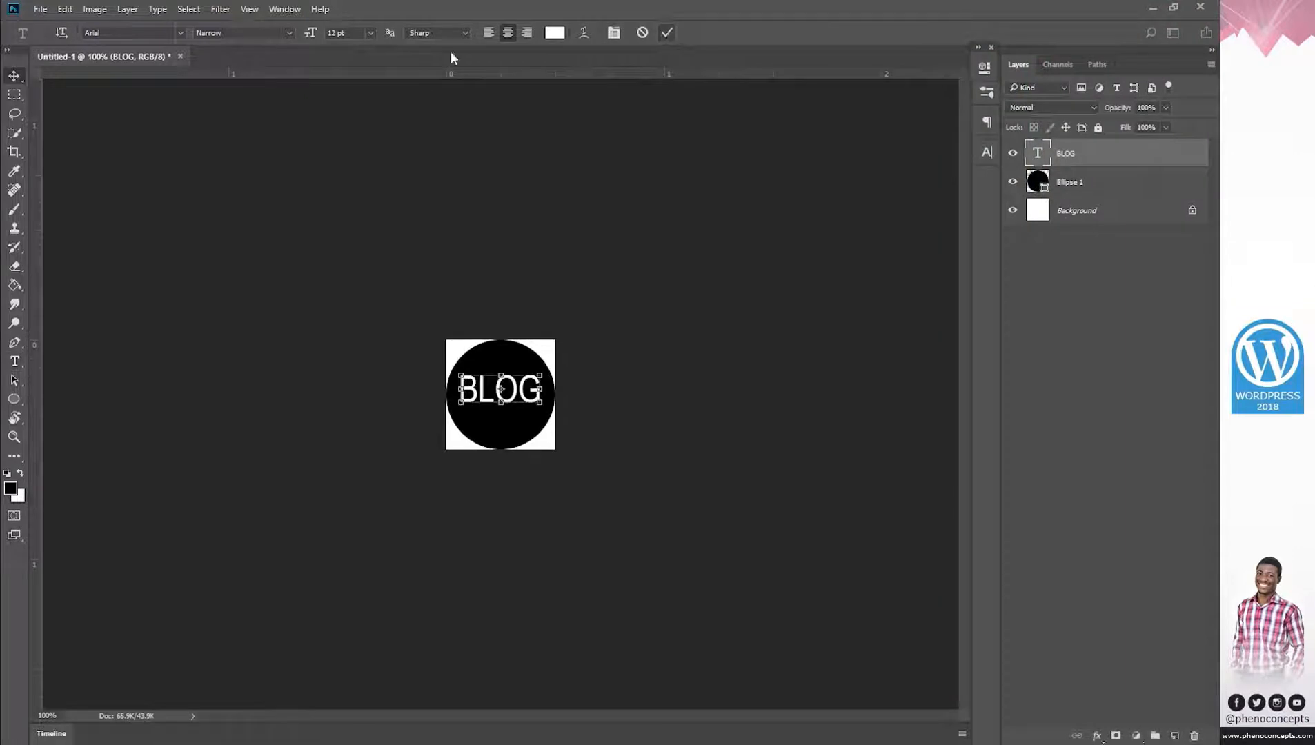
pyautogui.click(502, 374)
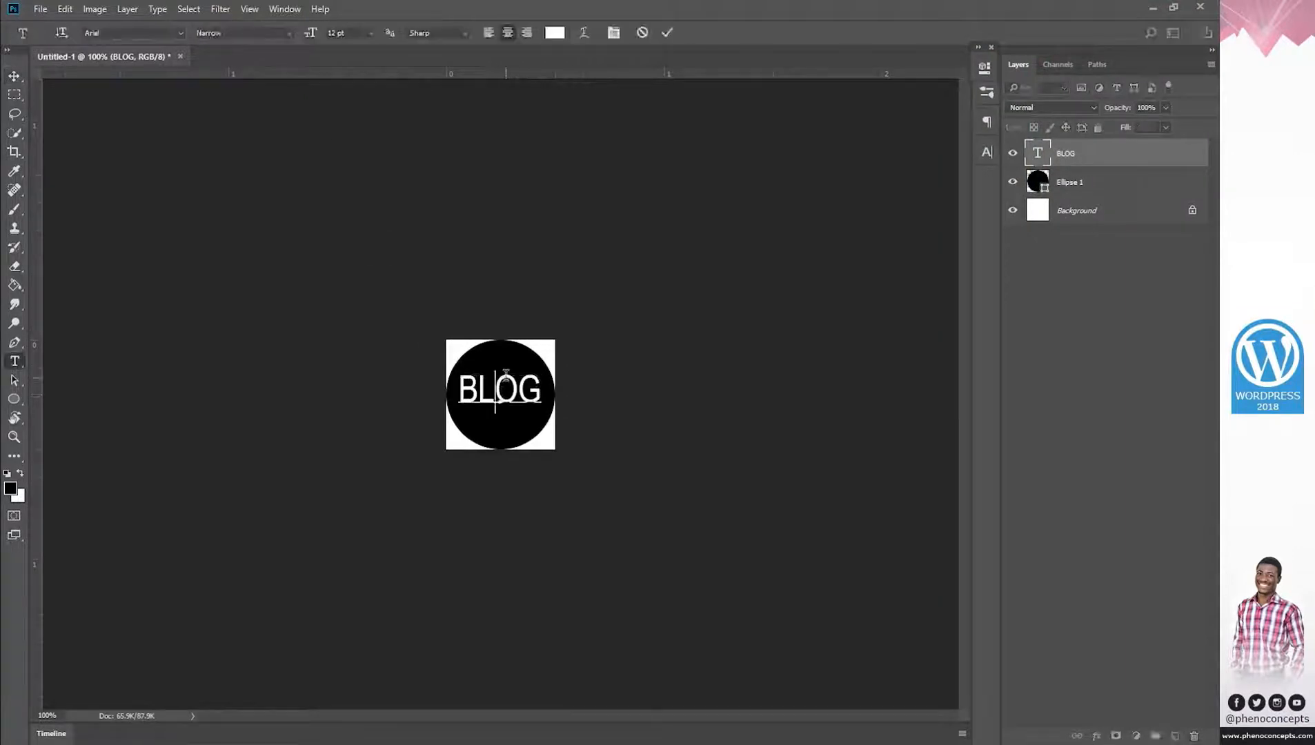
pyautogui.doubleClick(496, 369)
pyautogui.click(290, 34)
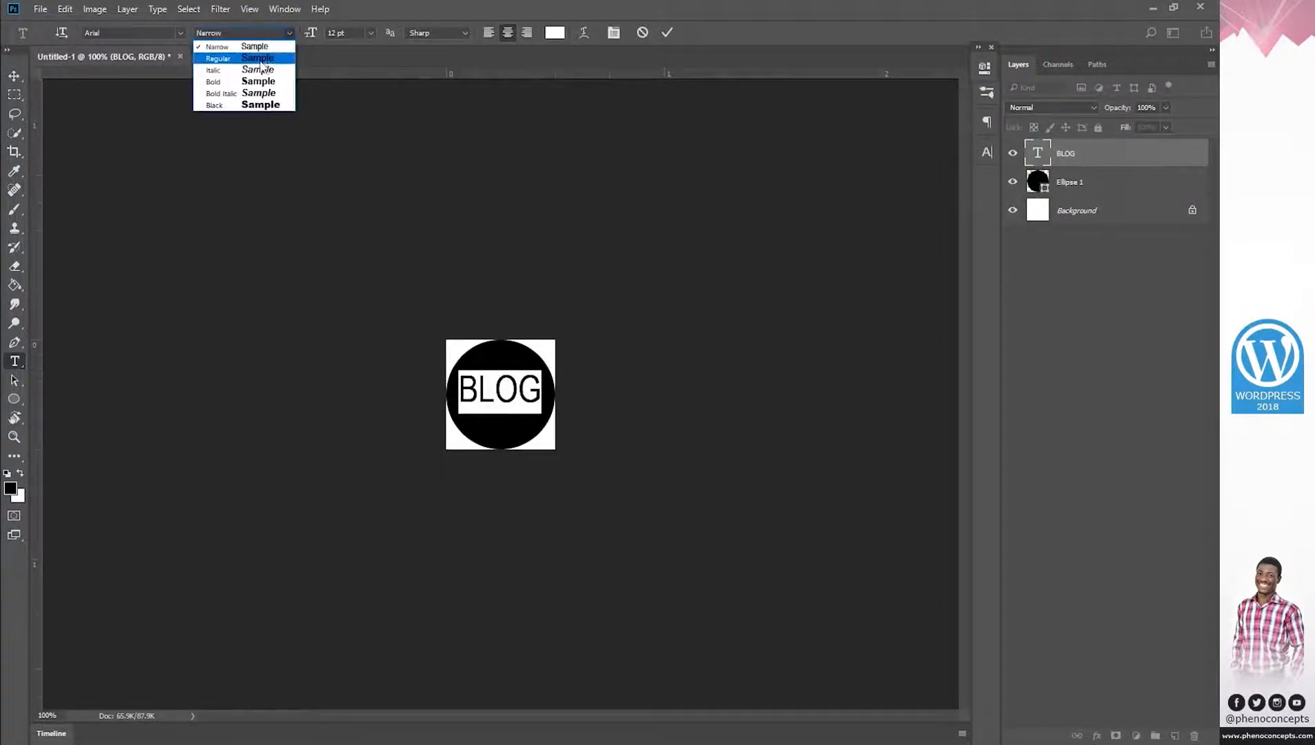
pyautogui.click(257, 91)
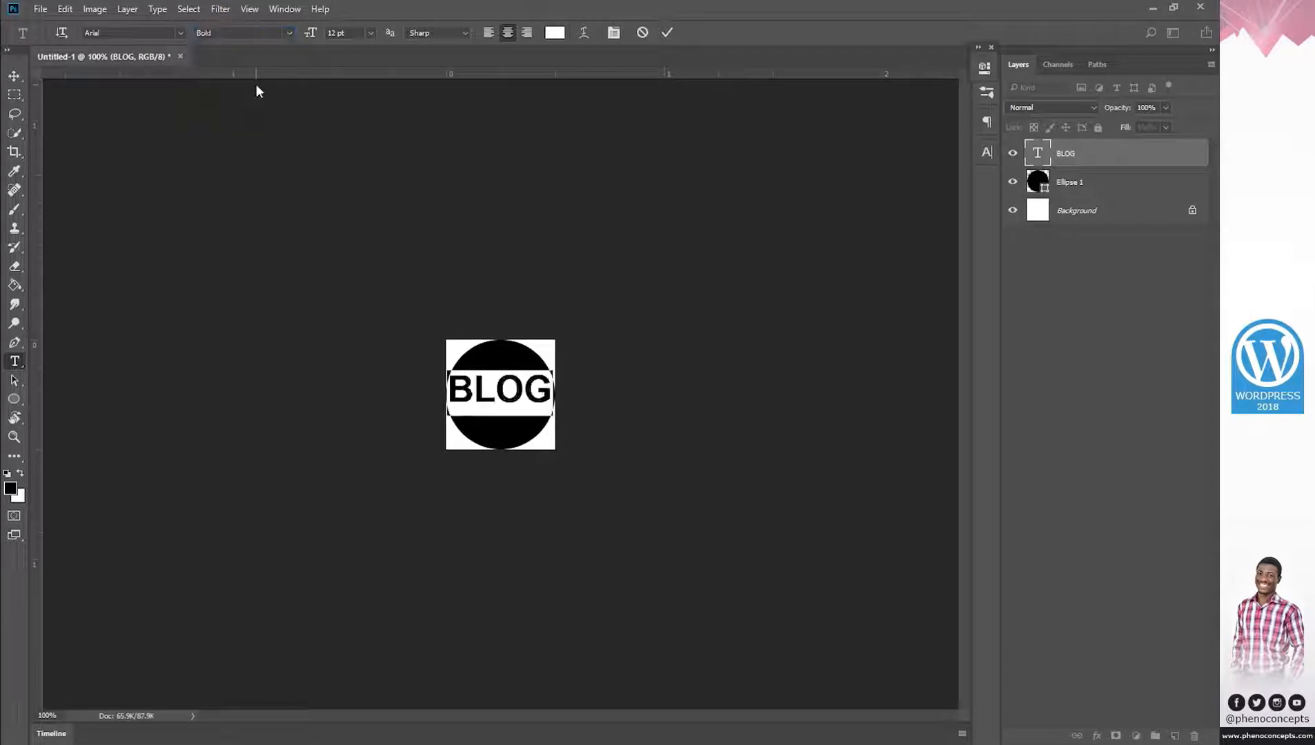
pyautogui.click(669, 32)
# Reduce the BLOG text to 10 pt and commit it.
pyautogui.press('z')
pyautogui.click(409, 31)
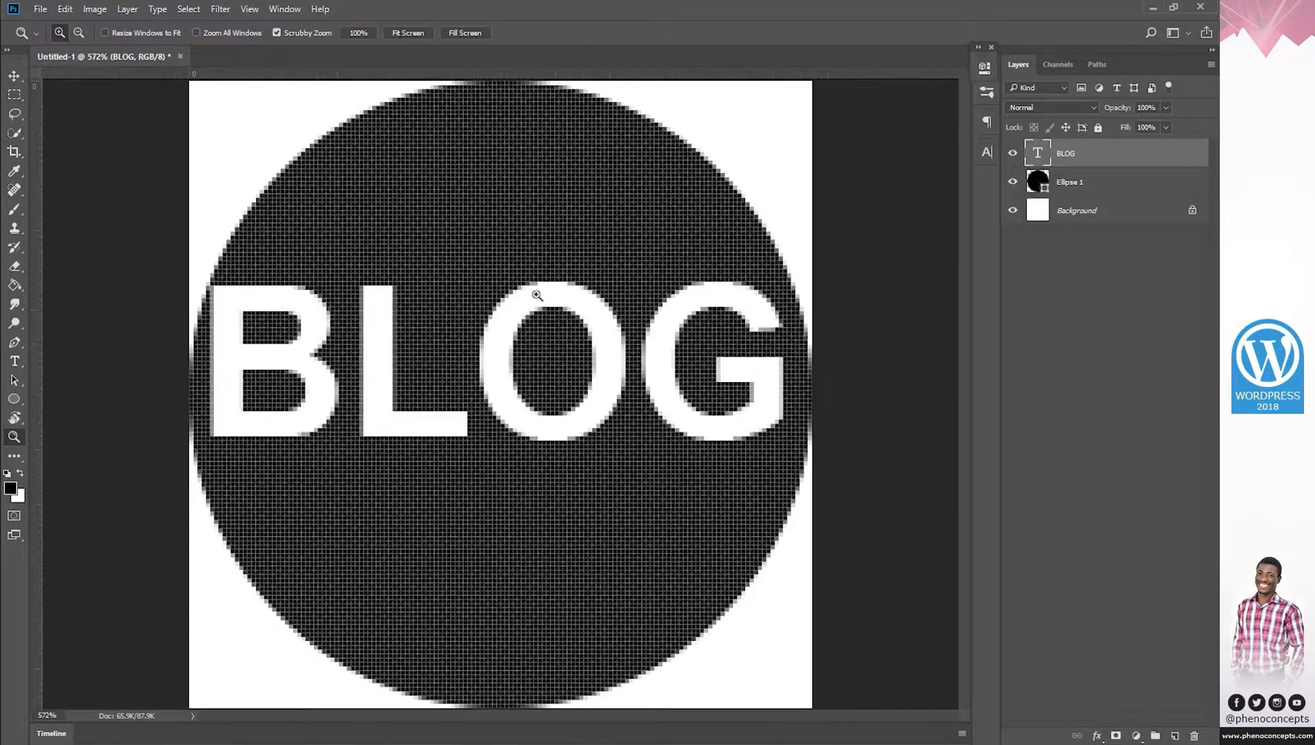
pyautogui.click(363, 32)
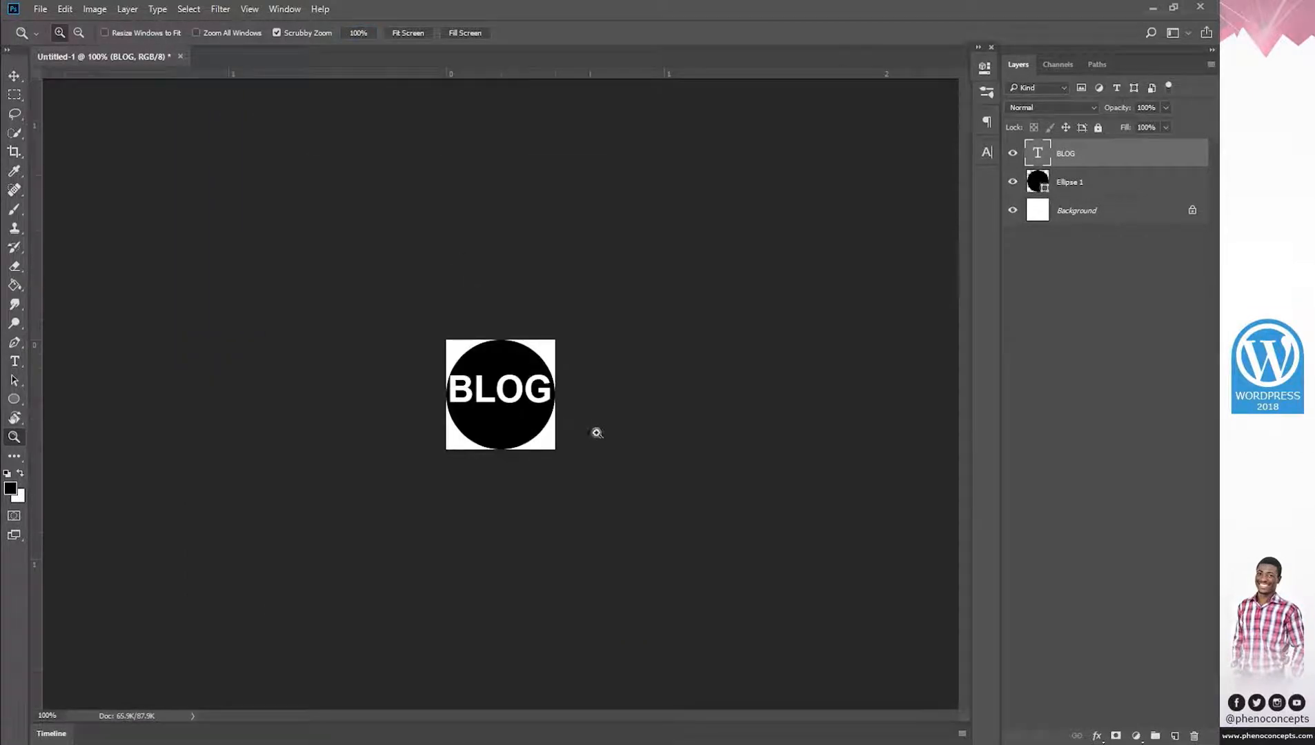
pyautogui.press('v')
pyautogui.press('t')
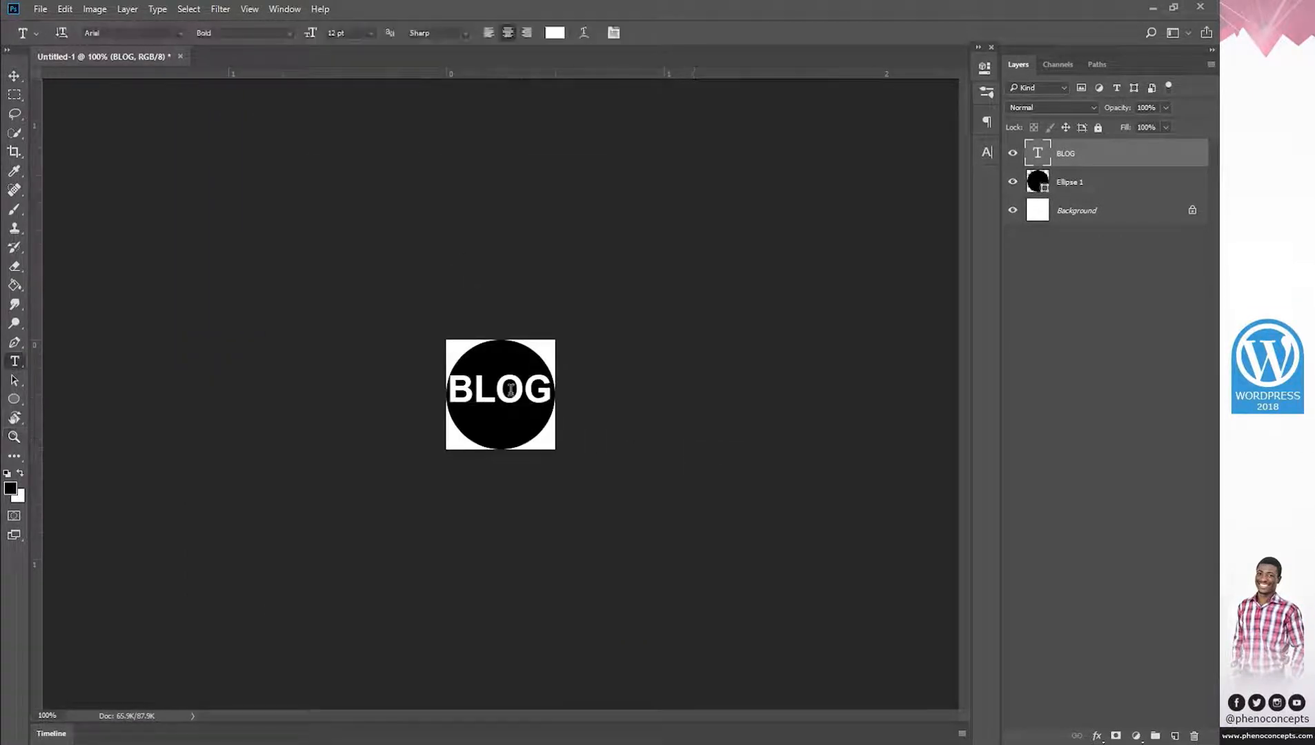
pyautogui.doubleClick(511, 389)
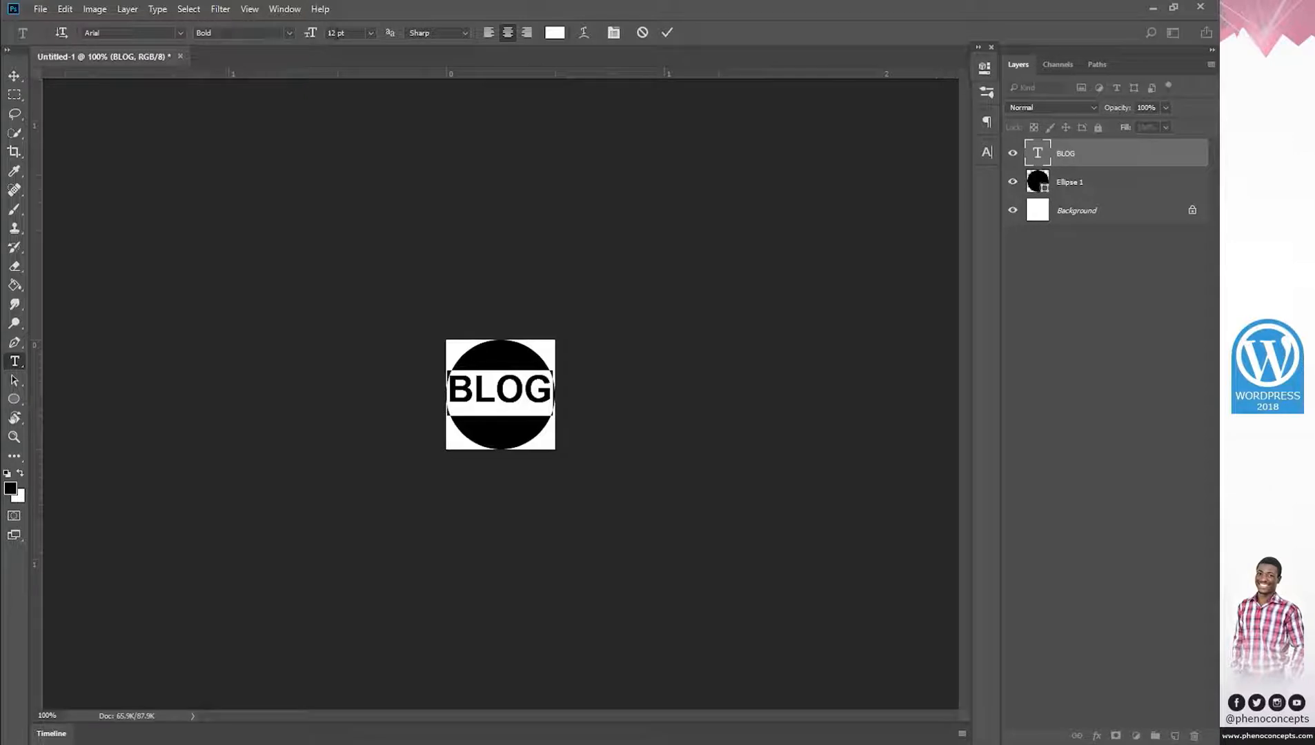
pyautogui.write('10')
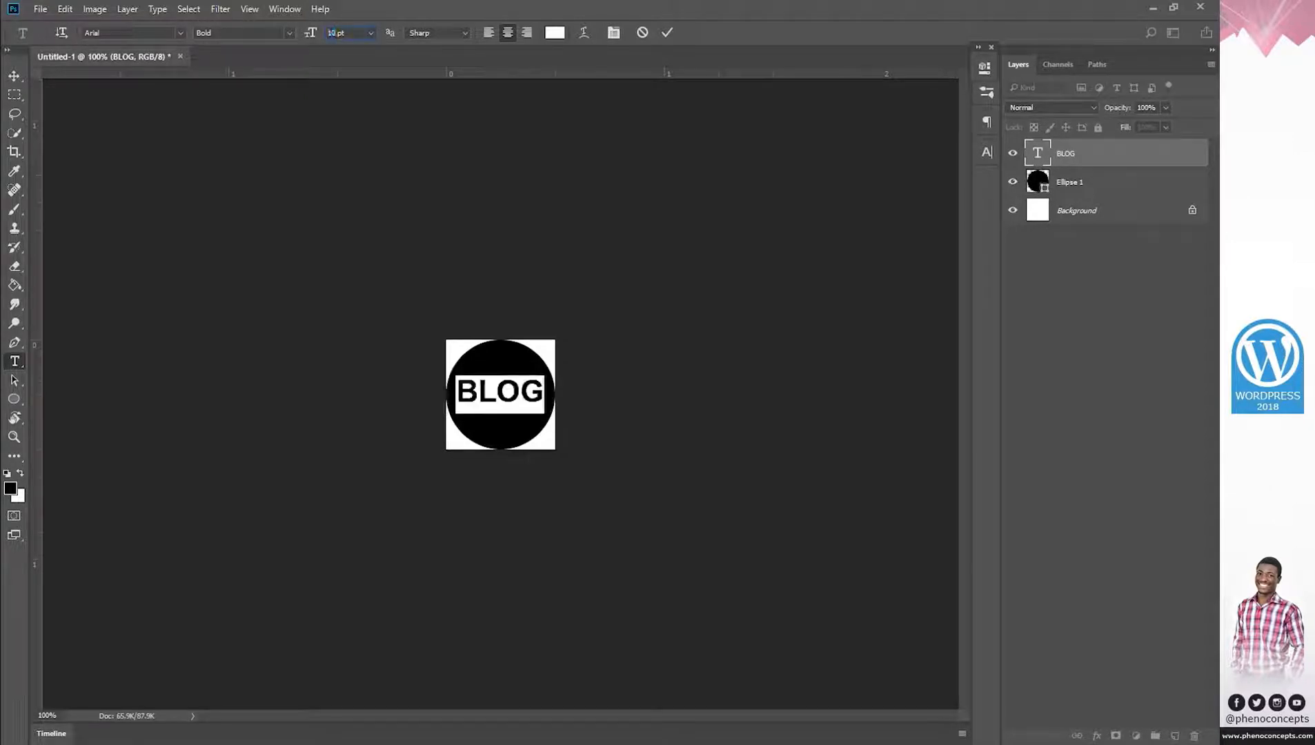
pyautogui.click(666, 33)
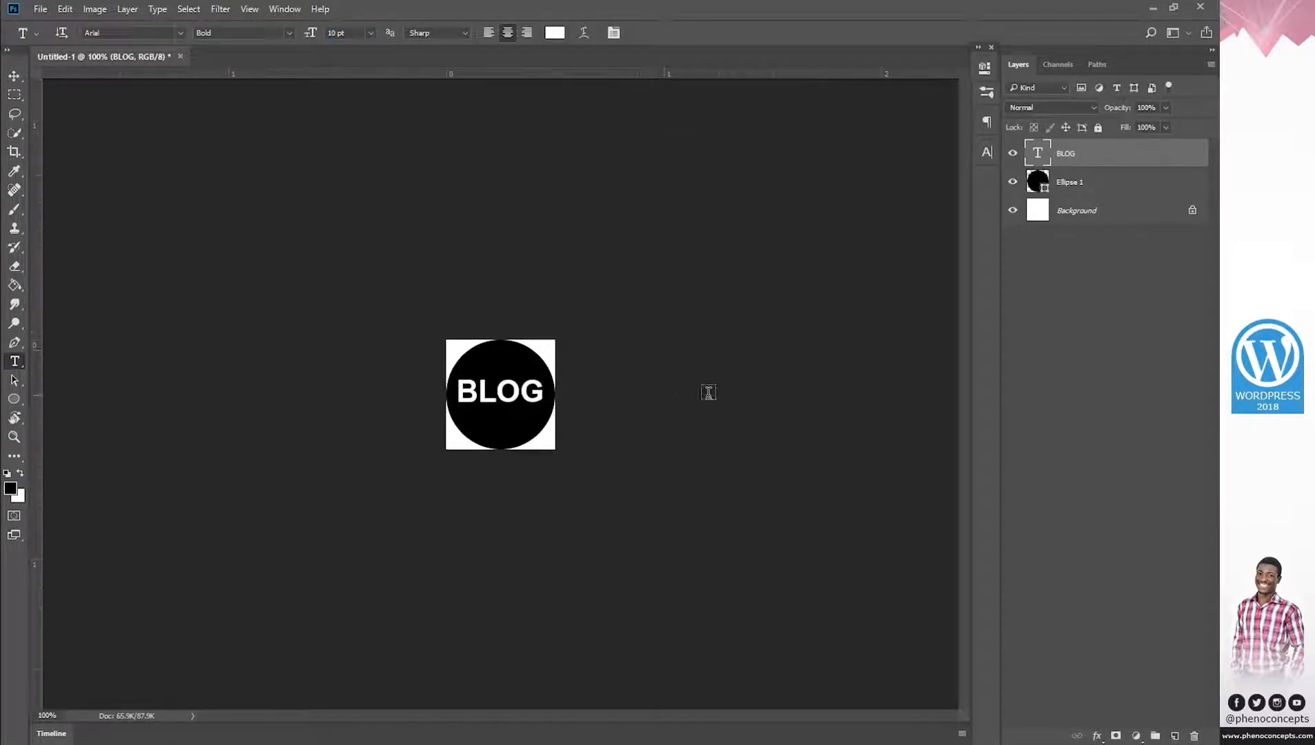
# Close the customizer's logo picker and bring up the live Blog Site tab.
pyautogui.moveTo(252, 741)
pyautogui.click(218, 679)
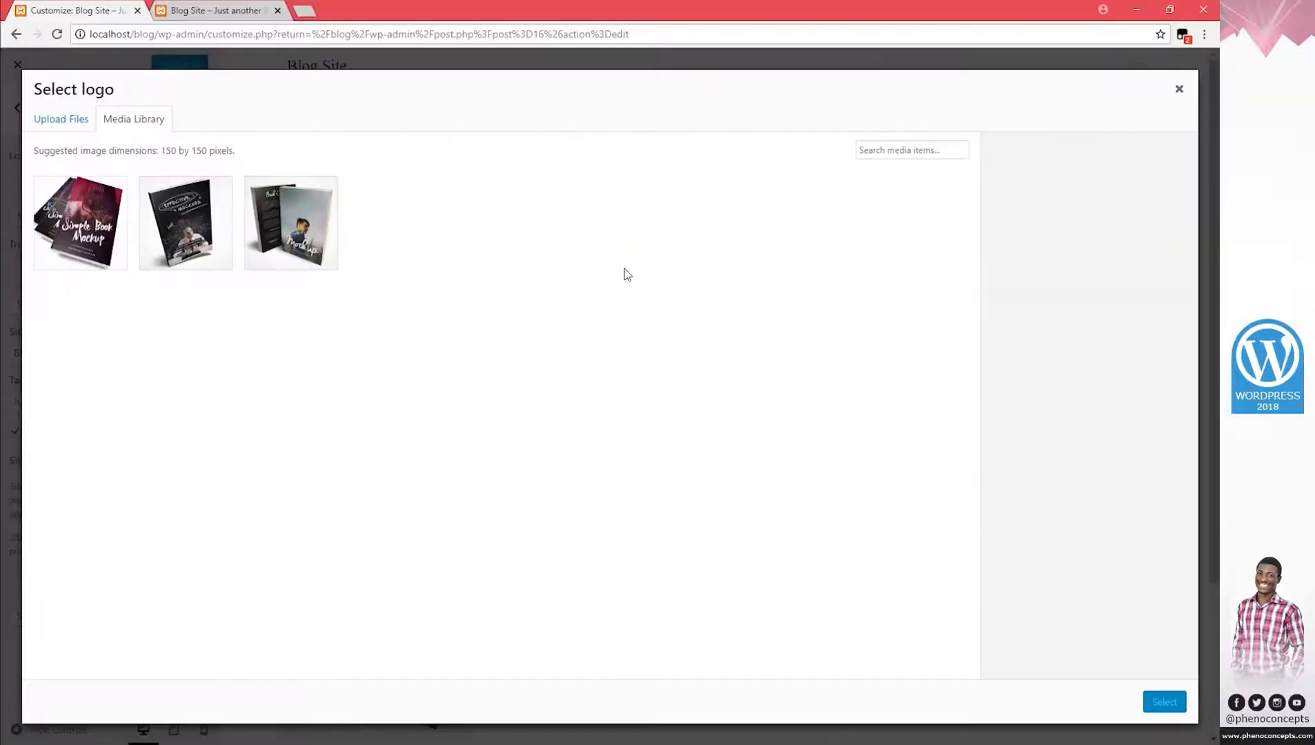
pyautogui.click(1179, 88)
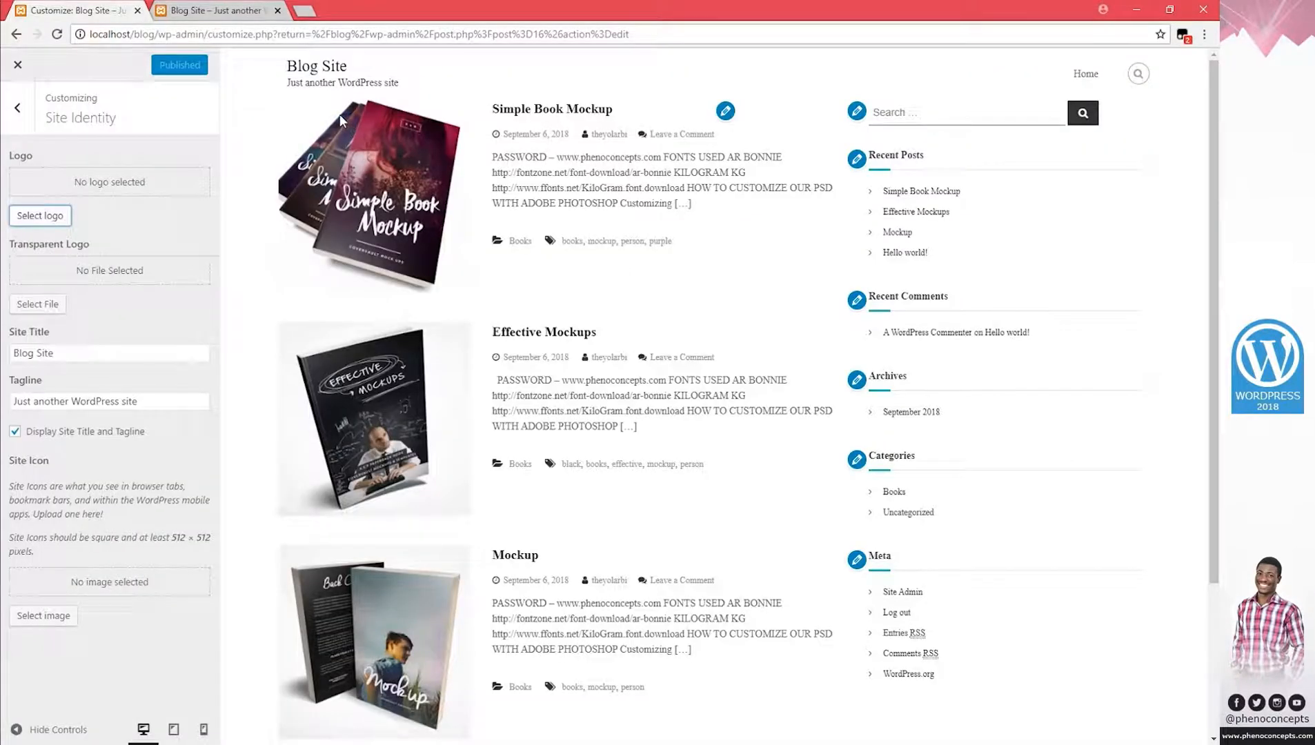
pyautogui.click(201, 10)
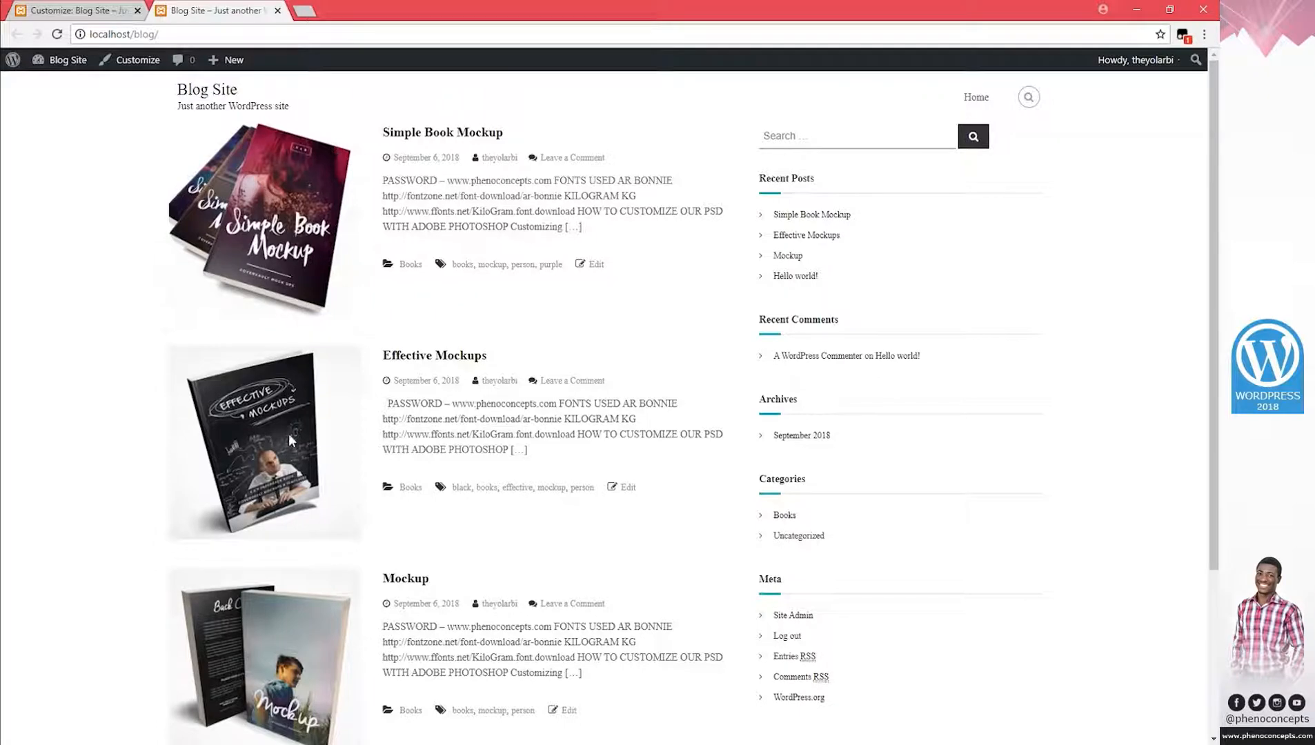
pyautogui.press('super')
# Launch Snipping Tool and snip the Recent Posts heading with its teal underline.
pyautogui.write('snipp')
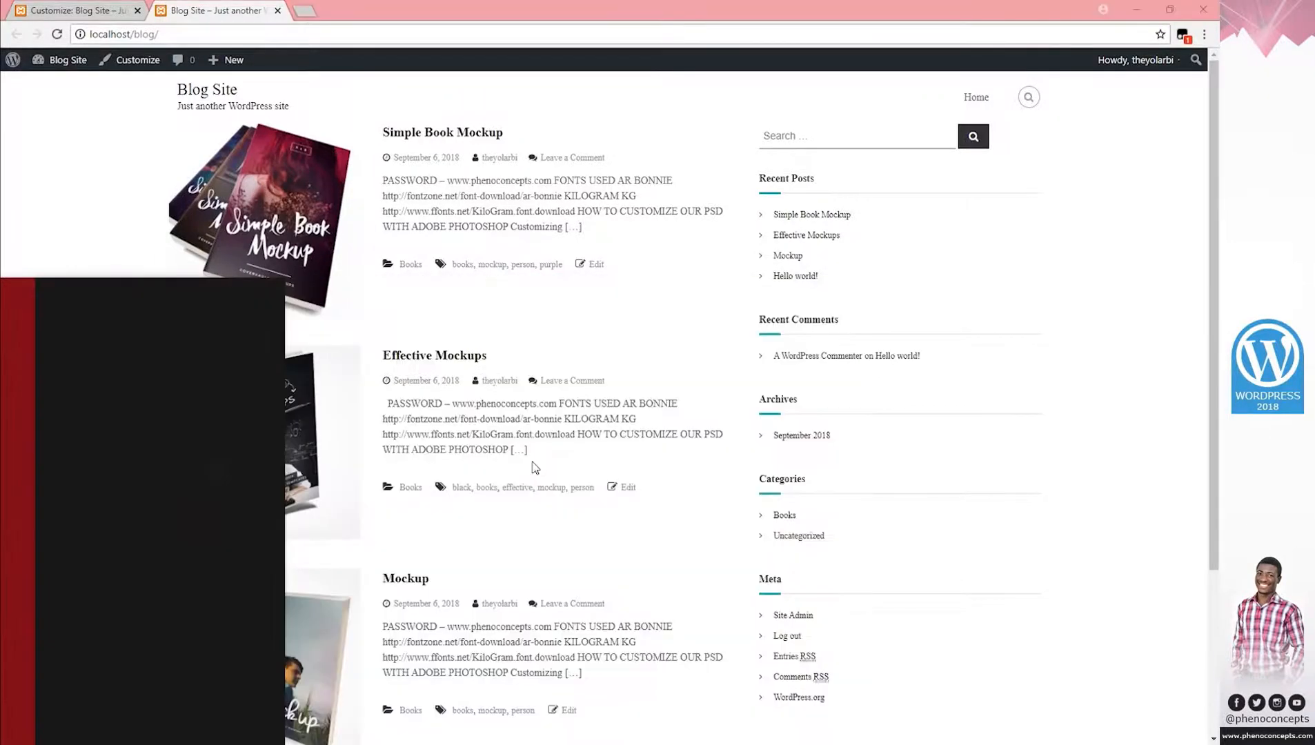
pyautogui.write('ing')
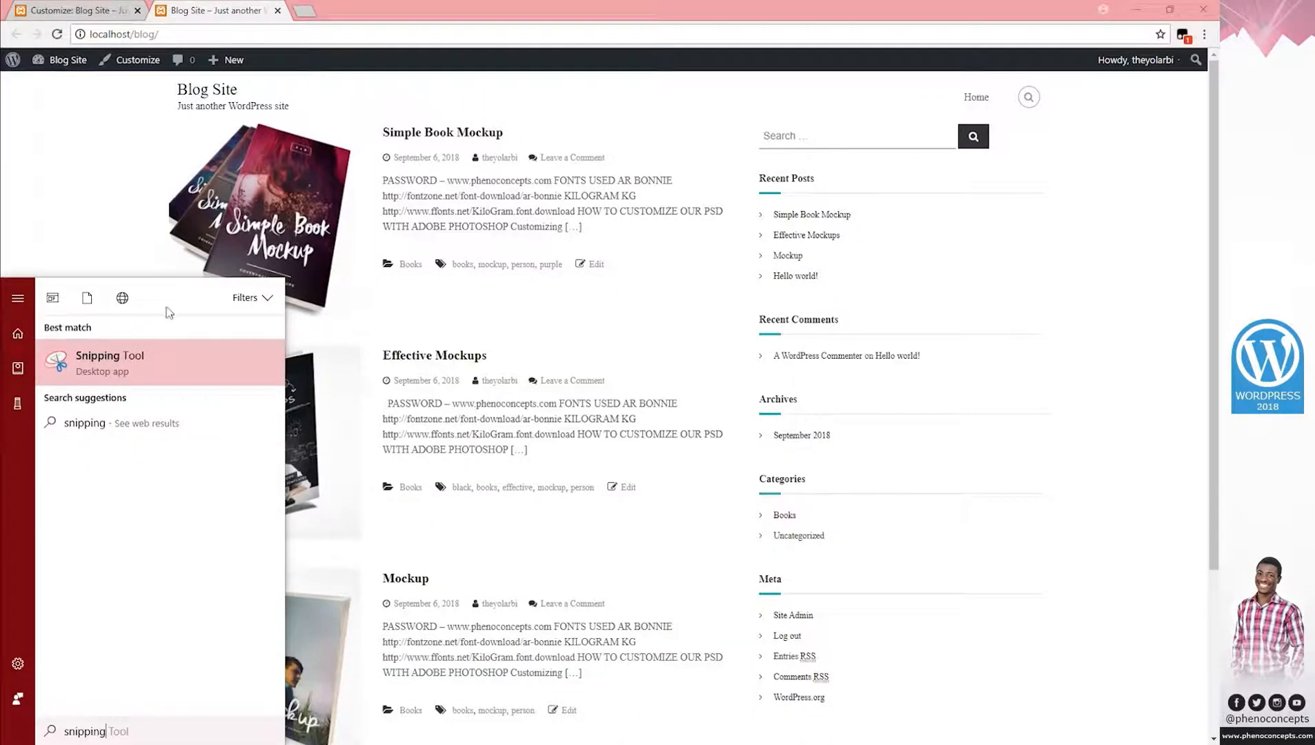
pyautogui.click(151, 357)
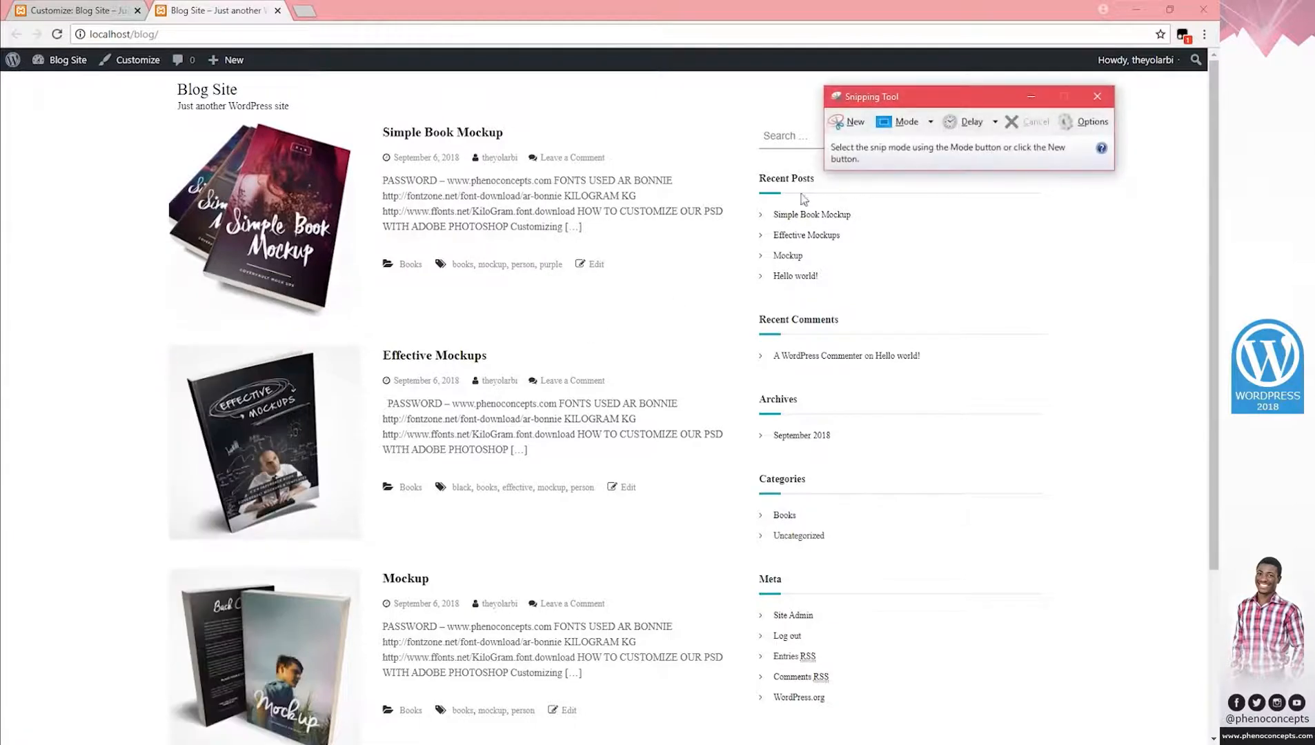
pyautogui.click(848, 124)
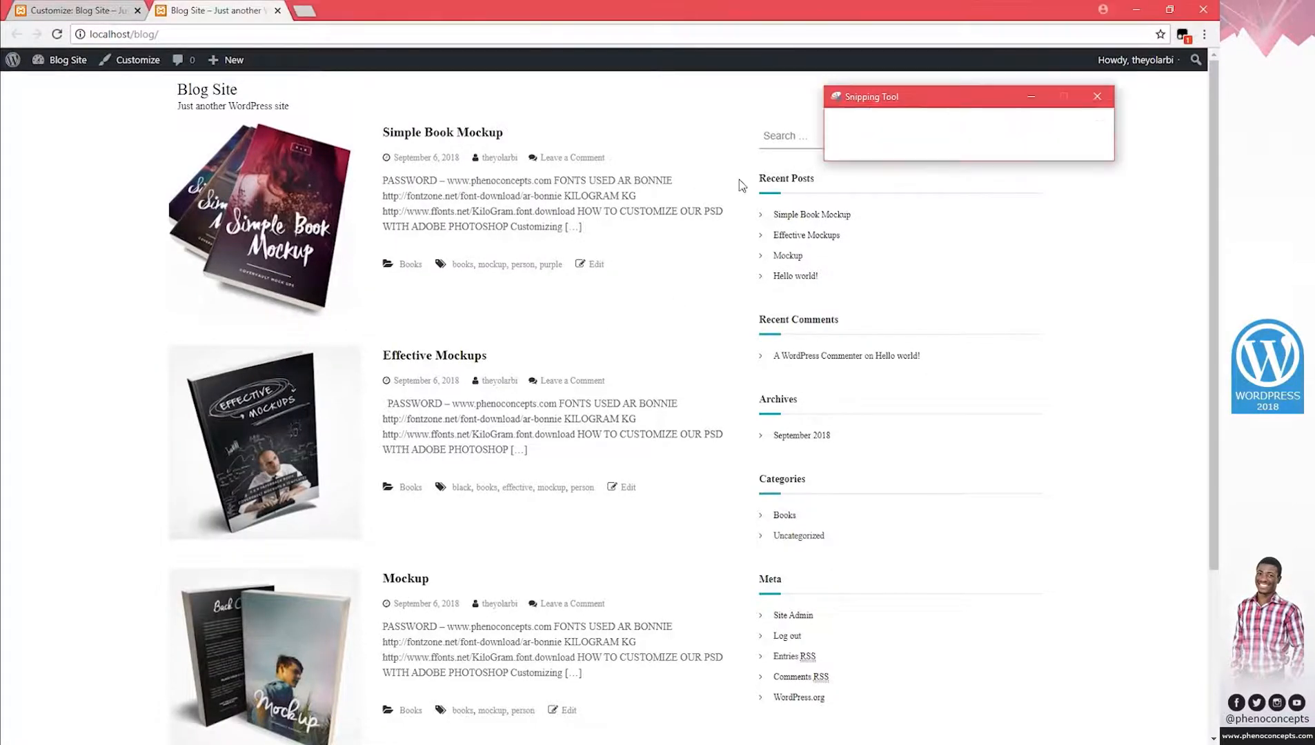
pyautogui.moveTo(744, 175); pyautogui.dragTo(796, 209)
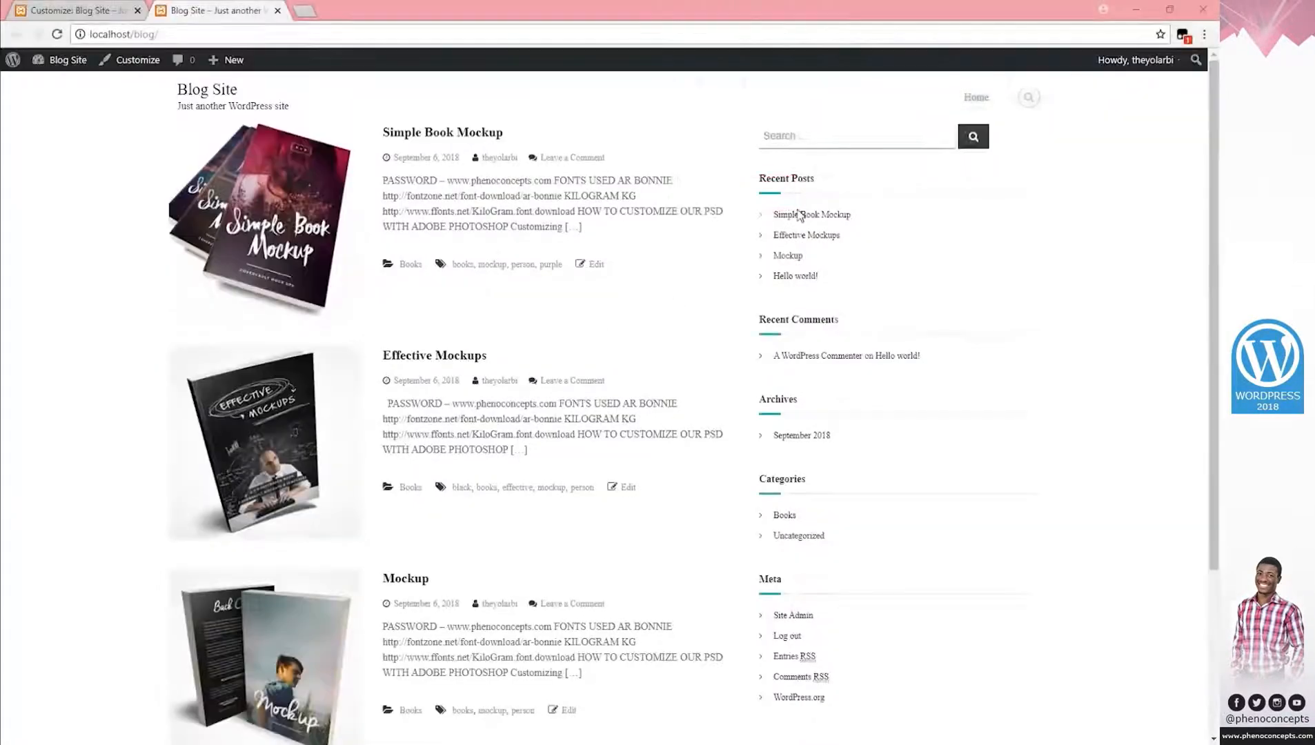
# Paste the snip into the logo, eyedrop its teal underline as foreground, then delete the snip layer.
pyautogui.click(1017, 53)
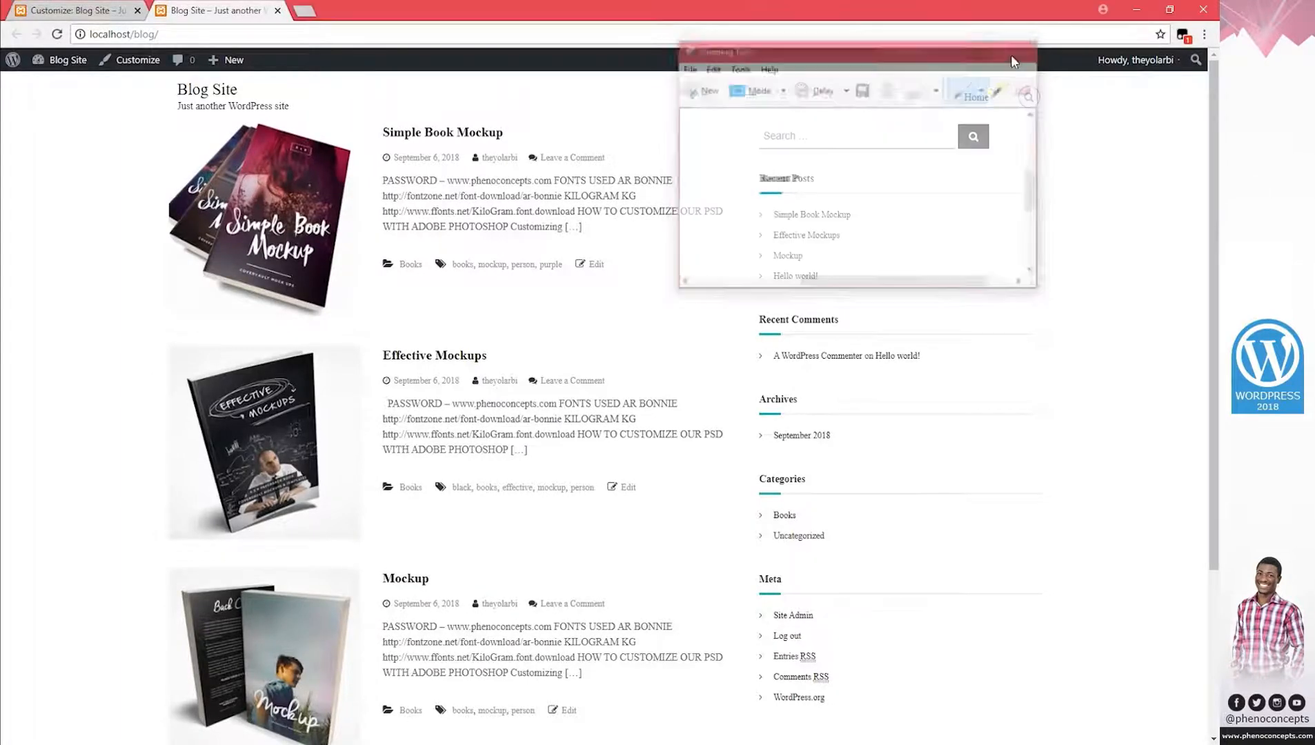
pyautogui.hotkey('alt', 'Tab')
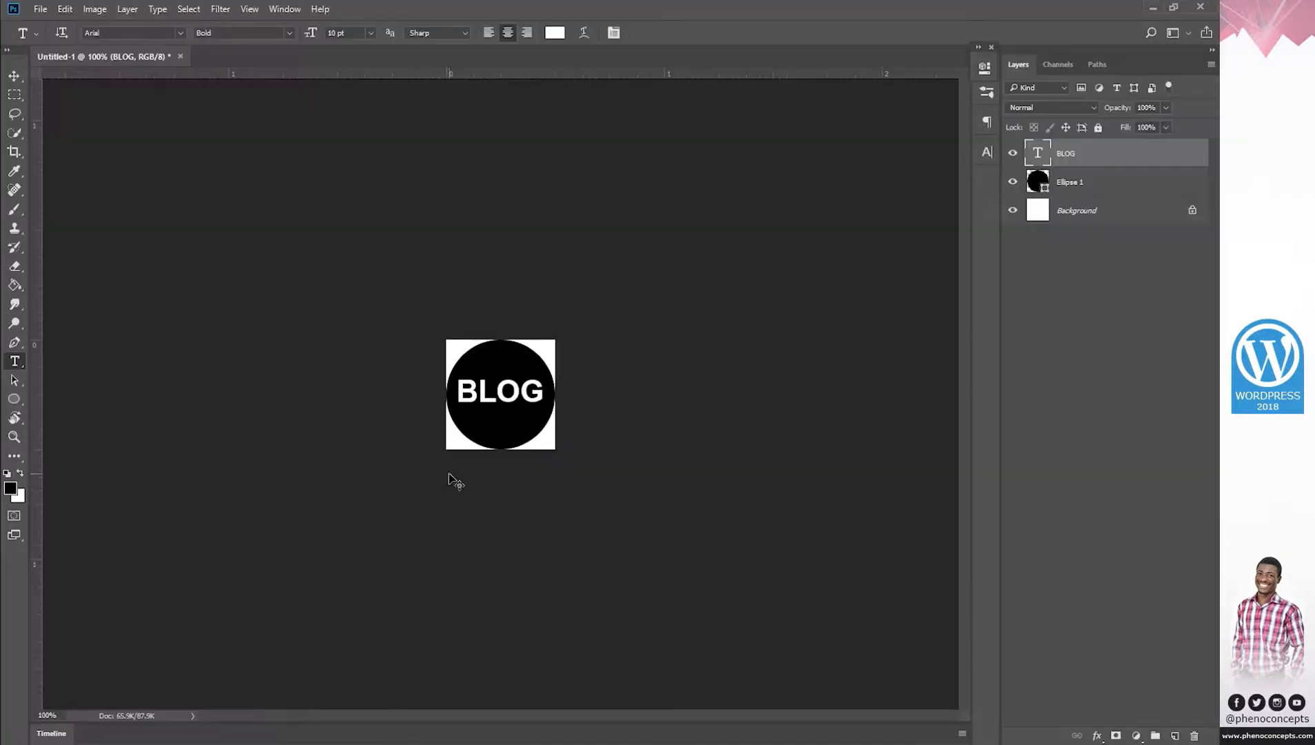
pyautogui.hotkey('ctrl', 'v')
pyautogui.press('z')
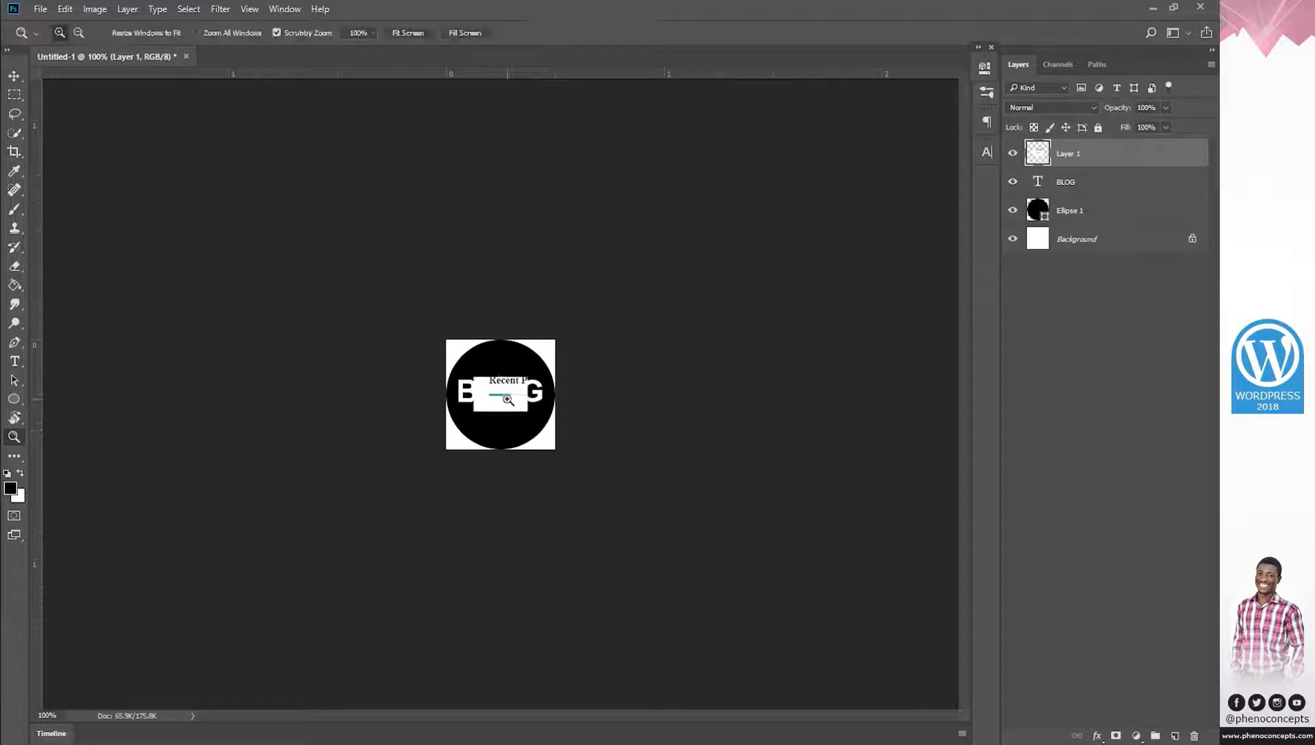
pyautogui.click(504, 396)
pyautogui.click(504, 396)
pyautogui.click(504, 397)
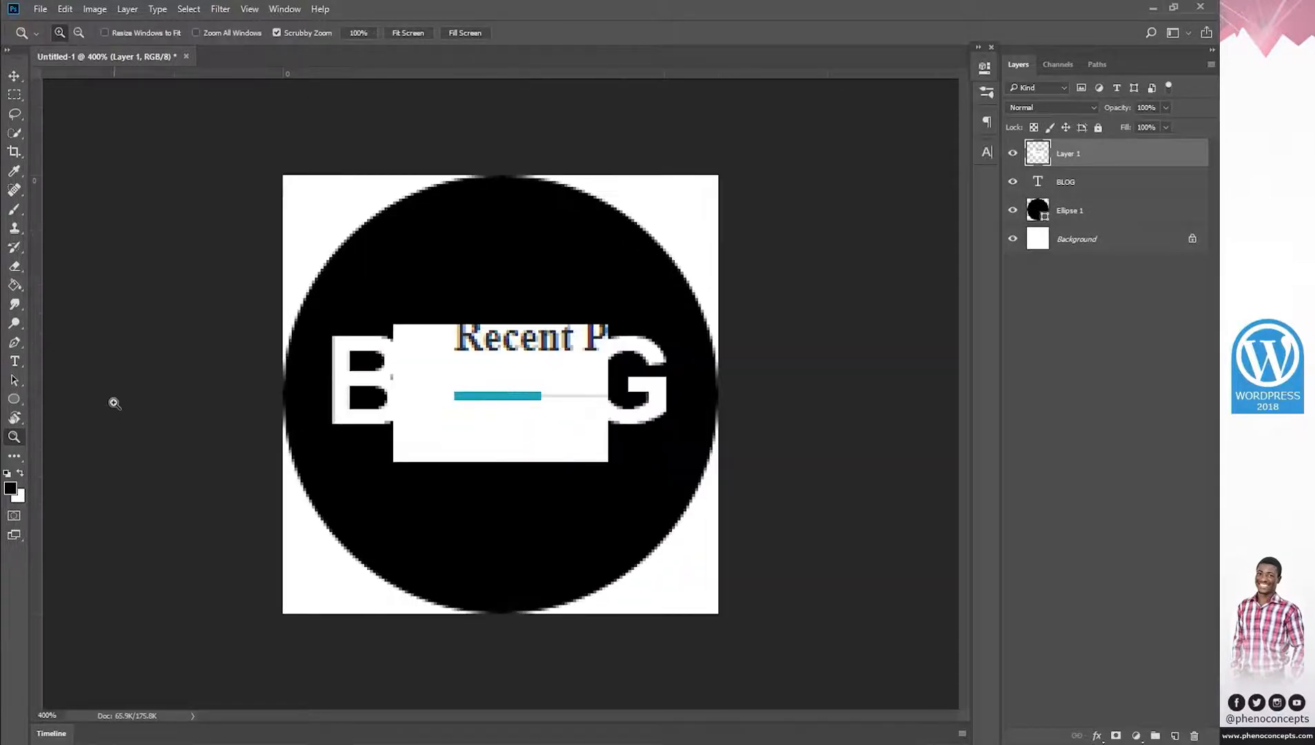
pyautogui.click(15, 171)
pyautogui.click(496, 396)
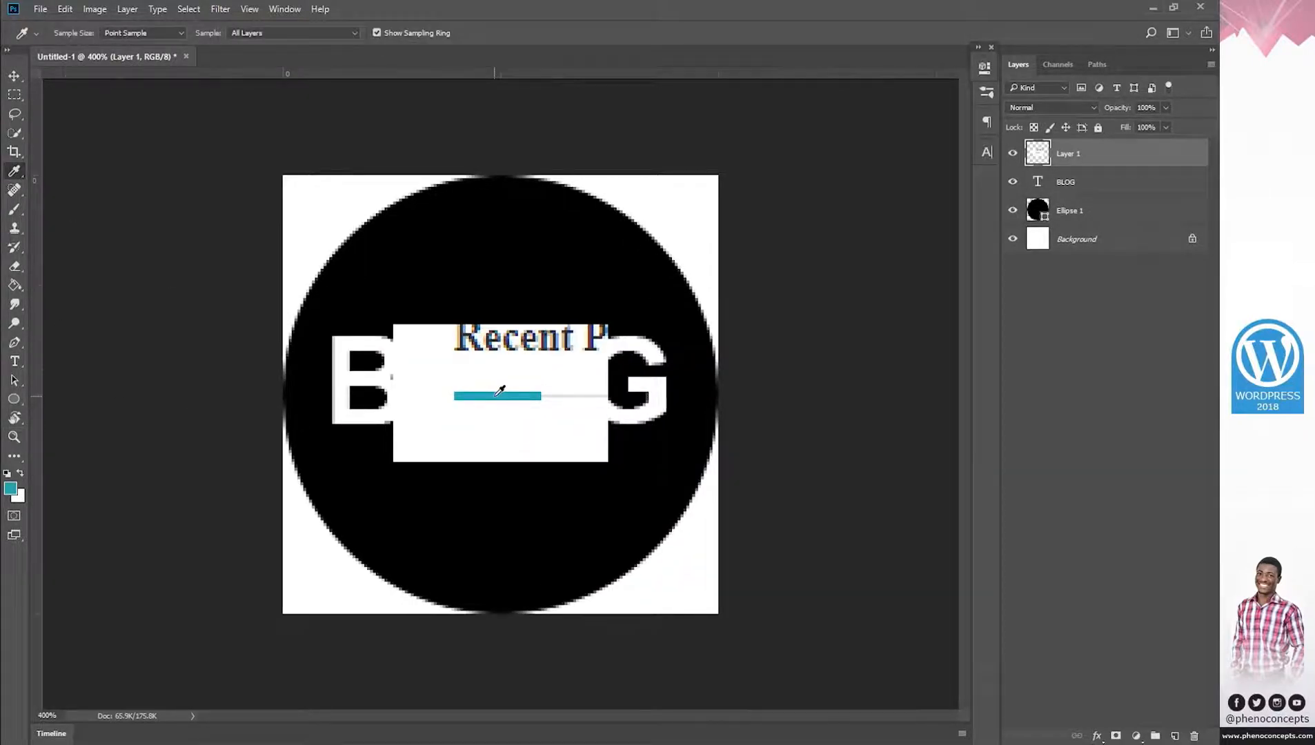
pyautogui.press('Delete')
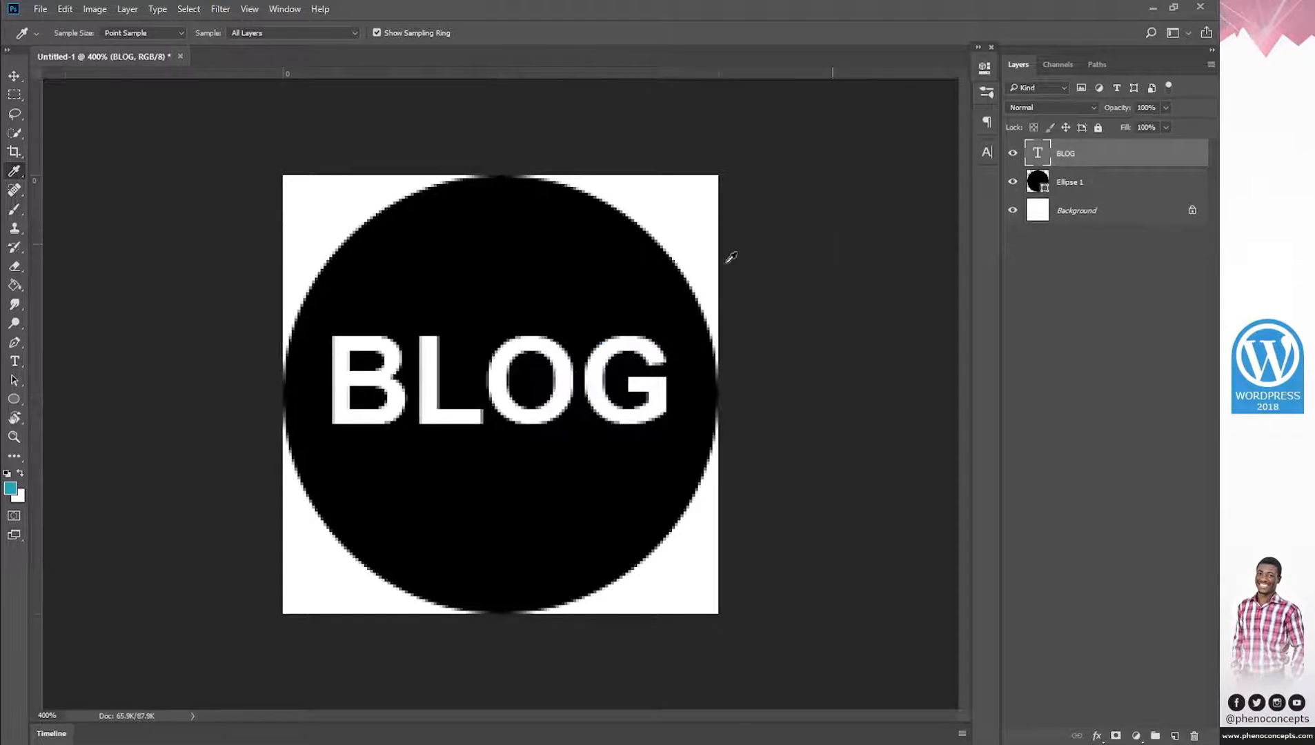
# Fill the Ellipse 1 circle with the sampled teal #30afb8.
pyautogui.doubleClick(1035, 183)
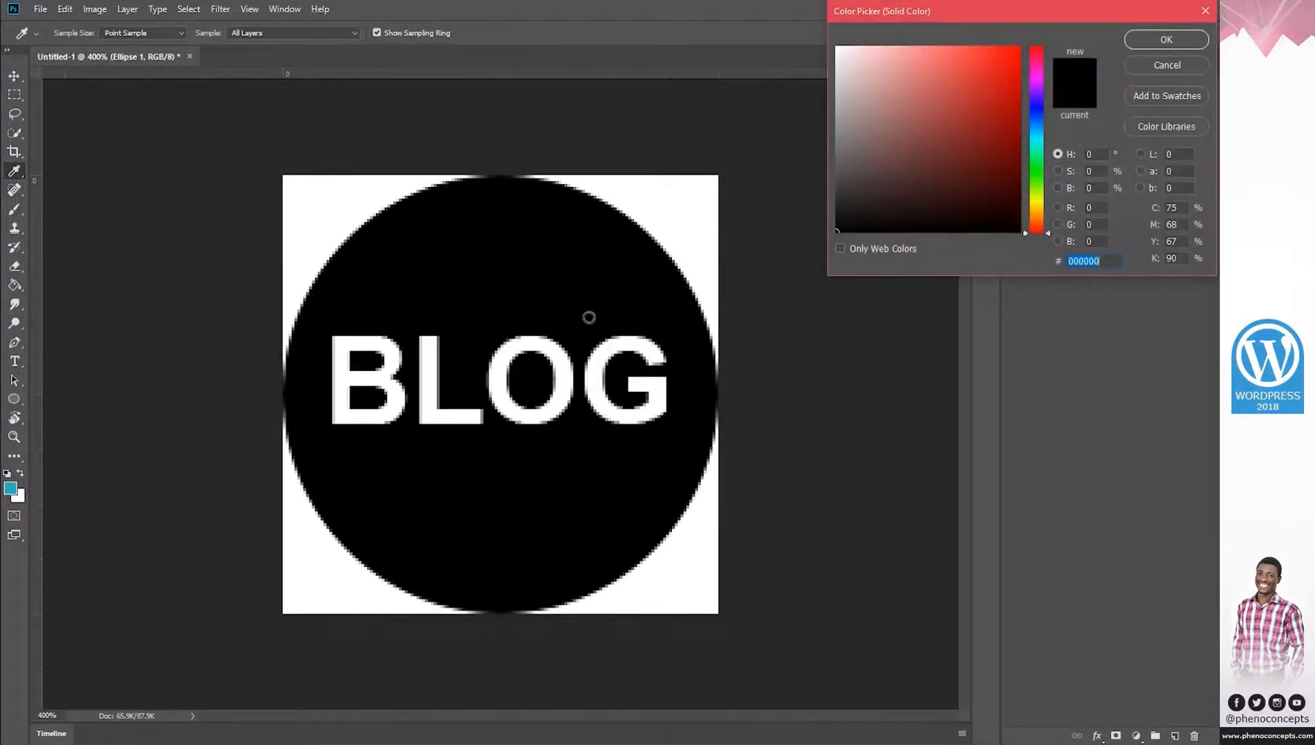
pyautogui.click(9, 492)
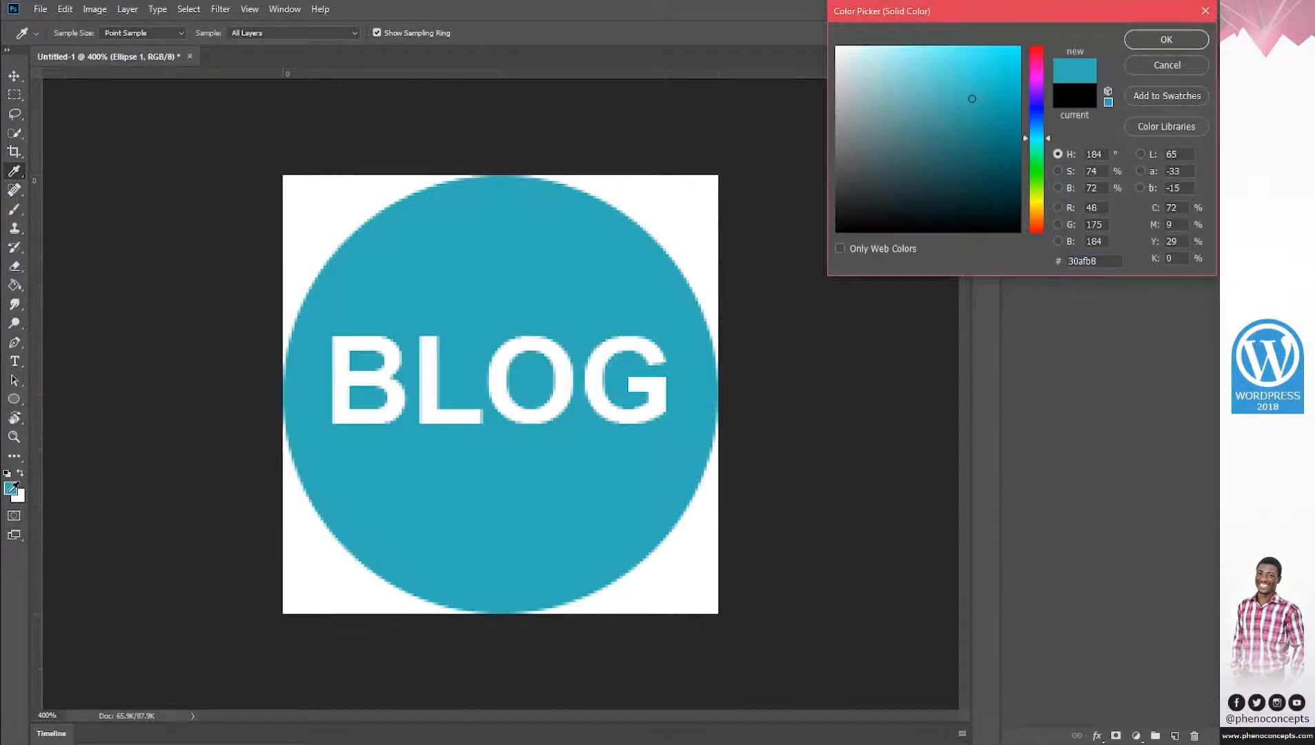
pyautogui.click(1150, 40)
pyautogui.press('z')
pyautogui.click(400, 32)
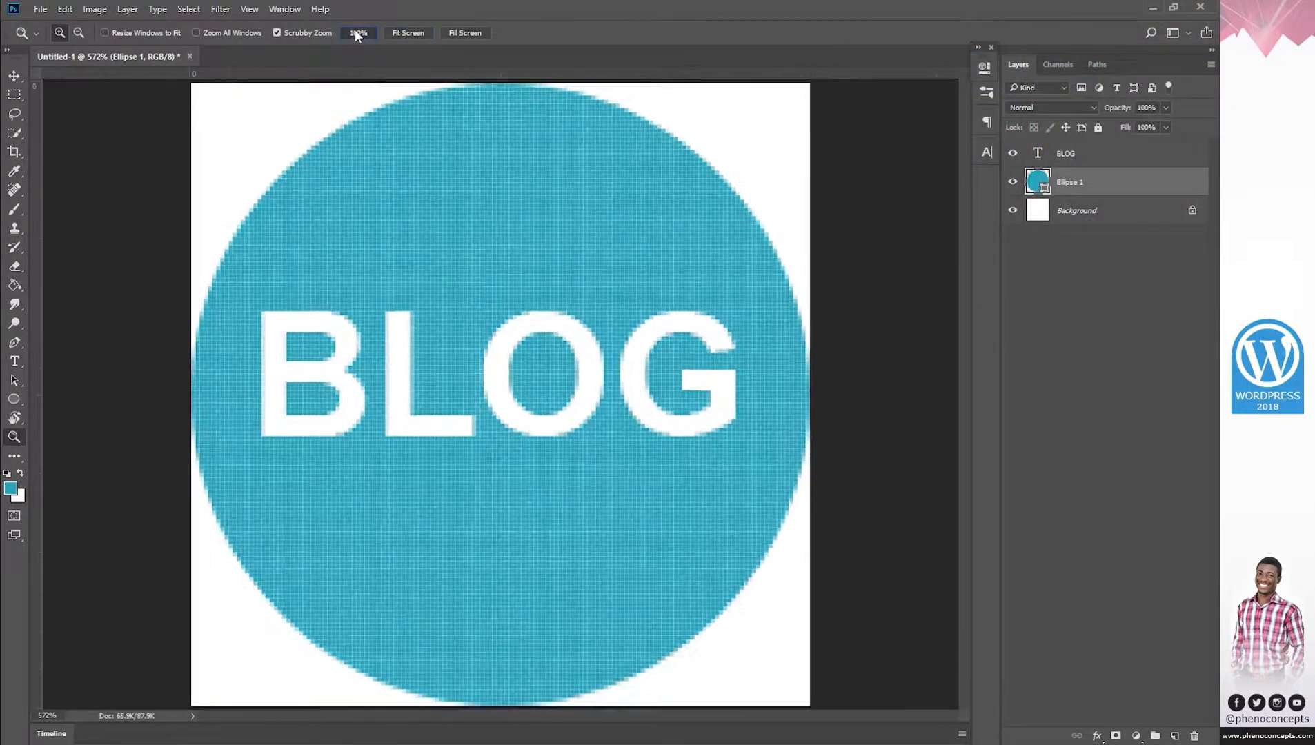
pyautogui.click(357, 32)
# Nudge BLOG down one step and shrink the circle to about 90%.
pyautogui.press('v')
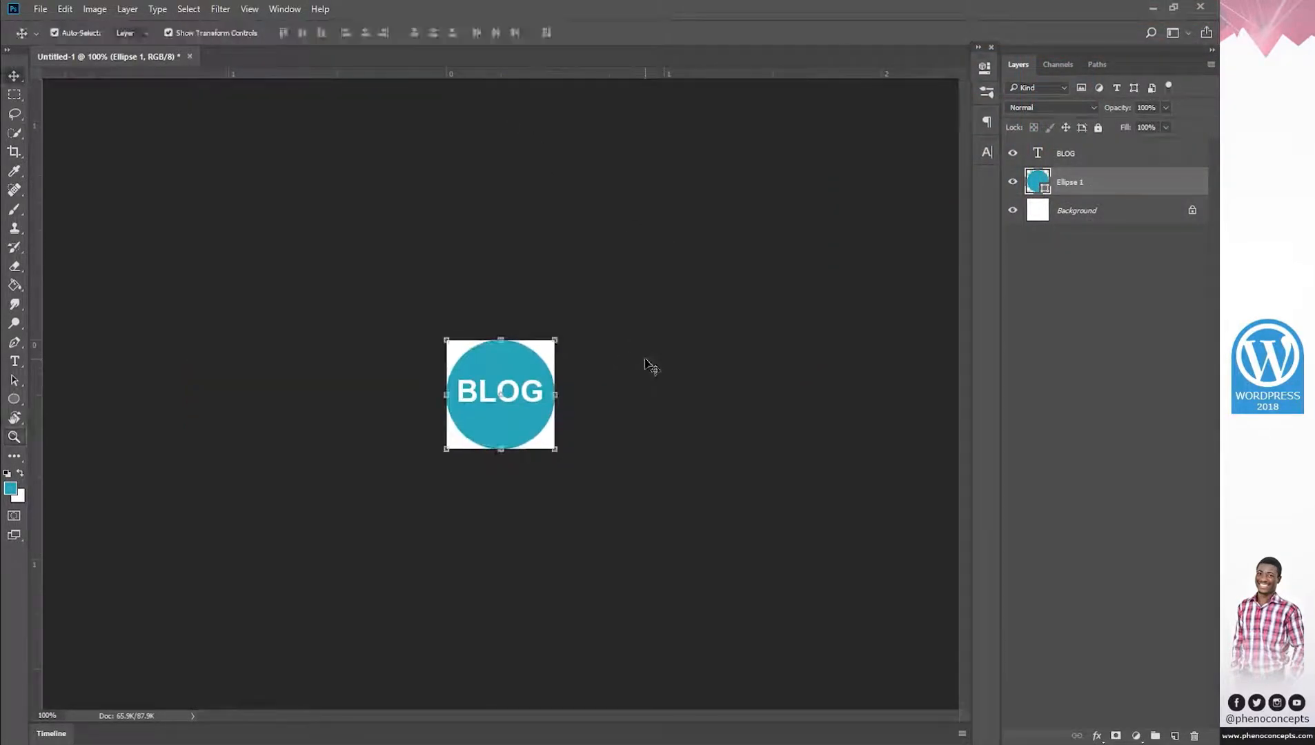
pyautogui.click(1074, 153)
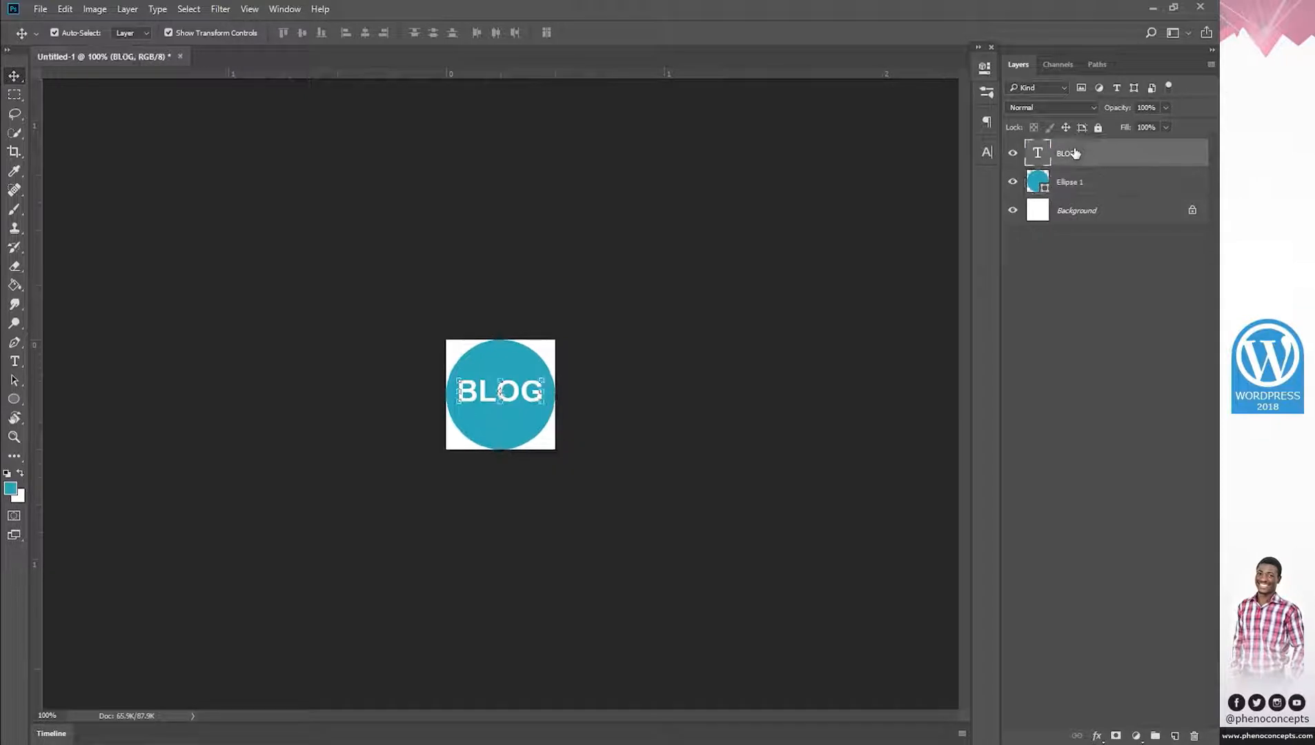
pyautogui.press('Down')
pyautogui.press('Down')
pyautogui.press('Down')
pyautogui.press('Down')
pyautogui.press('Down')
pyautogui.press('Down')
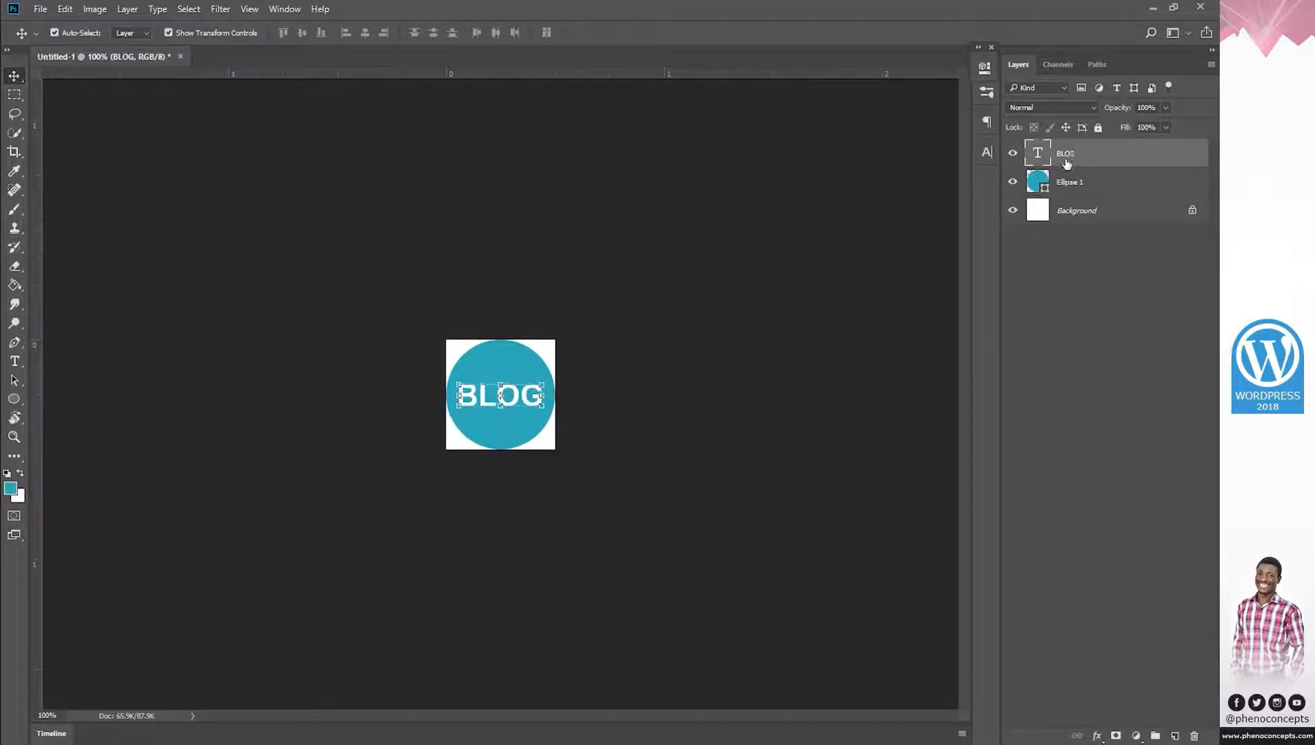
pyautogui.click(1071, 177)
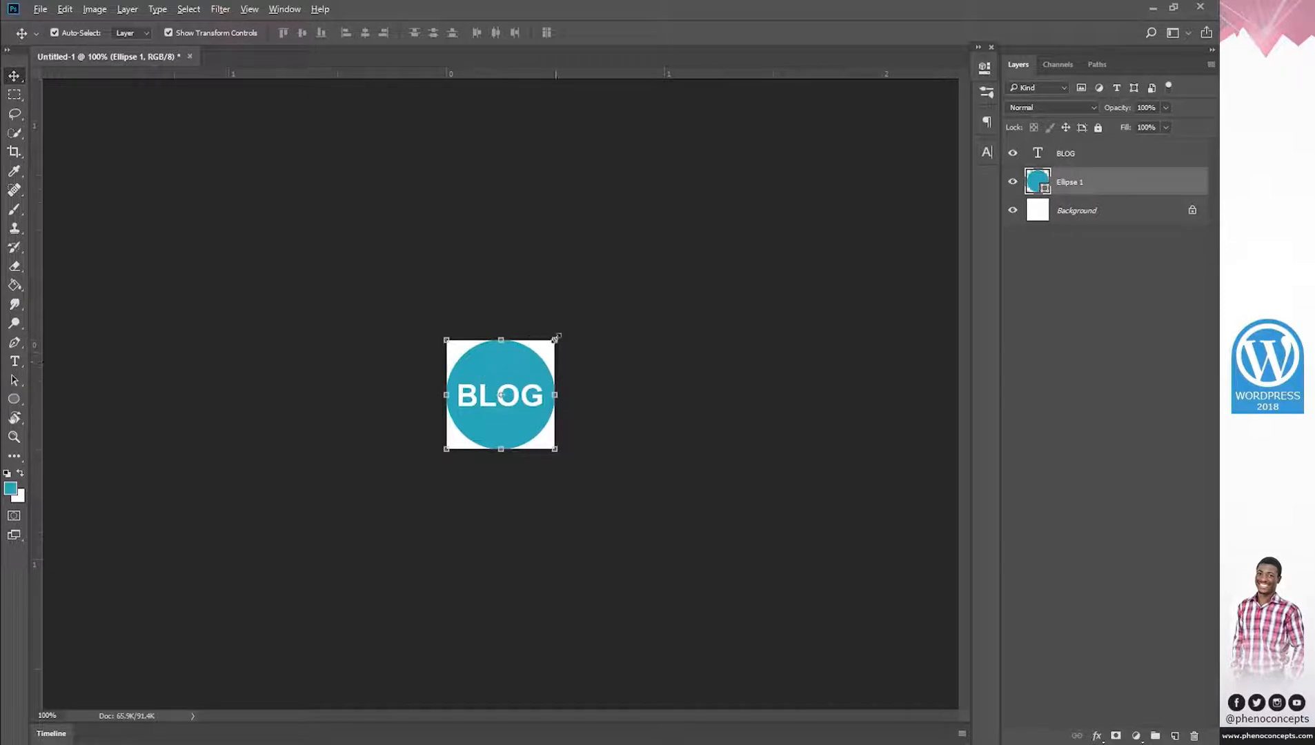
pyautogui.moveTo(556, 338); pyautogui.dragTo(548, 347)
# Duplicate the teal circle and enlarge the original to about 108% as an outer ring.
pyautogui.click(645, 32)
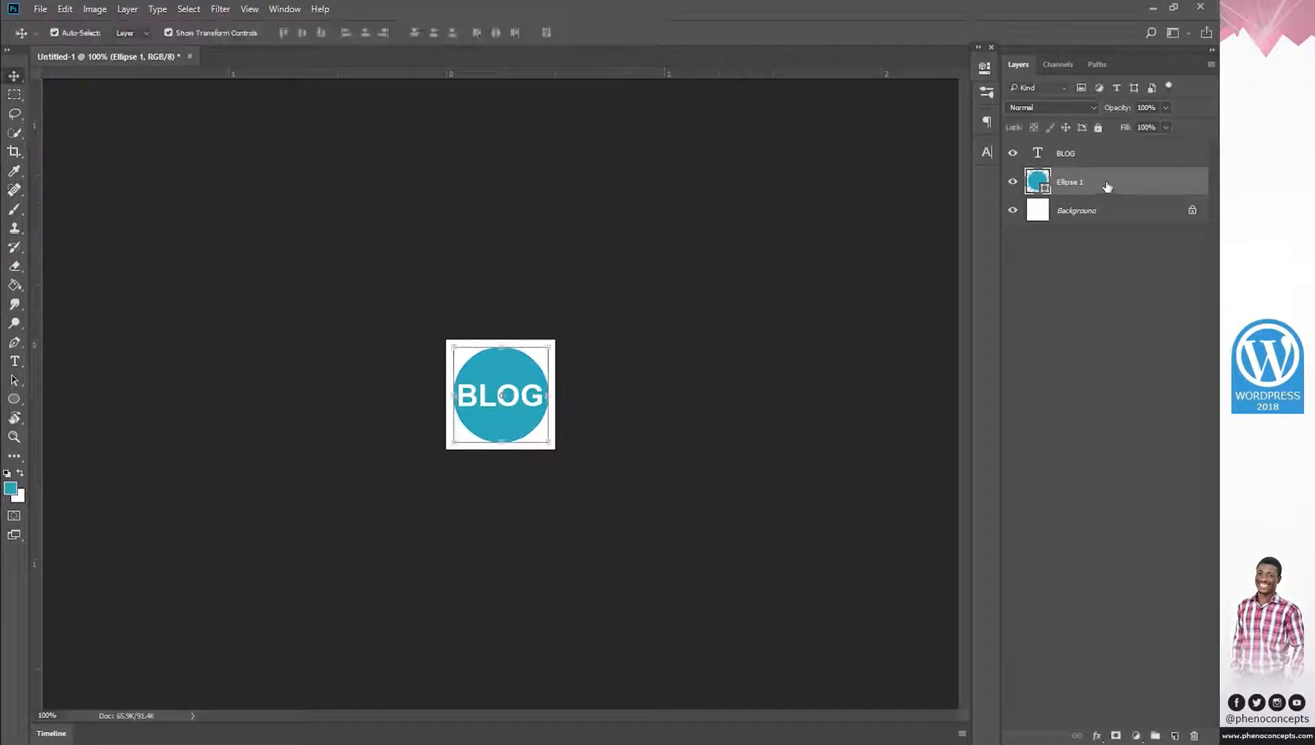
pyautogui.hotkey('ctrl', 'j')
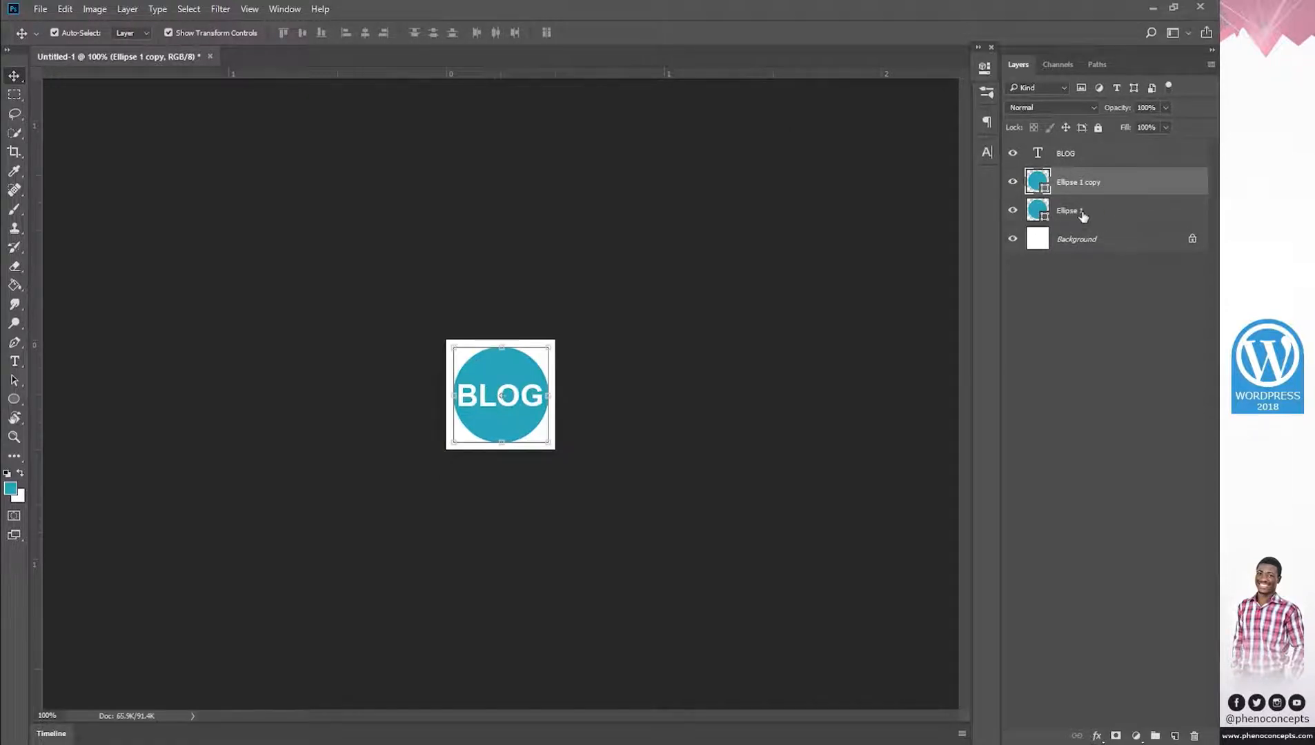
pyautogui.click(1082, 215)
pyautogui.moveTo(460, 343); pyautogui.dragTo(445, 339)
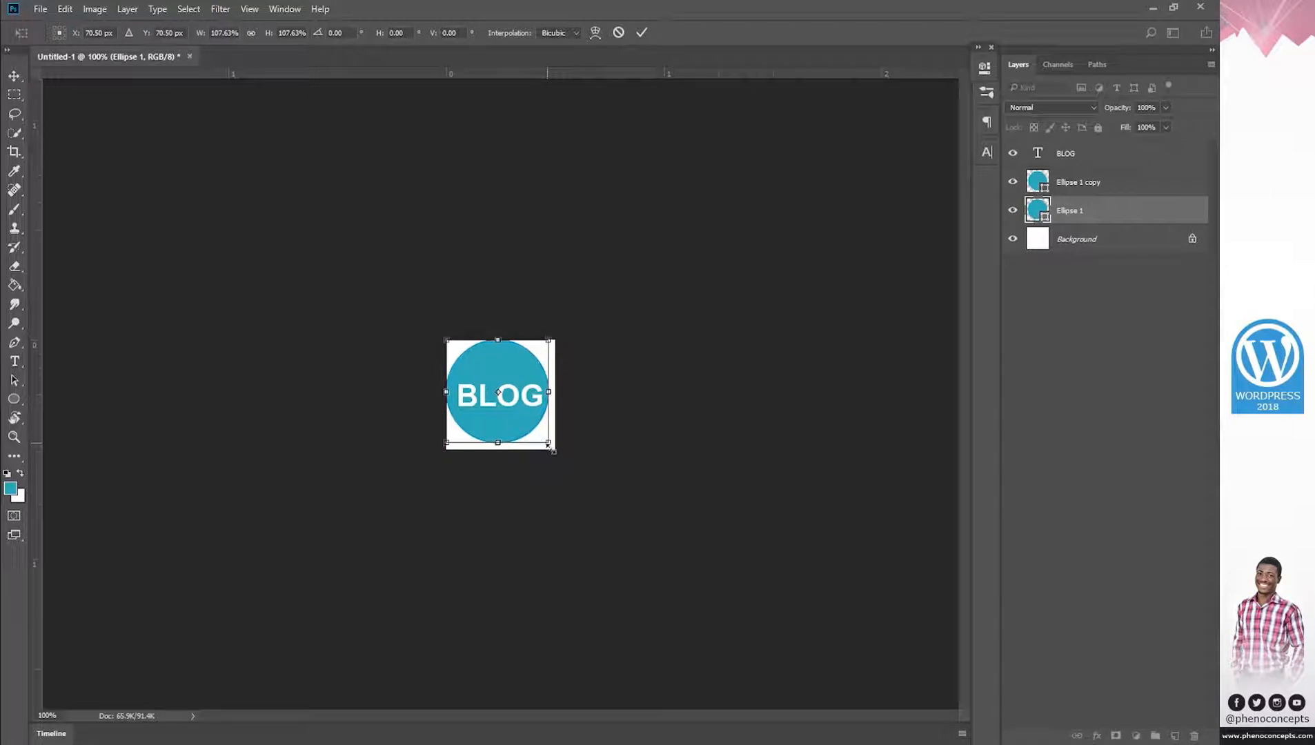
pyautogui.moveTo(549, 442); pyautogui.dragTo(555, 449)
pyautogui.click(641, 33)
# Give the outer circle no fill and a teal dashed 2 px stroke.
pyautogui.press('u')
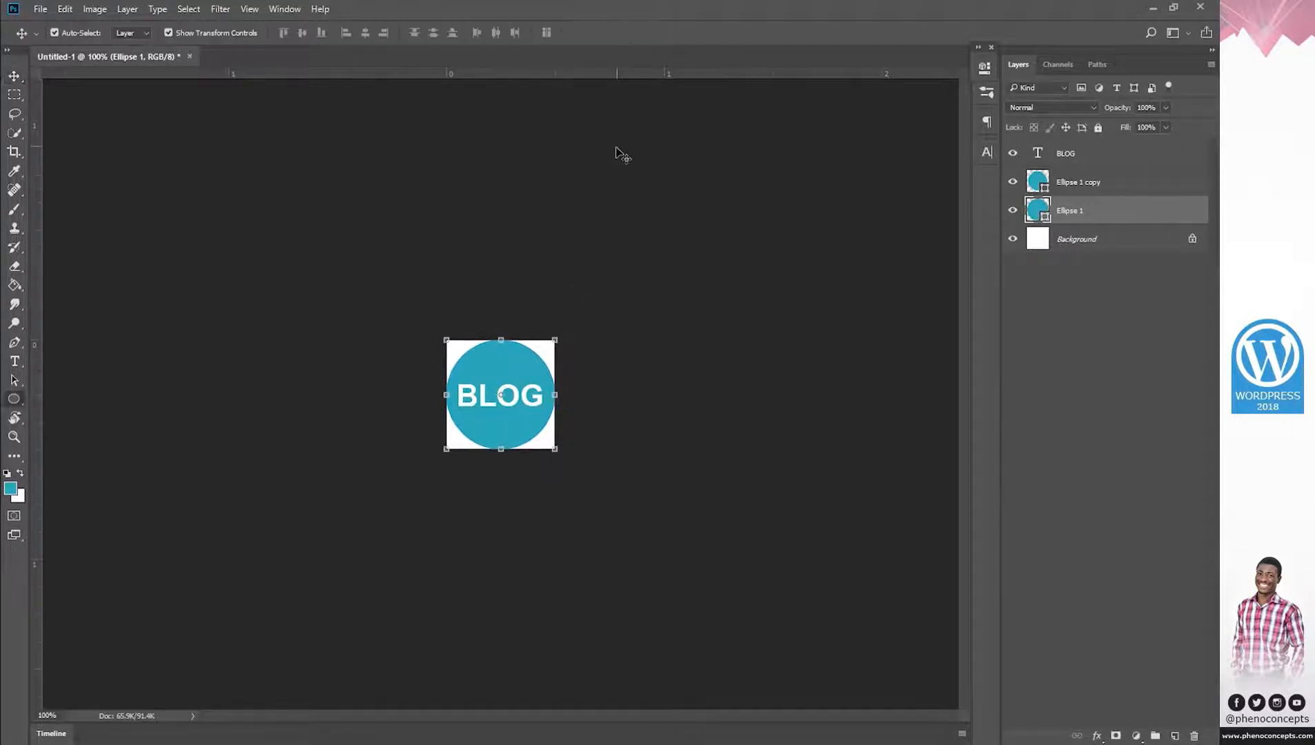
pyautogui.click(134, 33)
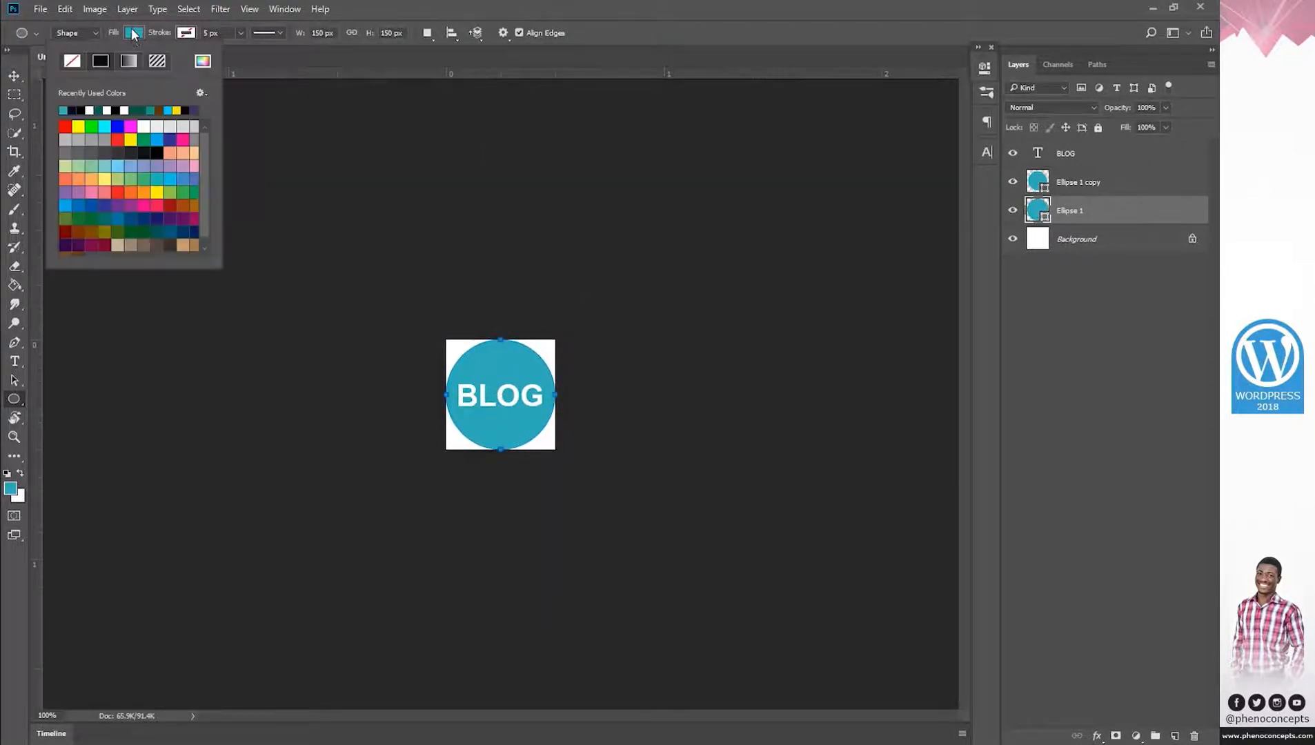
pyautogui.click(20, 401)
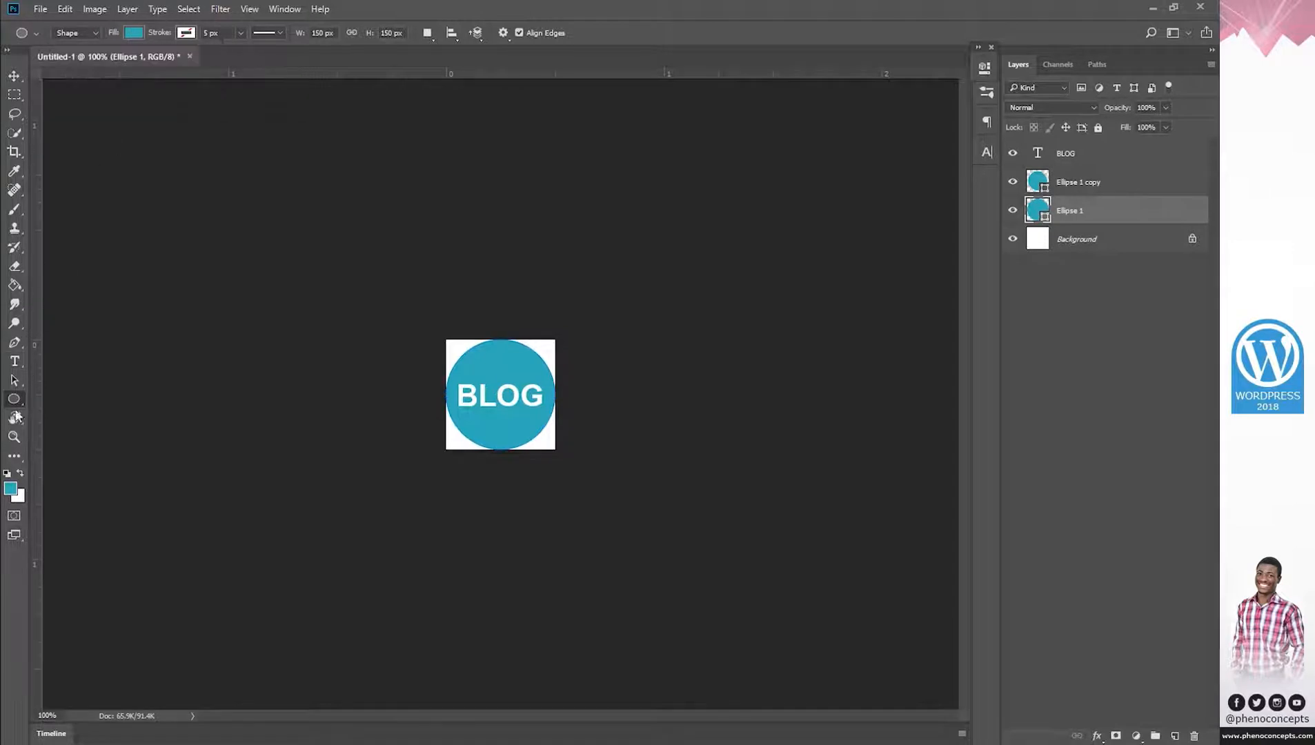
pyautogui.click(133, 33)
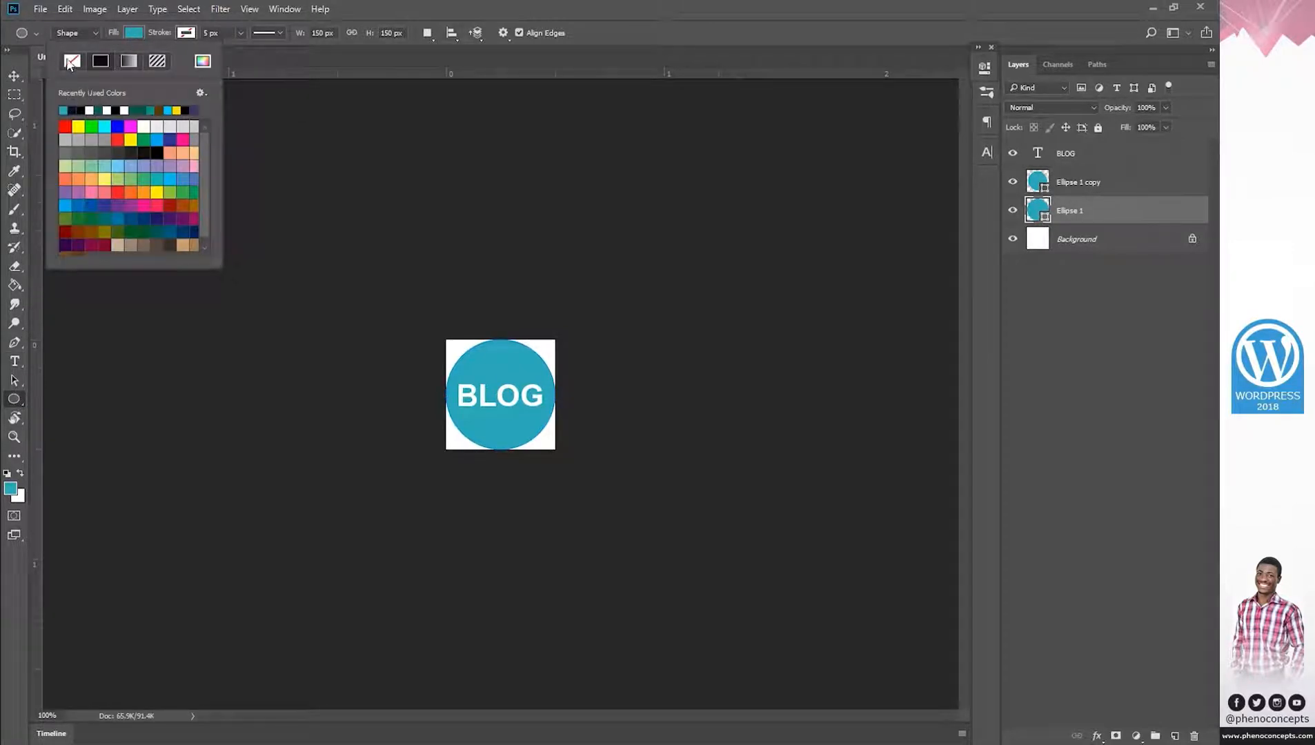
pyautogui.click(71, 62)
pyautogui.click(188, 32)
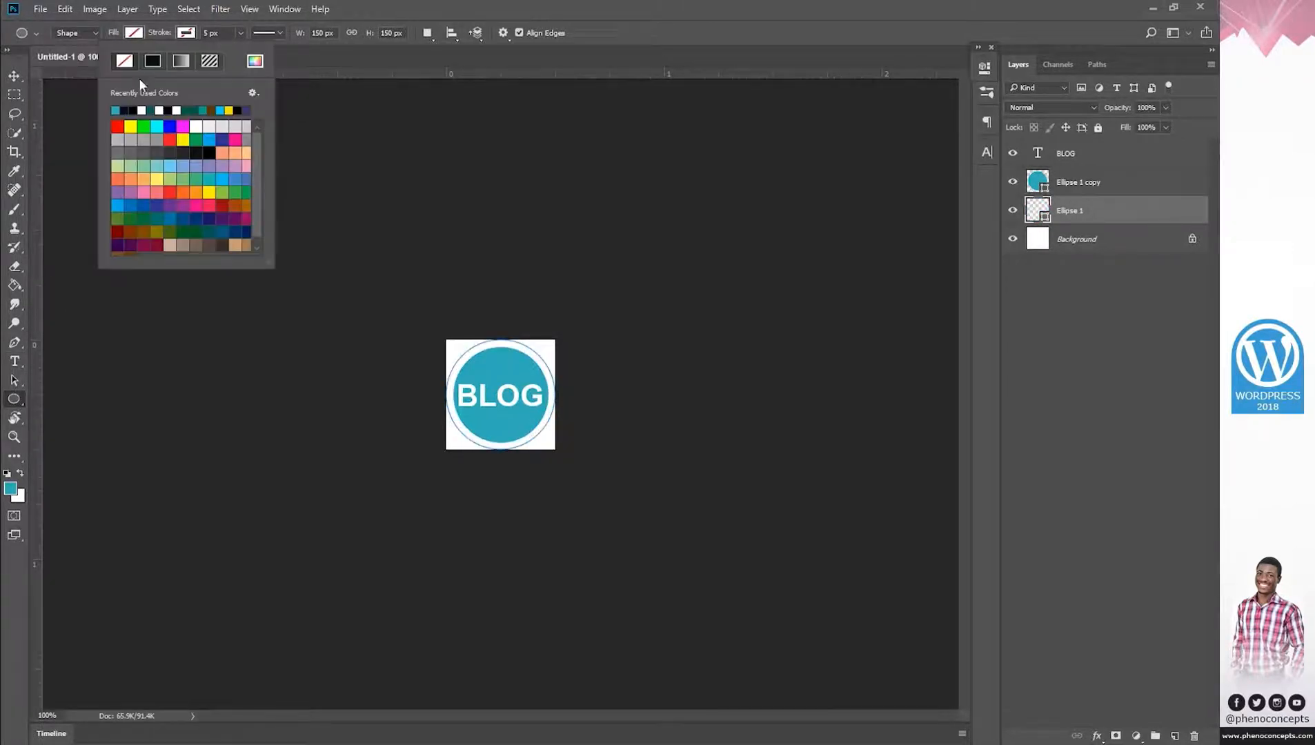
pyautogui.click(117, 109)
pyautogui.click(276, 33)
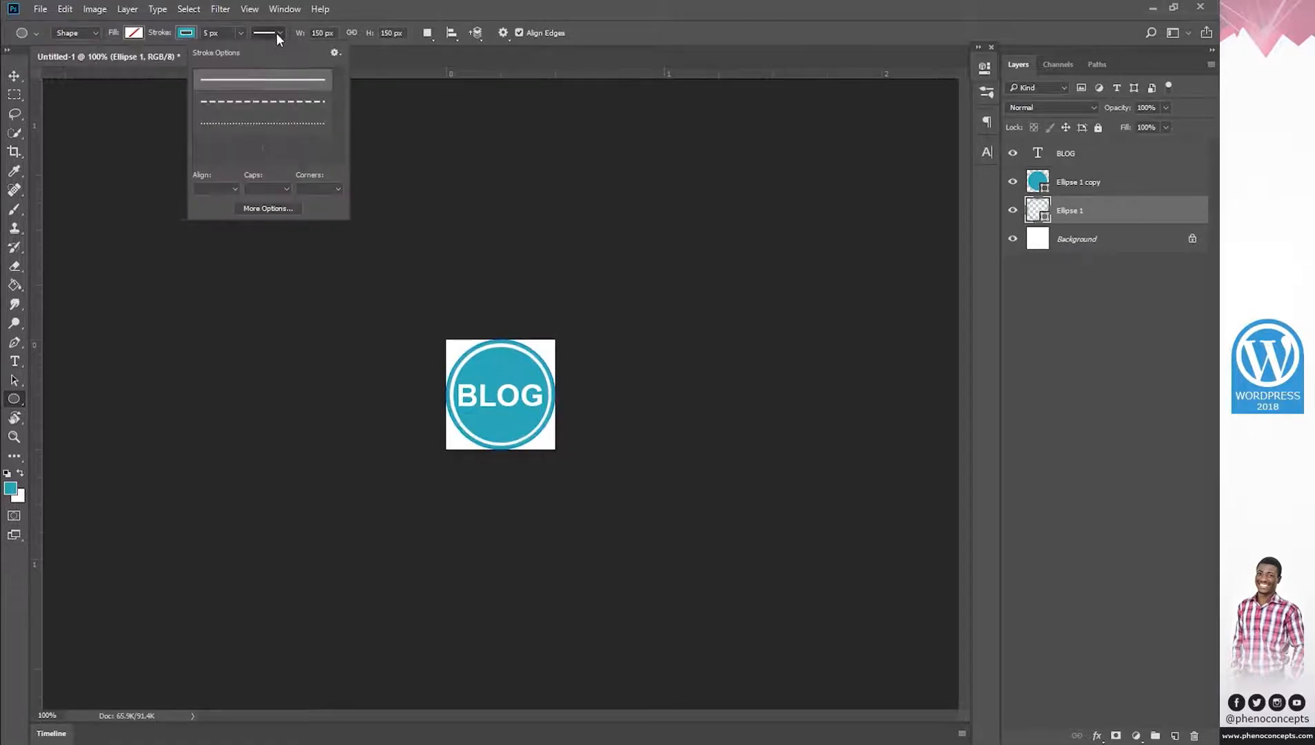
pyautogui.click(262, 101)
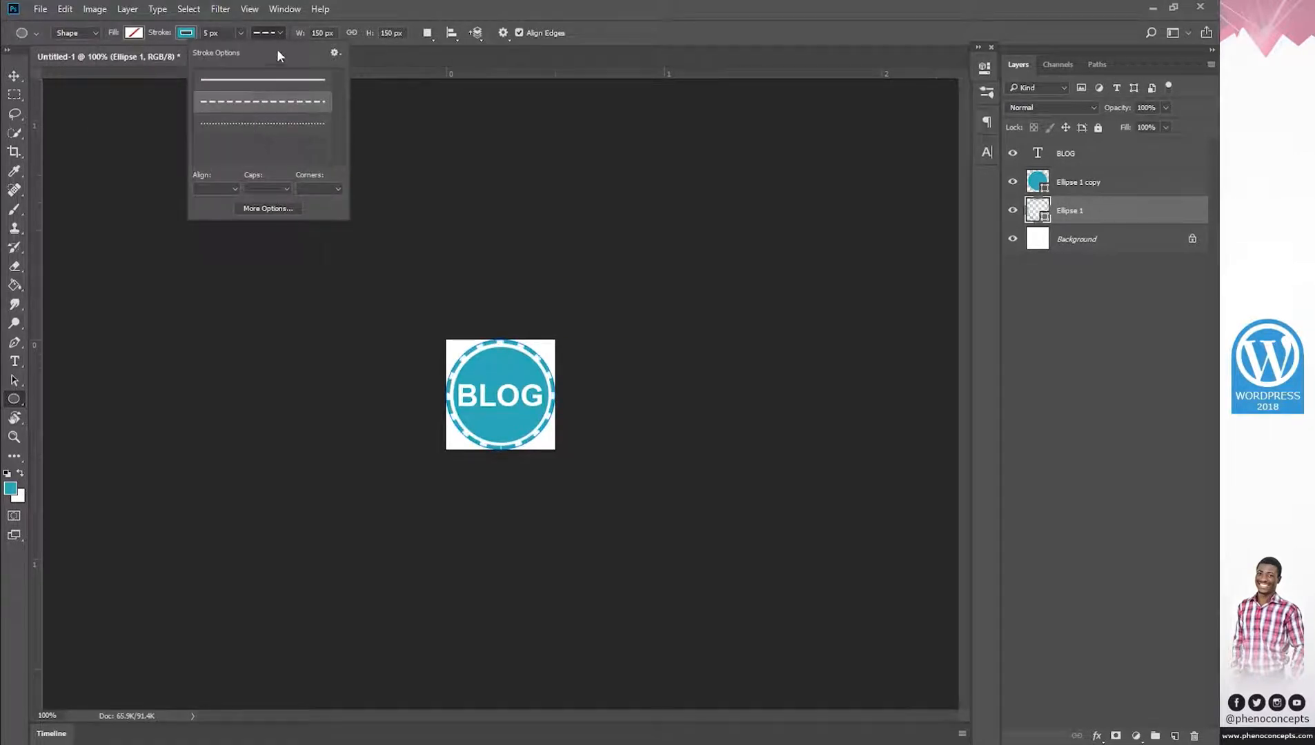
pyautogui.click(268, 31)
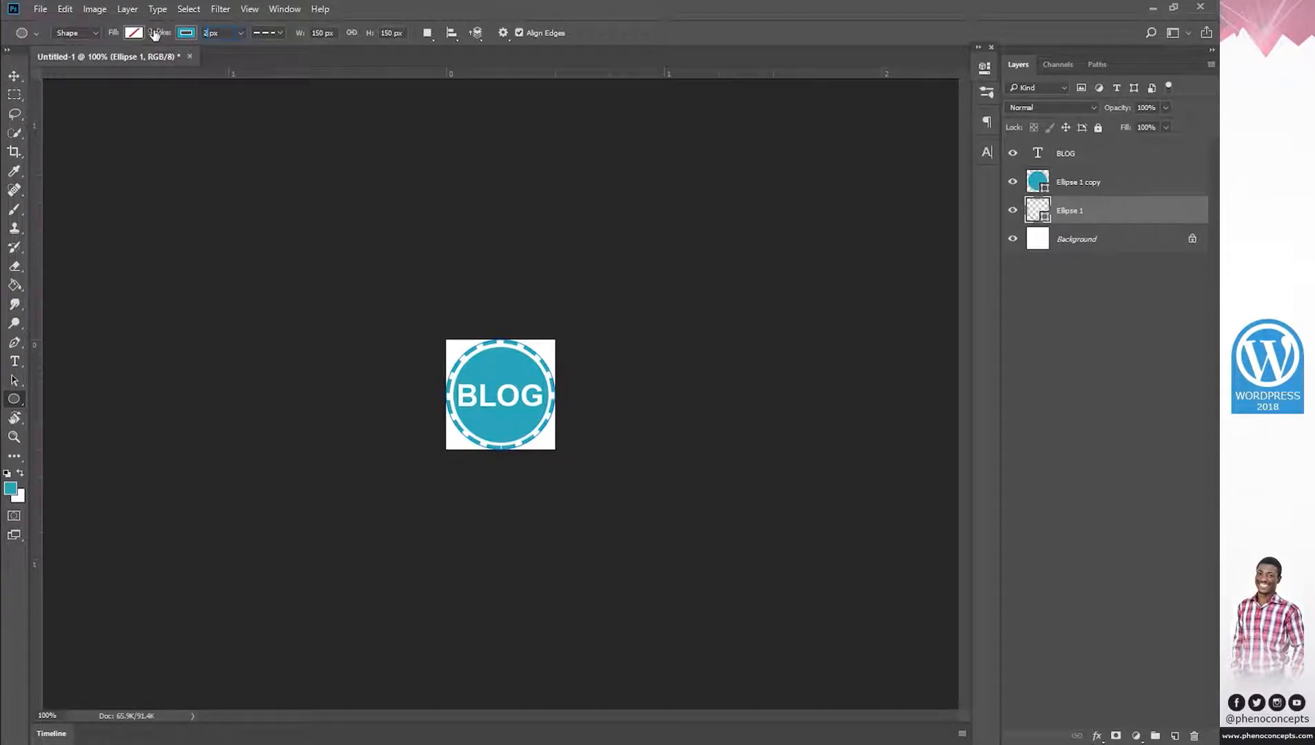
pyautogui.press('Return')
# Hide the white Background layer so the badge sits on transparency.
pyautogui.press('z')
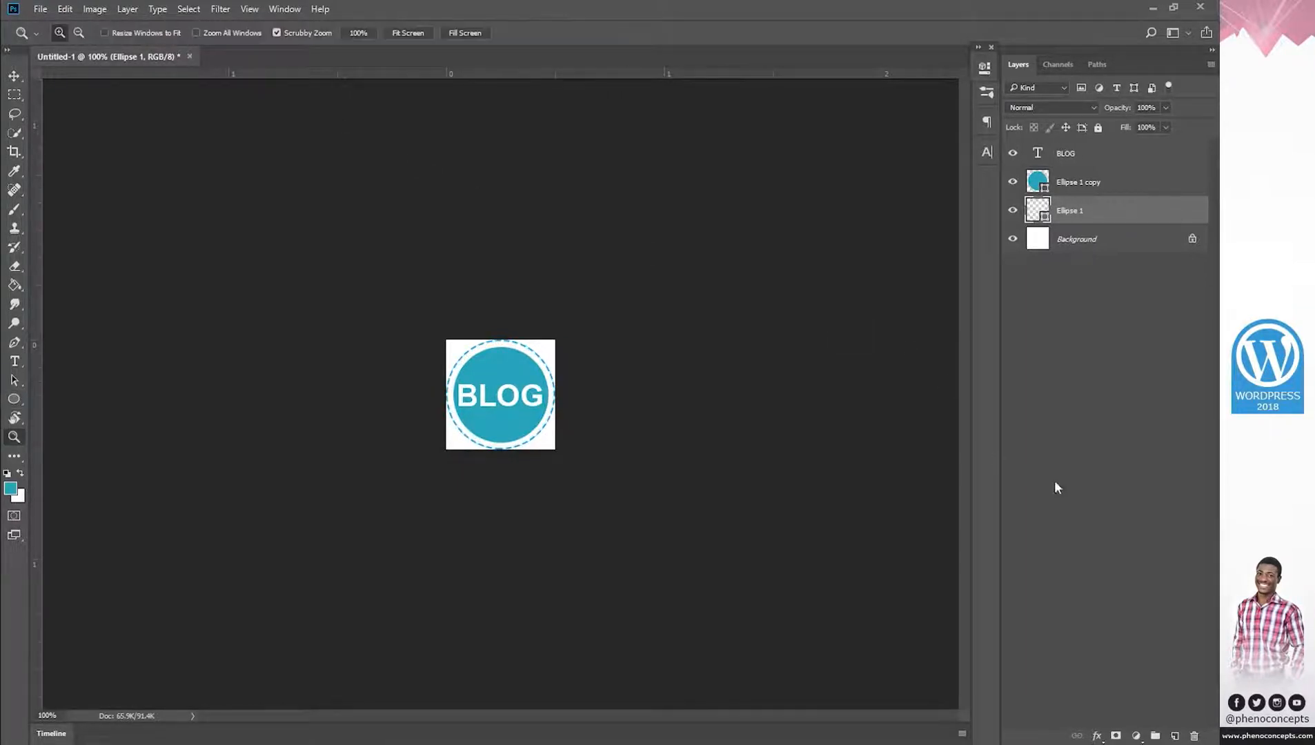
pyautogui.click(1155, 363)
pyautogui.click(1012, 240)
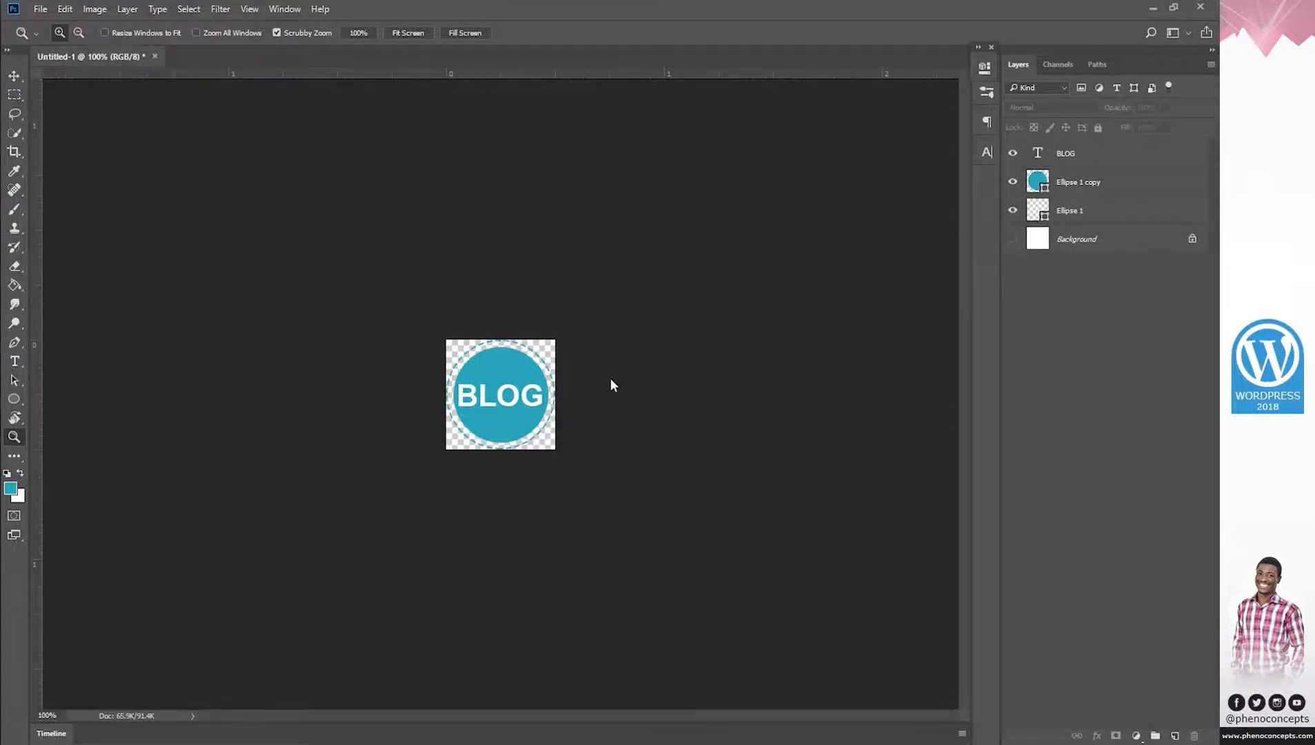
pyautogui.hotkey('ctrl', 'shift', 's')
# Save the badge as PNG Untitled-1 in the Desktop's WordPress 2018 folder.
pyautogui.click(223, 326)
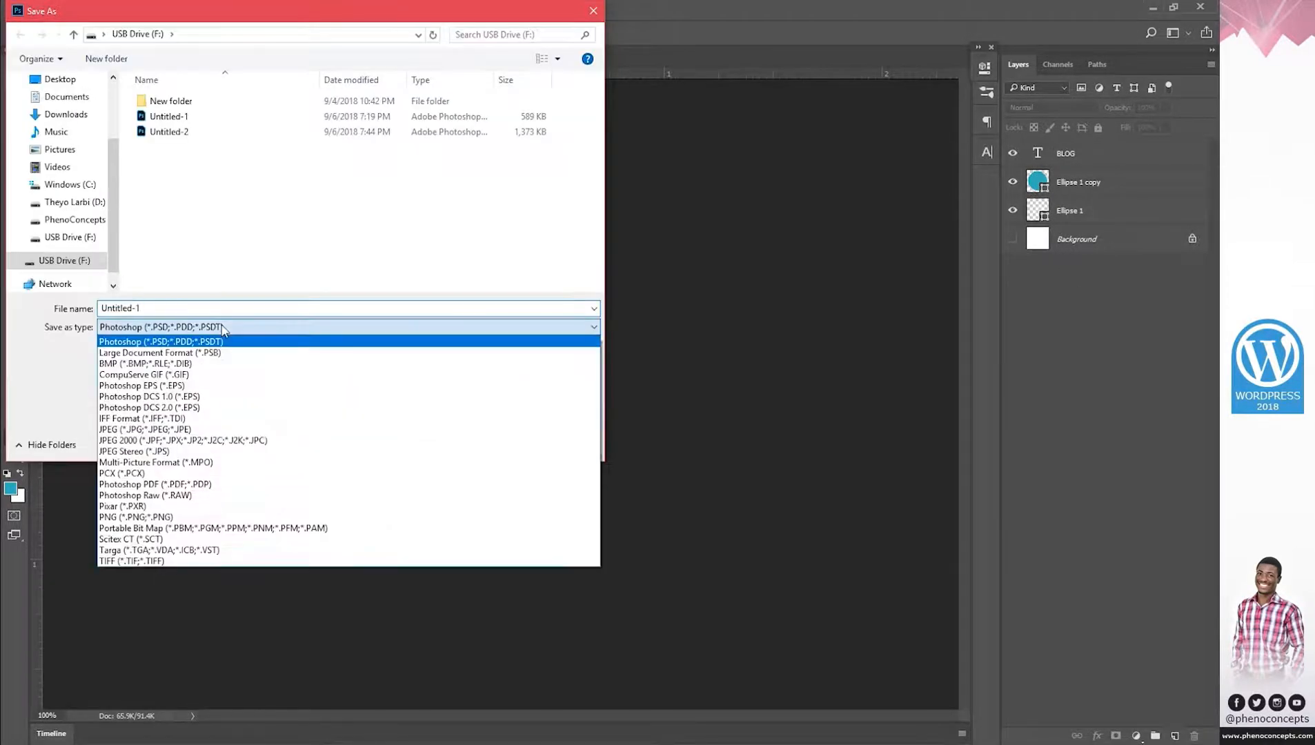
pyautogui.click(227, 516)
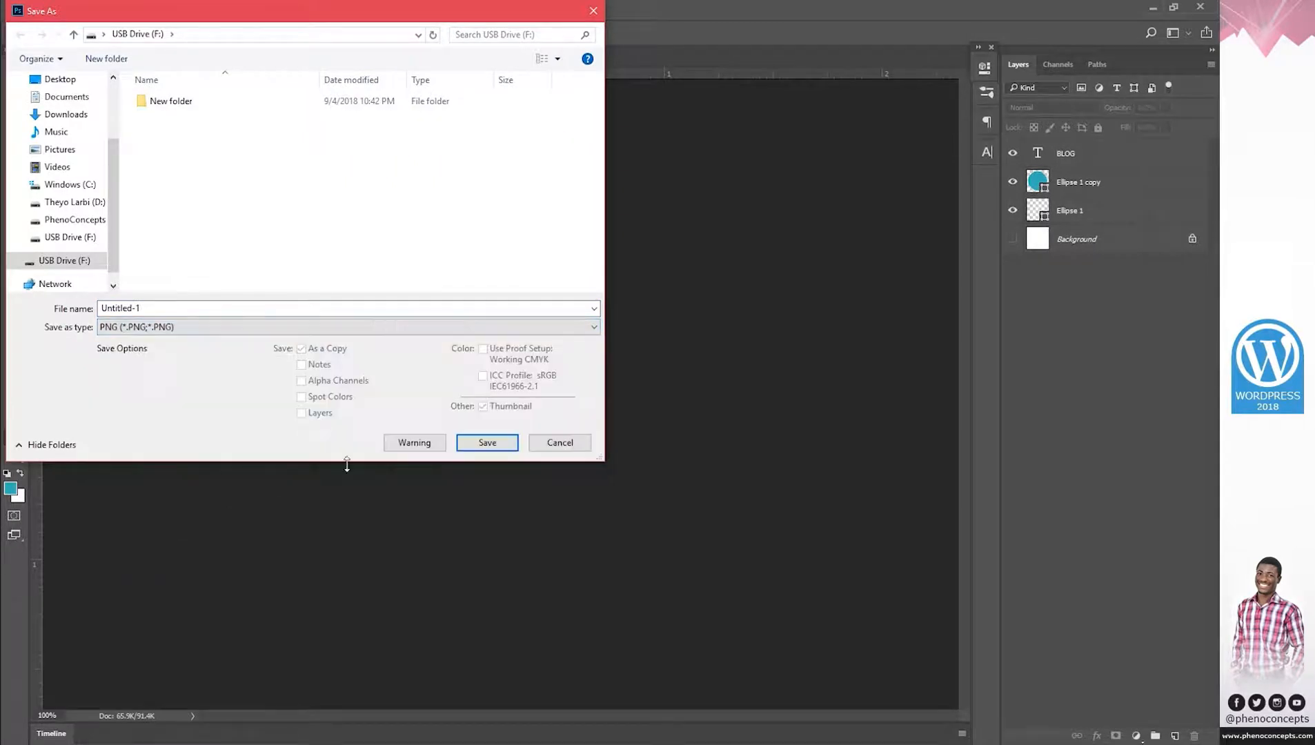
pyautogui.click(75, 83)
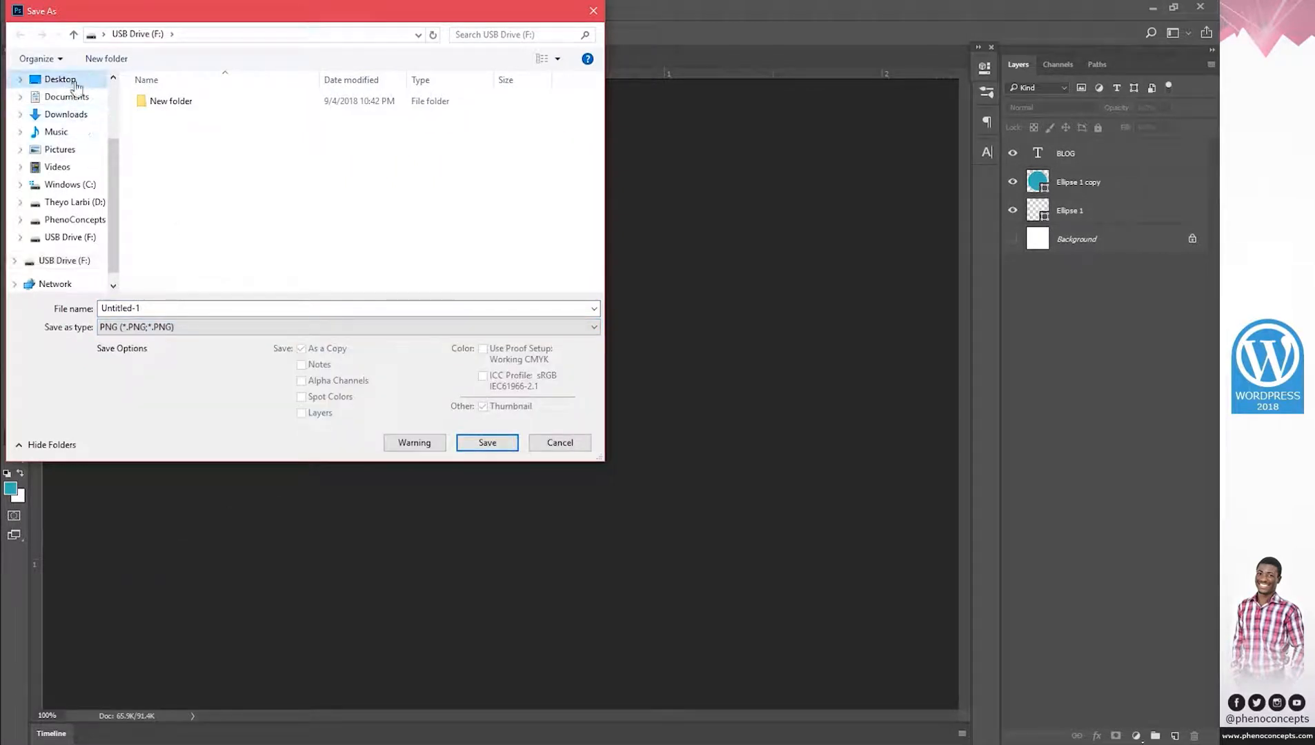
pyautogui.doubleClick(488, 107)
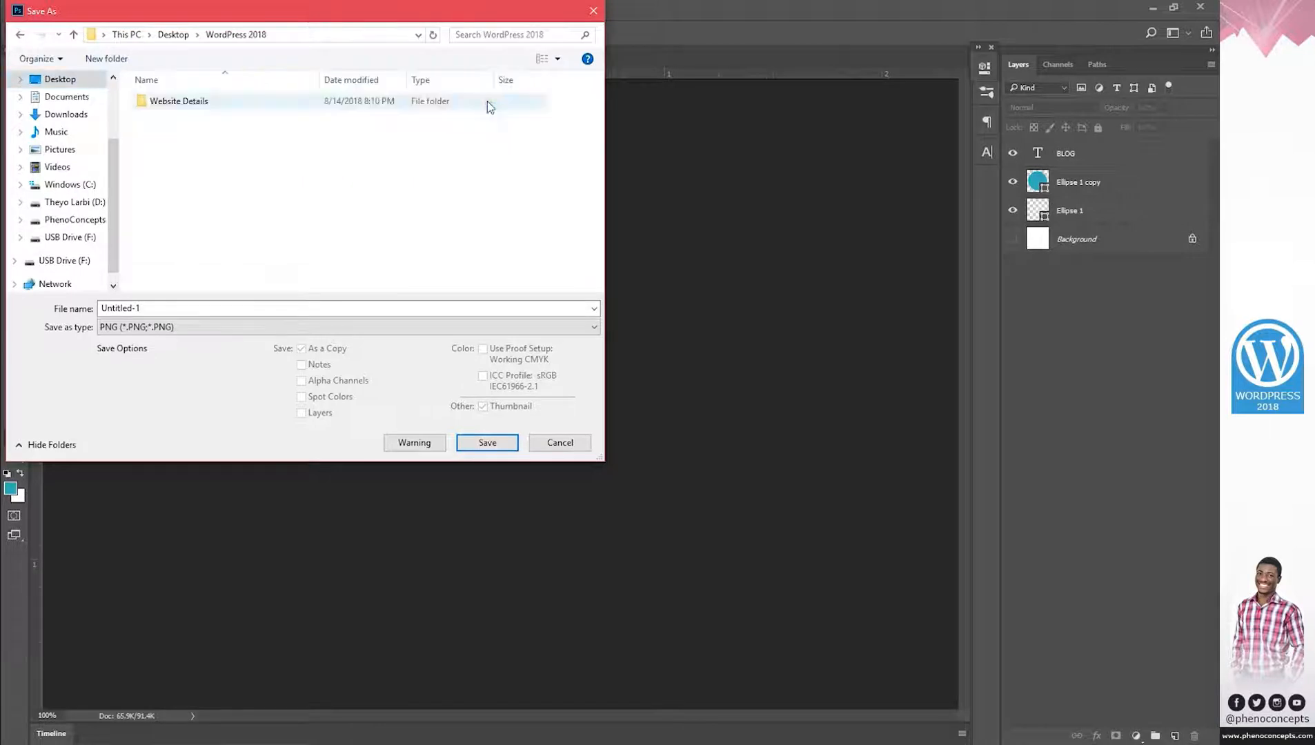
pyautogui.click(492, 443)
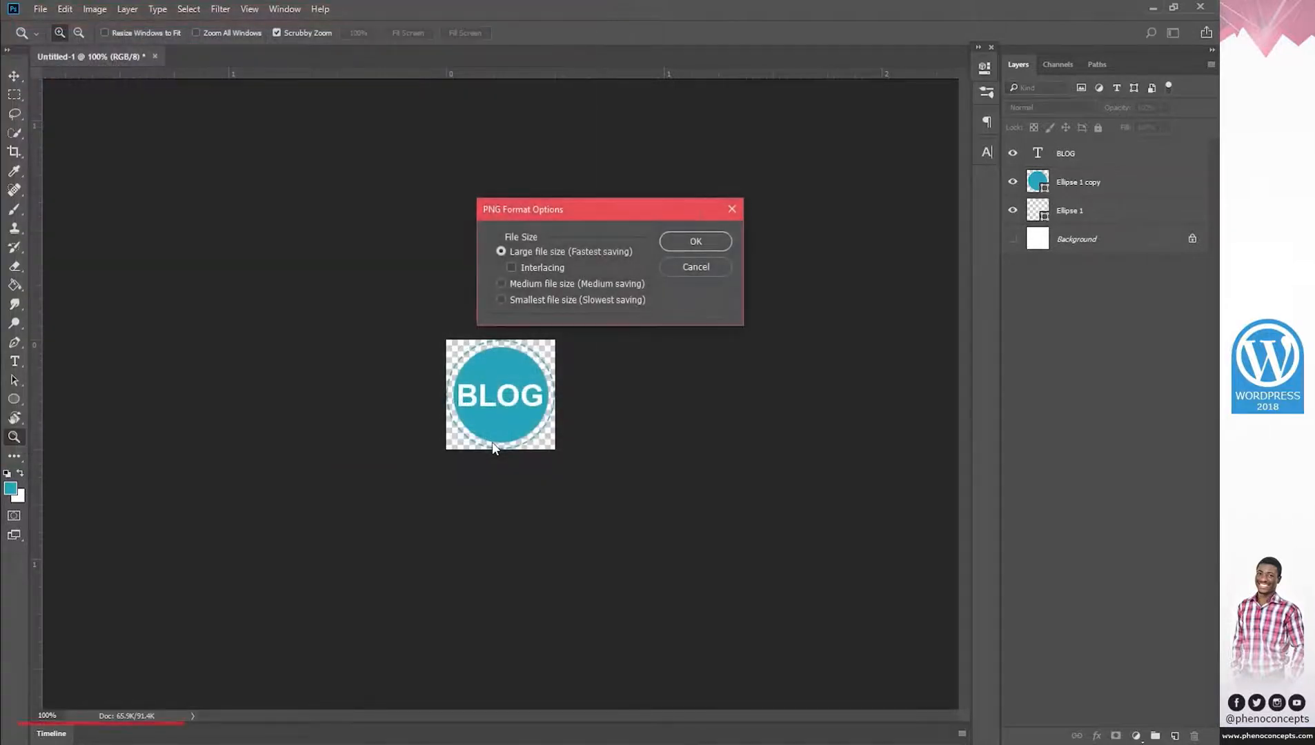
pyautogui.click(697, 241)
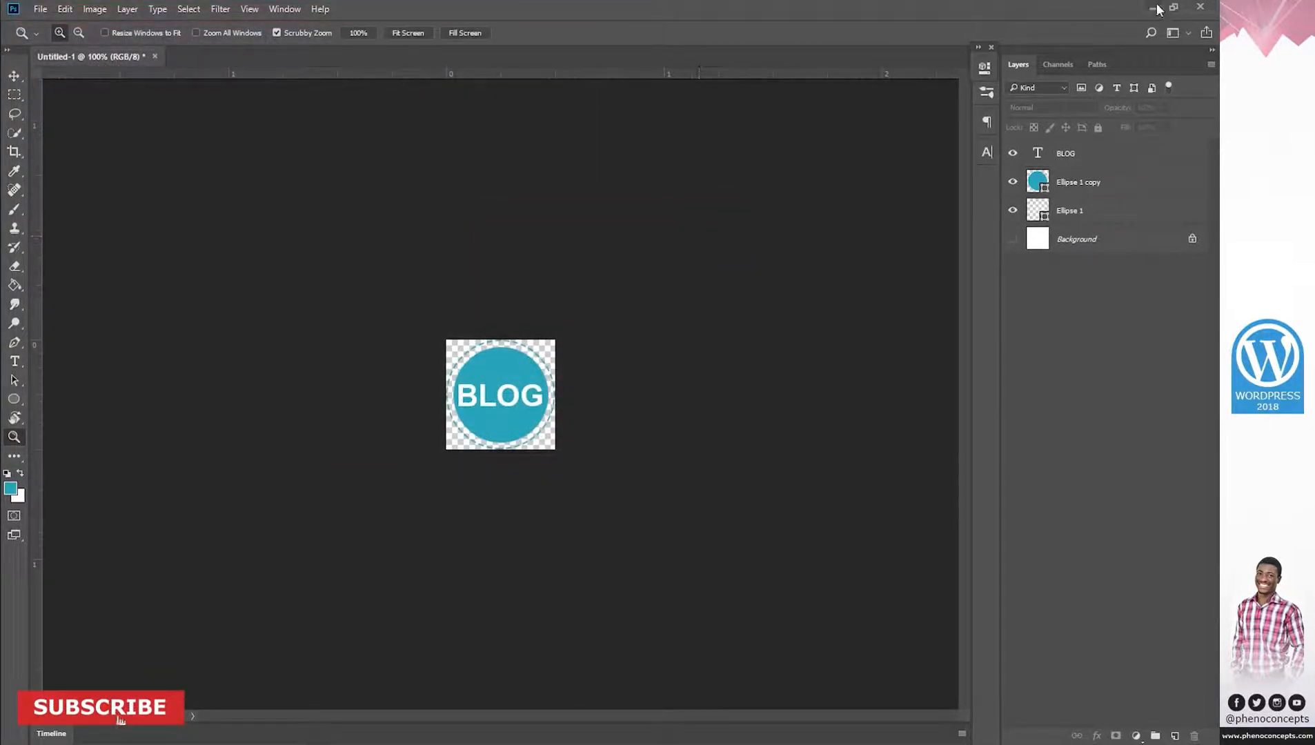
pyautogui.click(1153, 7)
# Upload Untitled-1 via Site Identity's Select logo, choose it, and crop it as the site logo.
pyautogui.click(72, 10)
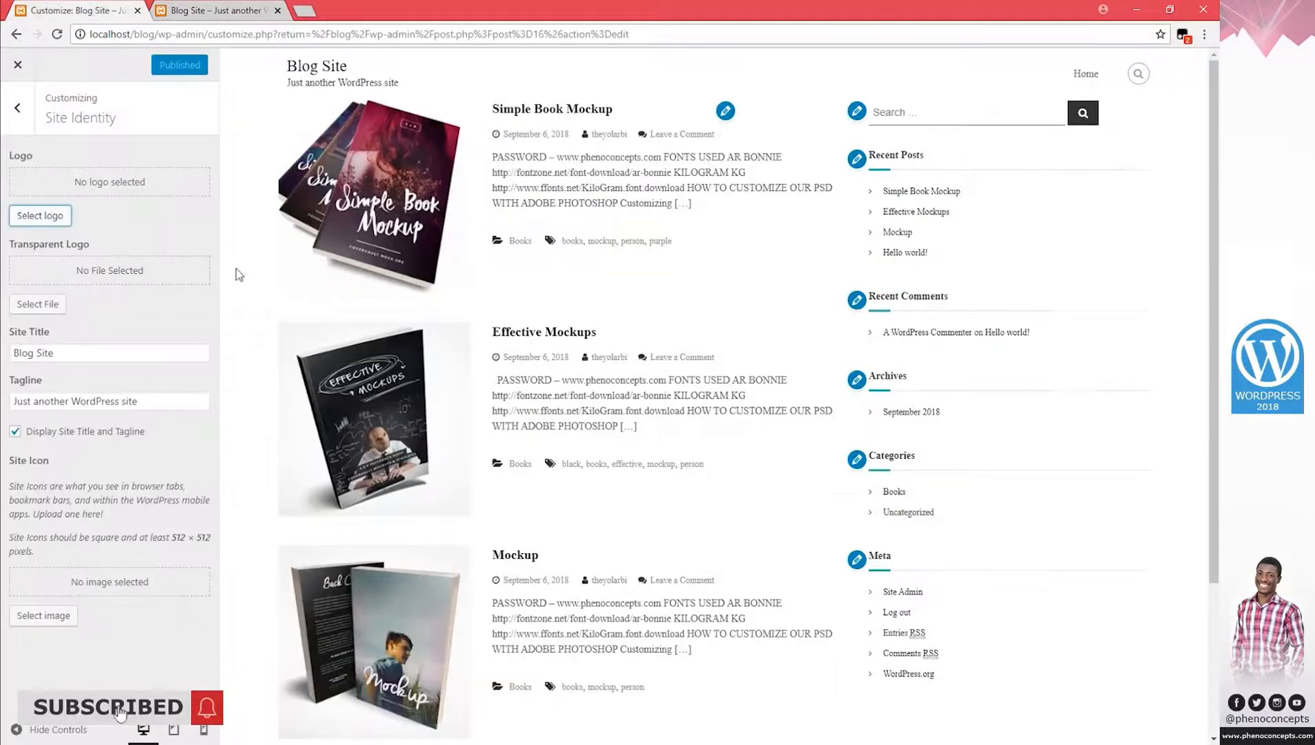
pyautogui.click(40, 215)
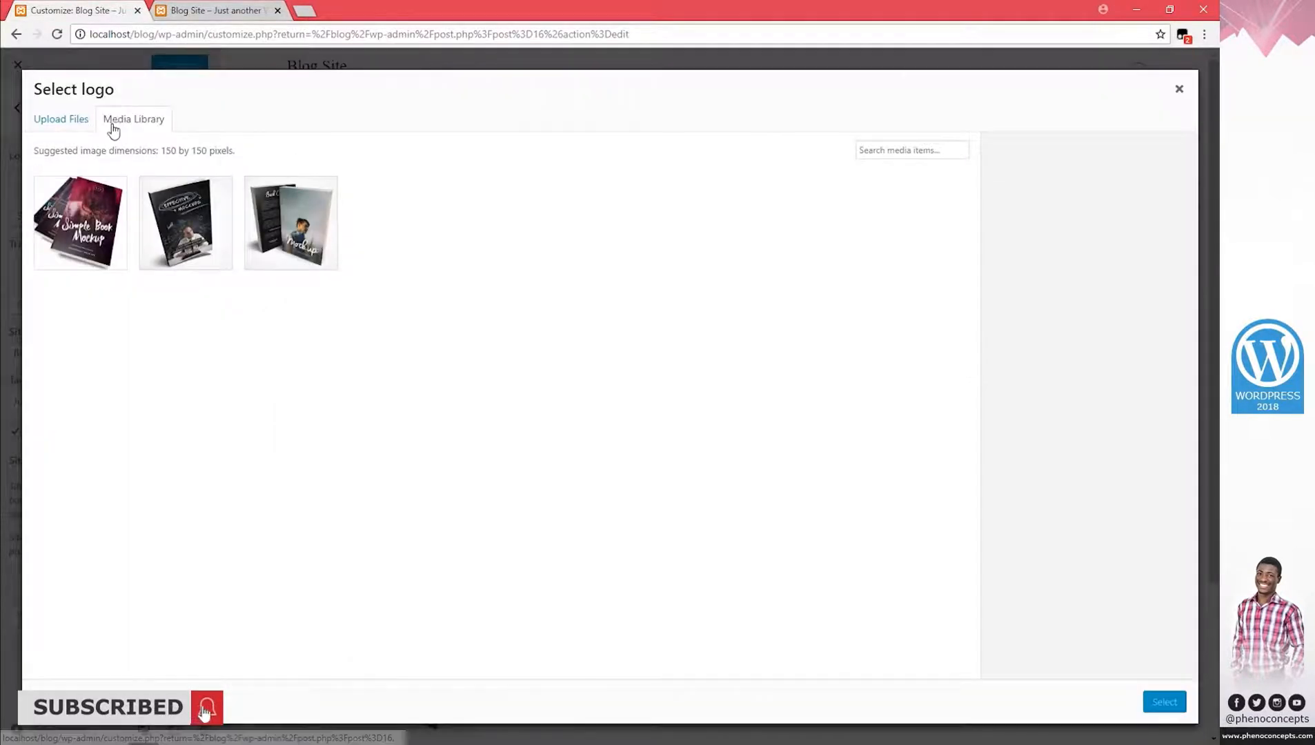
pyautogui.click(55, 123)
pyautogui.click(590, 365)
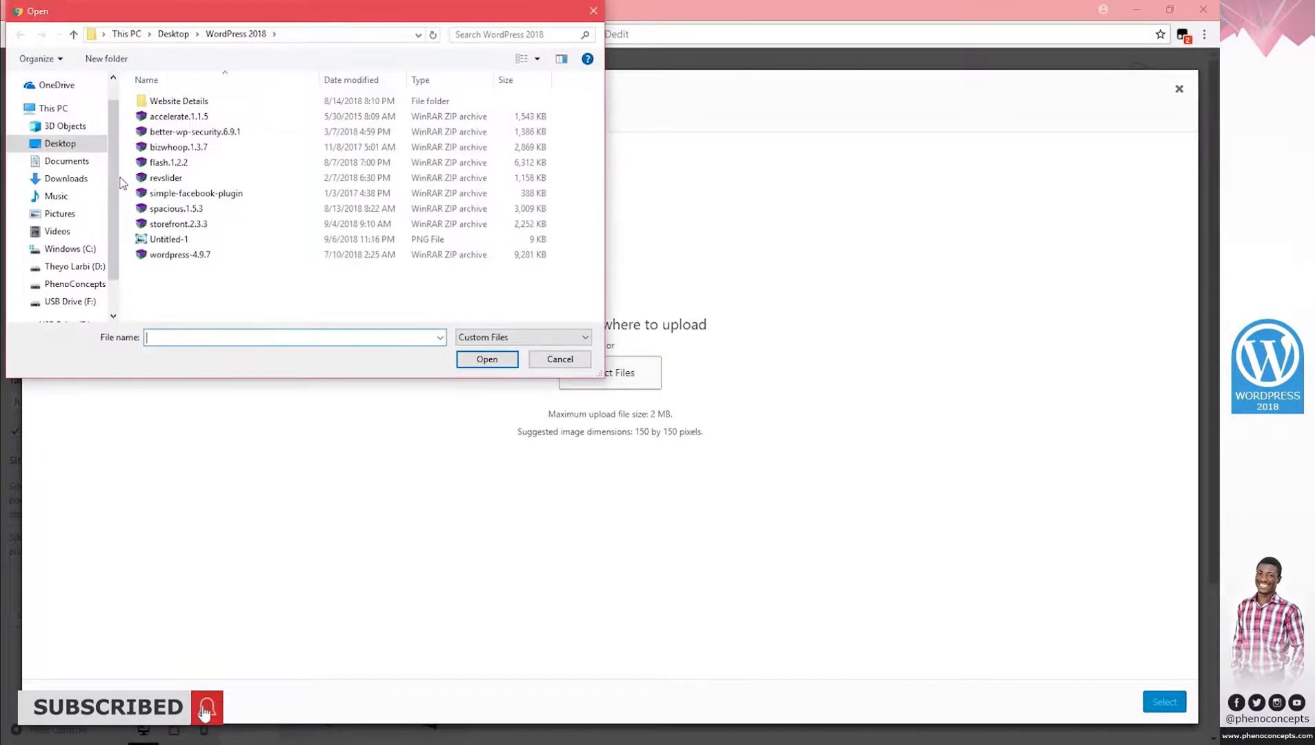
pyautogui.click(169, 238)
pyautogui.click(487, 358)
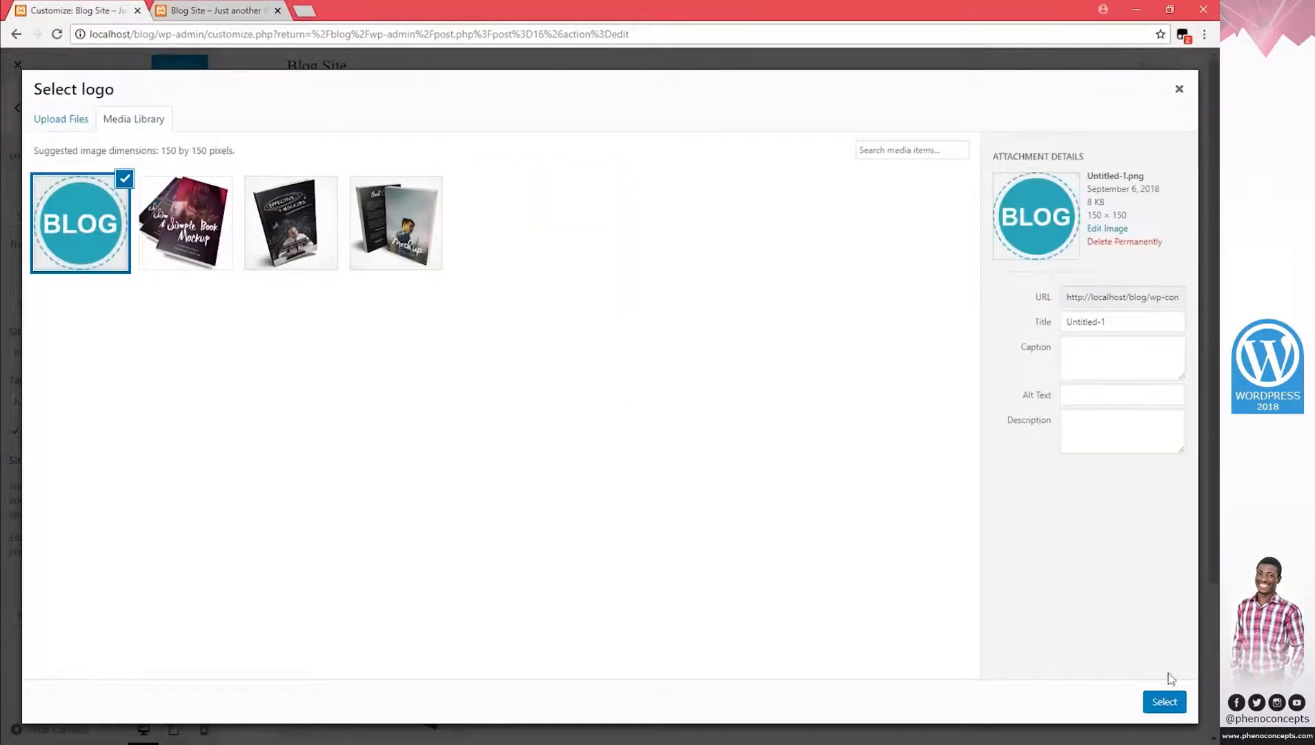
pyautogui.click(1165, 703)
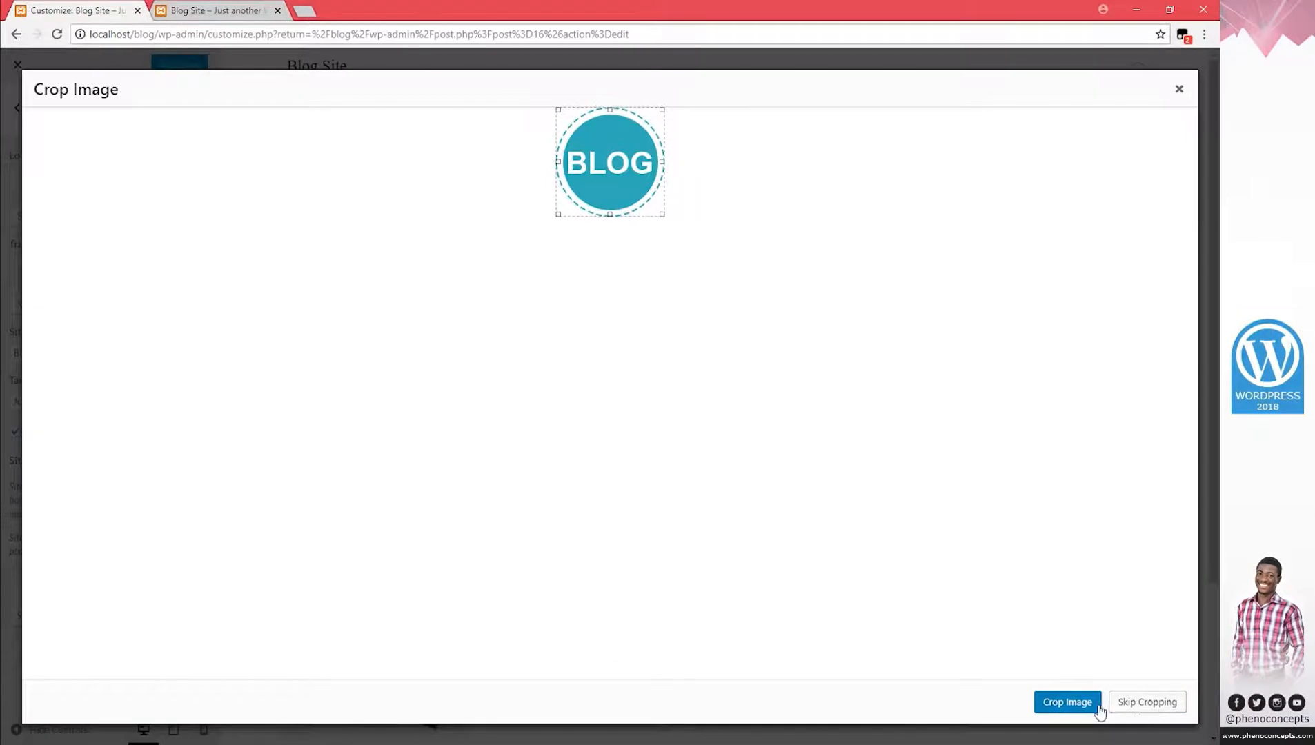
pyautogui.click(1142, 702)
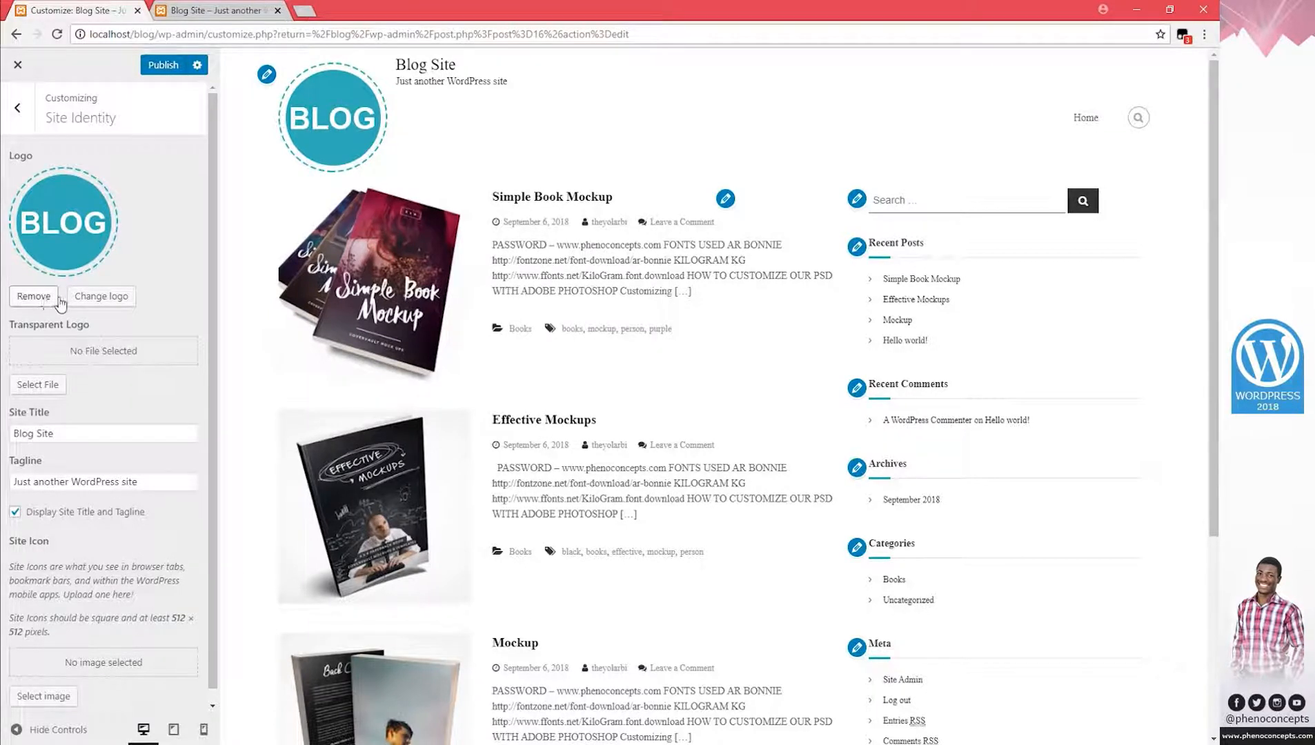
# Replace the existing site tagline with 'Read More about Anything'.
pyautogui.scroll(-1, 120, 400)
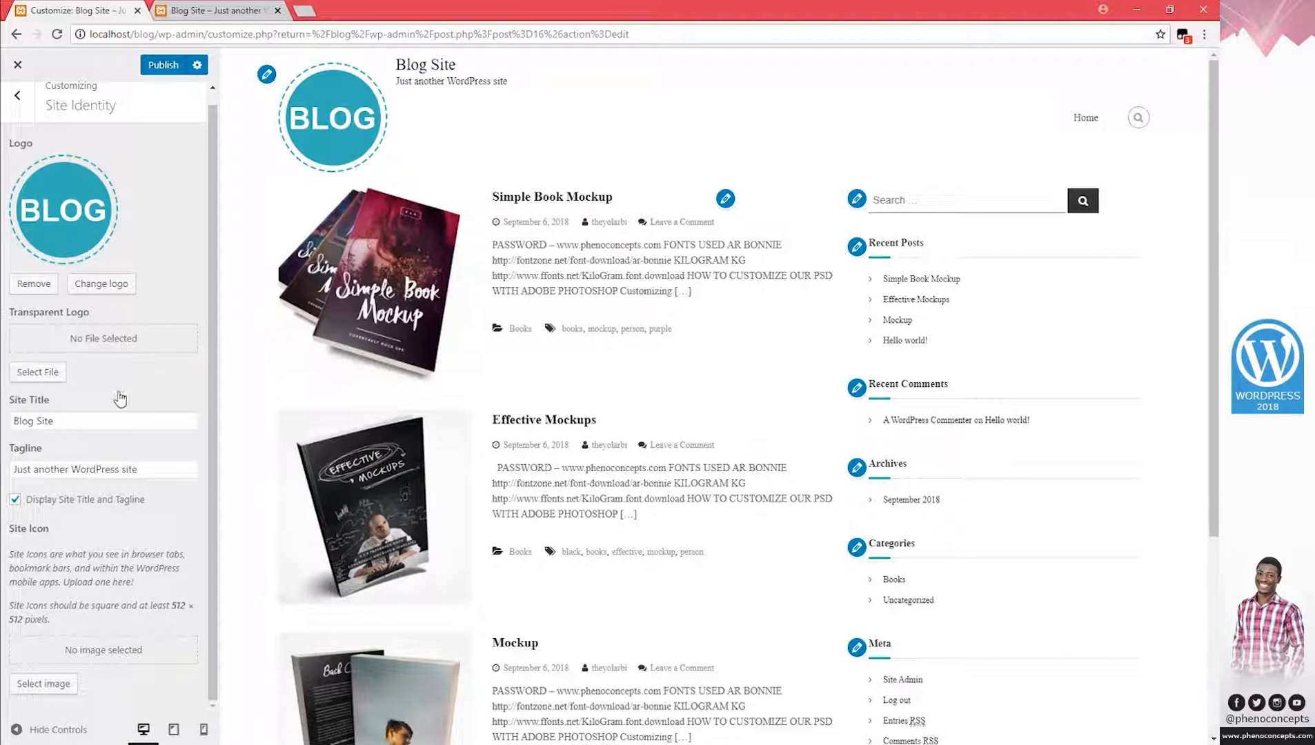
pyautogui.moveTo(173, 469); pyautogui.dragTo(26, 469)
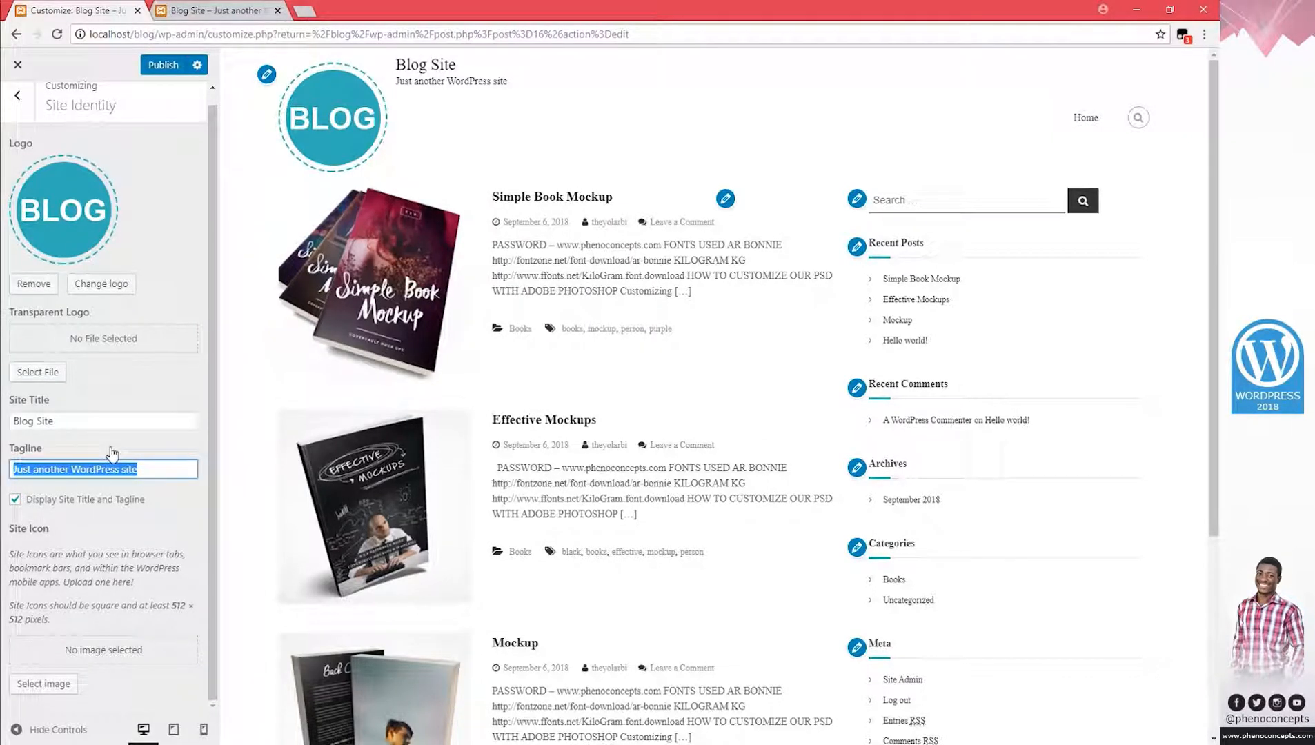
pyautogui.write('Re')
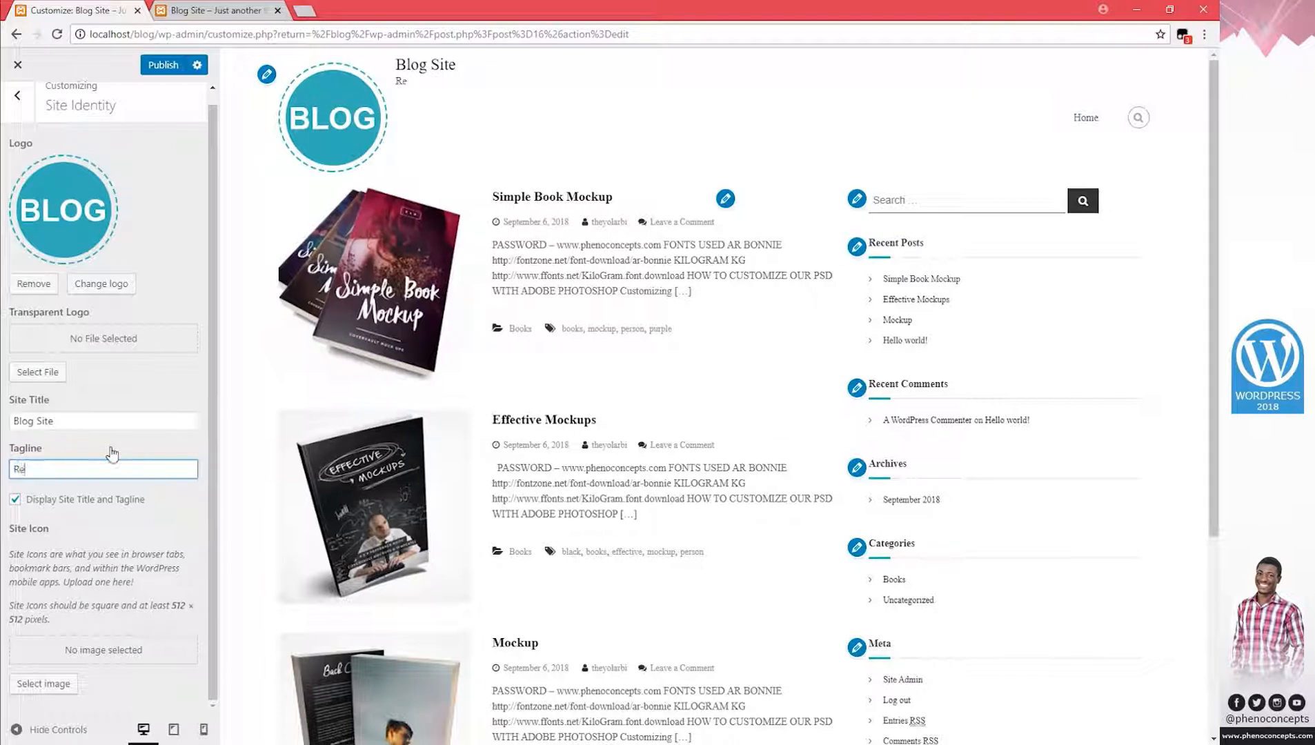
pyautogui.write('ad More about ')
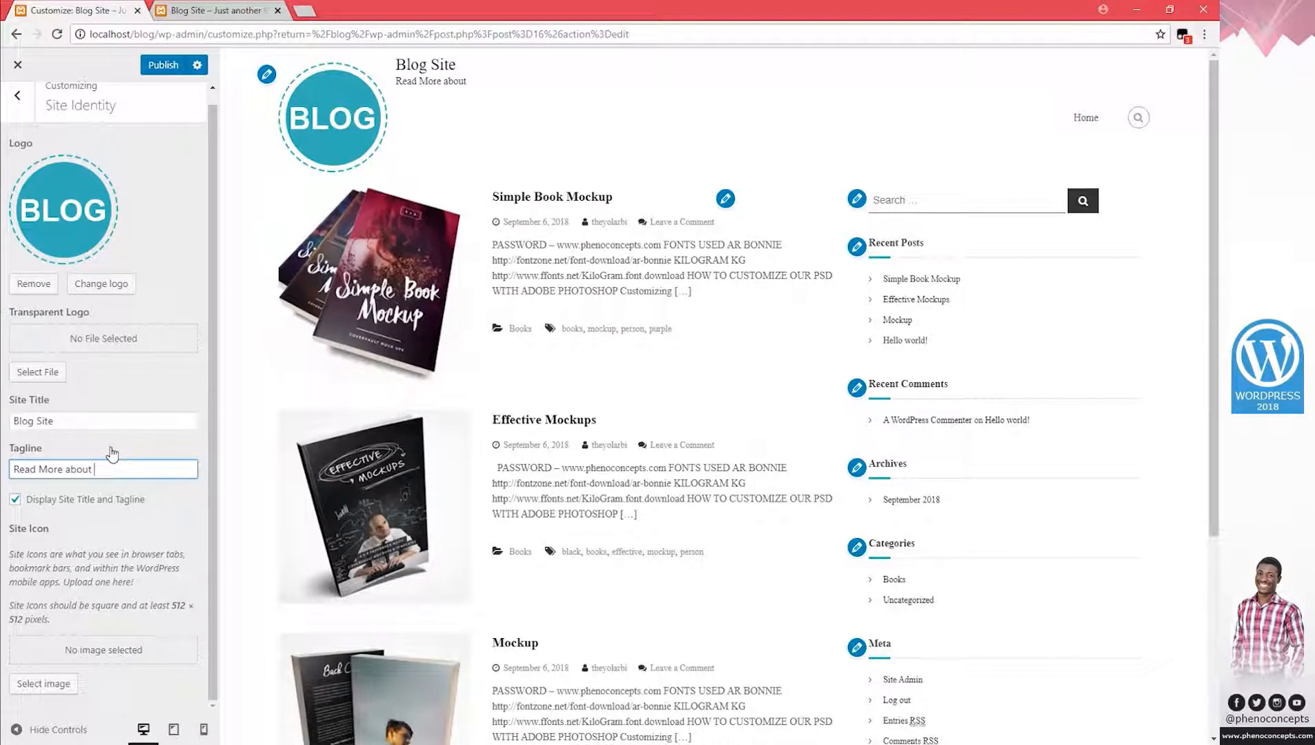
pyautogui.write('Anything')
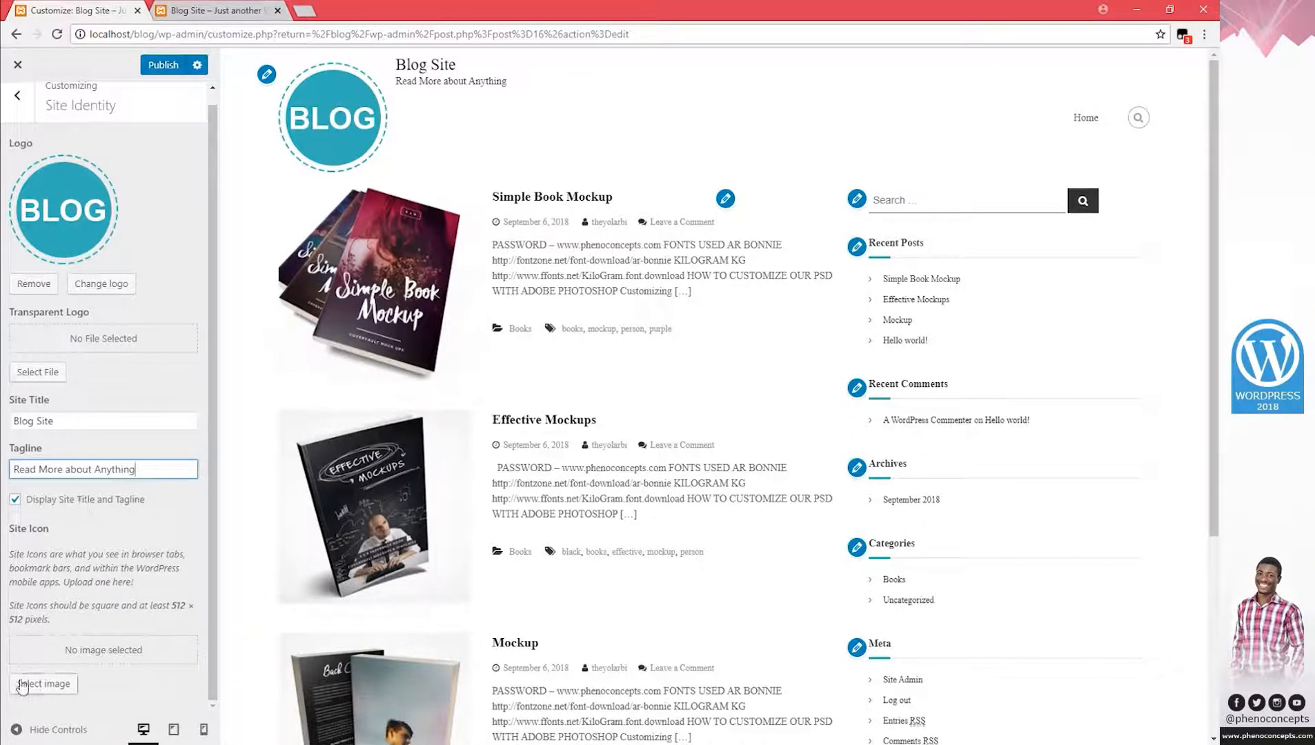
pyautogui.click(45, 684)
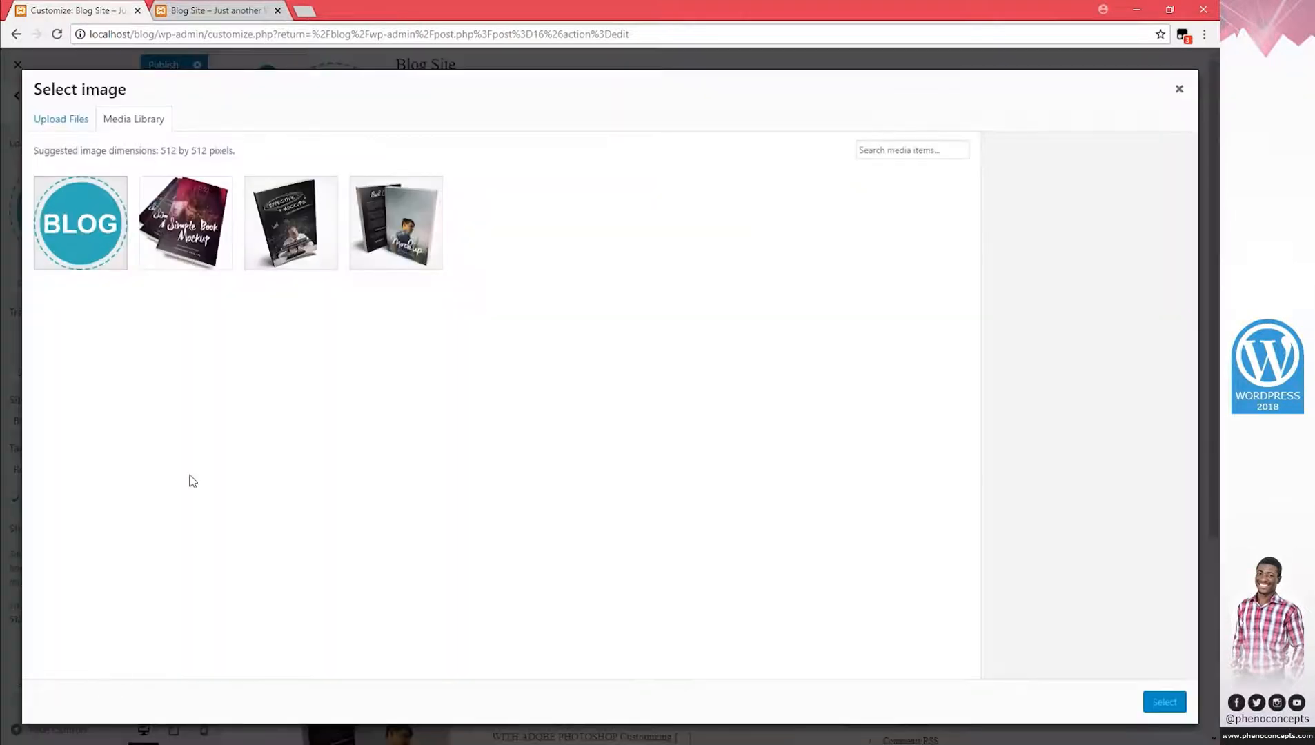
# Use the BLOG badge image as the site logo, skipping cropping.
pyautogui.click(110, 231)
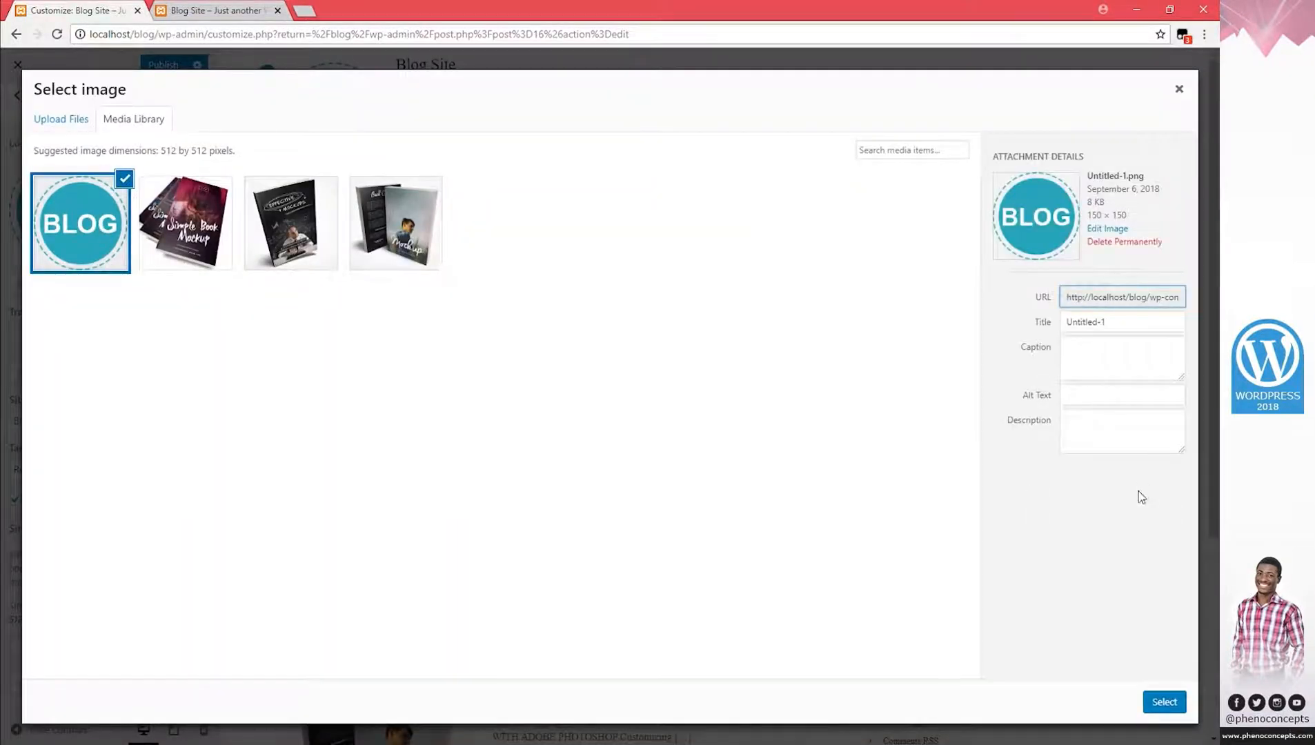
pyautogui.click(1165, 704)
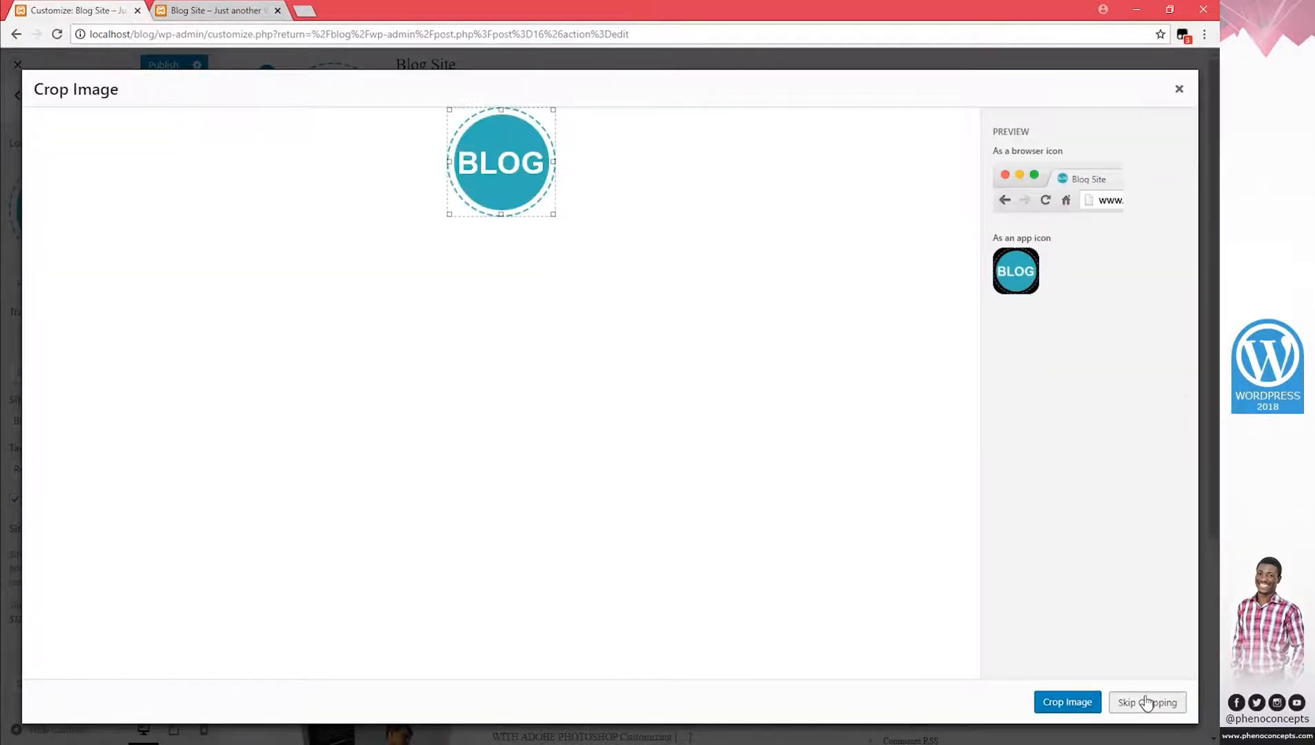
pyautogui.click(1151, 704)
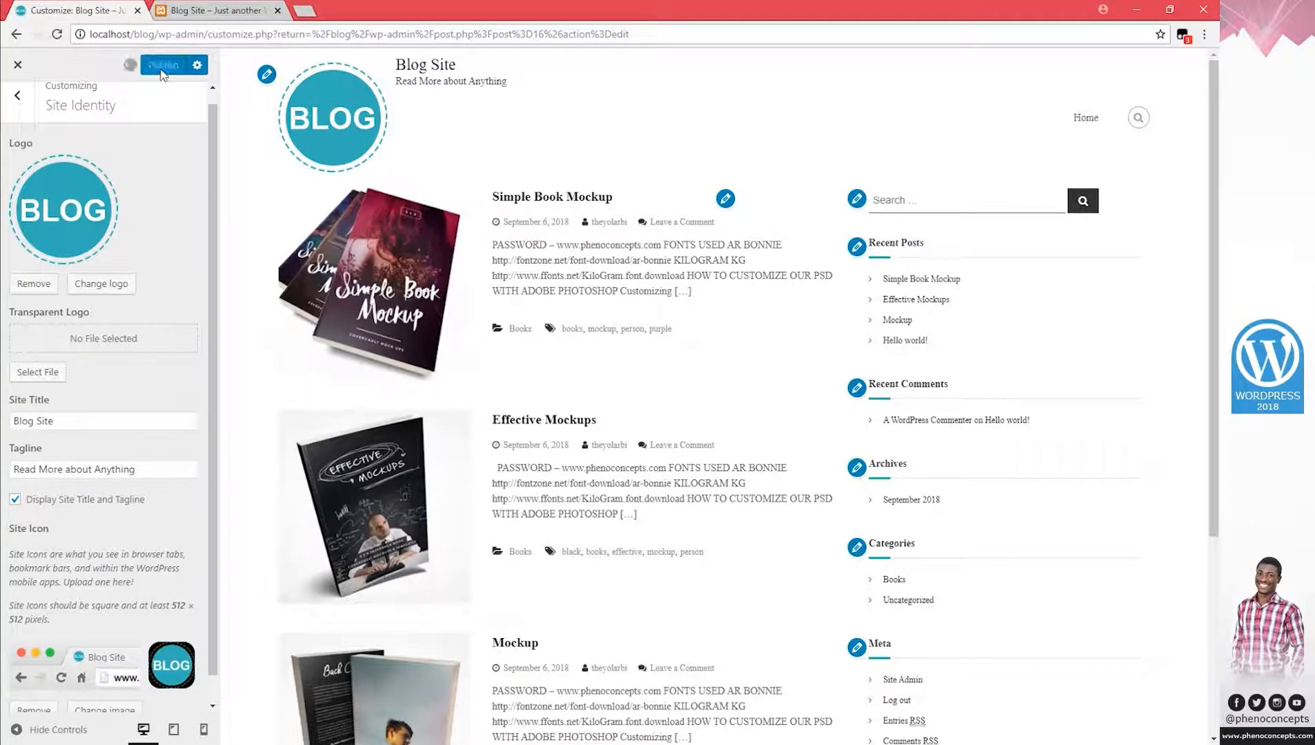
# Reload the live blog to confirm the BLOG logo and new tagline appear.
pyautogui.click(219, 10)
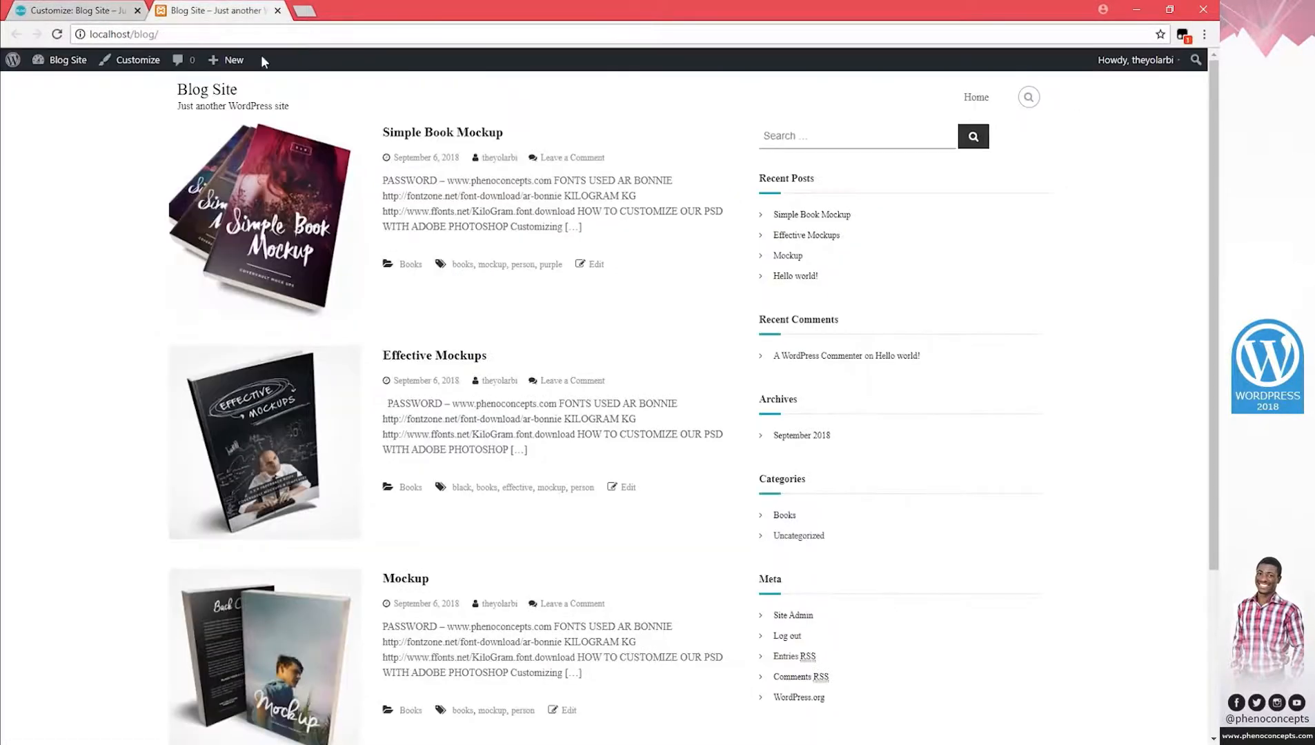
pyautogui.click(220, 94)
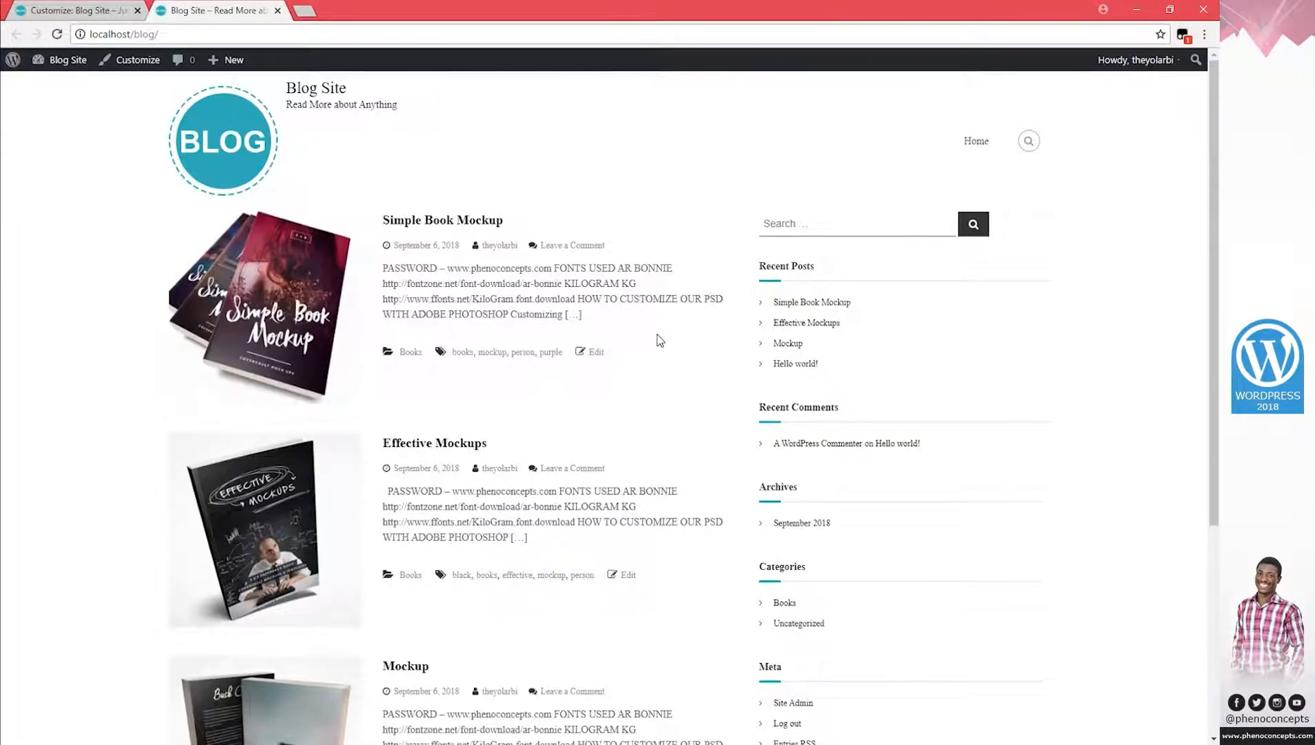
pyautogui.click(76, 13)
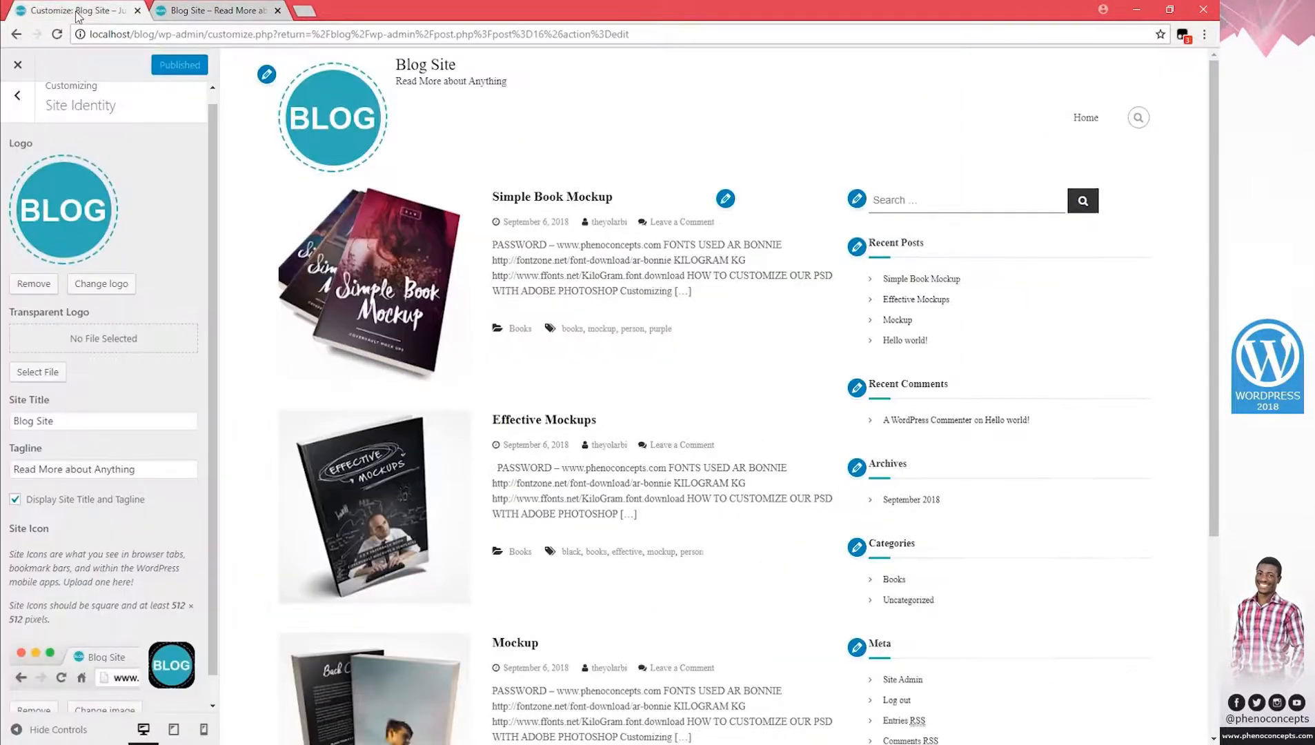
pyautogui.click(198, 10)
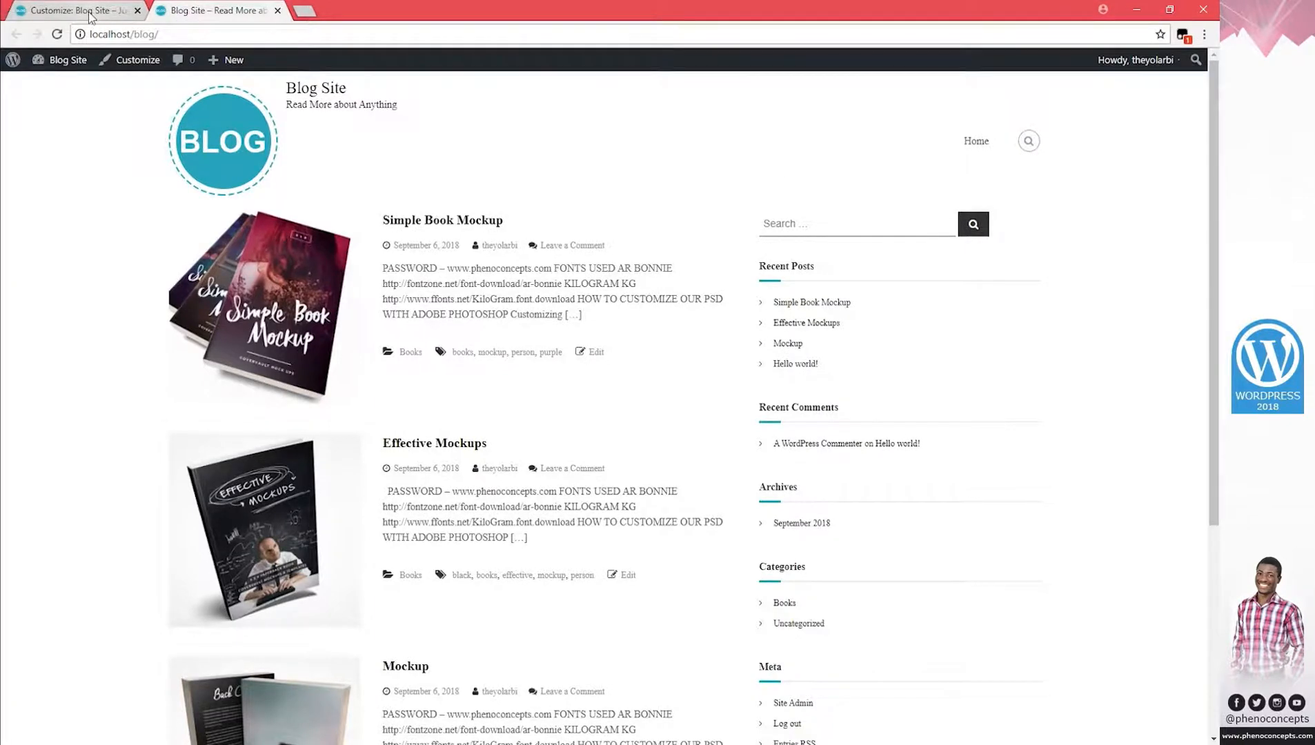
pyautogui.click(83, 12)
pyautogui.click(19, 96)
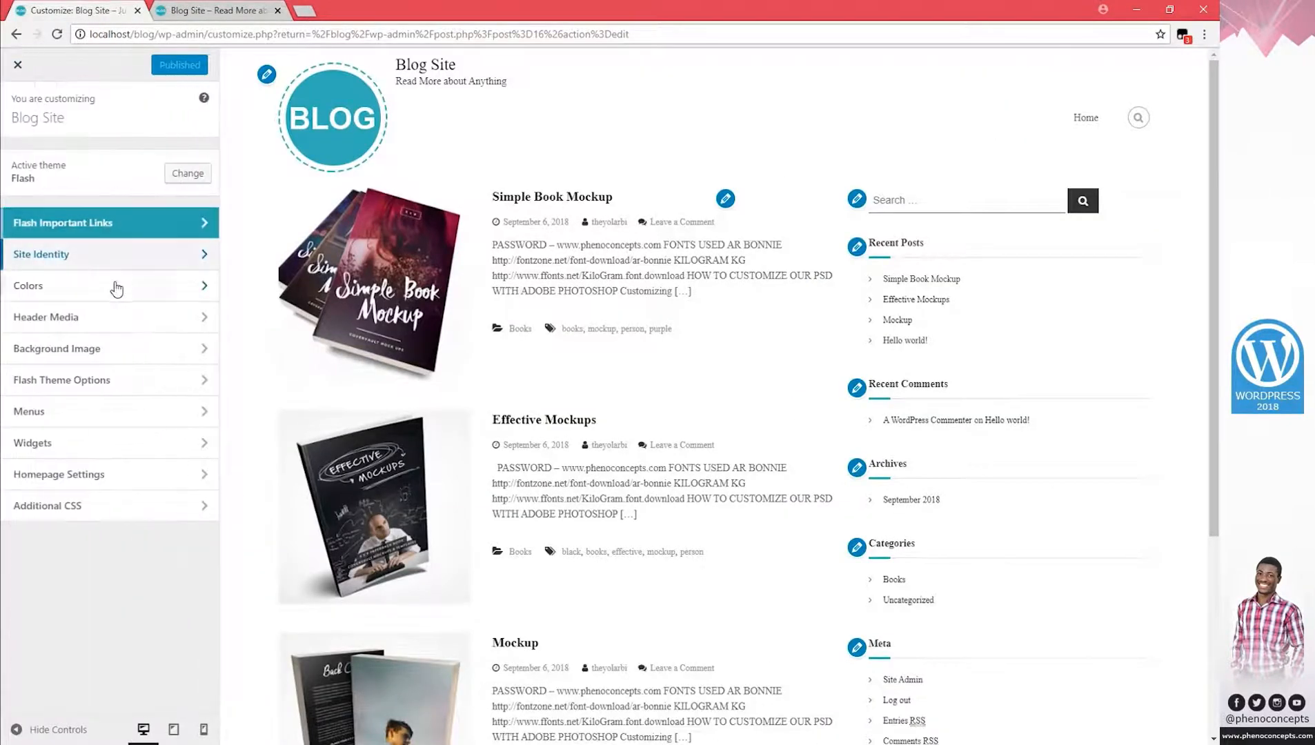
# Browse the Site Identity, Colors, Header Media and Background Image sections without changes.
pyautogui.click(56, 254)
pyautogui.click(12, 128)
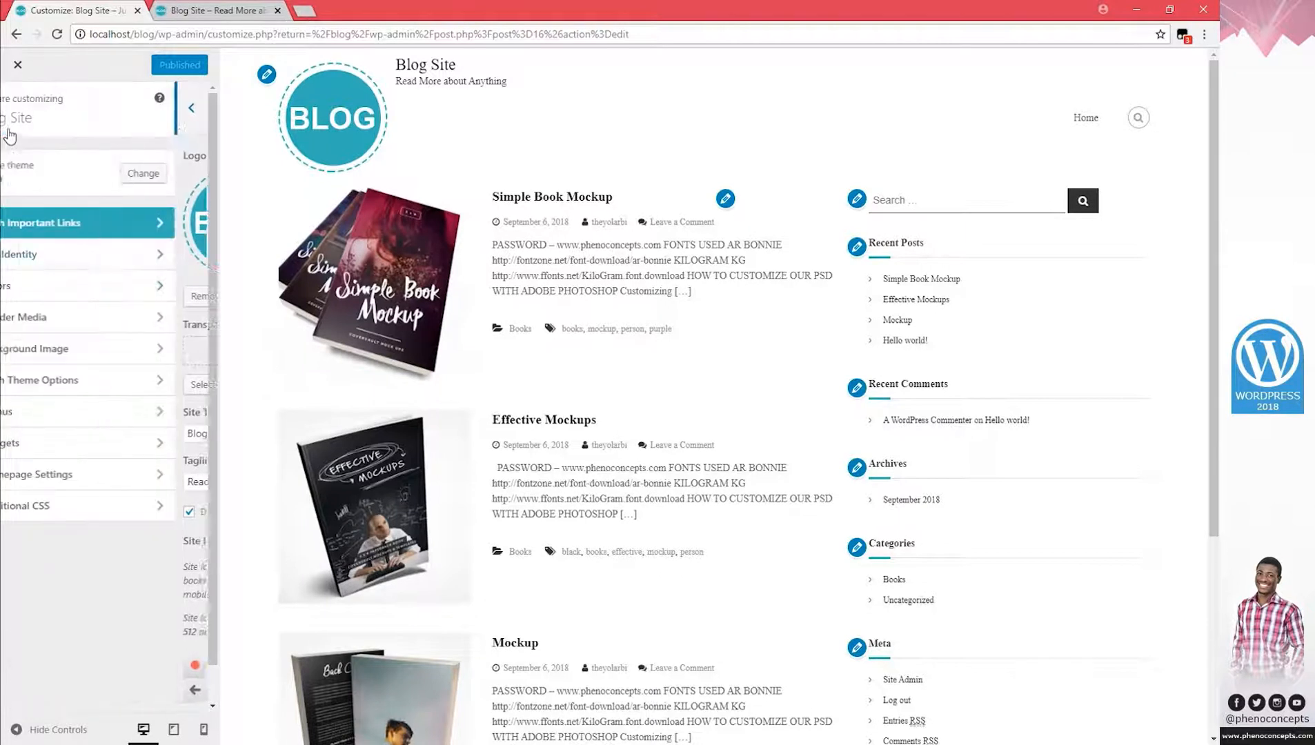
pyautogui.click(79, 289)
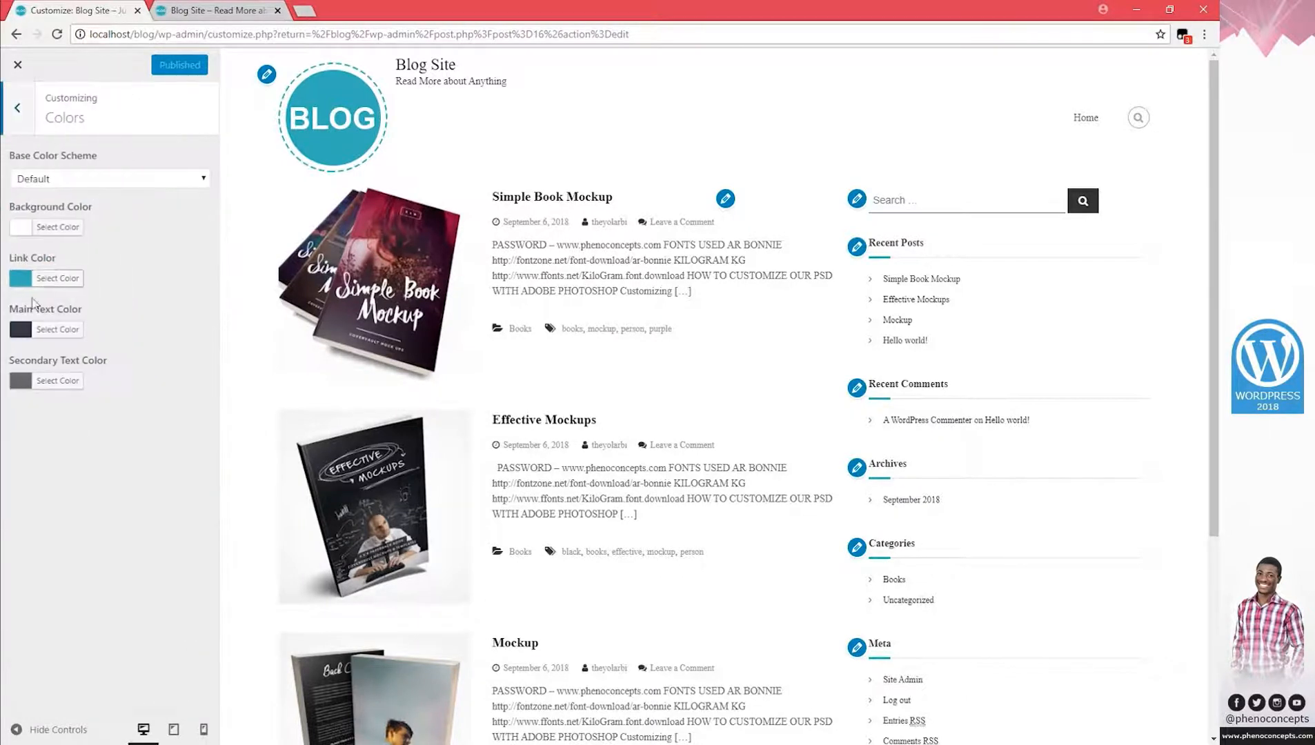
pyautogui.click(11, 123)
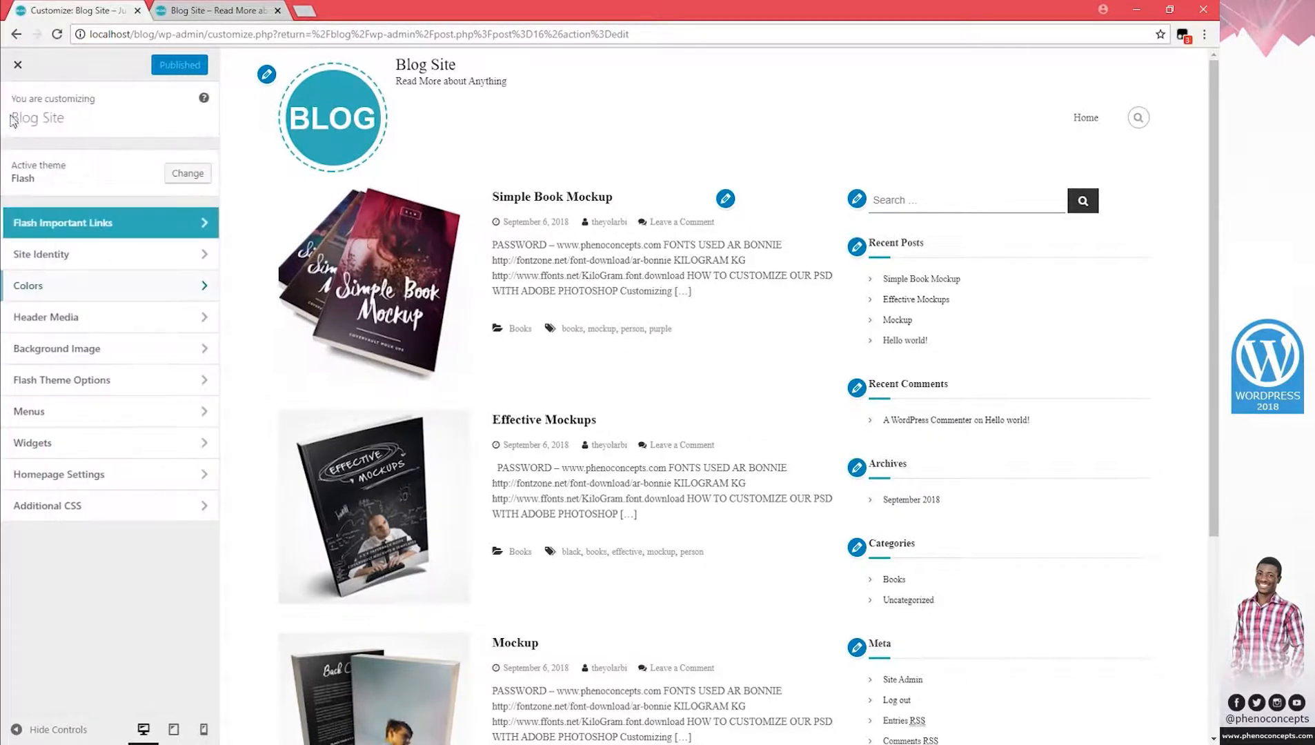
pyautogui.click(86, 318)
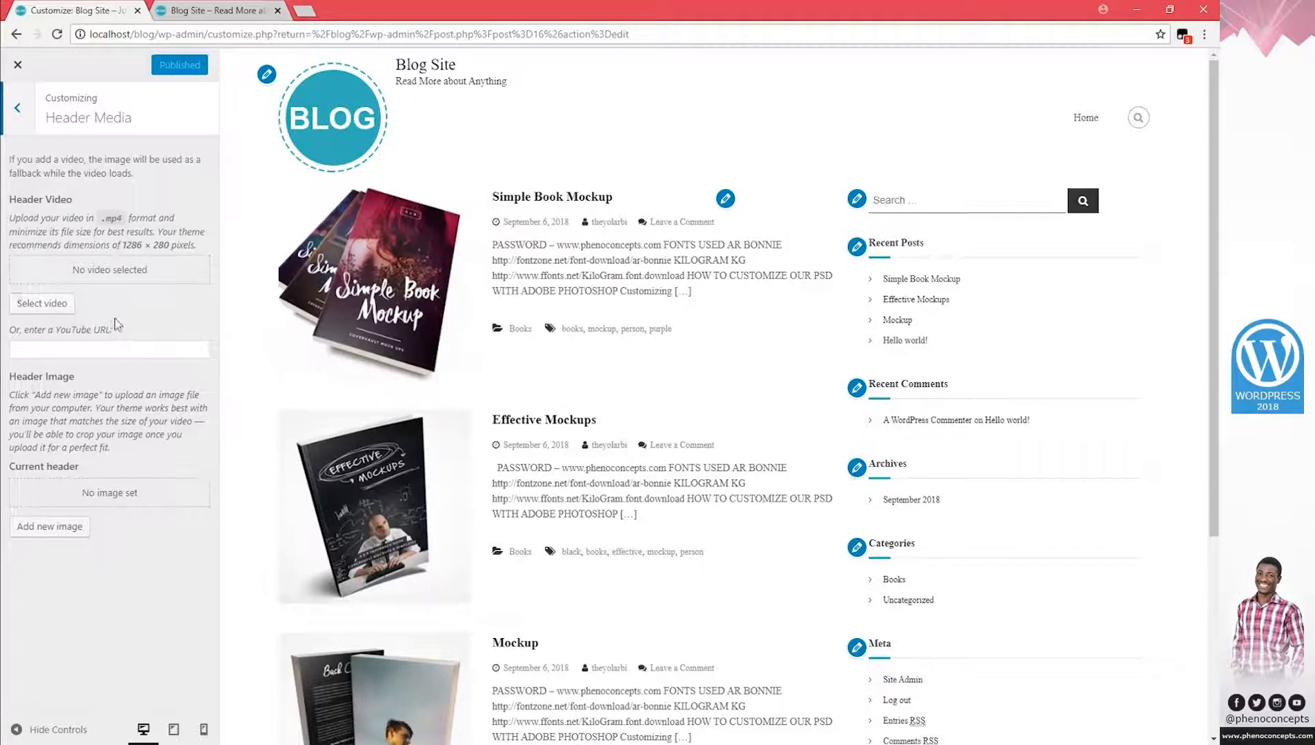
pyautogui.click(17, 107)
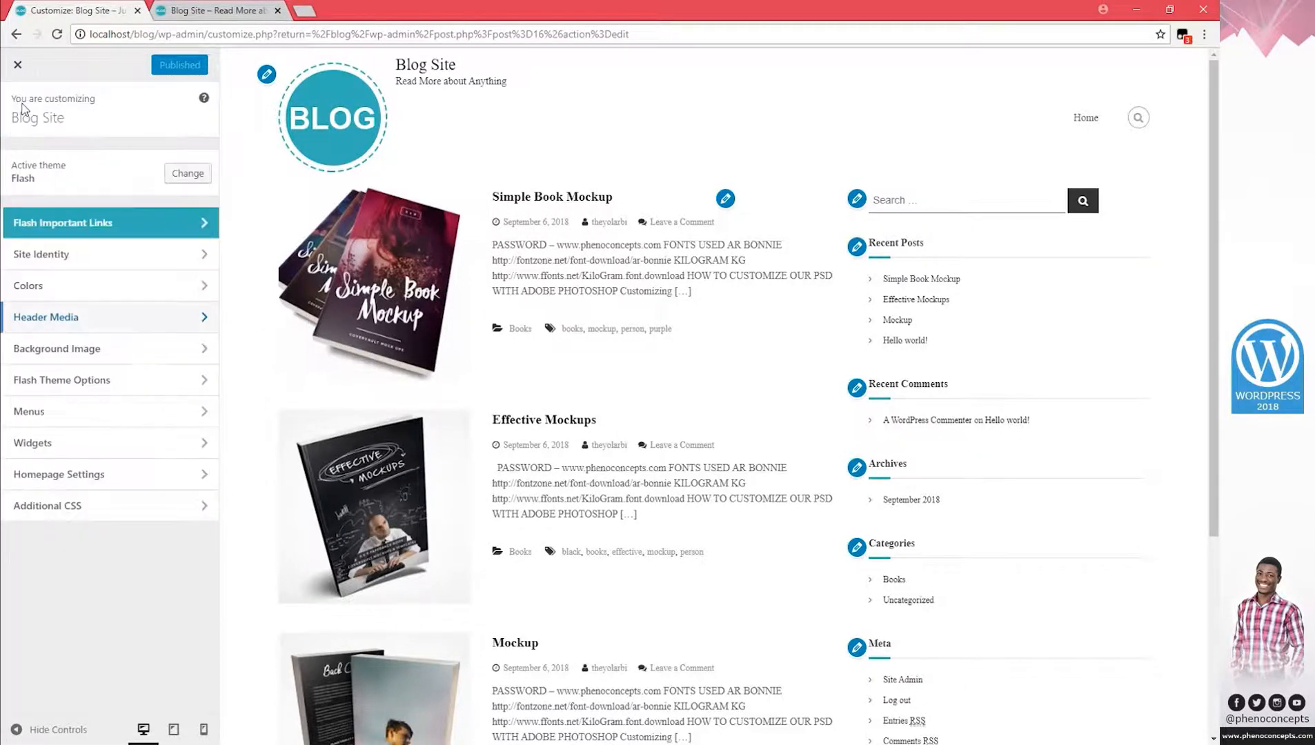
pyautogui.click(86, 348)
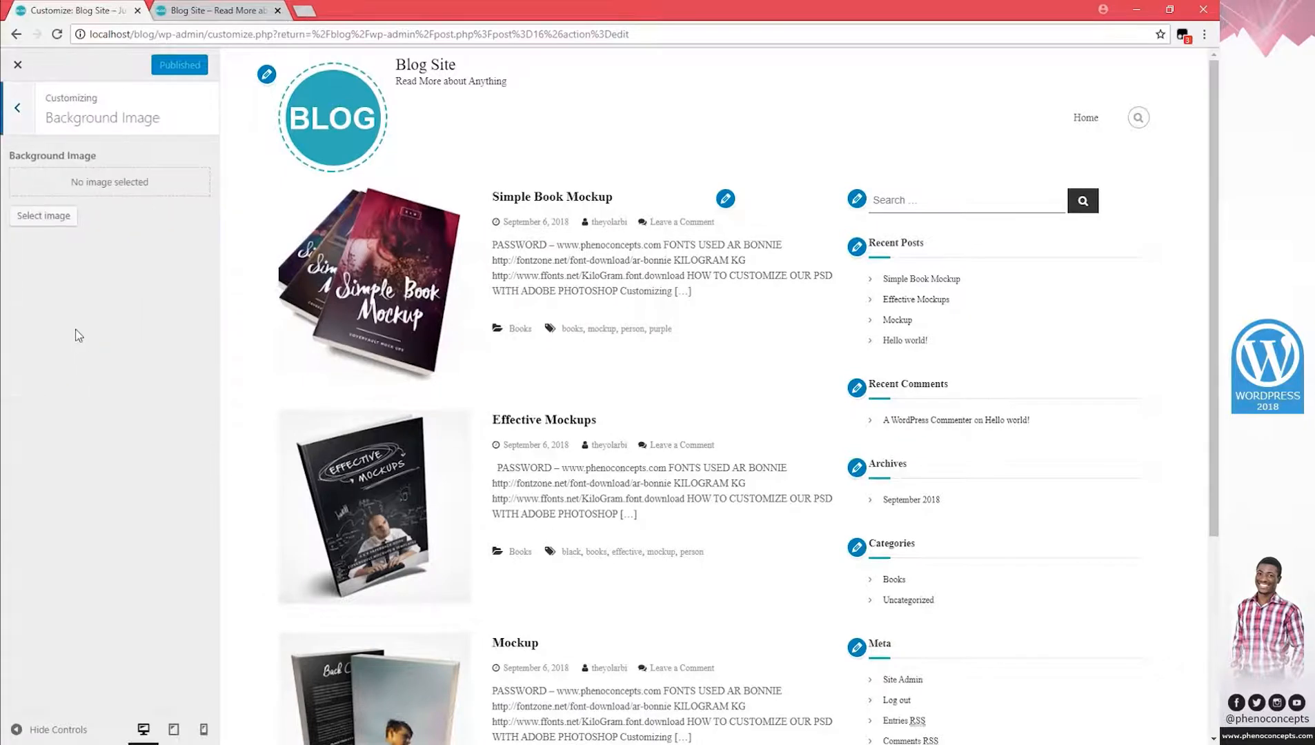
pyautogui.click(23, 120)
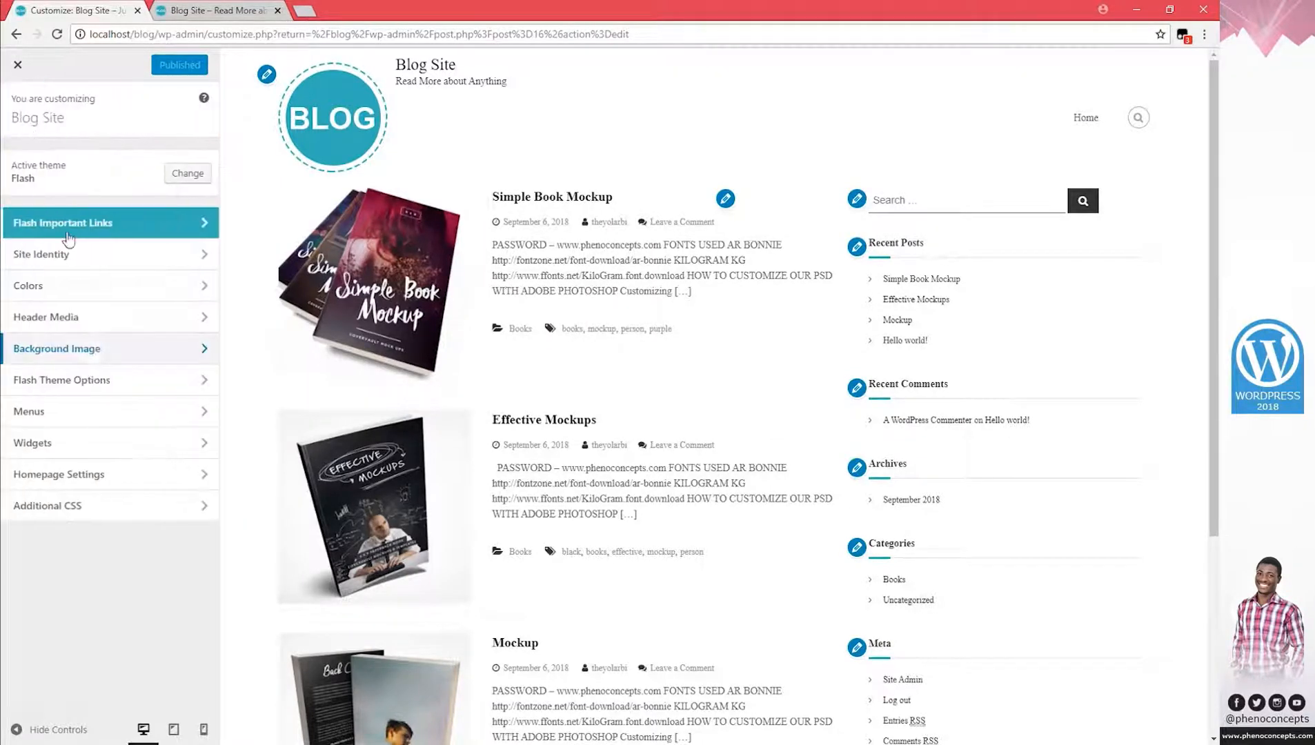
# In Flash General Settings, try the Boxed layout, then return to Wide Layout.
pyautogui.click(98, 376)
pyautogui.click(99, 158)
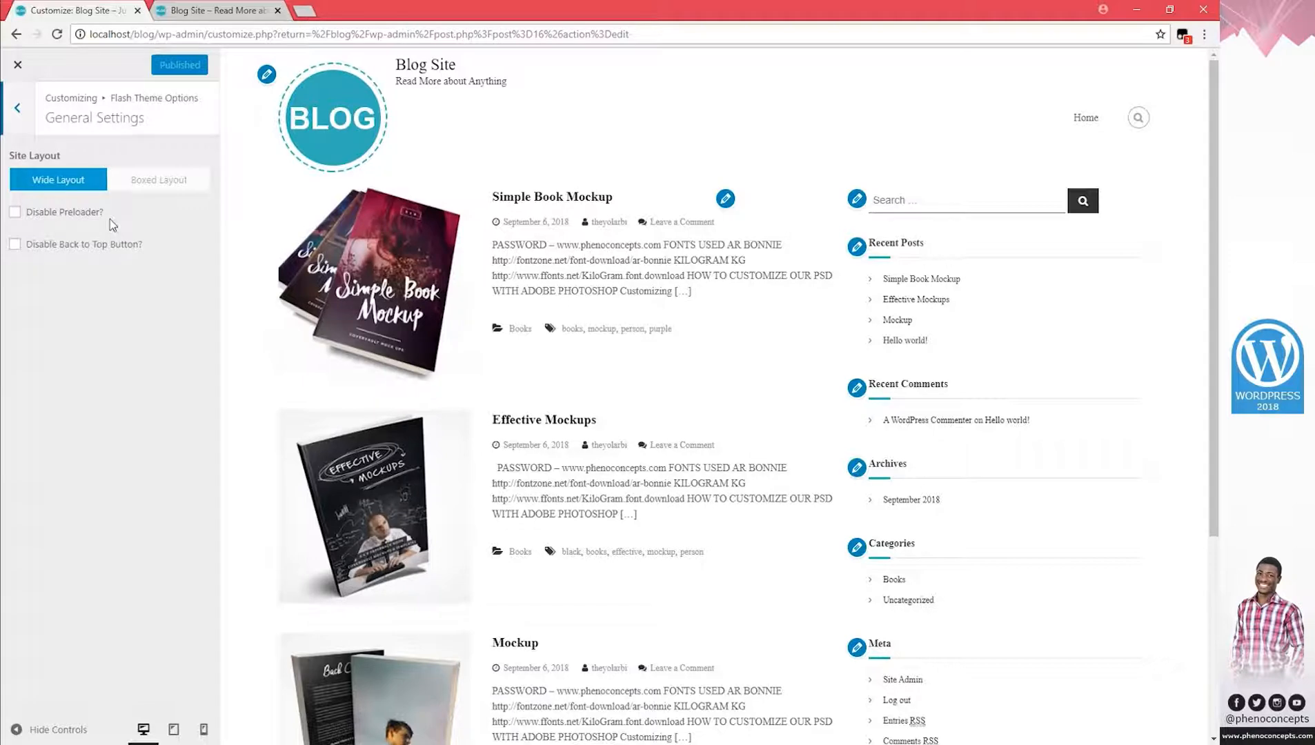
pyautogui.click(166, 182)
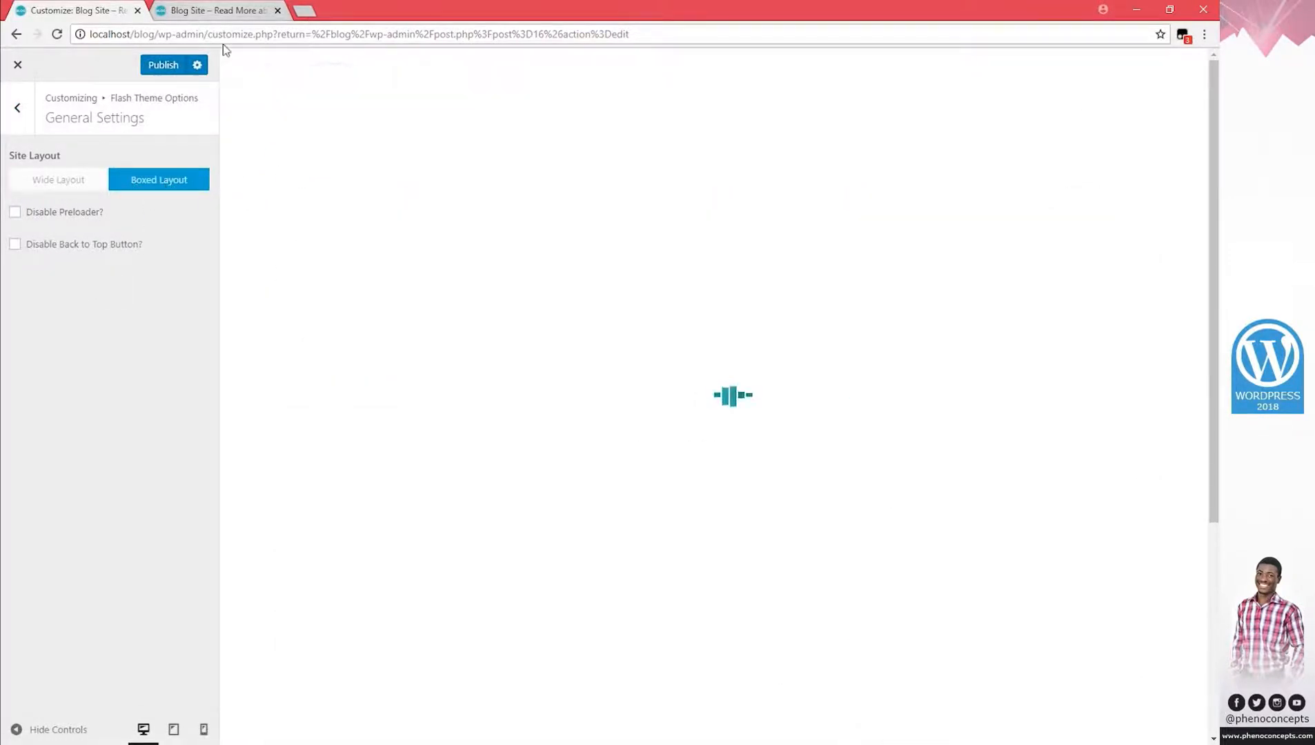
pyautogui.click(48, 181)
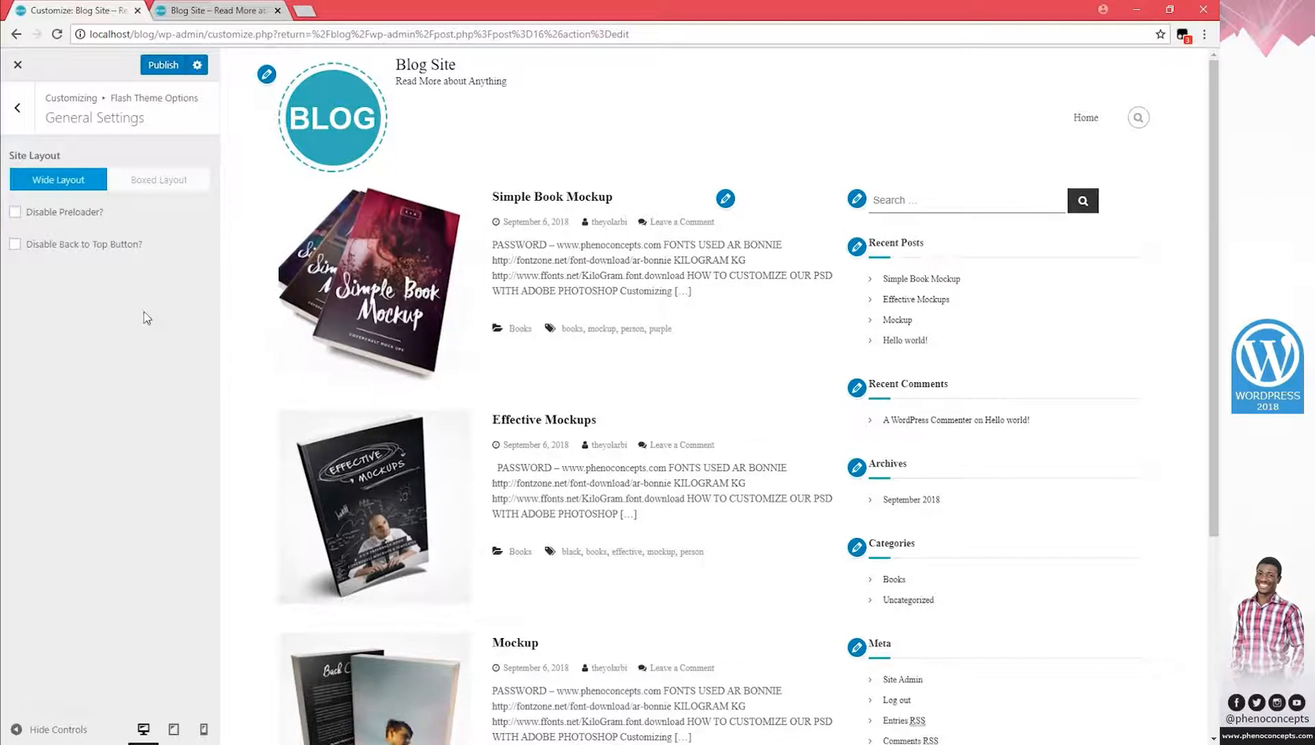
pyautogui.click(17, 107)
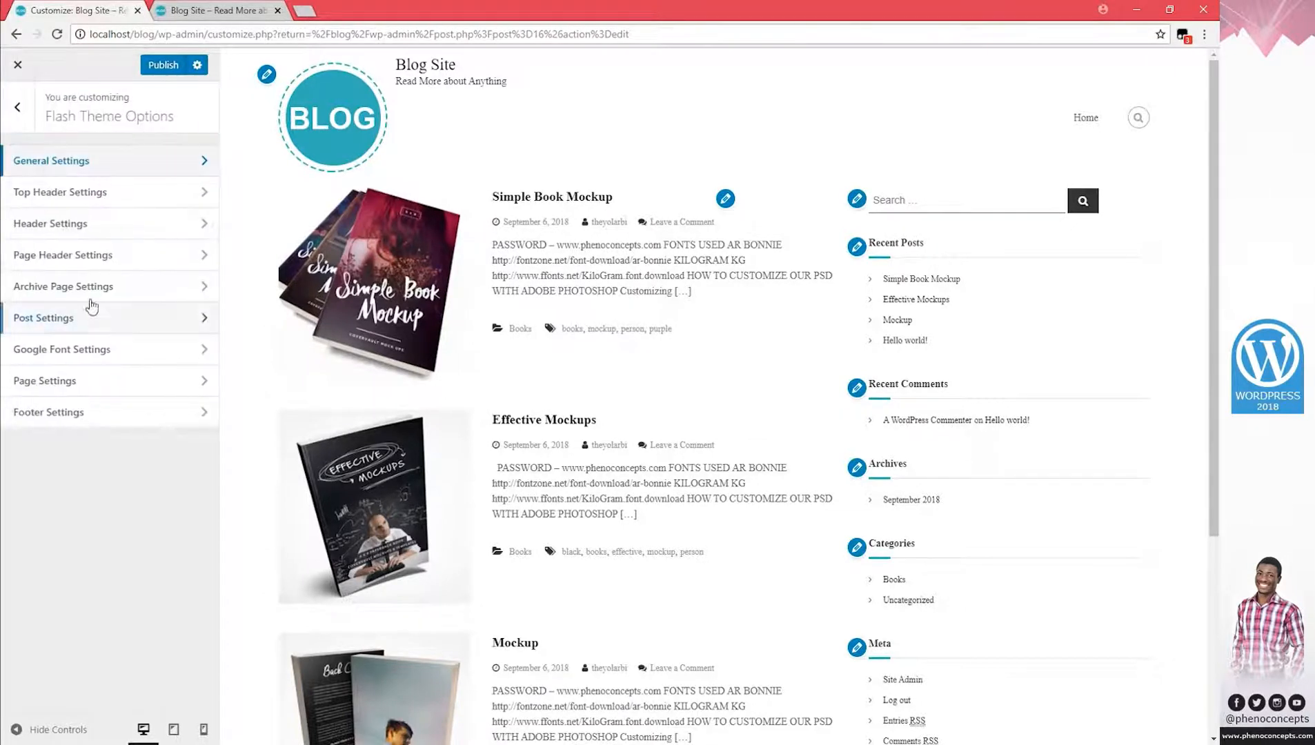
# Enter a contact phone number and e-mail address as the Top Header Text Content.
pyautogui.click(84, 192)
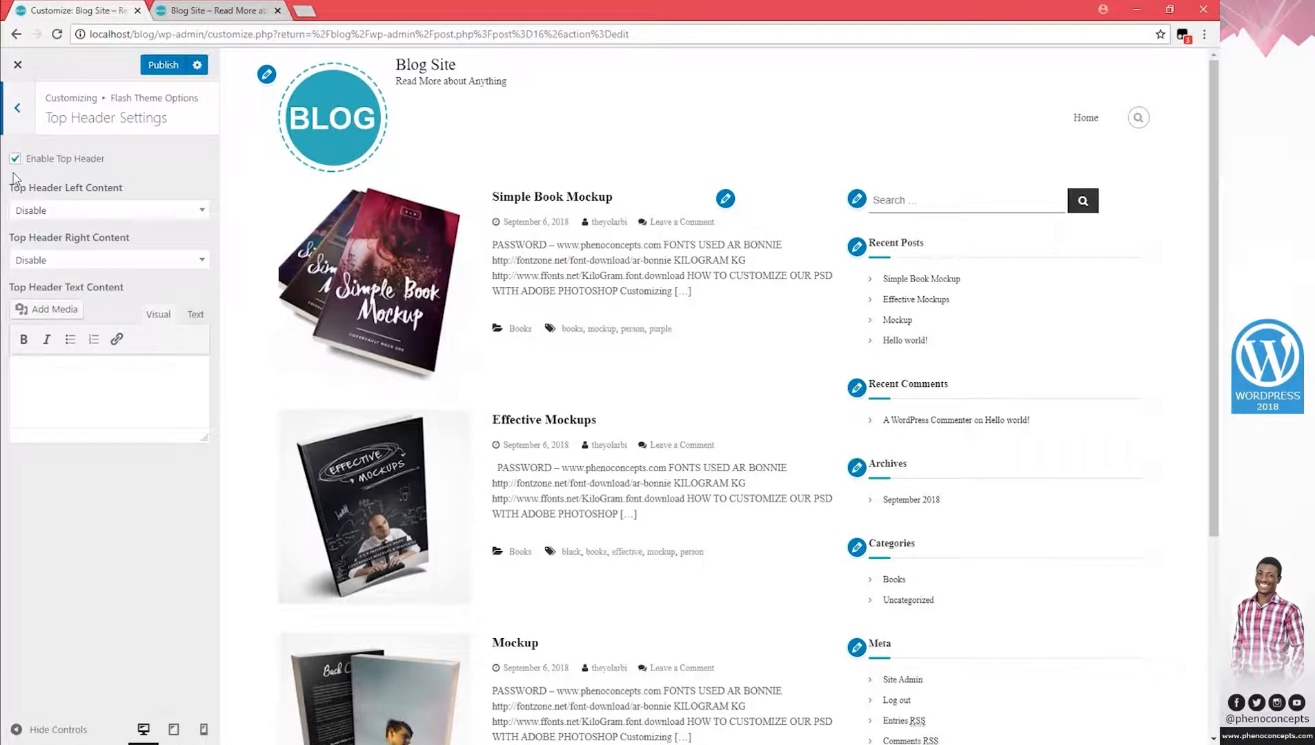
pyautogui.click(80, 376)
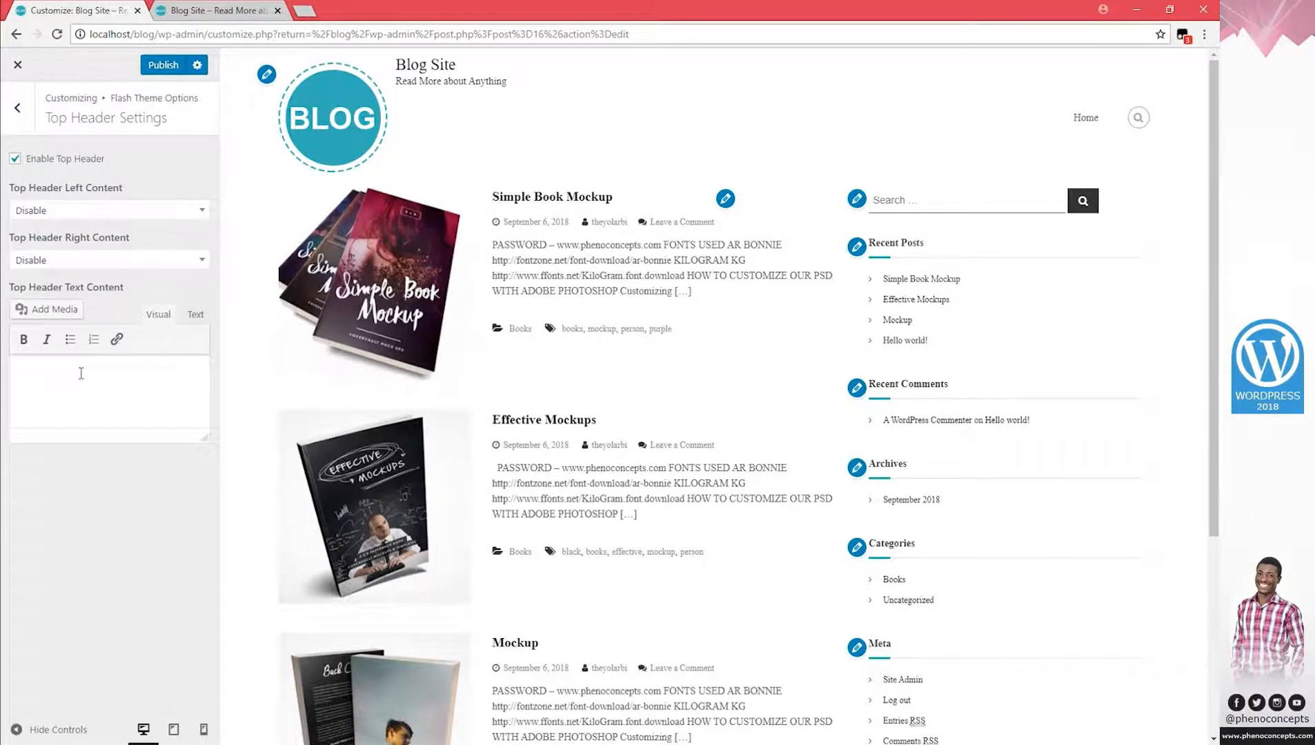
pyautogui.write('gfdsgfg')
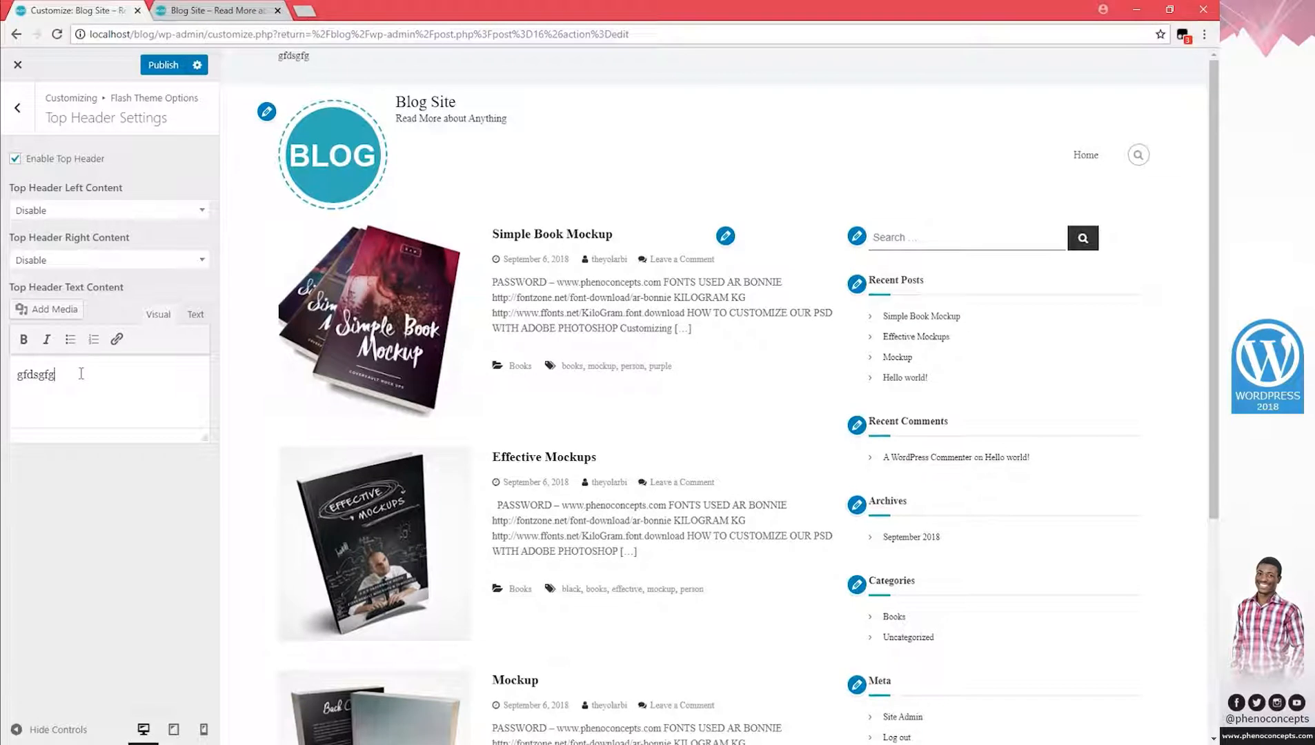
pyautogui.write('dgsgfgdf')
pyautogui.moveTo(116, 372); pyautogui.dragTo(4, 377)
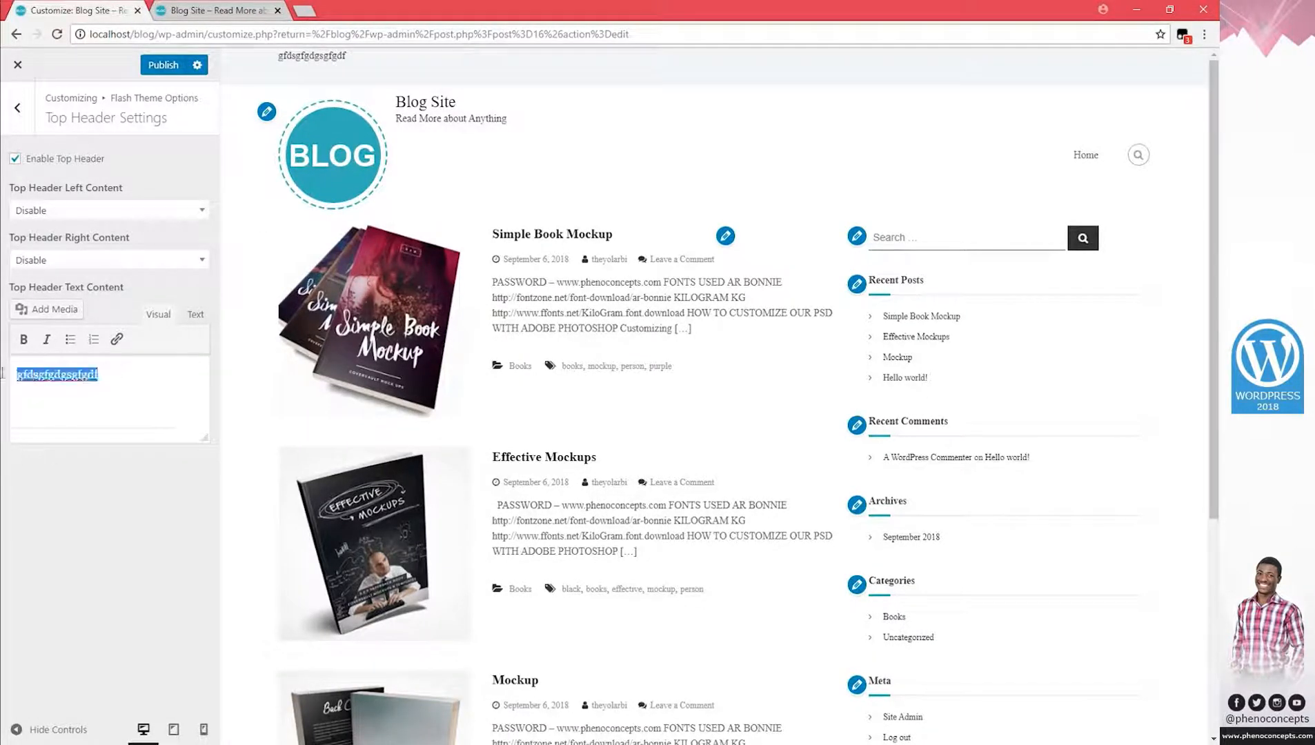
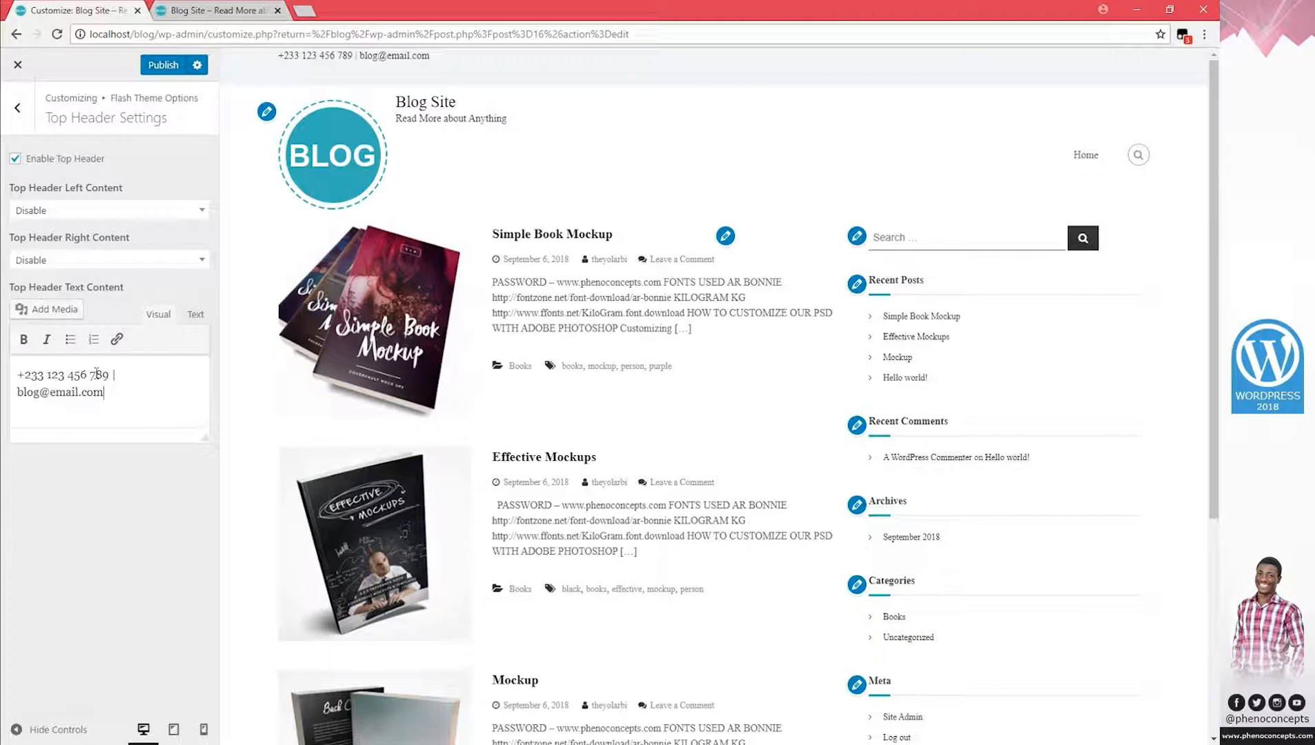
pyautogui.moveTo(134, 389); pyautogui.dragTo(10, 359)
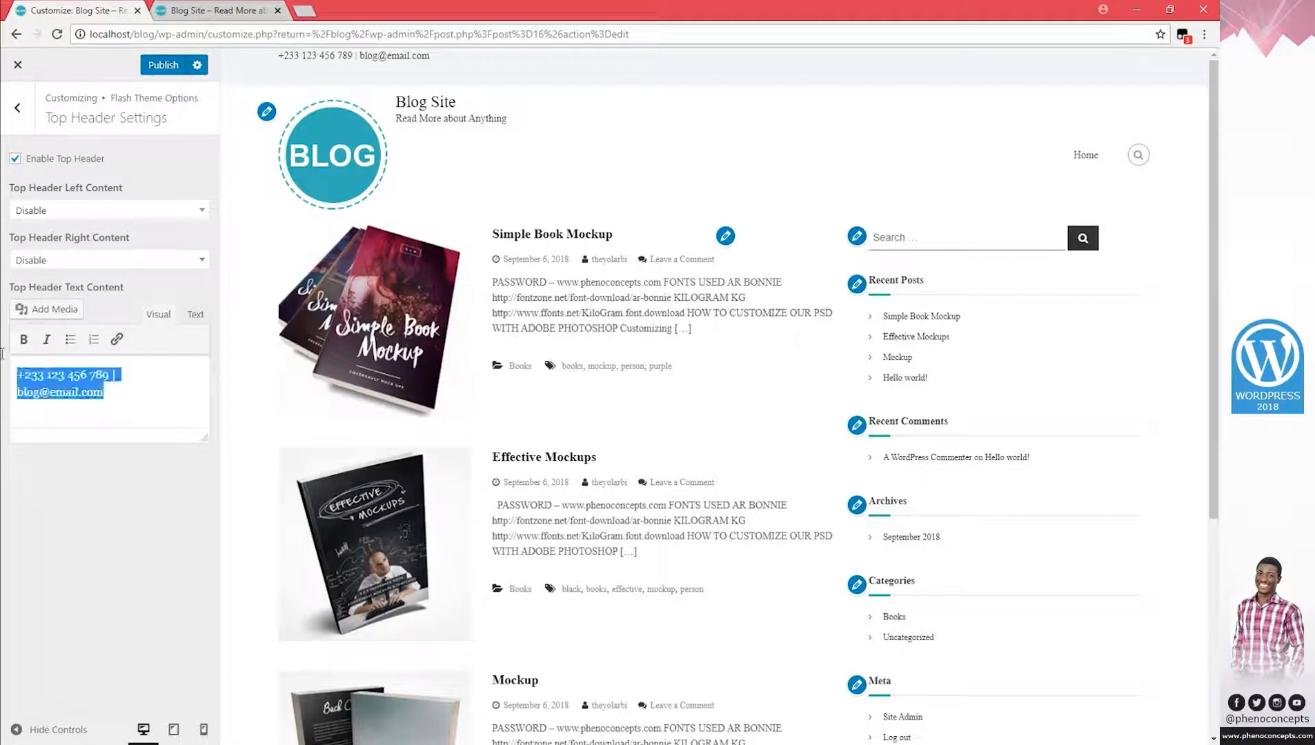
# Bold the top header text and link the e-mail address with a mailto: URL.
pyautogui.click(24, 339)
pyautogui.click(94, 374)
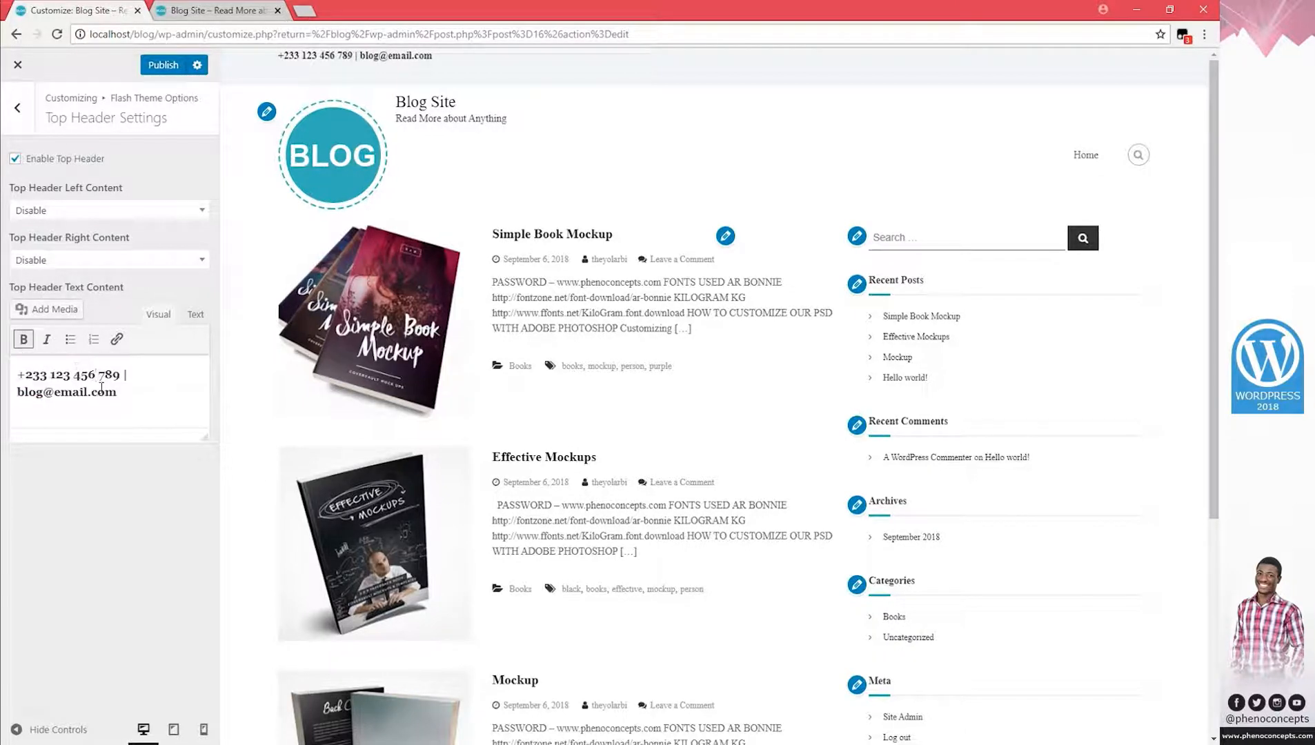
pyautogui.moveTo(134, 393); pyautogui.dragTo(17, 395)
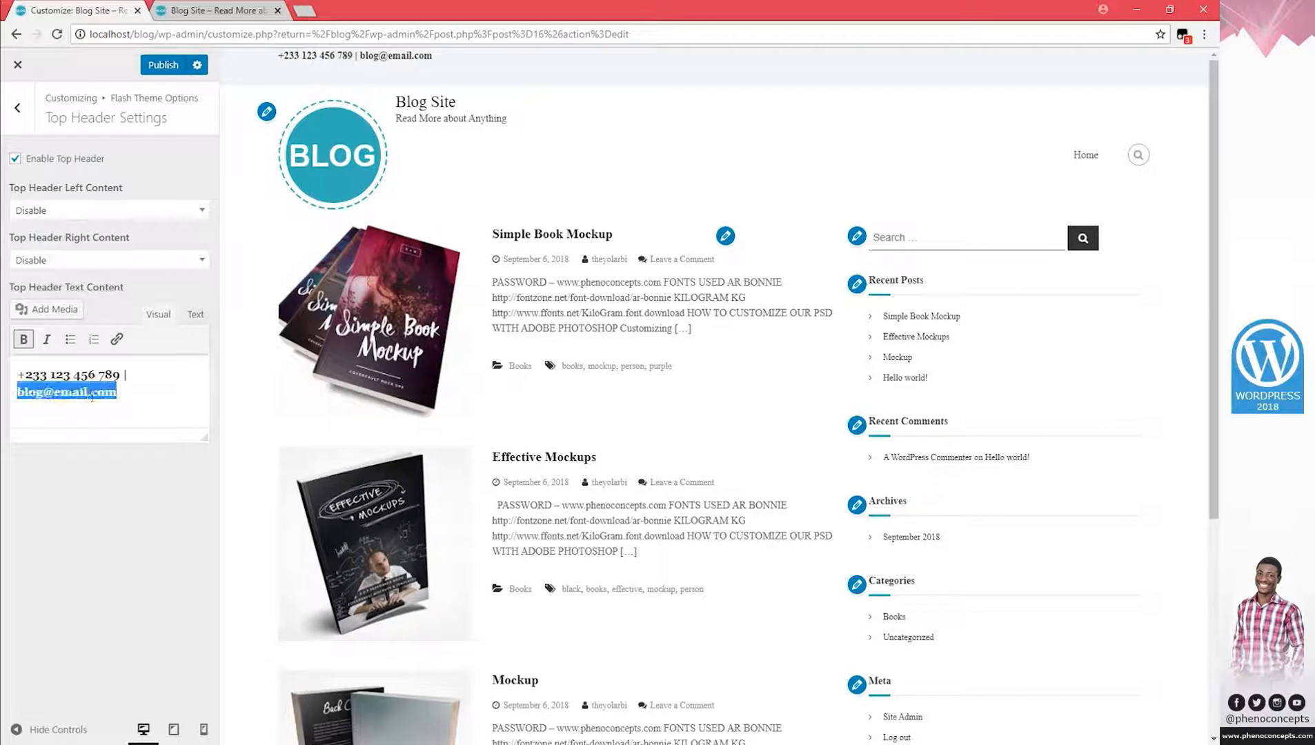
pyautogui.click(116, 339)
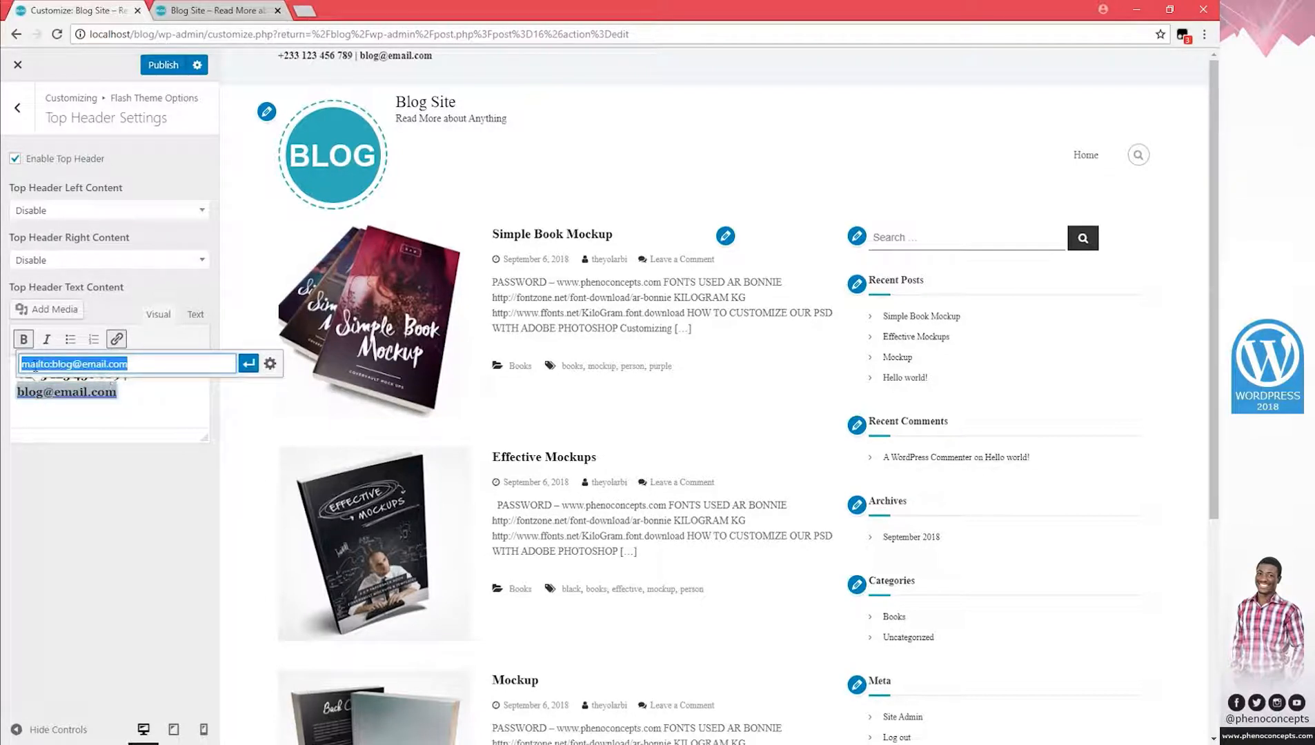
pyautogui.click(44, 364)
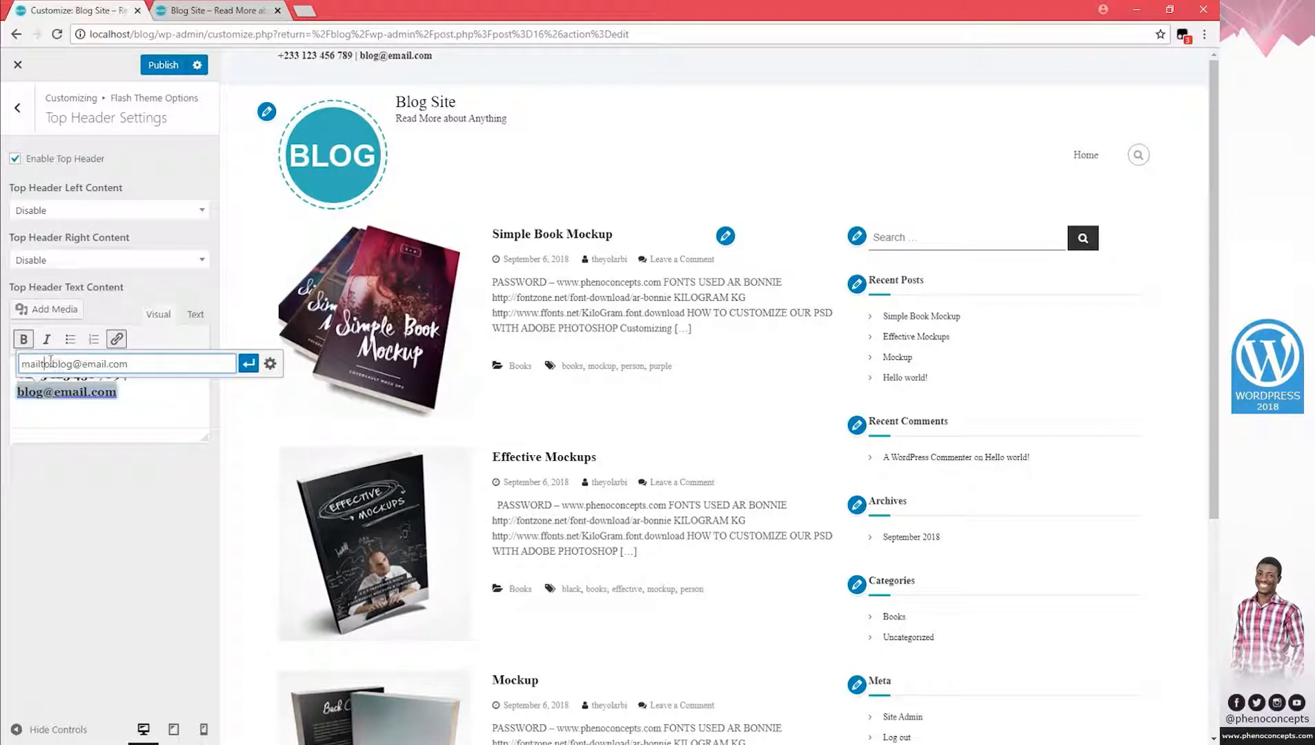
pyautogui.doubleClick(41, 364)
pyautogui.click(249, 363)
# Check the phone number and linked e-mail in the header preview, clearing selections.
pyautogui.click(149, 398)
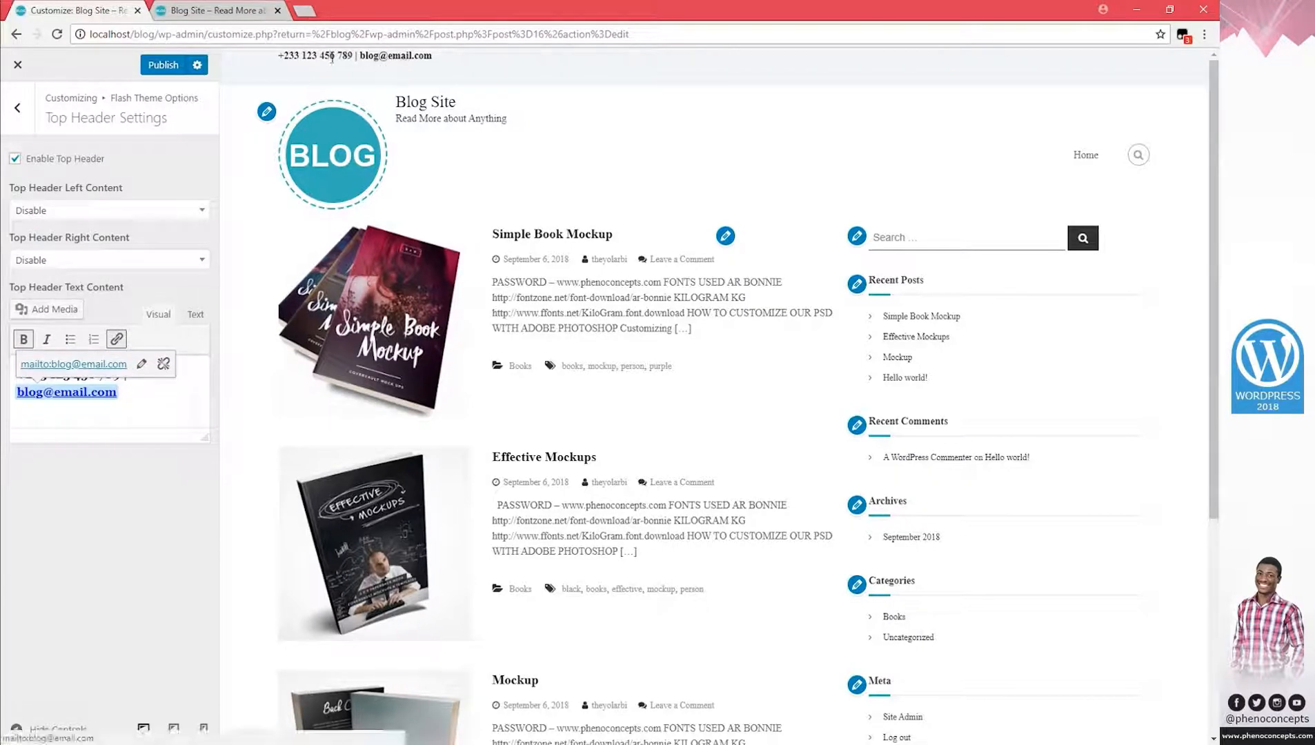
pyautogui.moveTo(320, 57); pyautogui.dragTo(282, 58)
pyautogui.click(298, 56)
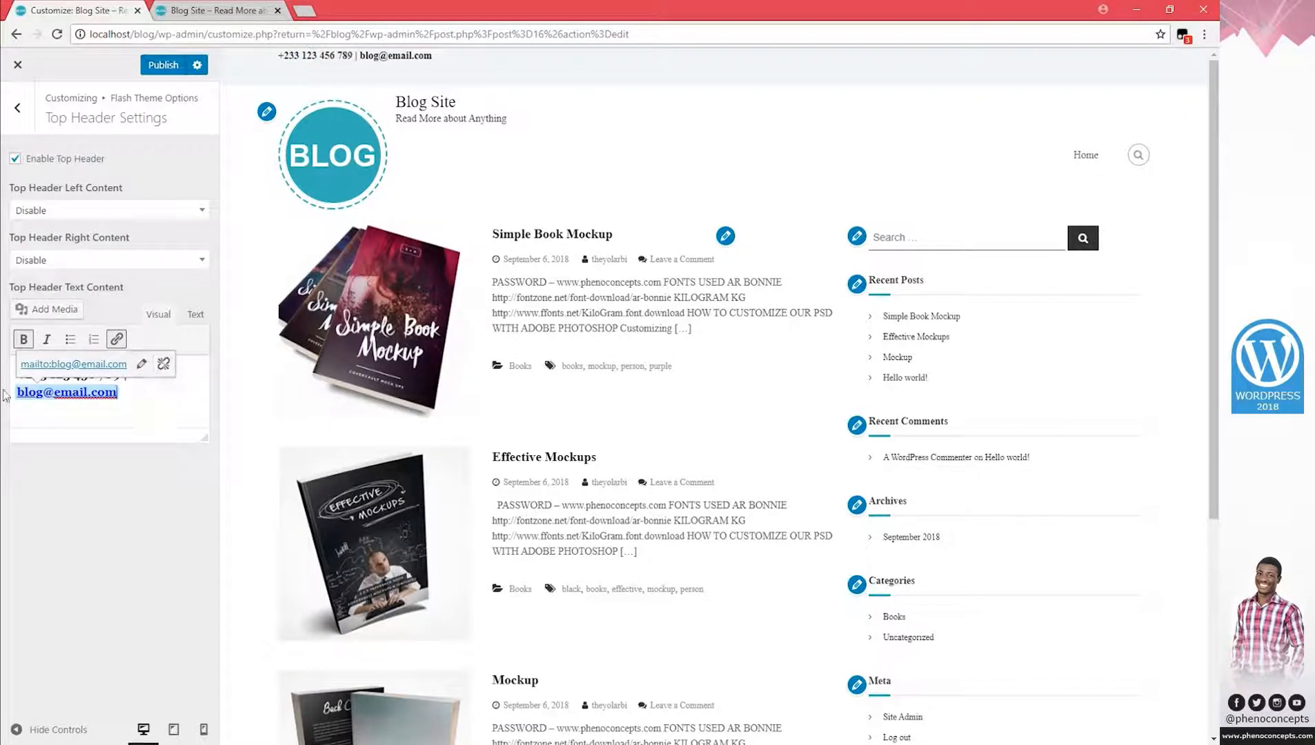
pyautogui.click(15, 372)
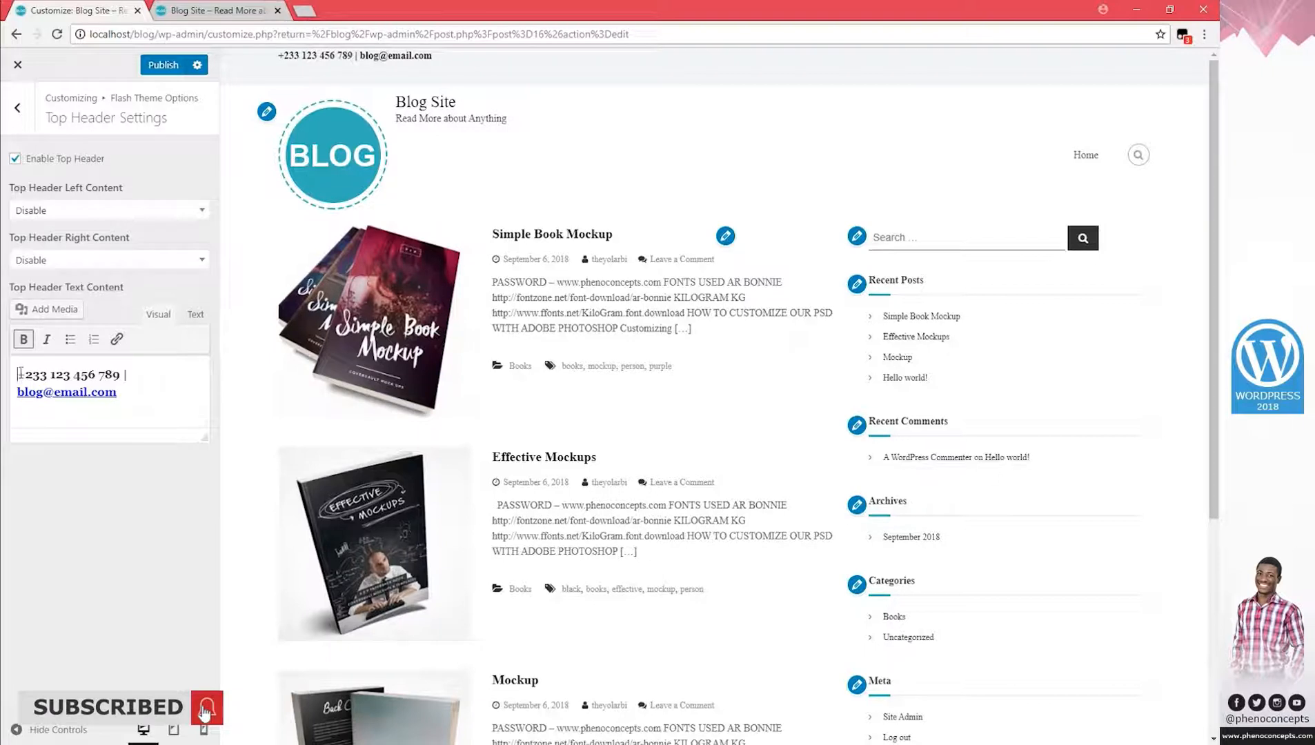
# Preview Social Menu as Top Header Right Content, then set it back to Disable.
pyautogui.click(77, 262)
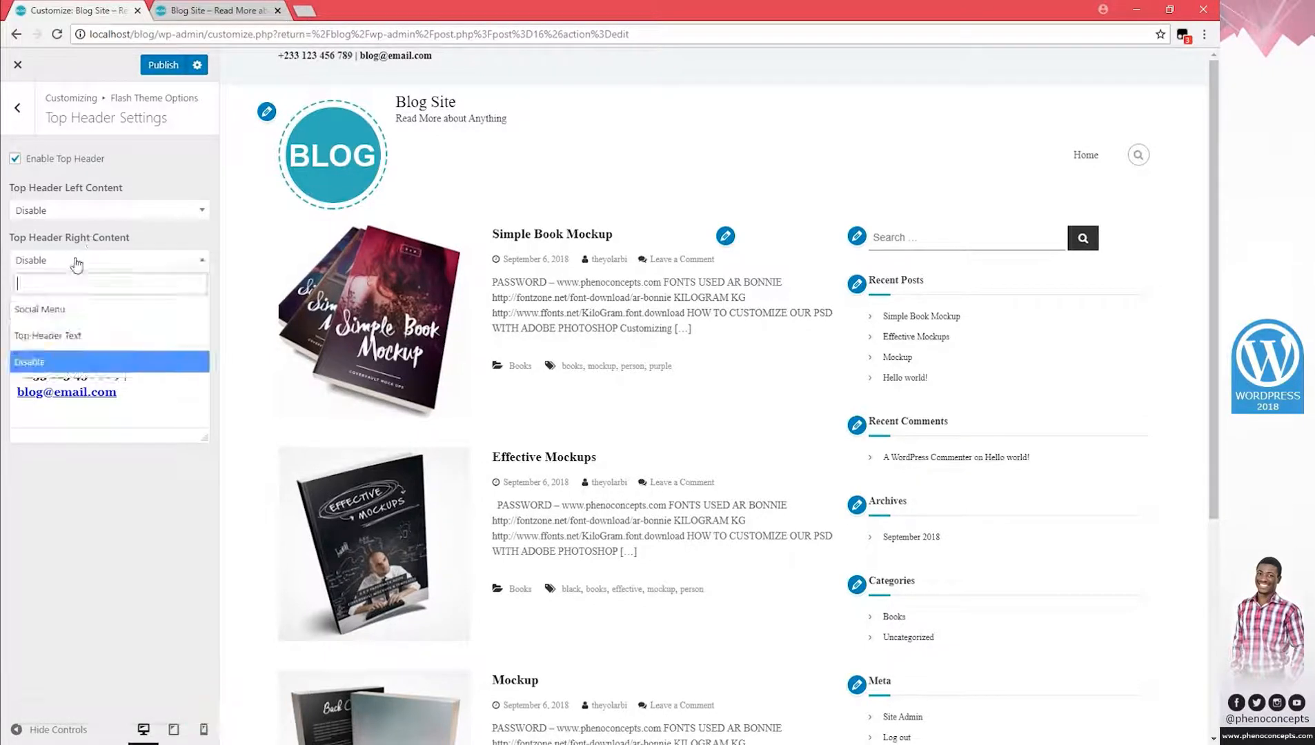
pyautogui.click(74, 311)
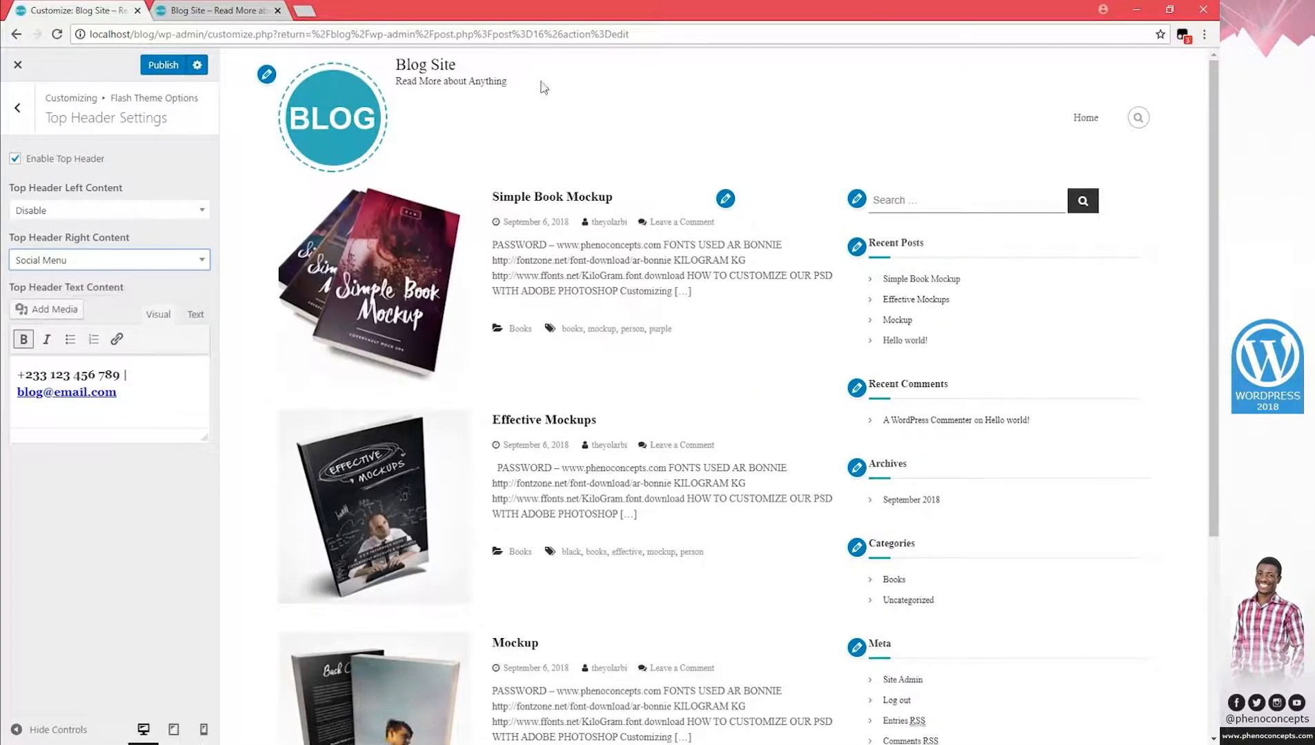
pyautogui.scroll(-4, 1001, 124)
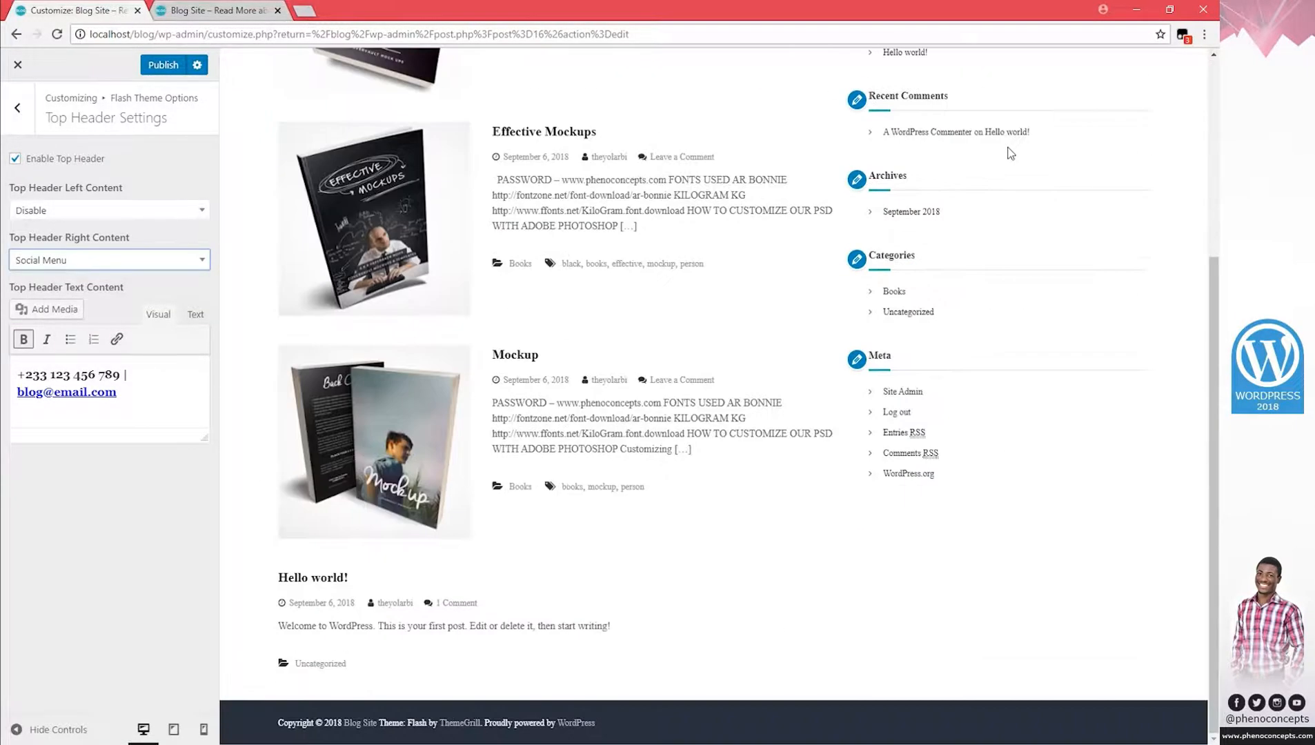
pyautogui.scroll(4, 1007, 152)
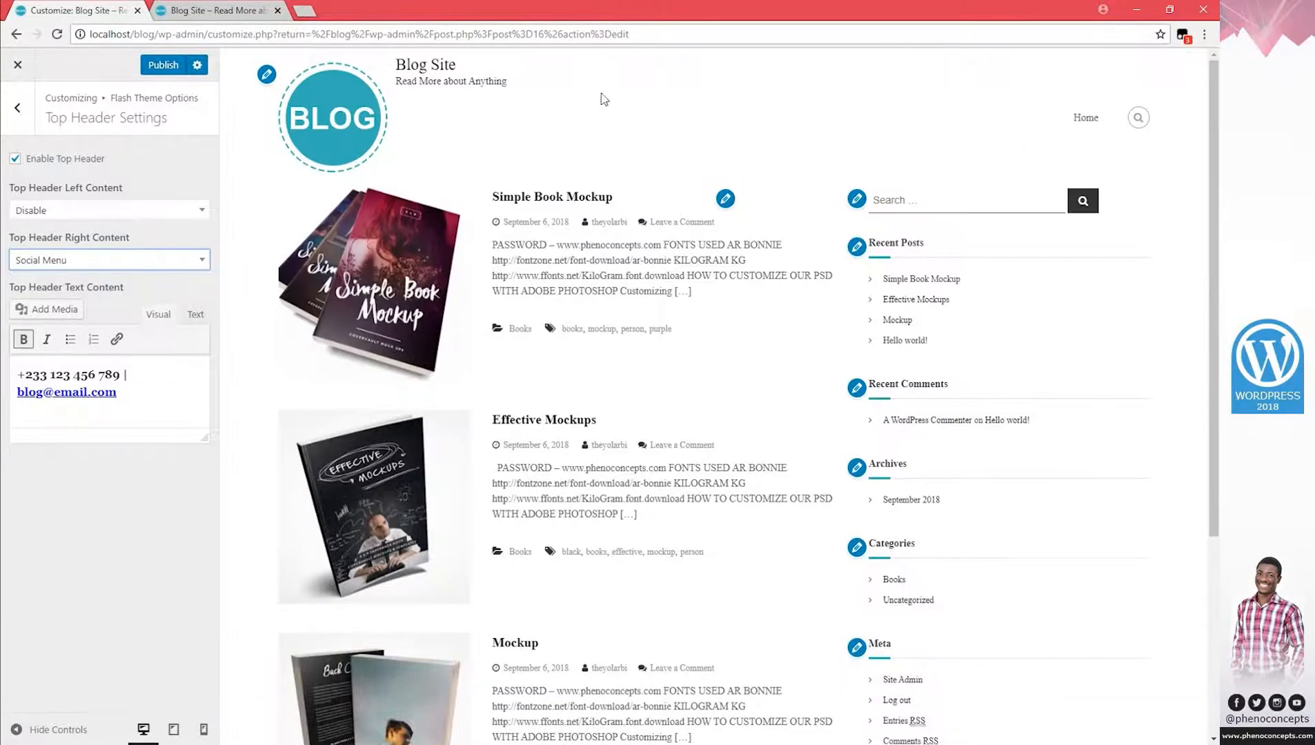
pyautogui.click(80, 266)
pyautogui.click(52, 362)
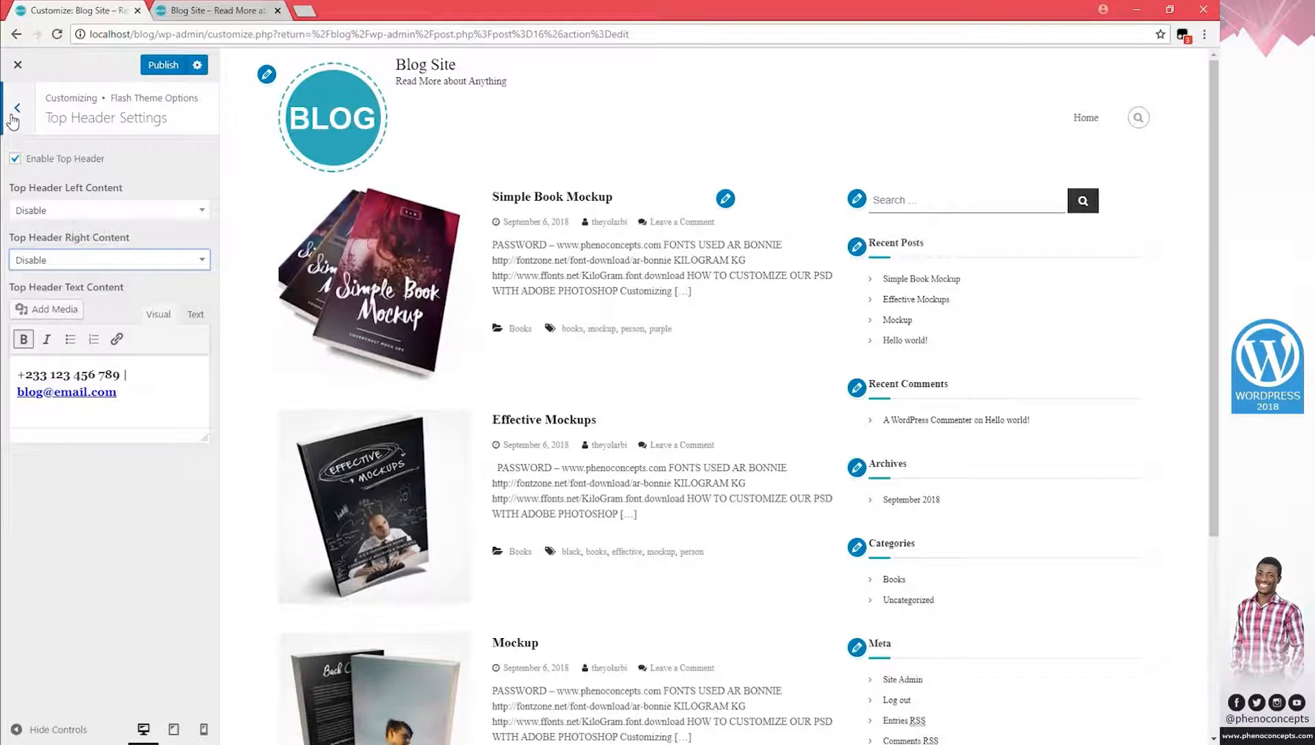
pyautogui.click(30, 209)
pyautogui.click(17, 125)
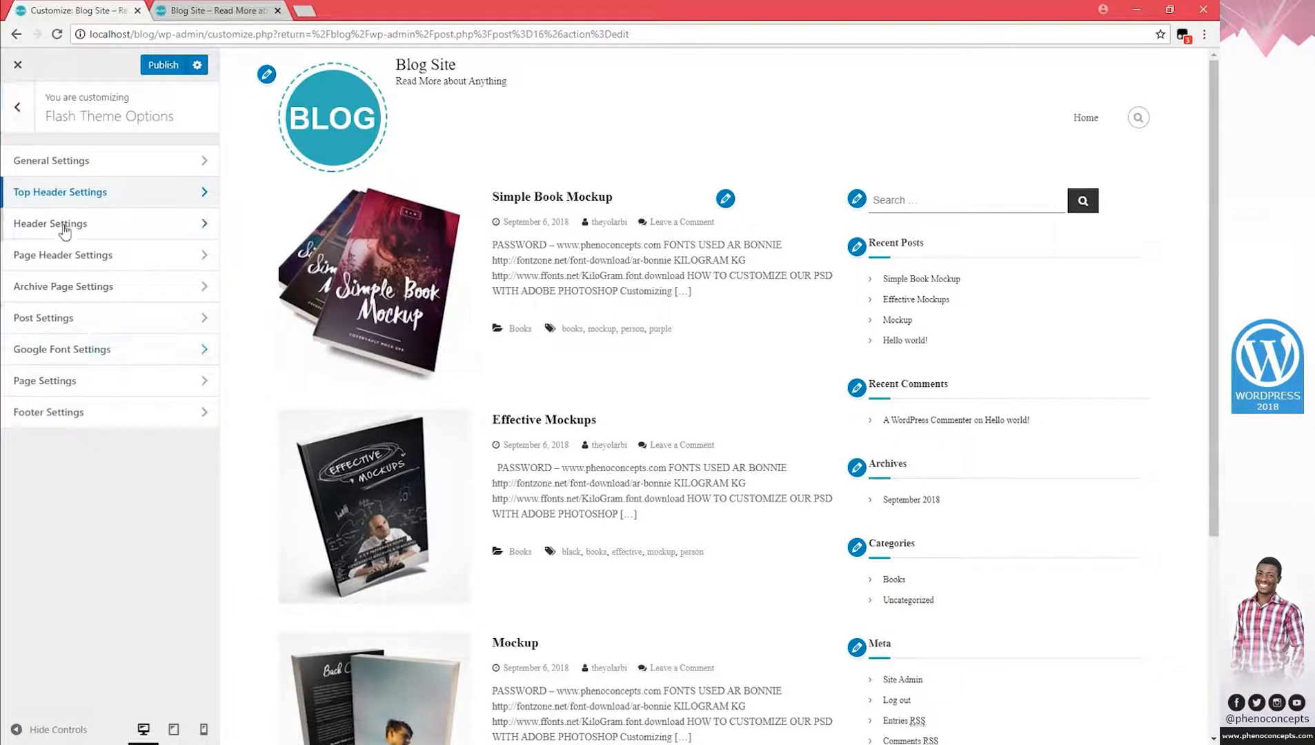
# Choose the third Logo and Menu Position layout, centring the logo above the menu.
pyautogui.click(65, 224)
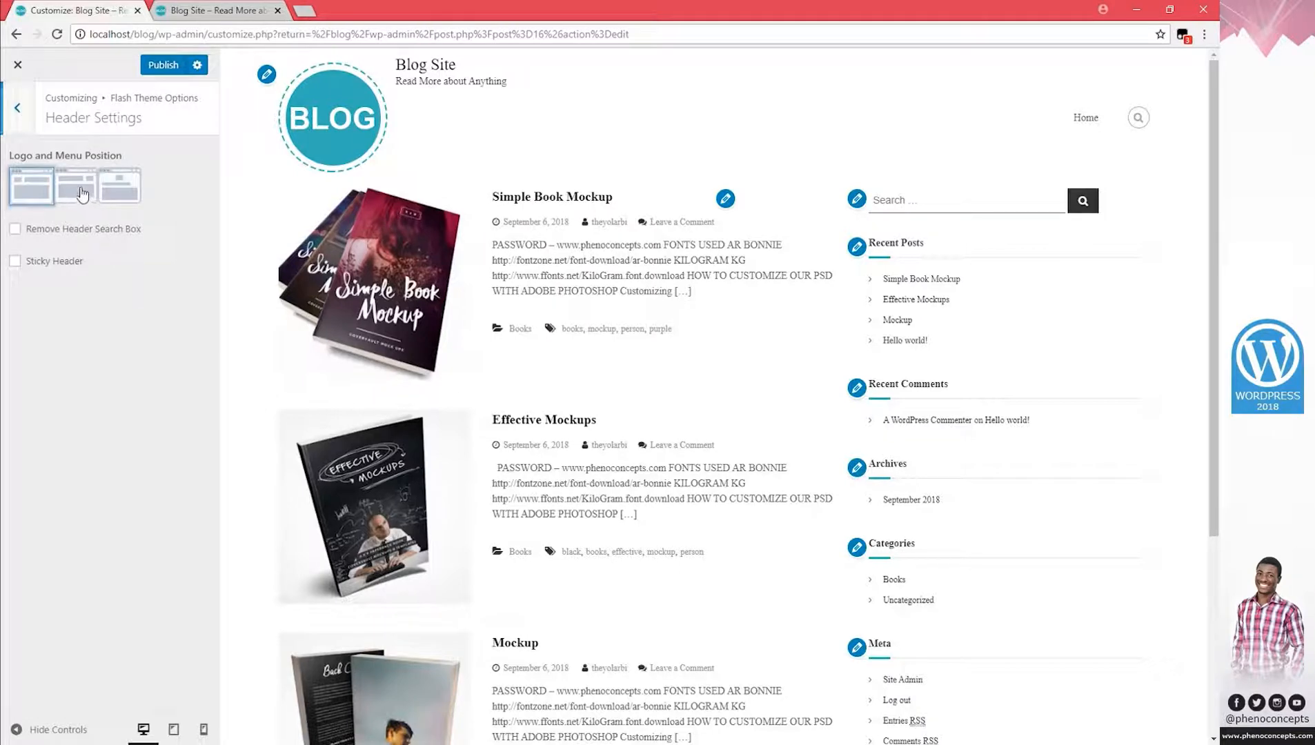
pyautogui.click(95, 197)
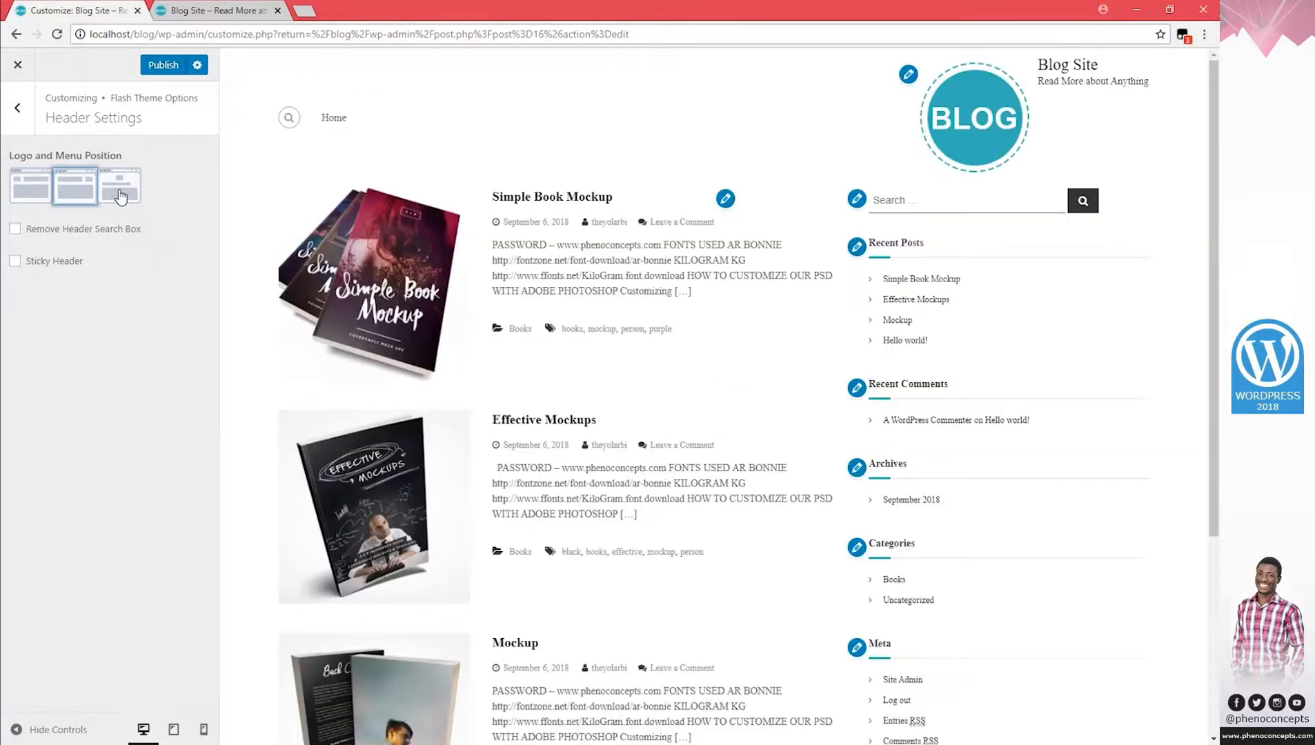
pyautogui.click(121, 197)
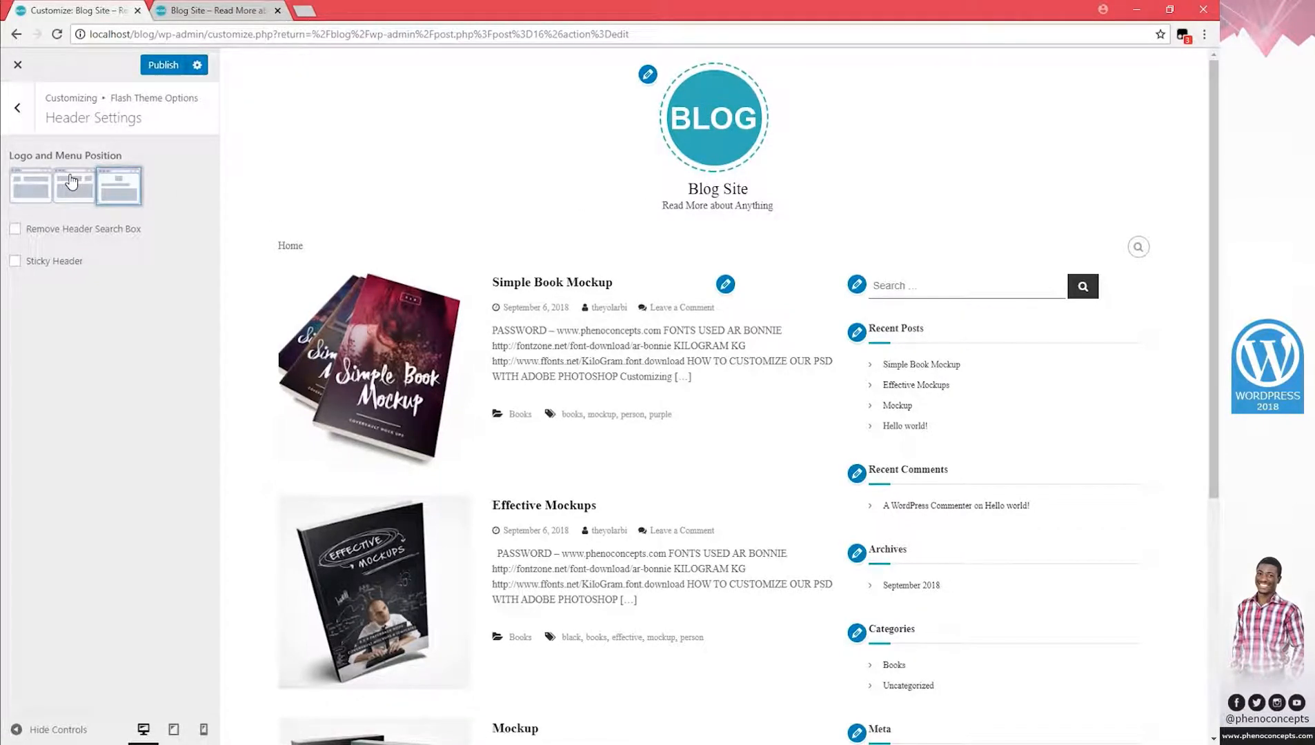
pyautogui.click(17, 107)
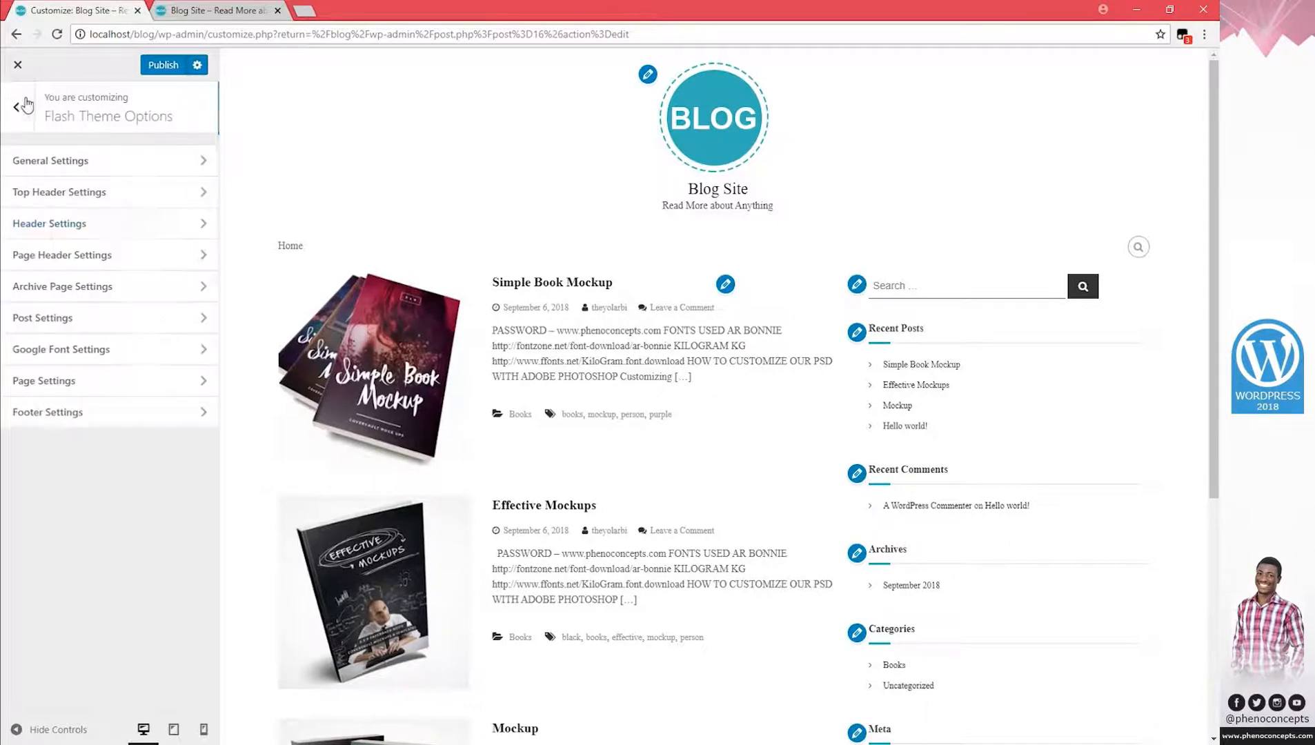
# Look through the Page Header and Archive Page settings without changes.
pyautogui.click(93, 267)
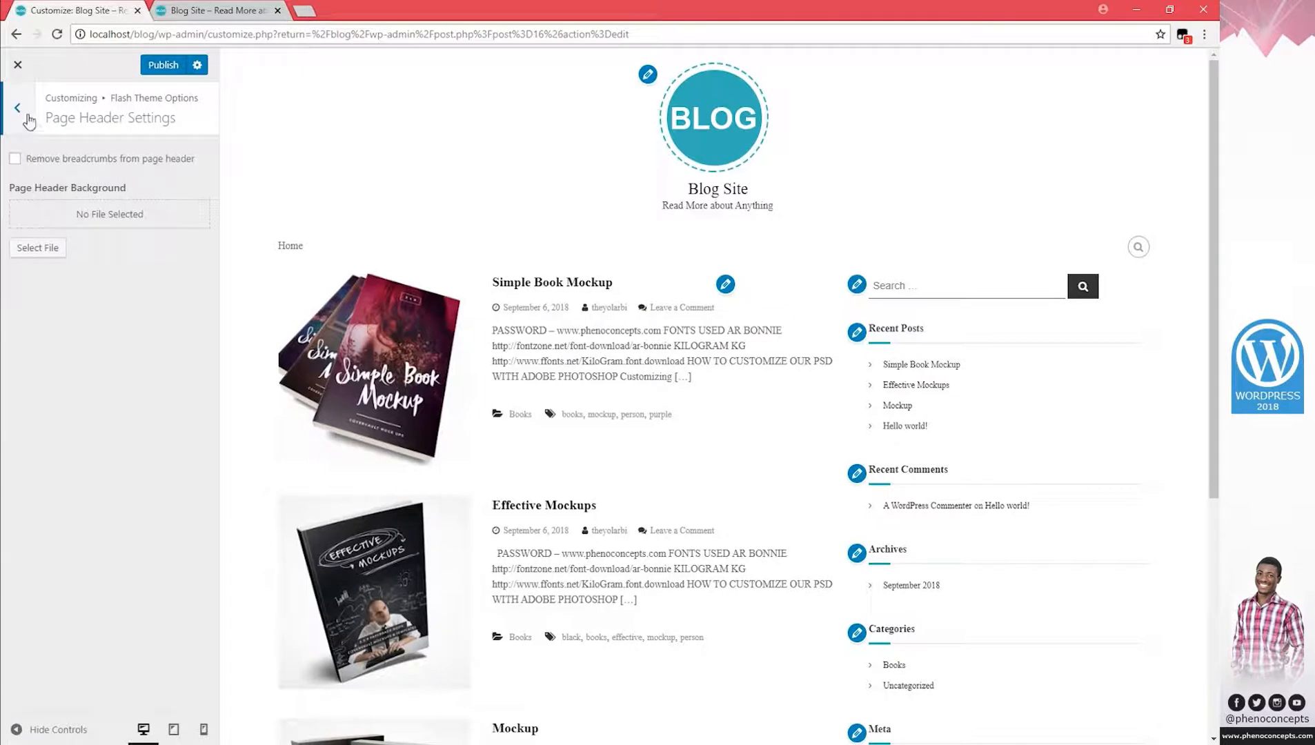
pyautogui.click(27, 119)
pyautogui.click(55, 288)
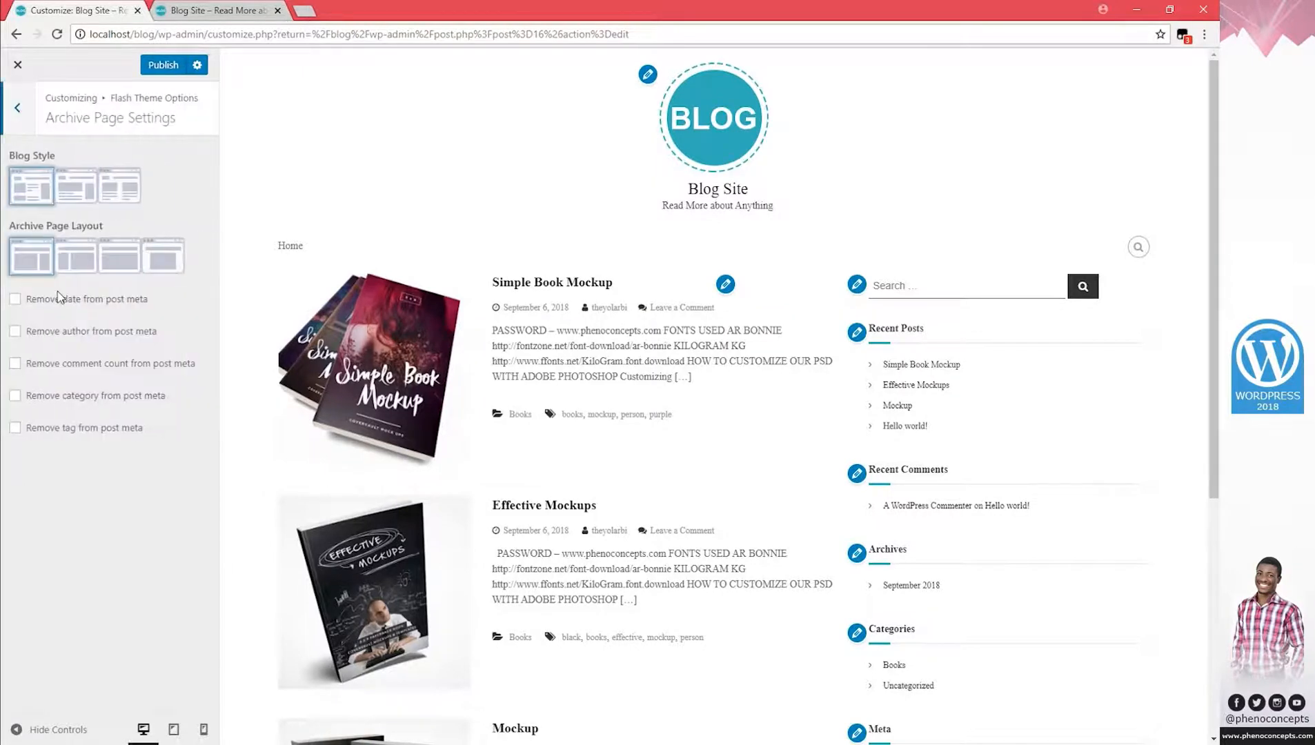
pyautogui.click(20, 110)
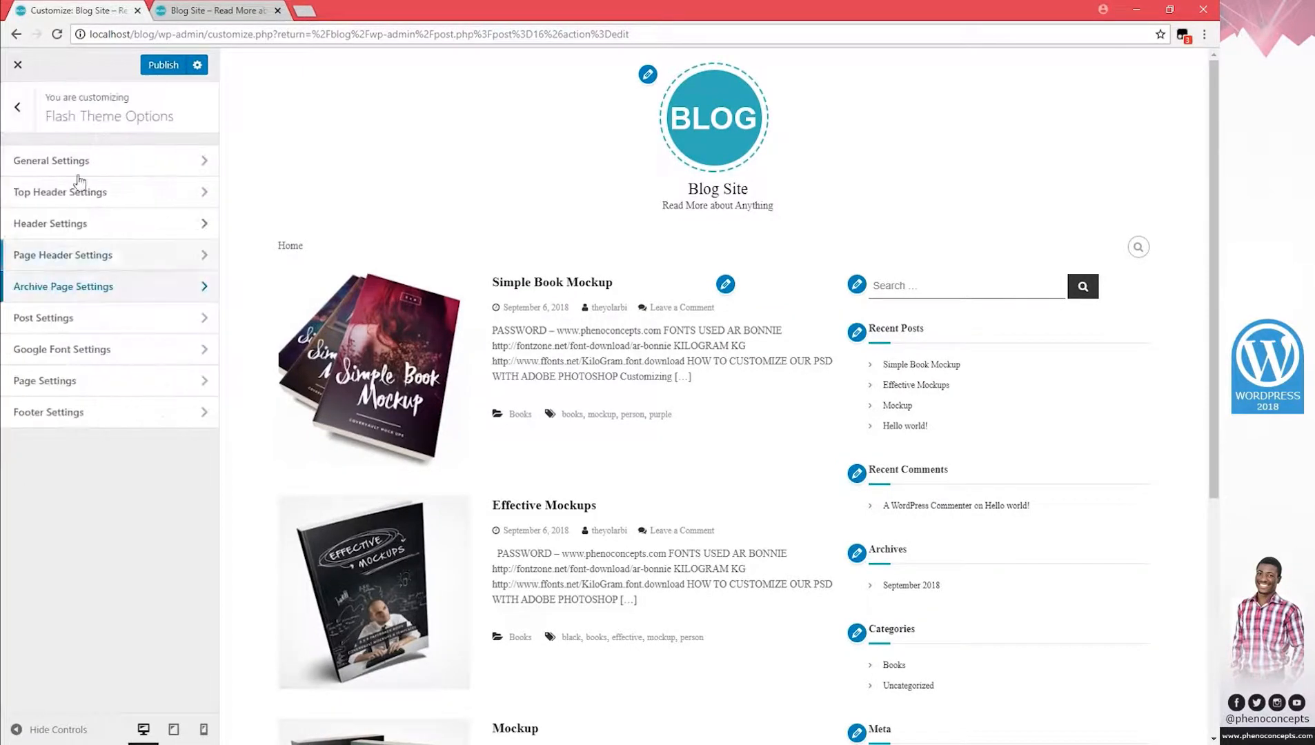
pyautogui.click(16, 108)
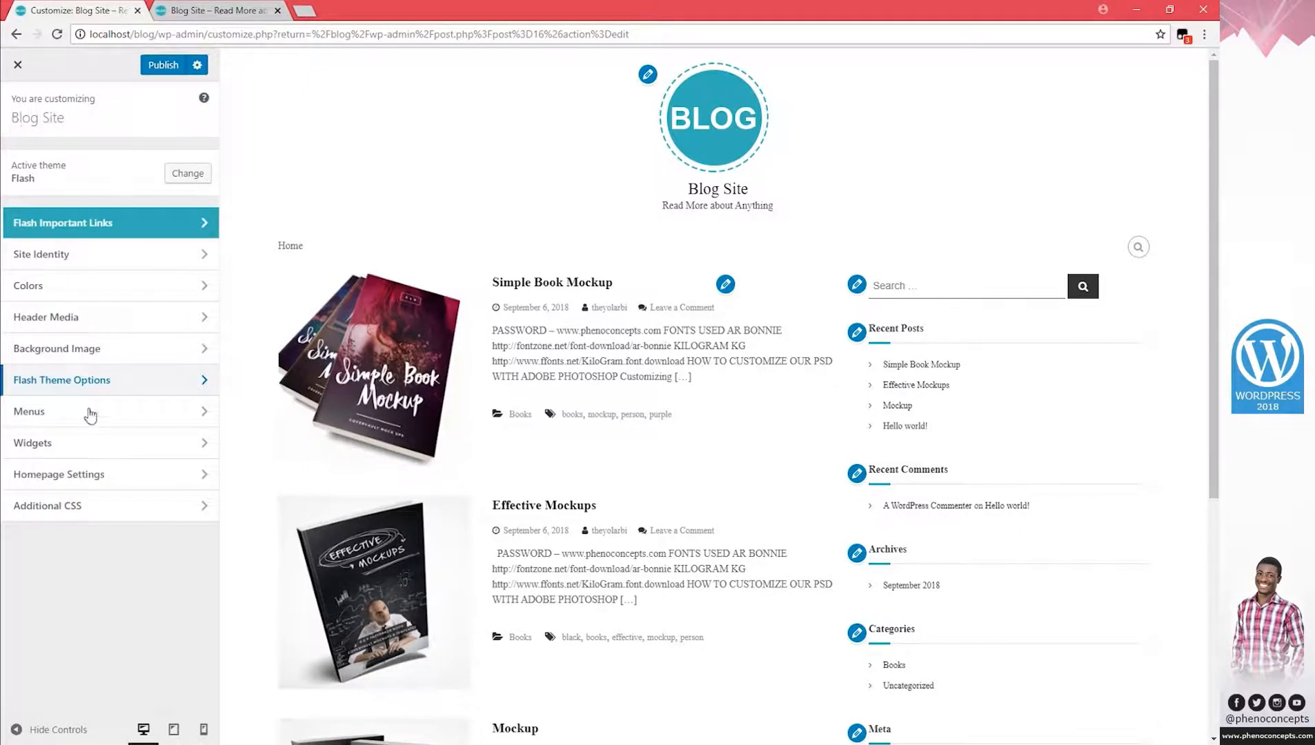
# Publish the customizer changes and reload the live blog homepage.
pyautogui.click(165, 75)
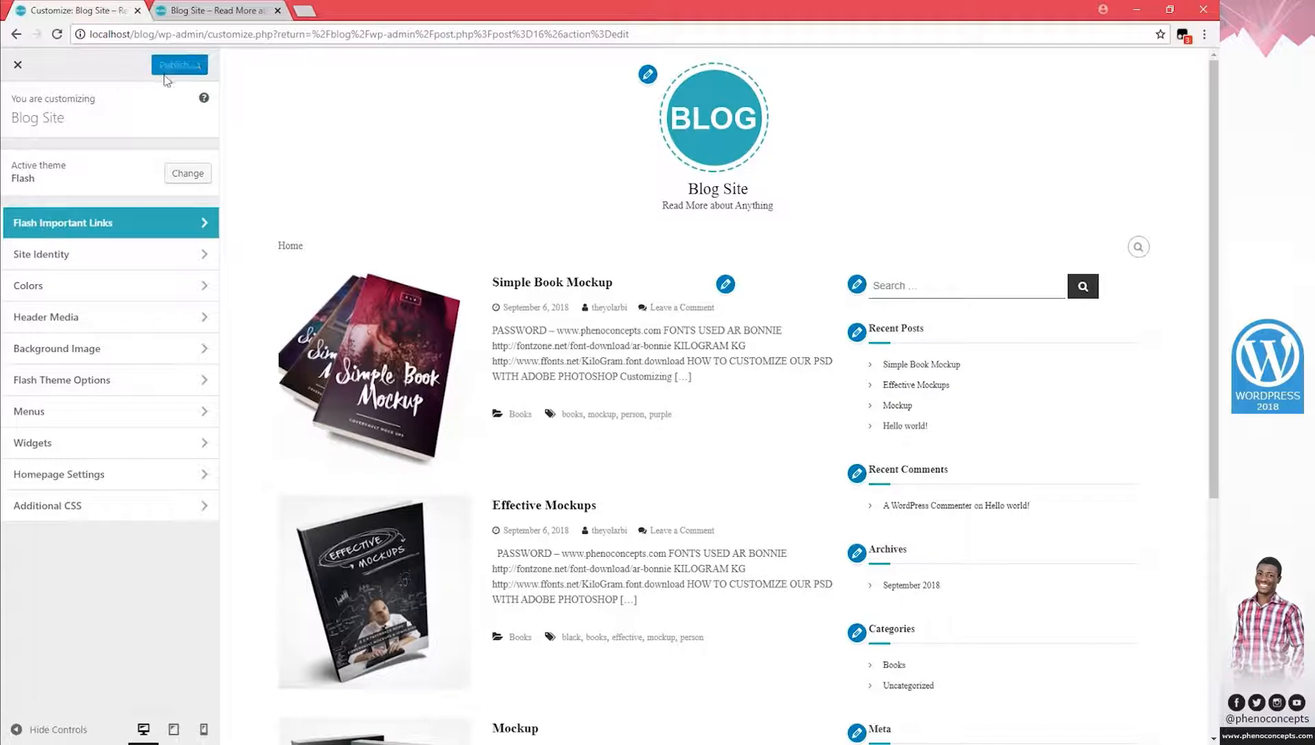
pyautogui.click(18, 66)
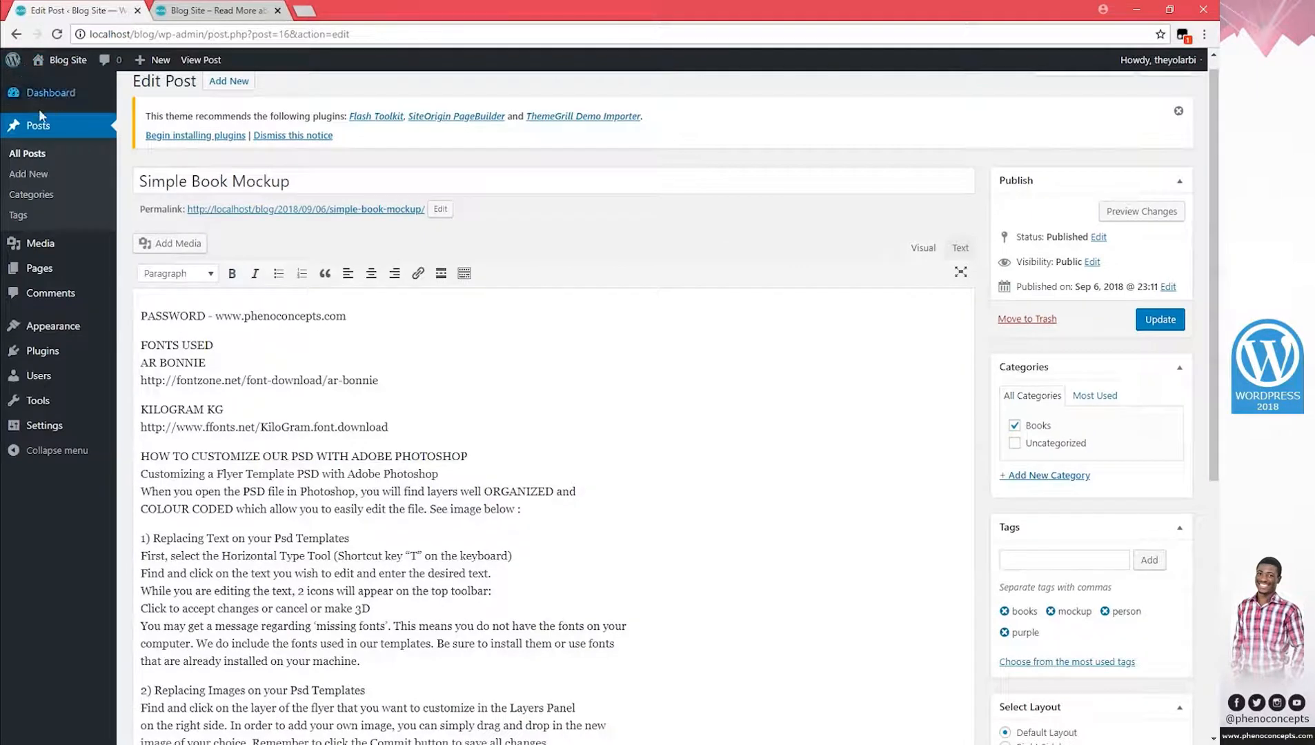
pyautogui.click(210, 10)
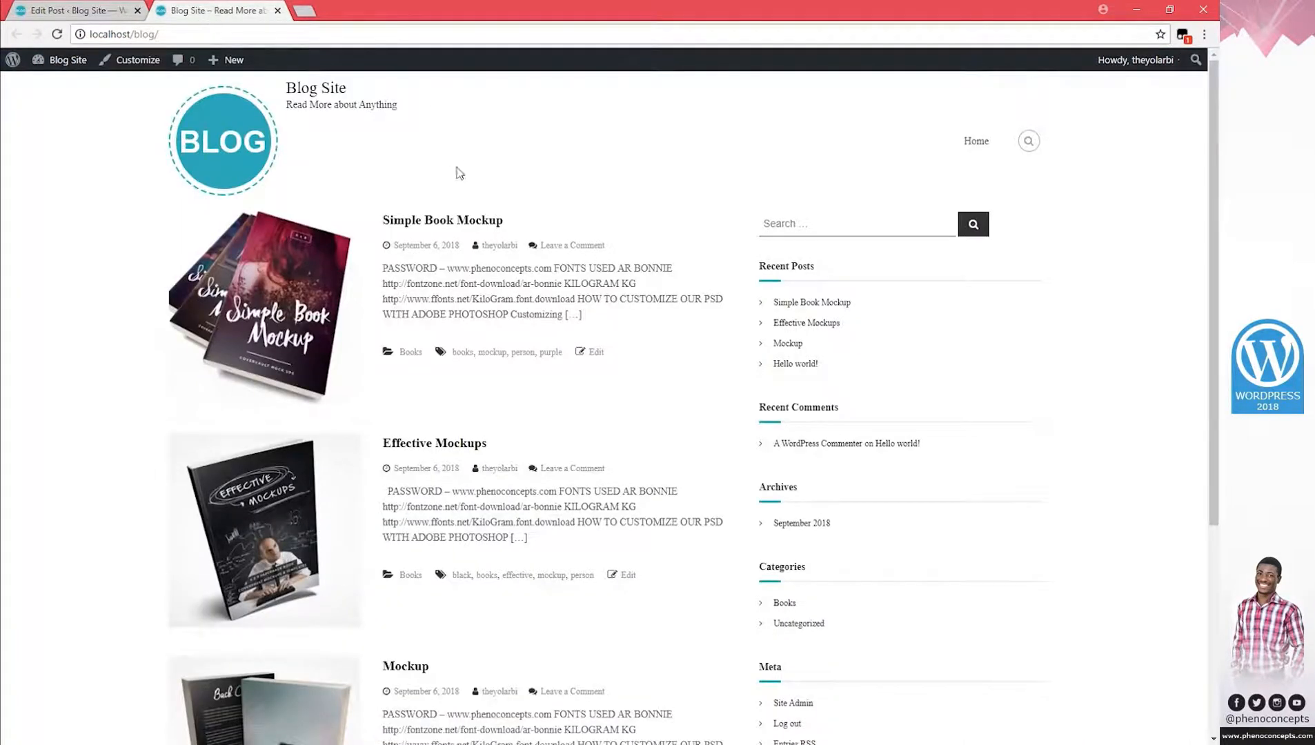
pyautogui.press('F5')
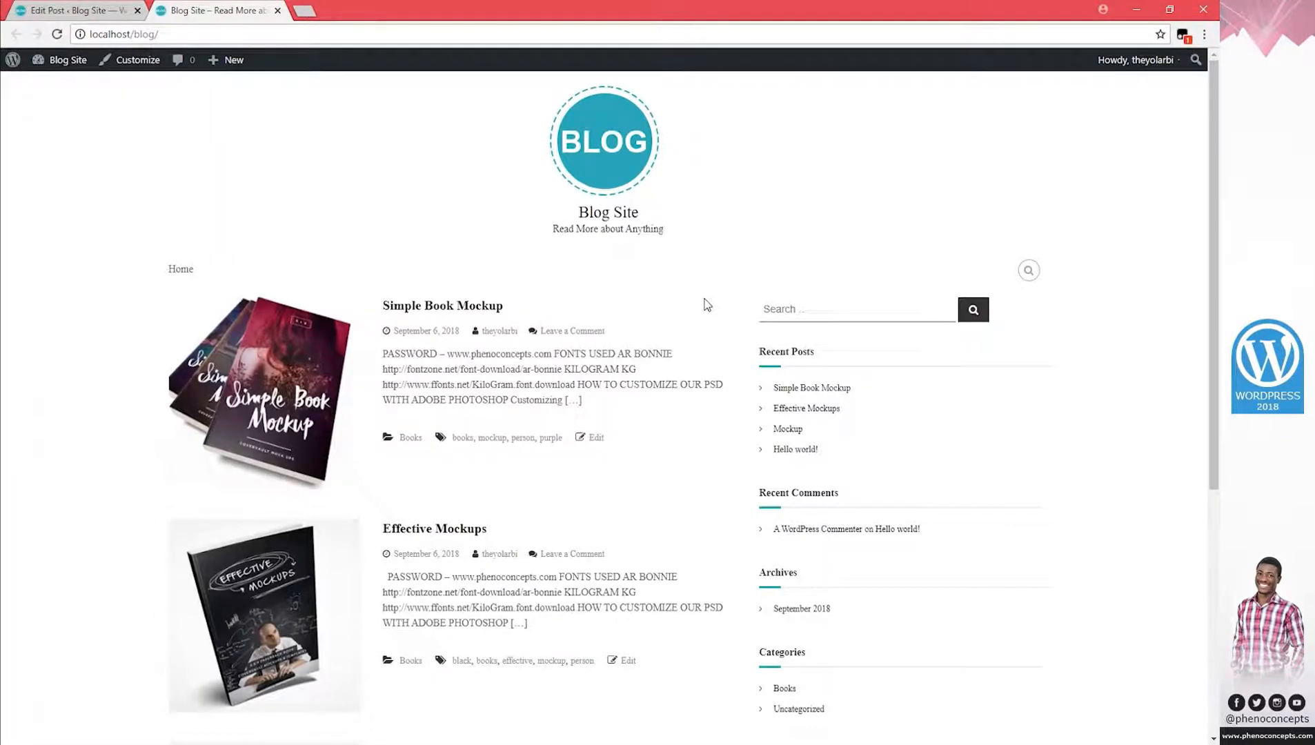
# Scroll through the new homepage header, then return to the Simple Book Mockup editor.
pyautogui.scroll(-5, 706, 304)
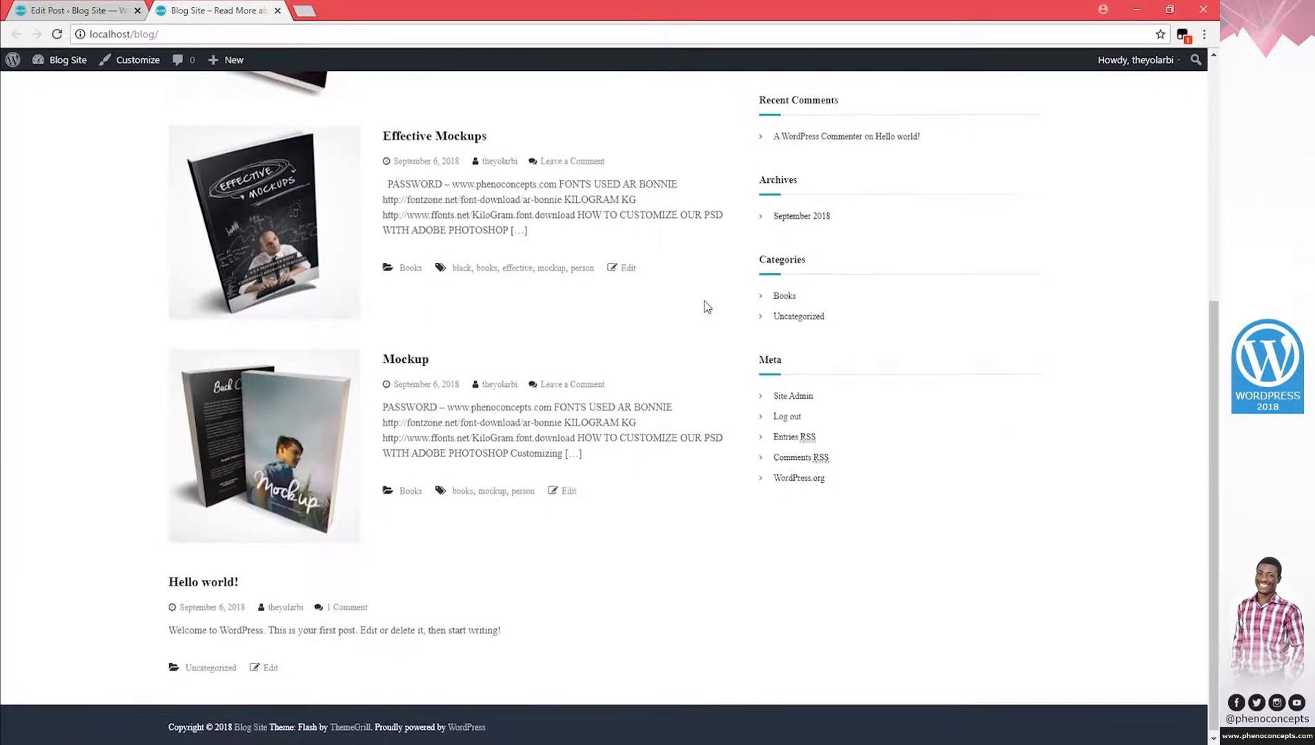
pyautogui.scroll(5, 706, 305)
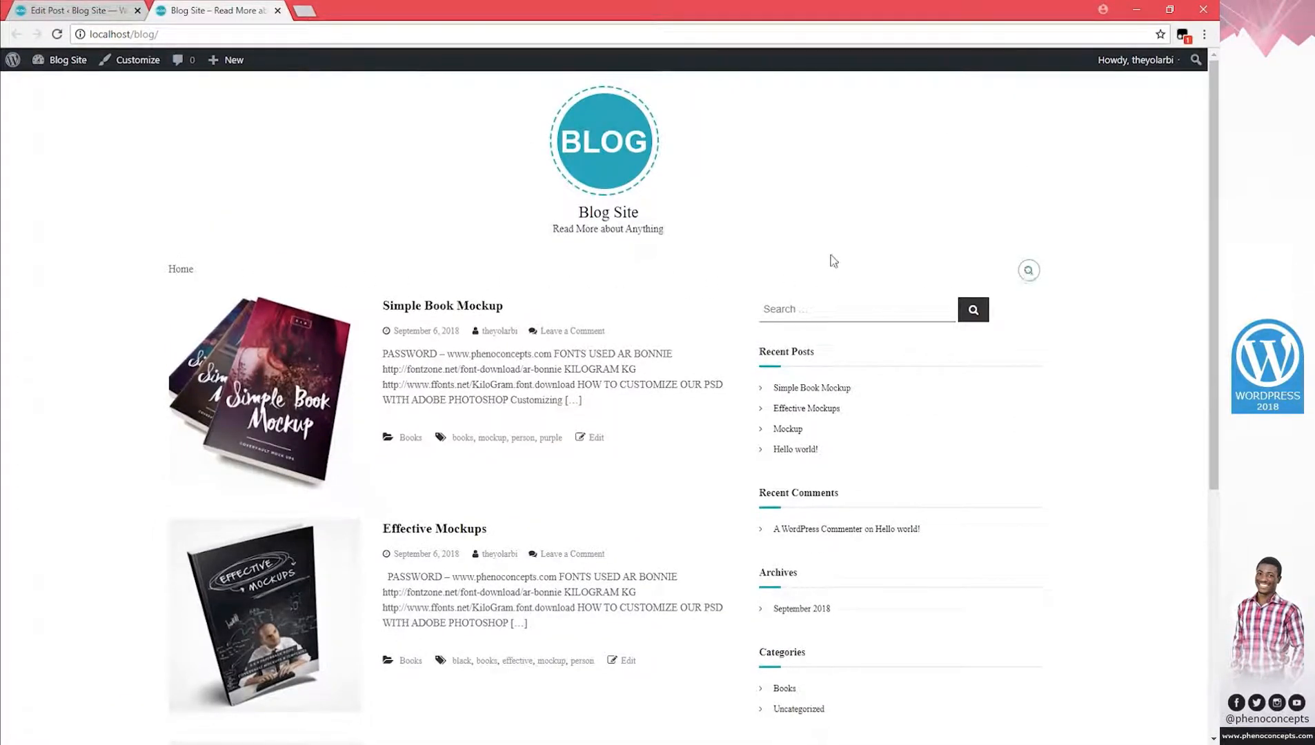
pyautogui.click(62, 10)
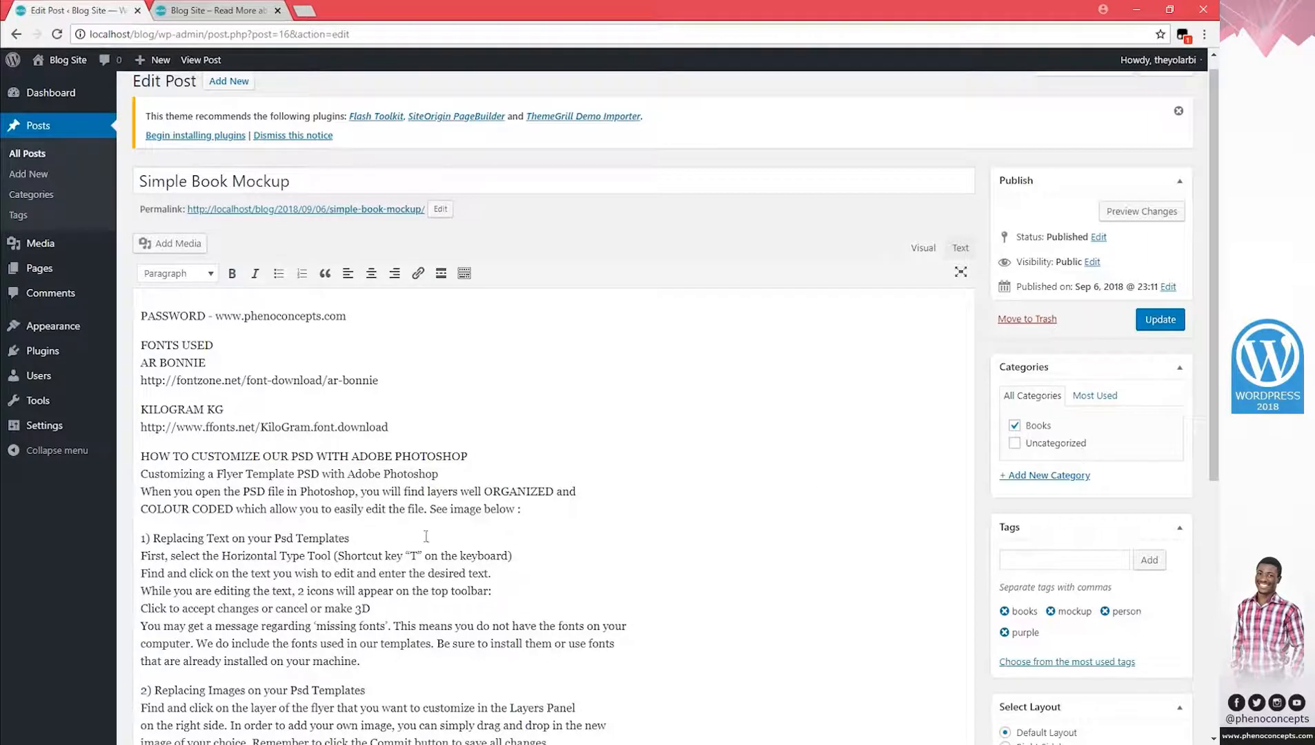
pyautogui.click(168, 744)
pyautogui.click(321, 248)
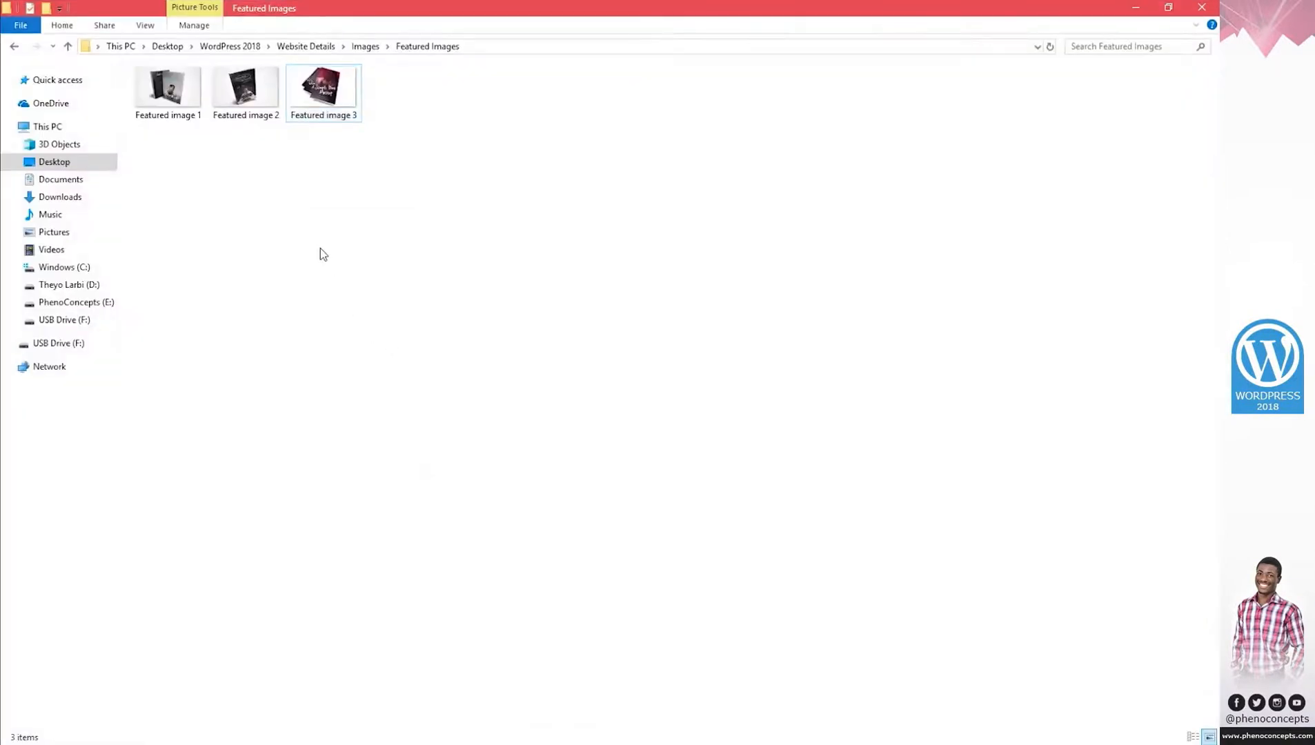
pyautogui.press('BackSpace')
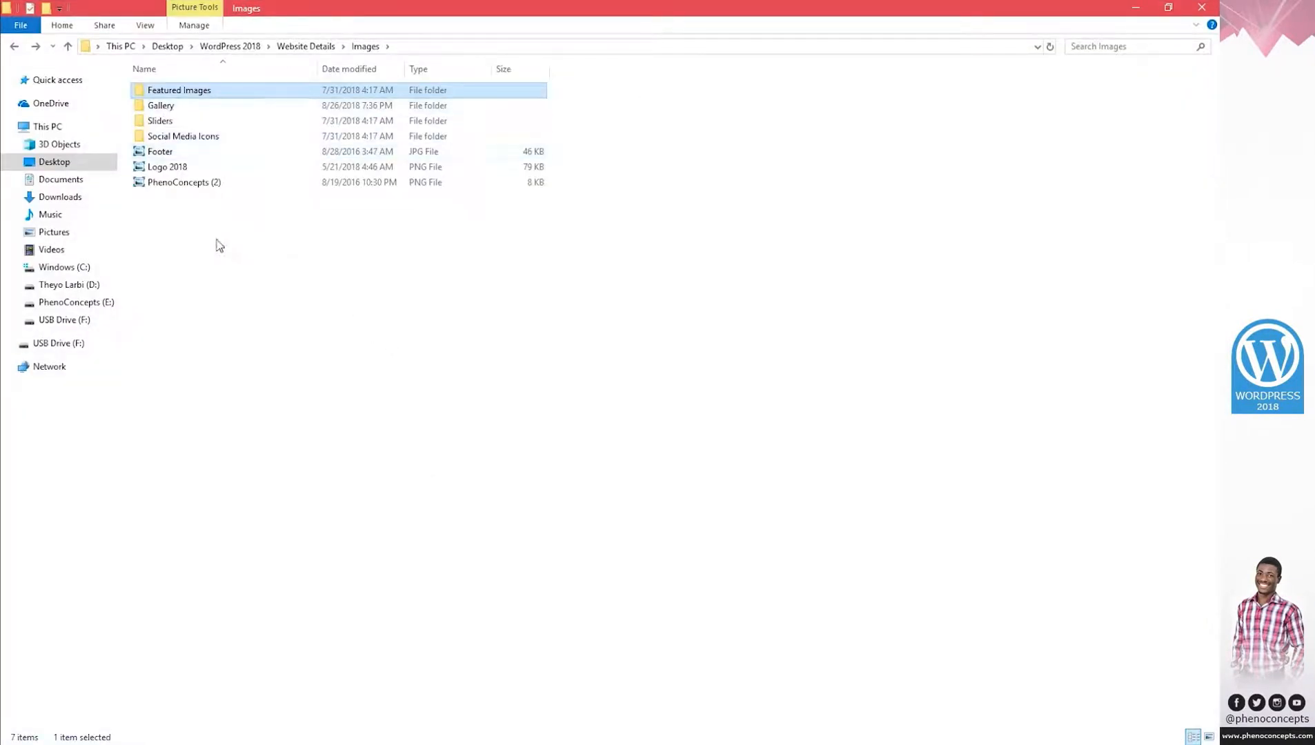
pyautogui.doubleClick(158, 124)
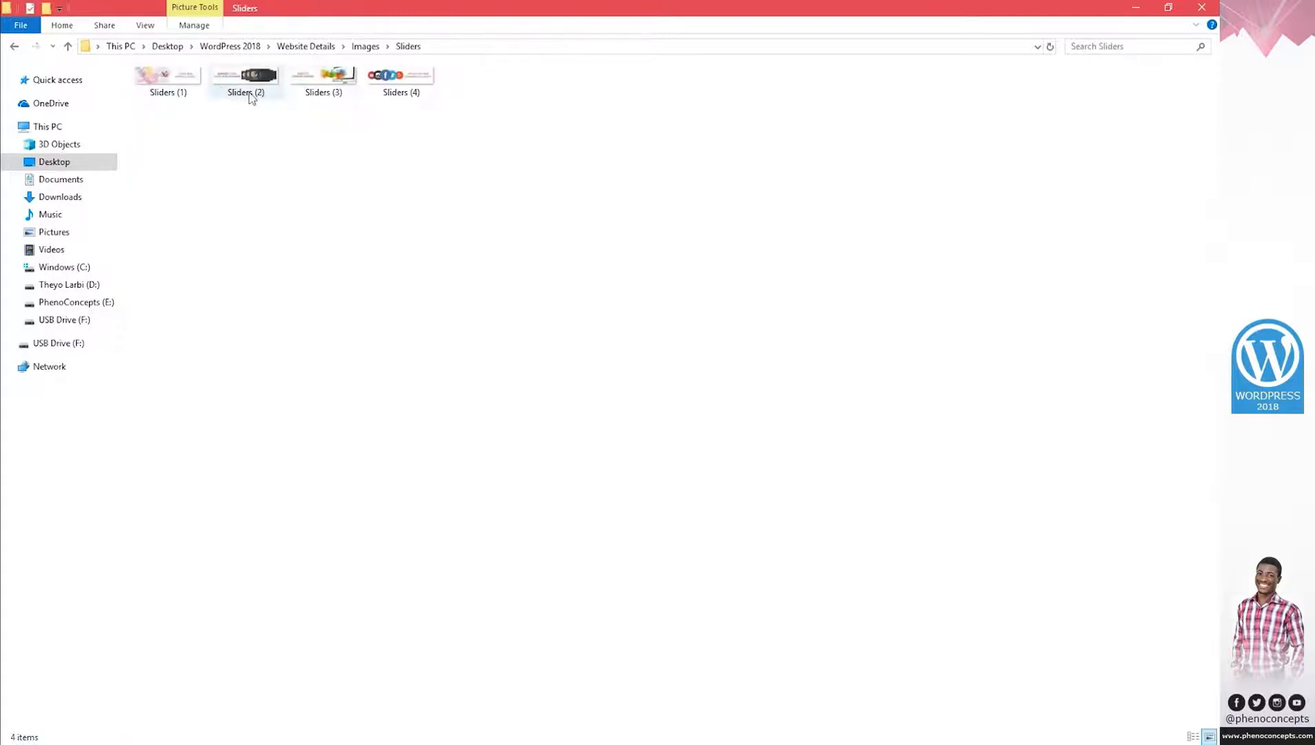
pyautogui.click(257, 744)
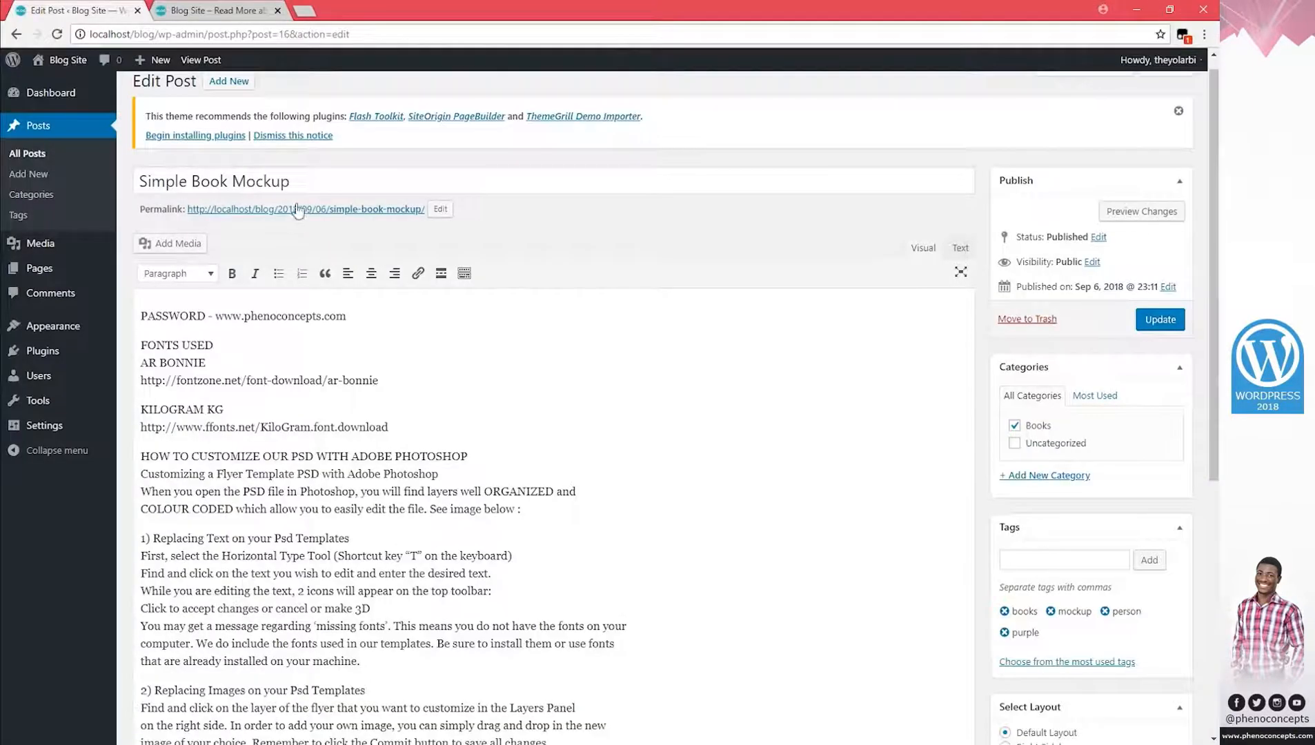
# Create a new post titled 'Slider 1'.
pyautogui.click(233, 83)
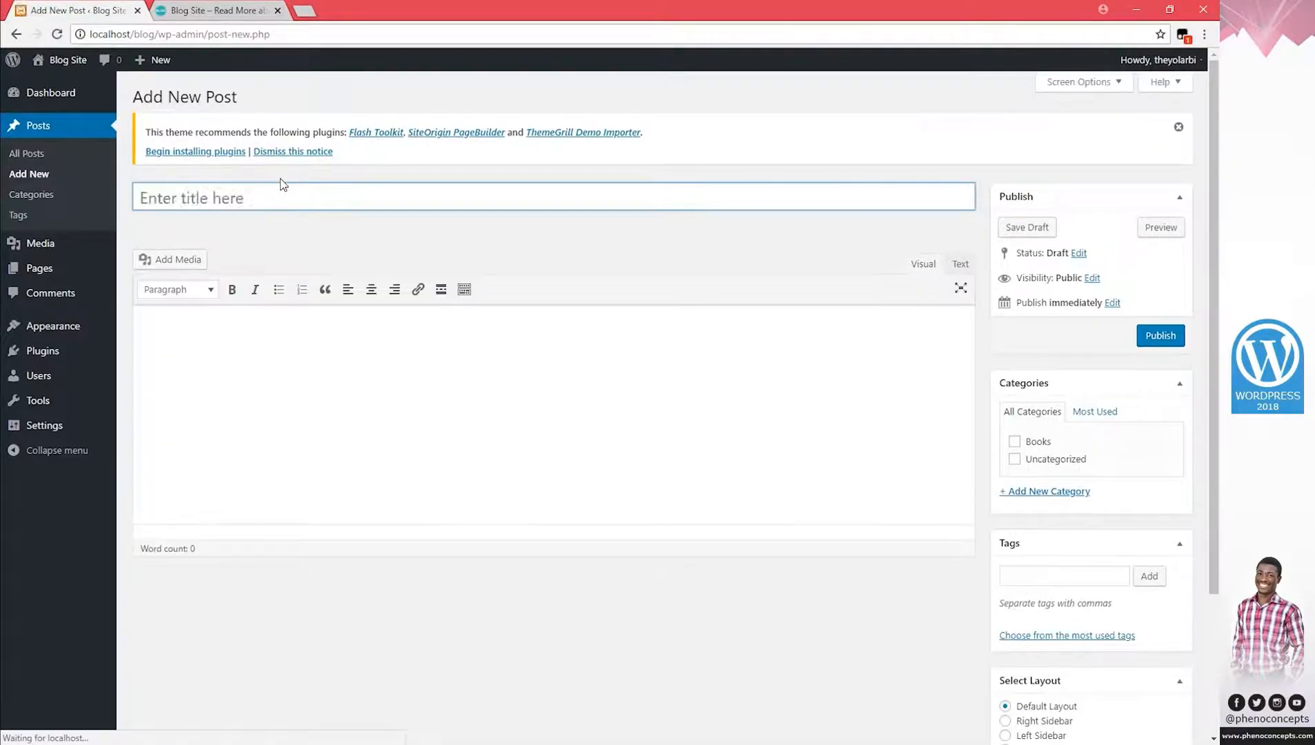
pyautogui.write('Slider 1')
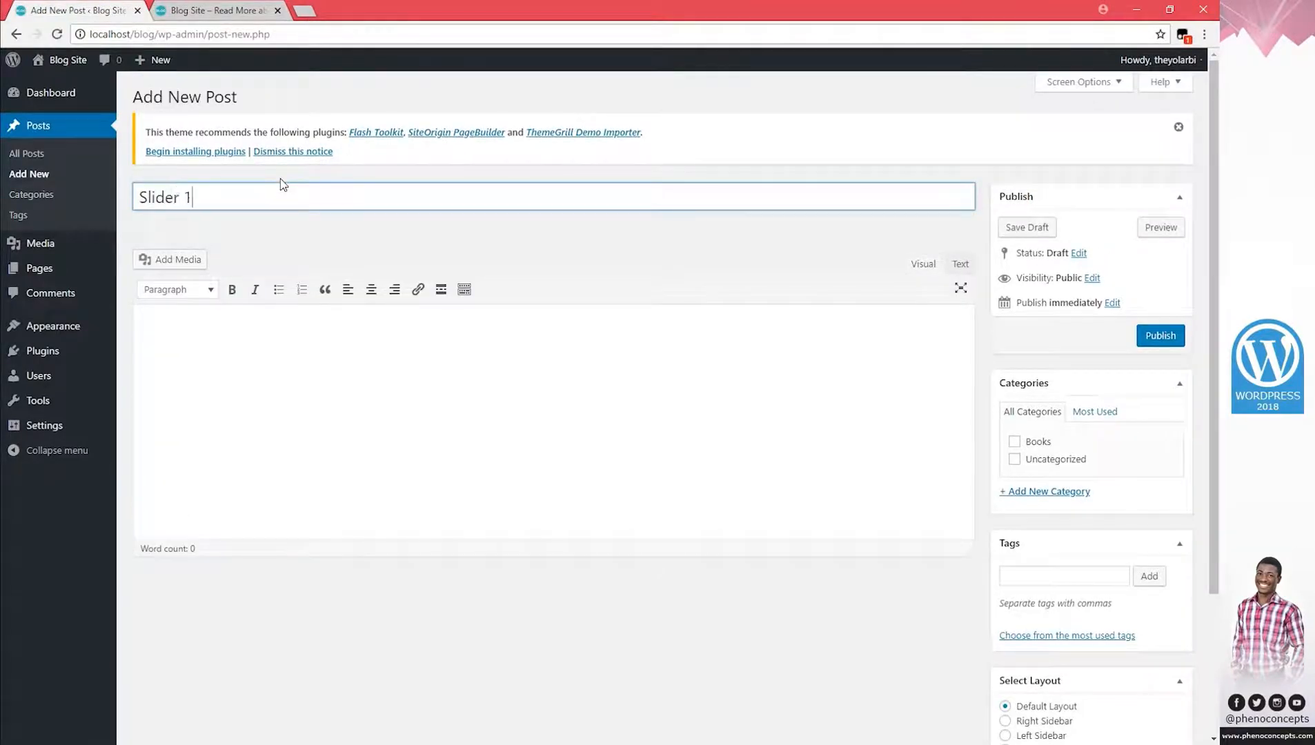
pyautogui.click(381, 412)
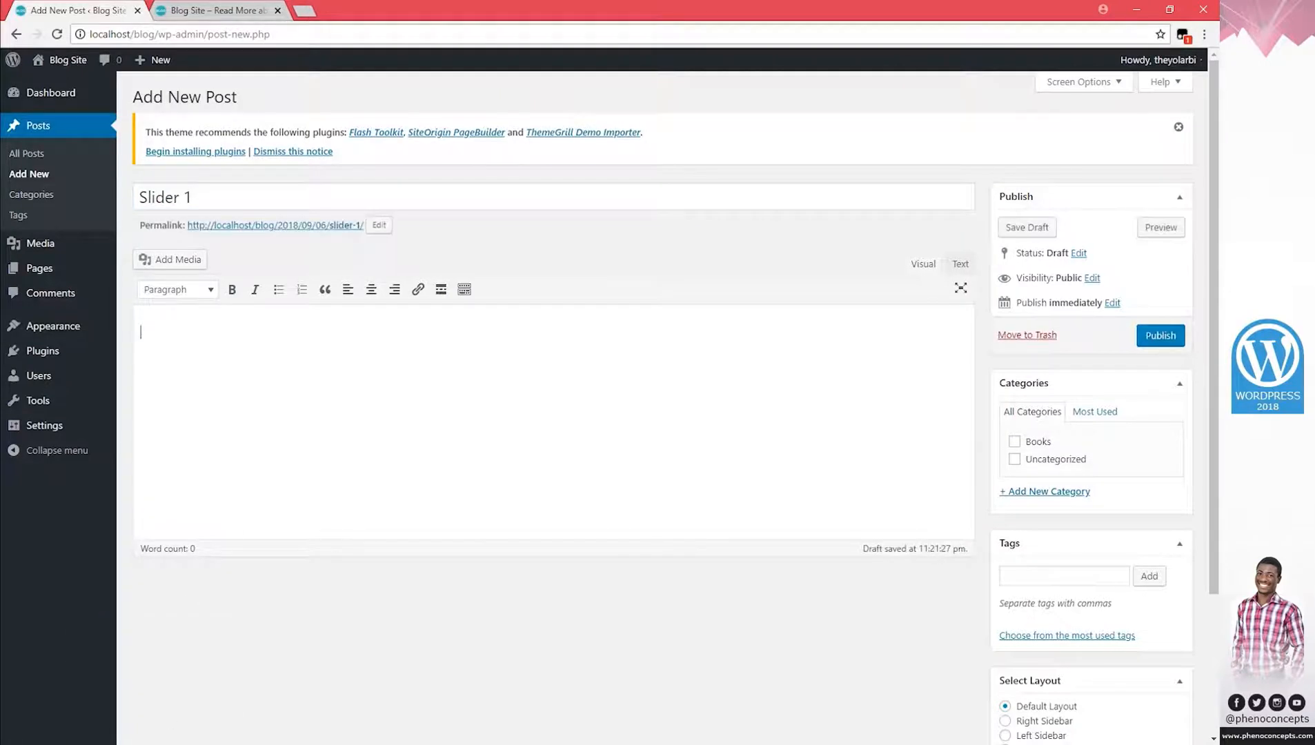
# Copy the Simple Book Mockup body text and paste it into the Slider 1 body.
pyautogui.middleClick(28, 155)
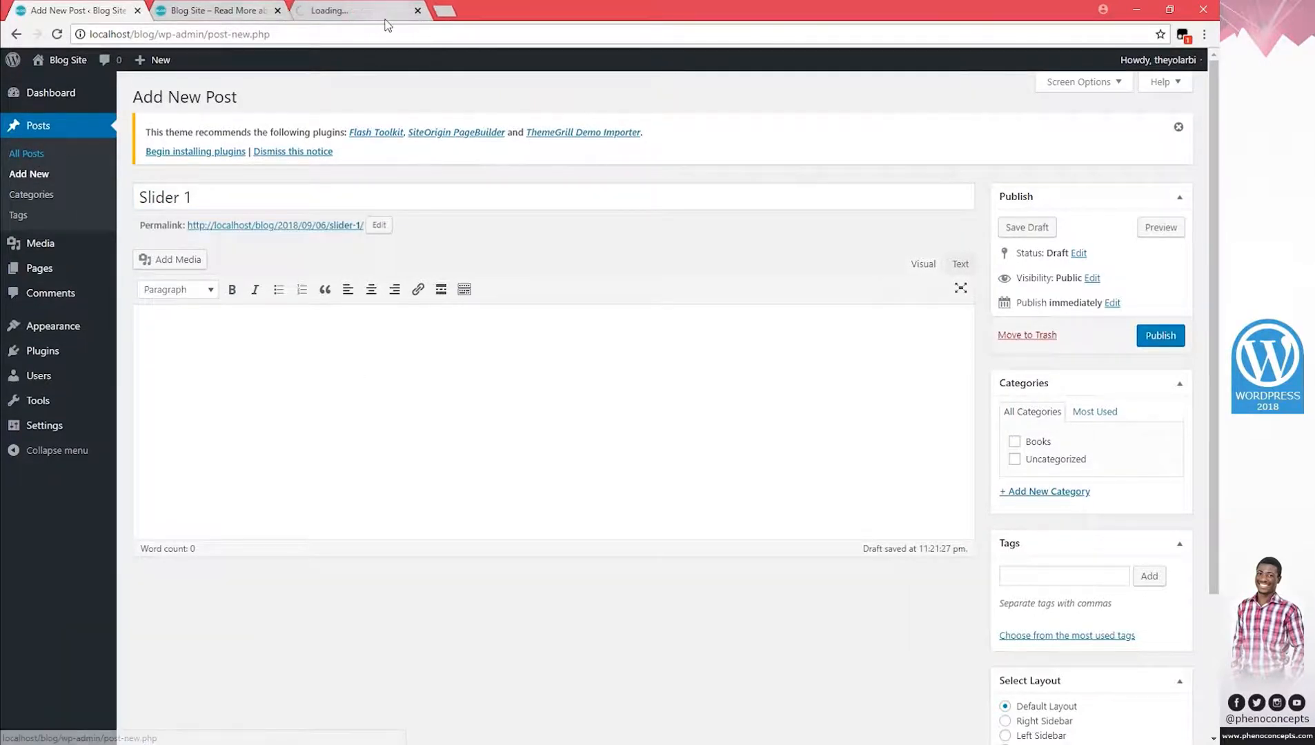
pyautogui.click(379, 12)
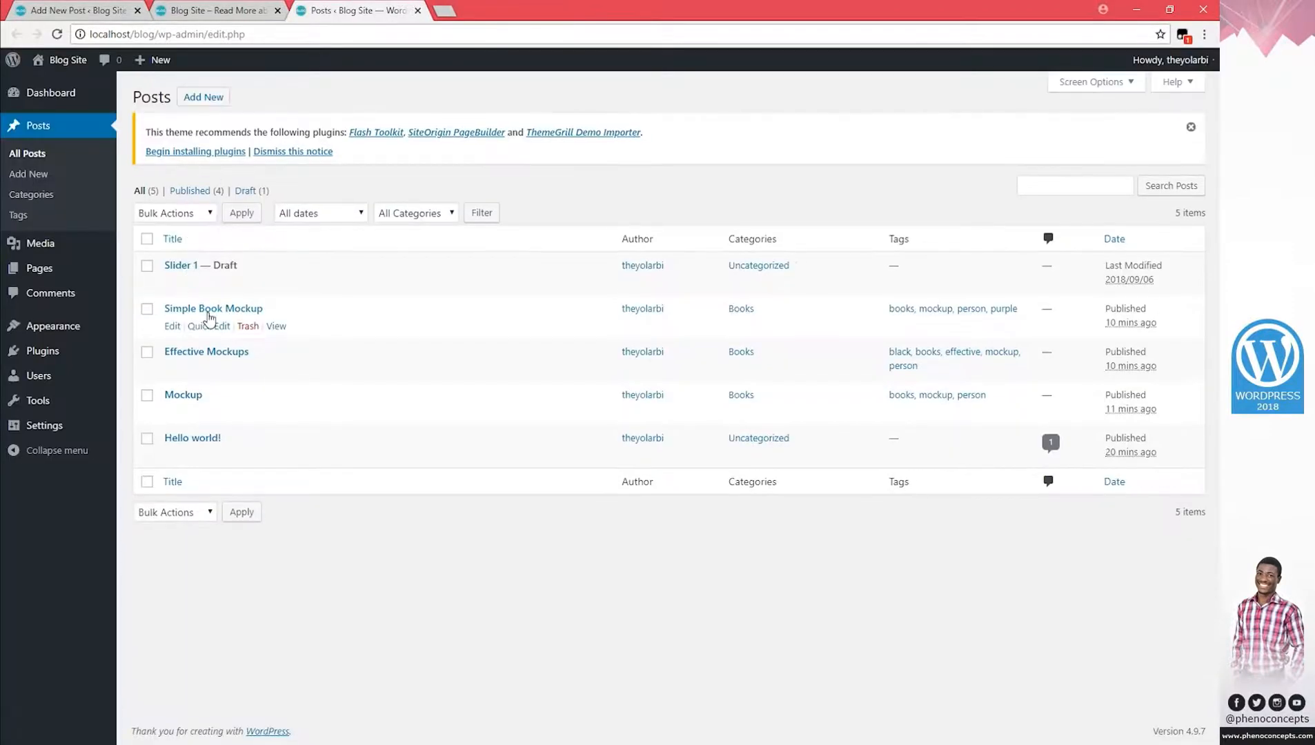
pyautogui.click(209, 316)
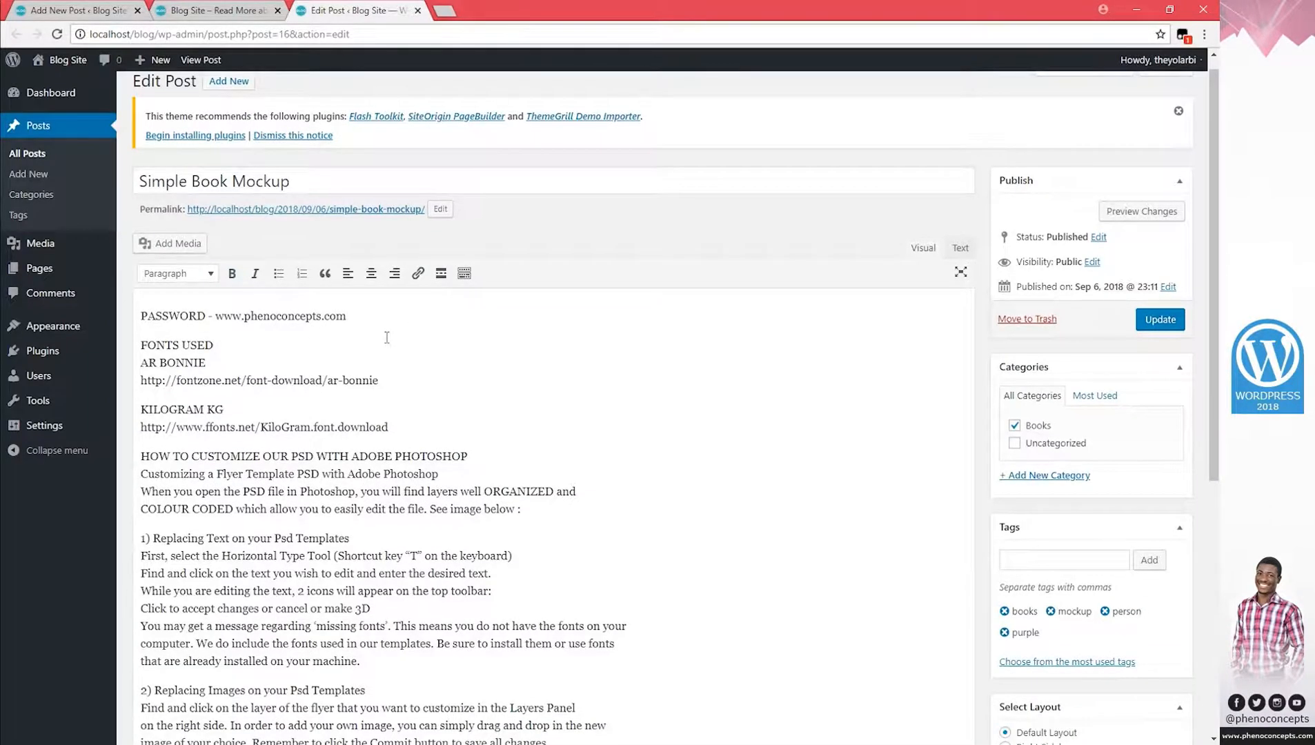
pyautogui.hotkey('ctrl', 'a')
pyautogui.hotkey('ctrl', 'w')
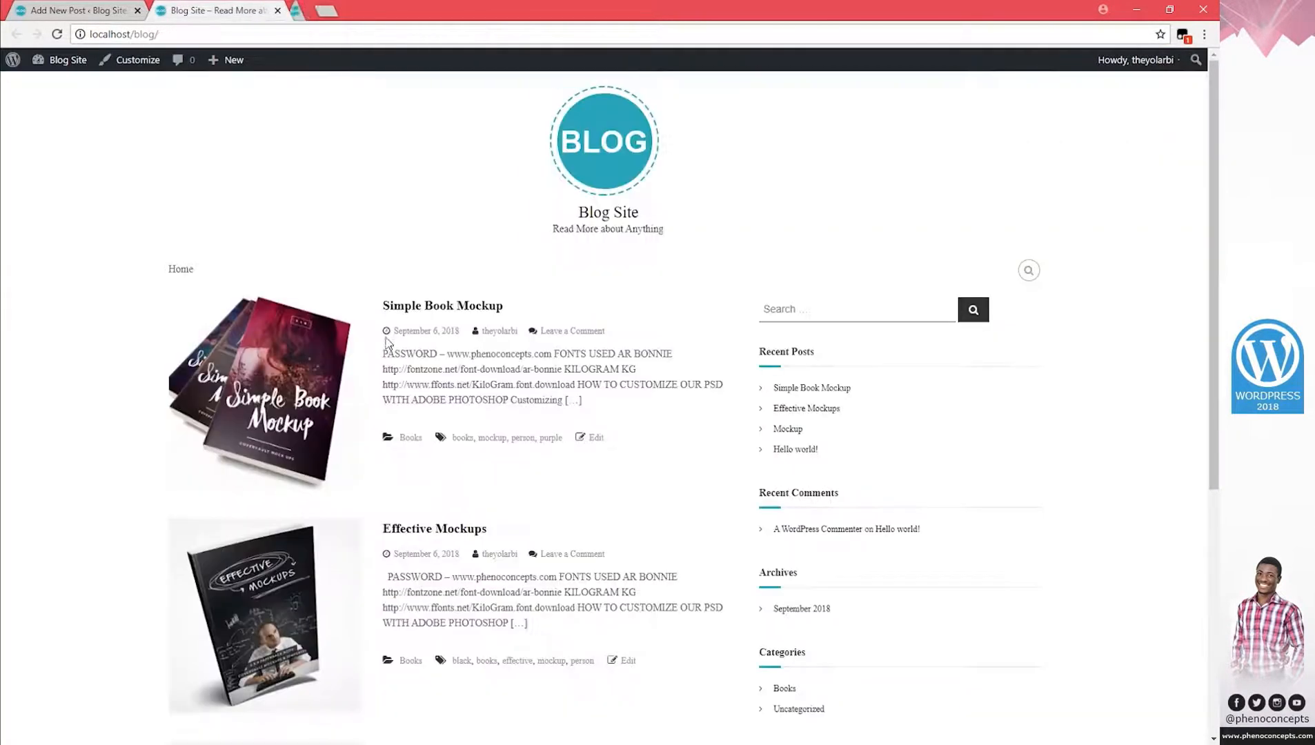
pyautogui.hotkey('ctrl', 'shift', 'Tab')
pyautogui.hotkey('ctrl', 'v')
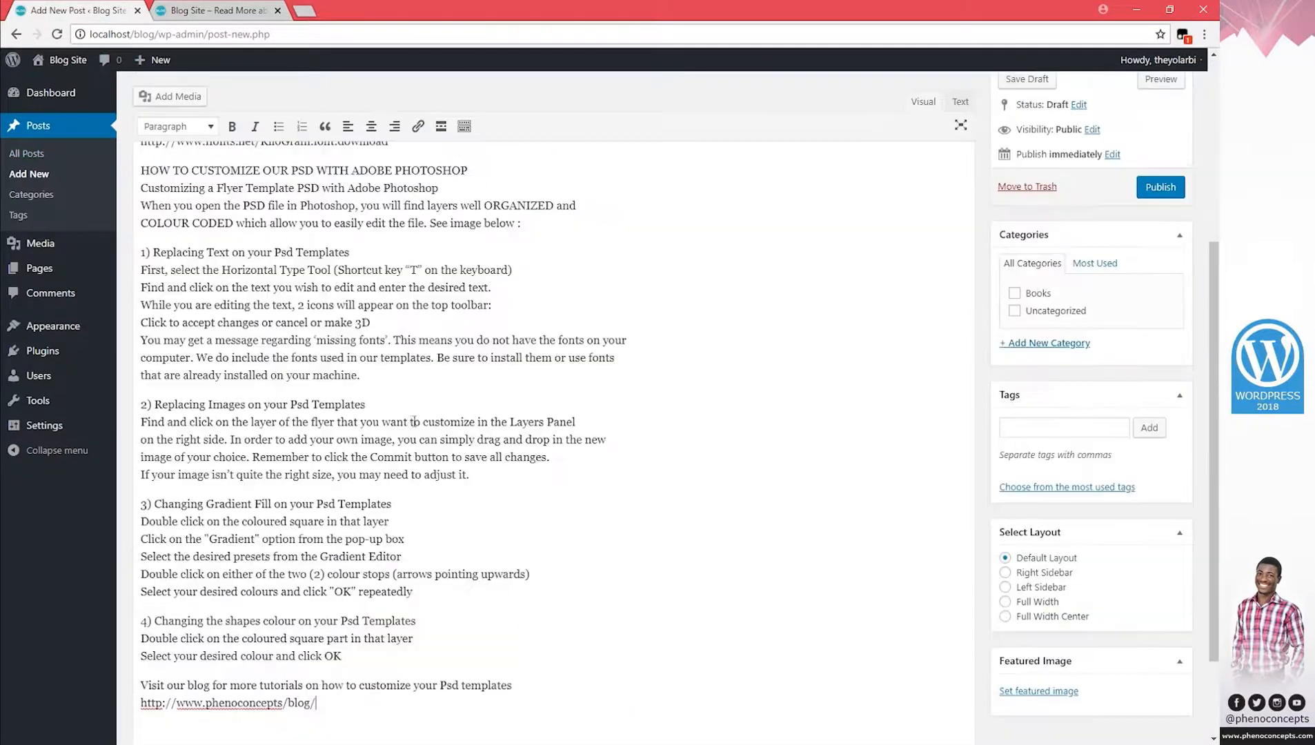
pyautogui.scroll(-2, 1013, 636)
# Upload Sliders (1).jpg from Website Details > Sliders and make it the featured image.
pyautogui.click(1039, 691)
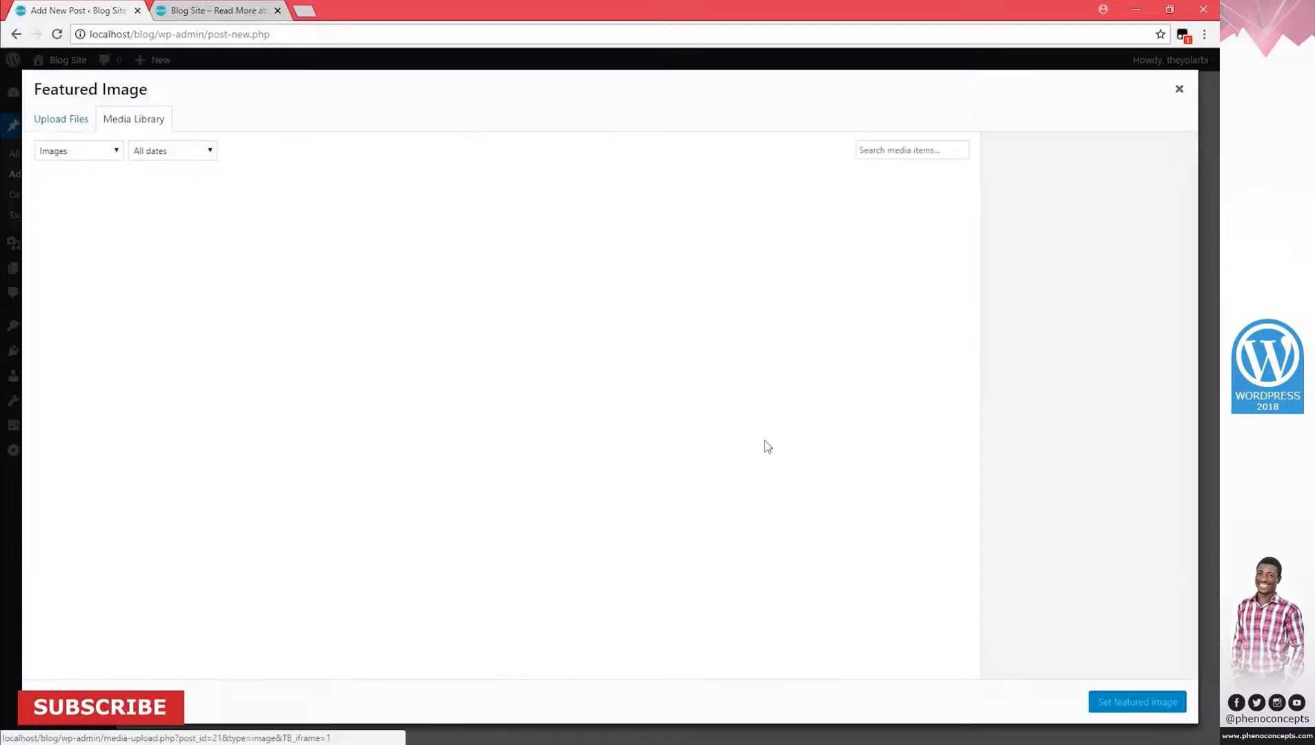
pyautogui.click(88, 123)
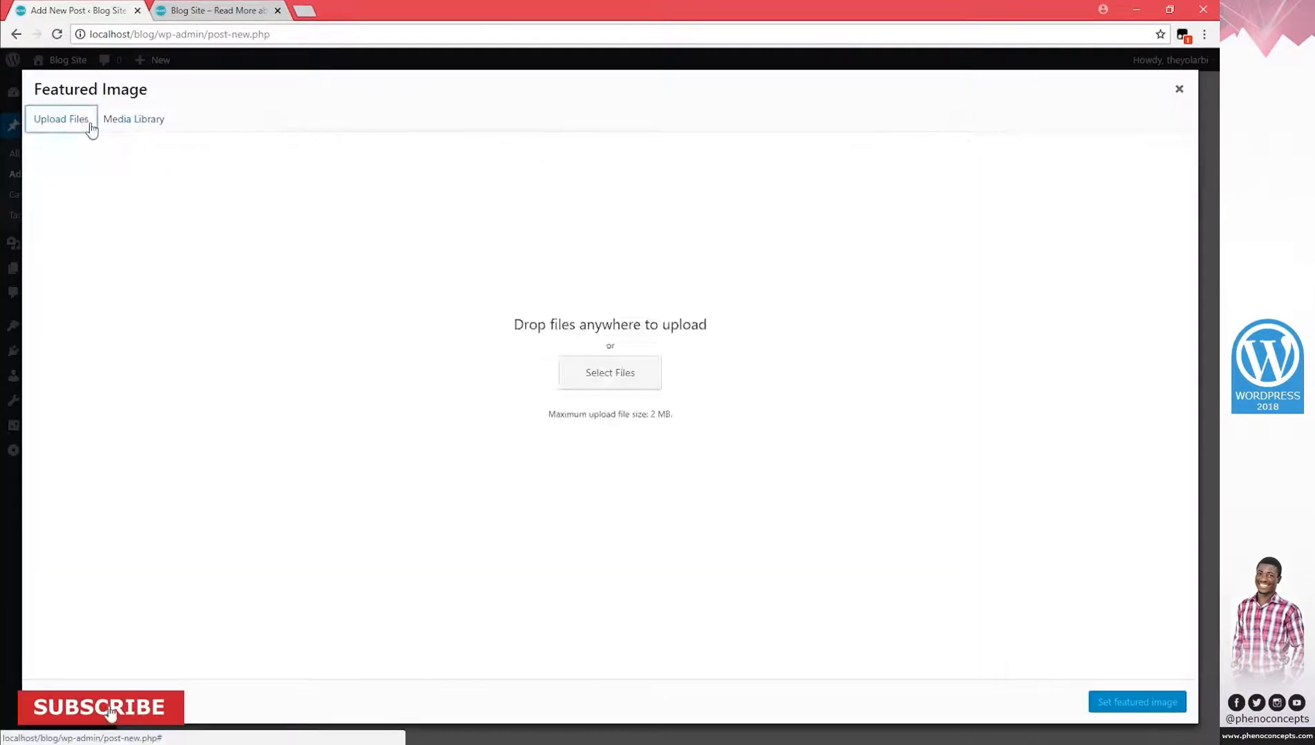
pyautogui.click(563, 378)
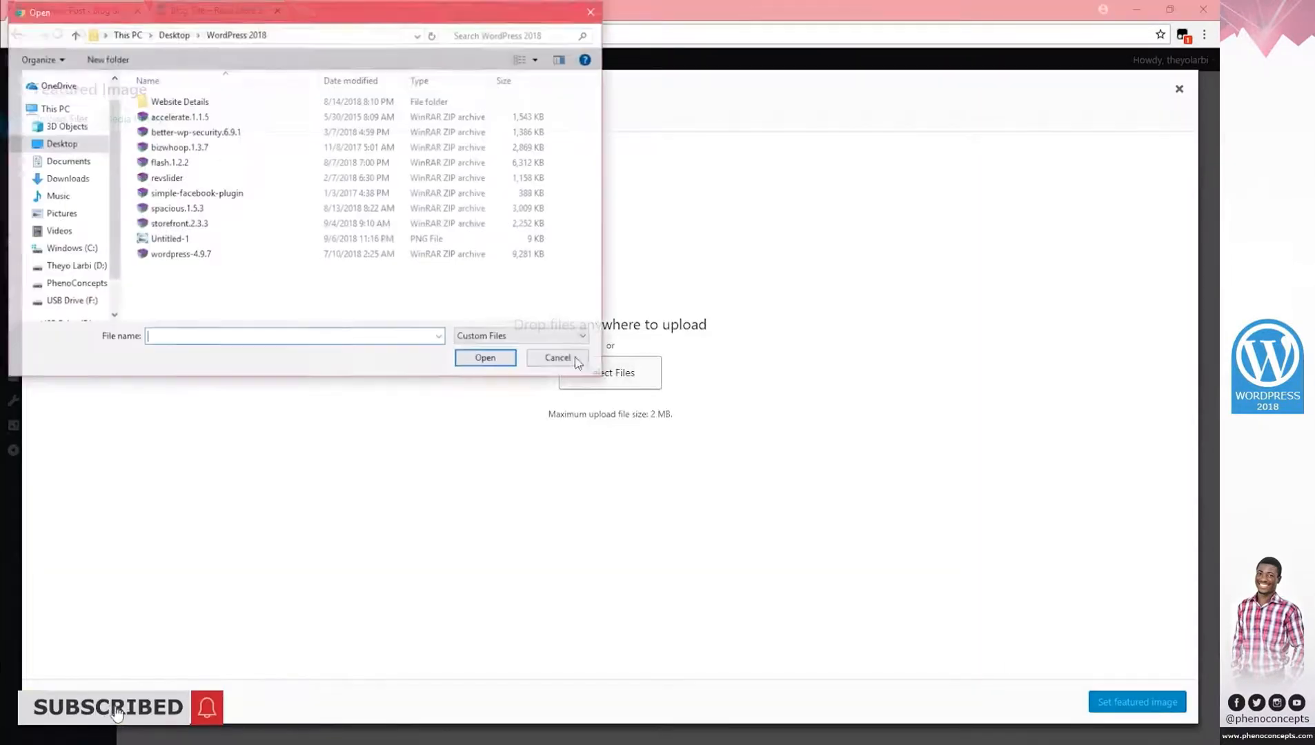
pyautogui.doubleClick(178, 102)
pyautogui.doubleClick(176, 132)
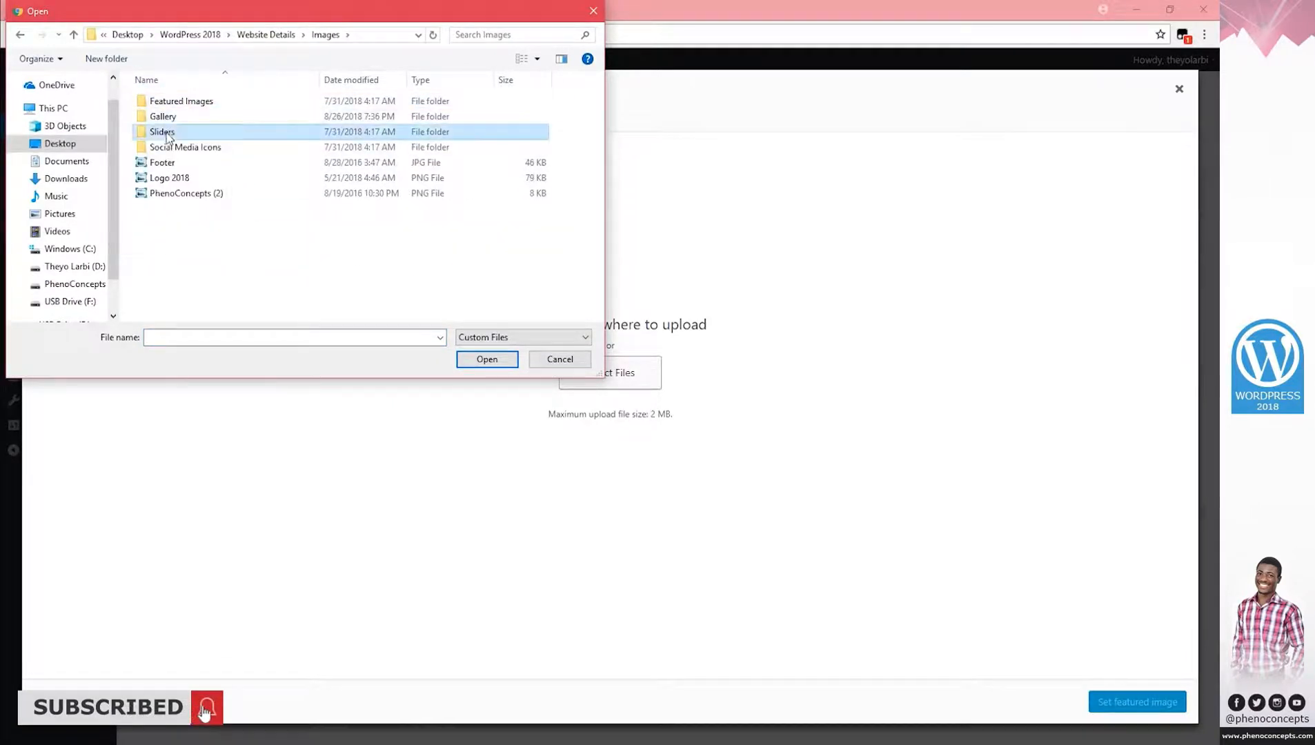
pyautogui.click(177, 138)
pyautogui.click(499, 361)
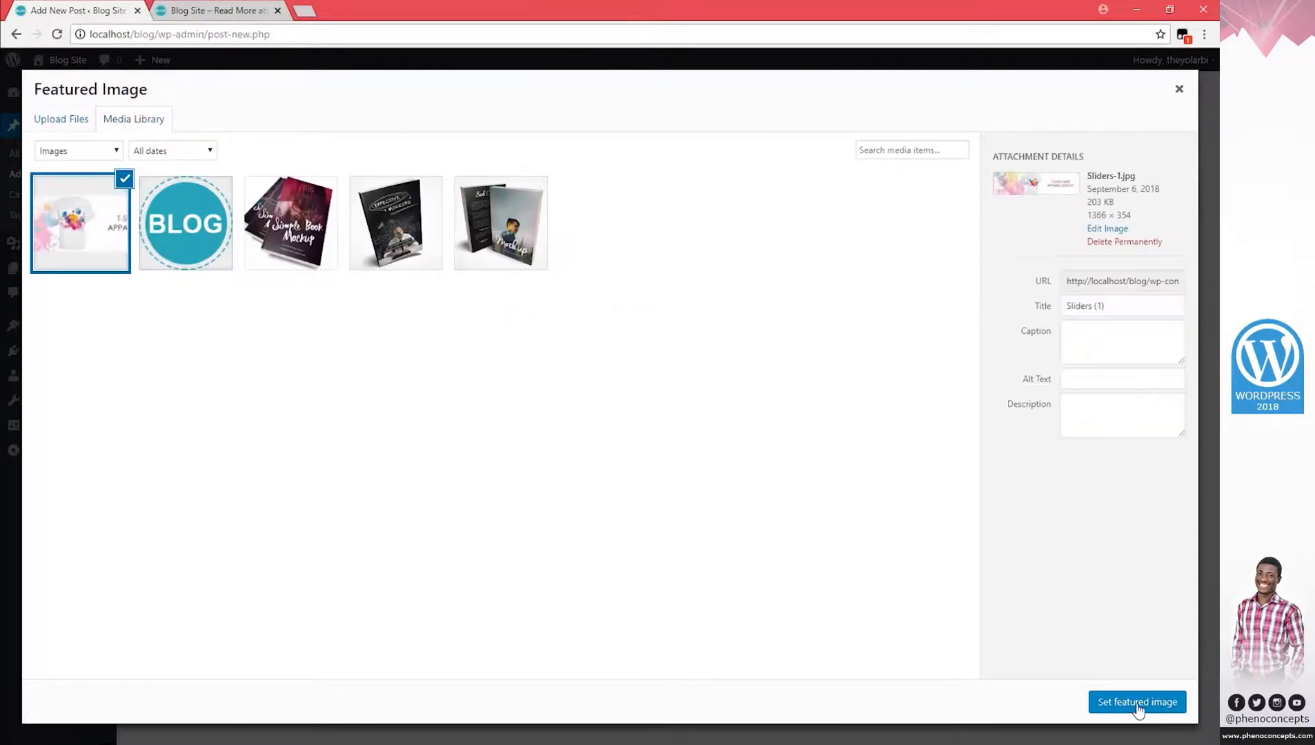
pyautogui.click(1137, 703)
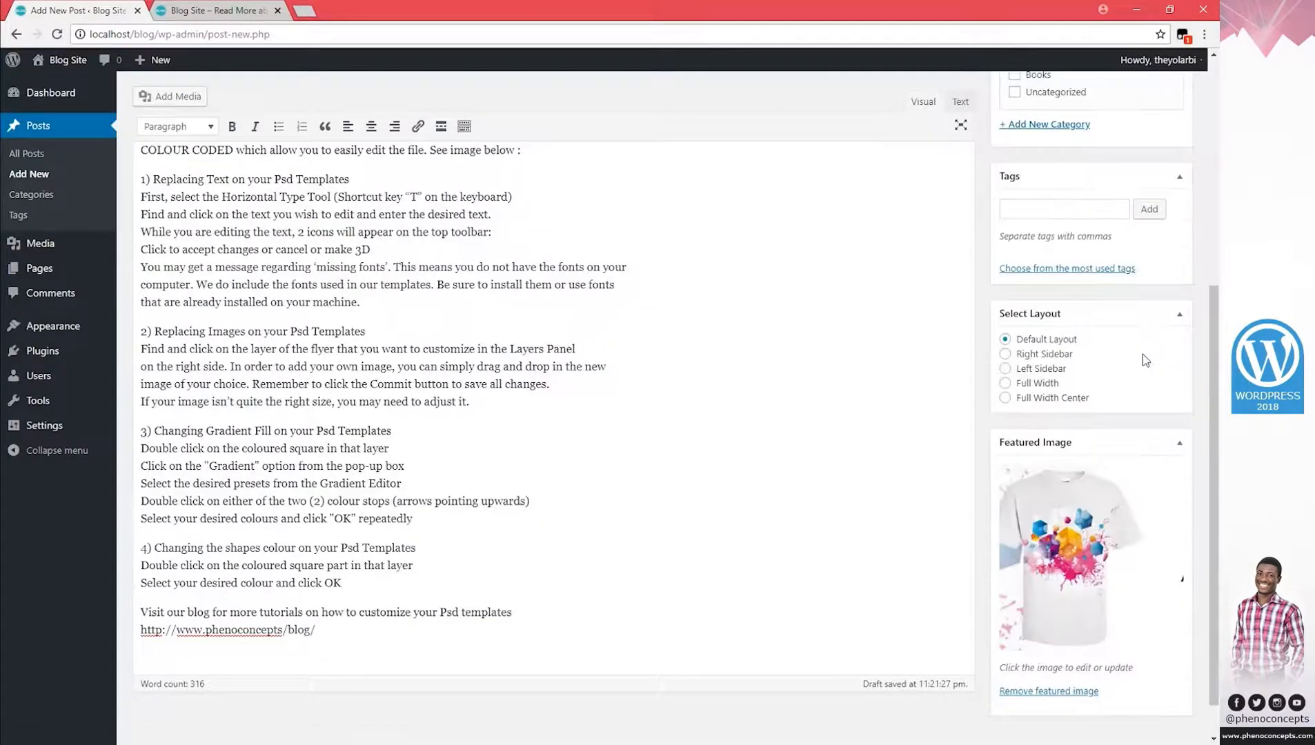
pyautogui.click(1082, 209)
# Add the tags slider and t shirts to the Slider 1 post.
pyautogui.scroll(3, 1082, 376)
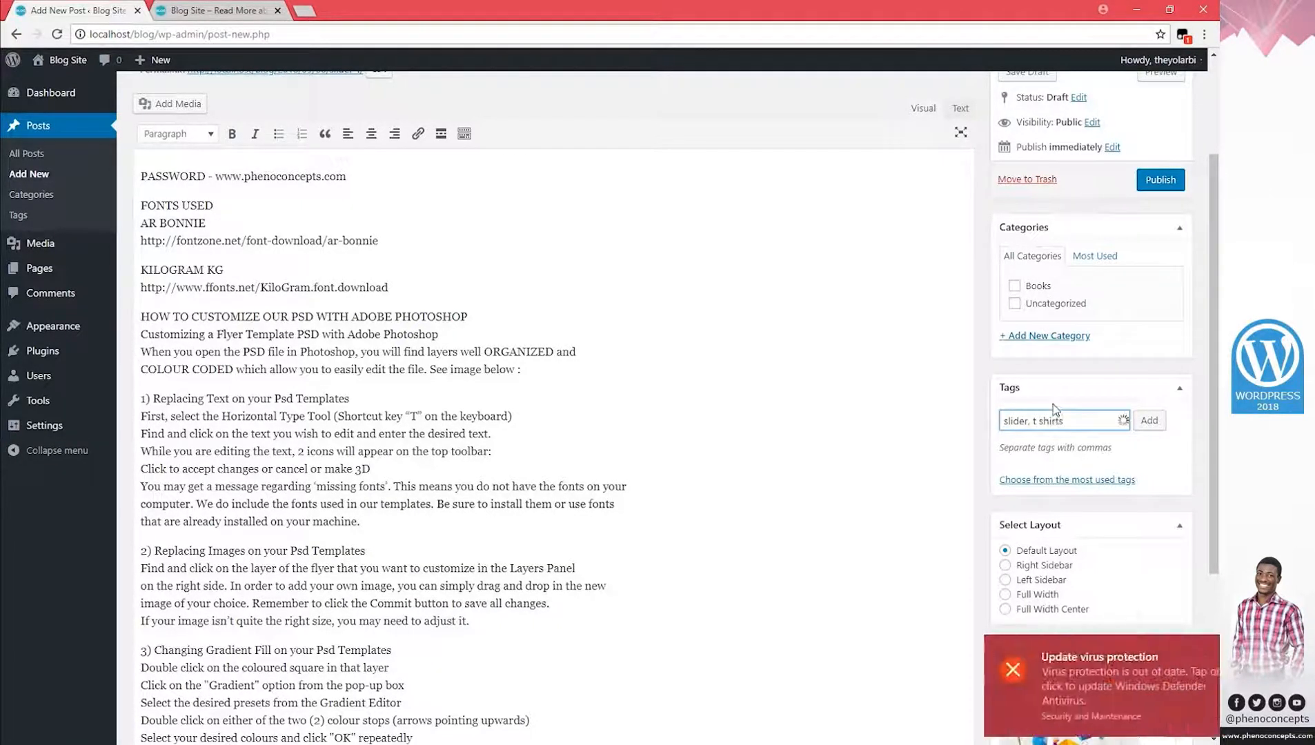
pyautogui.click(1149, 420)
pyautogui.click(1197, 650)
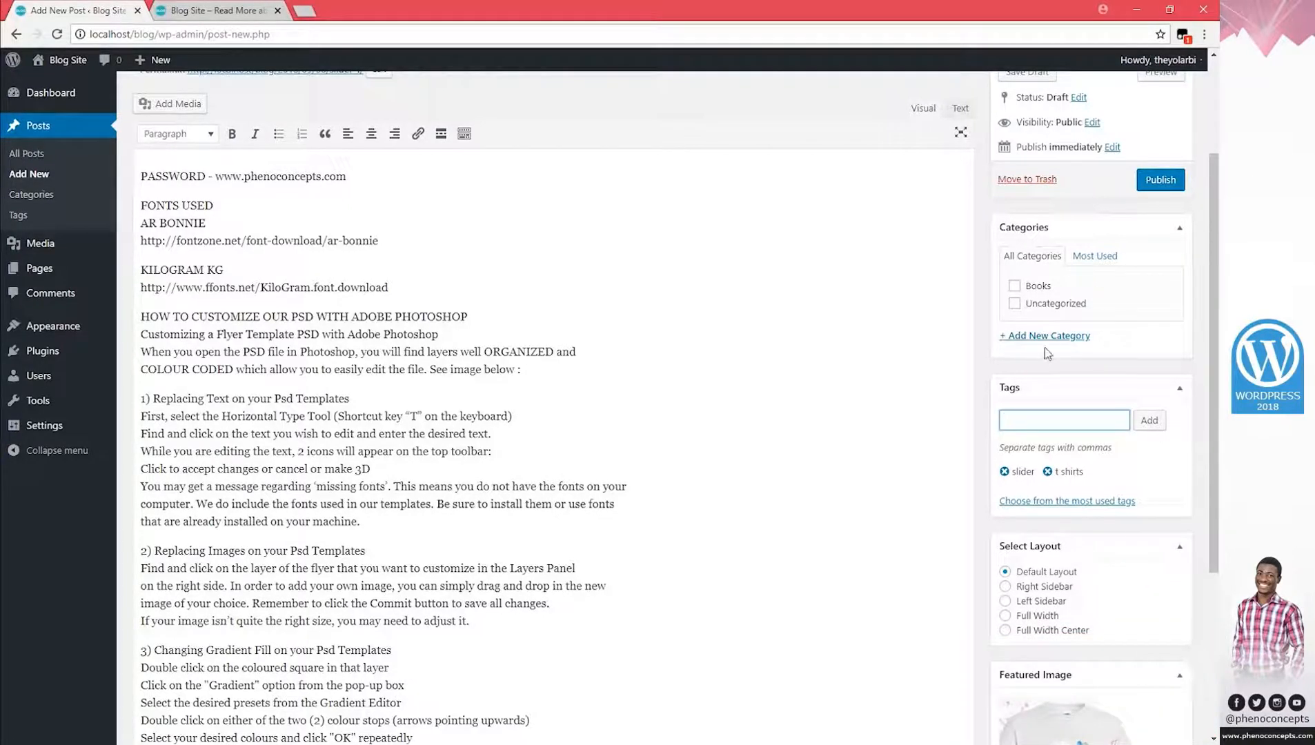
# Enter Slider as a new category name and publish the Slider 1 post.
pyautogui.click(1065, 336)
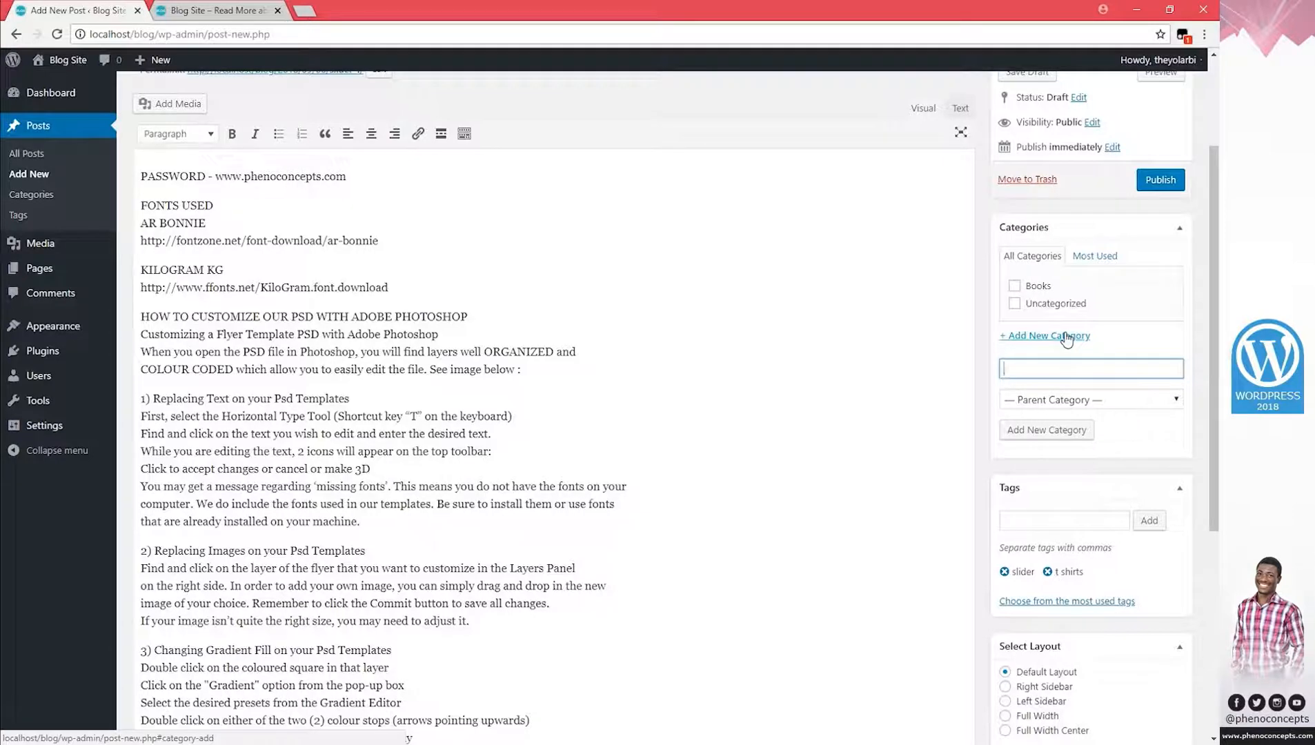
pyautogui.write('Slider')
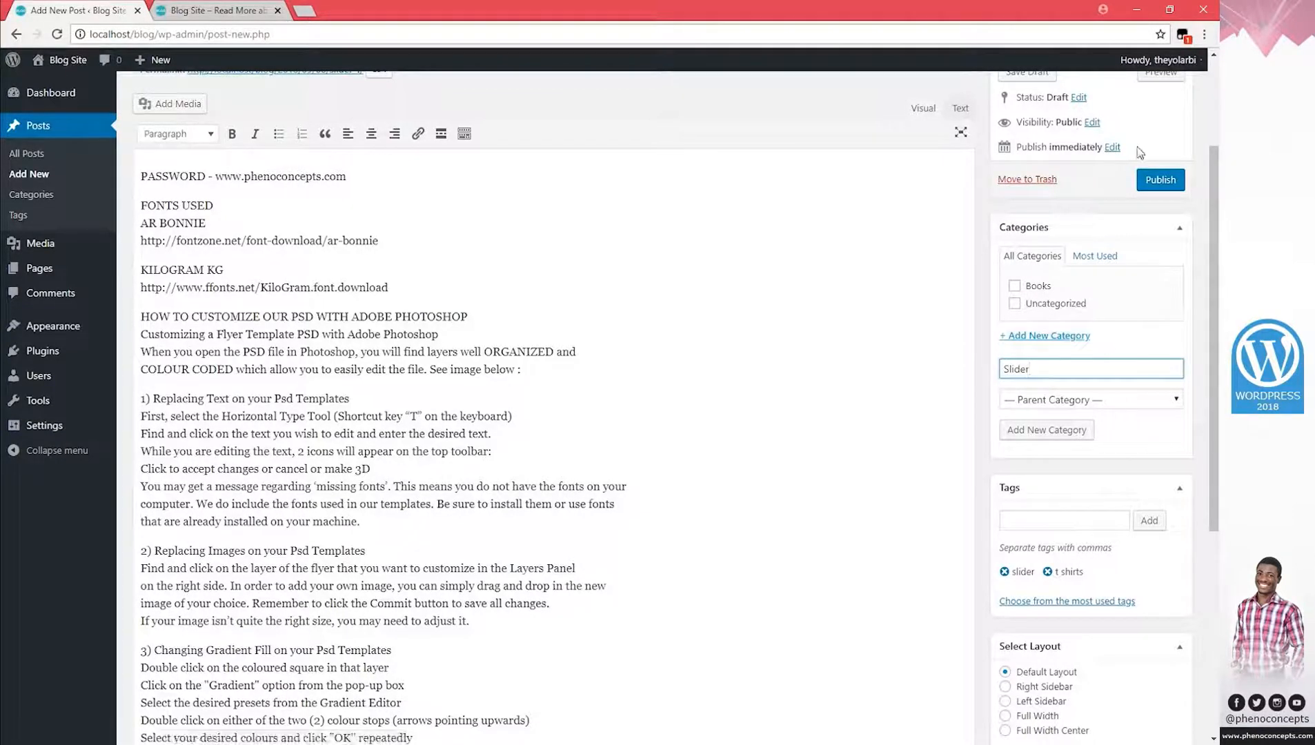
pyautogui.click(1159, 180)
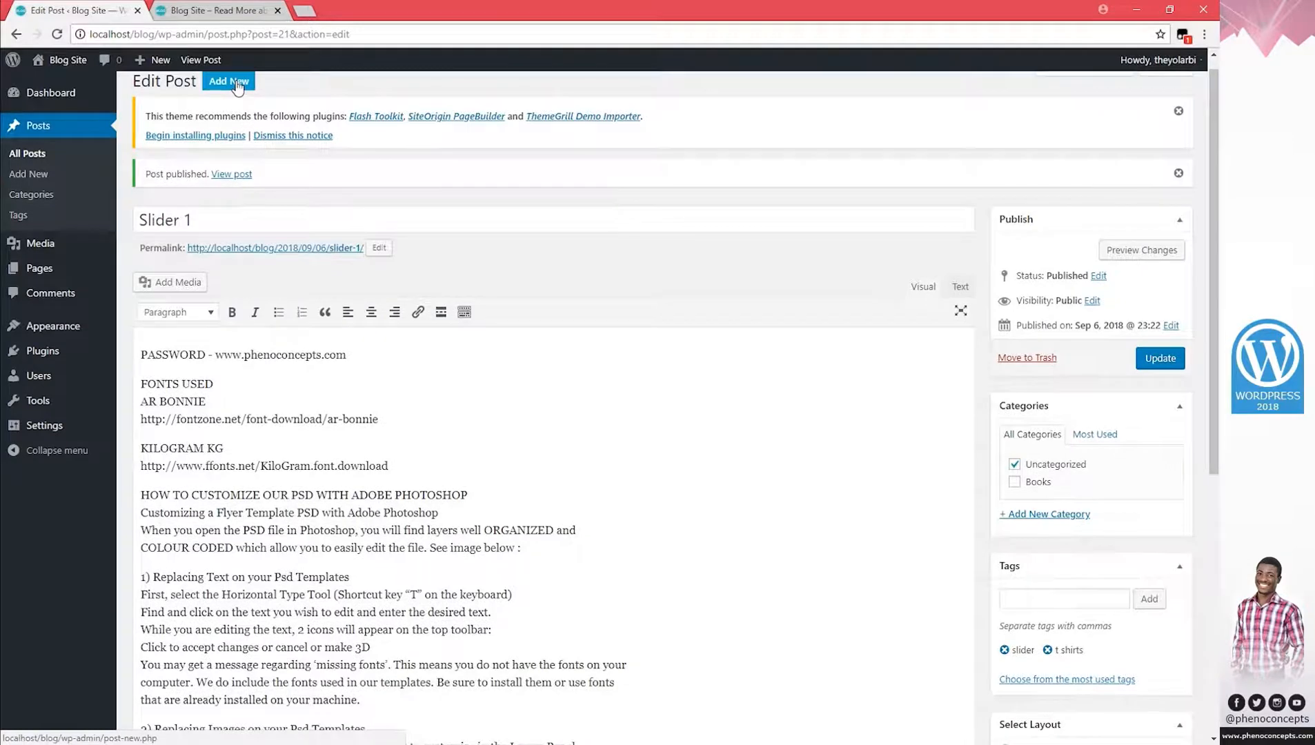
# Start a new post titled Slider 2 and paste the tutorial text into its body.
pyautogui.keyDown('ctrl'); pyautogui.click(238, 87); pyautogui.keyUp('ctrl')
pyautogui.keyDown('ctrl'); pyautogui.click(238, 87); pyautogui.keyUp('ctrl')
pyautogui.keyDown('ctrl'); pyautogui.click(237, 88); pyautogui.keyUp('ctrl')
pyautogui.click(137, 10)
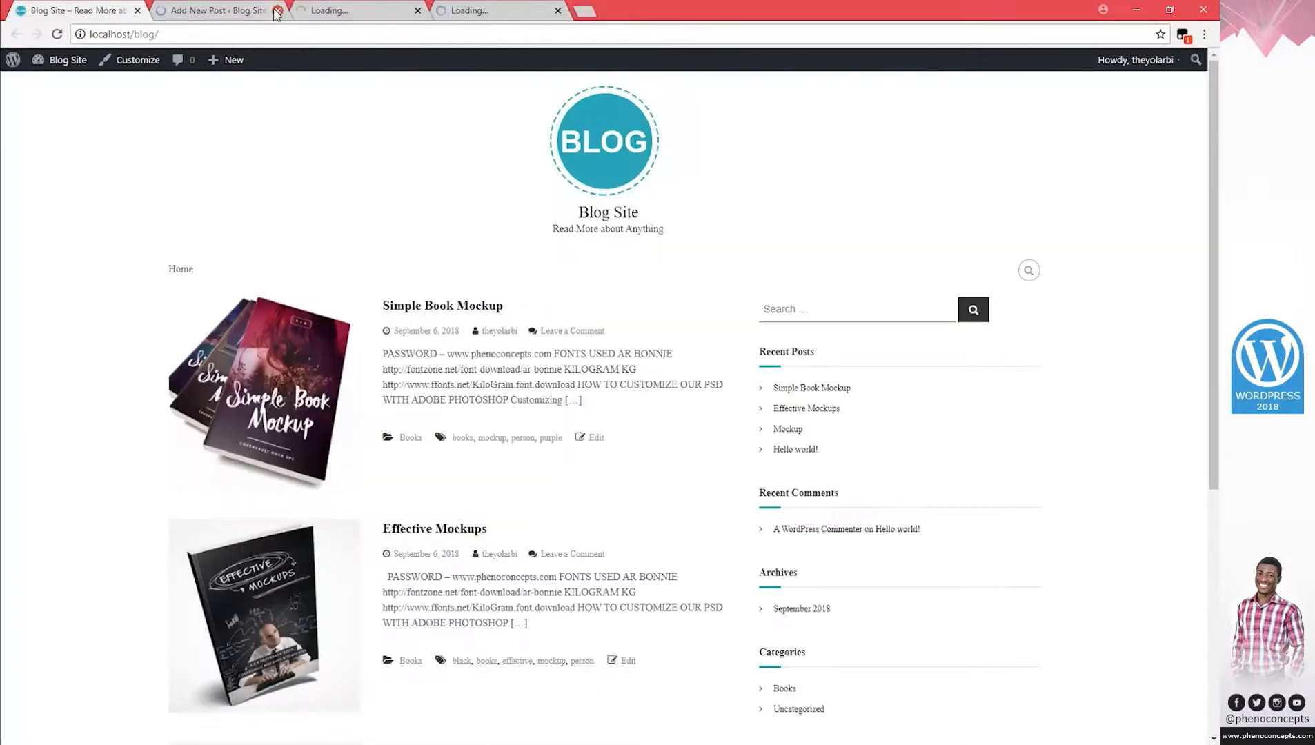
pyautogui.click(231, 10)
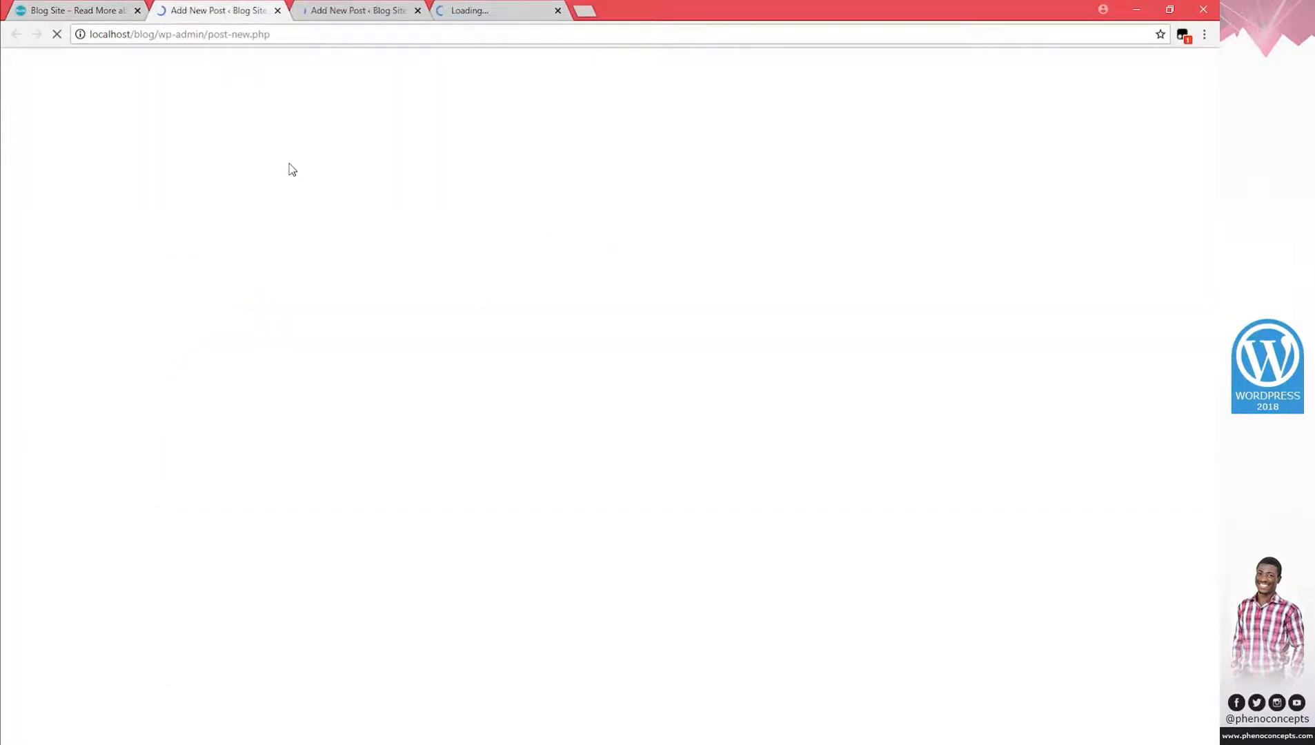
pyautogui.write('Slider 2')
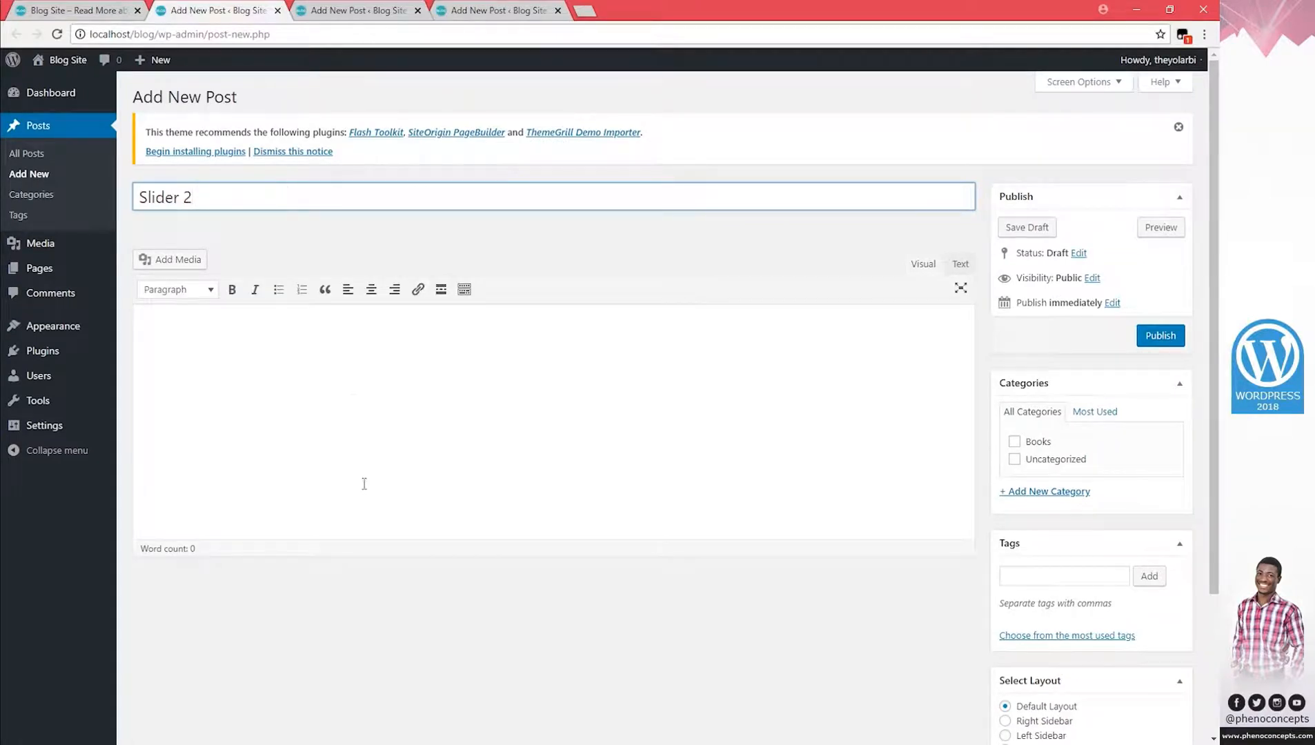
pyautogui.click(353, 388)
pyautogui.hotkey('ctrl', 'v')
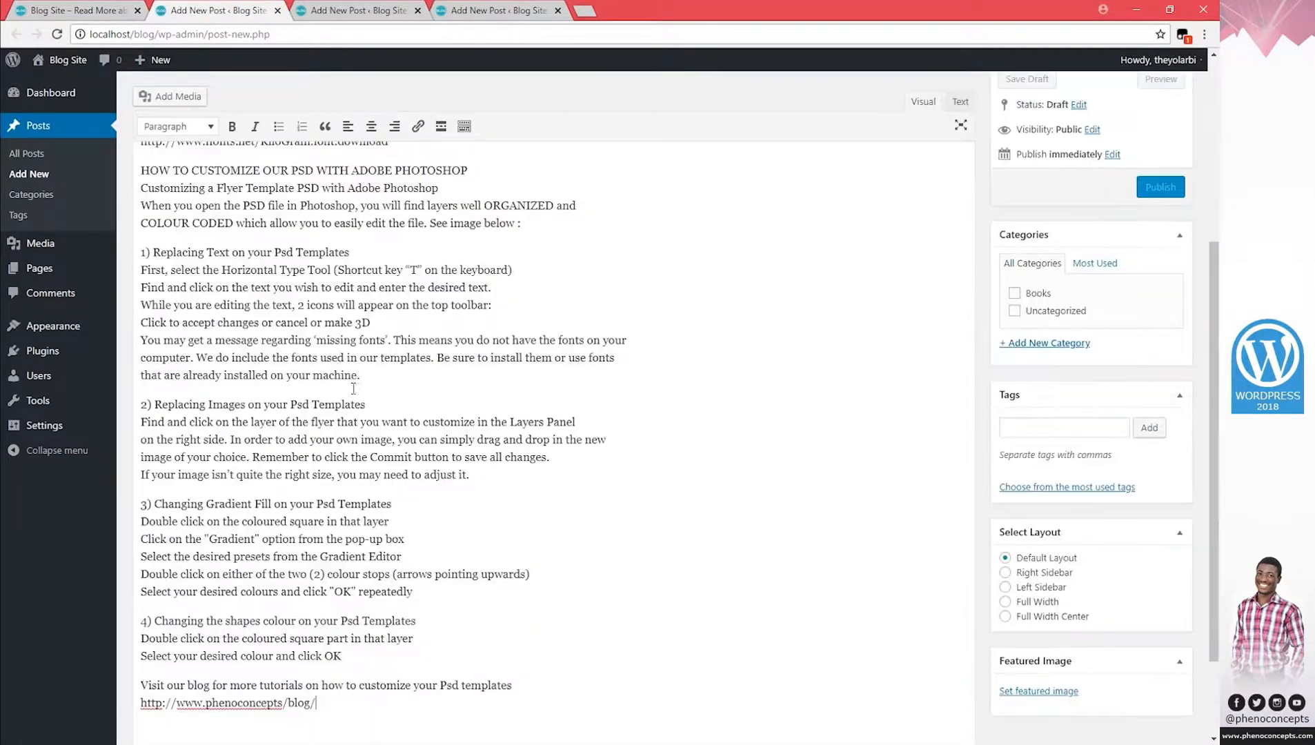
# Upload Sliders (2) and set it as the post's featured image.
pyautogui.click(1039, 690)
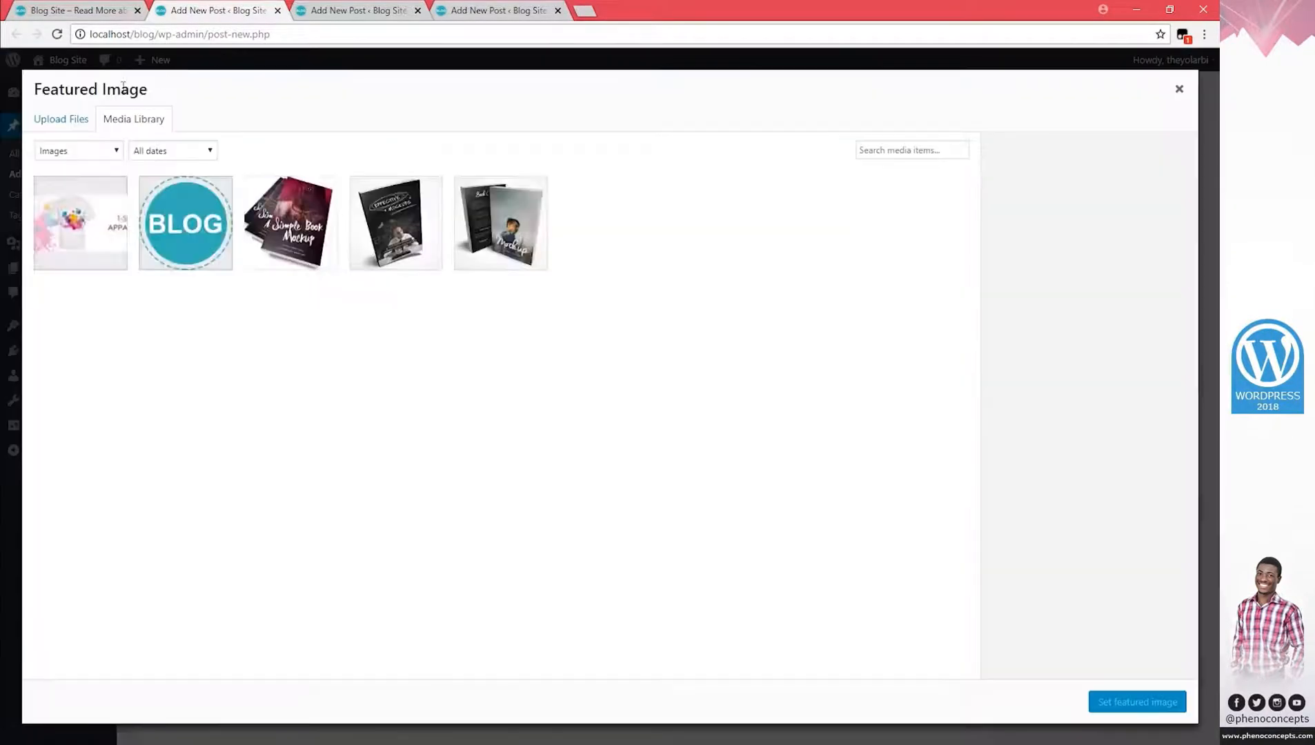
pyautogui.click(62, 126)
pyautogui.click(608, 388)
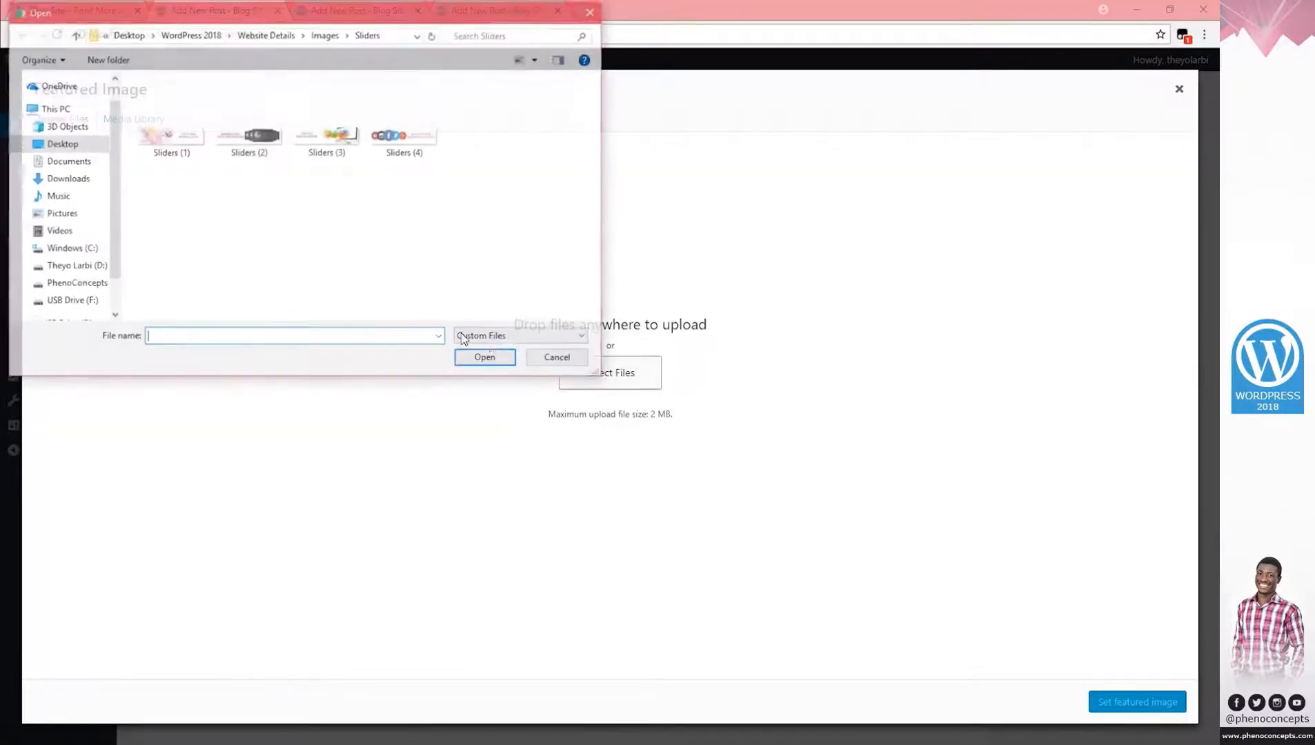
pyautogui.doubleClick(246, 142)
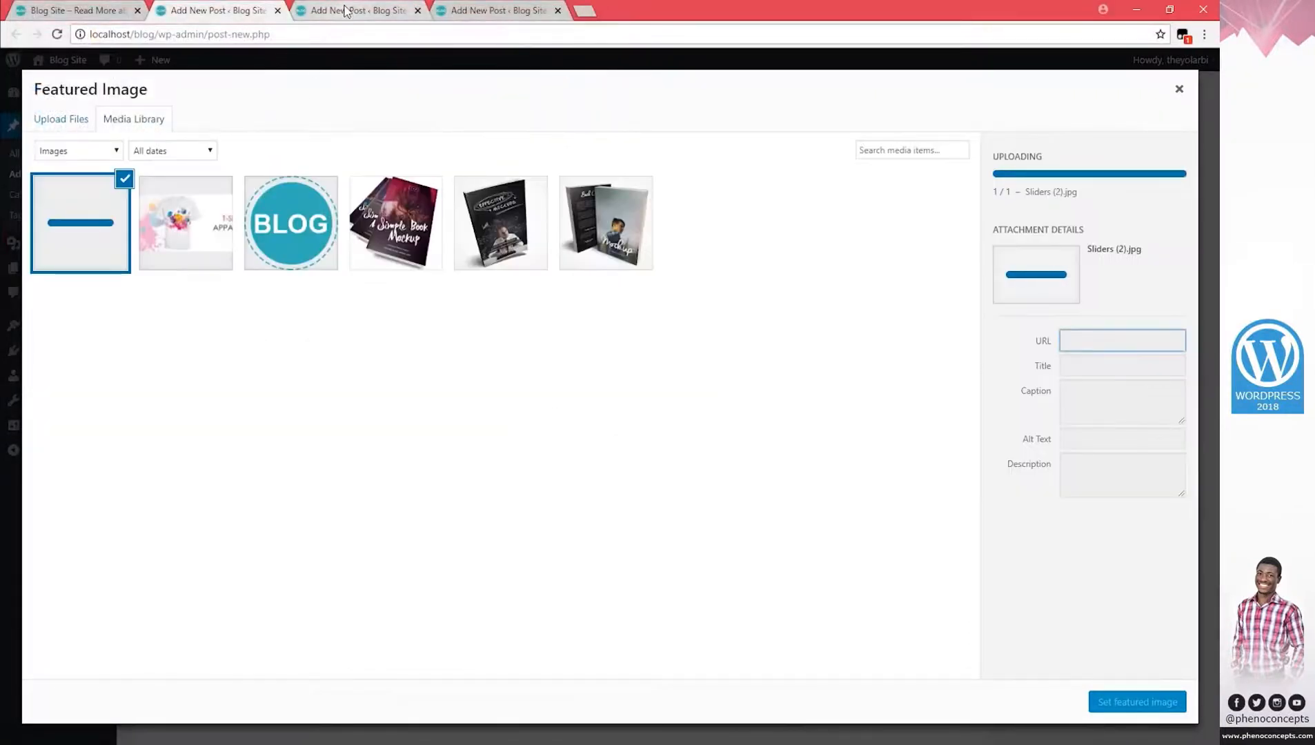
pyautogui.click(1137, 703)
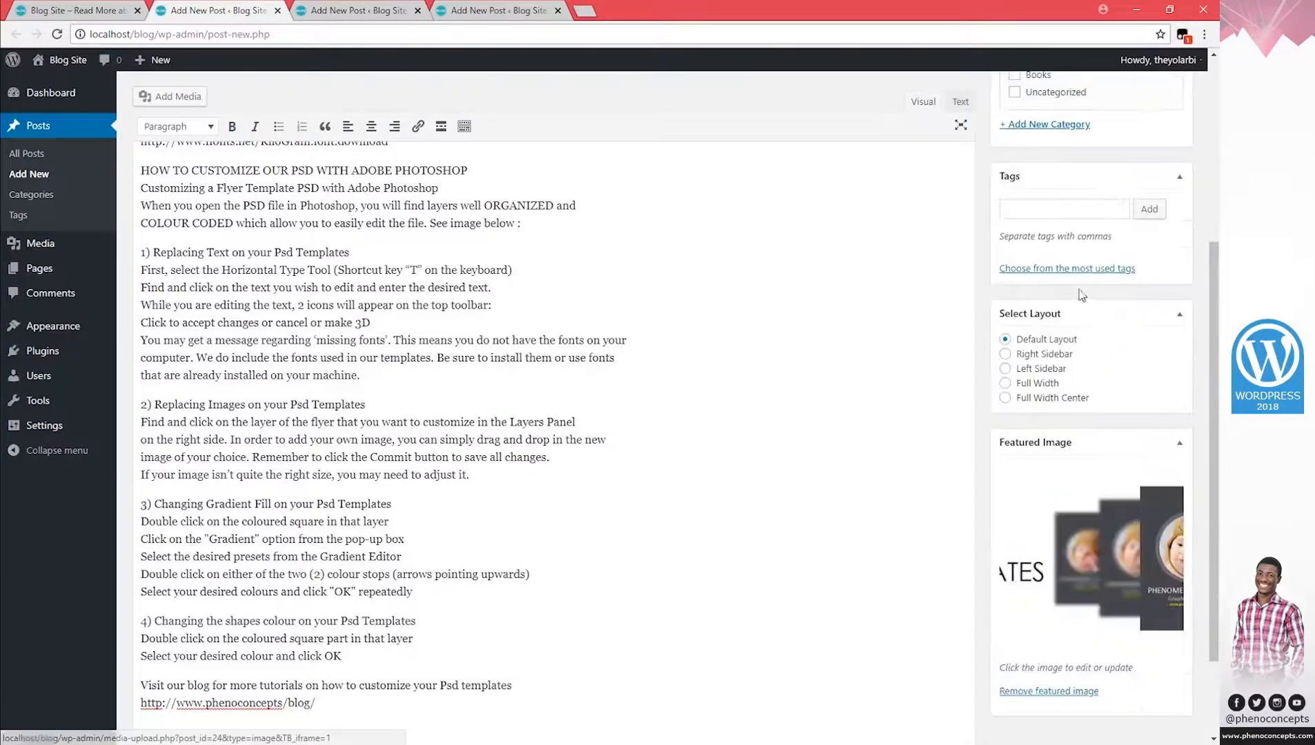
# Publish the Slider 2 post.
pyautogui.scroll(3, 1105, 307)
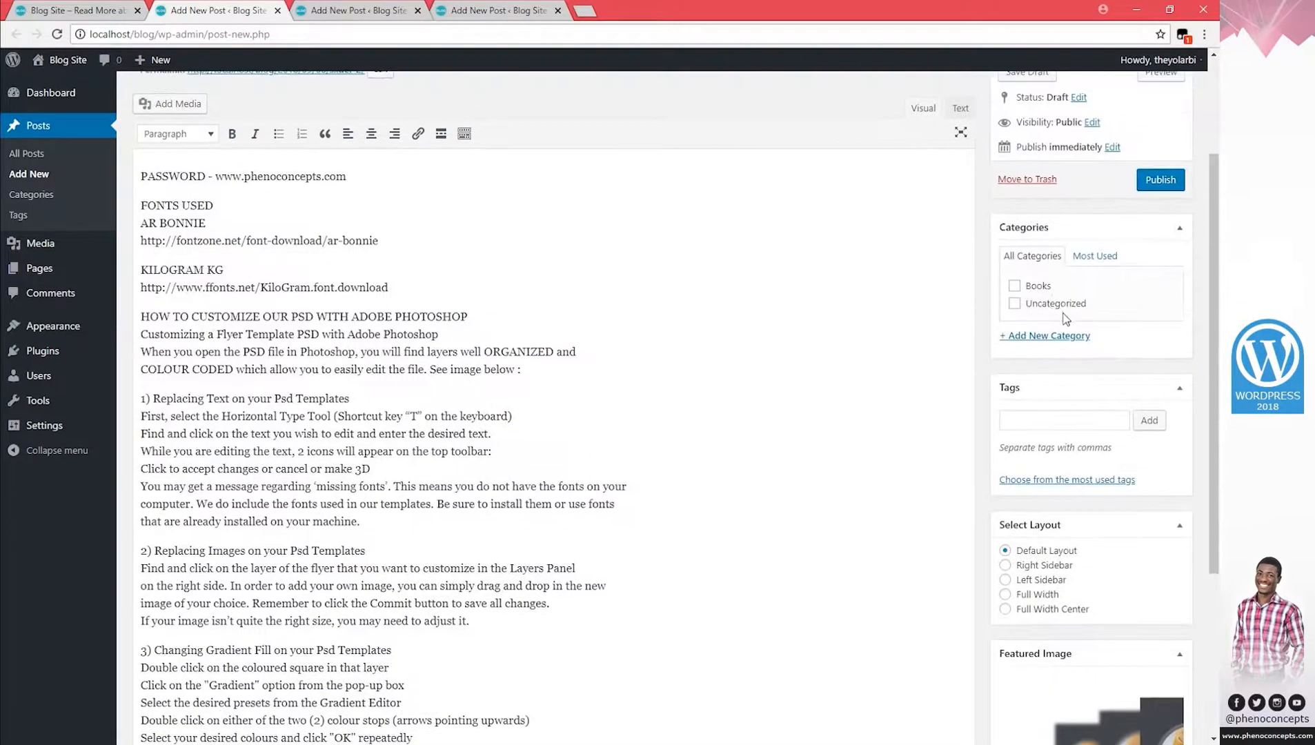
pyautogui.scroll(3, 1062, 310)
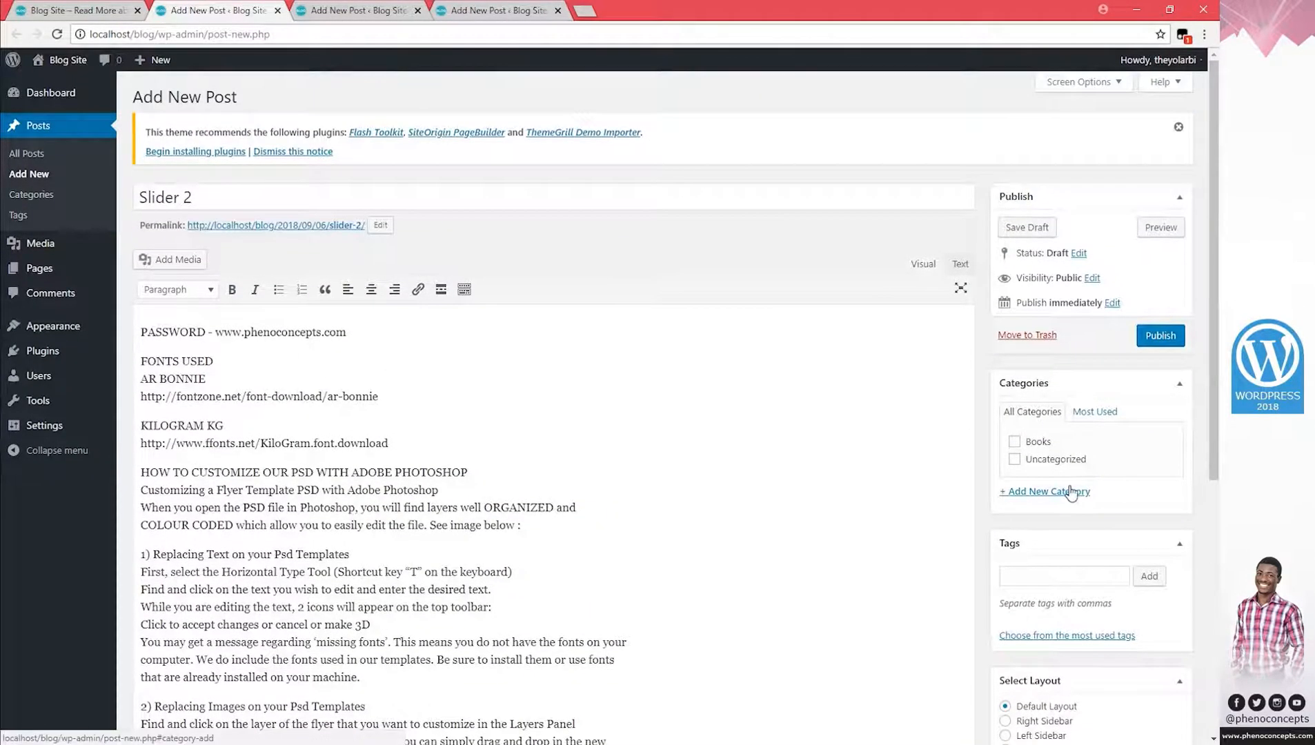
pyautogui.scroll(-2, 1181, 485)
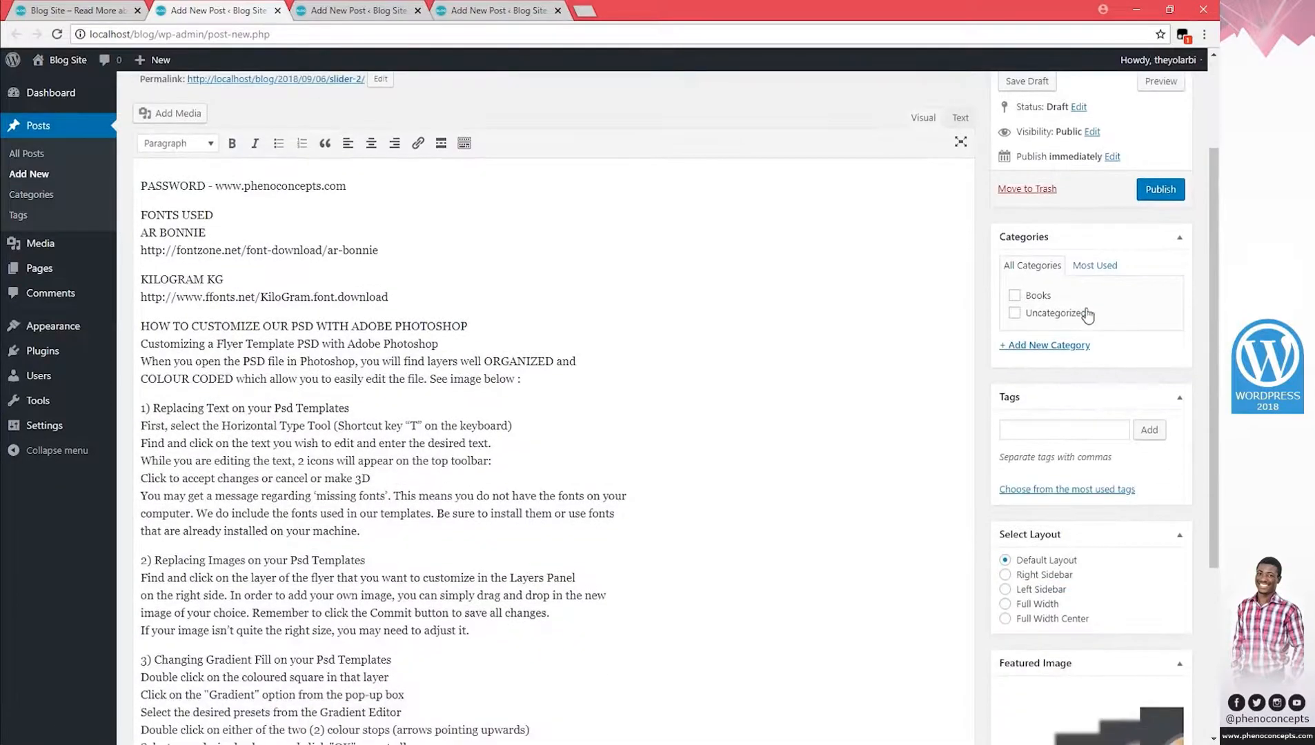
pyautogui.scroll(2, 1171, 255)
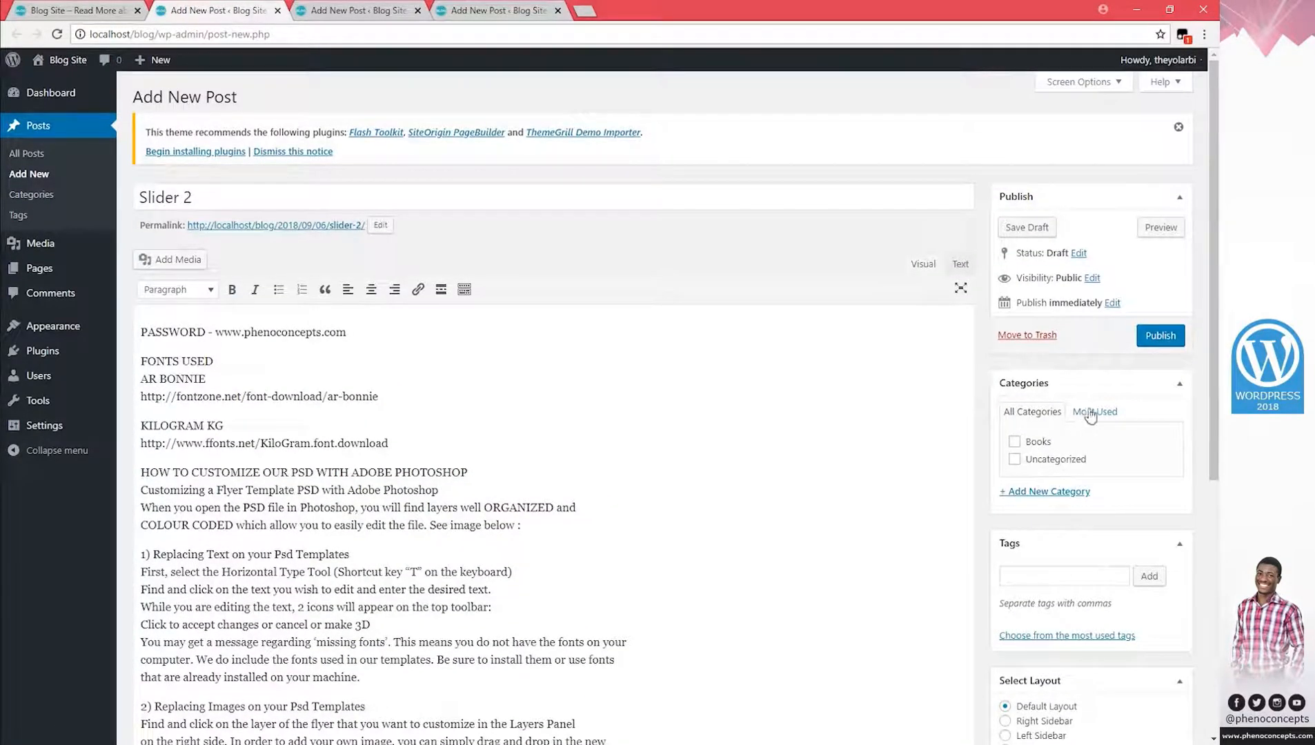
pyautogui.click(1042, 414)
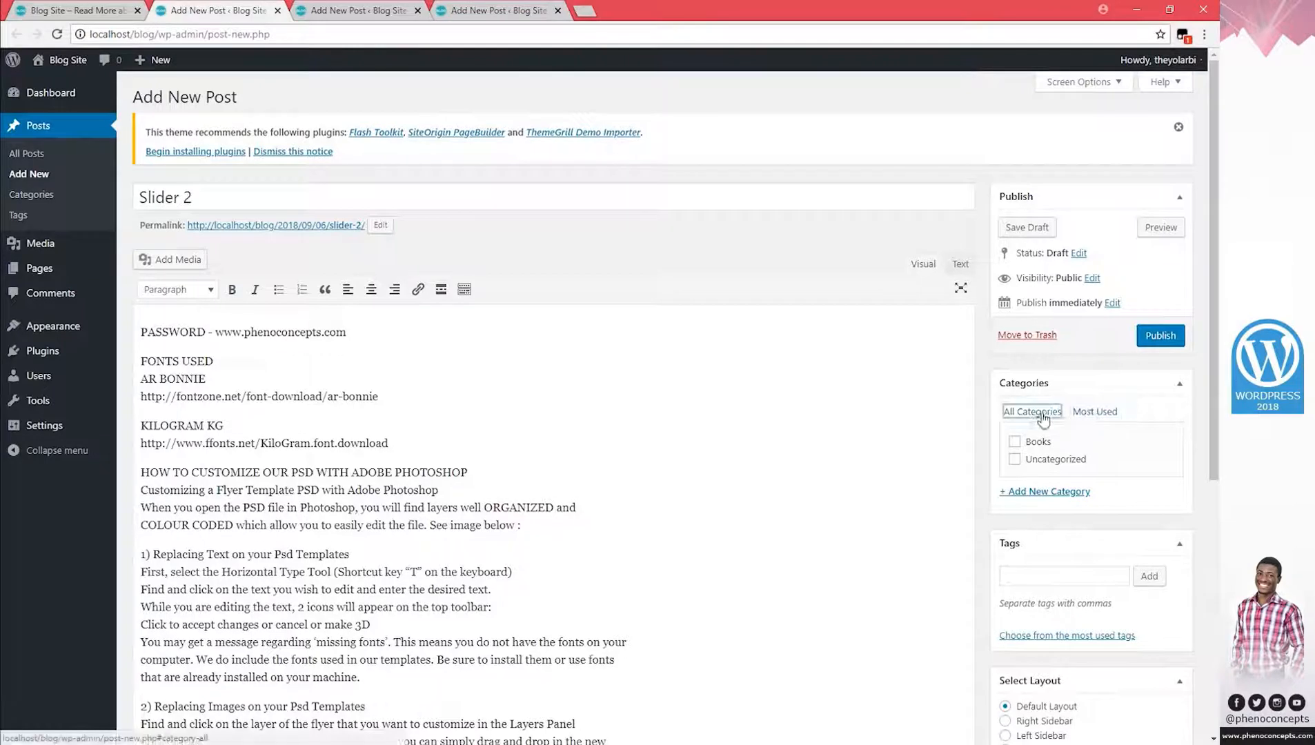
pyautogui.click(1160, 335)
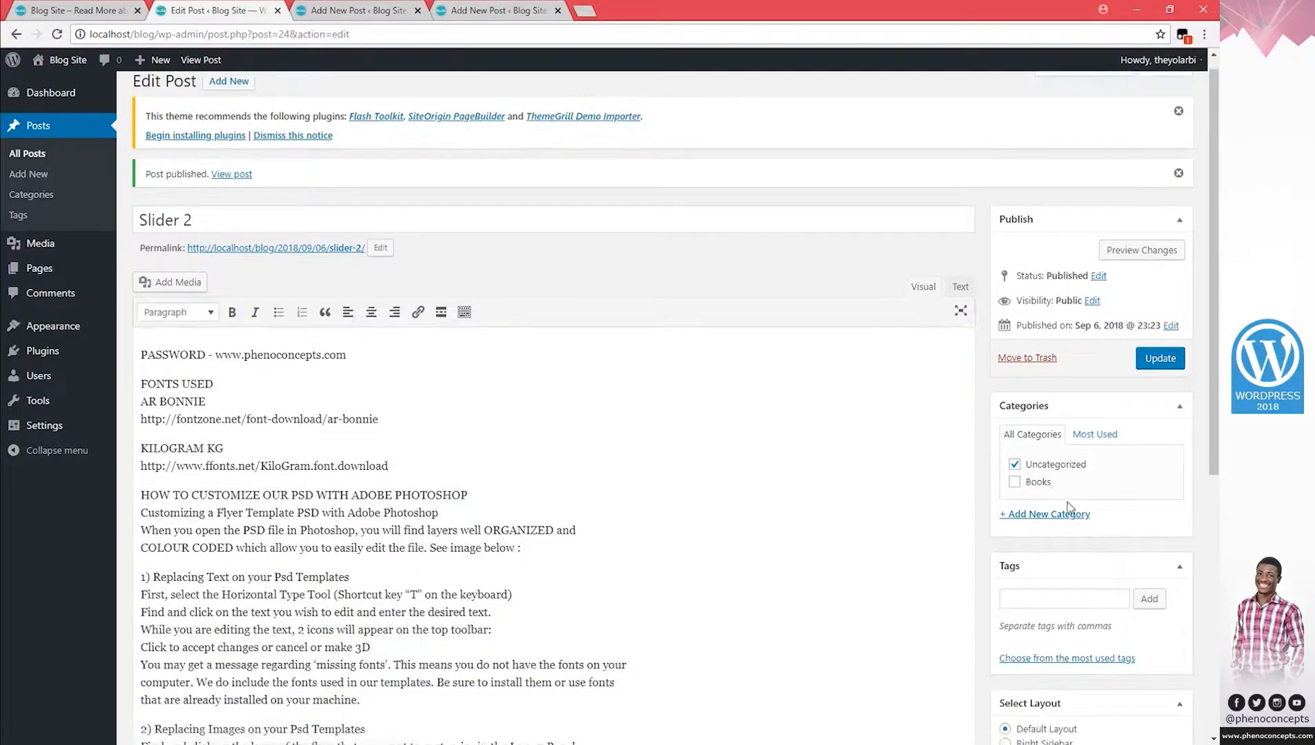
# Move Slider 2 from Uncategorized into a newly created Slider category and update it.
pyautogui.click(1014, 464)
pyautogui.click(1041, 516)
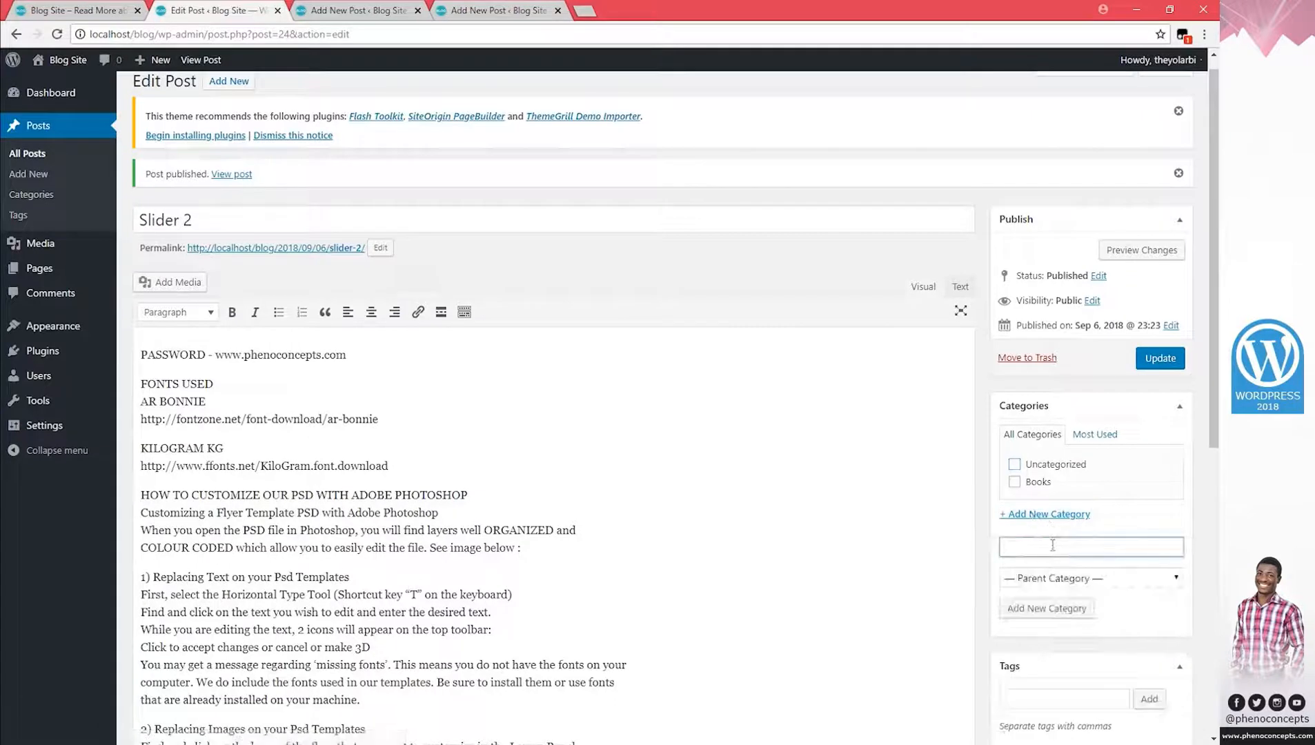
pyautogui.click(1052, 545)
pyautogui.click(1053, 565)
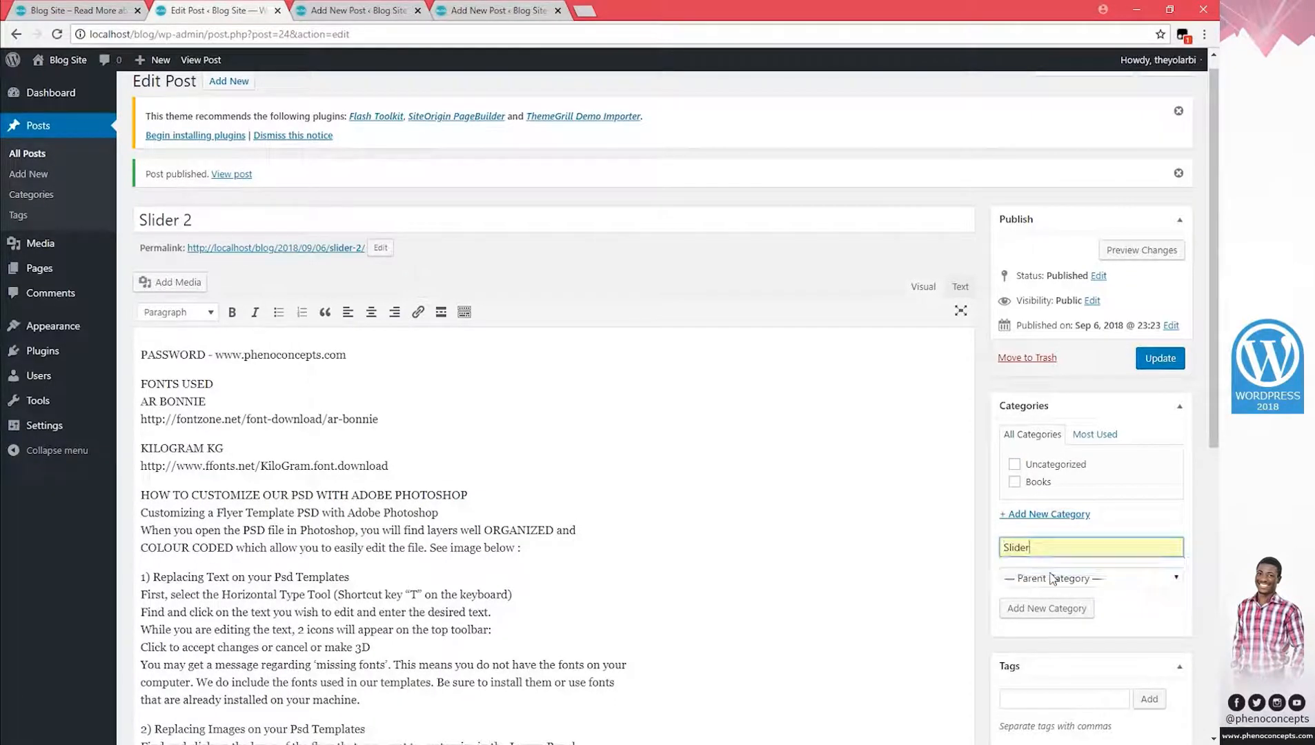
pyautogui.click(1038, 610)
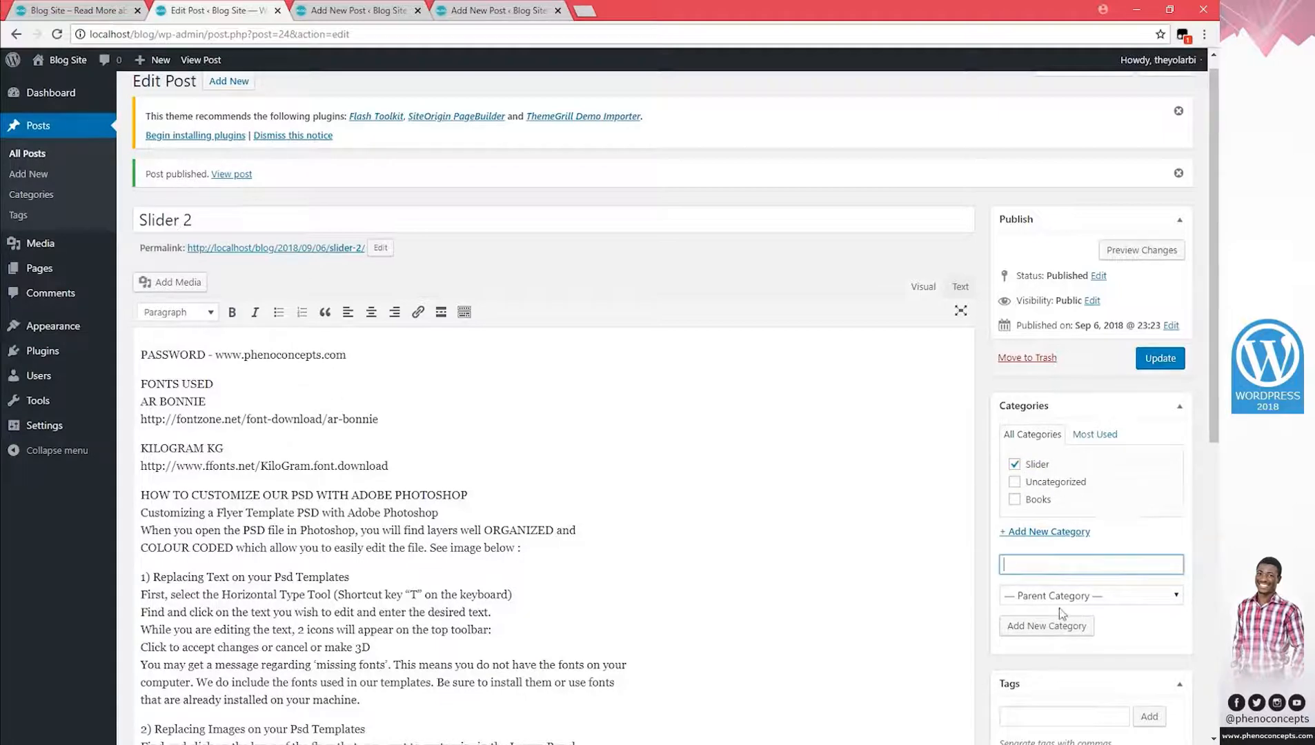
pyautogui.click(1160, 358)
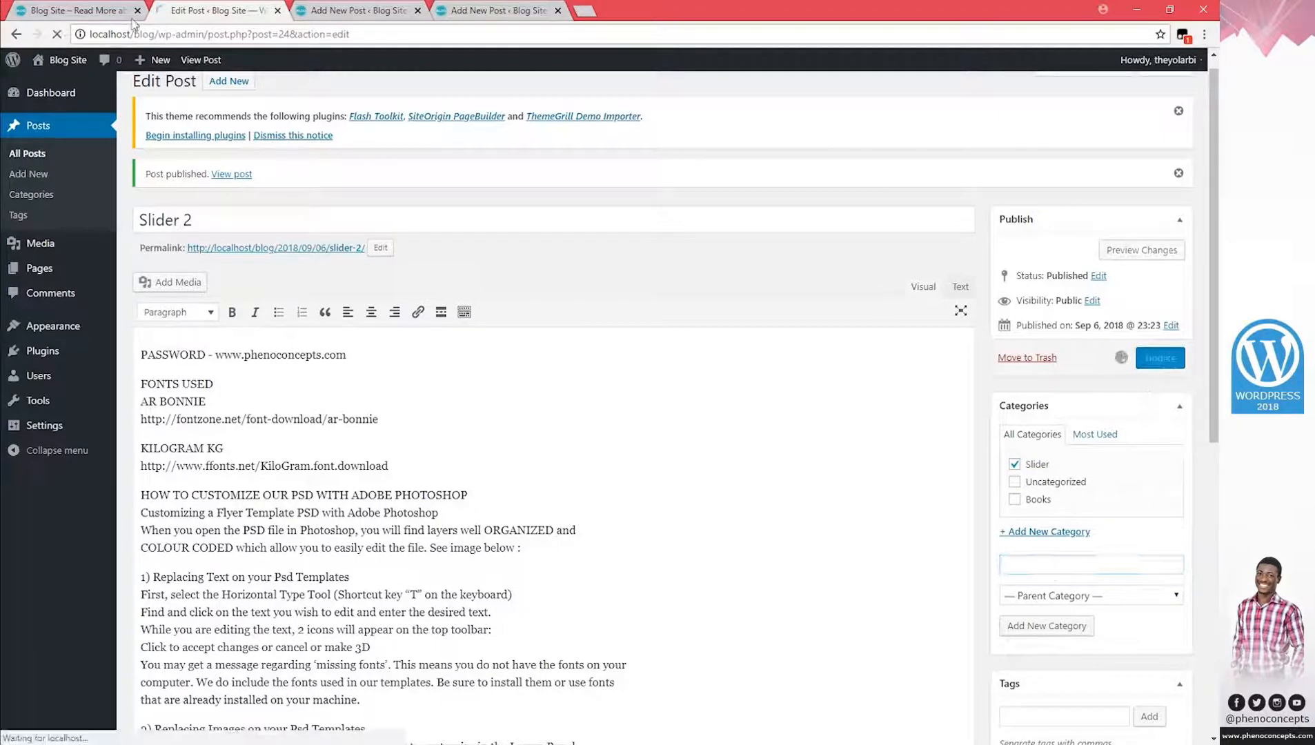
pyautogui.click(345, 9)
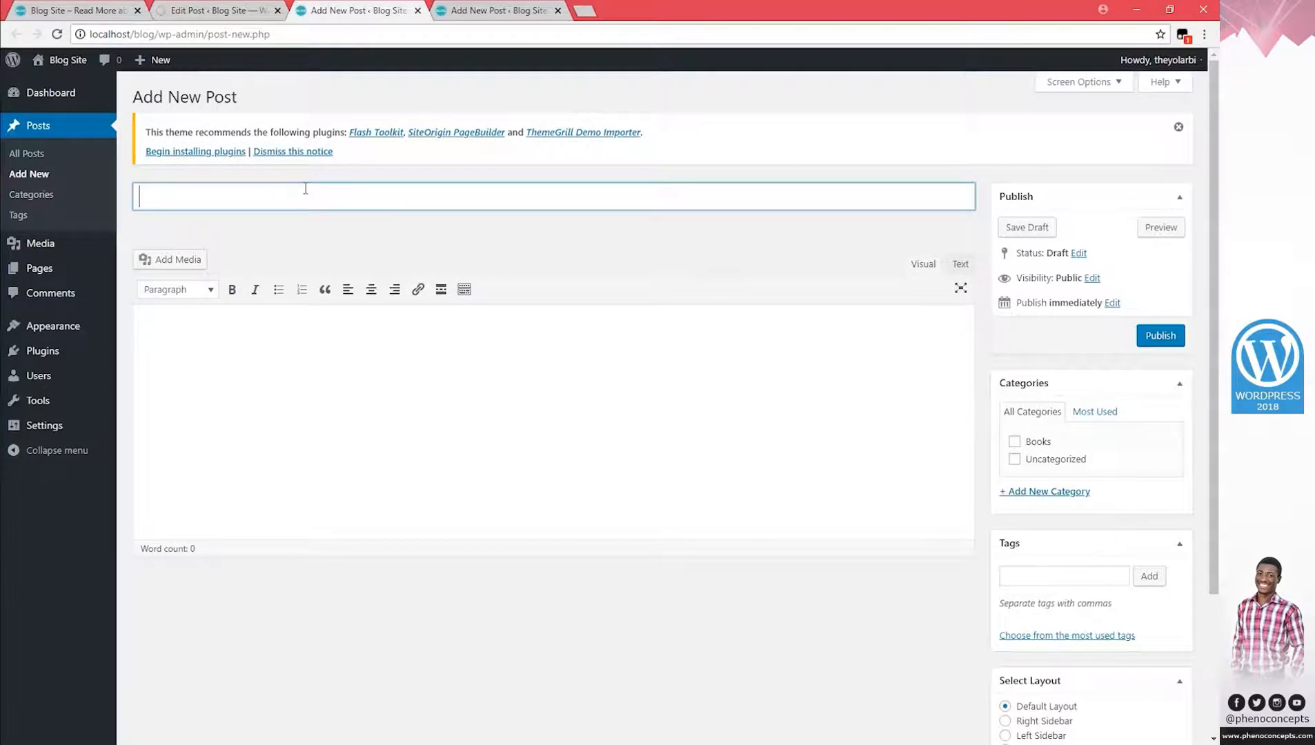
# Title the next post Slider 3 and paste the tutorial text into its body.
pyautogui.write('Slider')
pyautogui.click(364, 413)
pyautogui.hotkey('ctrl', 'v')
pyautogui.scroll(-7, 1124, 666)
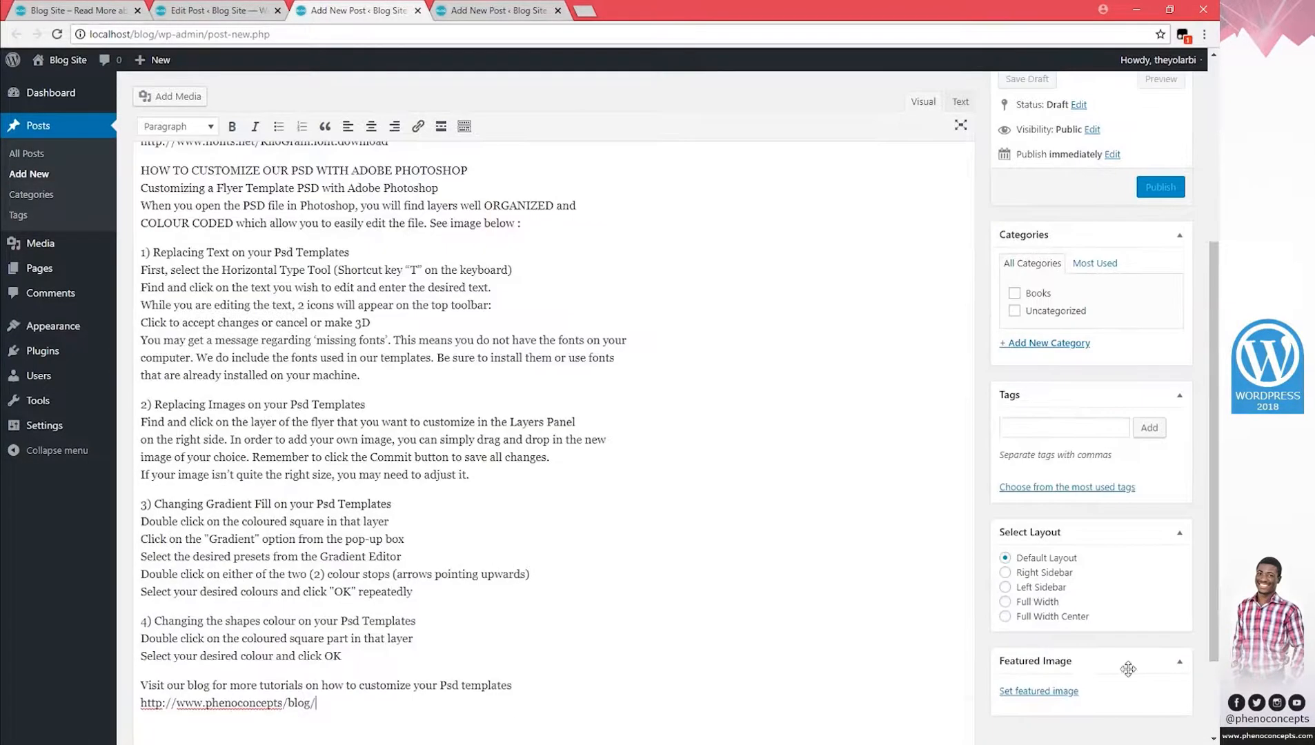
# Upload Sliders (3) as Slider 3's featured image and publish the post.
pyautogui.click(1040, 694)
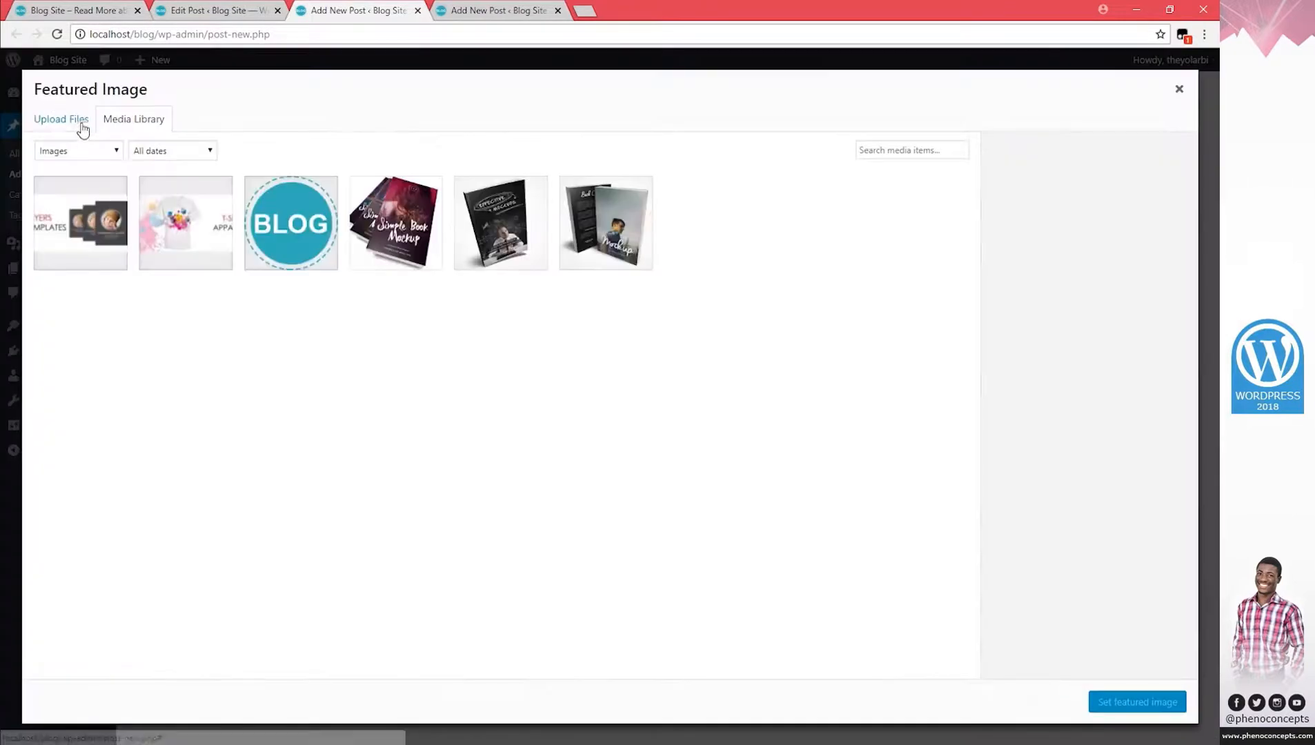
pyautogui.click(78, 118)
pyautogui.click(610, 372)
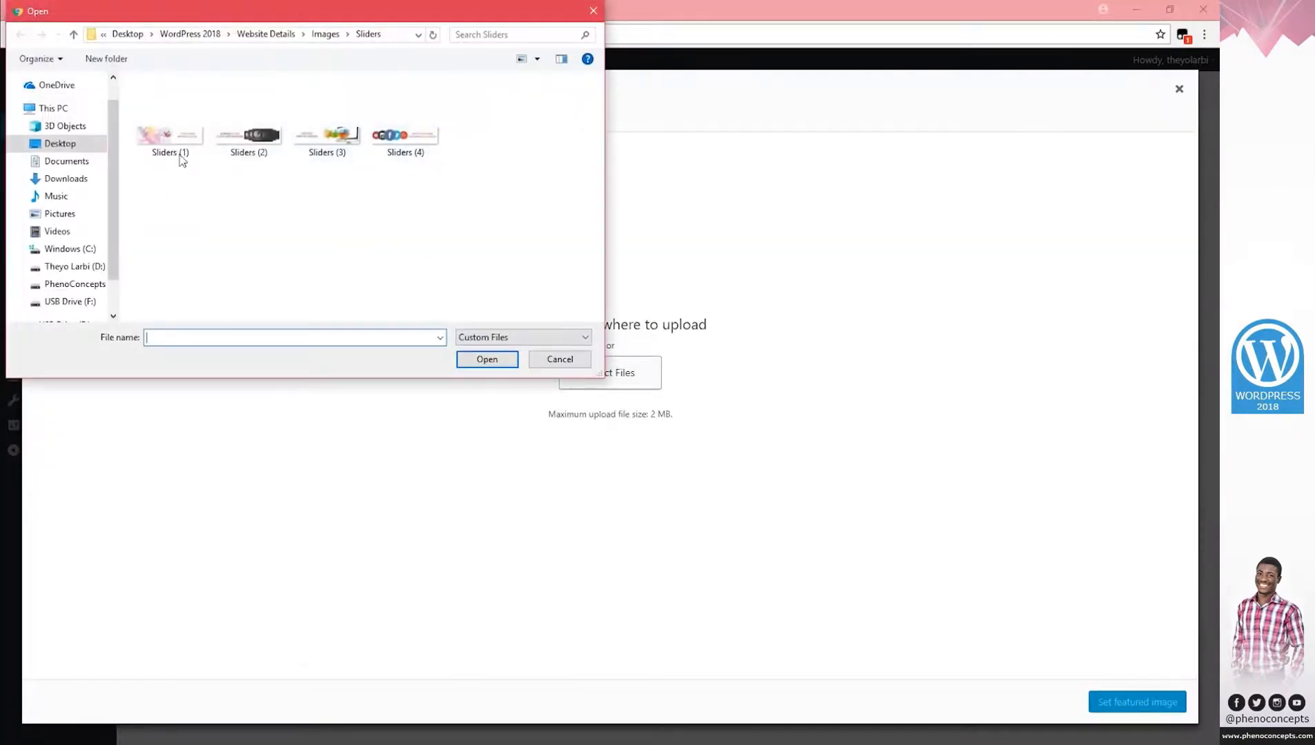
pyautogui.doubleClick(319, 126)
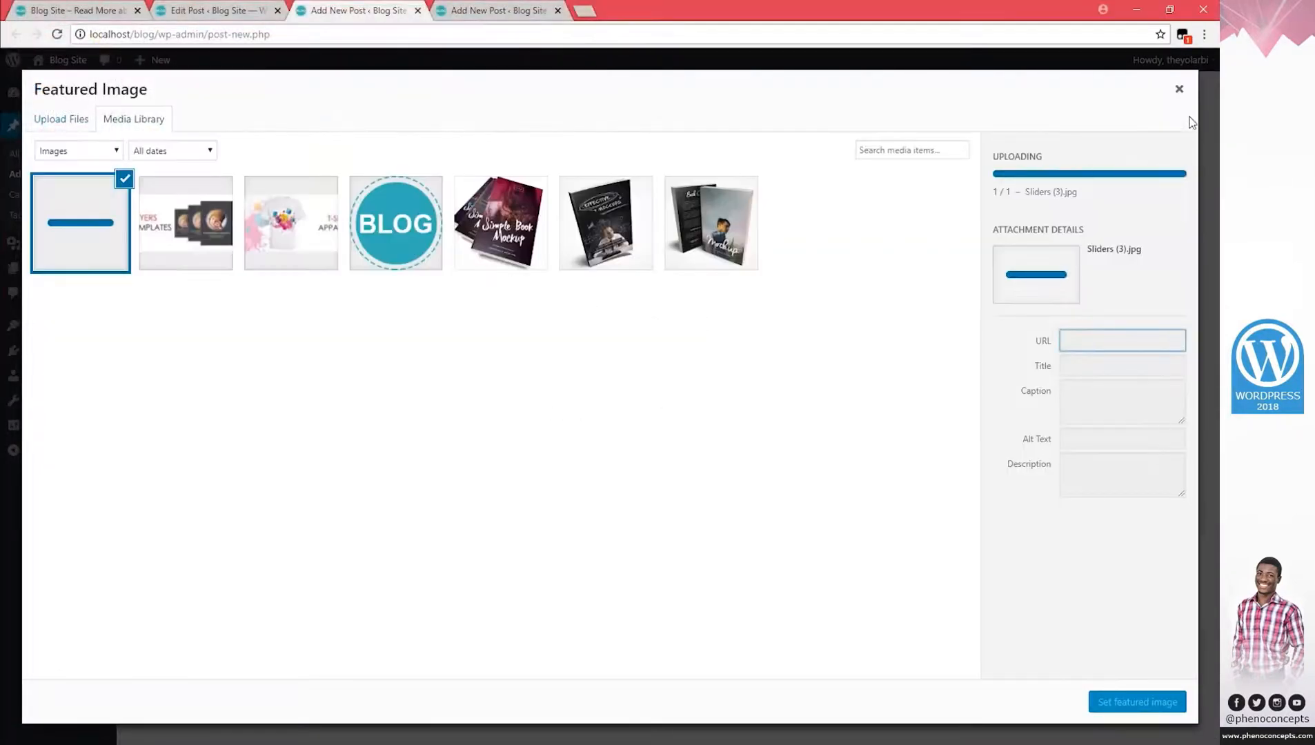
pyautogui.click(1137, 702)
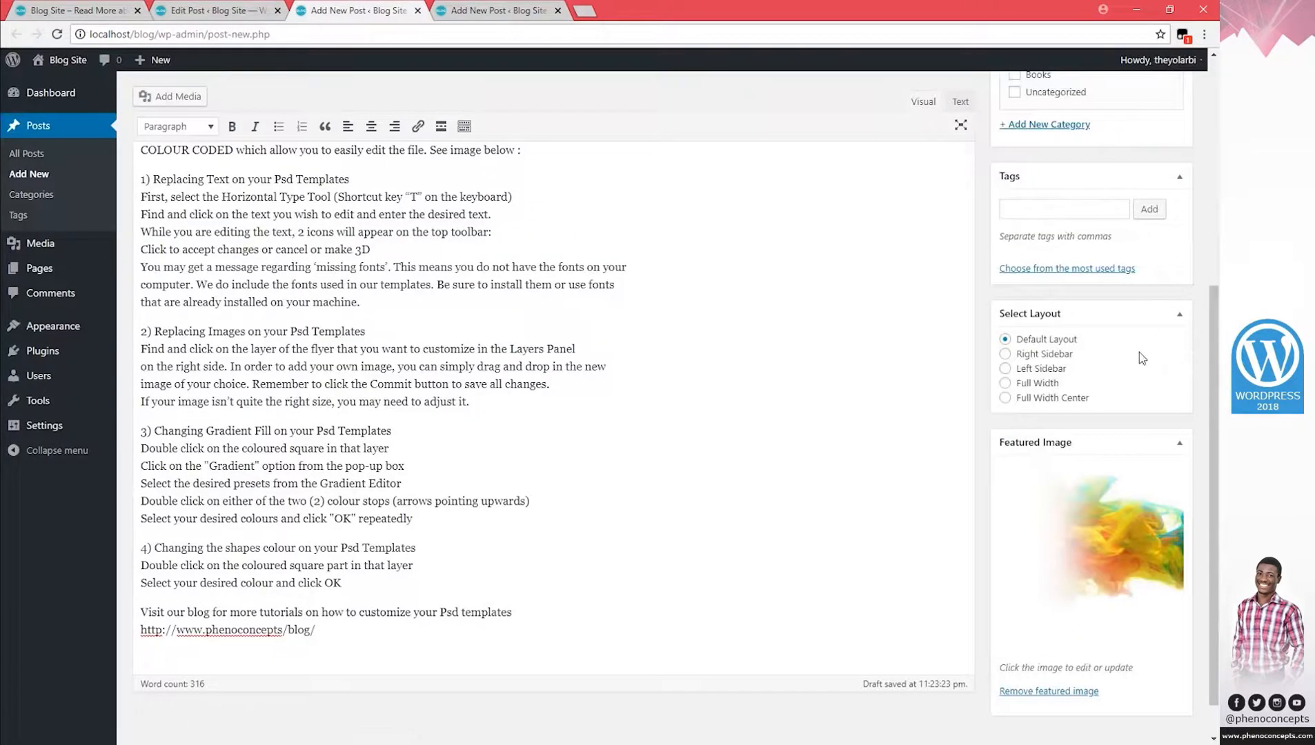
pyautogui.scroll(2, 1141, 357)
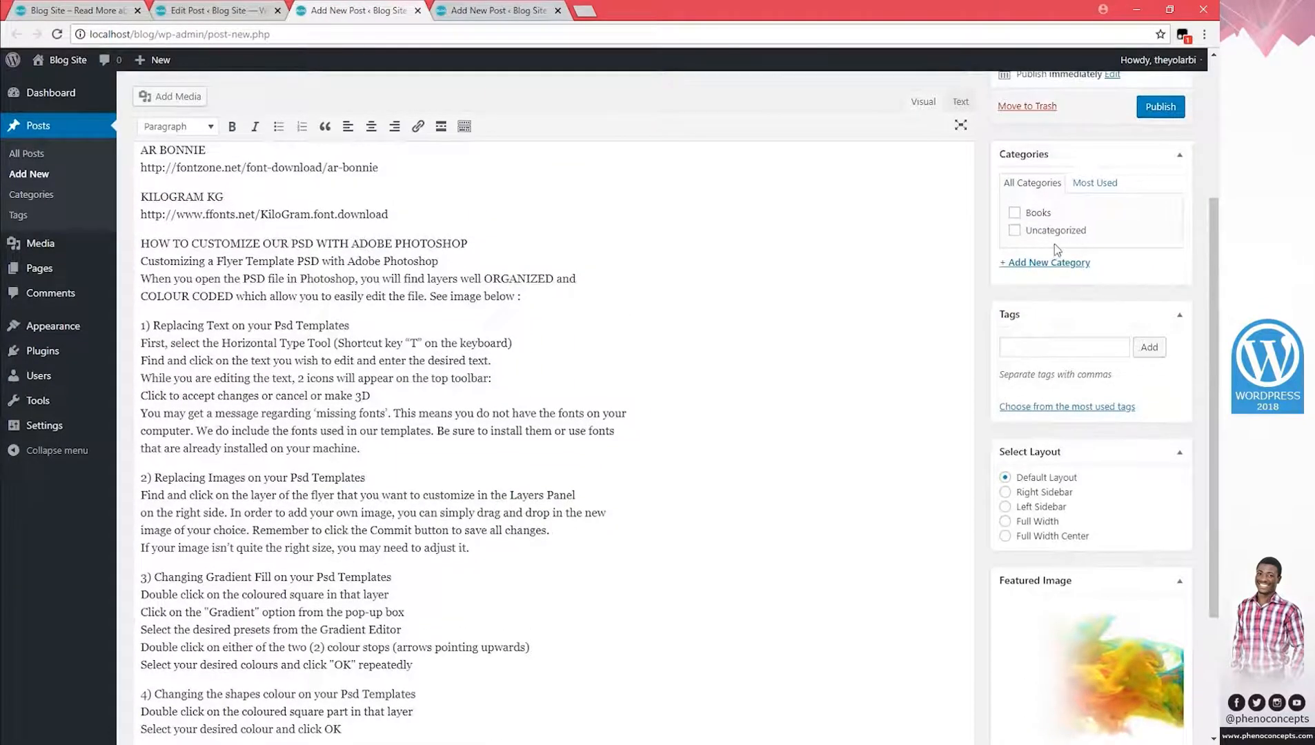
pyautogui.click(1161, 107)
# Title another new post Slider 4 and paste the tutorial text into its body.
pyautogui.click(503, 10)
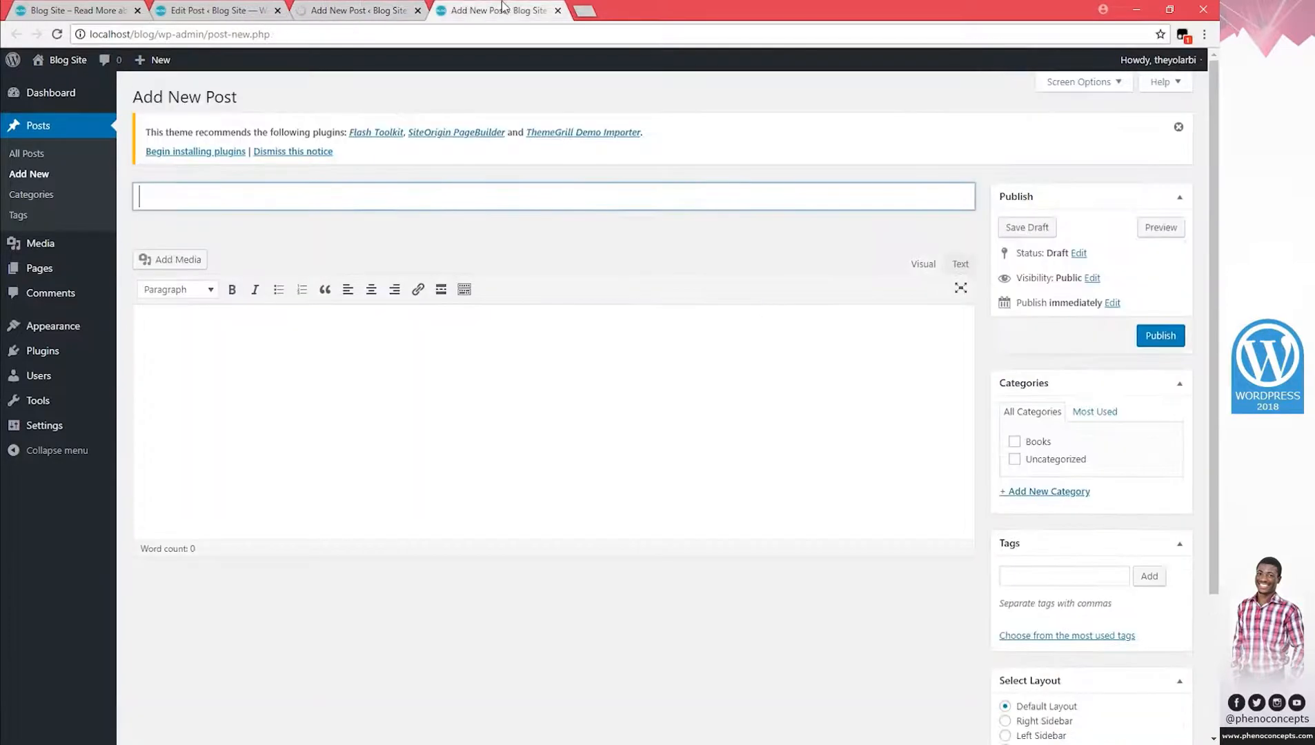
pyautogui.write('Slider 4')
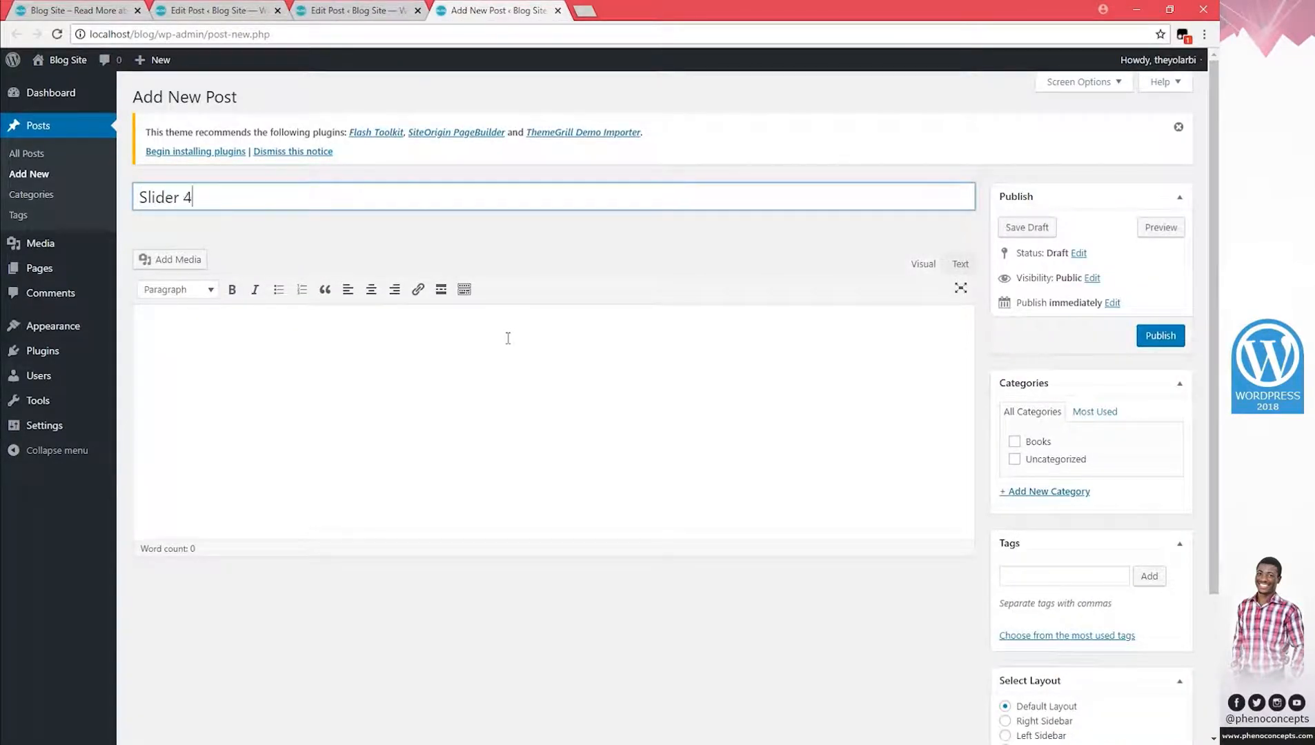
pyautogui.click(669, 450)
pyautogui.hotkey('ctrl', 'v')
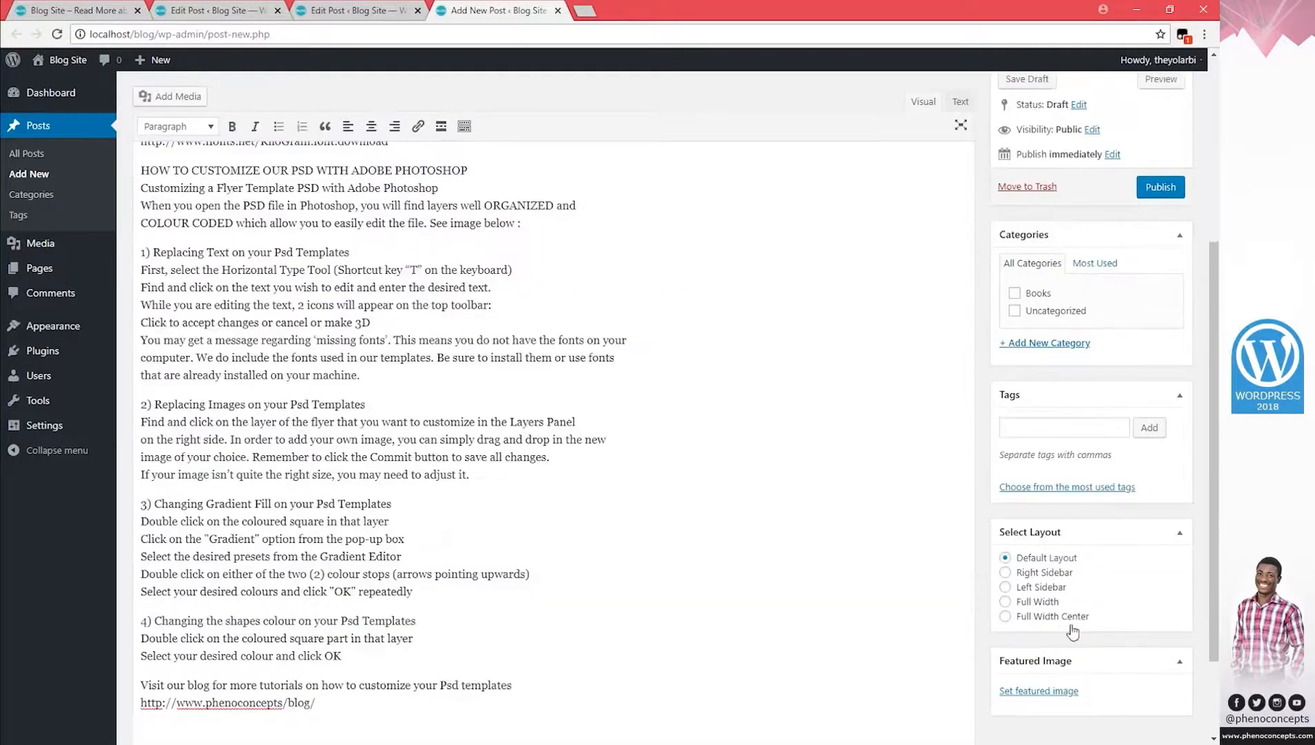
# Upload Sliders (4) as Slider 4's featured image and publish the post.
pyautogui.click(1039, 691)
pyautogui.click(77, 118)
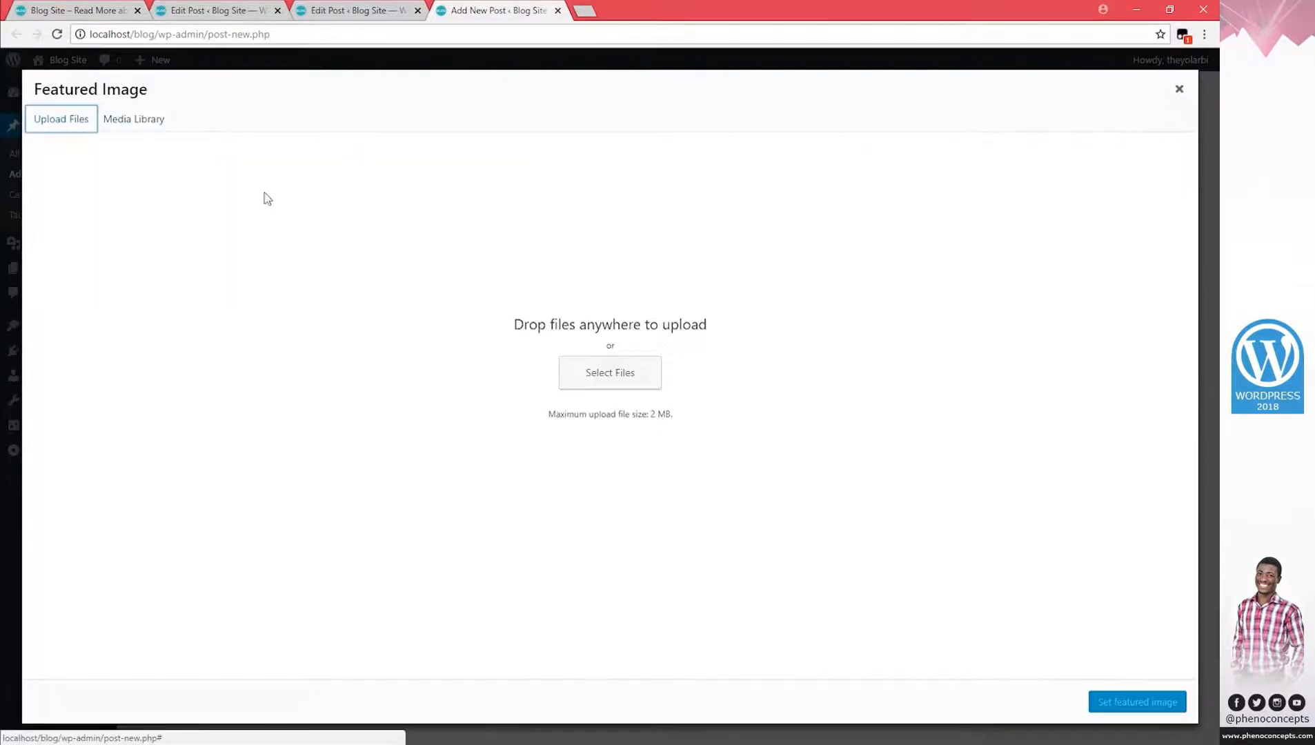
pyautogui.click(610, 373)
pyautogui.doubleClick(405, 121)
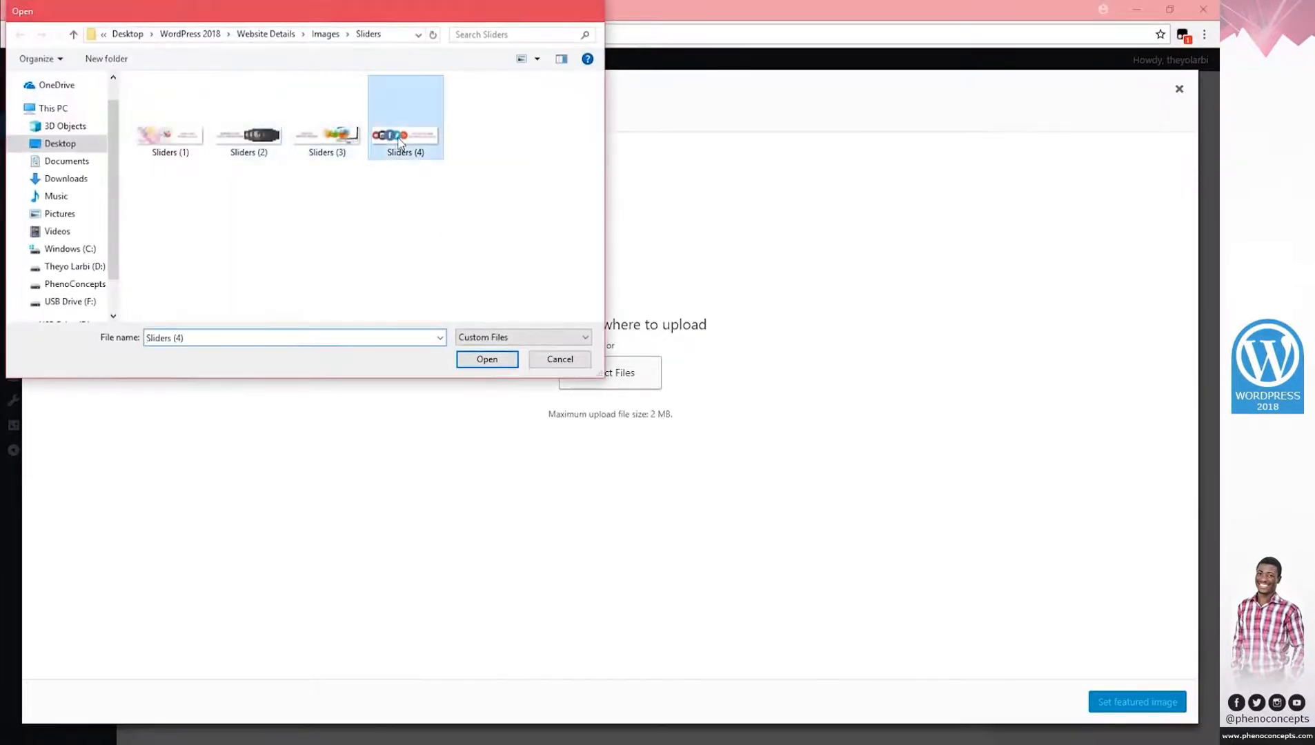
pyautogui.click(1160, 703)
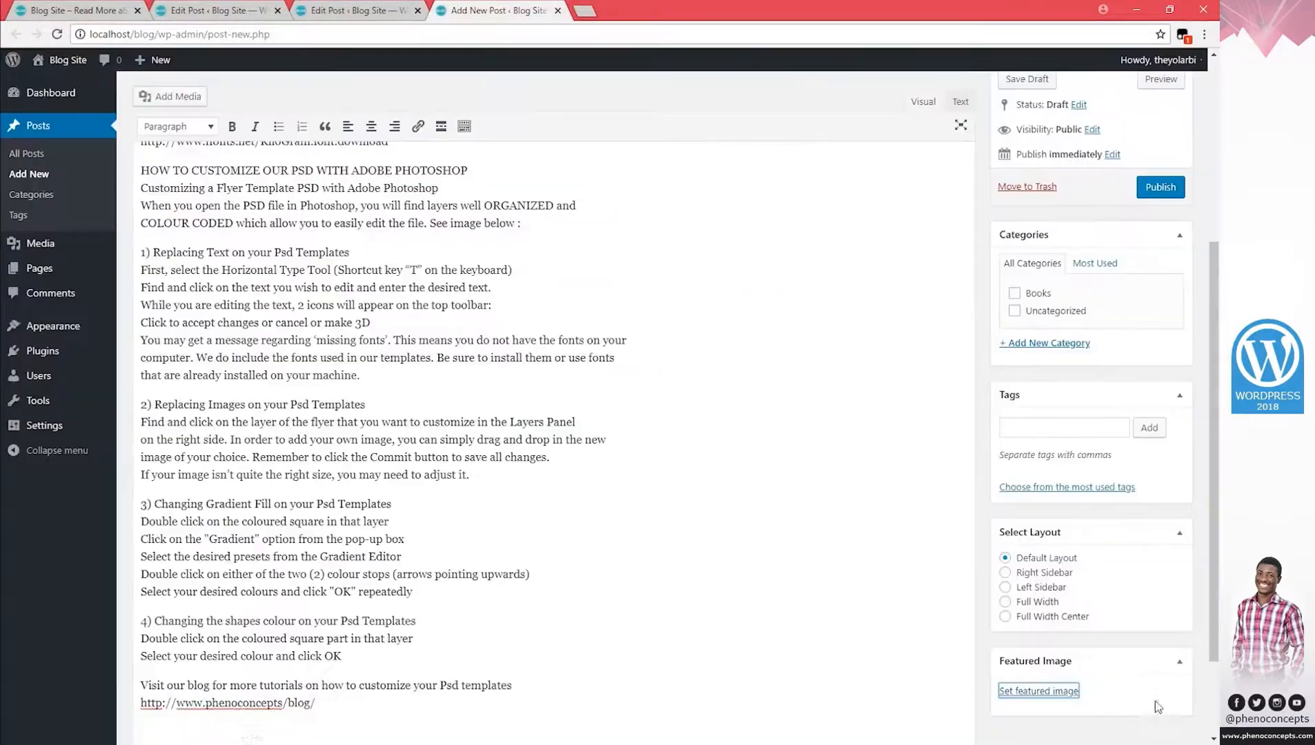
pyautogui.scroll(5, 1088, 265)
pyautogui.click(1166, 323)
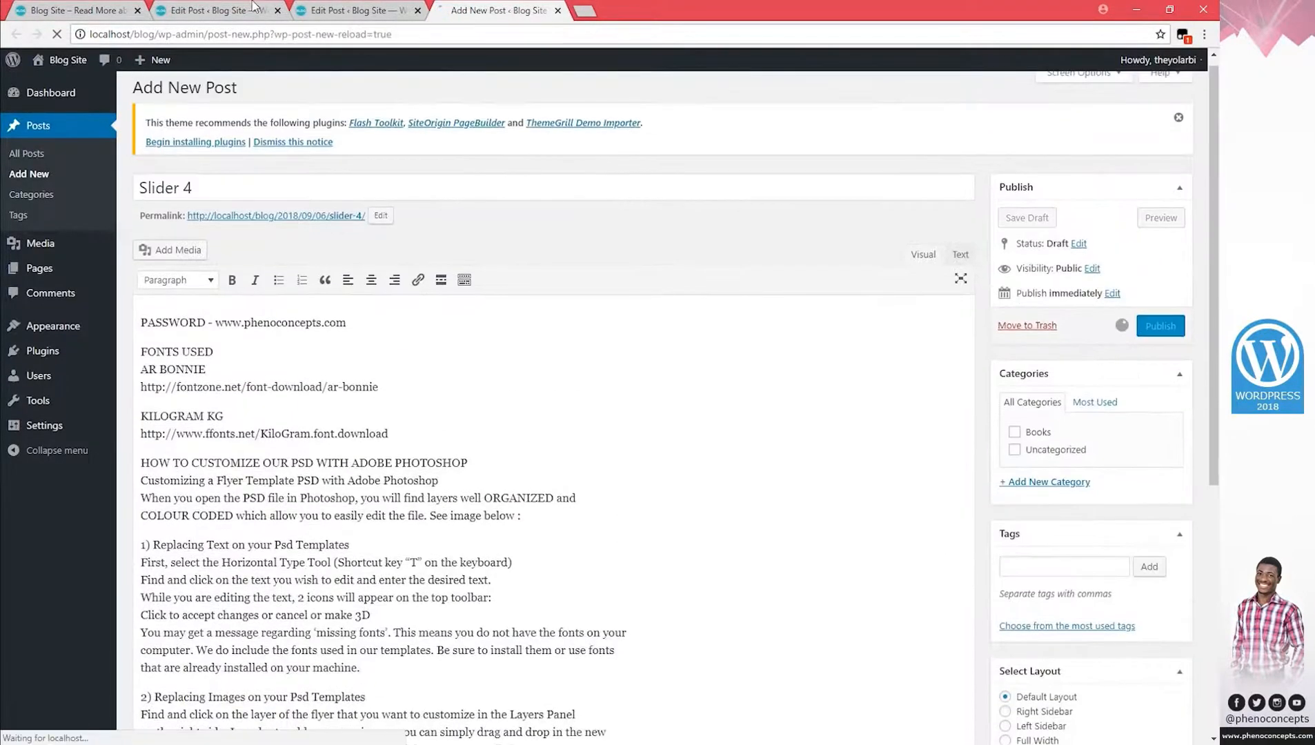
pyautogui.click(368, 16)
# Move Slider 3 from Uncategorized to the Slider category and update it.
pyautogui.scroll(-1, 1065, 483)
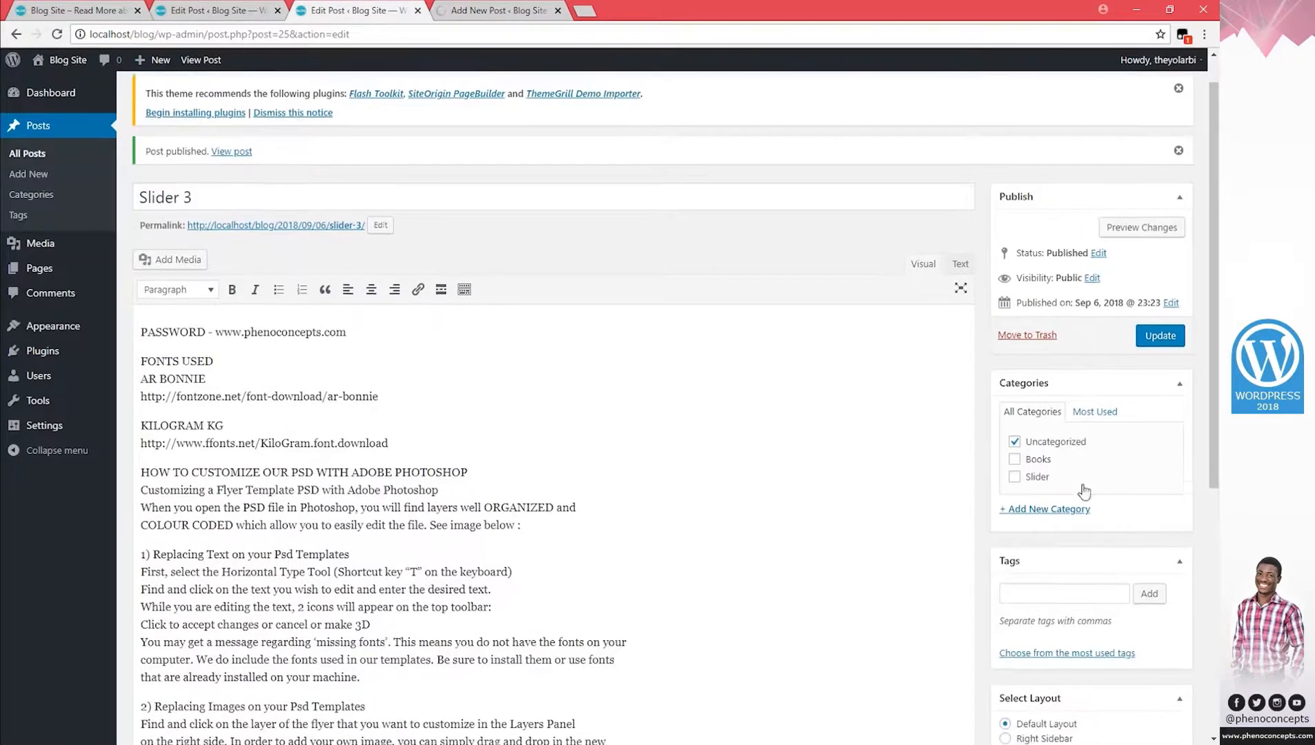
pyautogui.click(1014, 391)
pyautogui.click(1014, 425)
pyautogui.click(1155, 285)
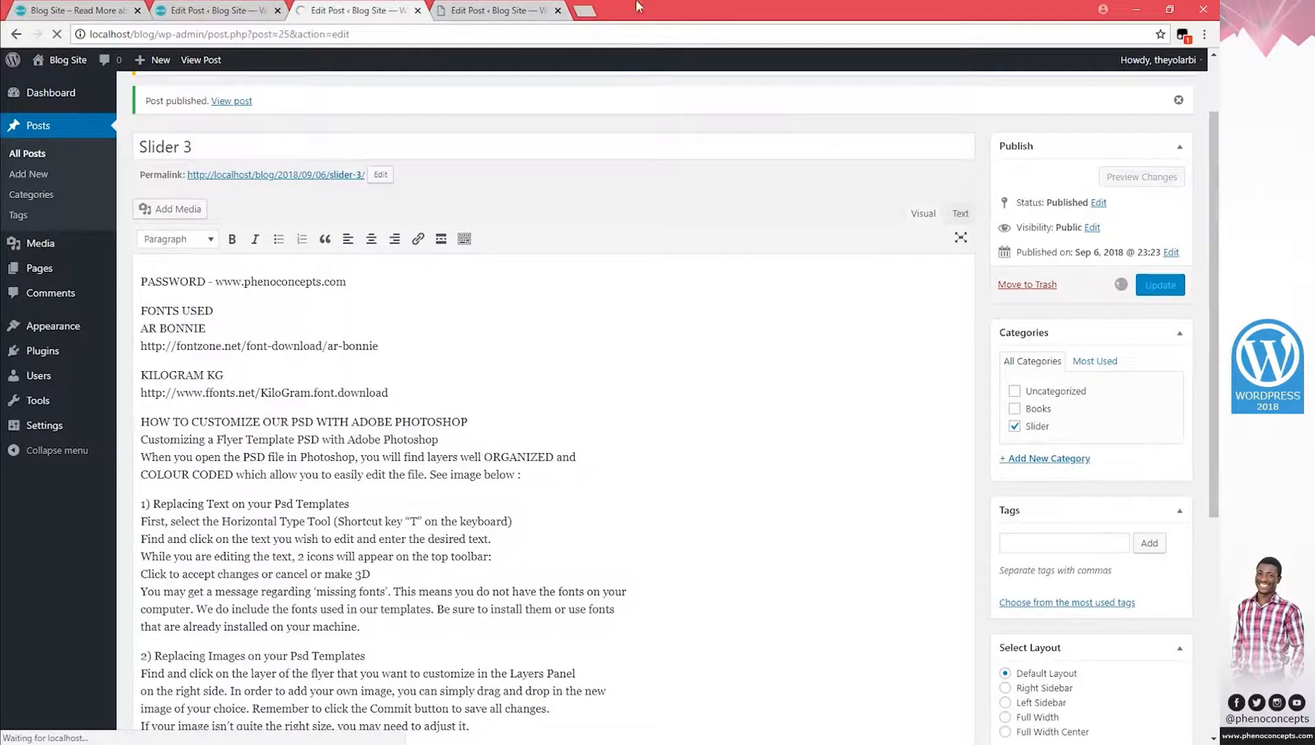
# Move Slider 4 from Uncategorized to the Slider category and update it.
pyautogui.hotkey('ctrl', 'Tab')
pyautogui.click(1014, 464)
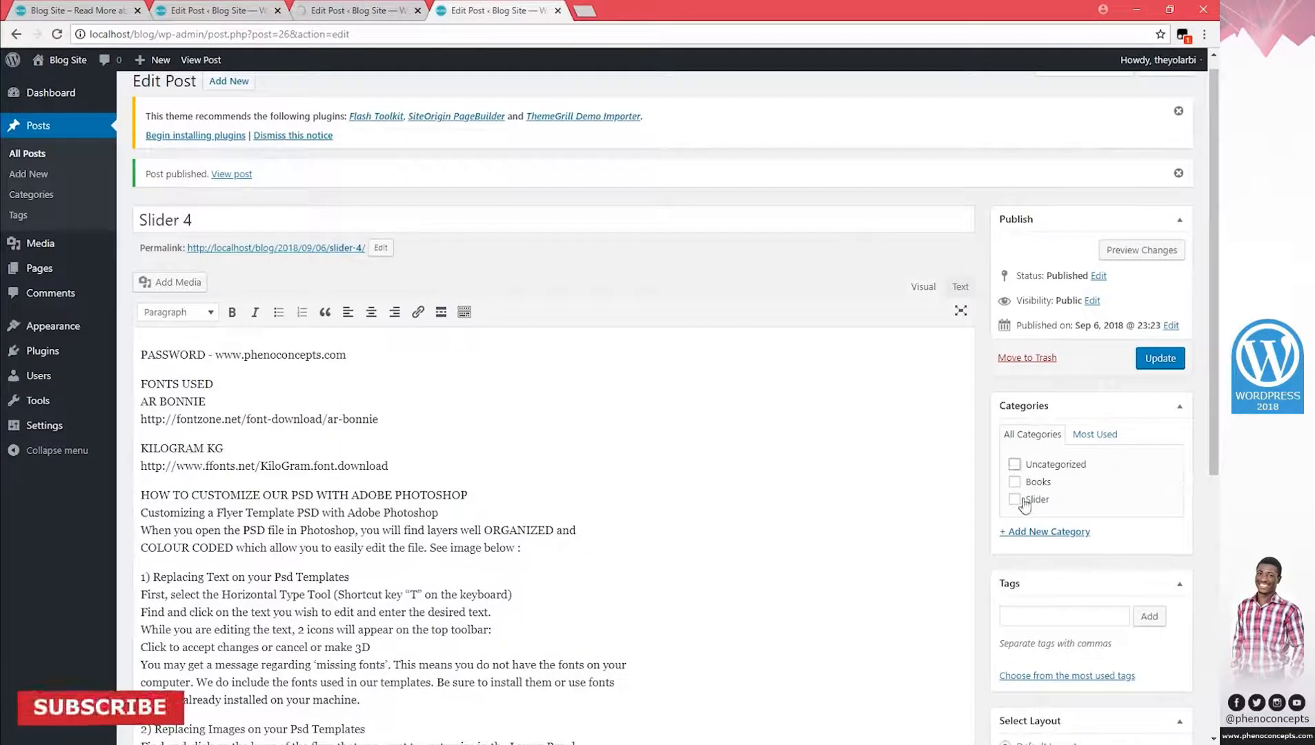
pyautogui.click(1014, 499)
pyautogui.click(1160, 358)
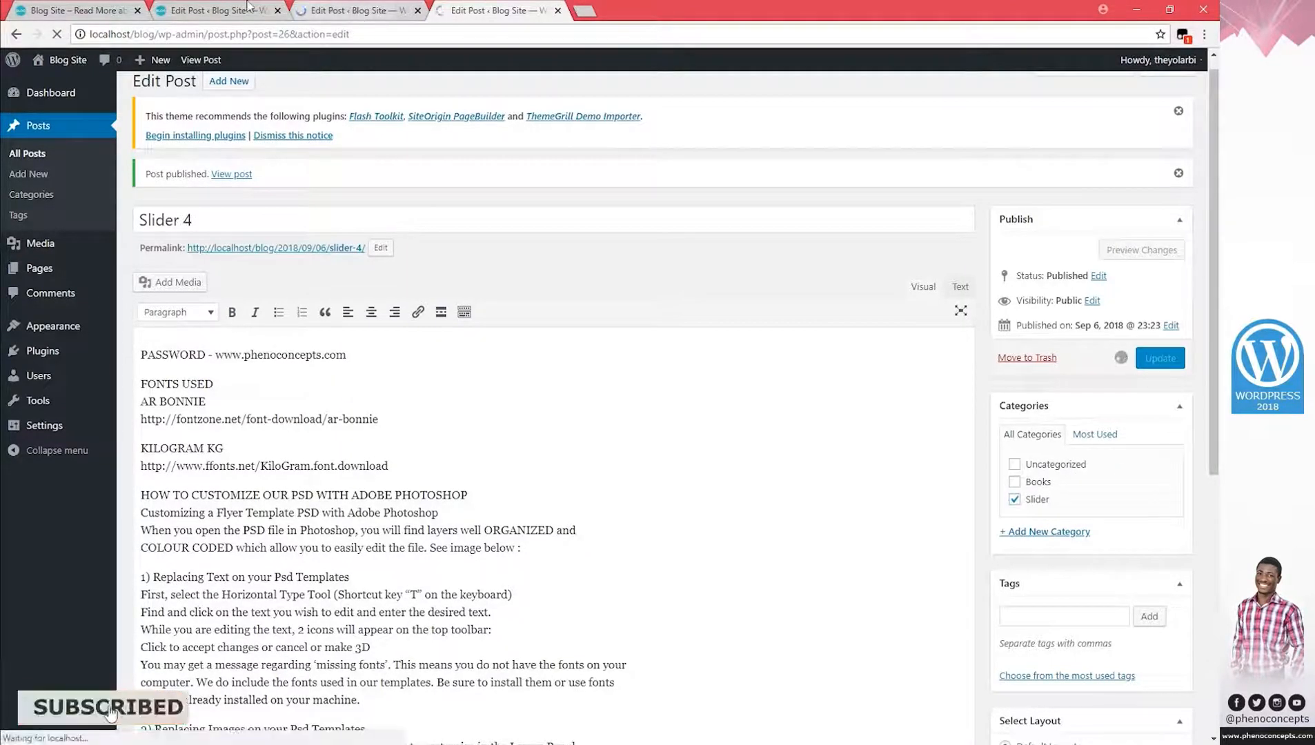
pyautogui.click(140, 7)
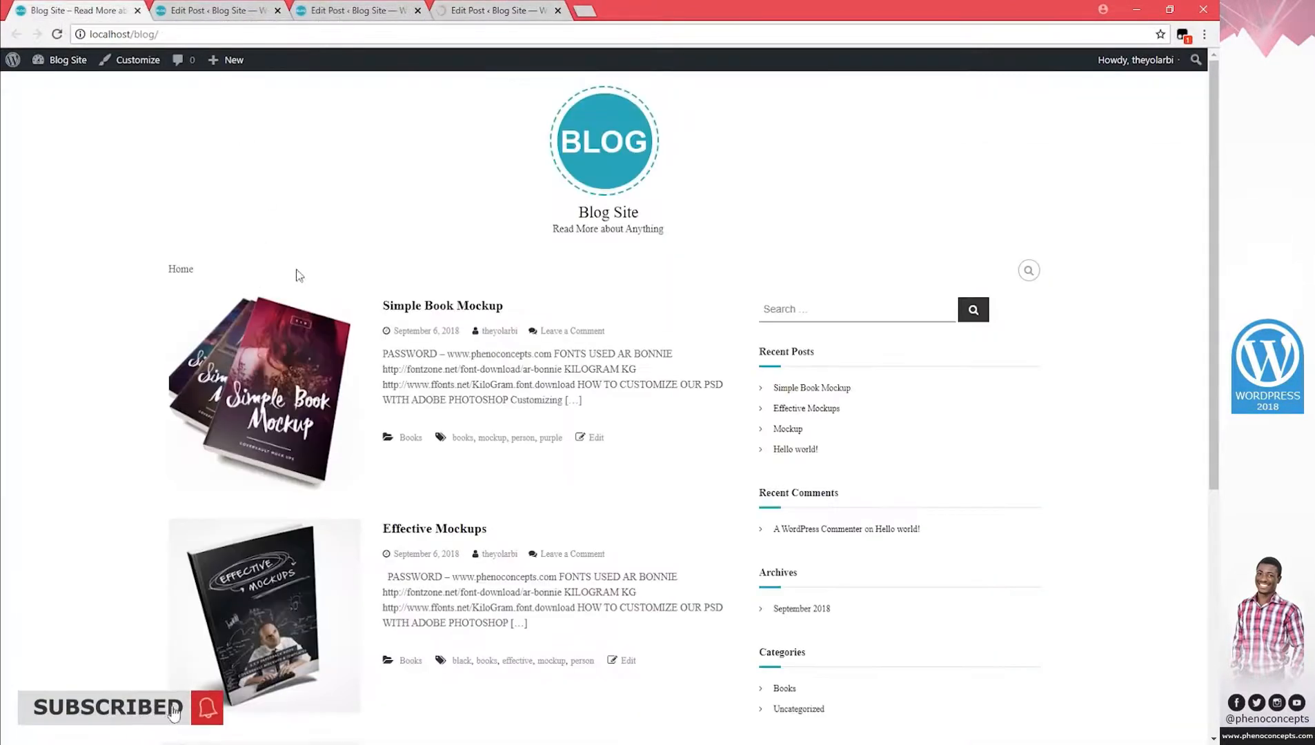
# Reload the blog front page and browse the Books category archive.
pyautogui.press('F5')
pyautogui.scroll(-5, 946, 180)
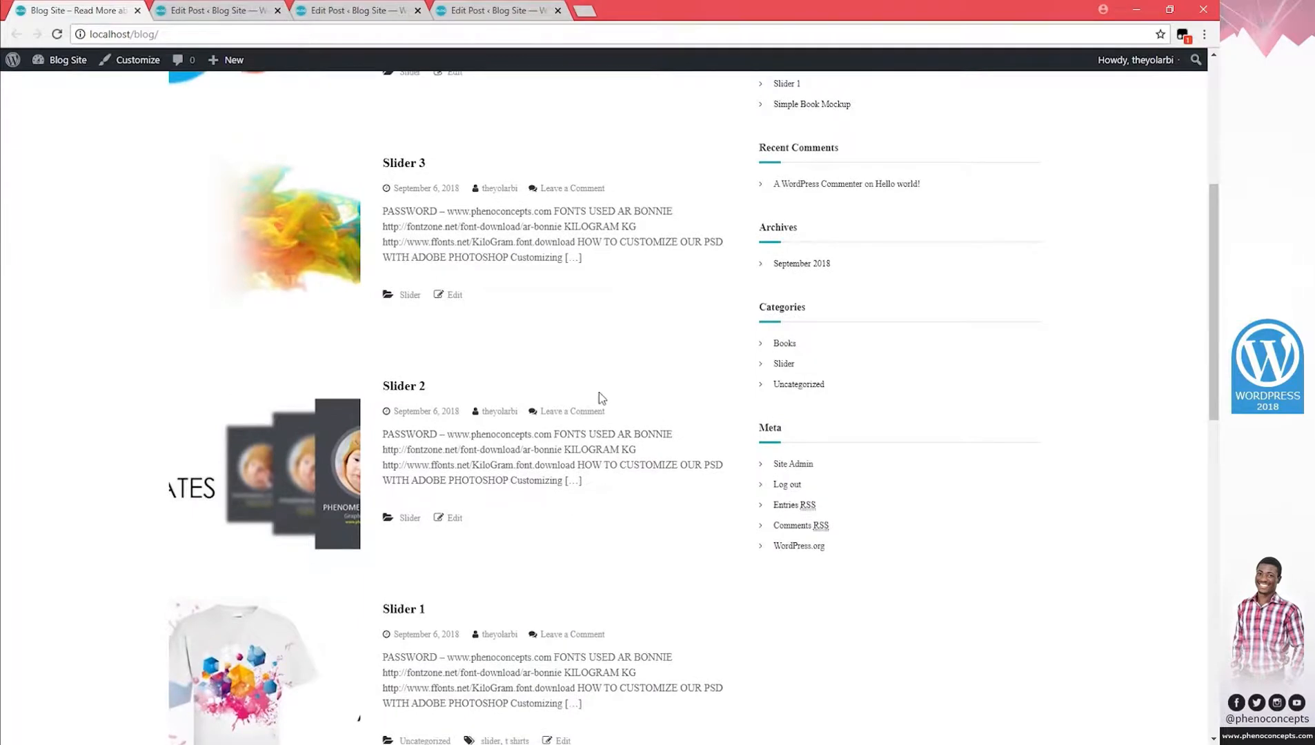
pyautogui.scroll(5, 598, 391)
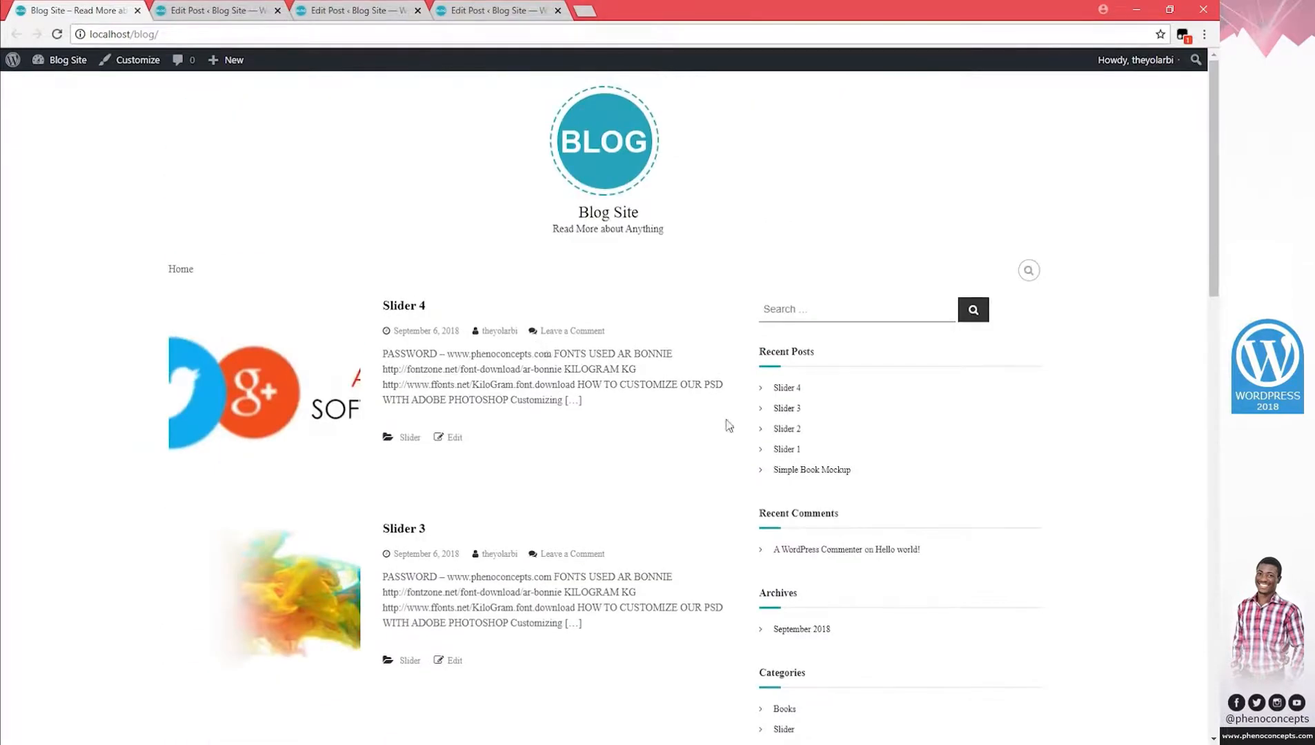
pyautogui.scroll(-2, 848, 336)
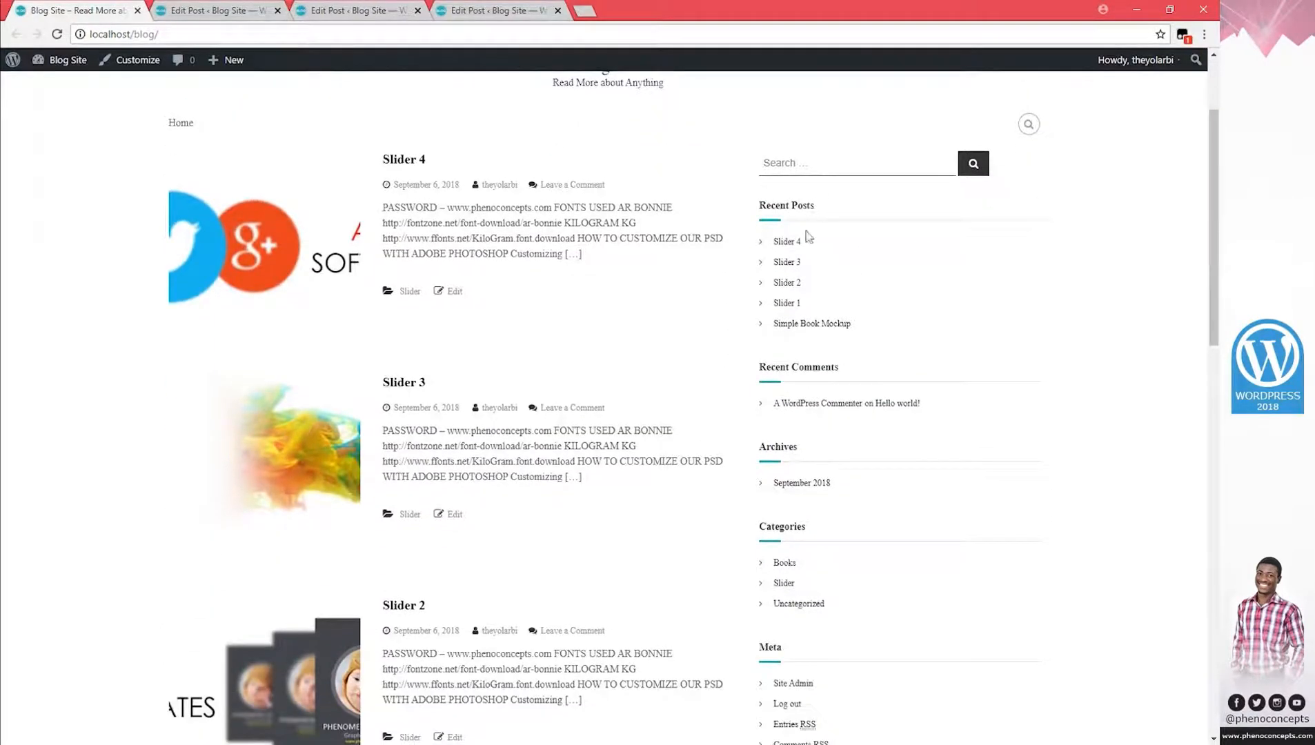
pyautogui.scroll(-2, 828, 376)
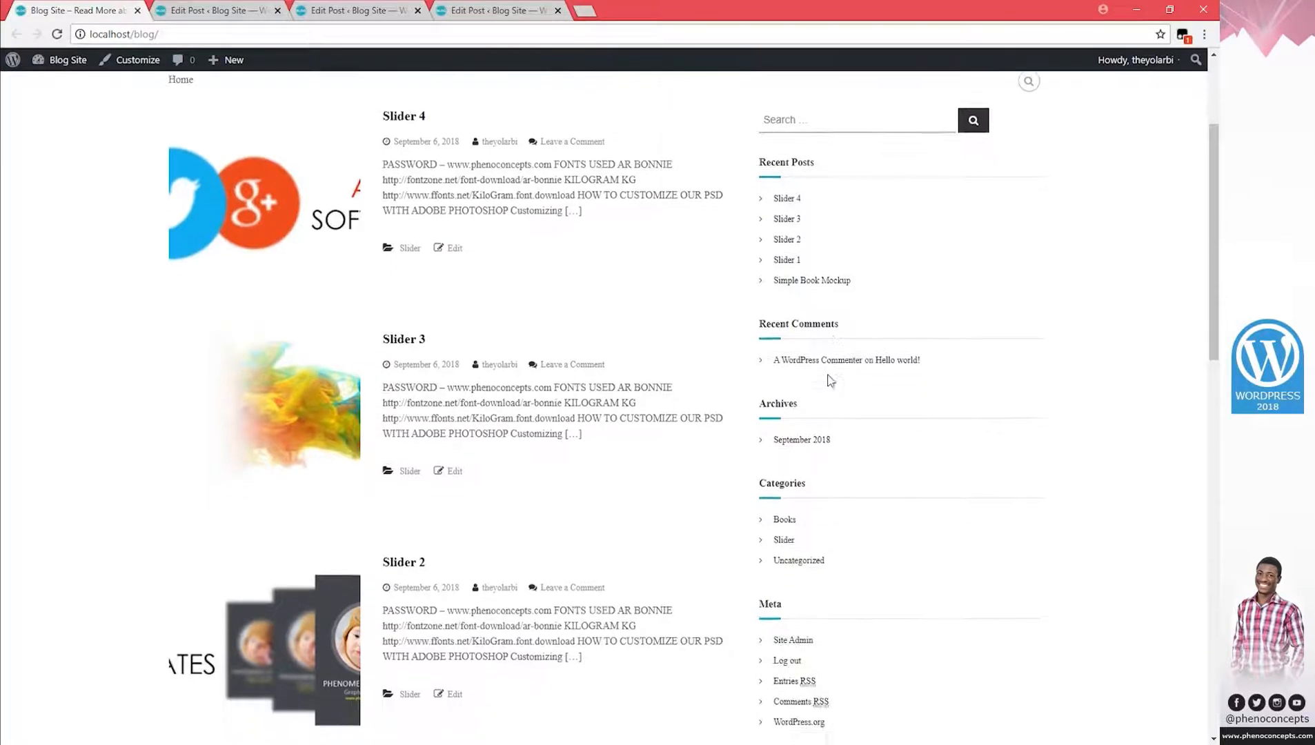
pyautogui.moveTo(779, 381); pyautogui.dragTo(807, 383)
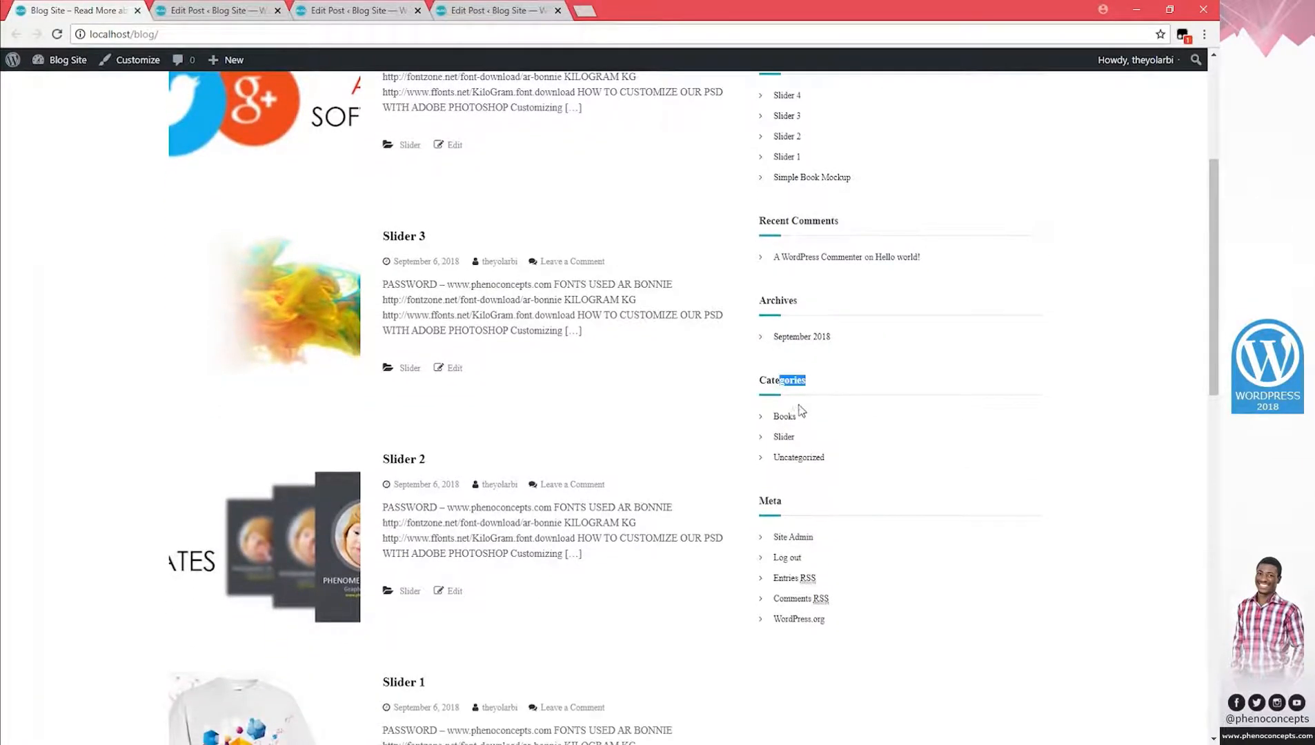
pyautogui.click(847, 421)
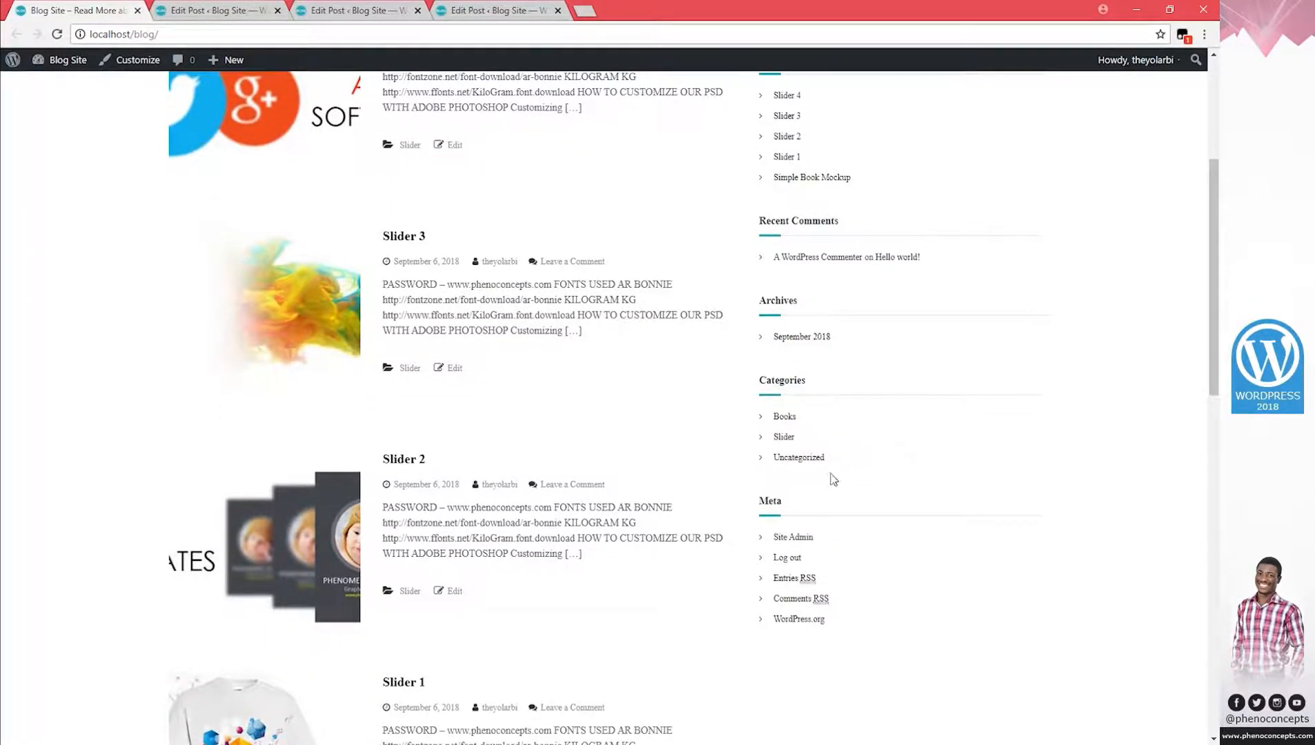
pyautogui.click(784, 418)
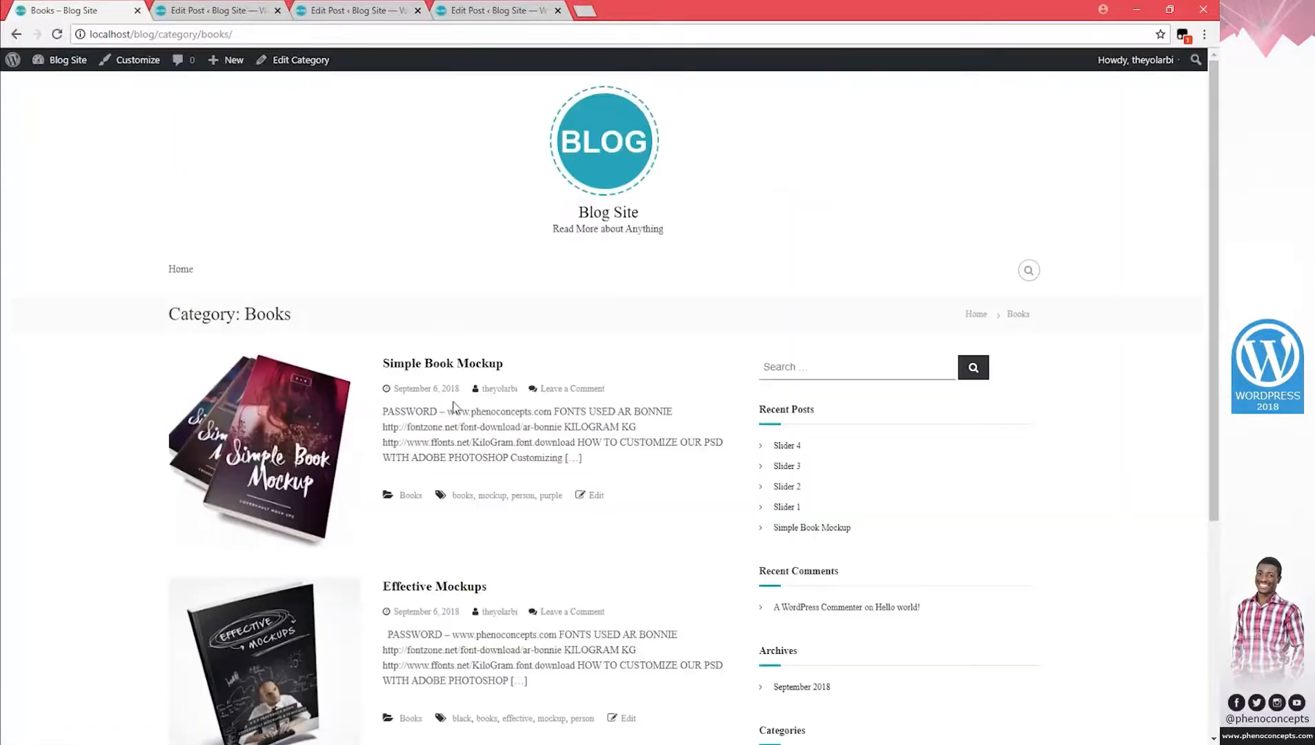
pyautogui.scroll(-3, 366, 219)
pyautogui.scroll(-3, 358, 646)
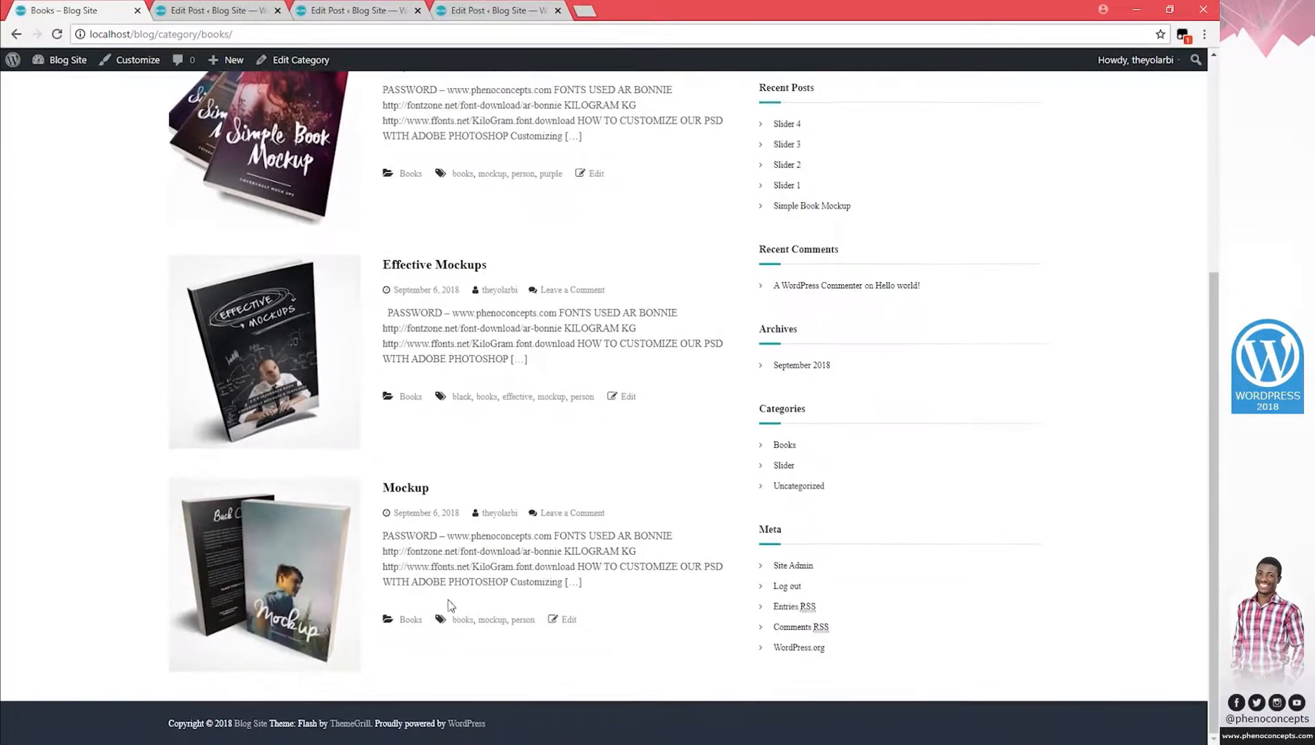
pyautogui.scroll(3, 887, 292)
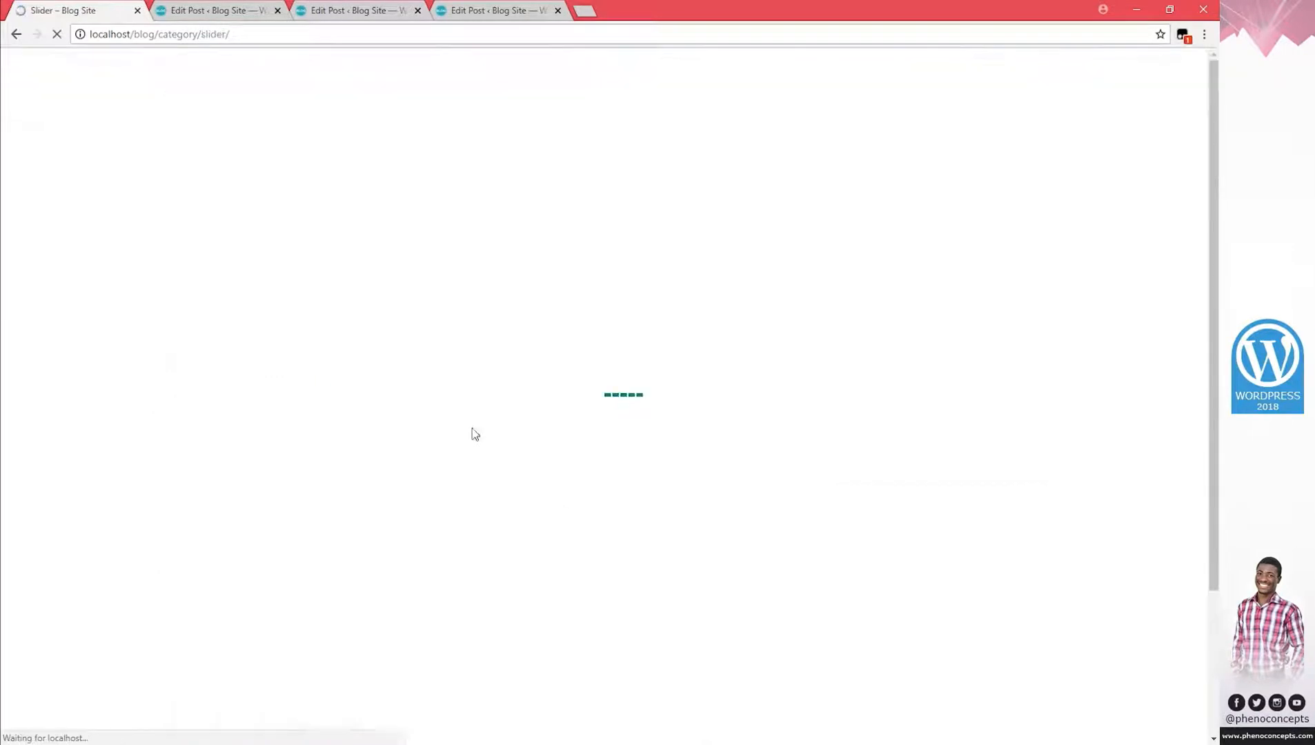
pyautogui.scroll(-1, 450, 437)
pyautogui.scroll(-4, 450, 437)
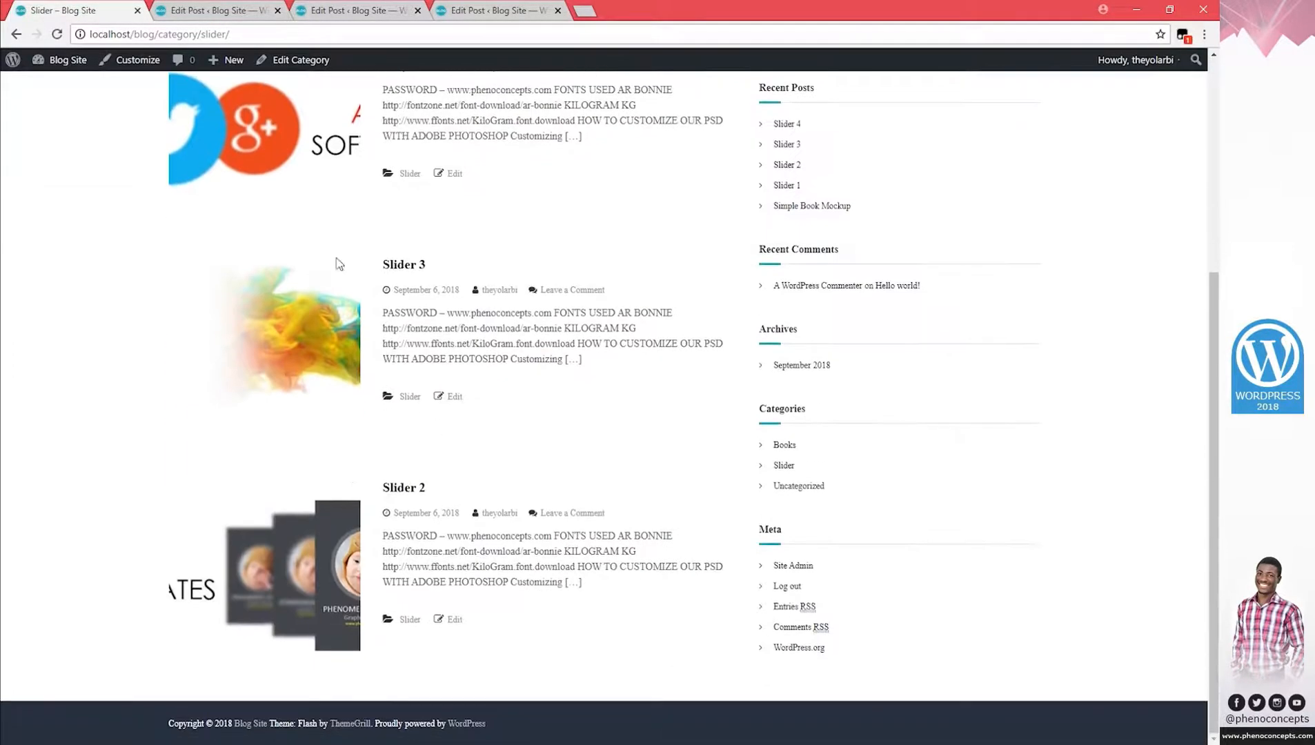
# Close the Slider 2, Slider 3 and Slider 4 editing tabs.
pyautogui.click(244, 12)
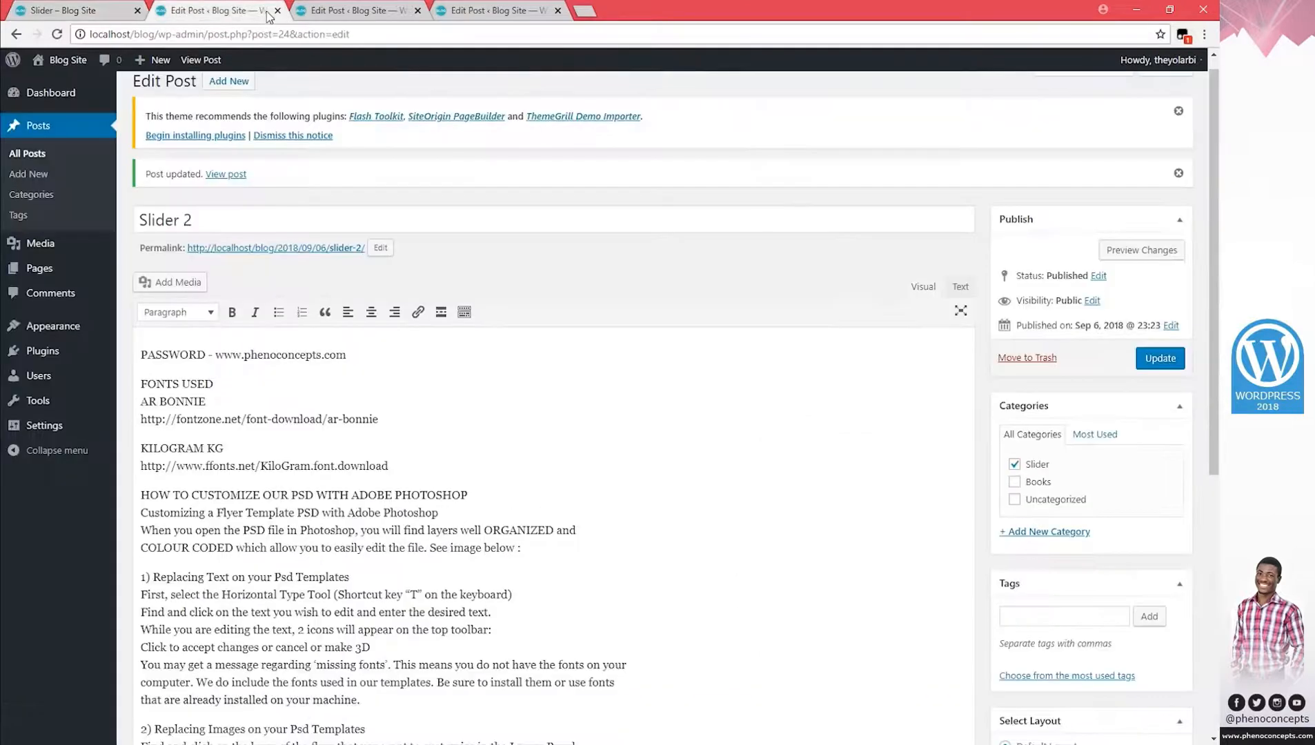
pyautogui.click(278, 11)
pyautogui.click(280, 11)
pyautogui.click(280, 11)
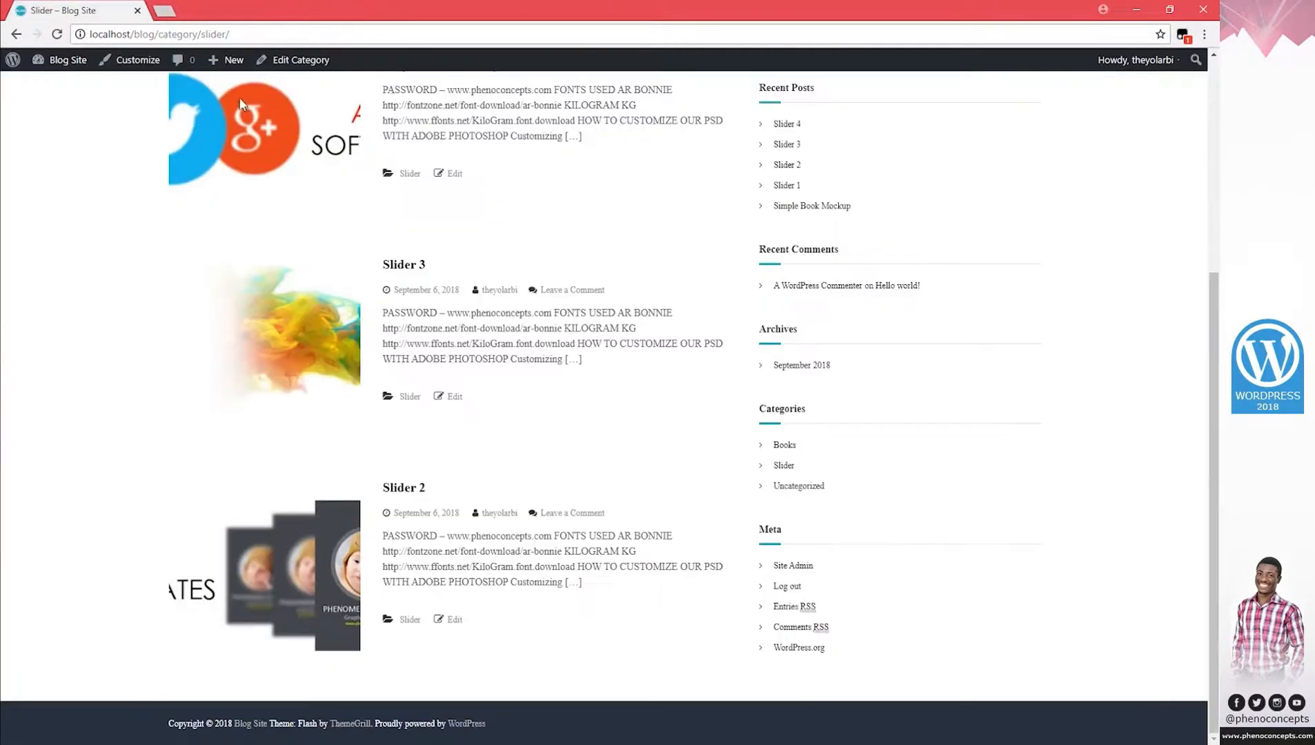
pyautogui.scroll(5, 296, 162)
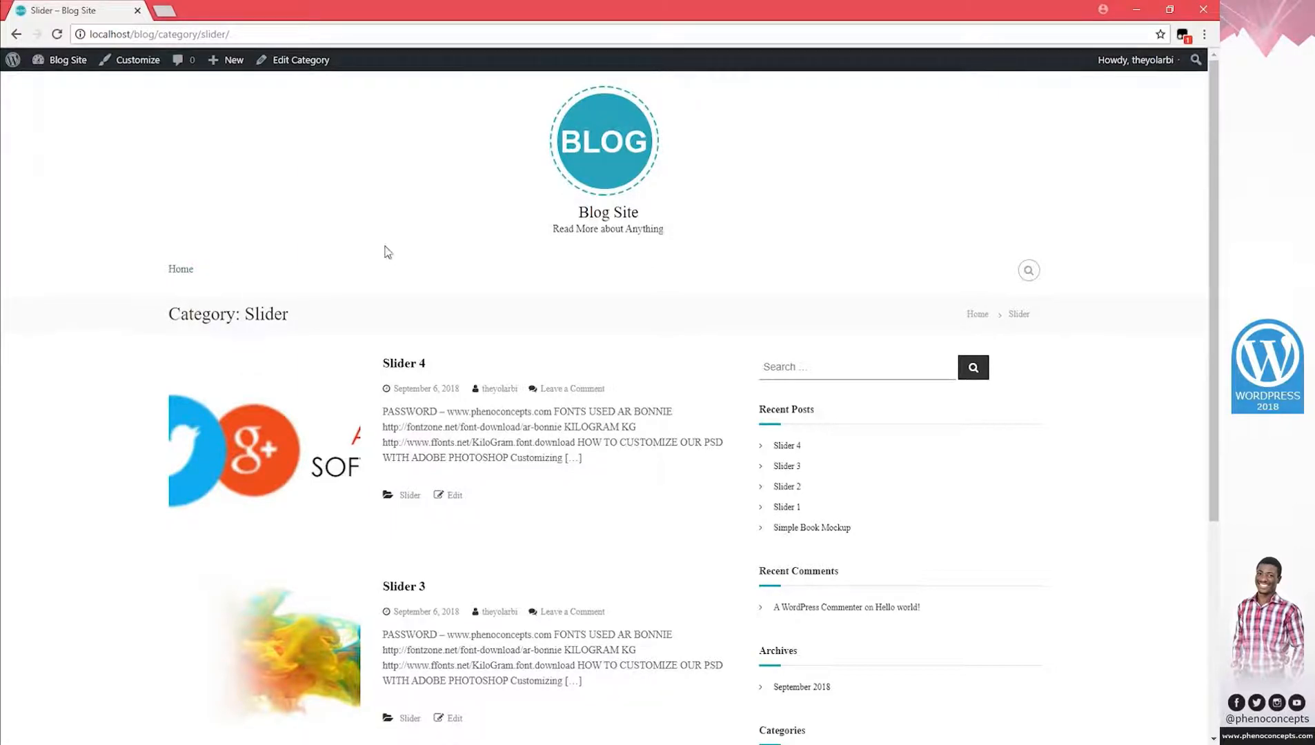
# Create a new navigation menu named main menu under Appearance > Menus.
pyautogui.moveTo(61, 61)
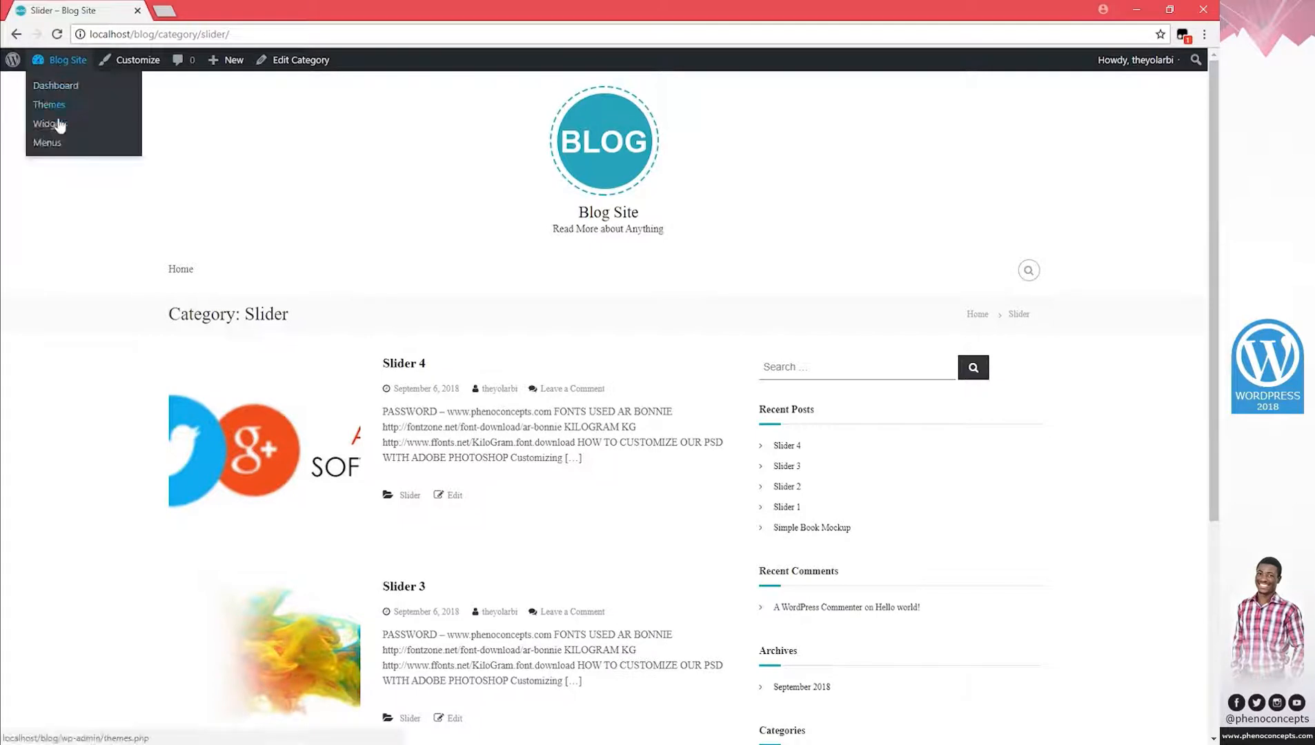
pyautogui.click(53, 145)
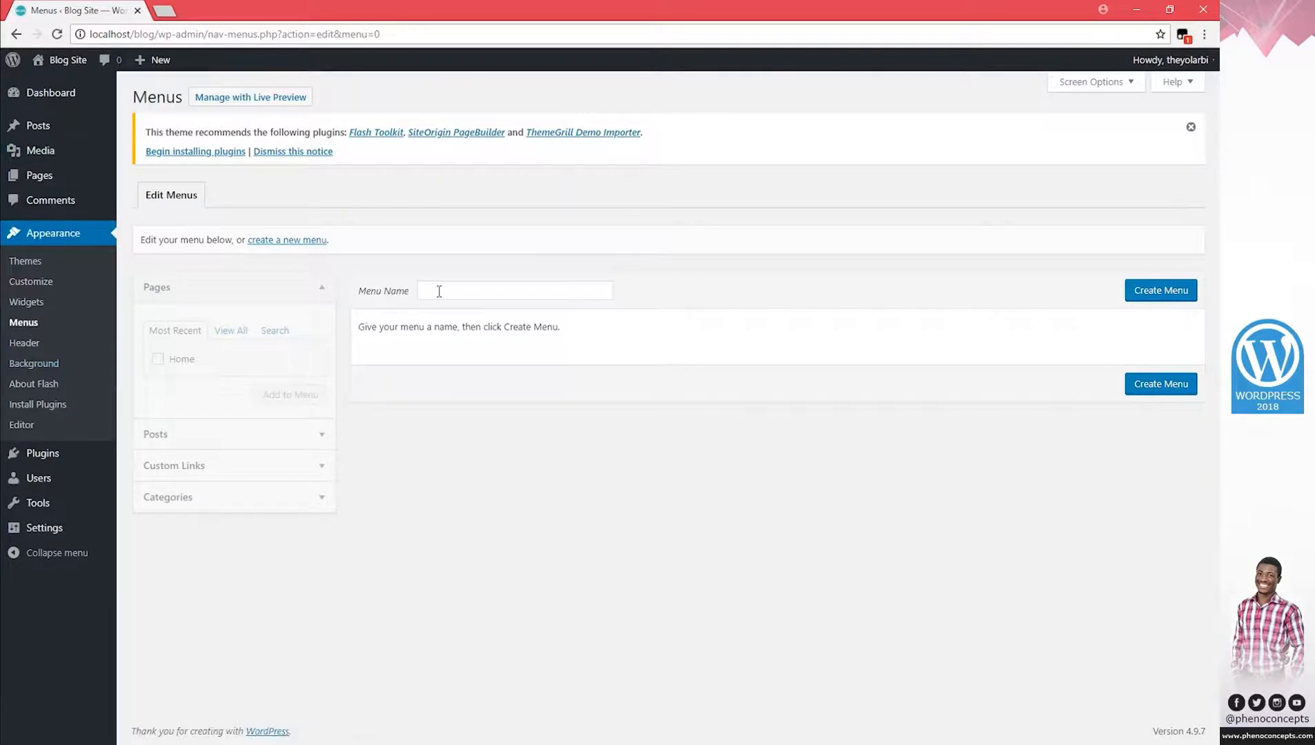
pyautogui.click(439, 291)
pyautogui.click(455, 310)
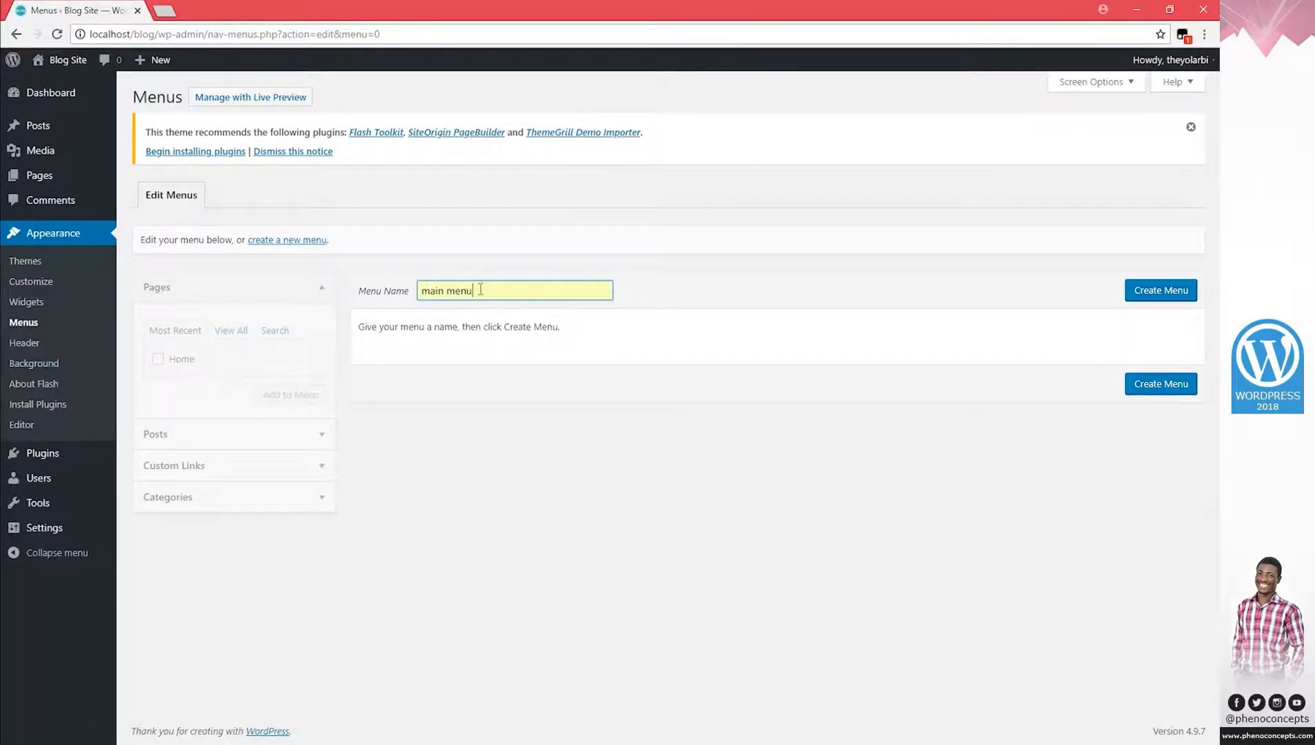
pyautogui.click(1151, 301)
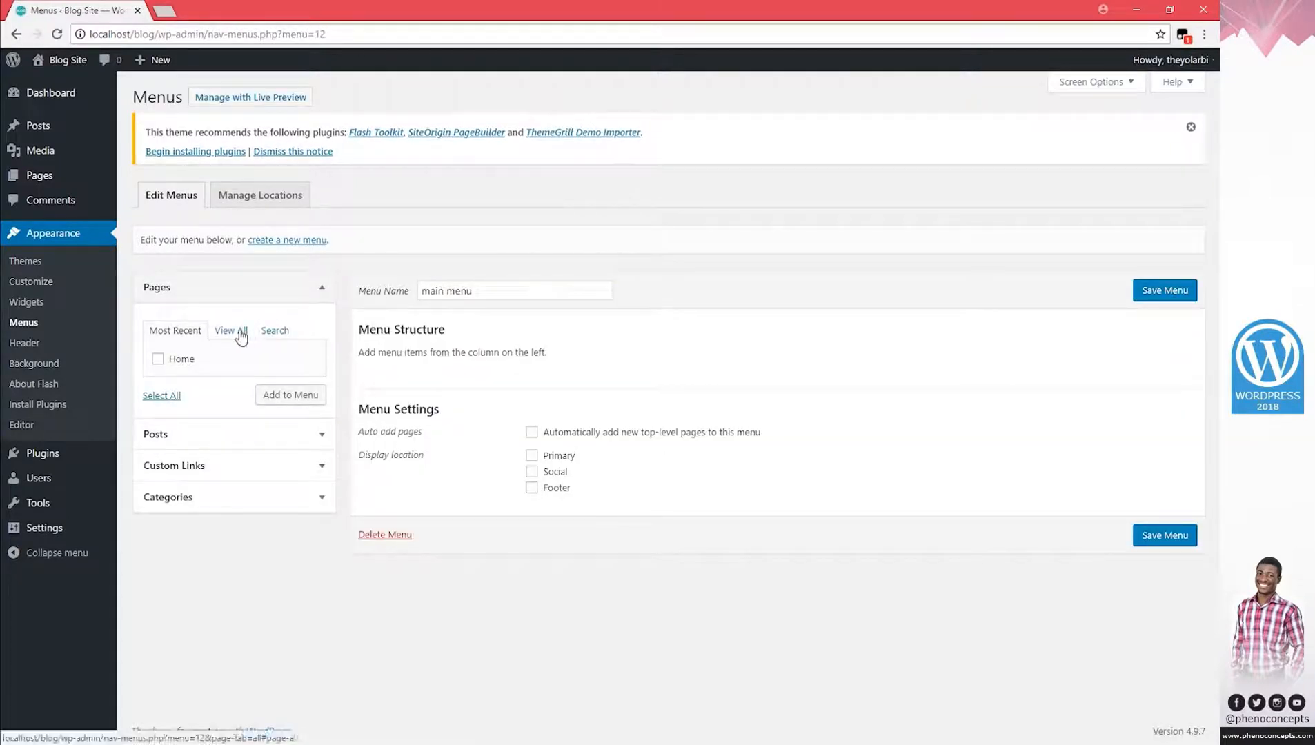
# Add the Home page to main menu and save it.
pyautogui.click(158, 360)
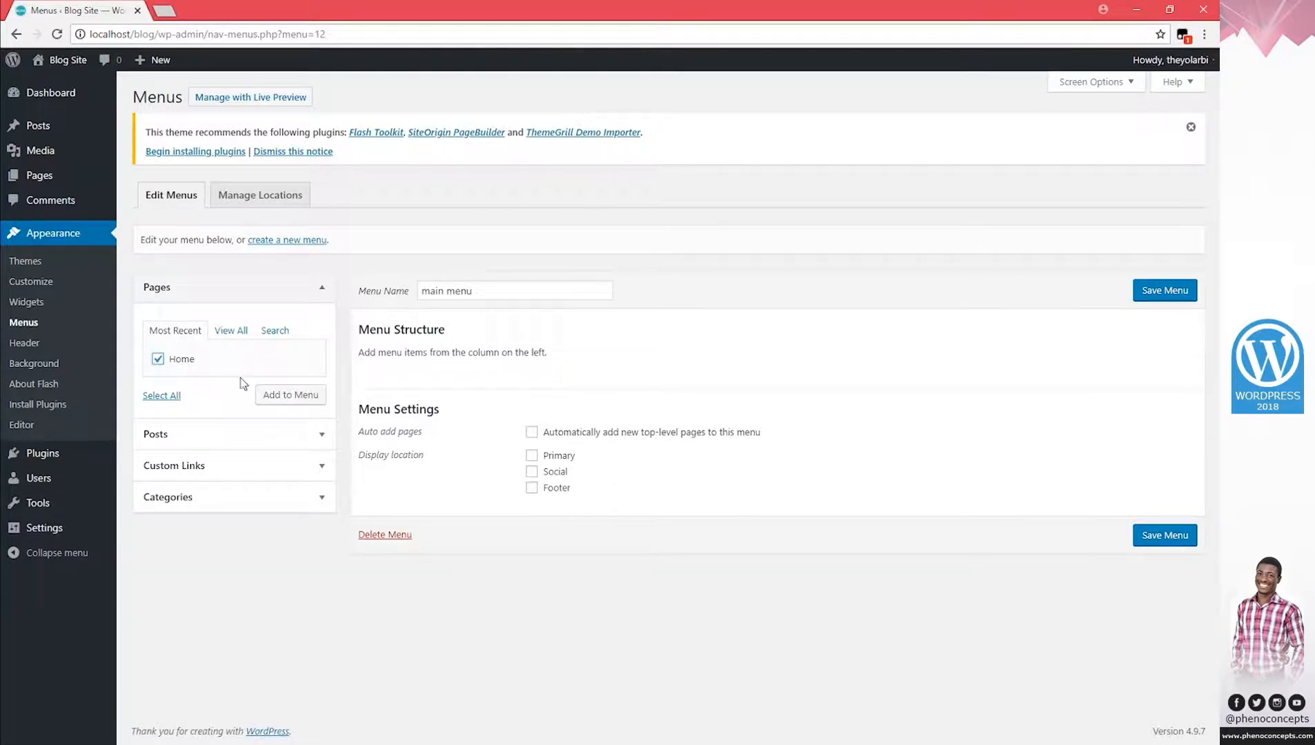
pyautogui.click(279, 397)
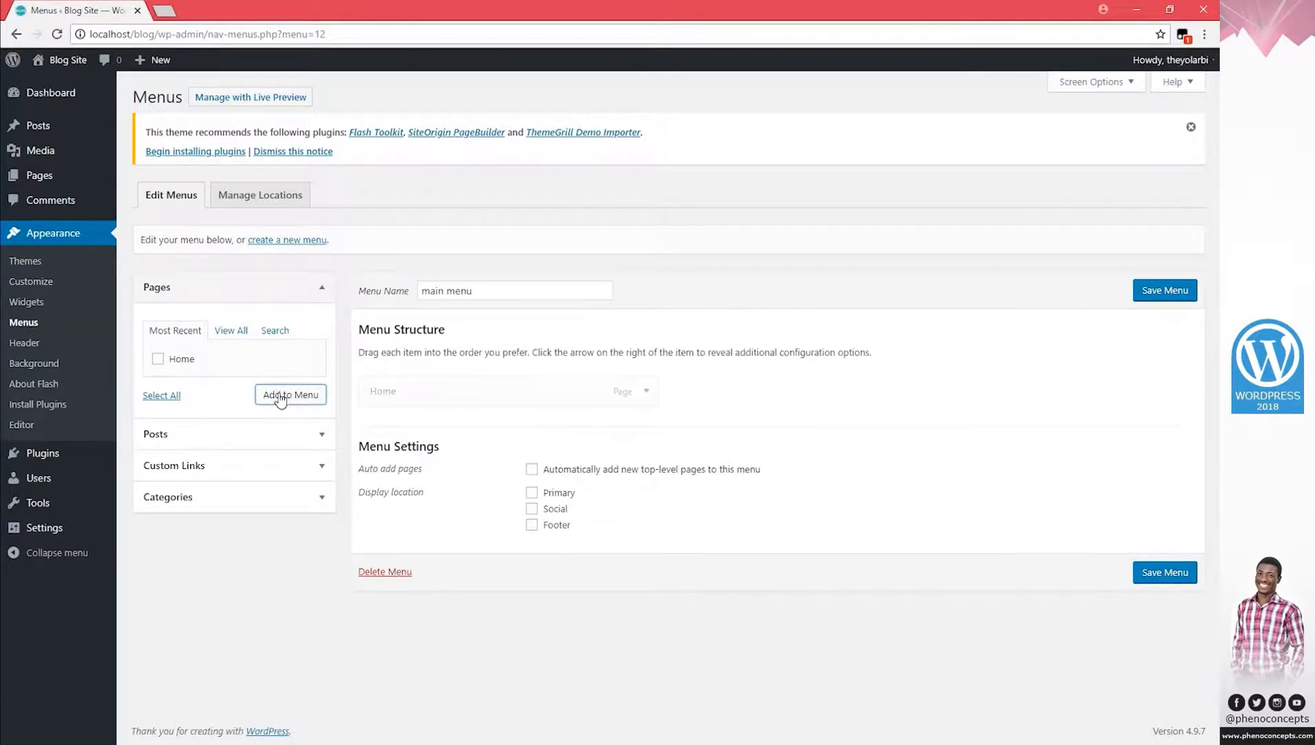
pyautogui.click(1173, 293)
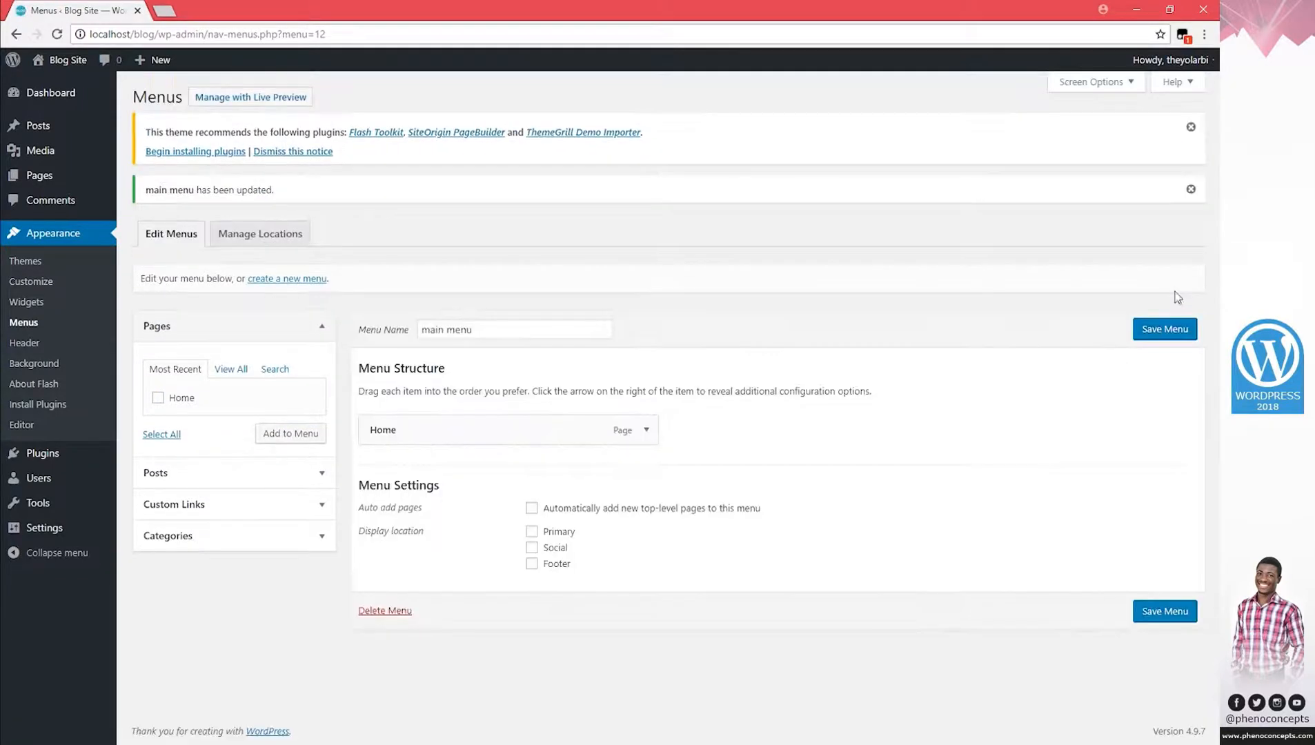
pyautogui.moveTo(38, 458)
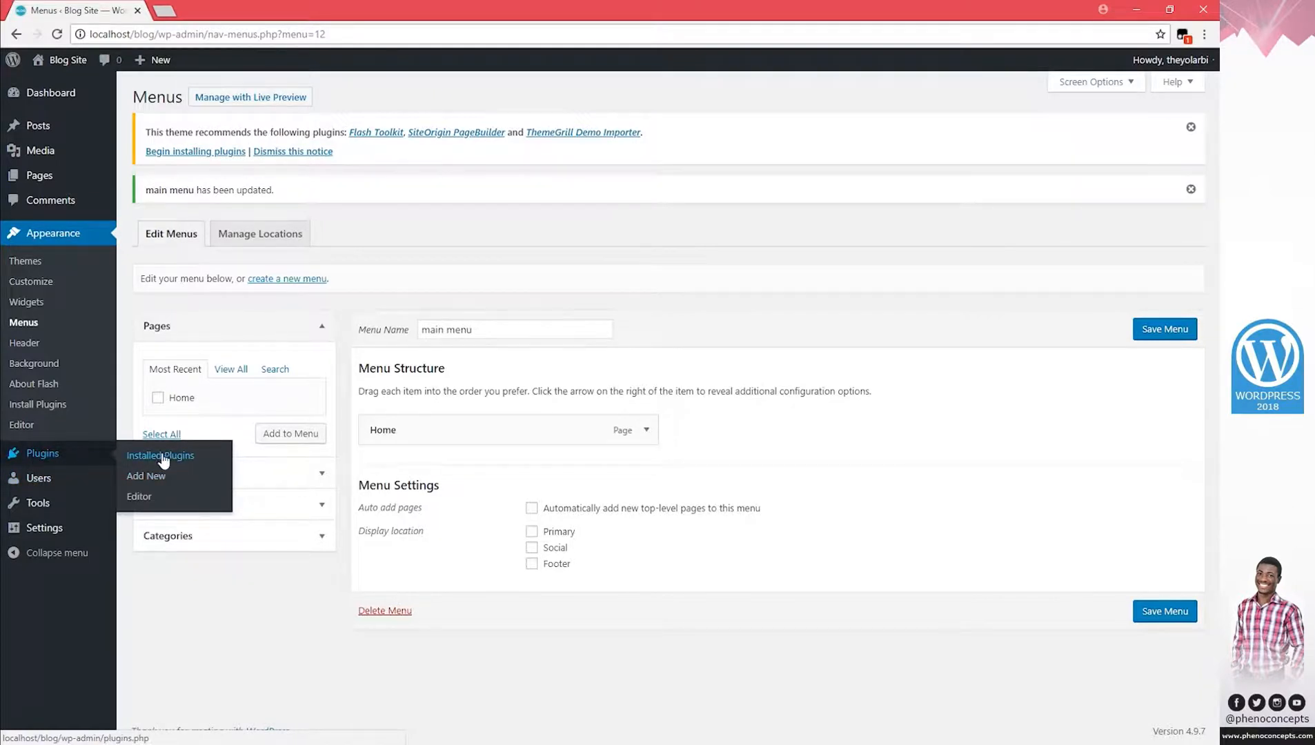
pyautogui.moveTo(44, 484)
pyautogui.moveTo(59, 511)
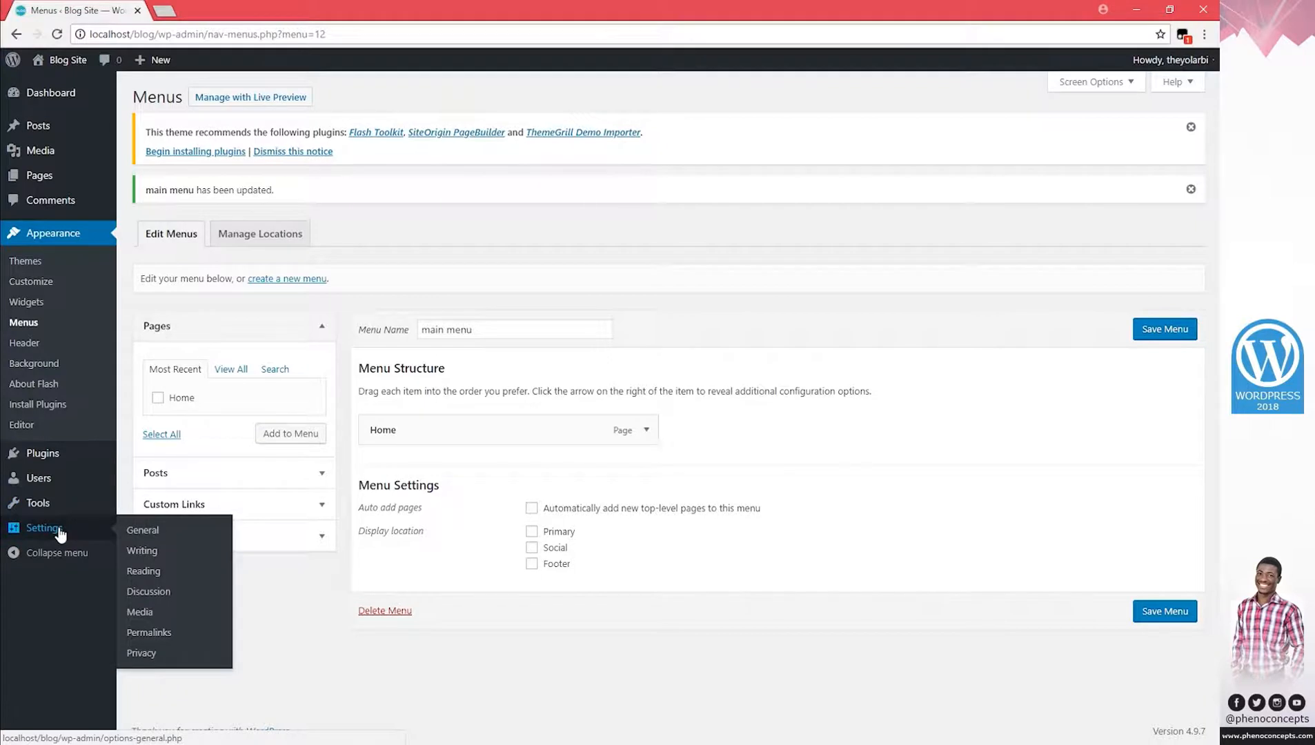
# Keep the homepage showing Your latest posts and save the Reading settings.
pyautogui.click(146, 580)
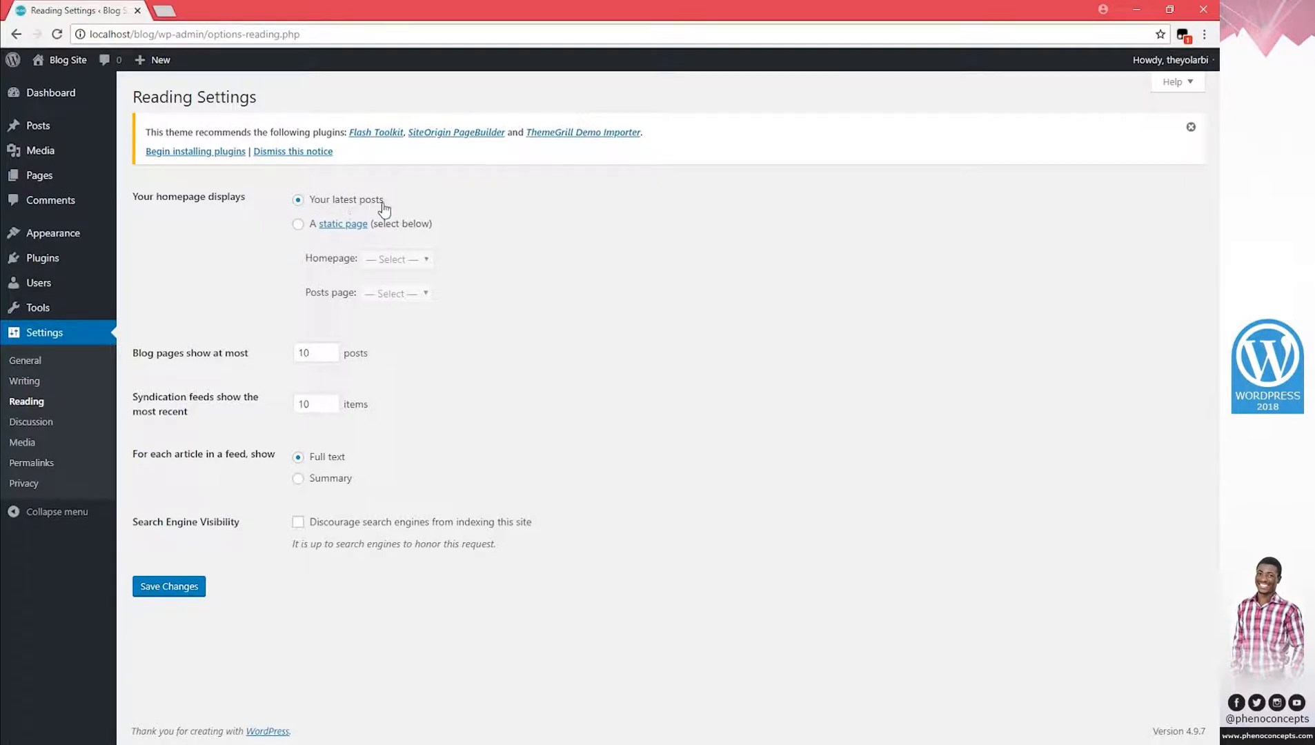
pyautogui.click(300, 225)
pyautogui.click(298, 200)
pyautogui.moveTo(42, 235)
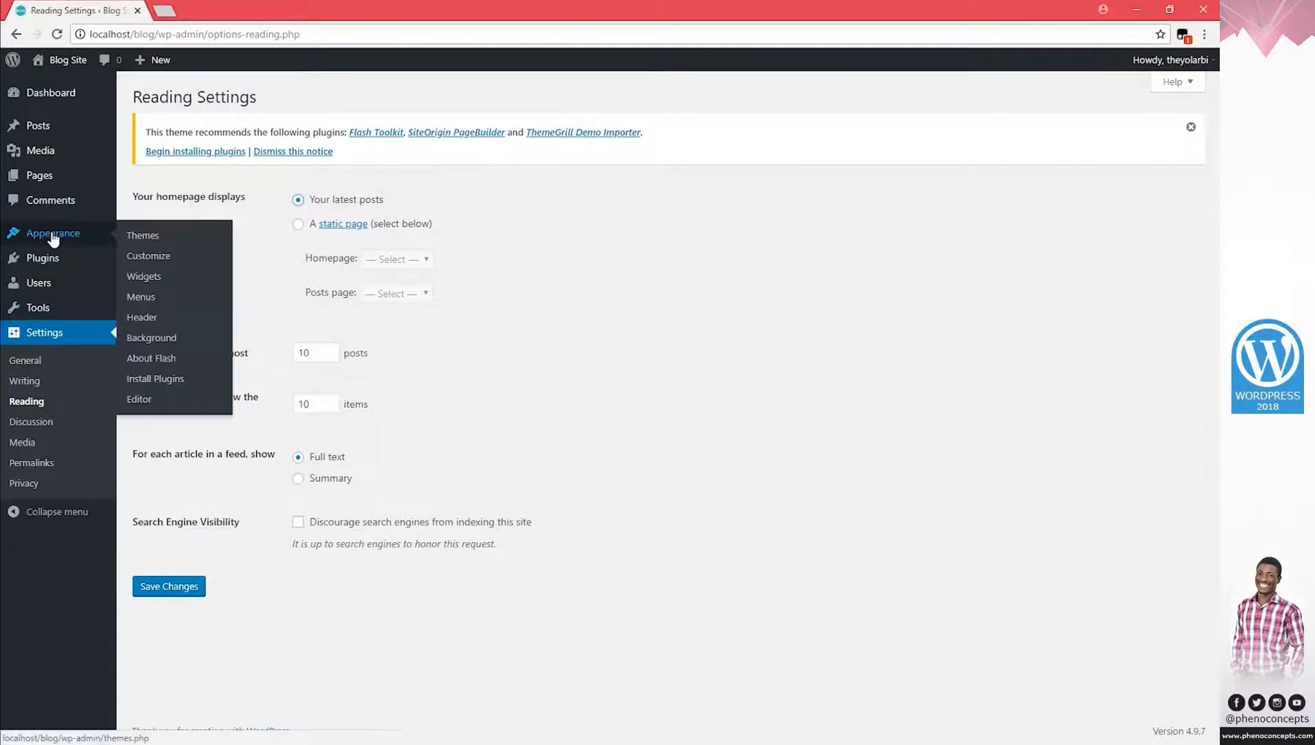
pyautogui.rightClick(142, 257)
pyautogui.click(176, 270)
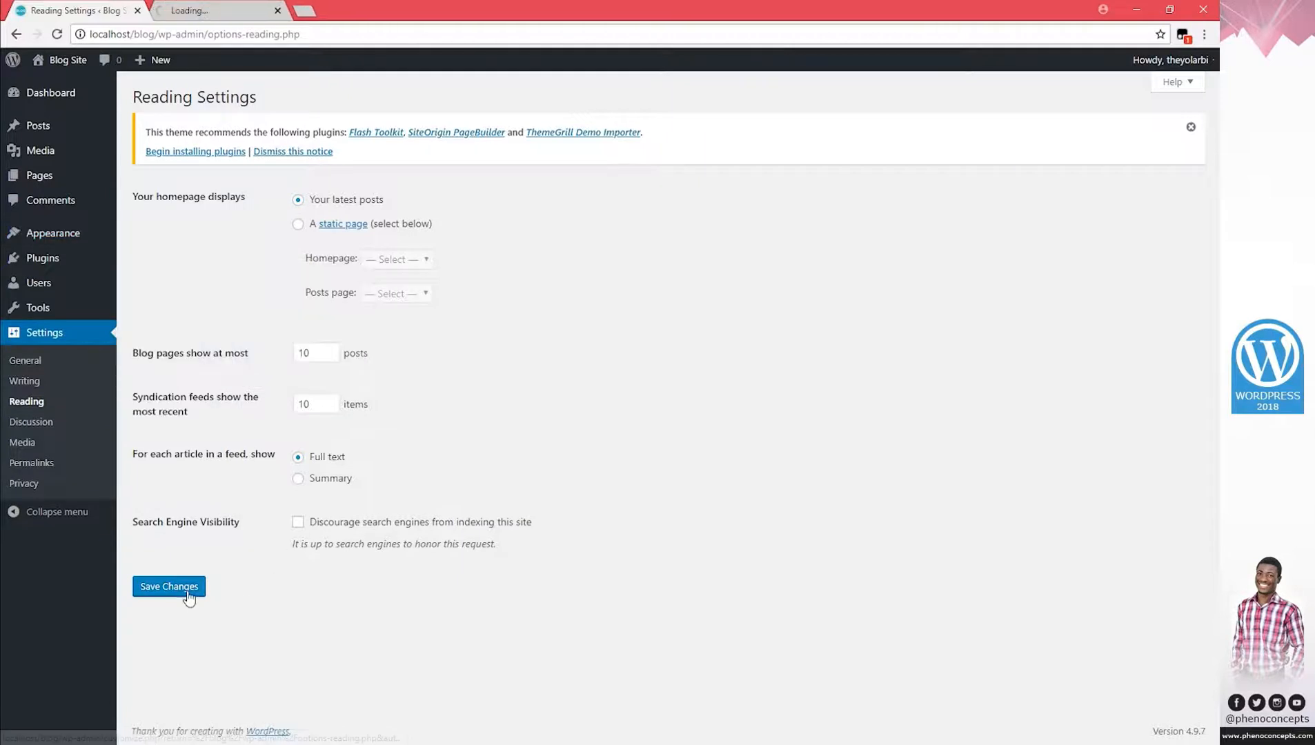
pyautogui.click(185, 152)
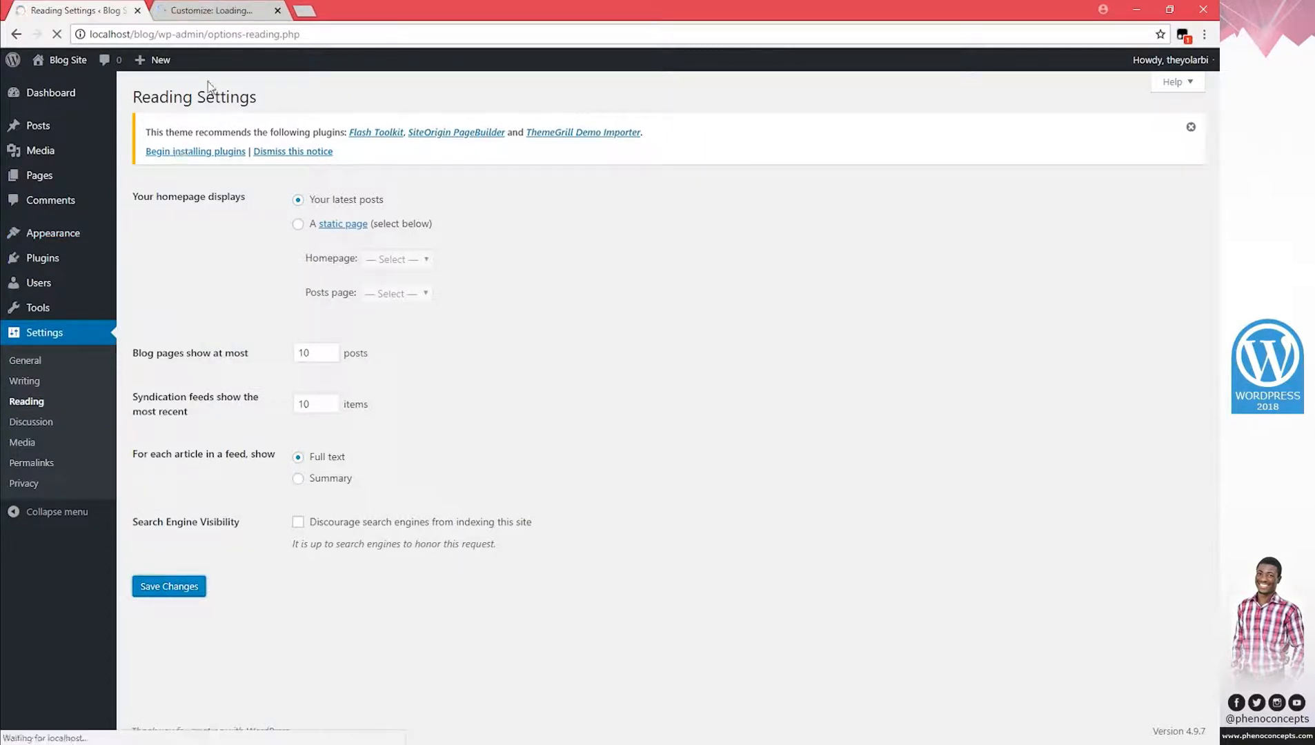
# Check Homepage Settings in the Customizer, then go back to the Menus page.
pyautogui.click(212, 11)
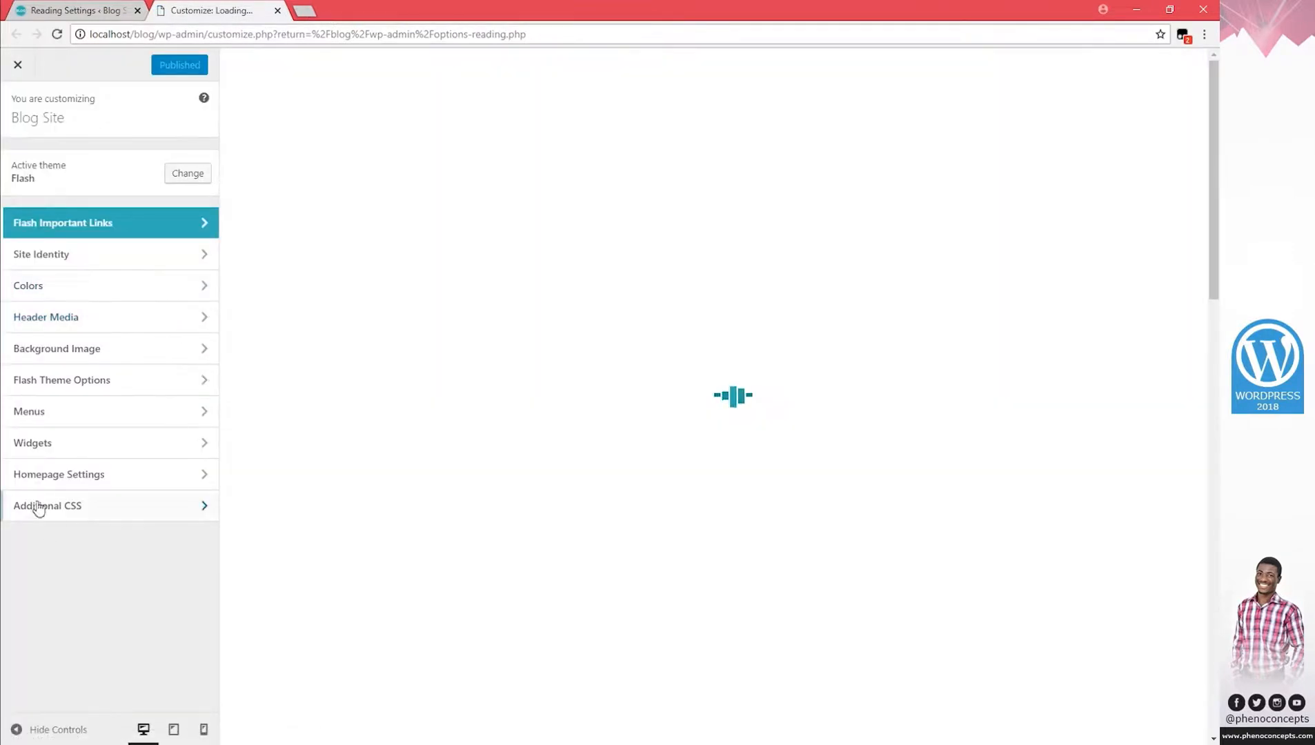
pyautogui.click(146, 476)
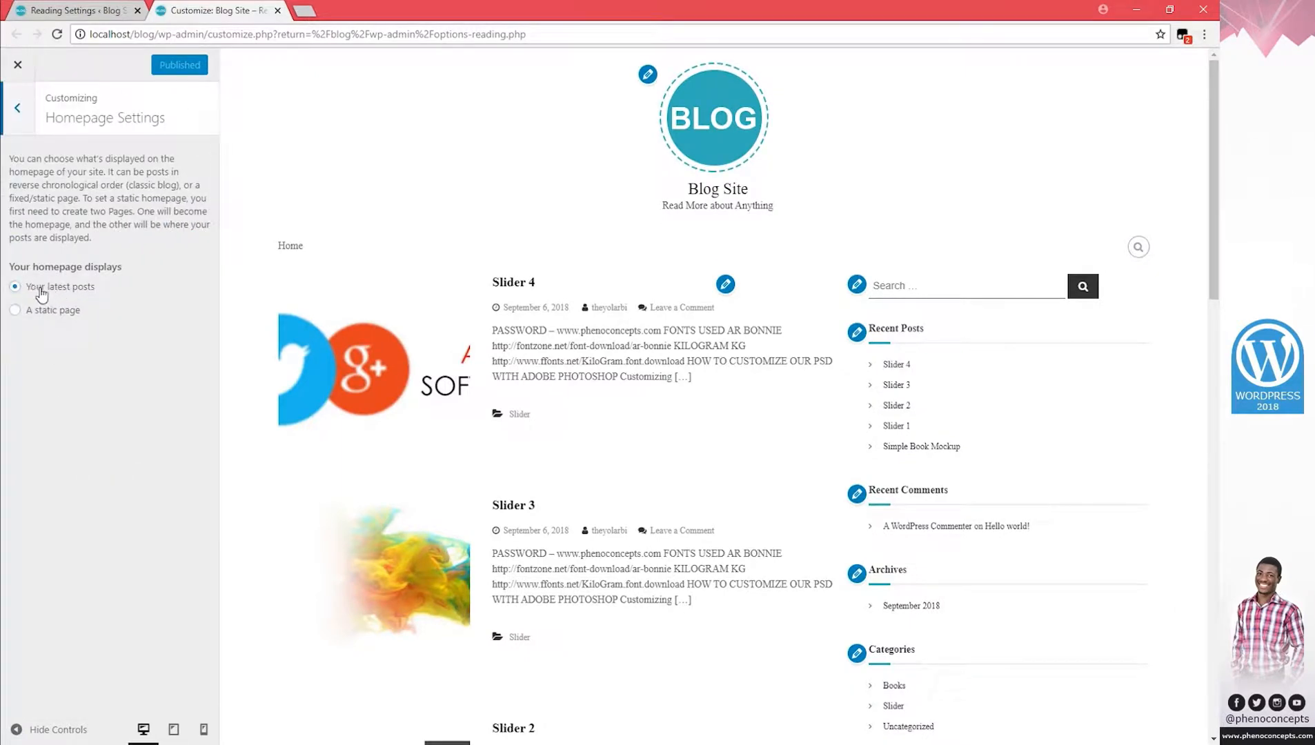
pyautogui.click(278, 10)
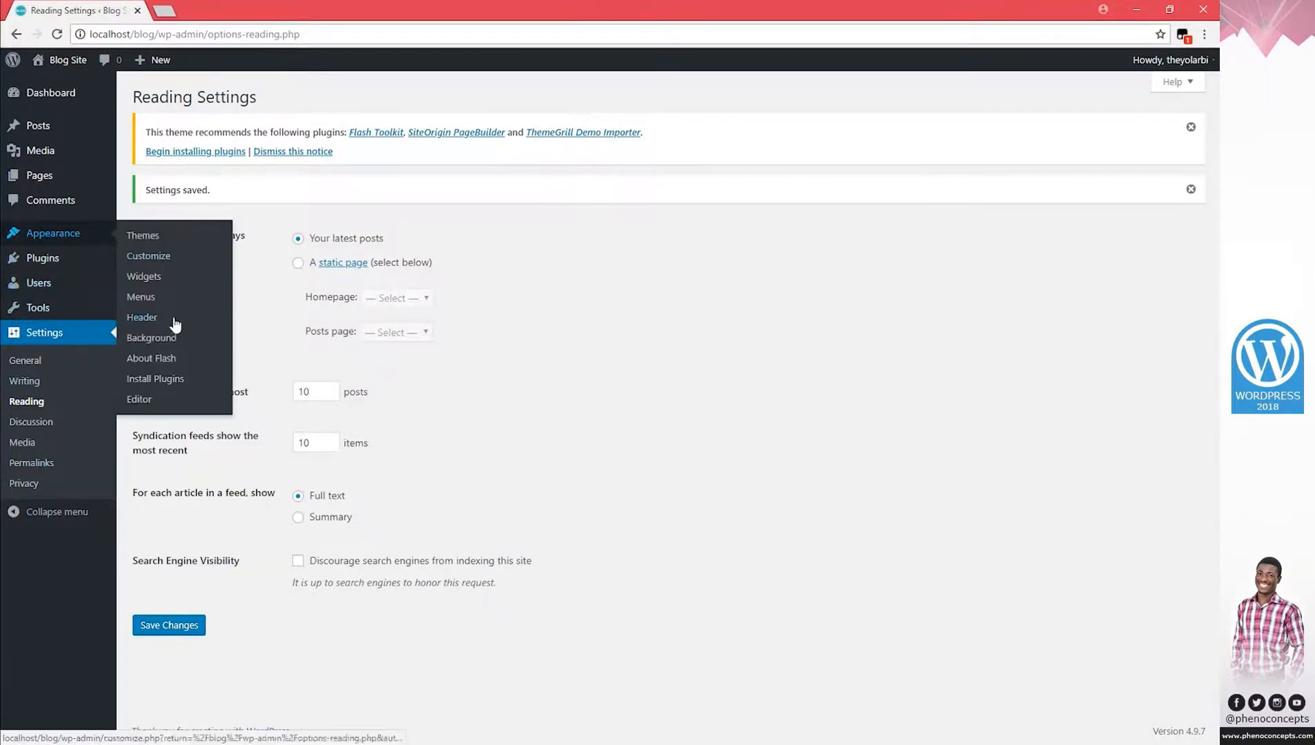
pyautogui.click(155, 298)
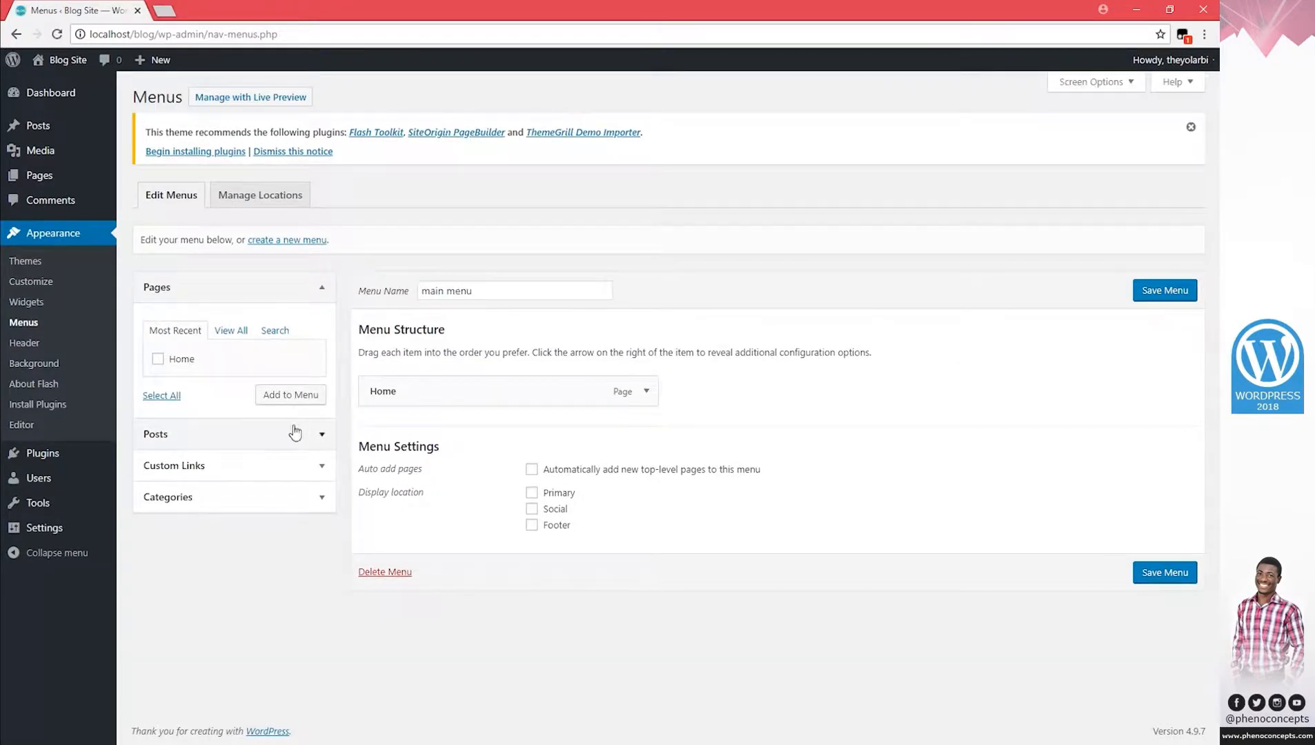
# Look over the live site in a new tab, then return to the Menus admin page.
pyautogui.rightClick(65, 62)
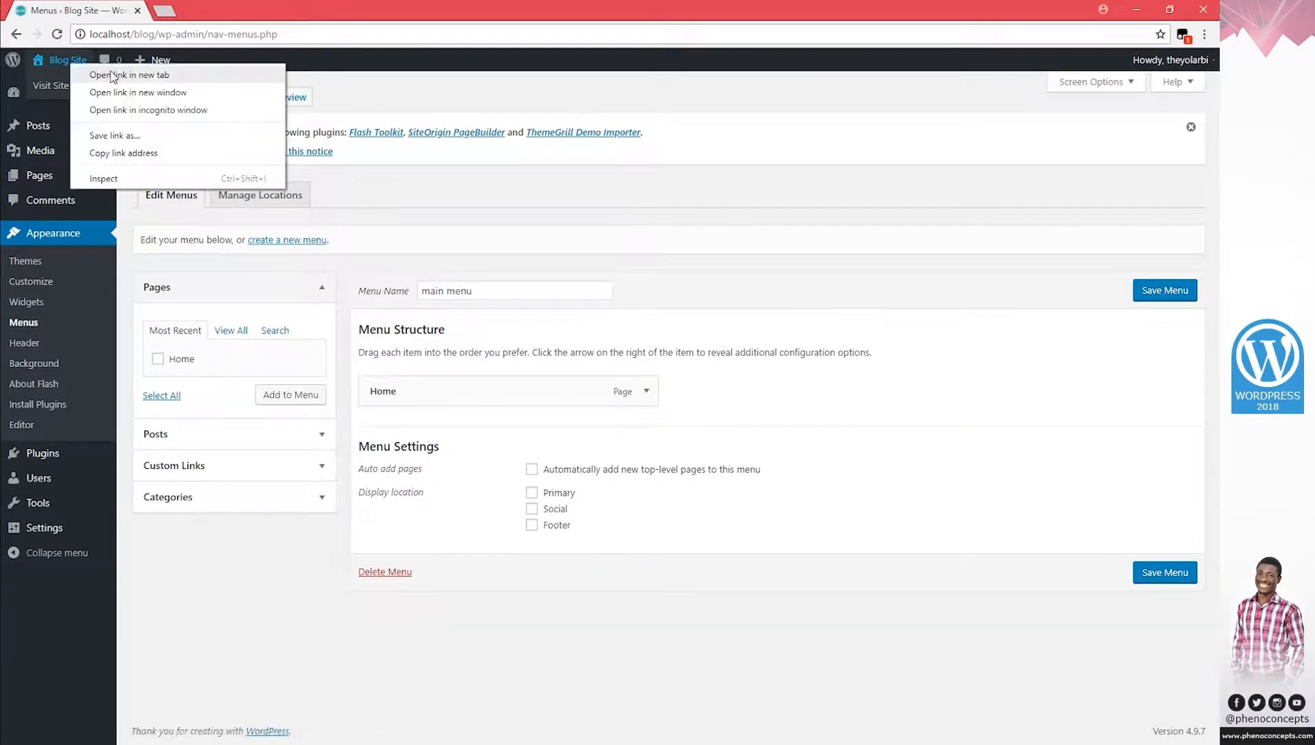
pyautogui.click(87, 73)
pyautogui.click(202, 18)
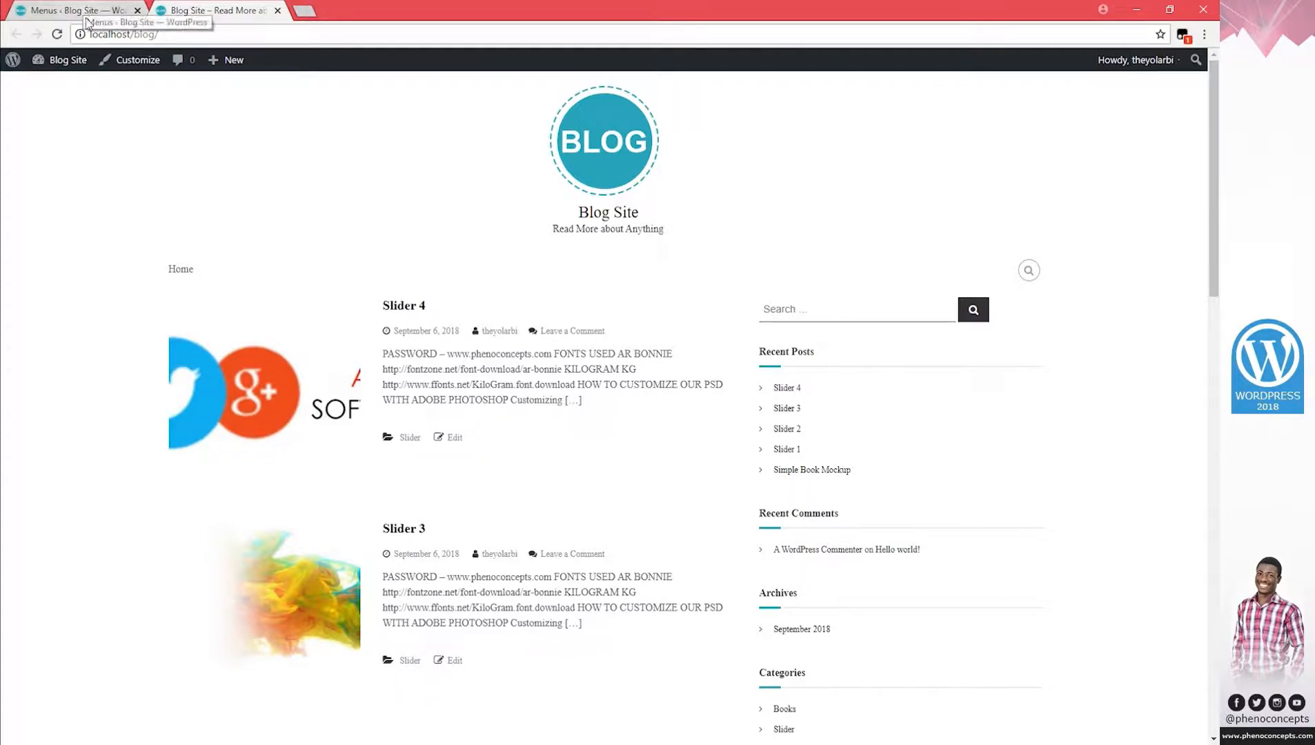
pyautogui.scroll(-1, 464, 456)
pyautogui.scroll(-5, 462, 452)
pyautogui.scroll(2, 462, 451)
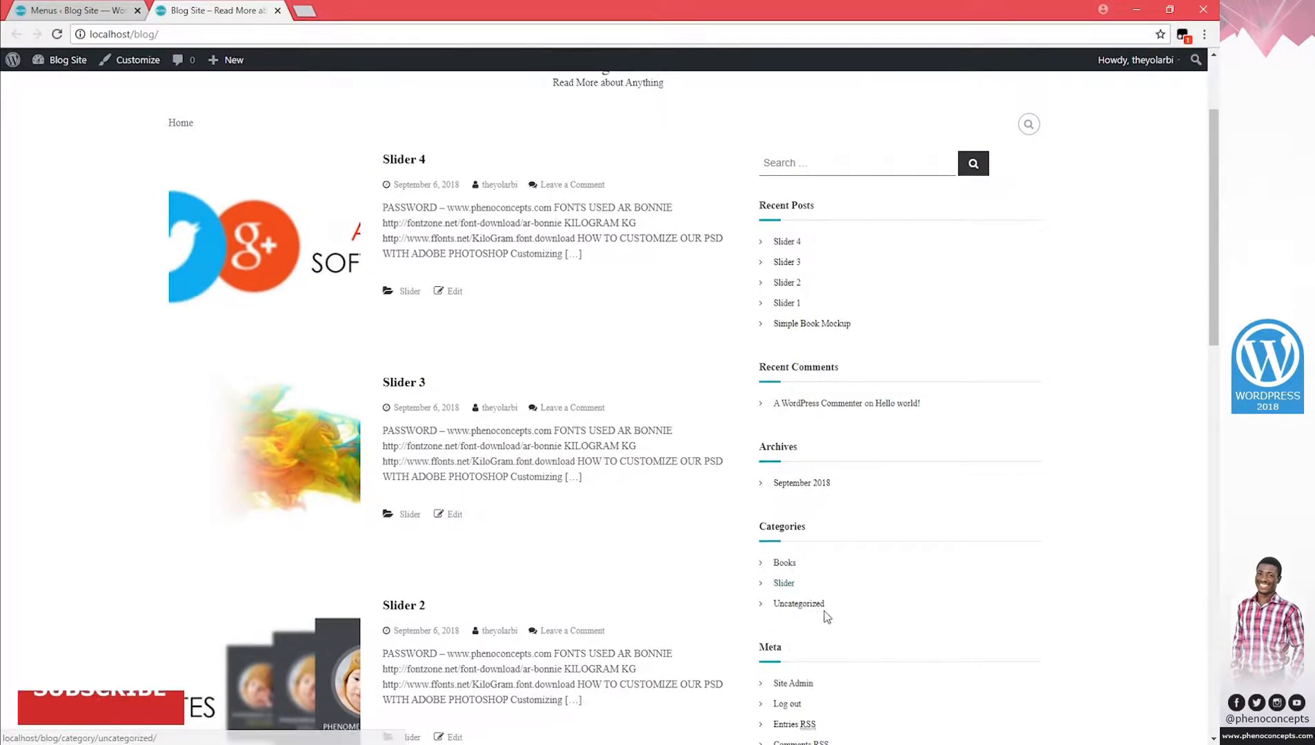
pyautogui.click(84, 11)
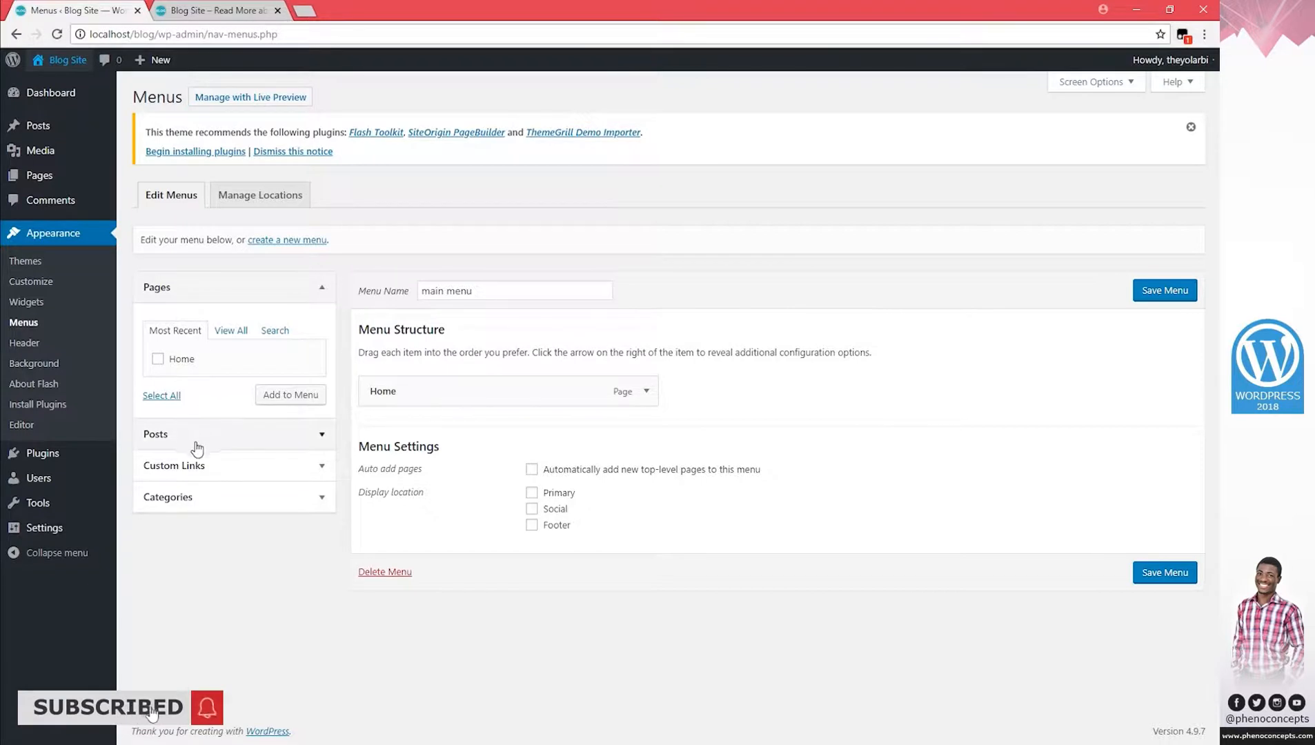
# Add the Slider 4 post to main menu.
pyautogui.click(186, 297)
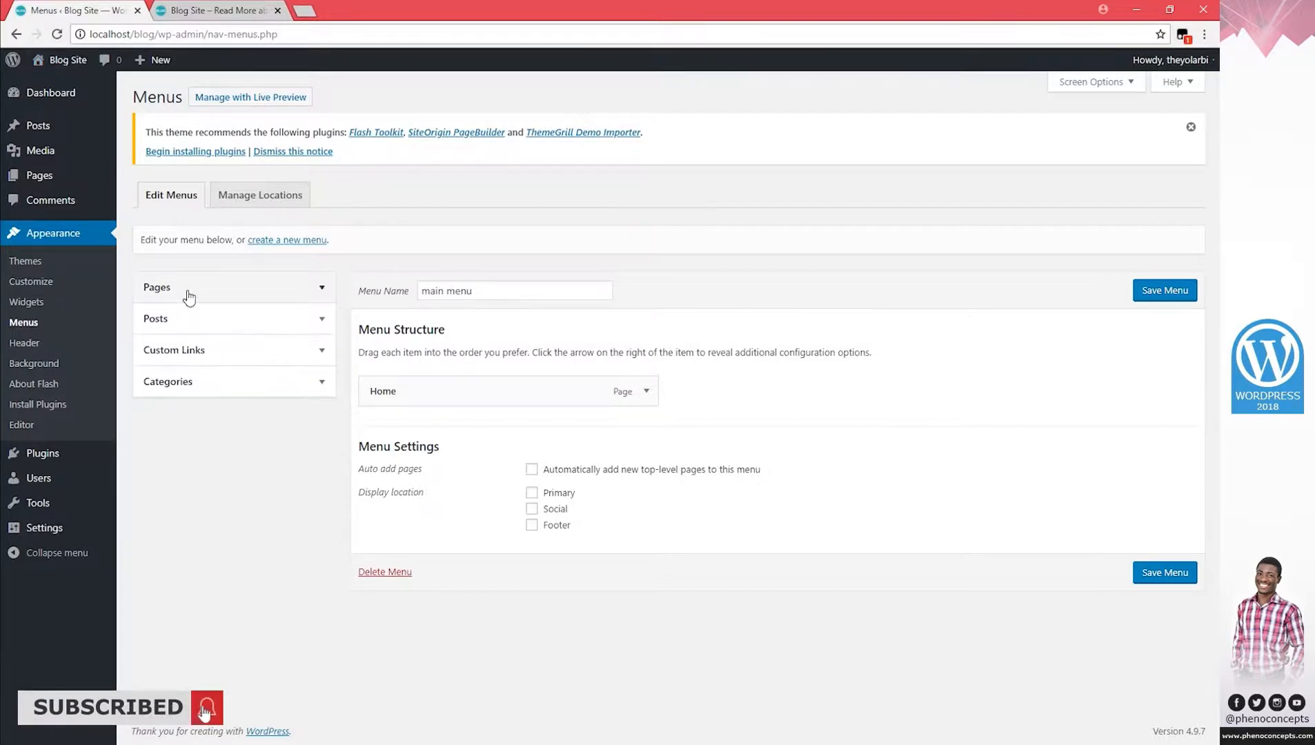
pyautogui.click(211, 321)
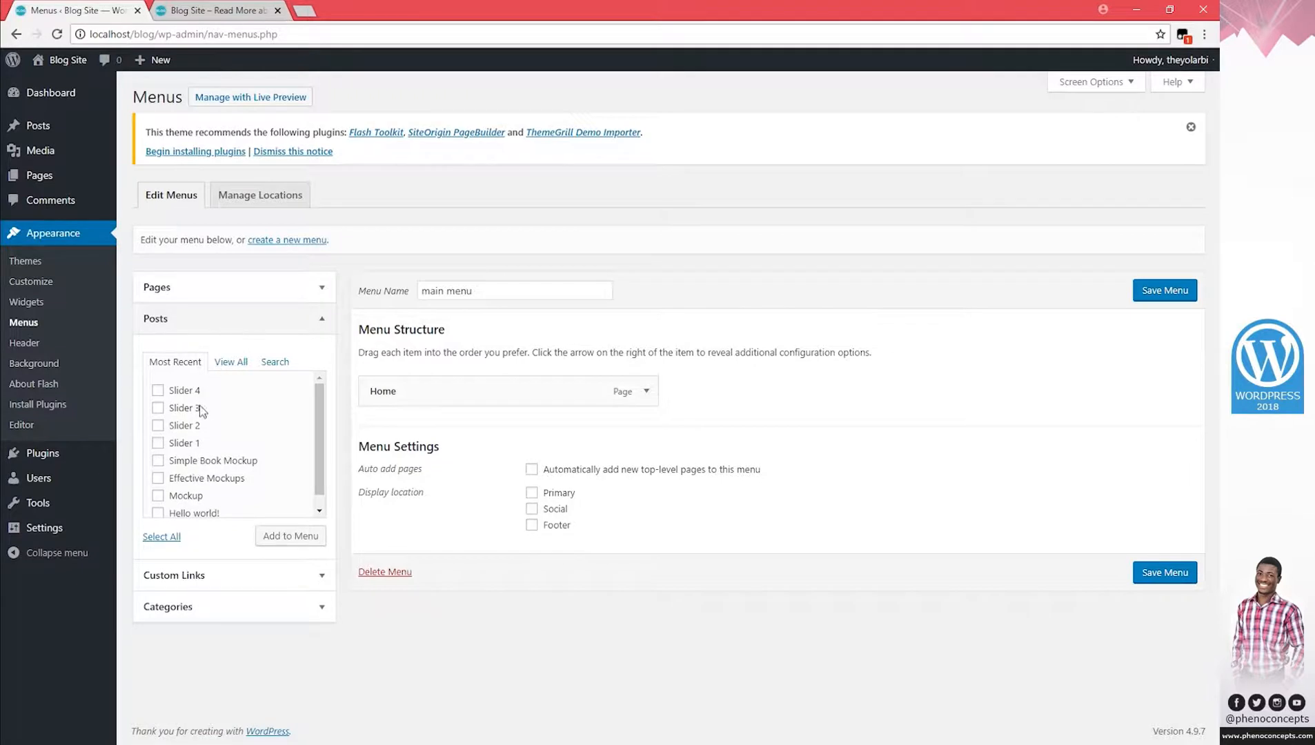
pyautogui.click(180, 390)
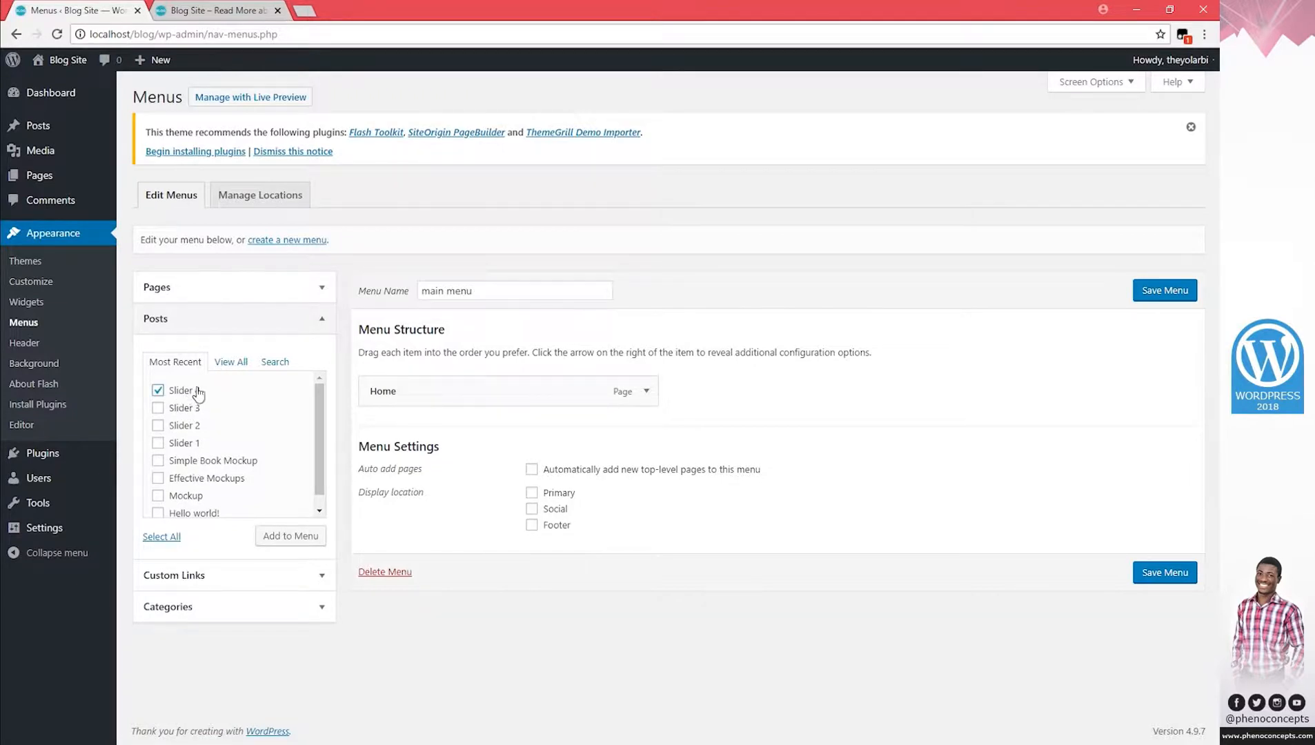
pyautogui.click(290, 537)
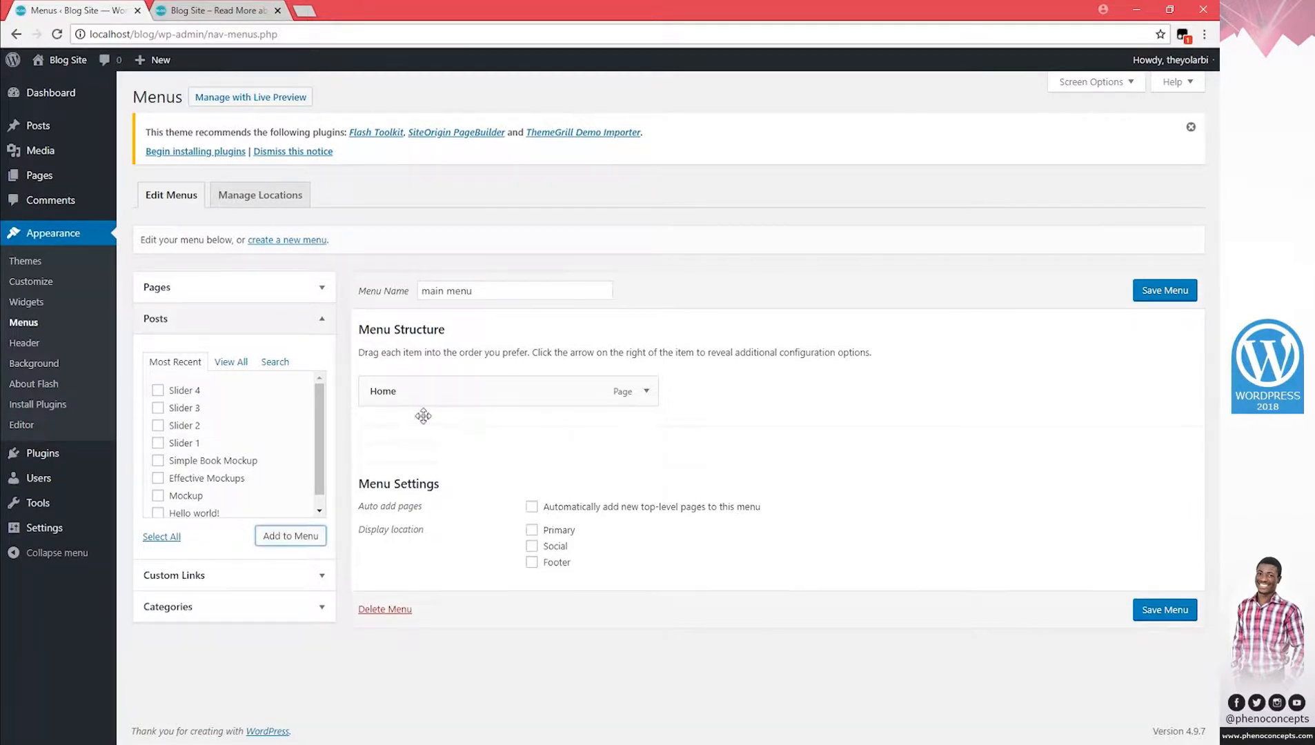
# Add the Books, Slider and Uncategorized categories, assign the menu to Primary, and save.
pyautogui.click(326, 318)
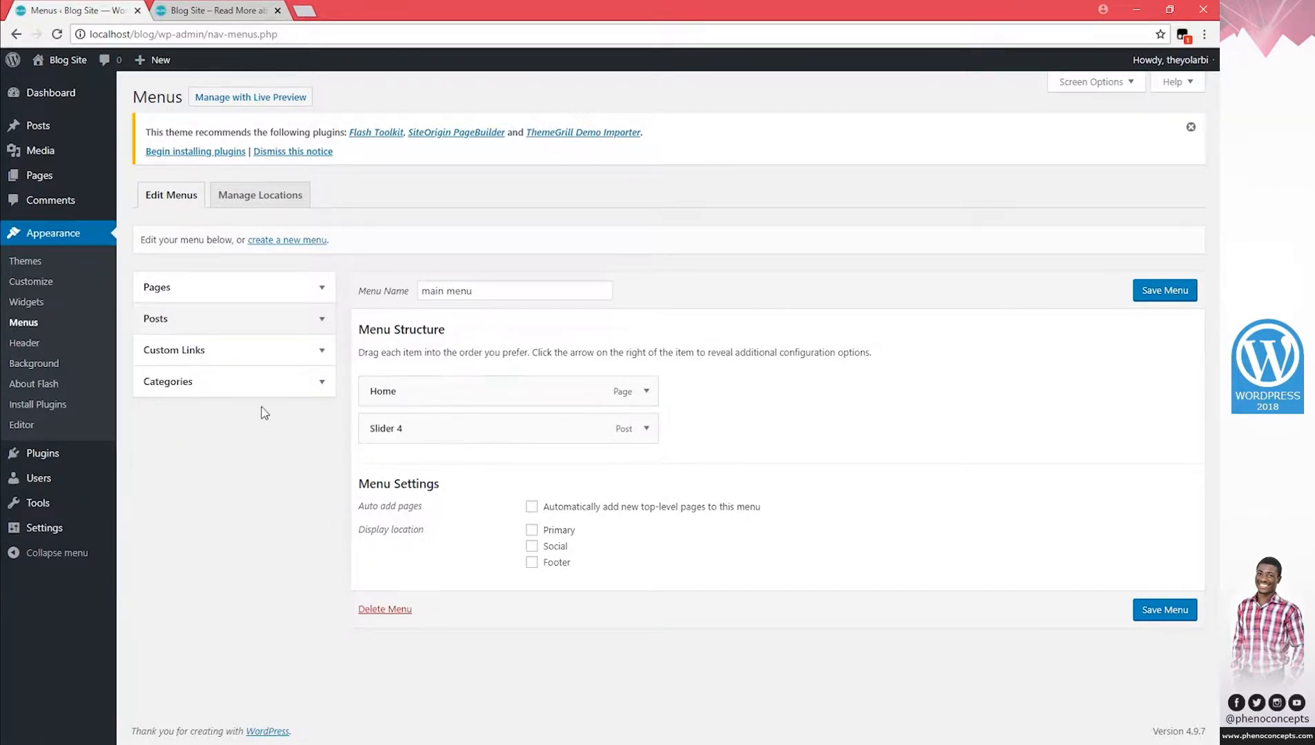
pyautogui.click(279, 384)
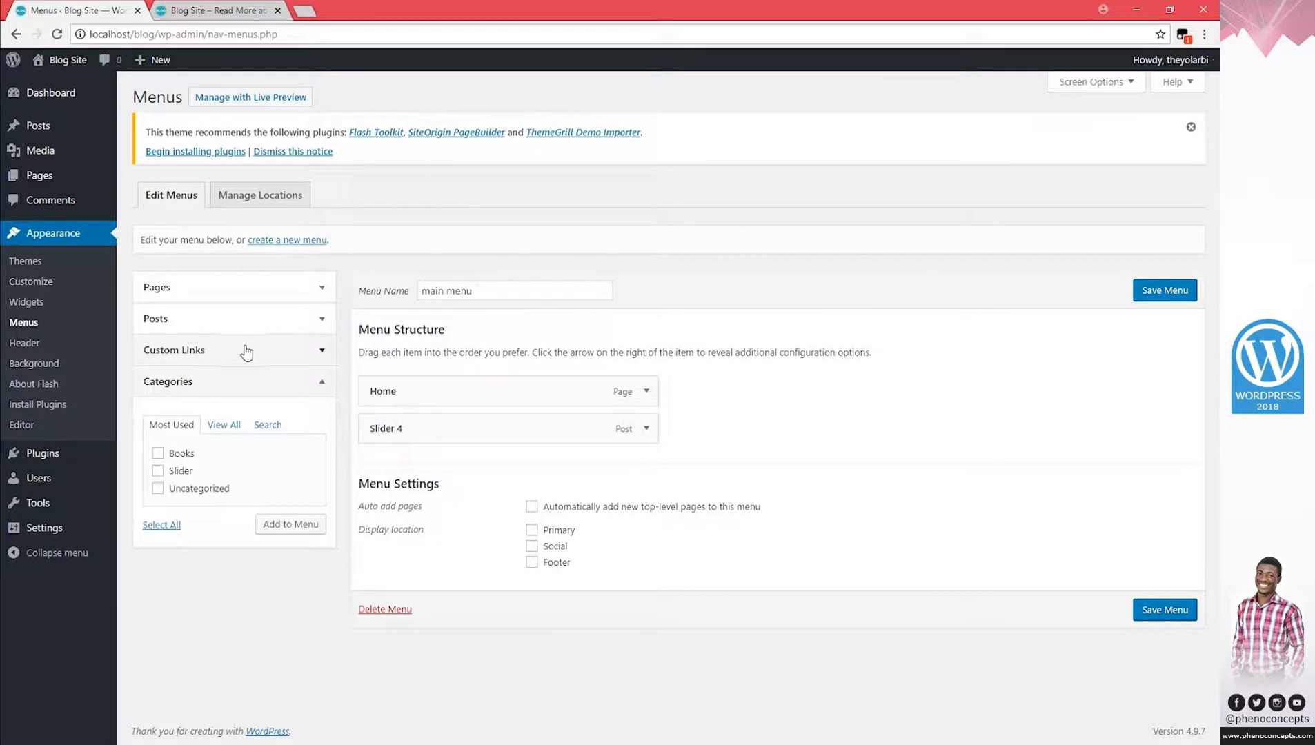
pyautogui.click(158, 489)
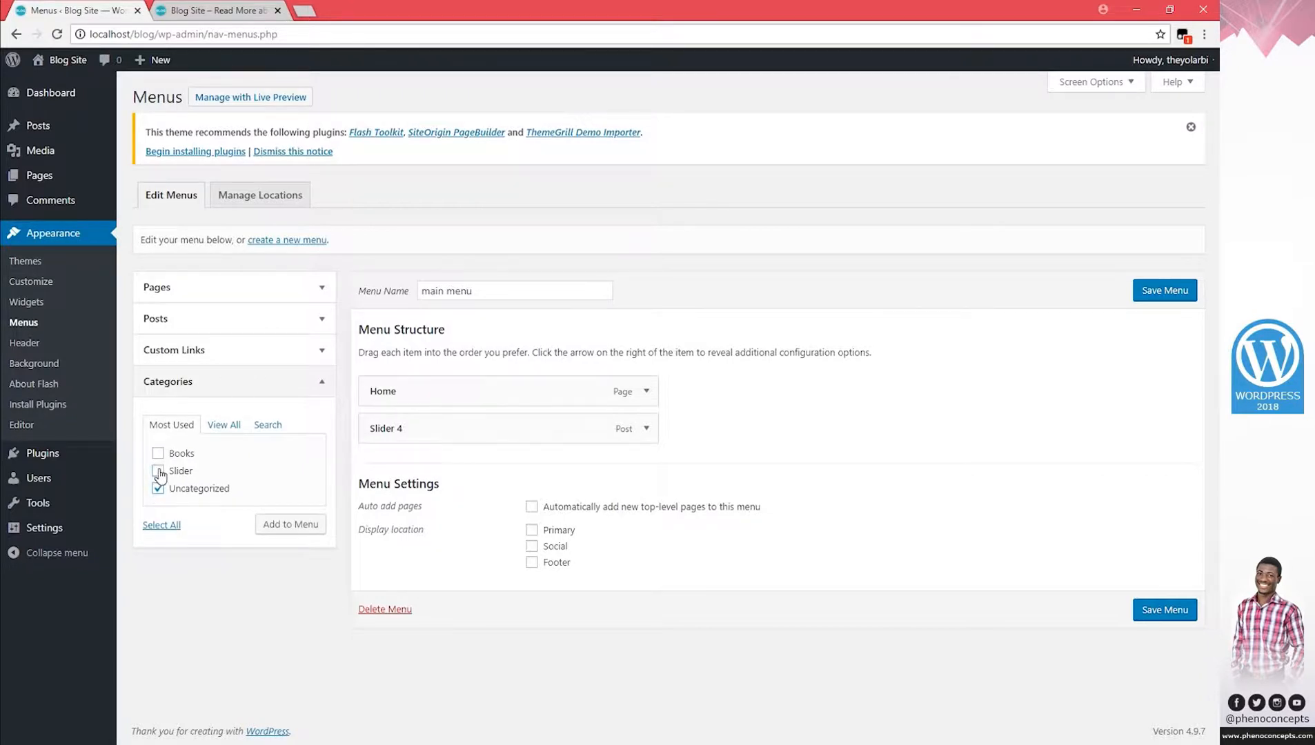
pyautogui.click(158, 472)
pyautogui.click(158, 453)
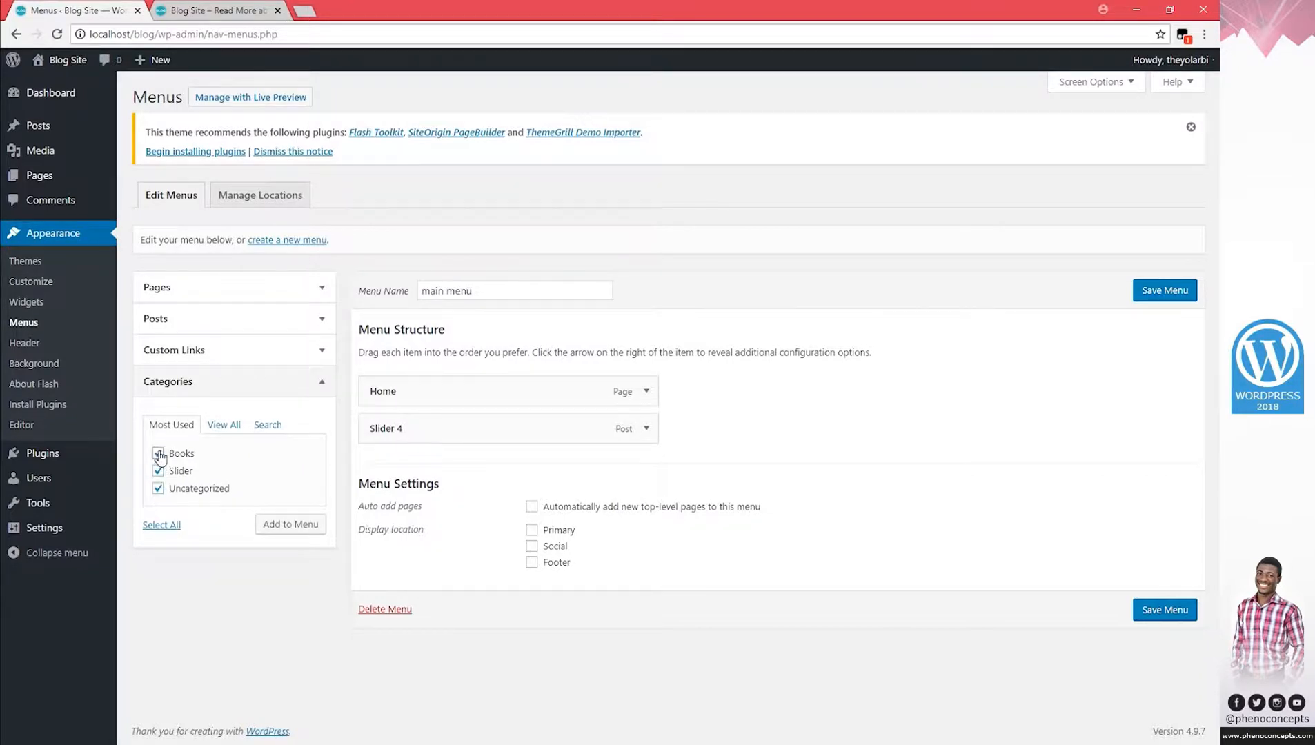
pyautogui.click(298, 526)
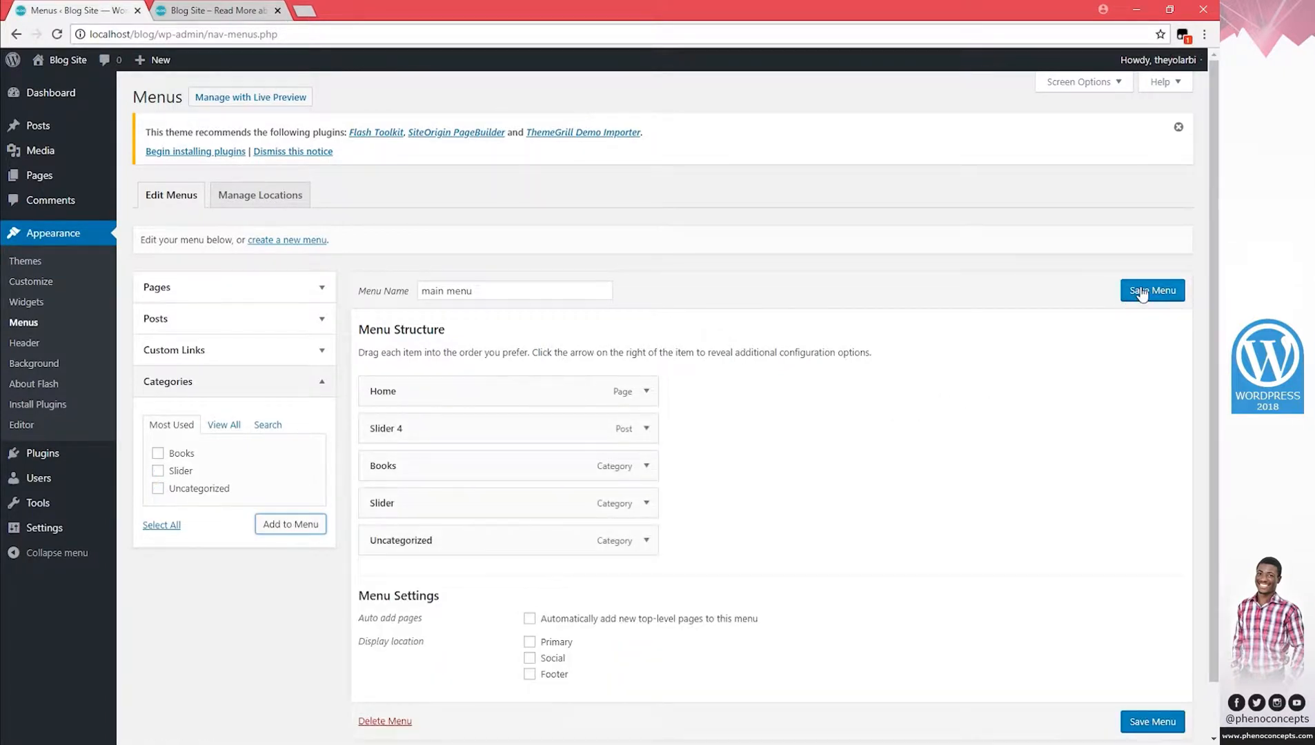
pyautogui.click(530, 643)
pyautogui.click(1150, 298)
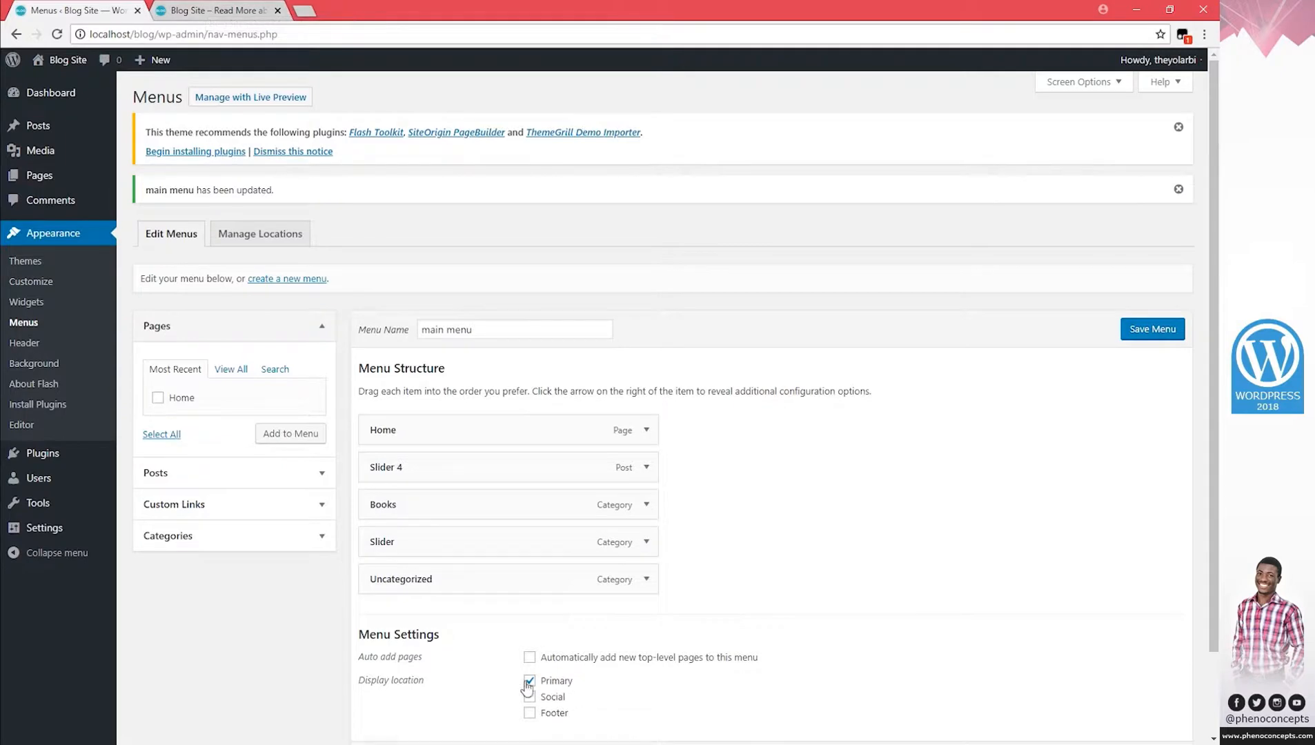
pyautogui.click(214, 10)
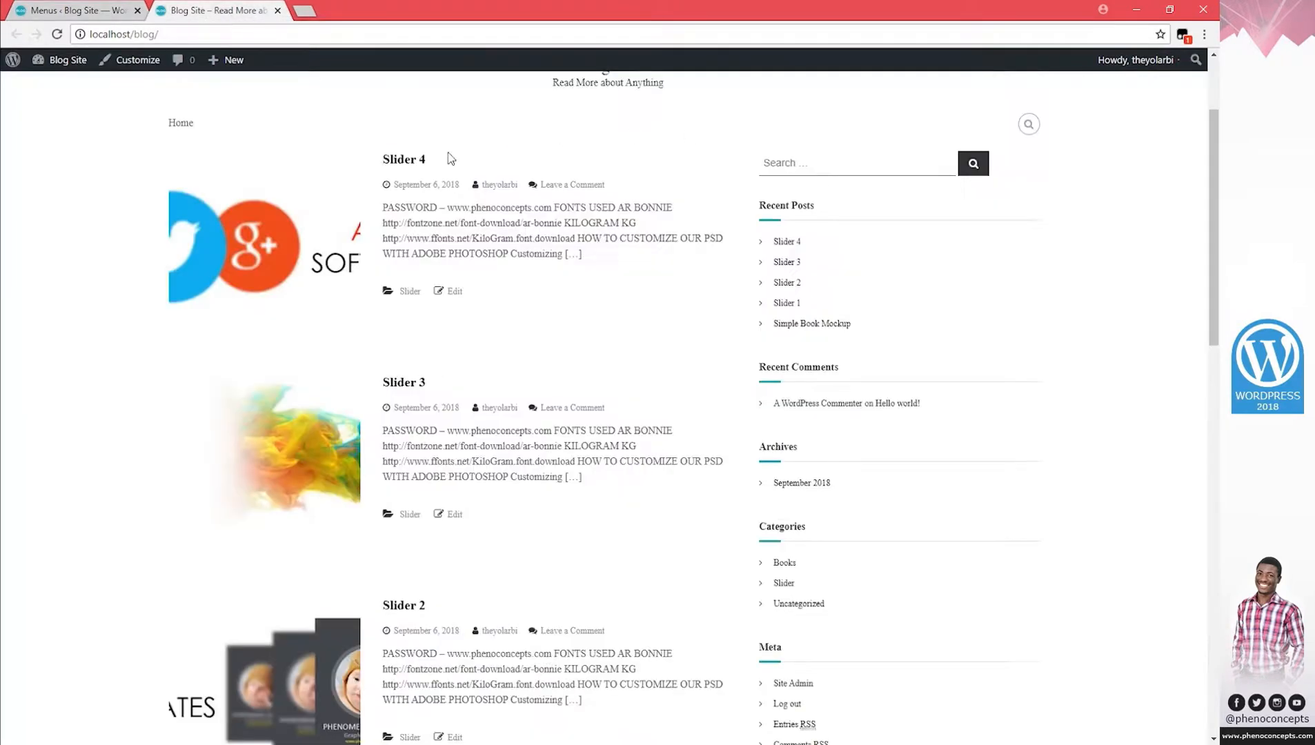
pyautogui.scroll(2, 253, 161)
pyautogui.scroll(-5, 1069, 424)
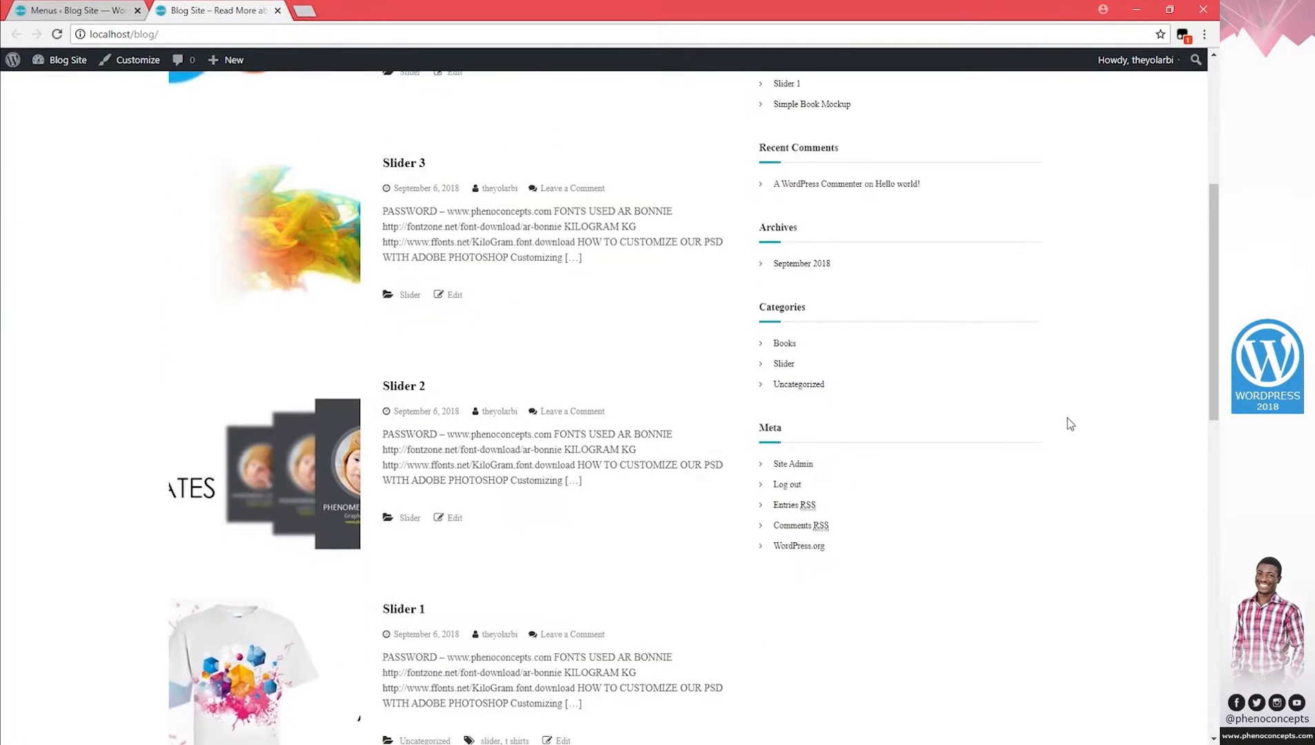
pyautogui.scroll(-12, 1068, 424)
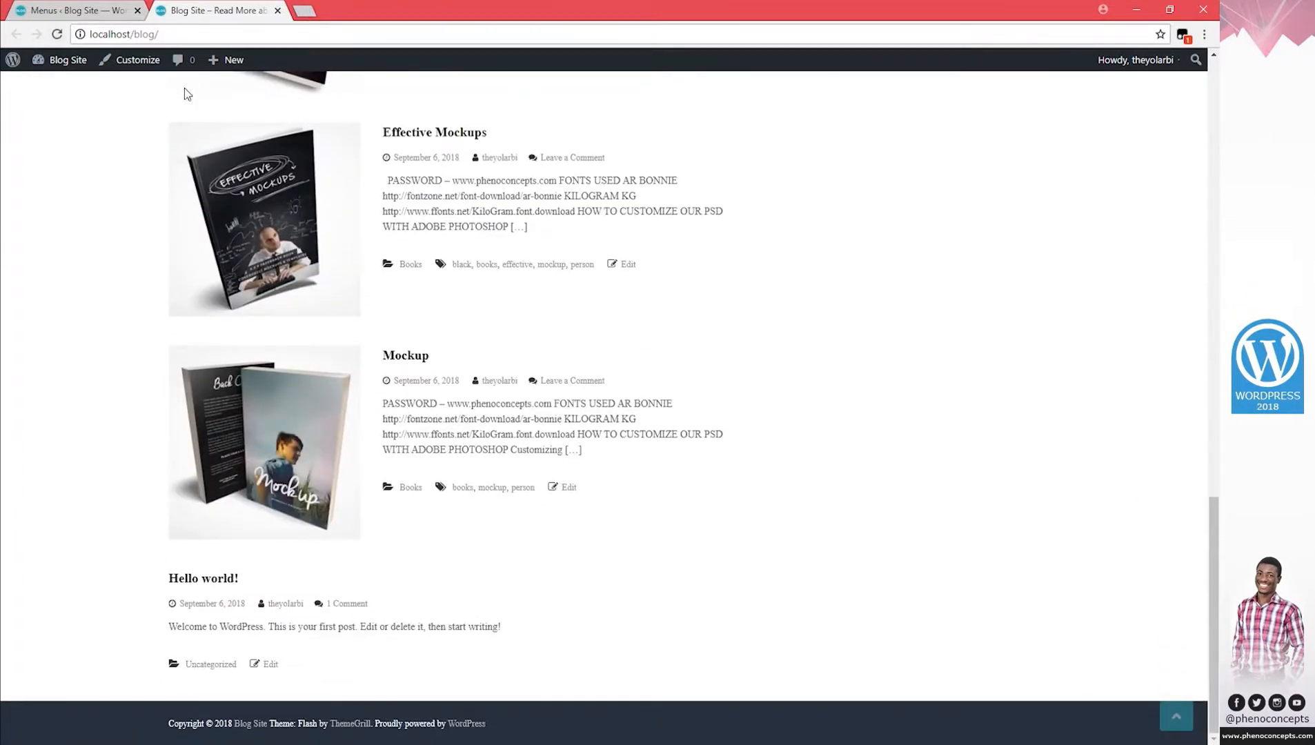
pyautogui.scroll(15, 299, 220)
pyautogui.click(501, 206)
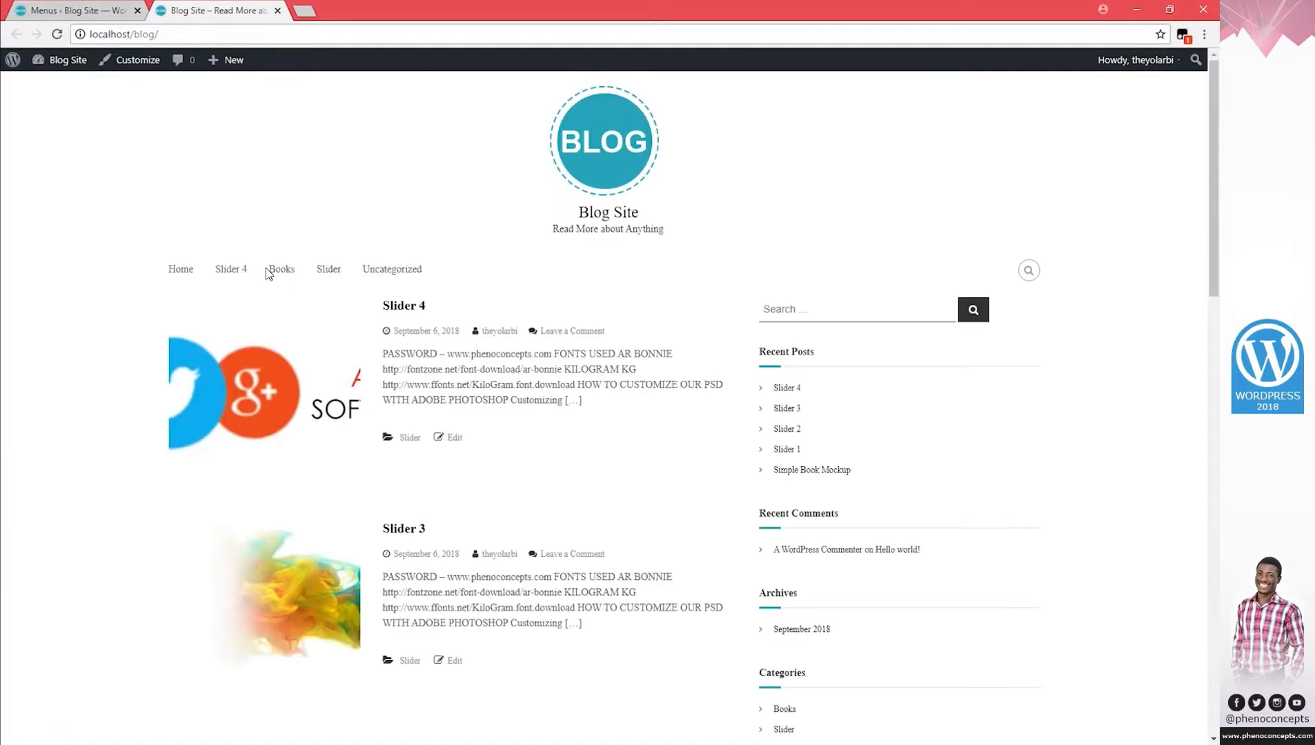
pyautogui.click(228, 270)
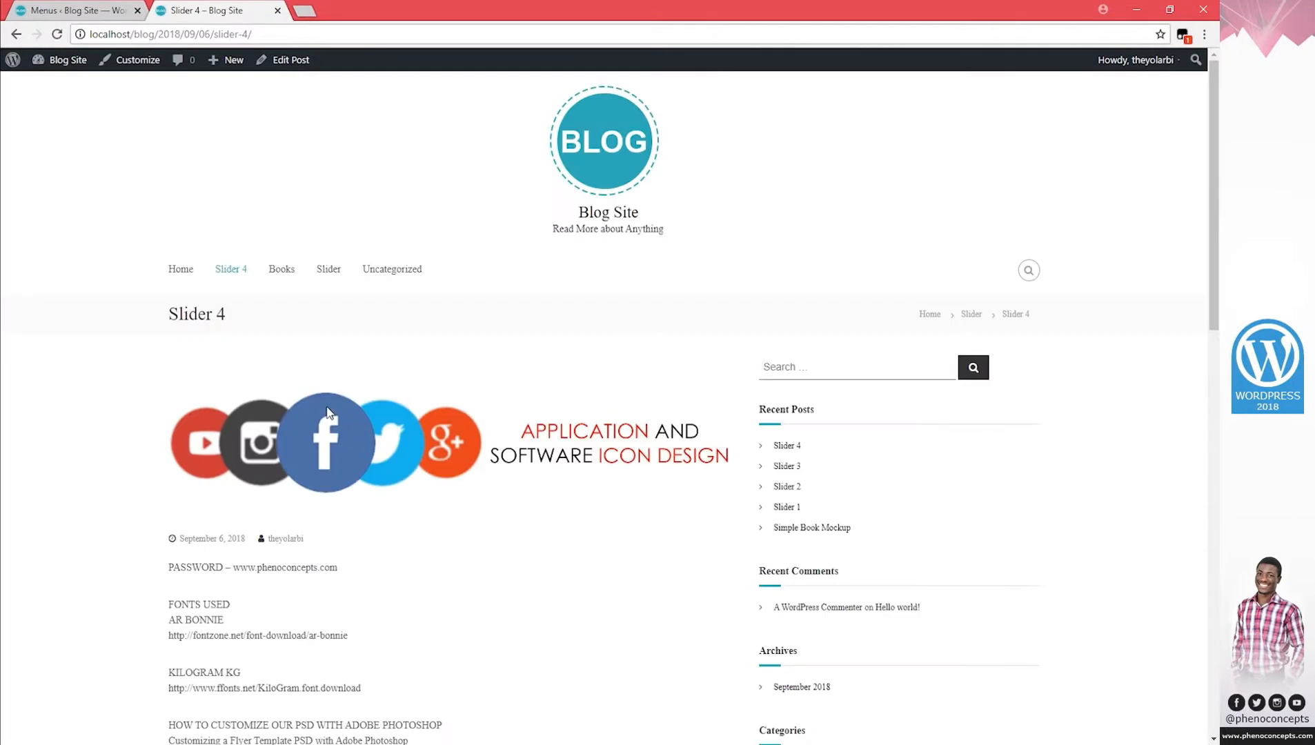
pyautogui.scroll(-5, 330, 408)
pyautogui.scroll(5, 316, 413)
pyautogui.scroll(-8, 340, 499)
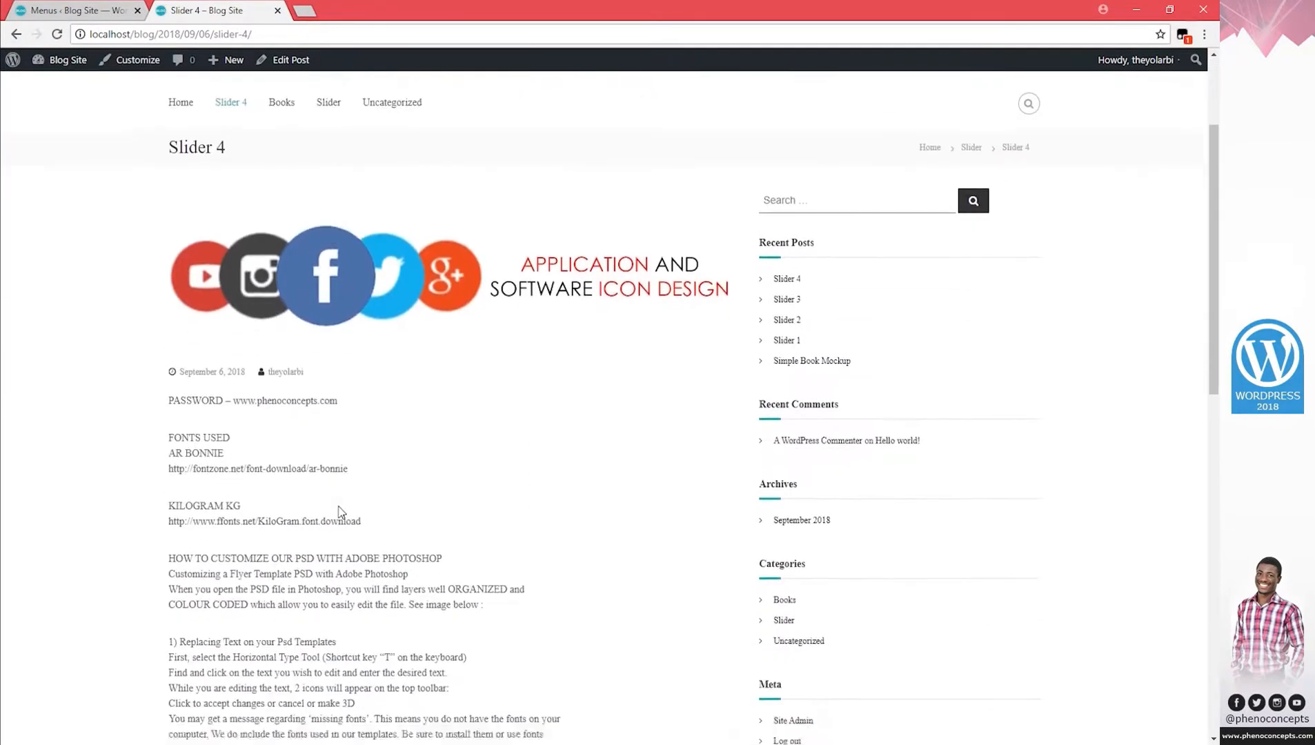
pyautogui.scroll(8, 347, 497)
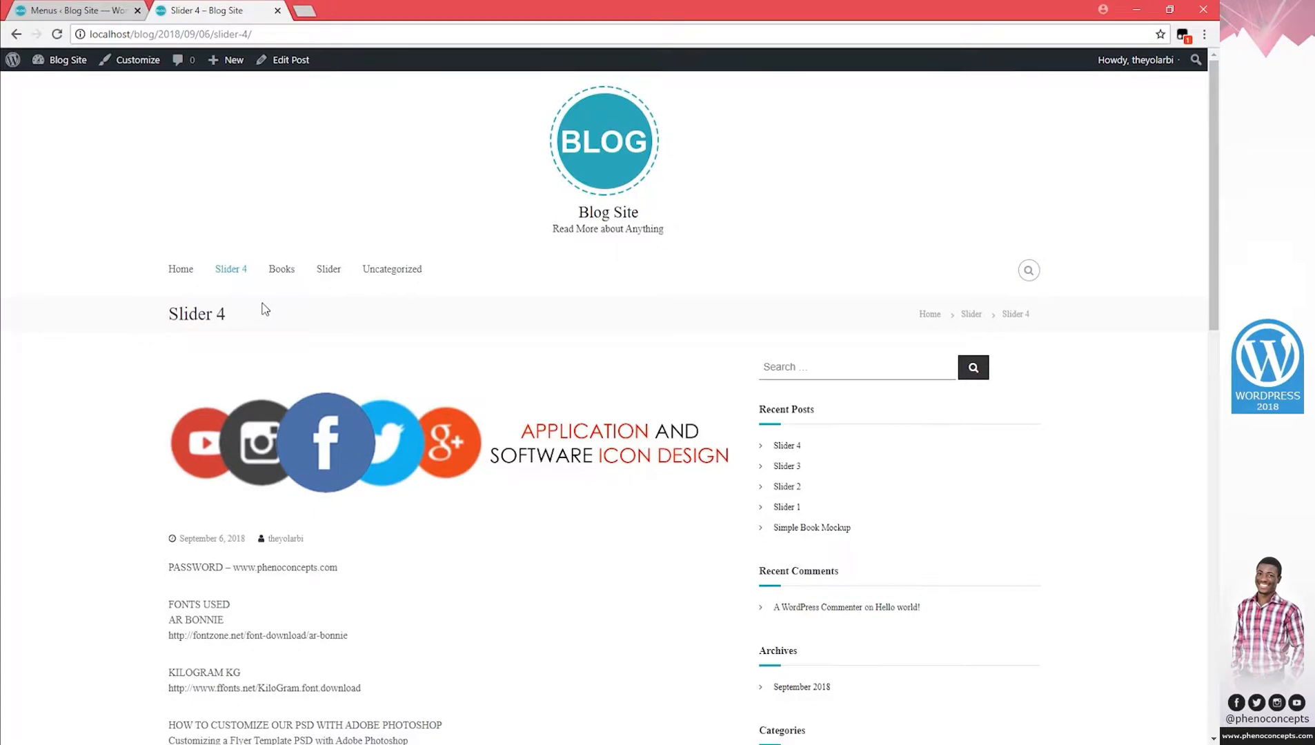
pyautogui.click(282, 270)
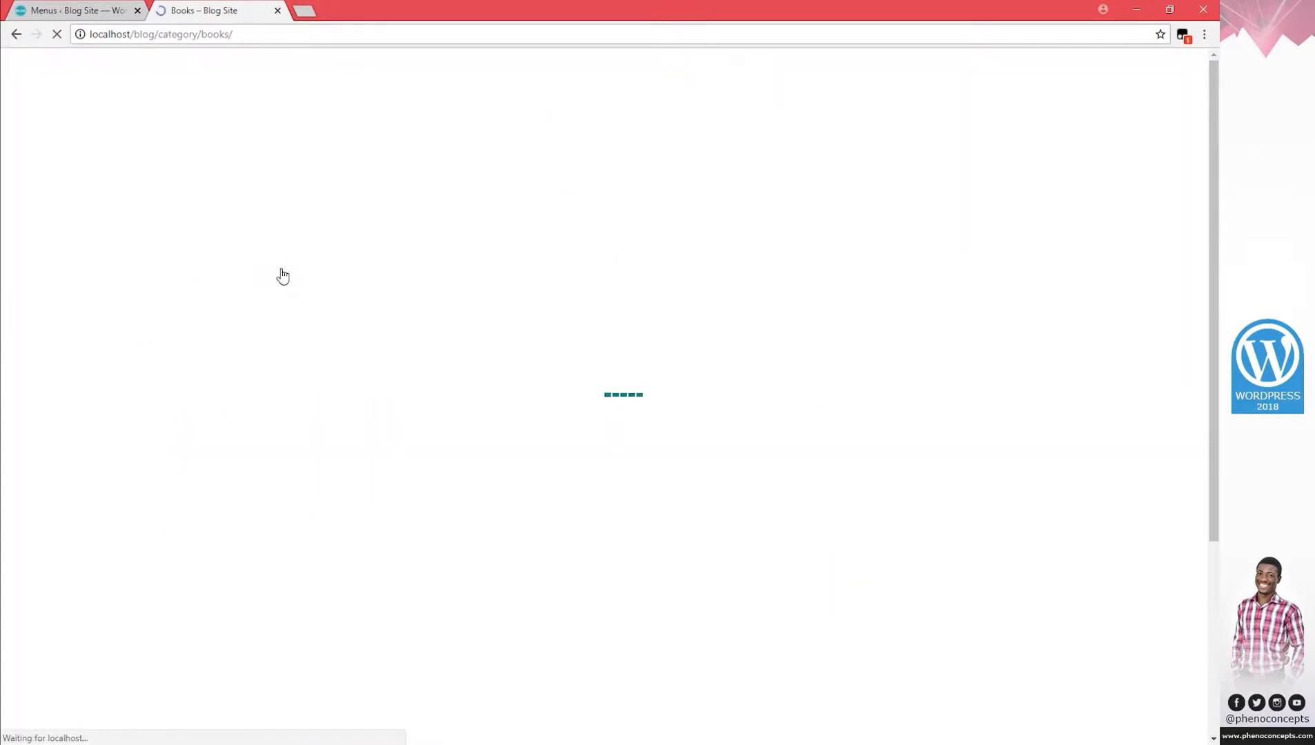
pyautogui.scroll(-4, 377, 413)
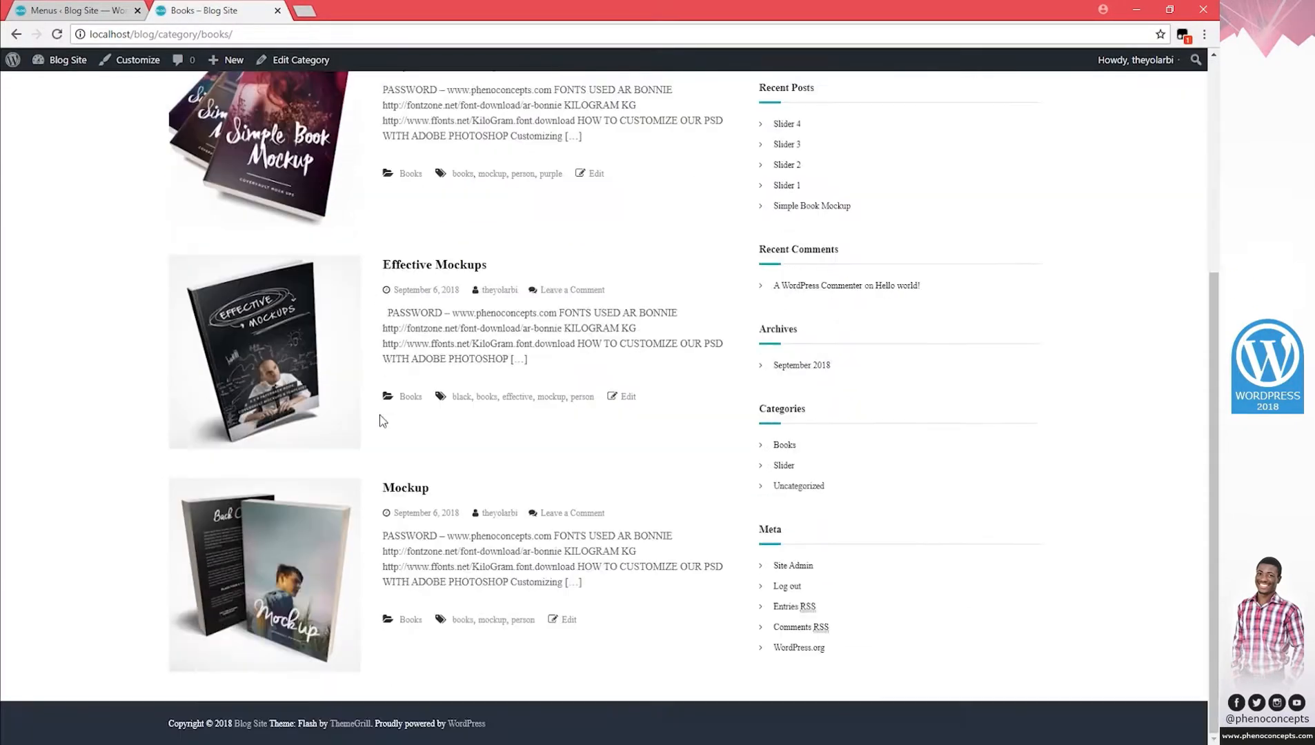
pyautogui.scroll(4, 378, 415)
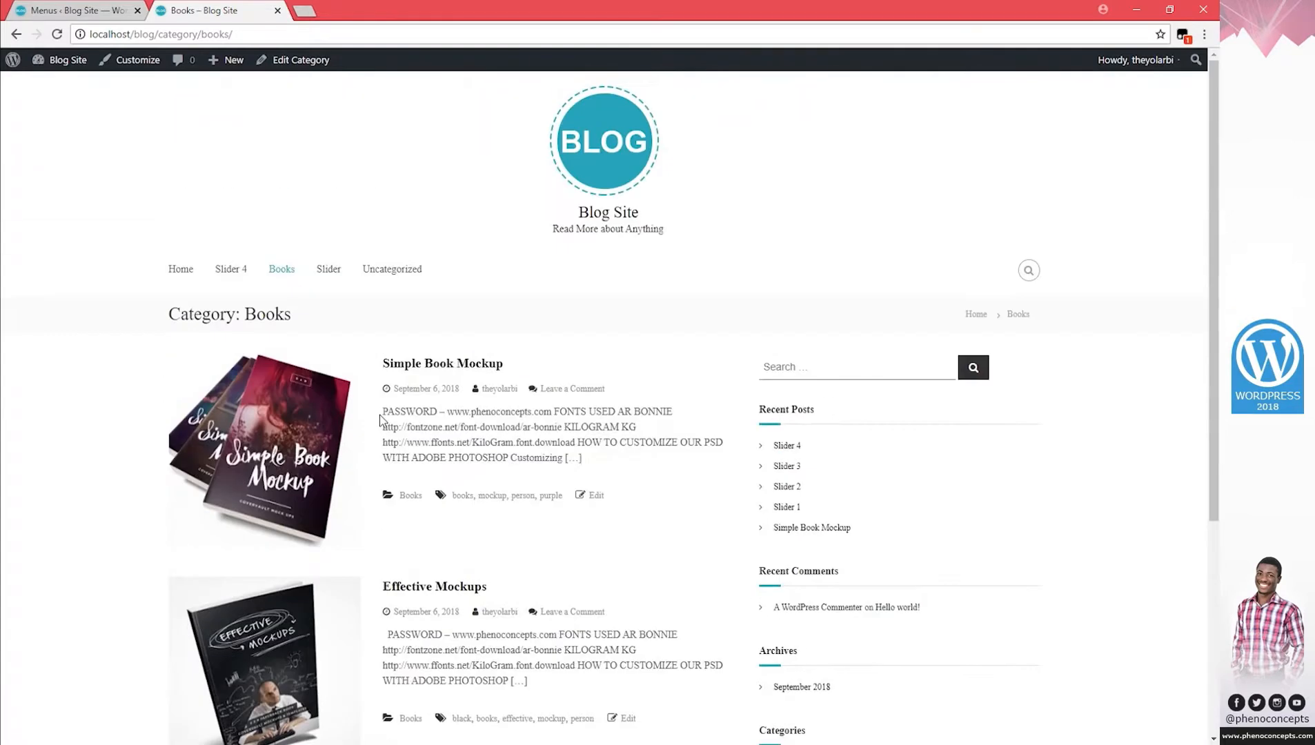
pyautogui.click(334, 273)
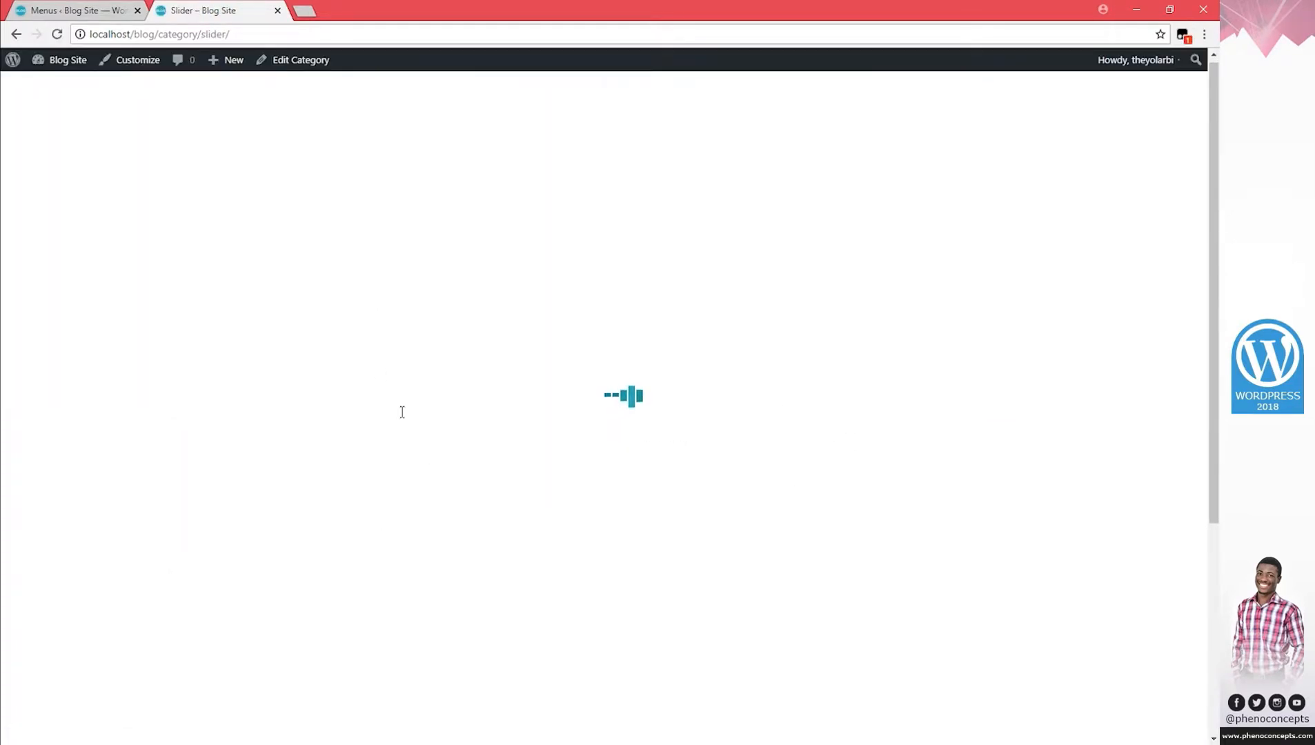
pyautogui.scroll(-3, 401, 411)
pyautogui.scroll(3, 399, 414)
pyautogui.click(397, 273)
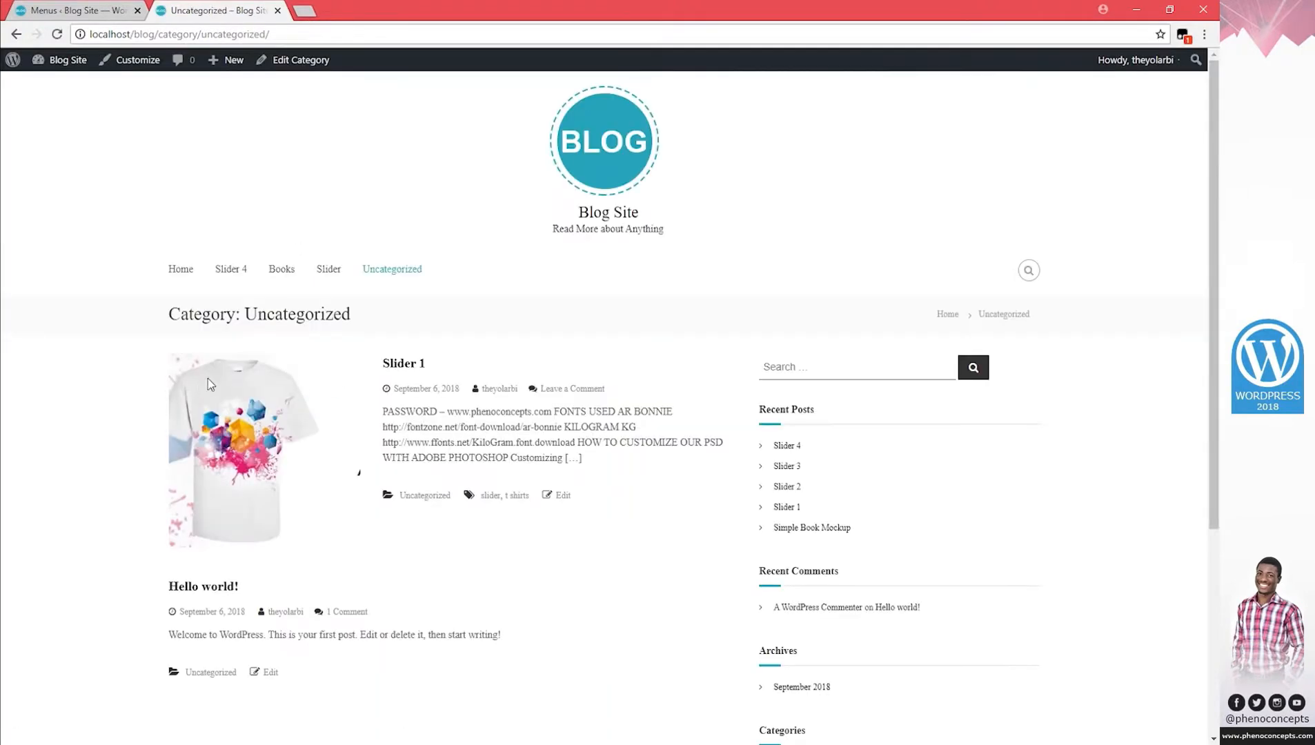
pyautogui.scroll(-3, 352, 382)
pyautogui.scroll(1, 354, 380)
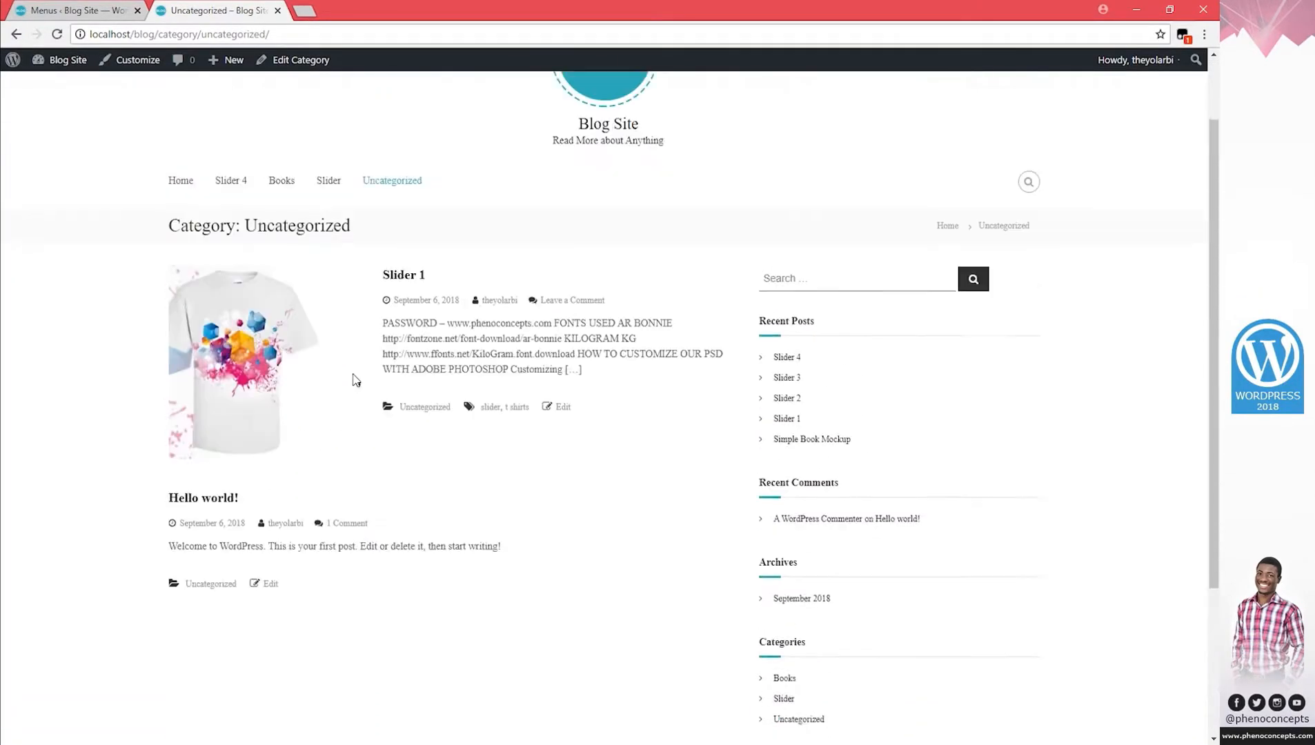
pyautogui.scroll(1, 356, 380)
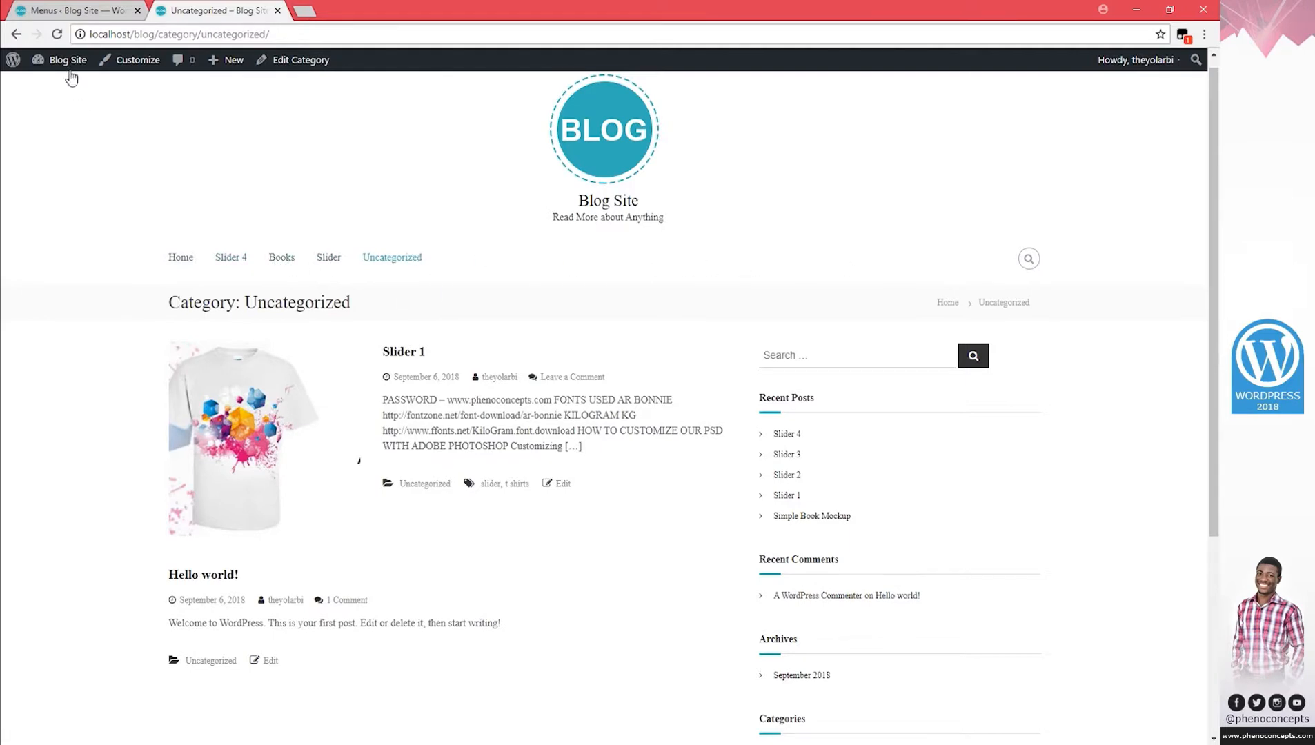
pyautogui.click(79, 13)
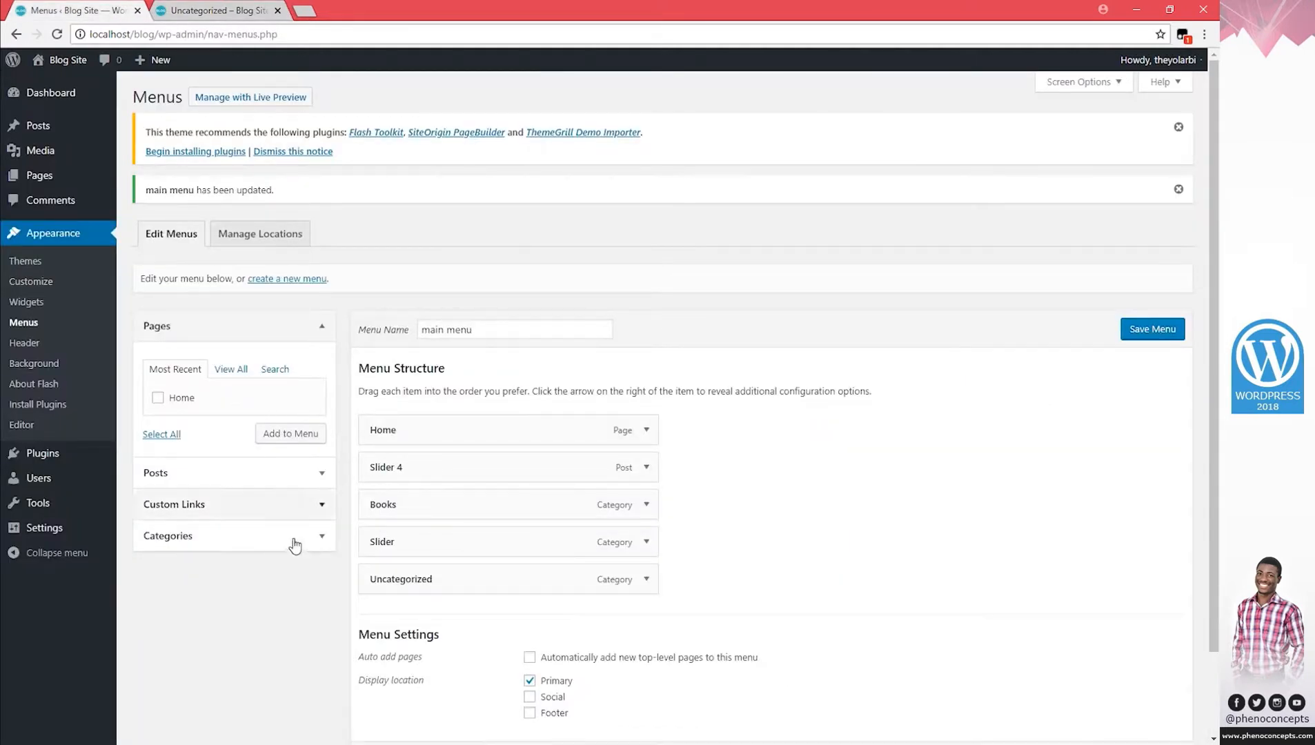
pyautogui.scroll(-1, 293, 545)
pyautogui.scroll(-1, 296, 551)
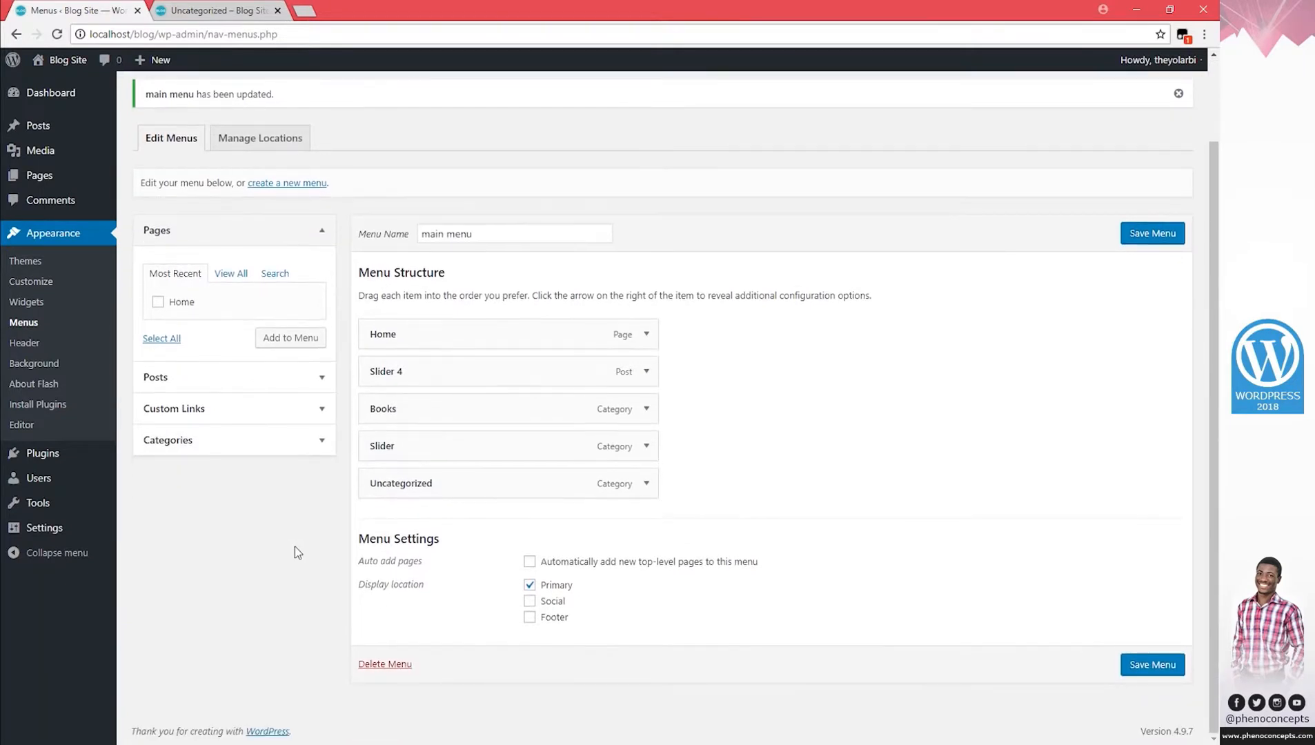